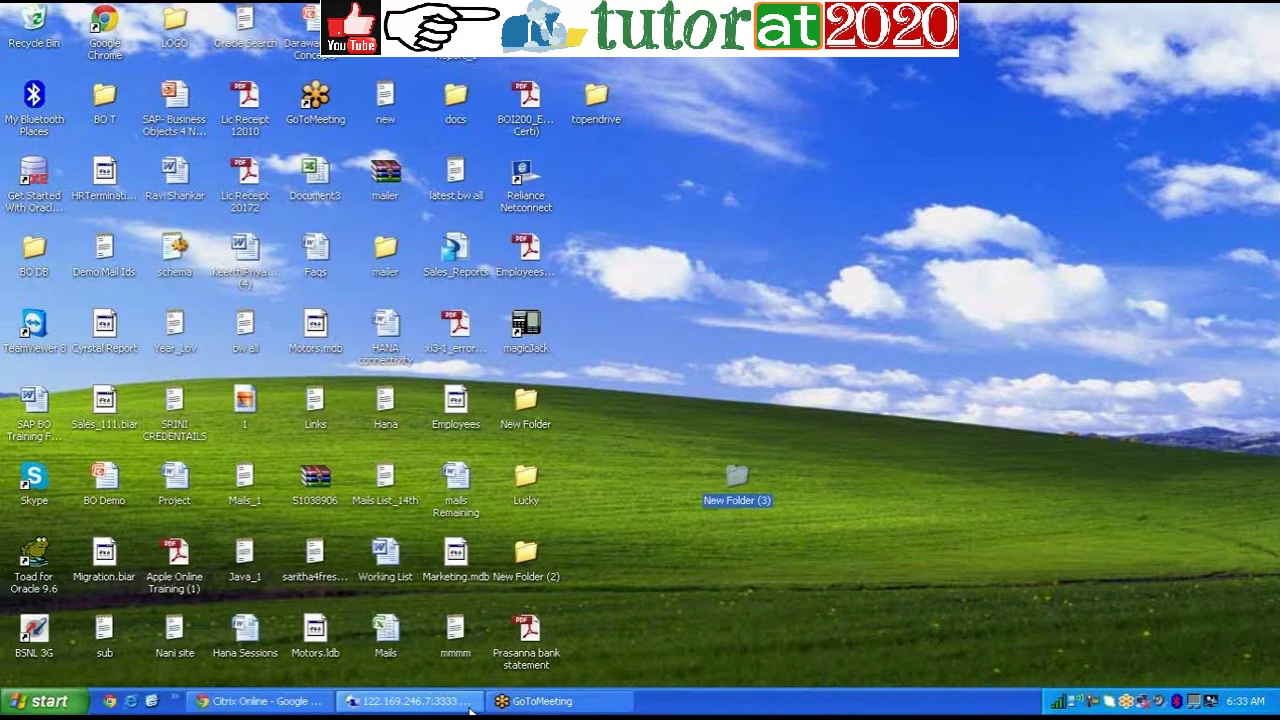
Step: Restore the remote desktop and line up the TEST_AW, PlanBudget and TEST_AW_WEB.pdf files in the grid
click(470, 706)
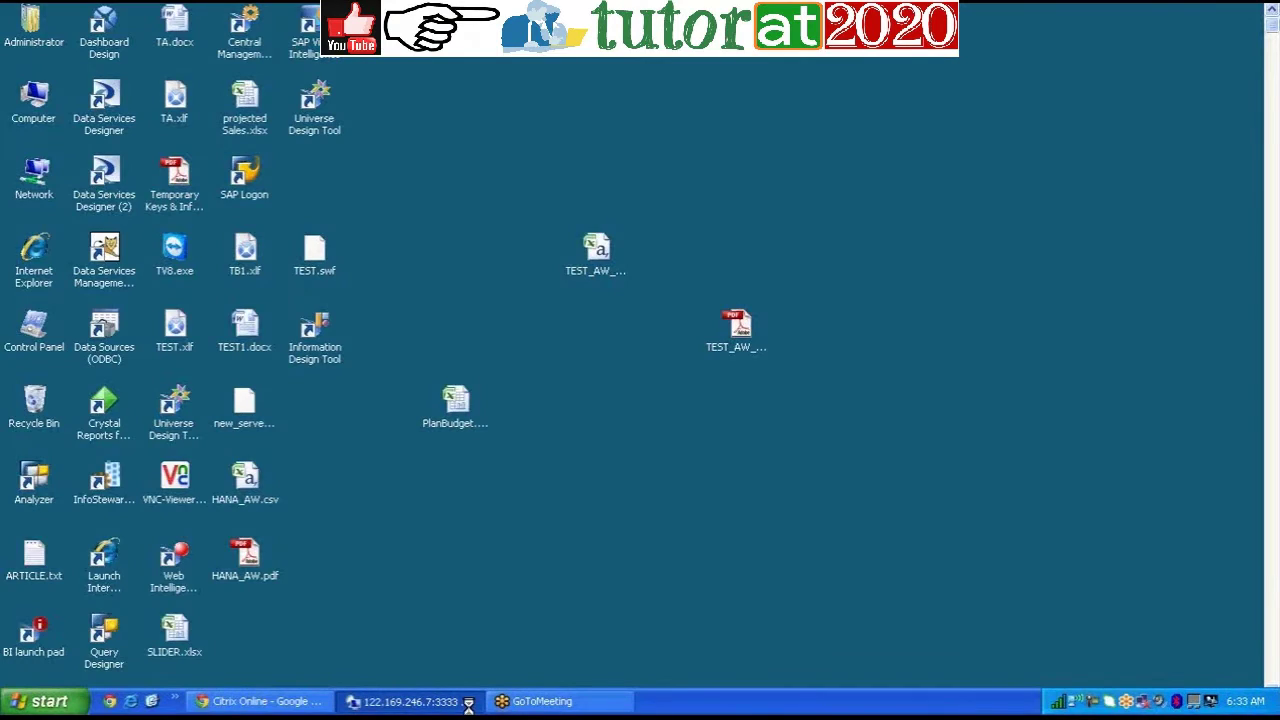
drag(609, 251, 334, 394)
drag(456, 425, 338, 514)
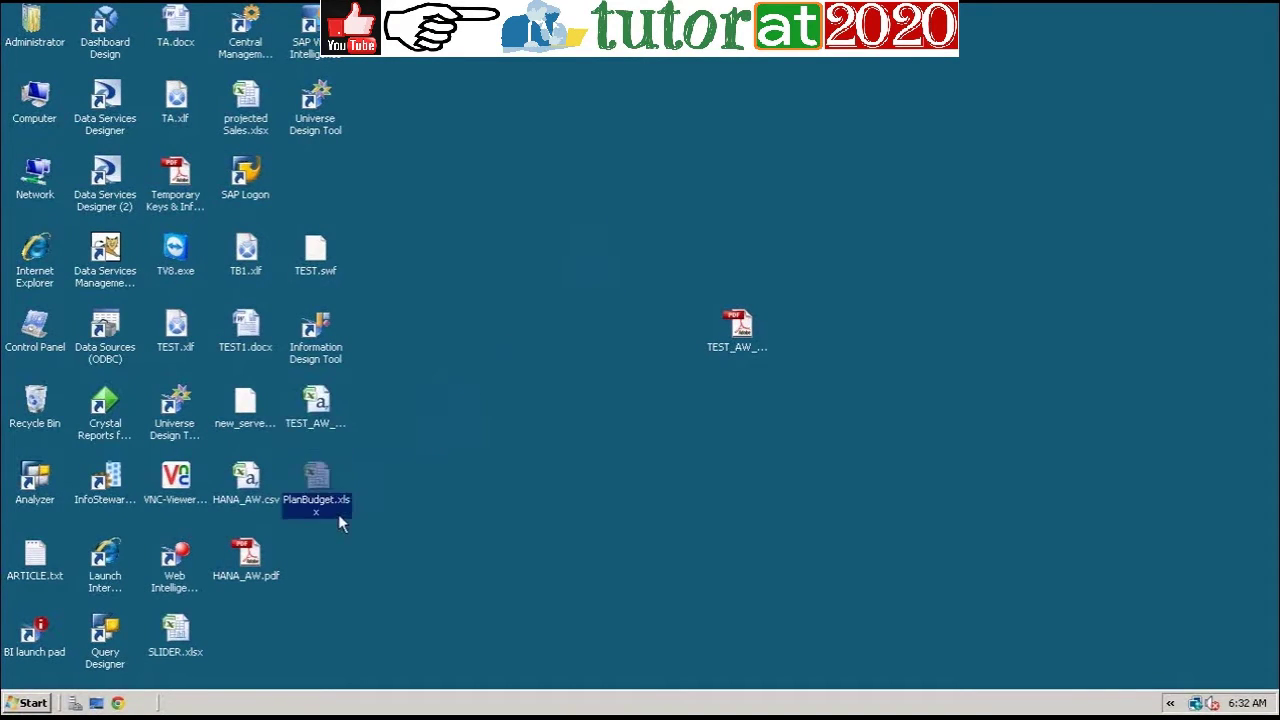
drag(751, 344, 248, 630)
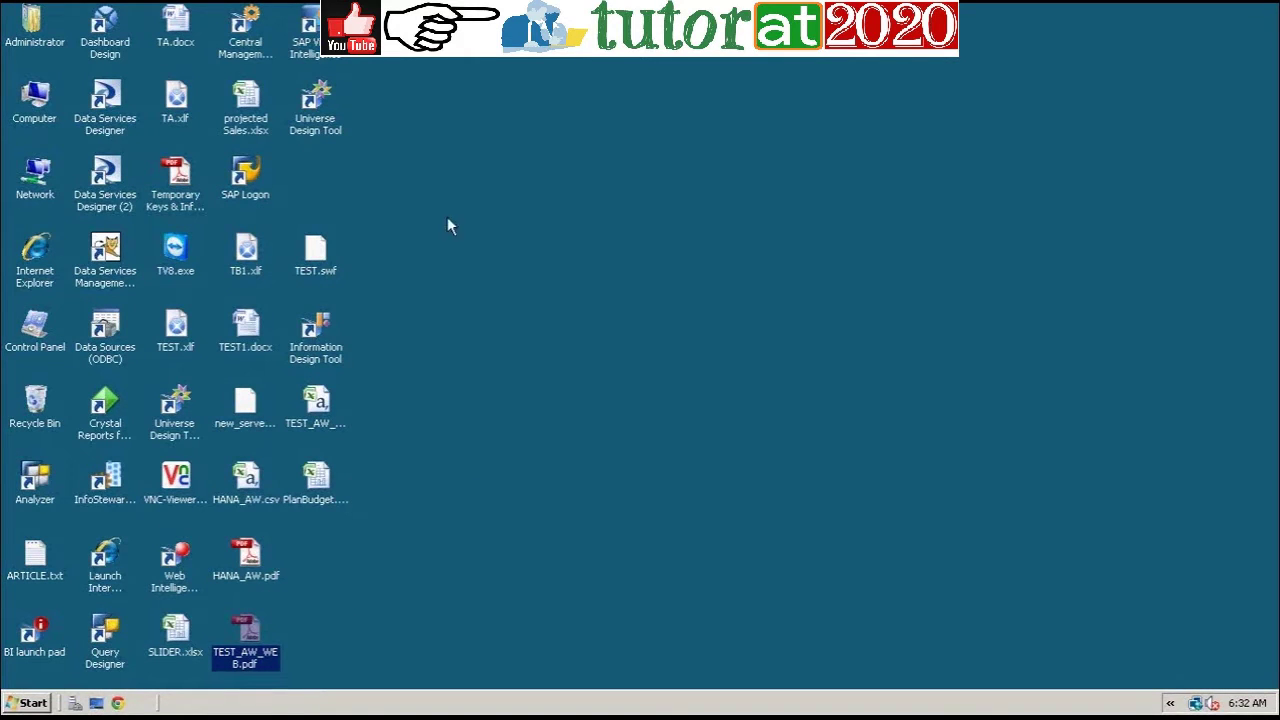
Step: Place the Universe Design Tool and SAP Visual Intelligence shortcuts, and select the old Paint text
drag(333, 133, 326, 178)
drag(315, 40, 320, 105)
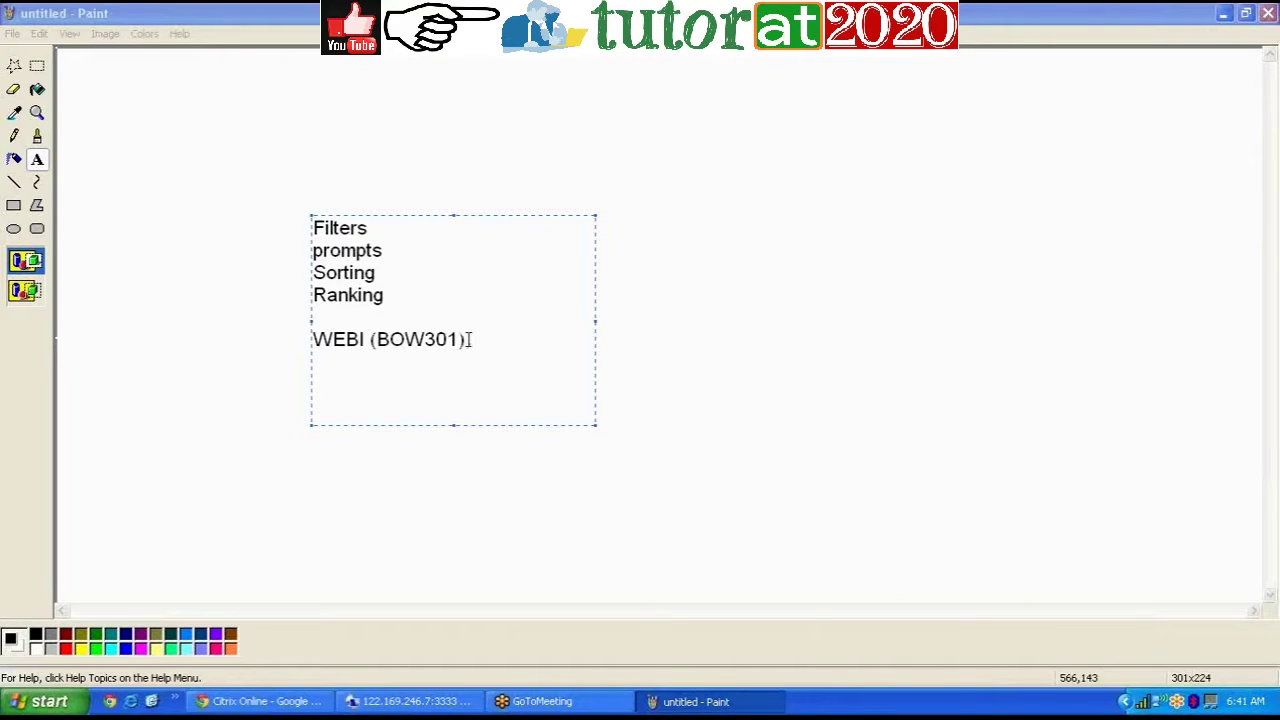
drag(468, 340, 307, 213)
Step: Replace the Paint topic list with Breaks, Sesions, Formala and Variable, then enter the log-on user name
key(Delete)
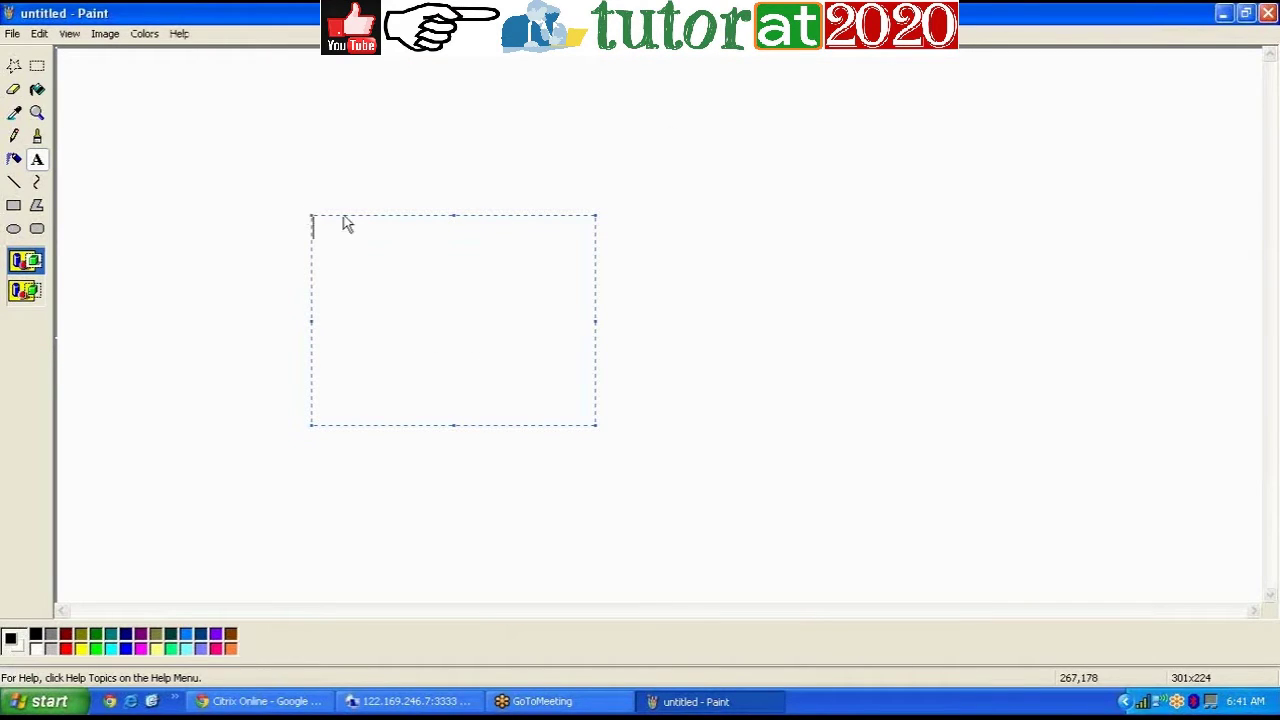
text(Breaks)
key(Return)
text(Sesions)
key(Return)
text(Form)
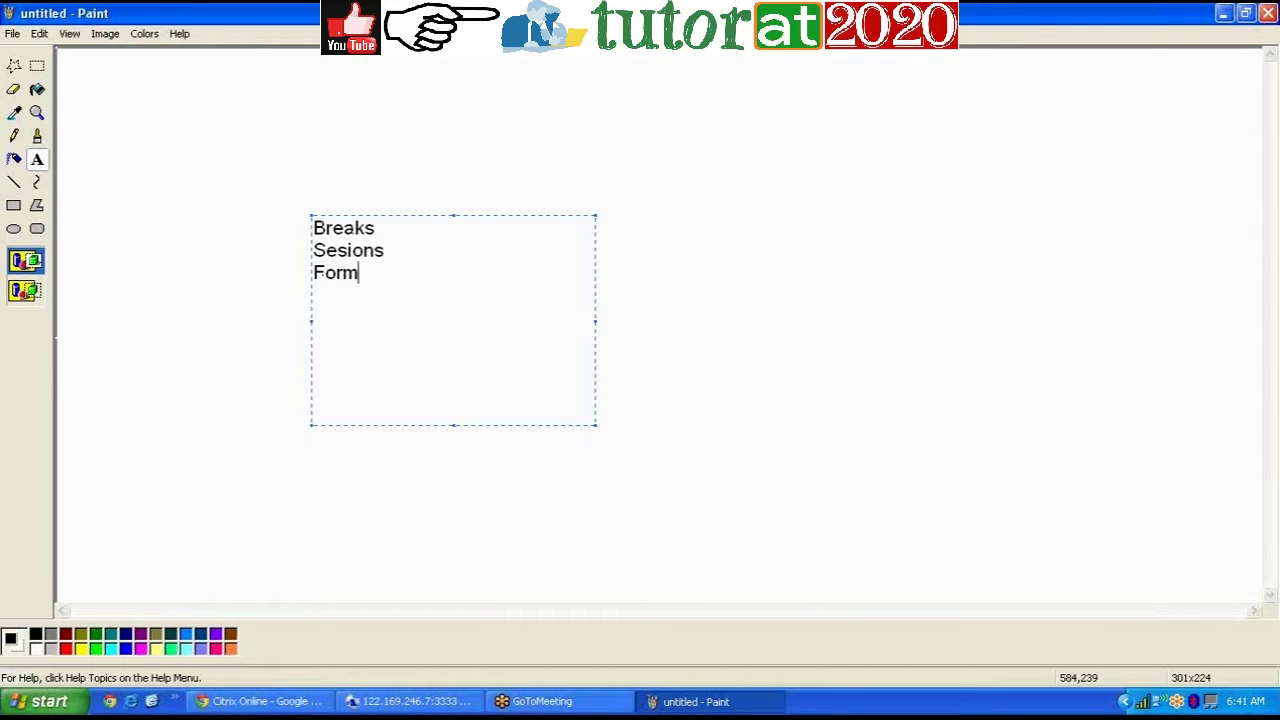
text(ala )
text(Var)
text(iabl)
text(e)
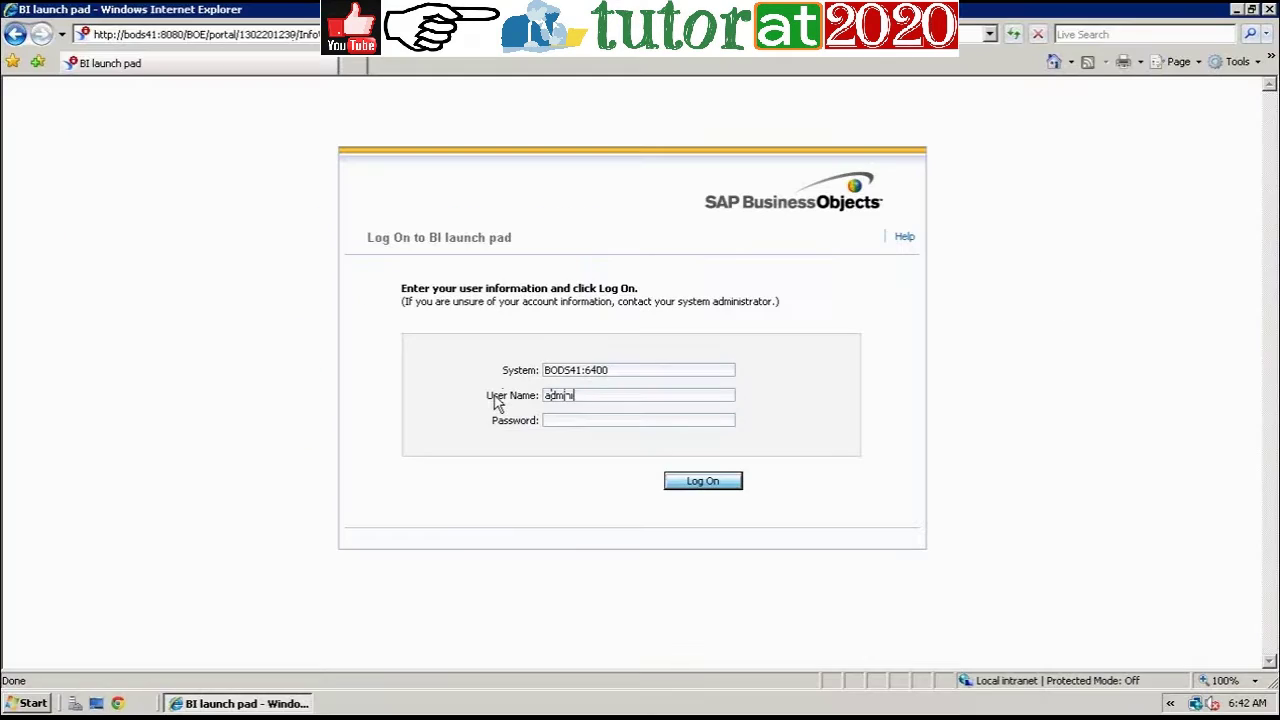
text(inistrator)
Step: Enter the password, log on to the BI launch pad, and launch Web Intelligence from Applications
click(604, 421)
text(a******)
text(*)
click(701, 484)
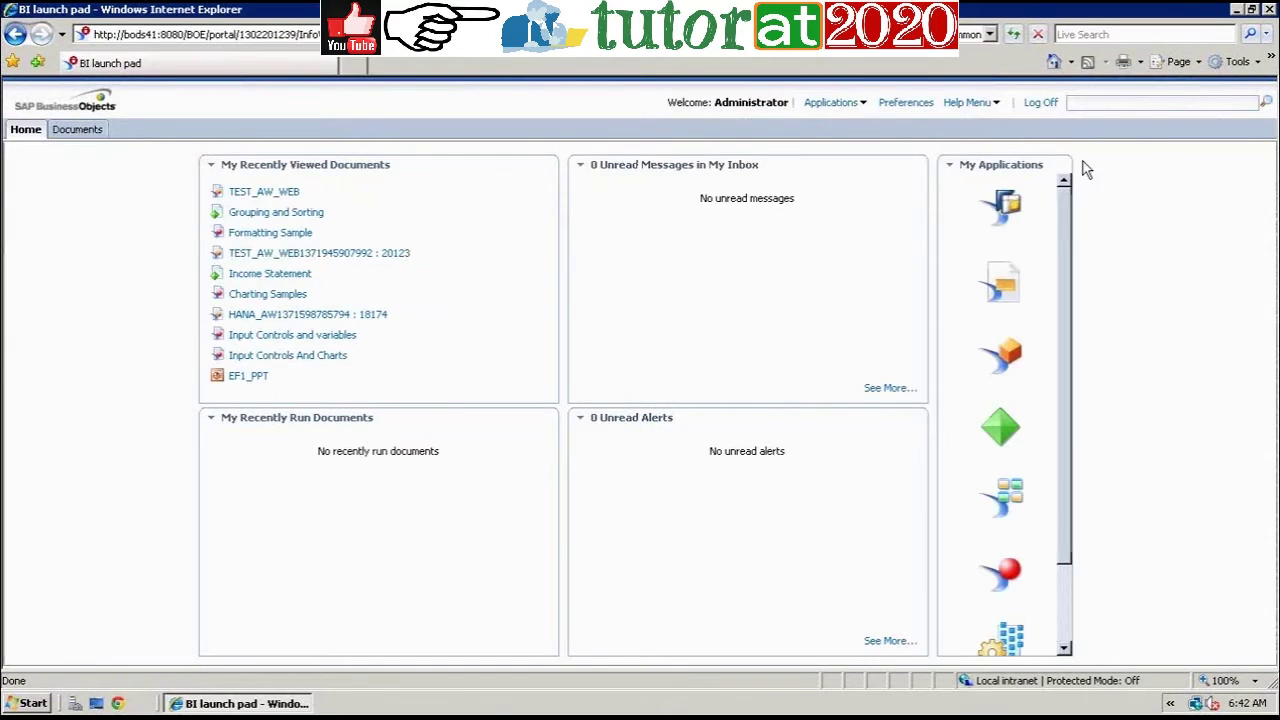
click(862, 104)
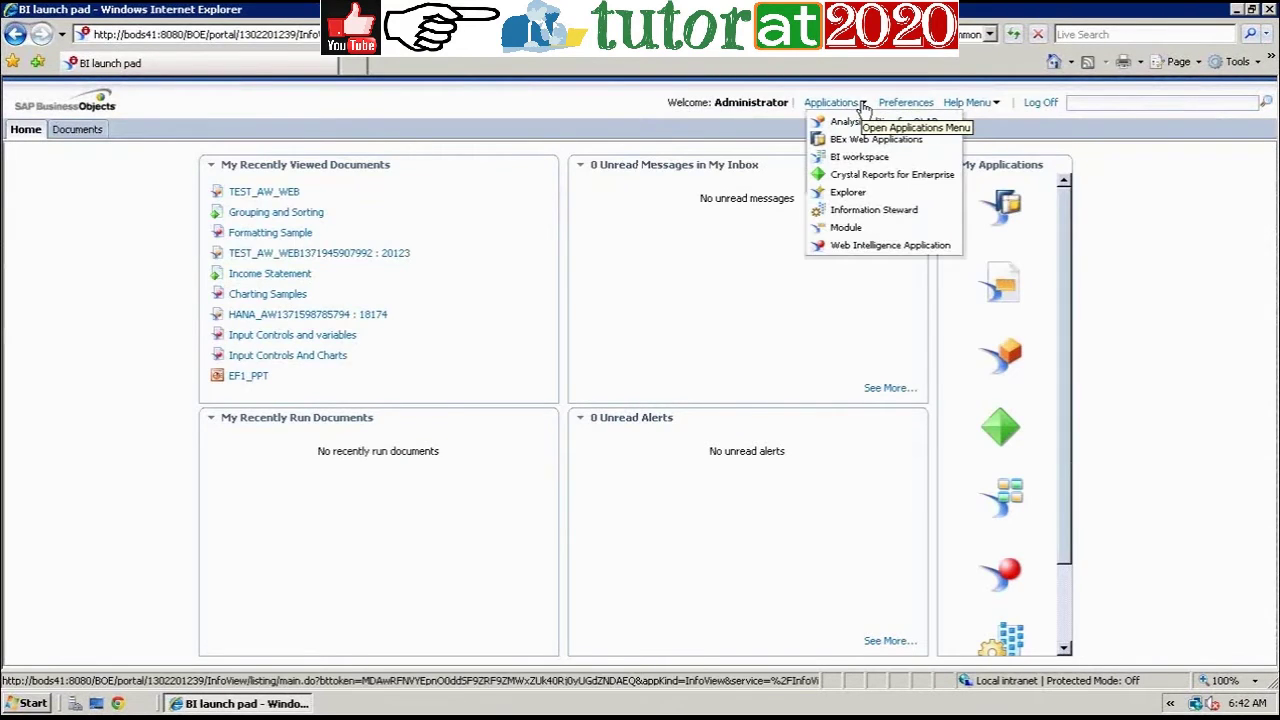
click(888, 246)
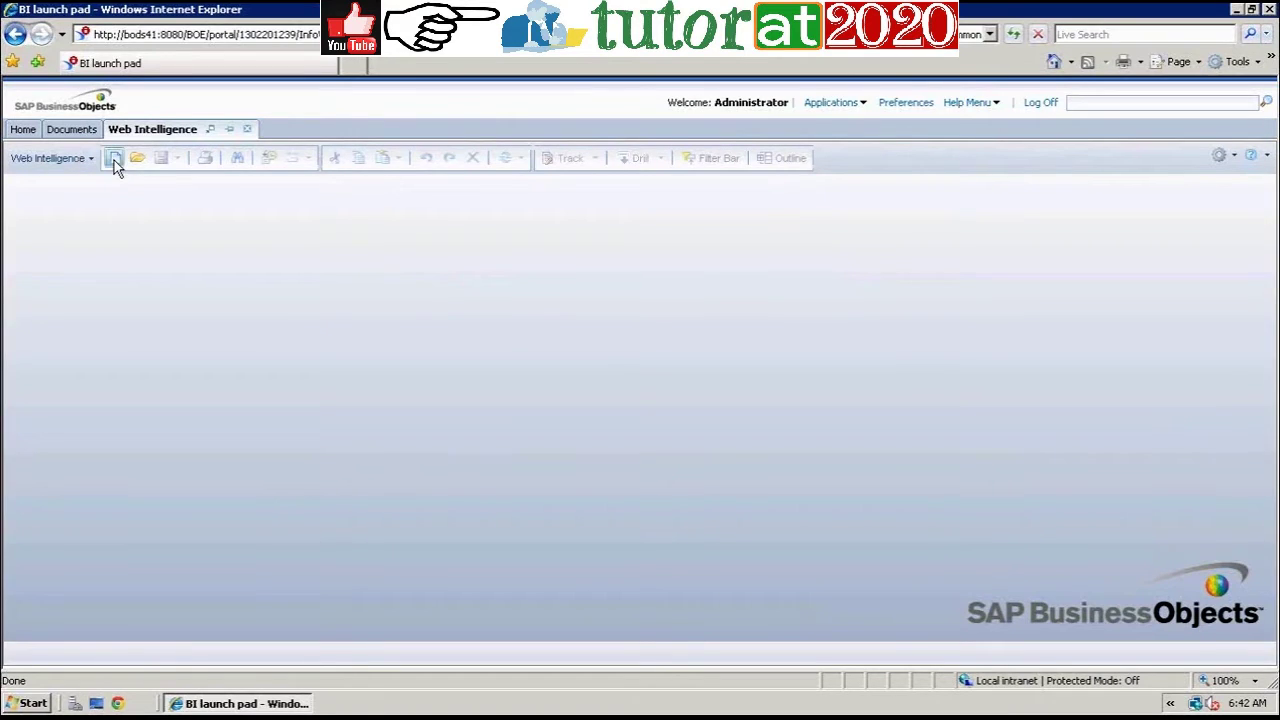
Step: Create a new Web Intelligence document using Universe as its data source
click(114, 160)
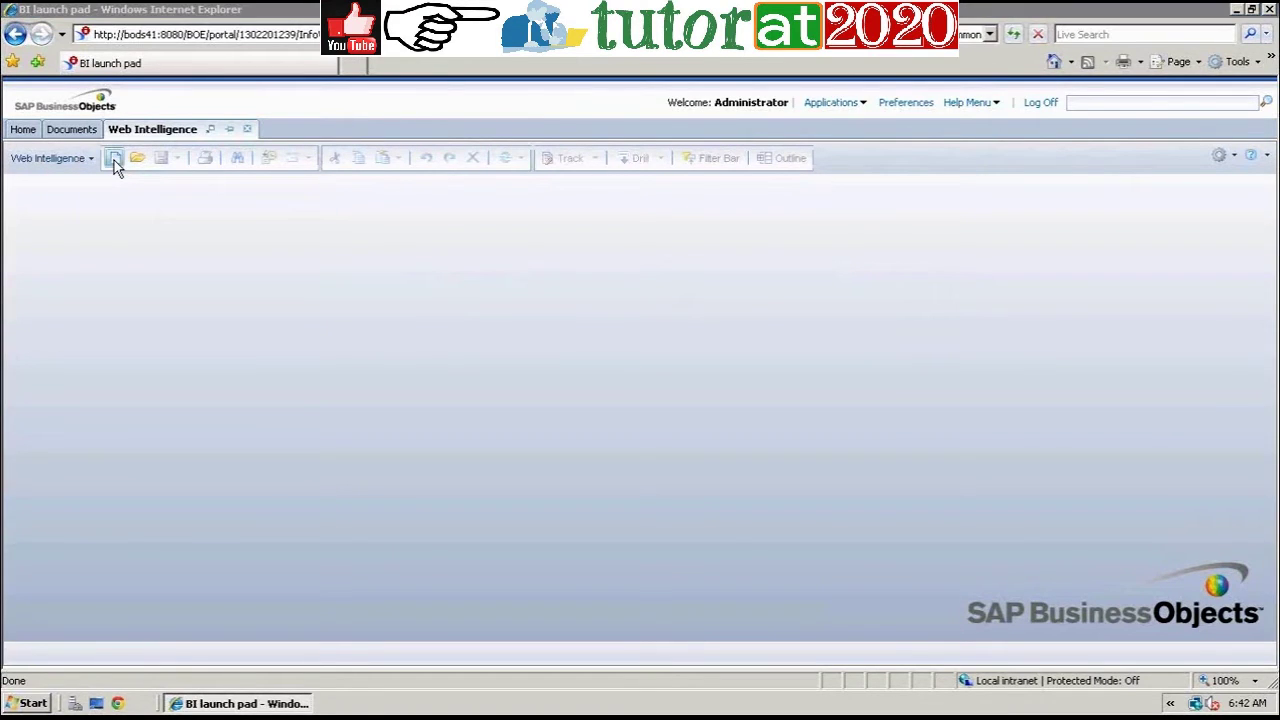
click(601, 312)
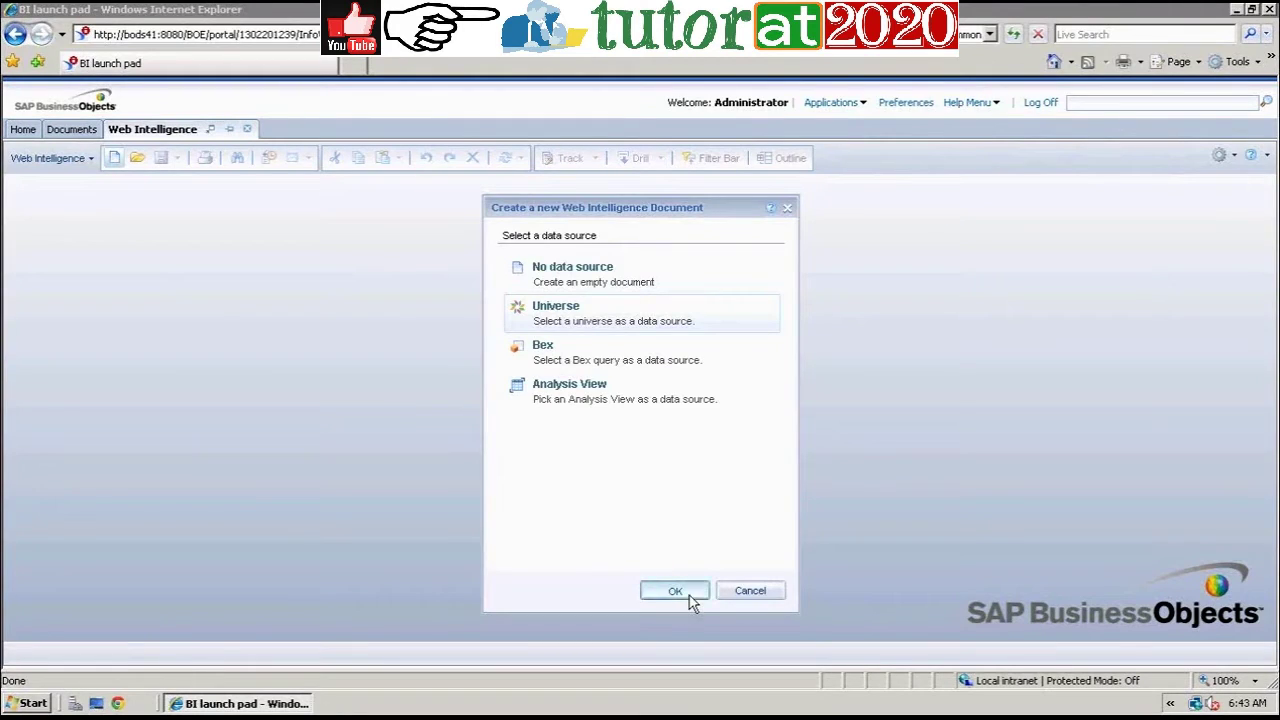
click(689, 597)
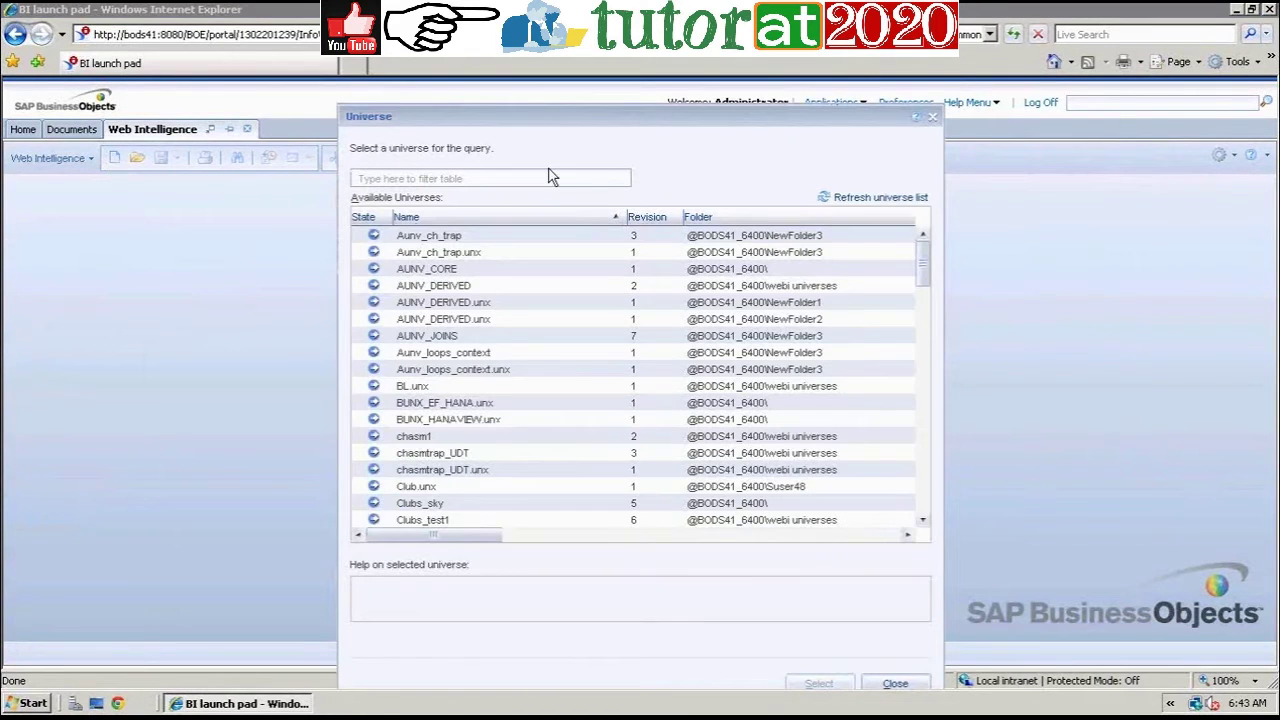
Step: Filter the universe list with 'Ef' and select the eFashion universe for the query
click(550, 178)
text(E)
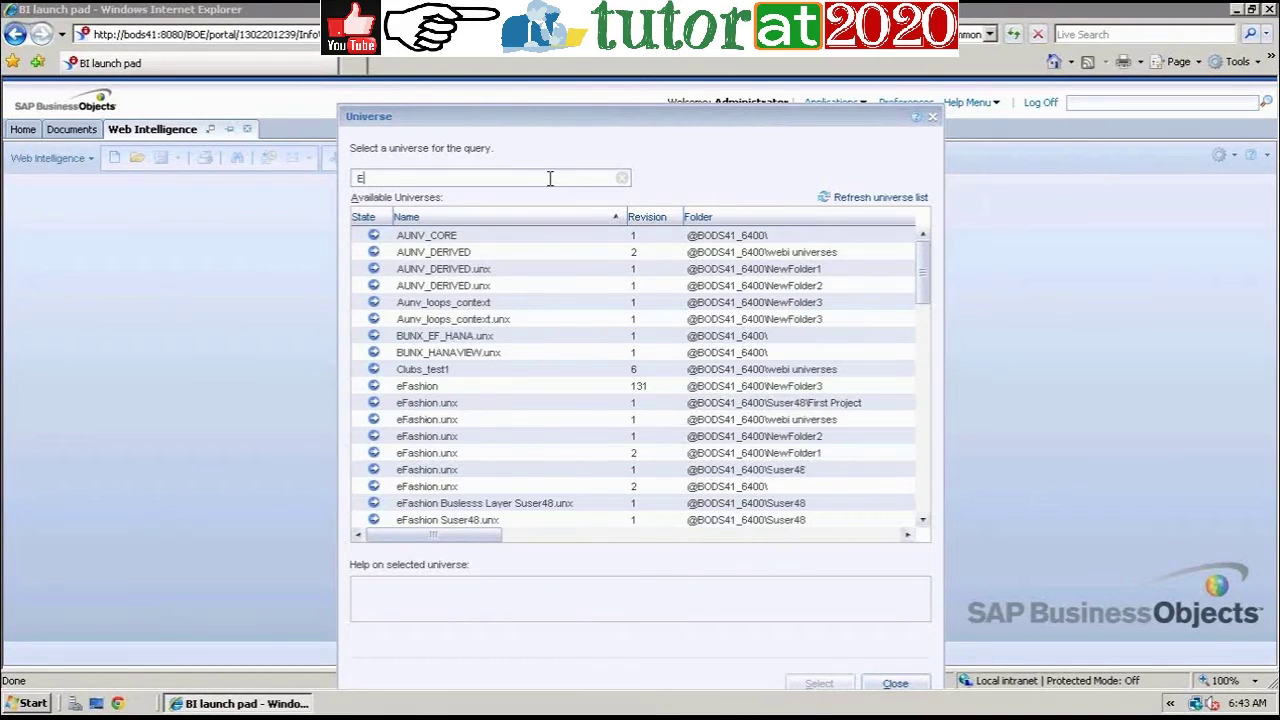
key(BackSpace)
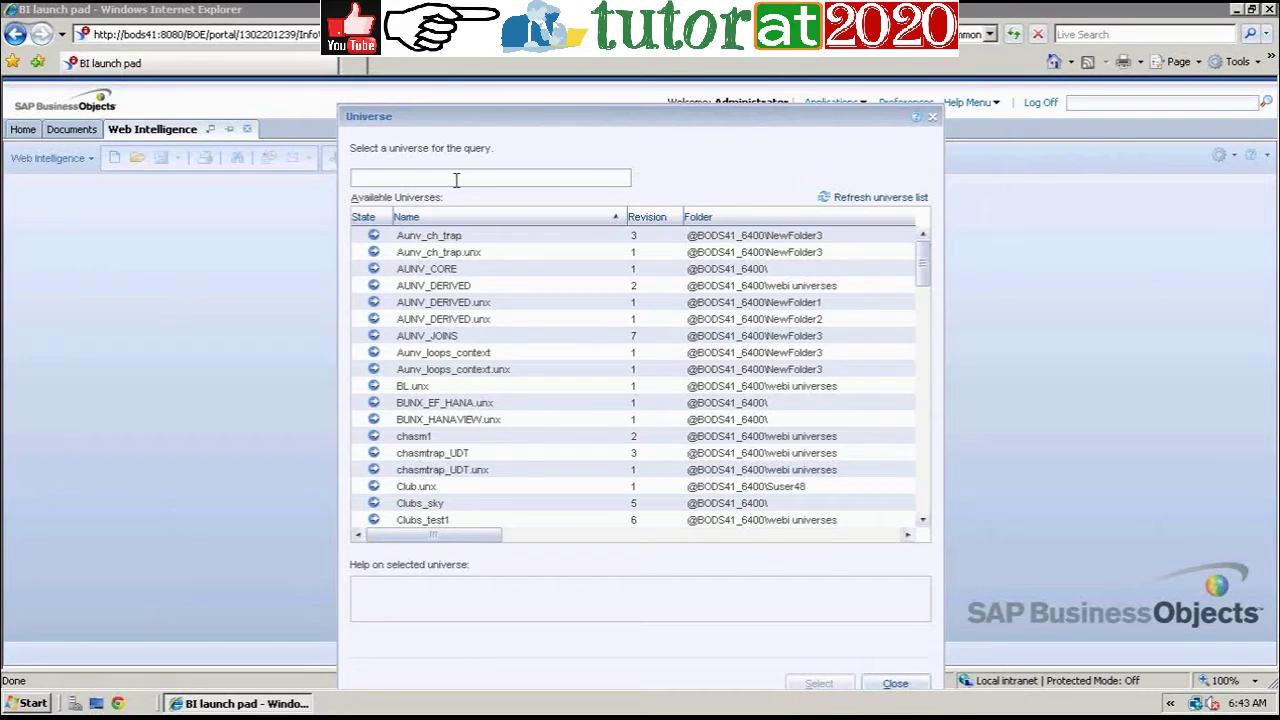
text(E)
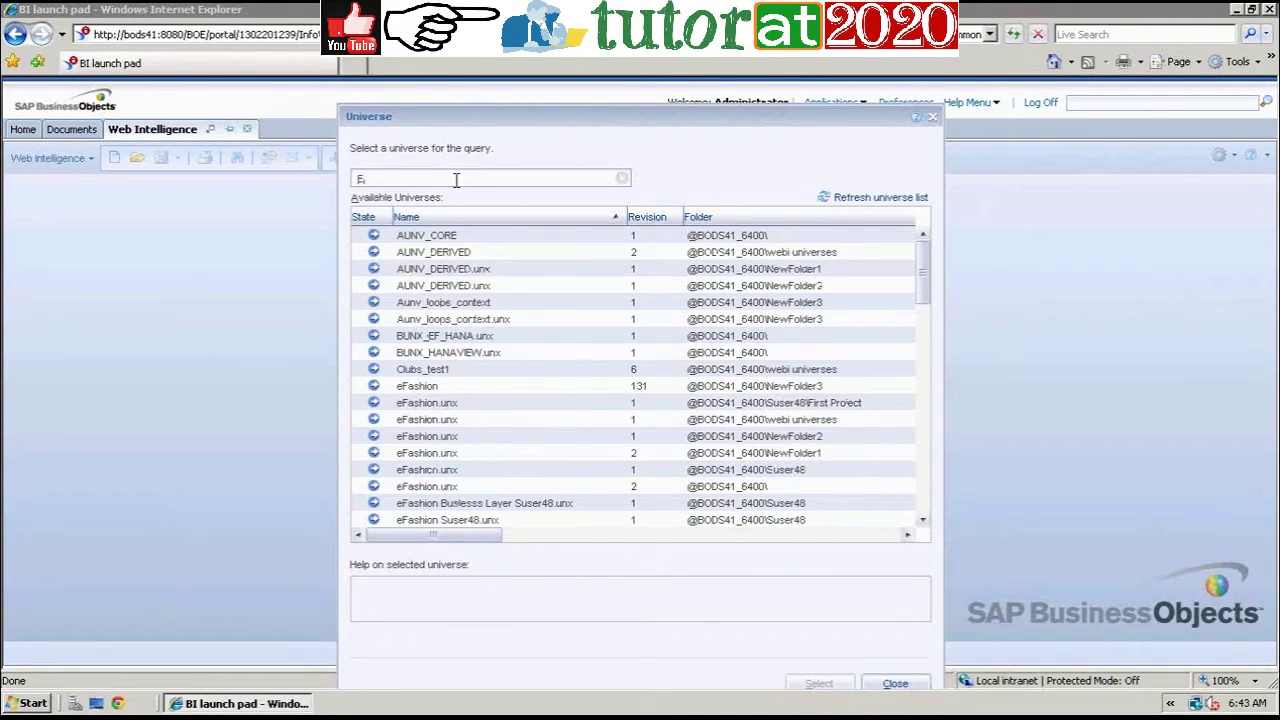
text(f)
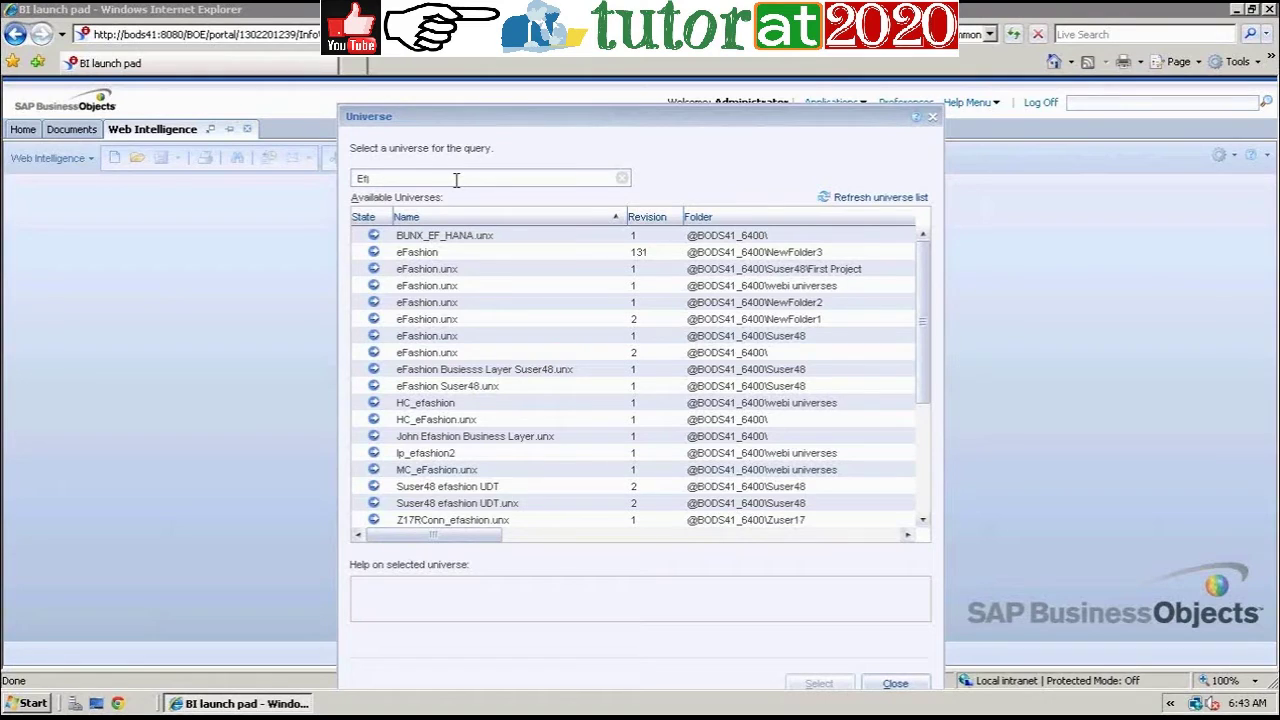
click(482, 252)
click(822, 686)
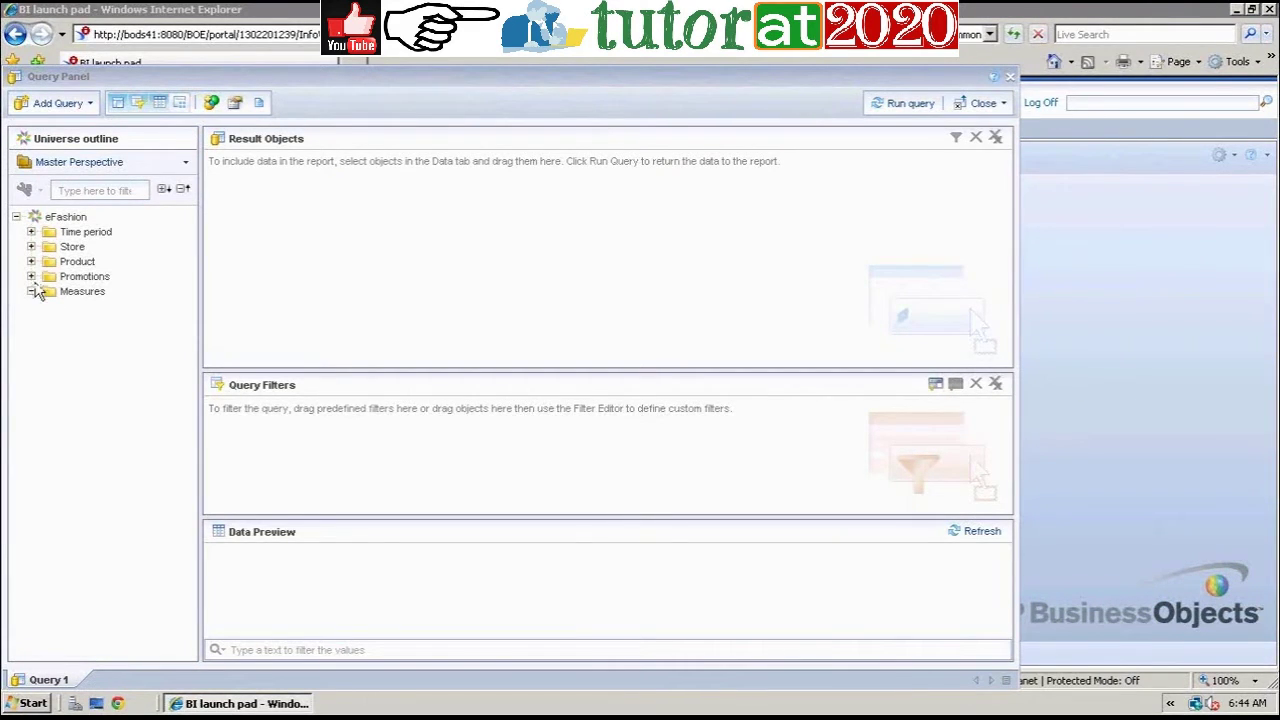
Step: Add Year, State and Sales revenue to the query and run it into a report table
click(31, 232)
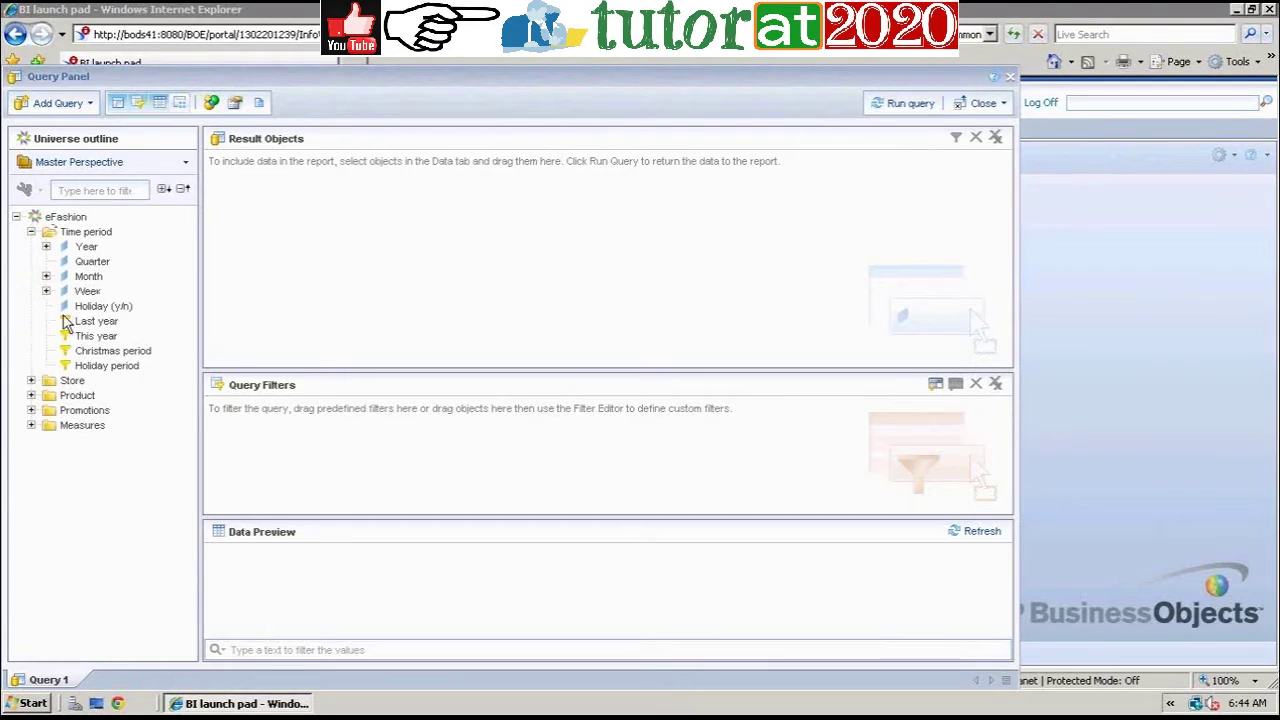
double_click(84, 252)
click(31, 380)
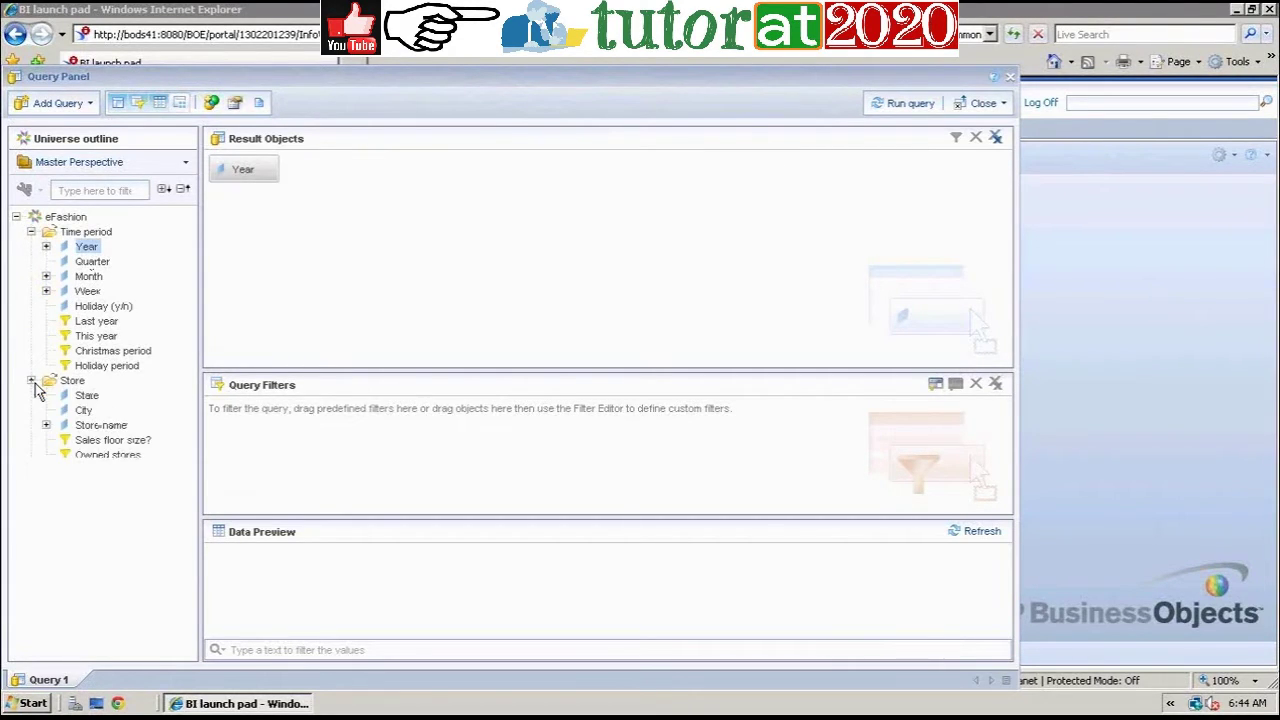
double_click(87, 396)
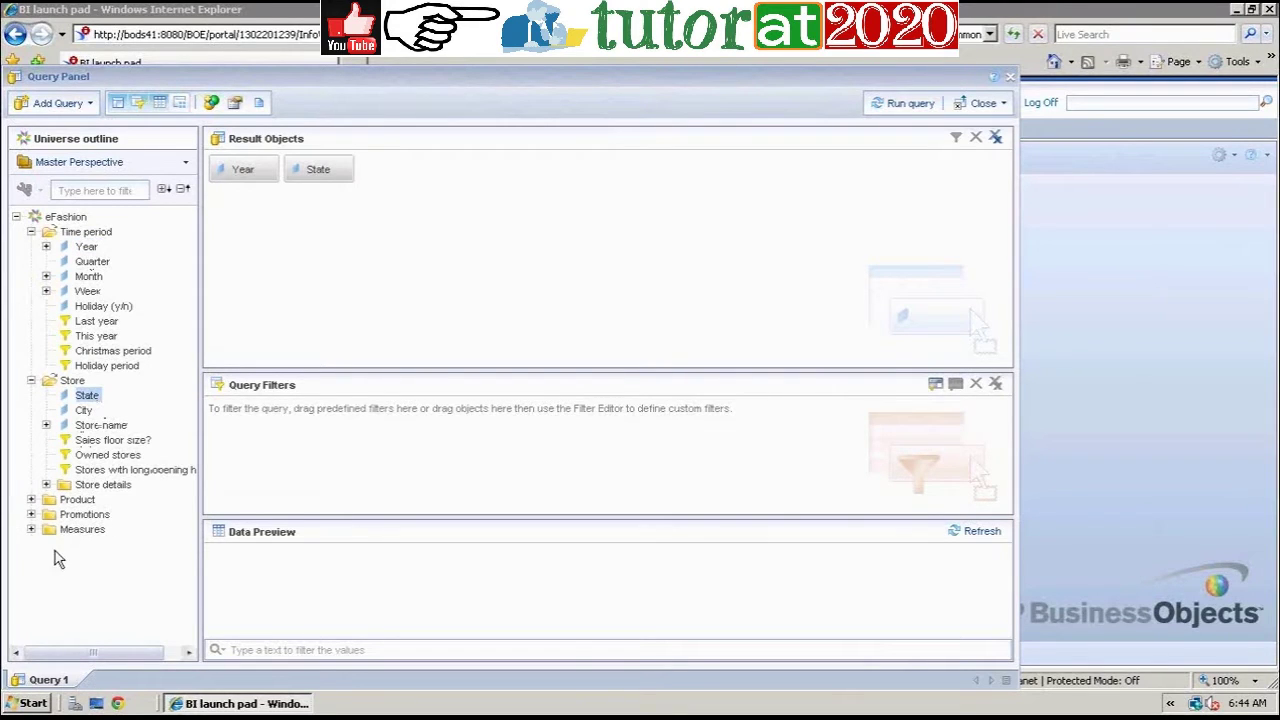
click(31, 529)
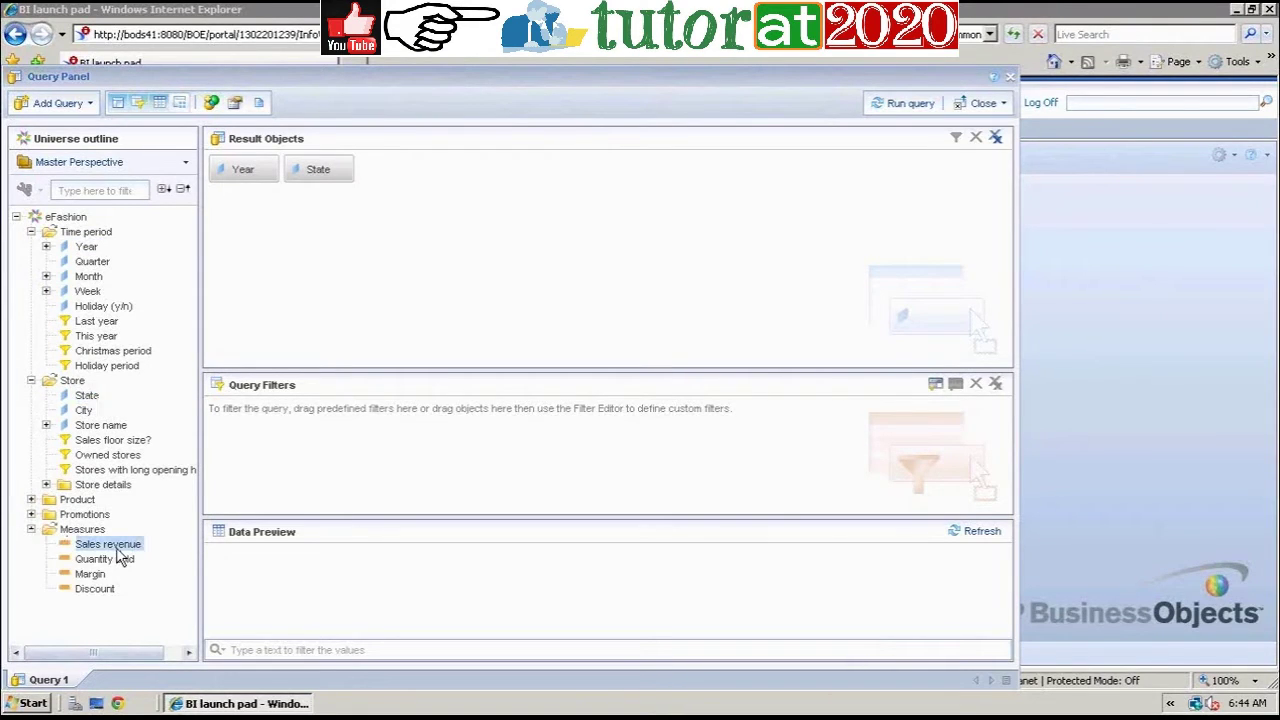
double_click(120, 559)
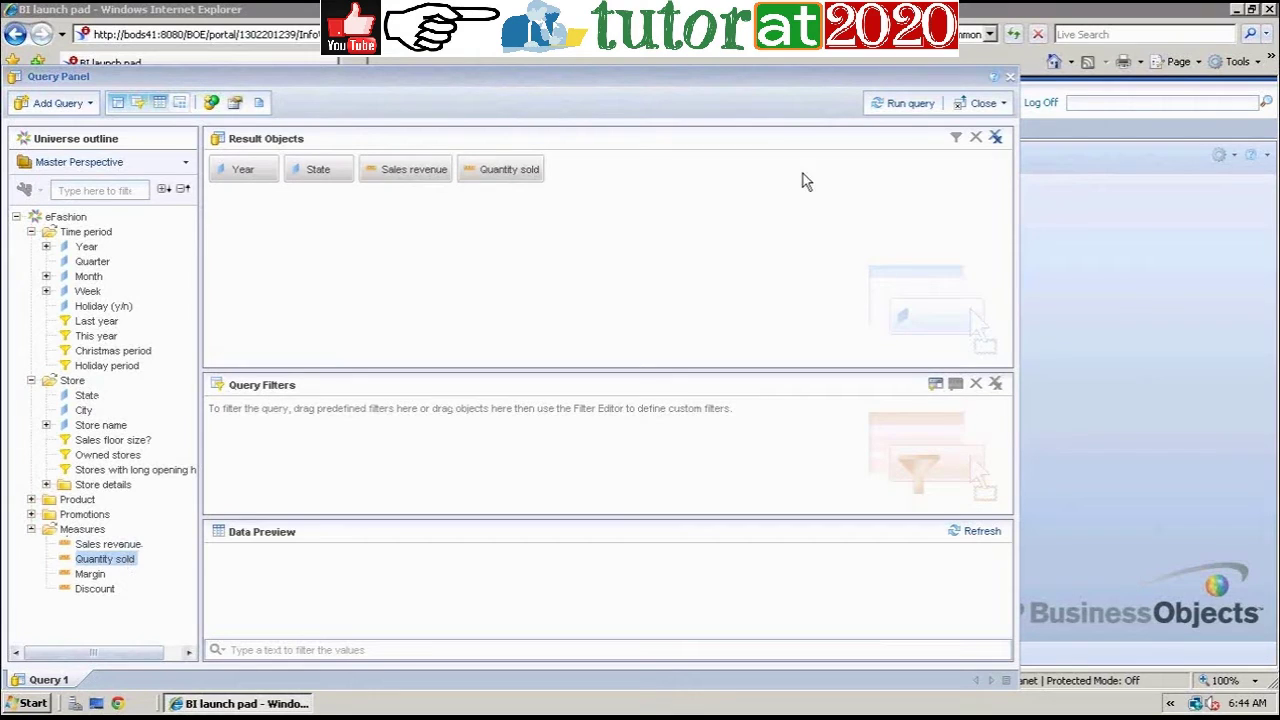
click(905, 106)
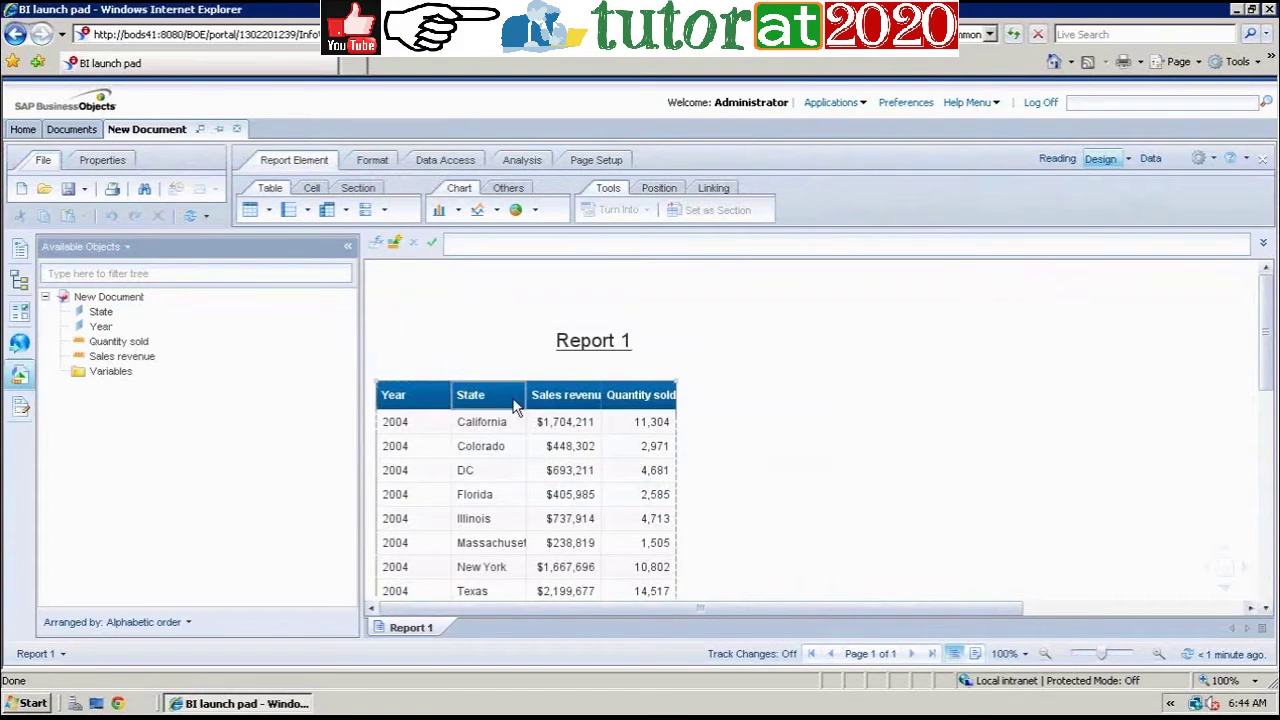
click(524, 394)
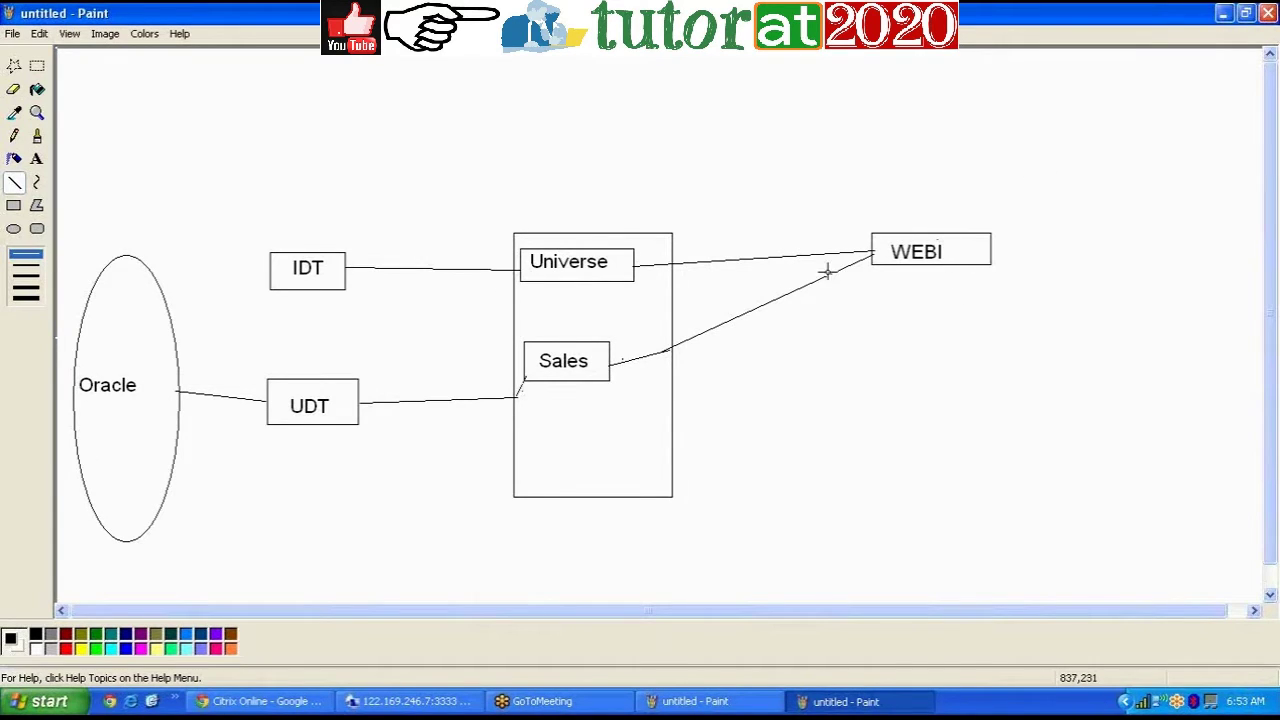
Step: Return to the remote BI session and close the Query Script viewer
click(410, 701)
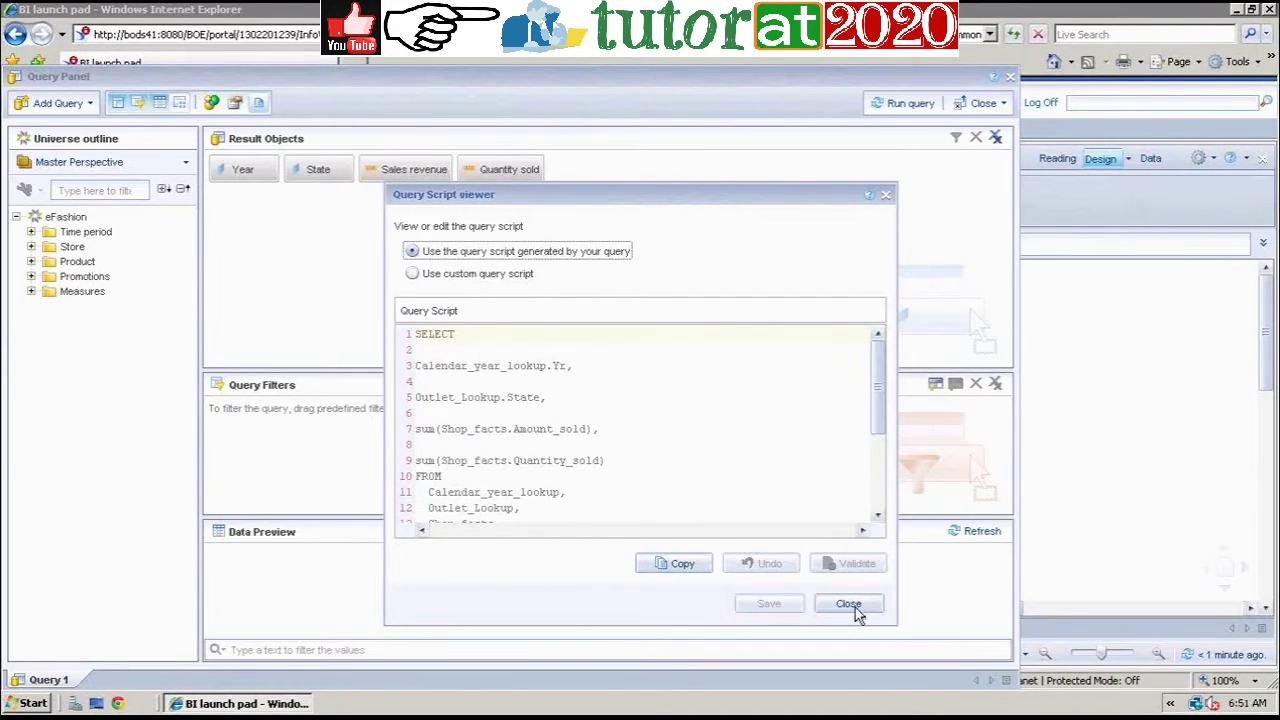
click(848, 605)
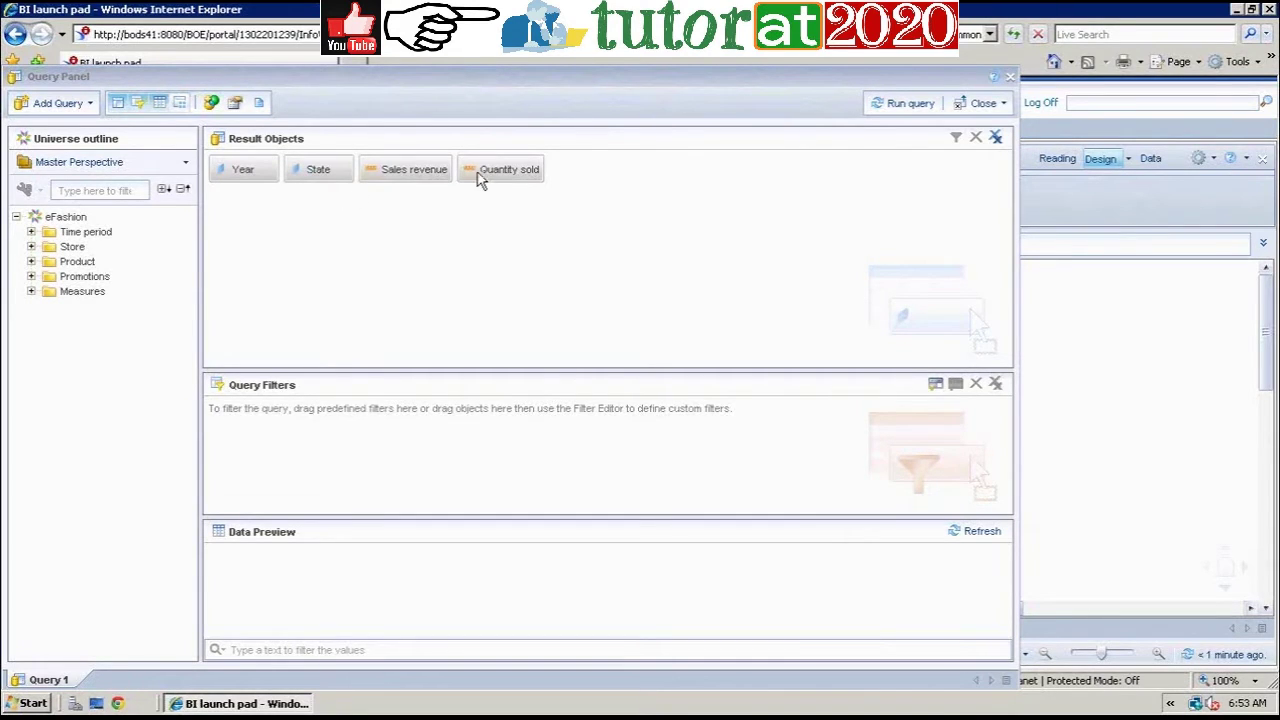
click(907, 106)
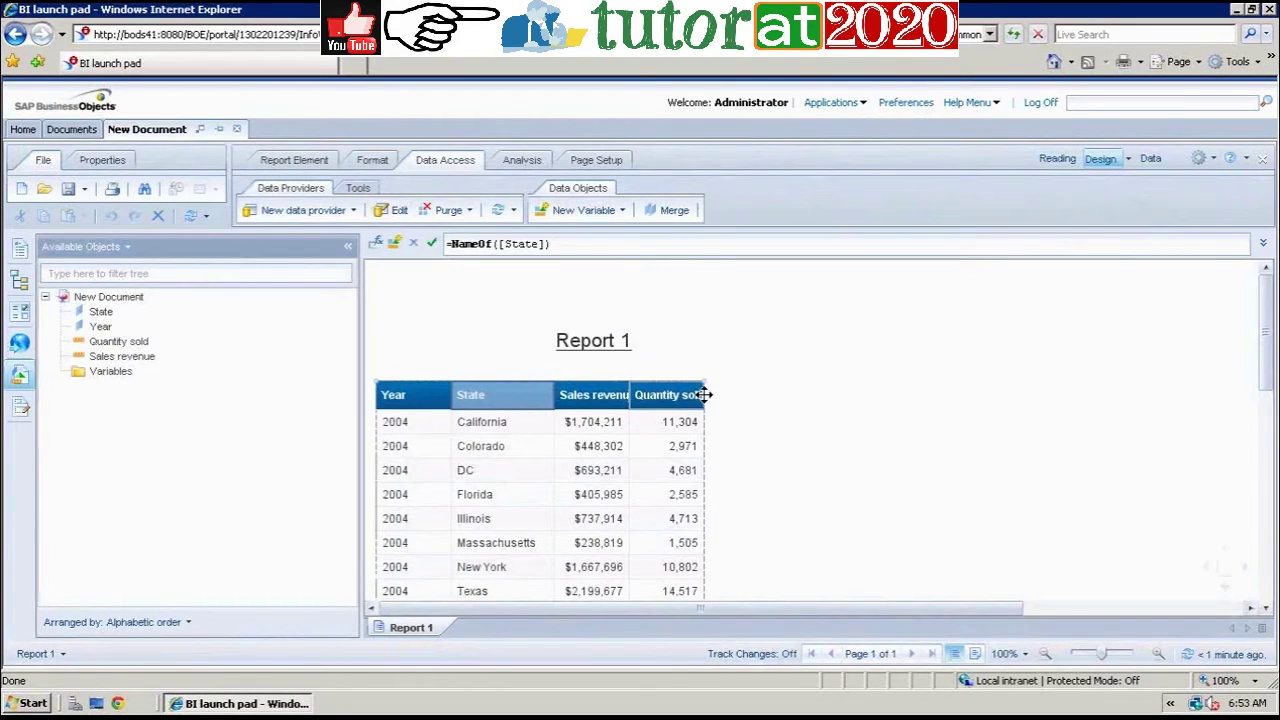
drag(703, 395, 735, 396)
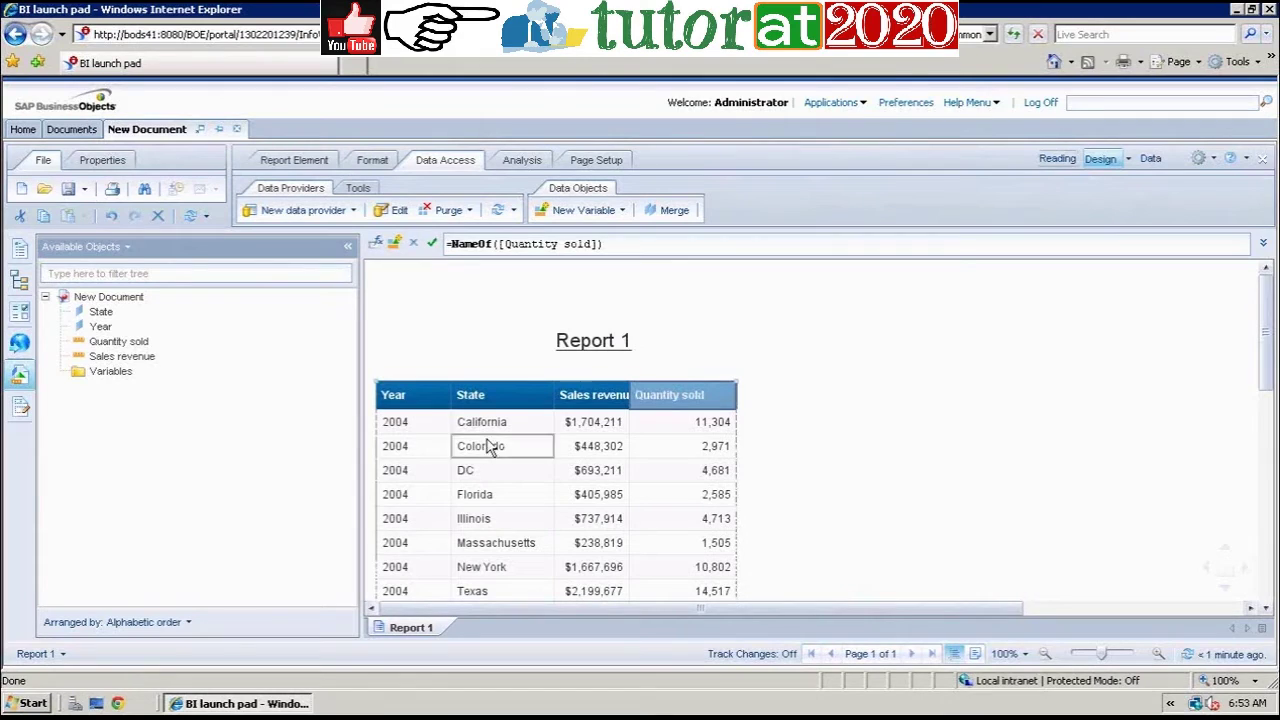
drag(1266, 350, 1266, 500)
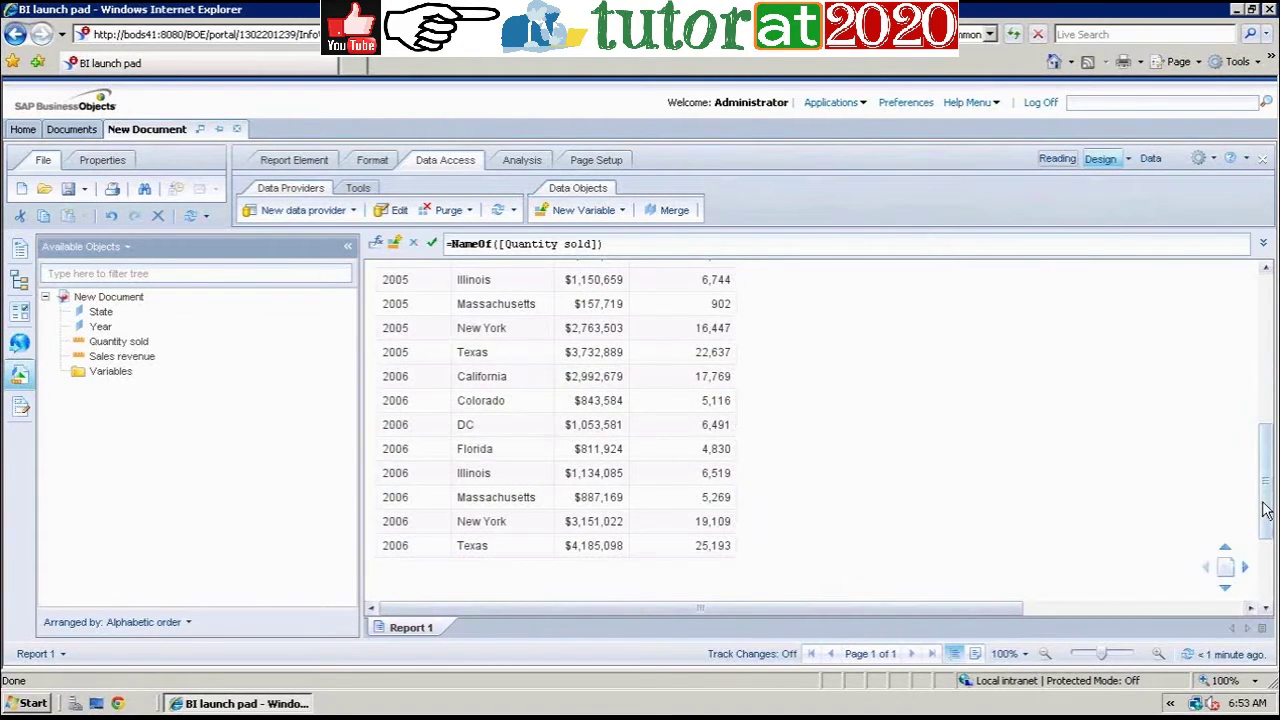
drag(1266, 508, 1264, 458)
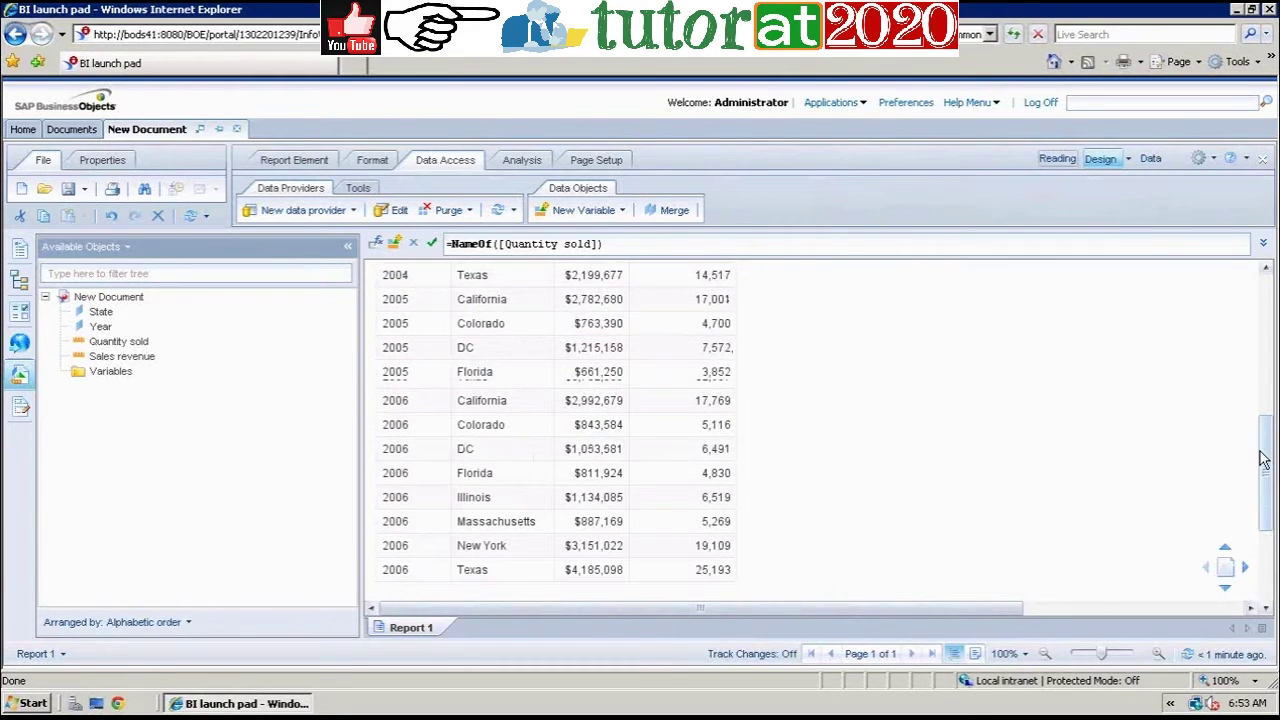
scroll(580, 443, up, 5)
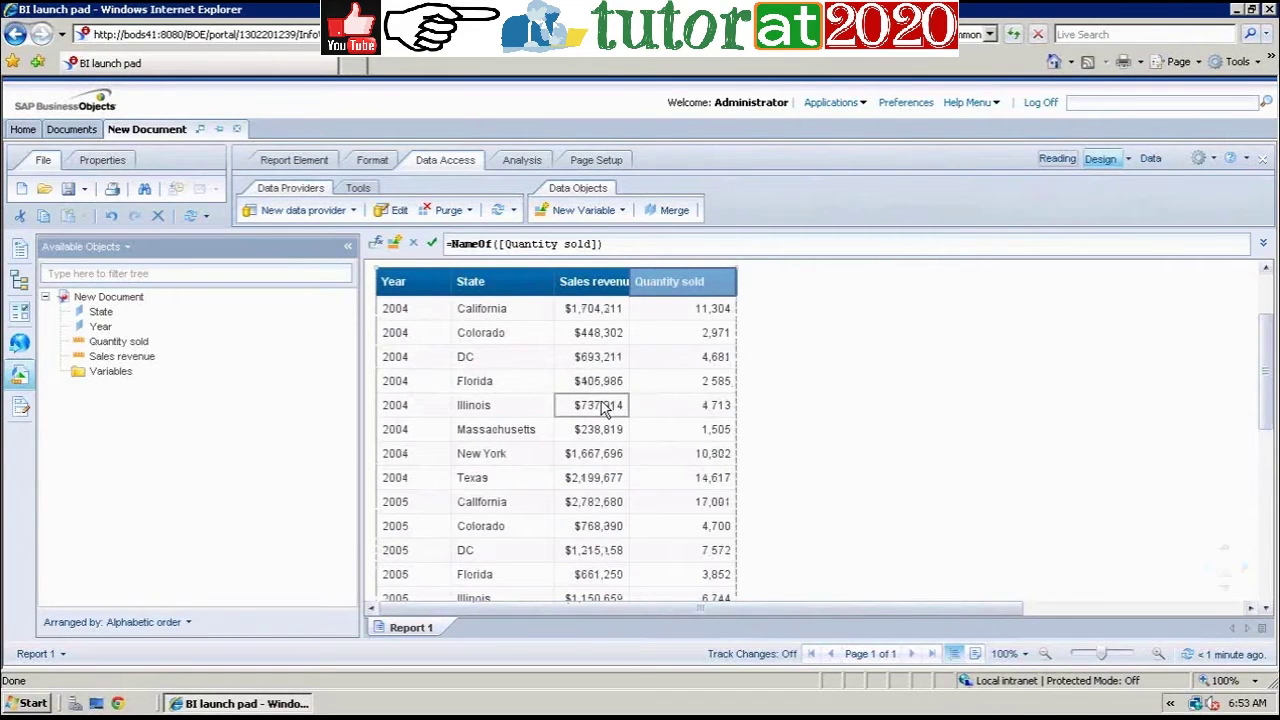
Step: Remove the State column from the table and widen the Sales revenue column
click(515, 384)
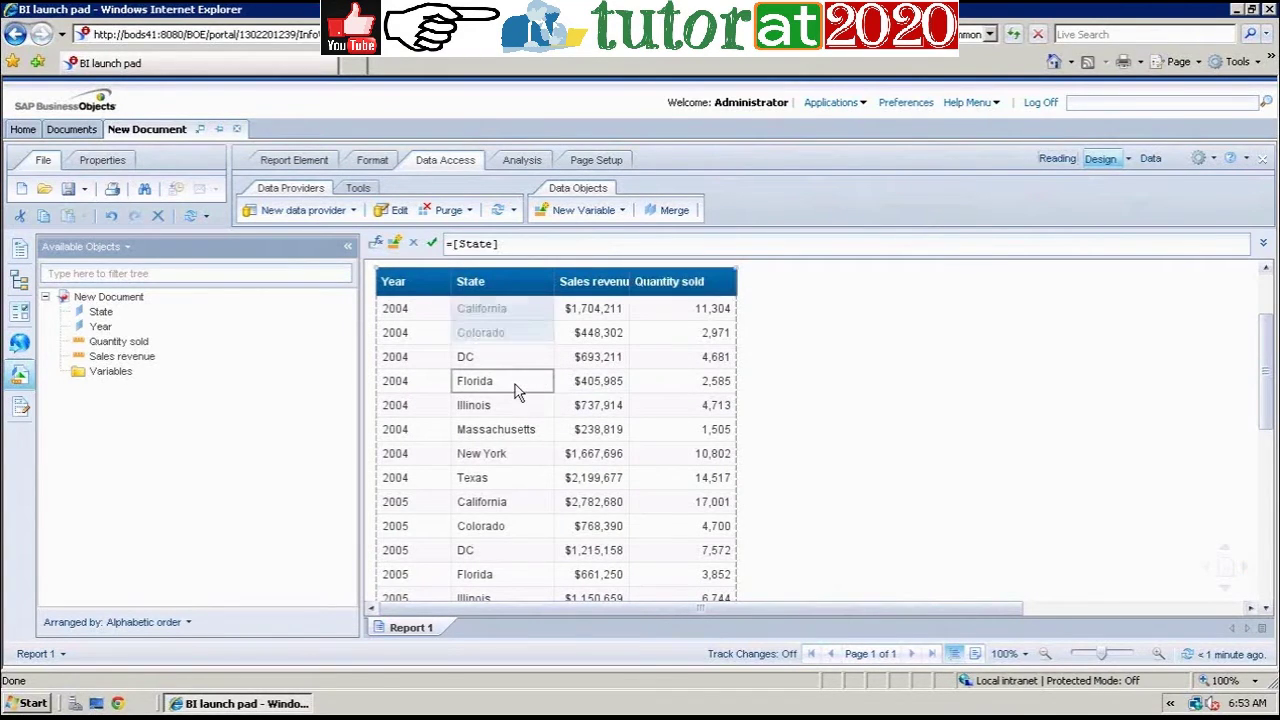
click(230, 342)
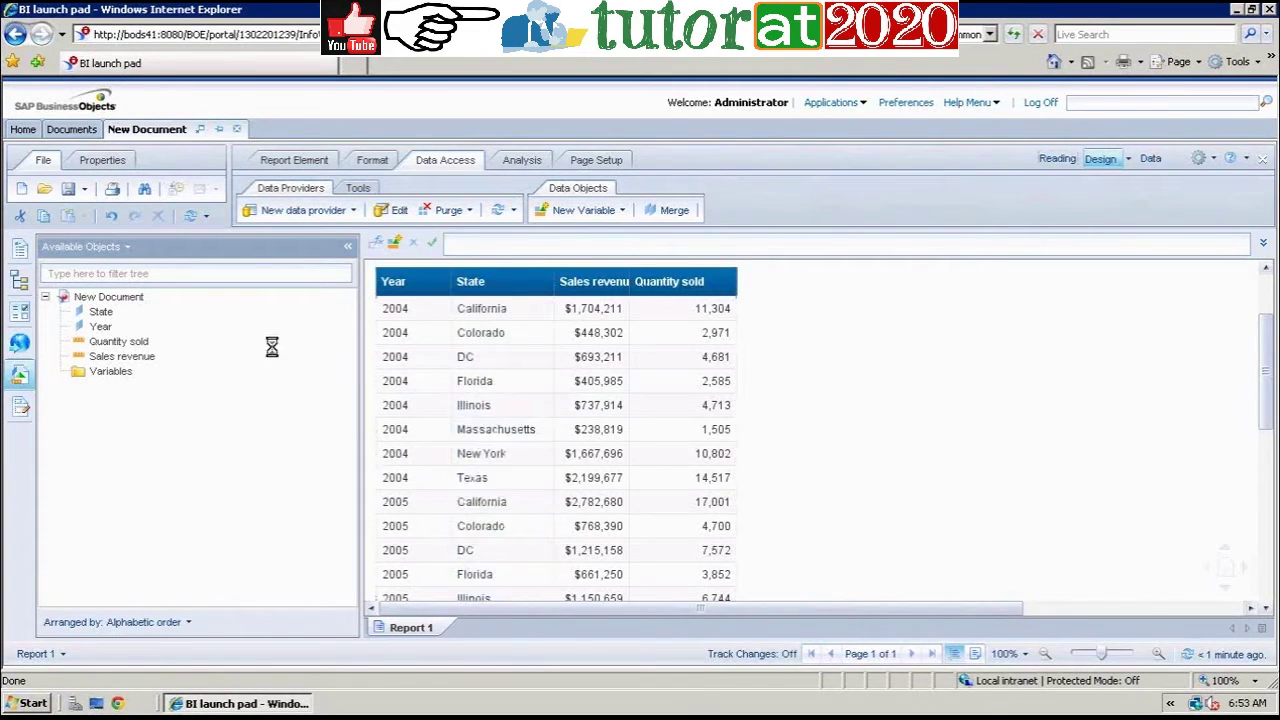
drag(527, 283, 545, 281)
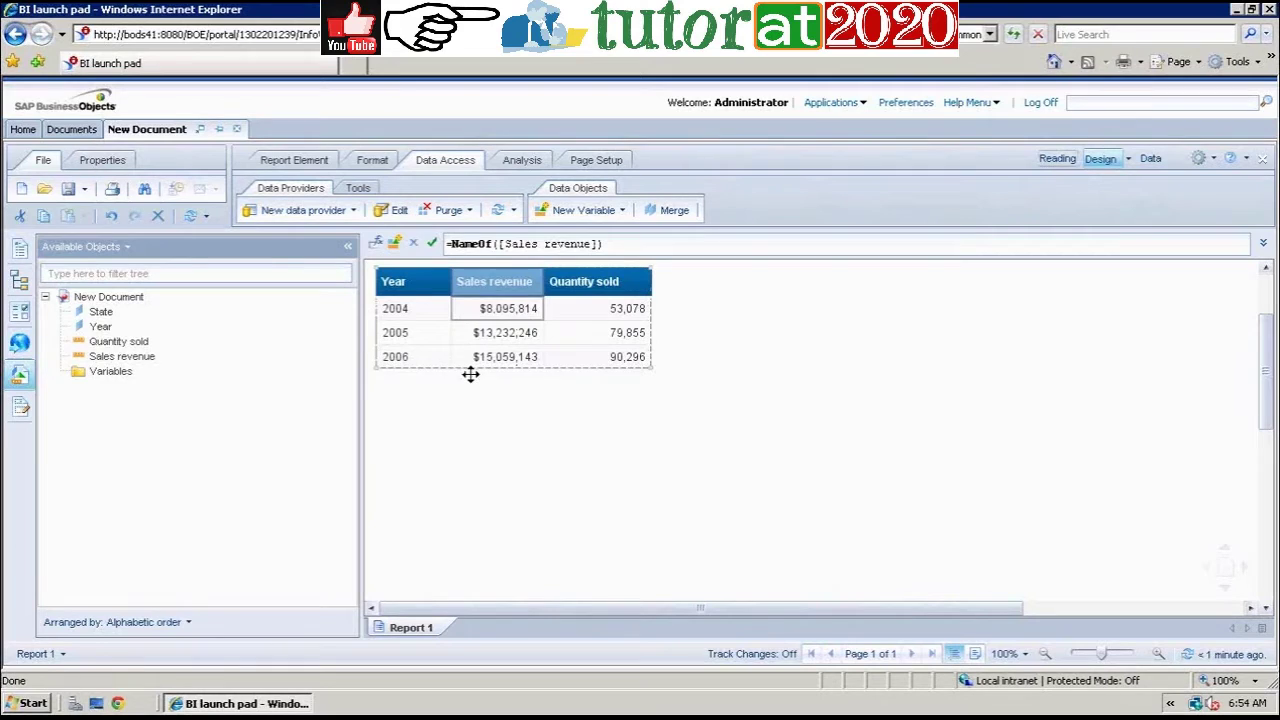
click(104, 313)
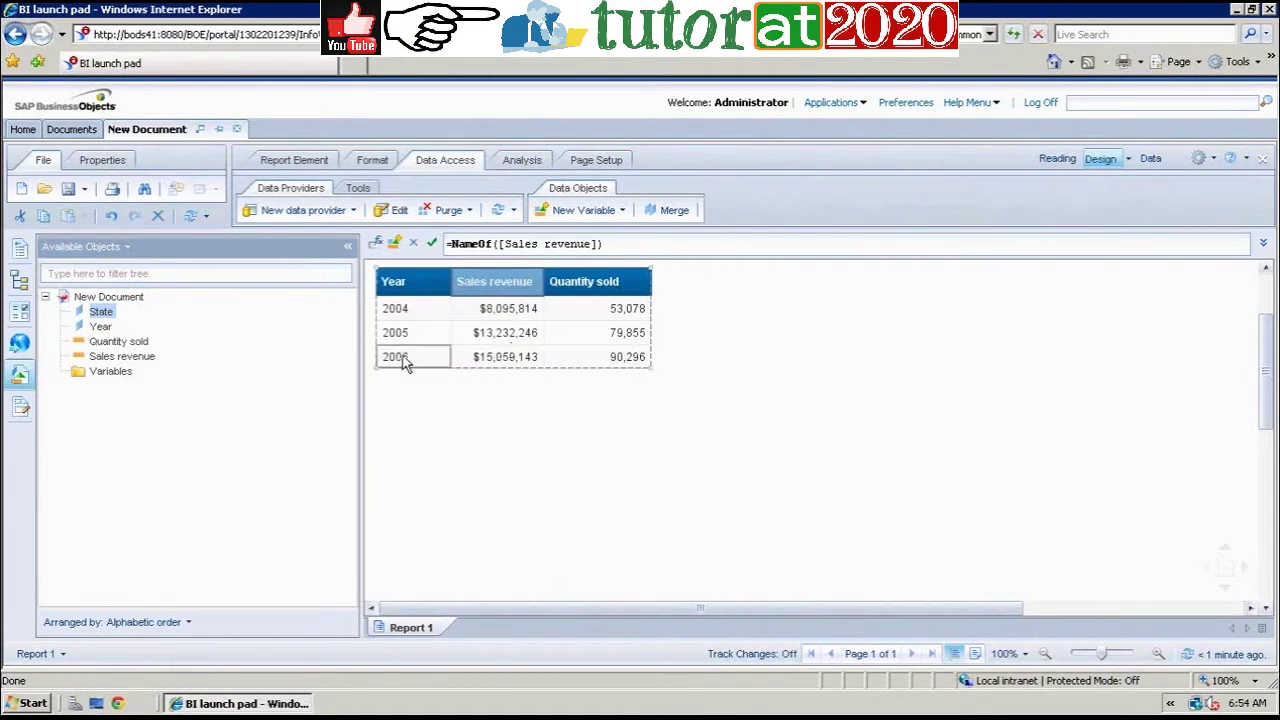
Step: Insert State back after Year and check the 2004 California revenue and quantity values
drag(108, 316, 451, 284)
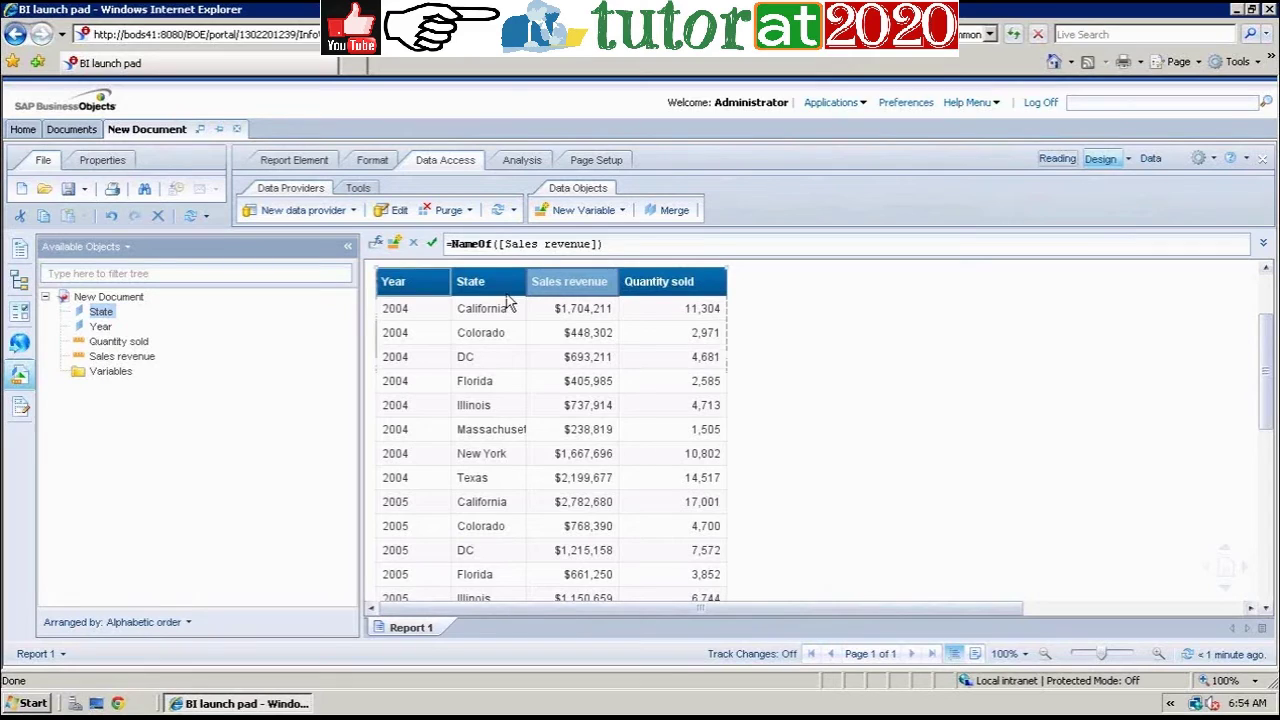
click(485, 310)
click(598, 316)
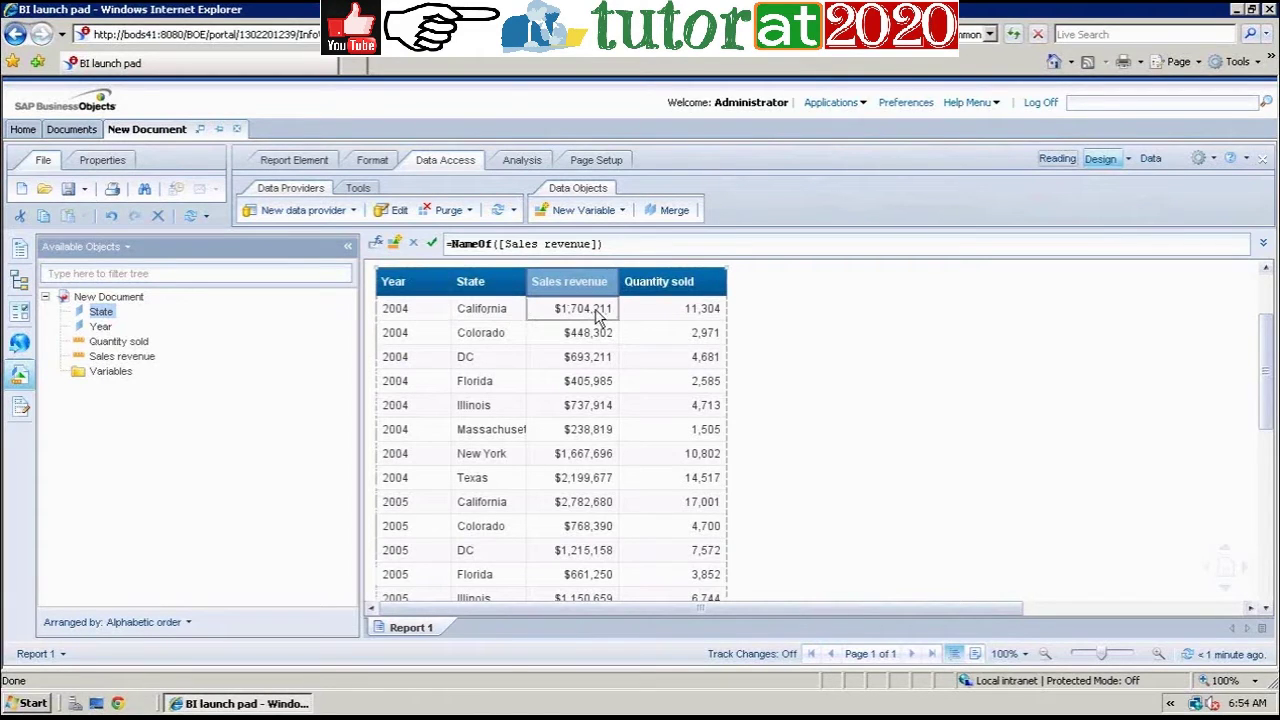
click(650, 315)
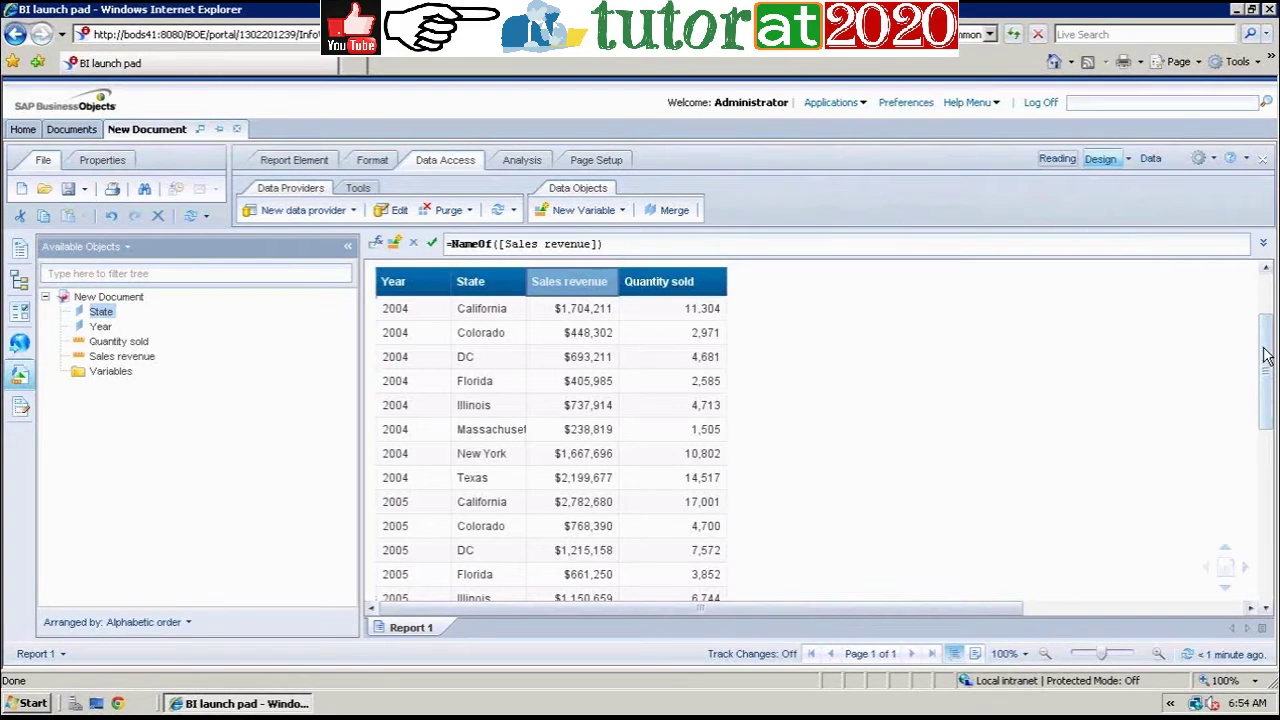
drag(1267, 355, 1265, 347)
click(521, 160)
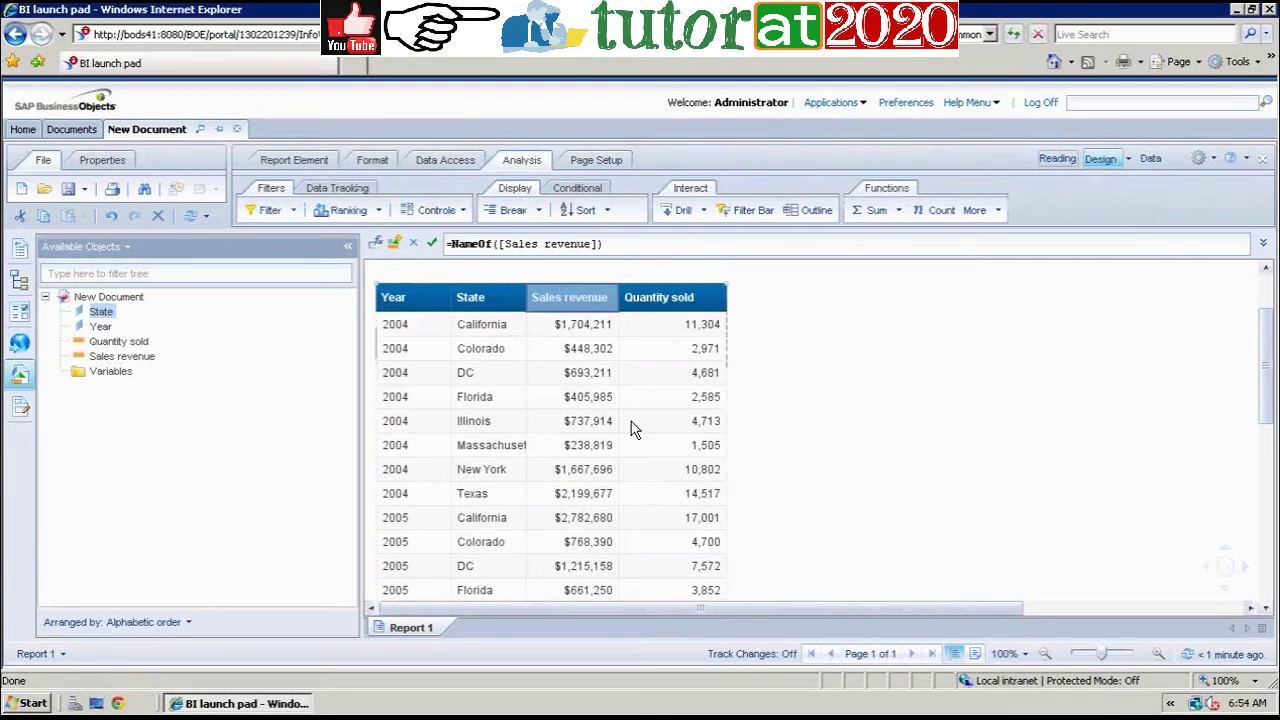
Step: Add a Sum row for Sales revenue totalling $36,387,203 below the table
click(592, 424)
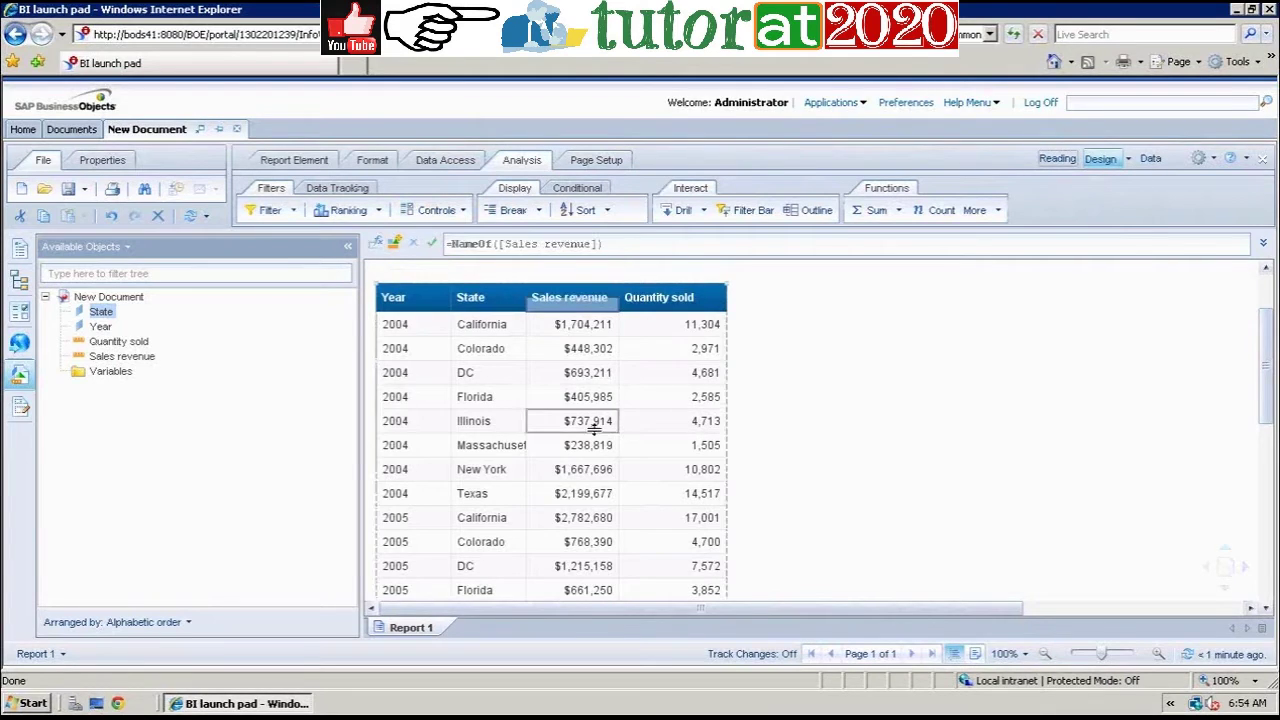
click(900, 212)
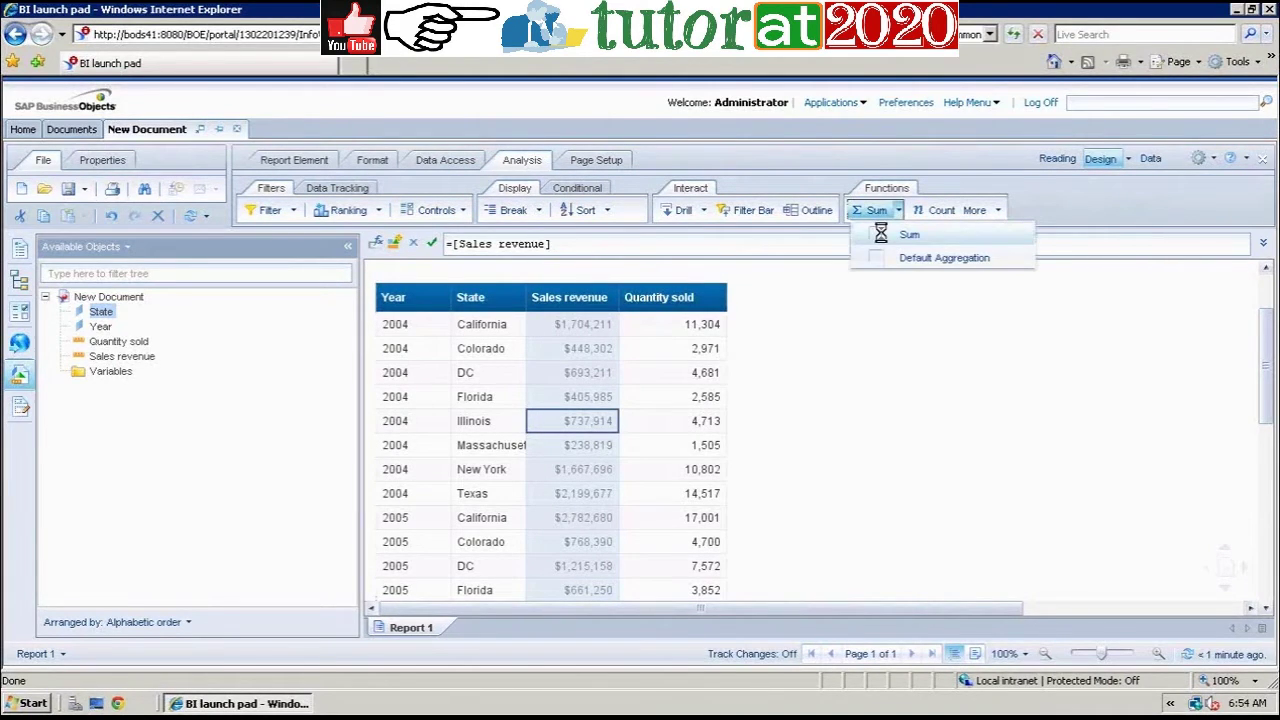
click(881, 234)
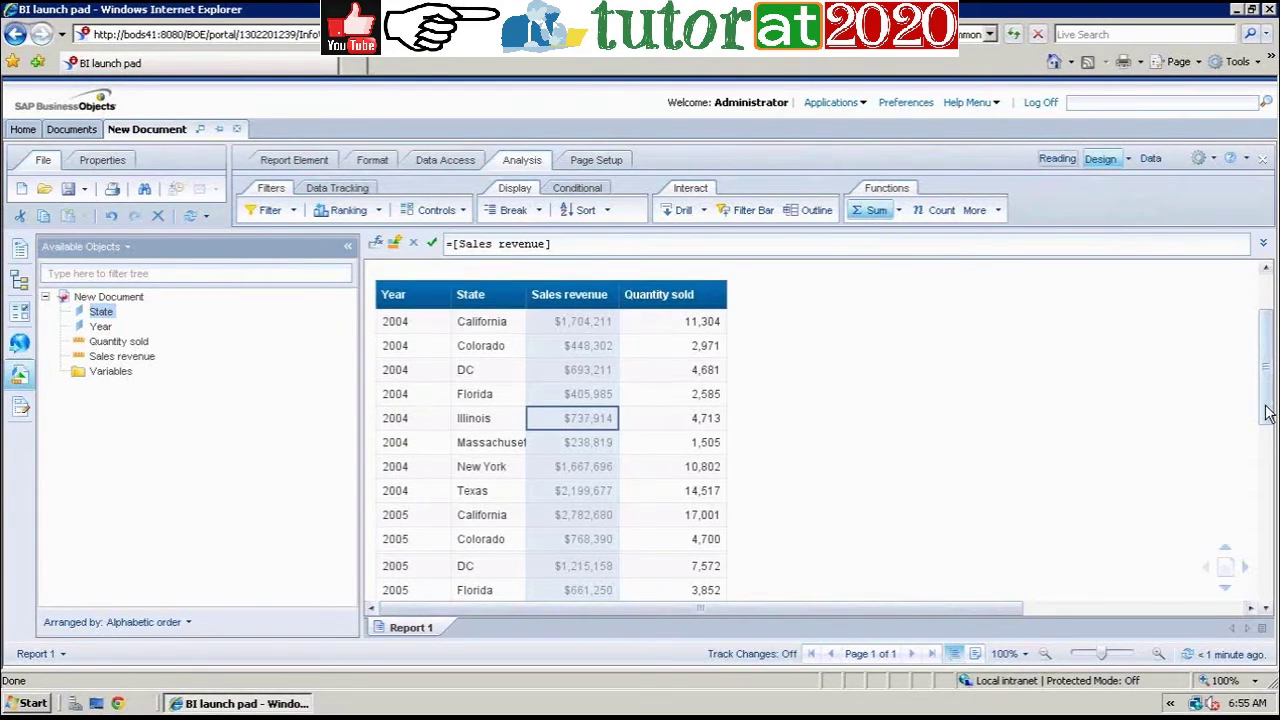
scroll(1266, 424, down, 1)
scroll(1266, 424, down, 2)
drag(1266, 424, 1266, 515)
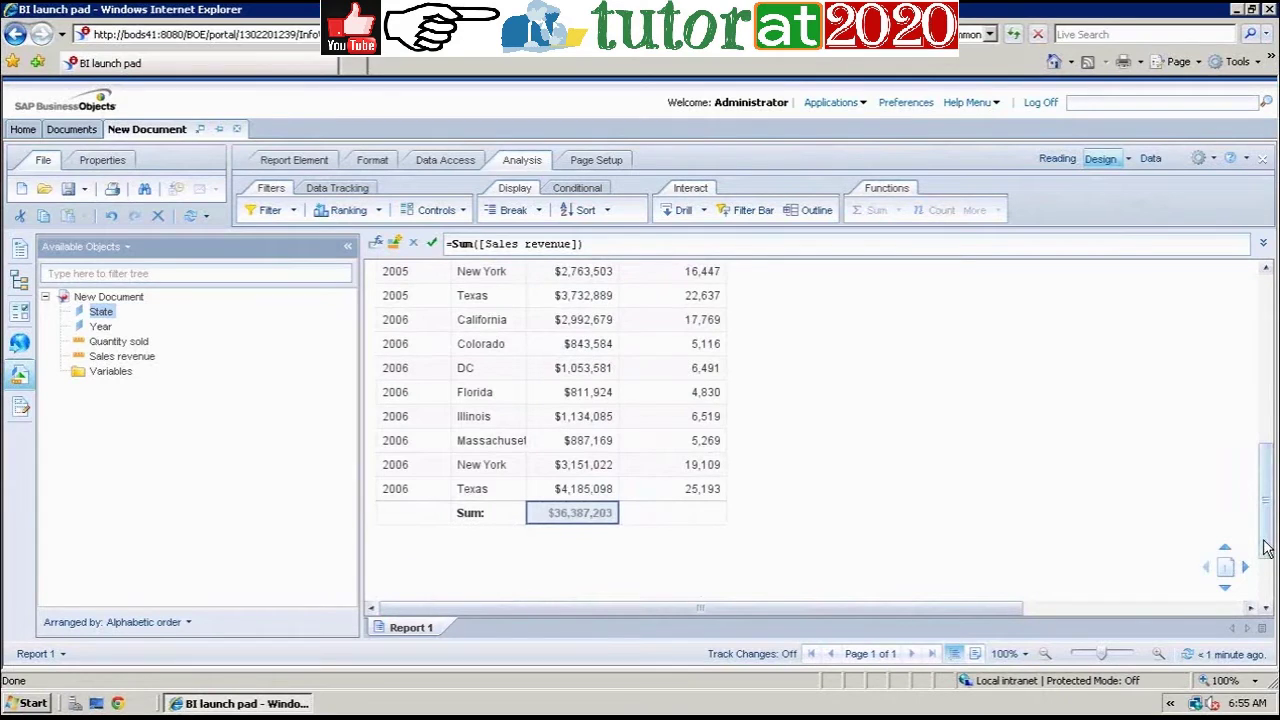
drag(1266, 548, 1270, 300)
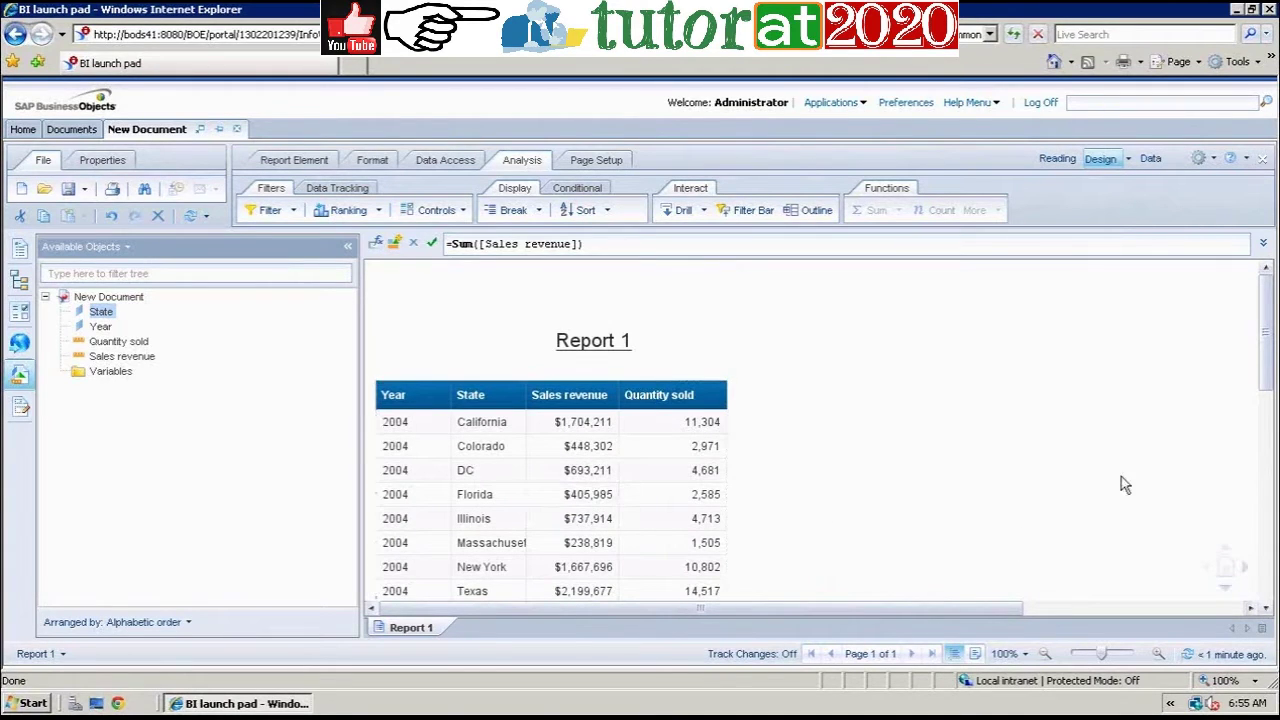
drag(1270, 392, 1268, 305)
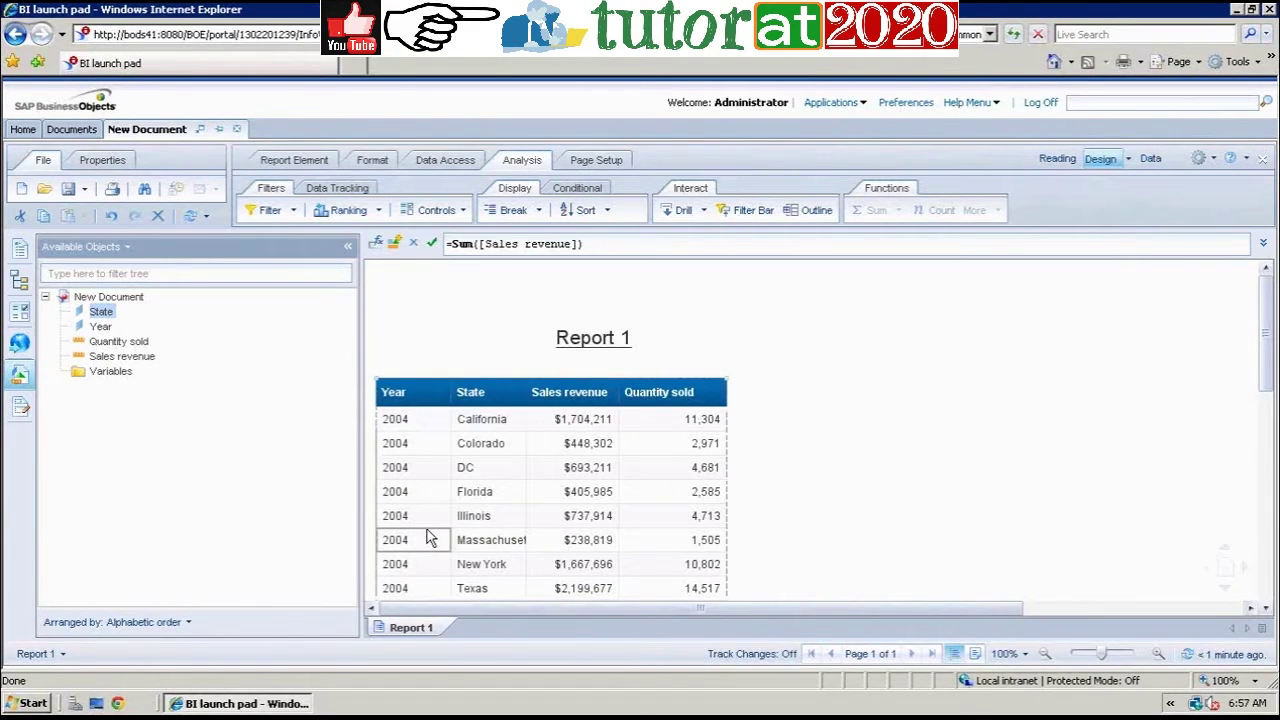
Step: Break the Report 1 table on Year so 2004 shows once, with a footer row after Texas
click(884, 437)
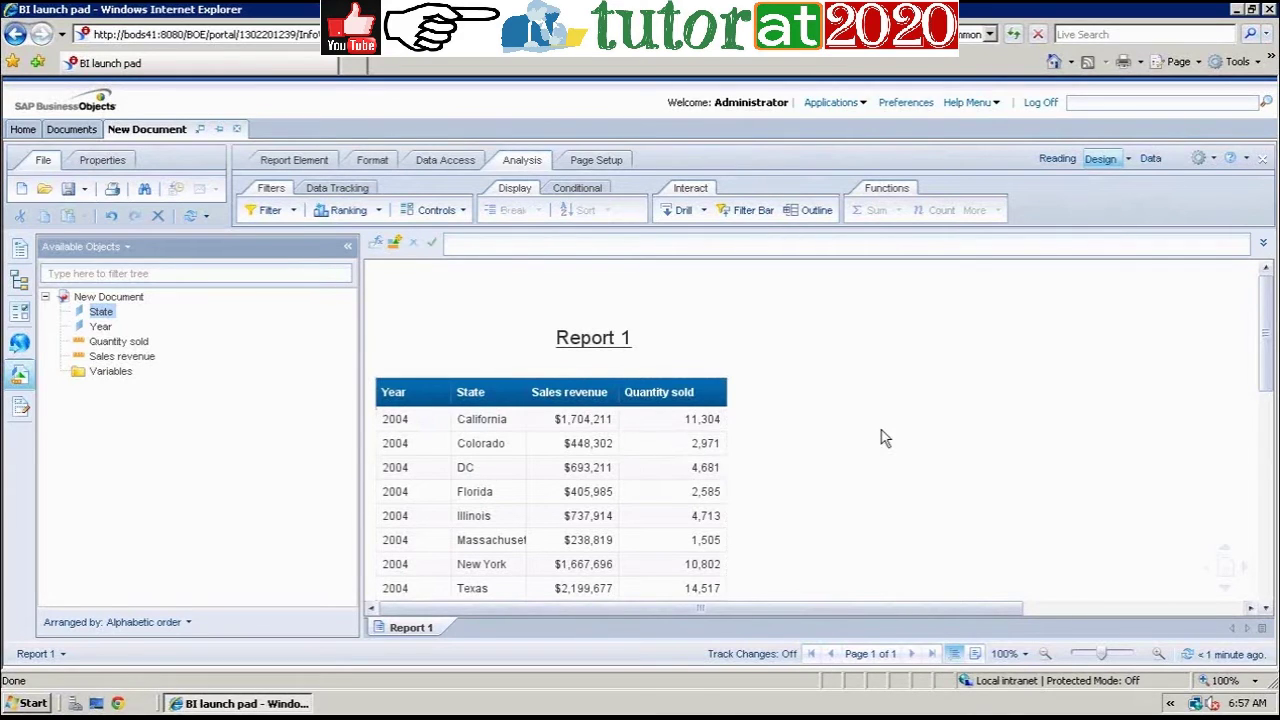
click(429, 471)
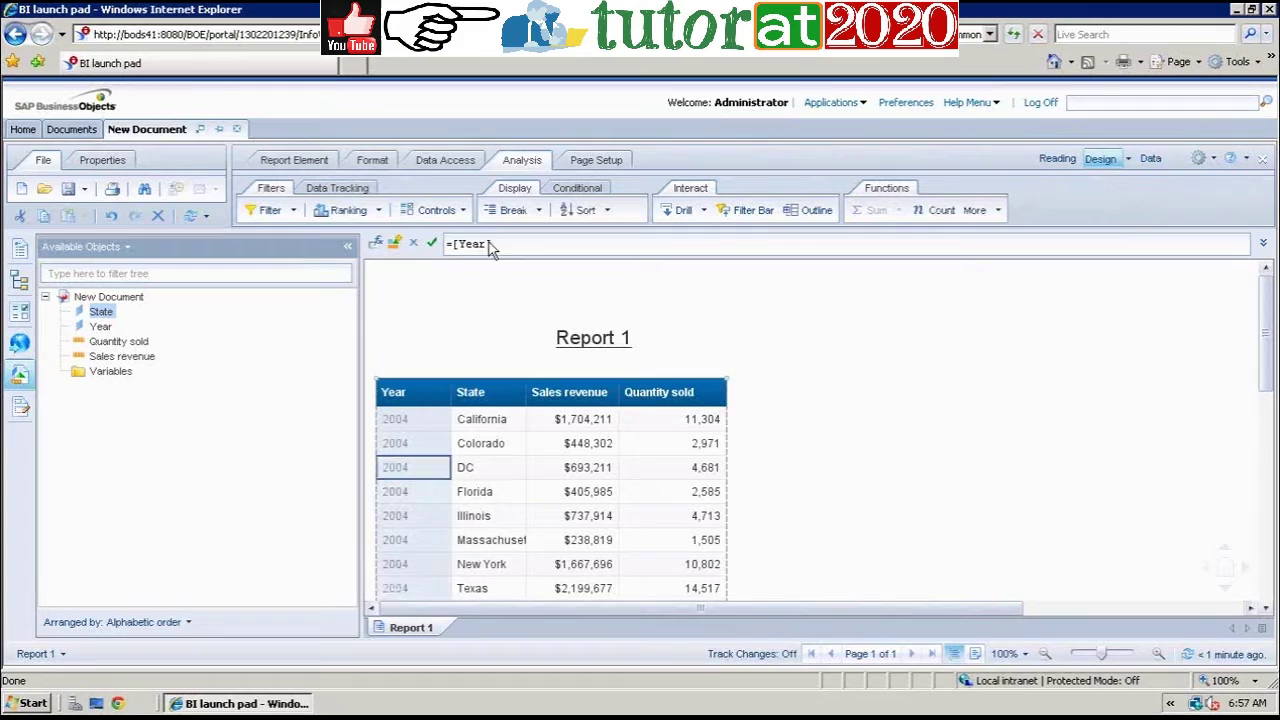
click(506, 212)
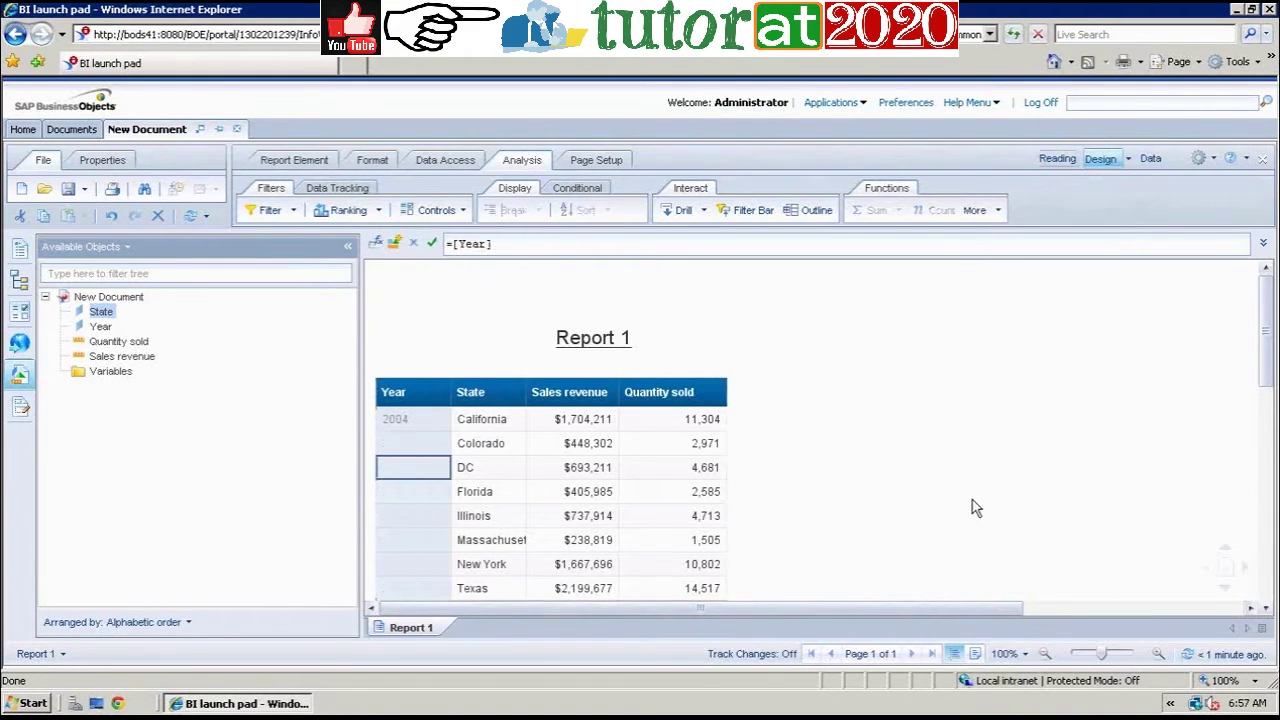
click(1268, 342)
scroll(1268, 342, down, 1)
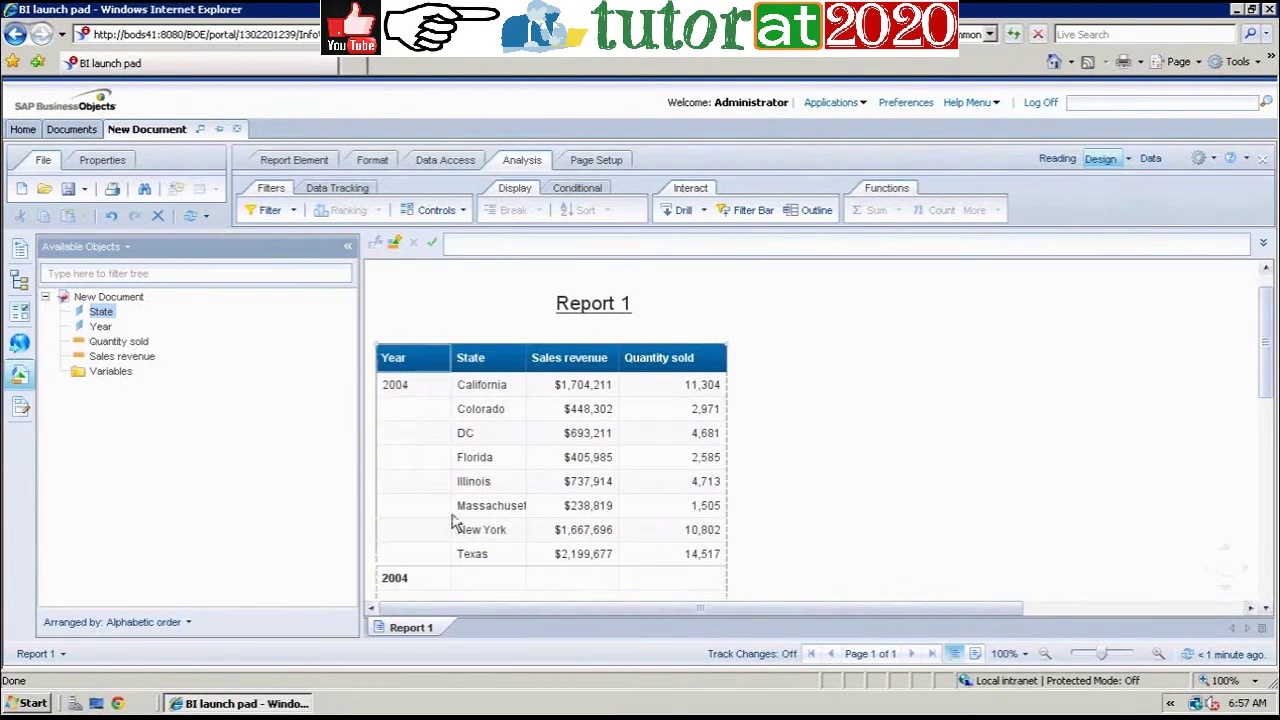
Step: Add Sum totals for Sales revenue and Quantity sold to each Year break footer
click(590, 535)
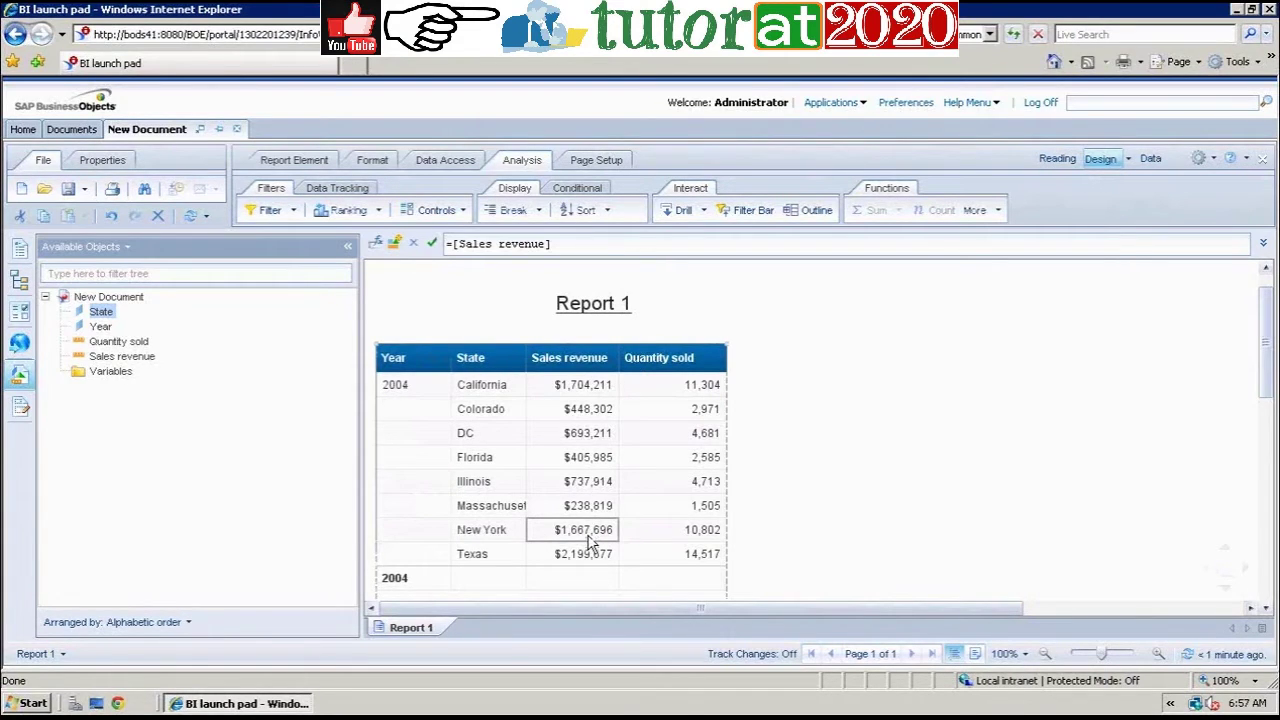
click(590, 540)
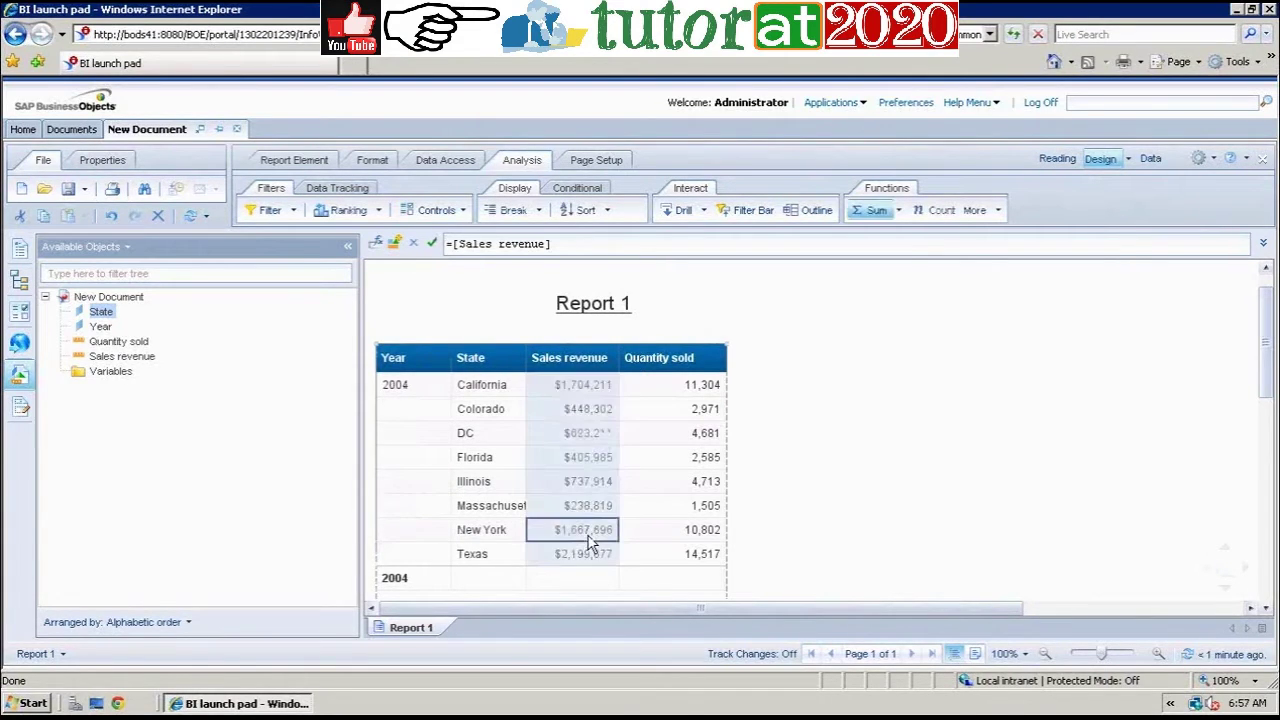
click(901, 211)
click(882, 234)
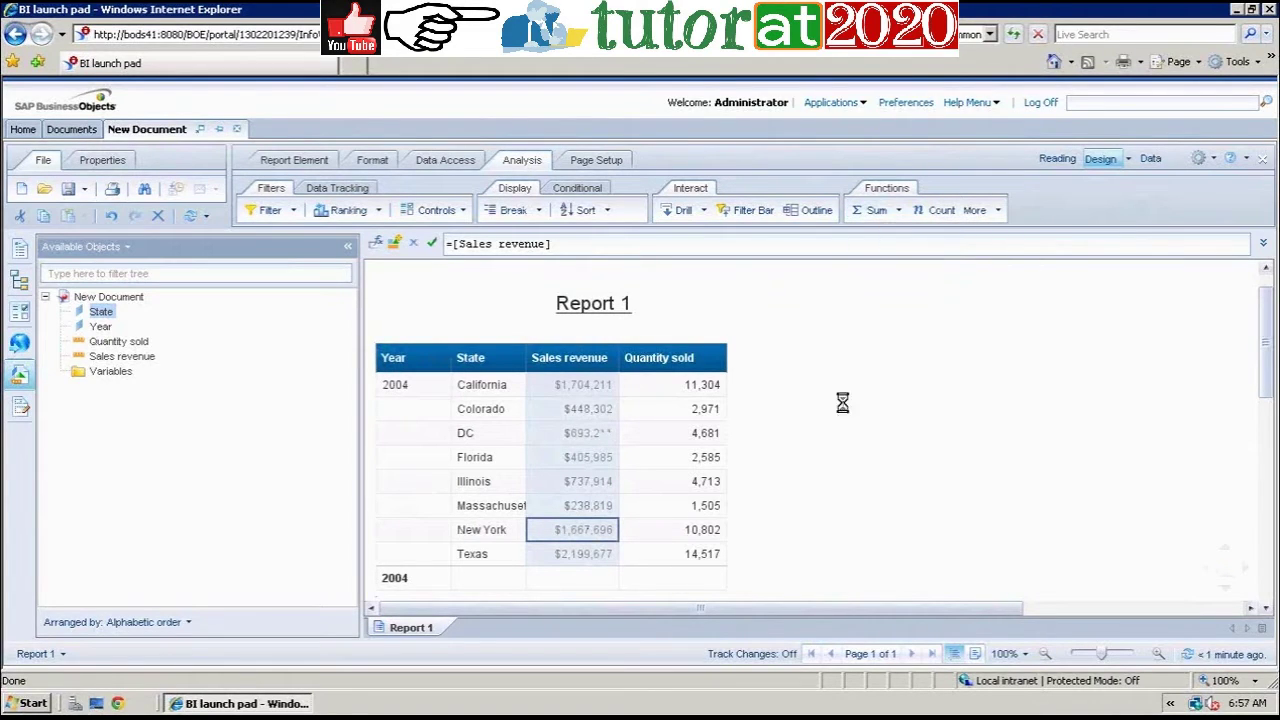
click(899, 211)
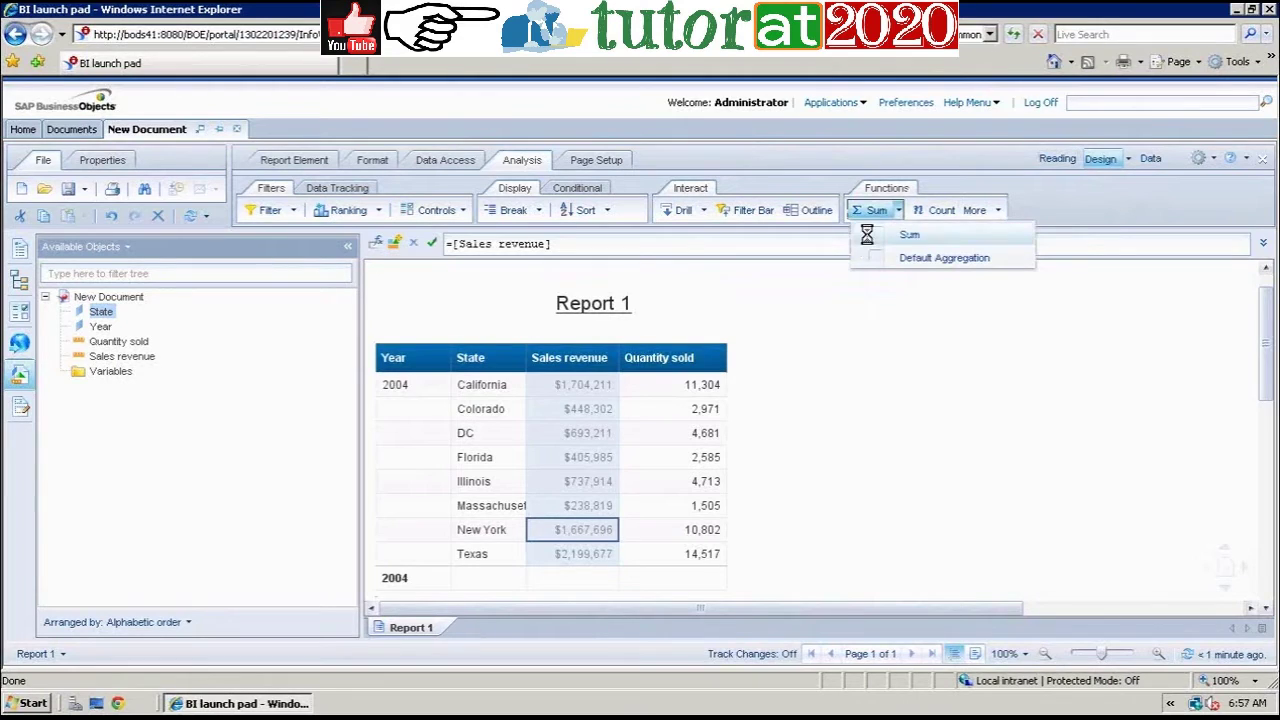
click(867, 234)
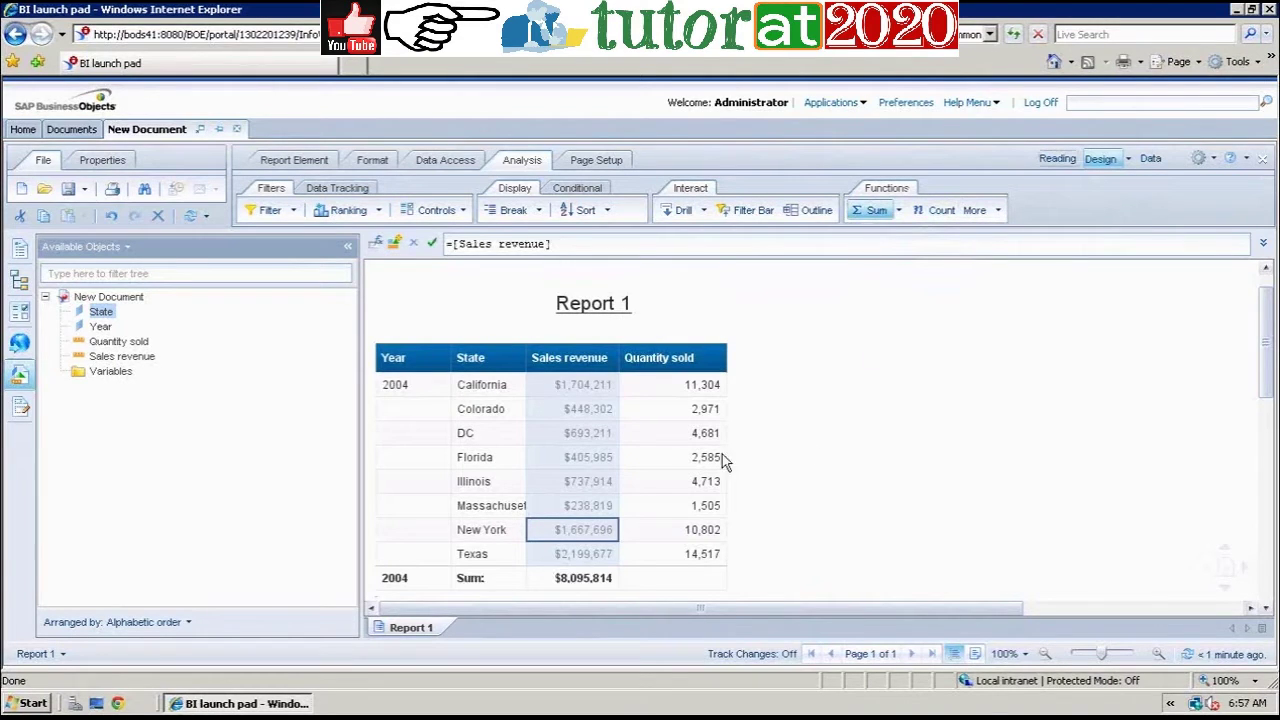
click(676, 463)
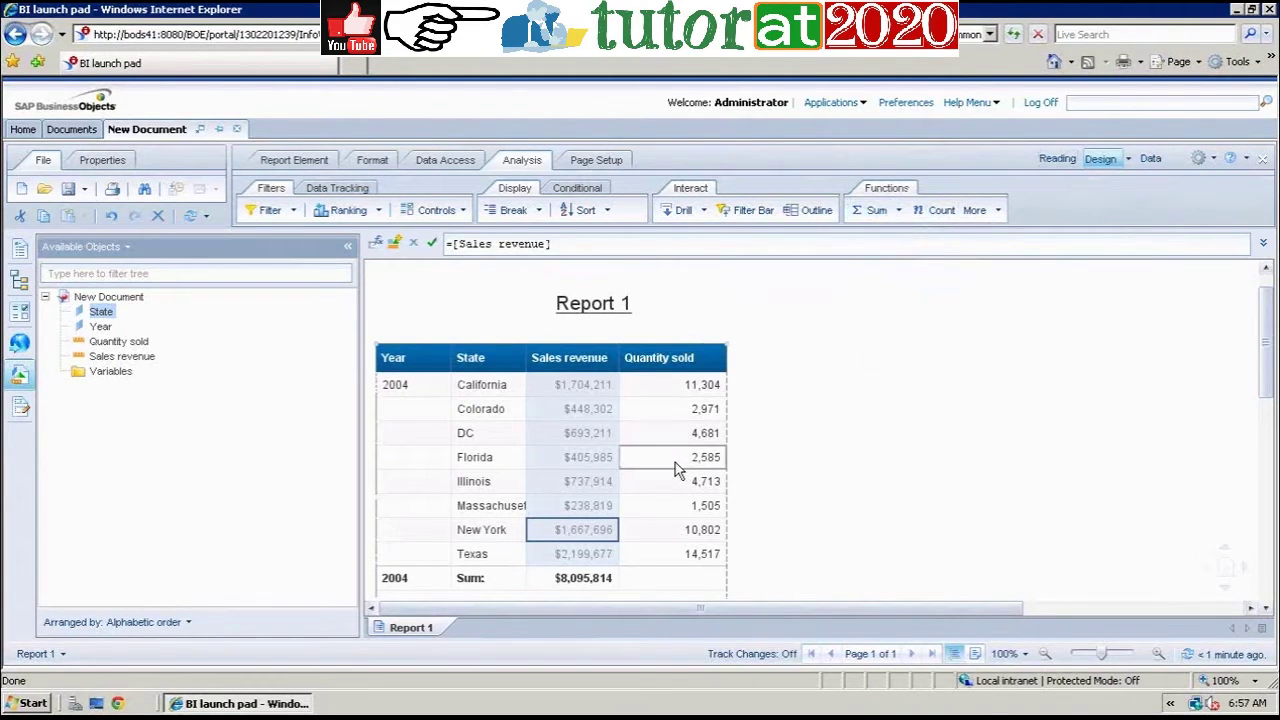
click(899, 211)
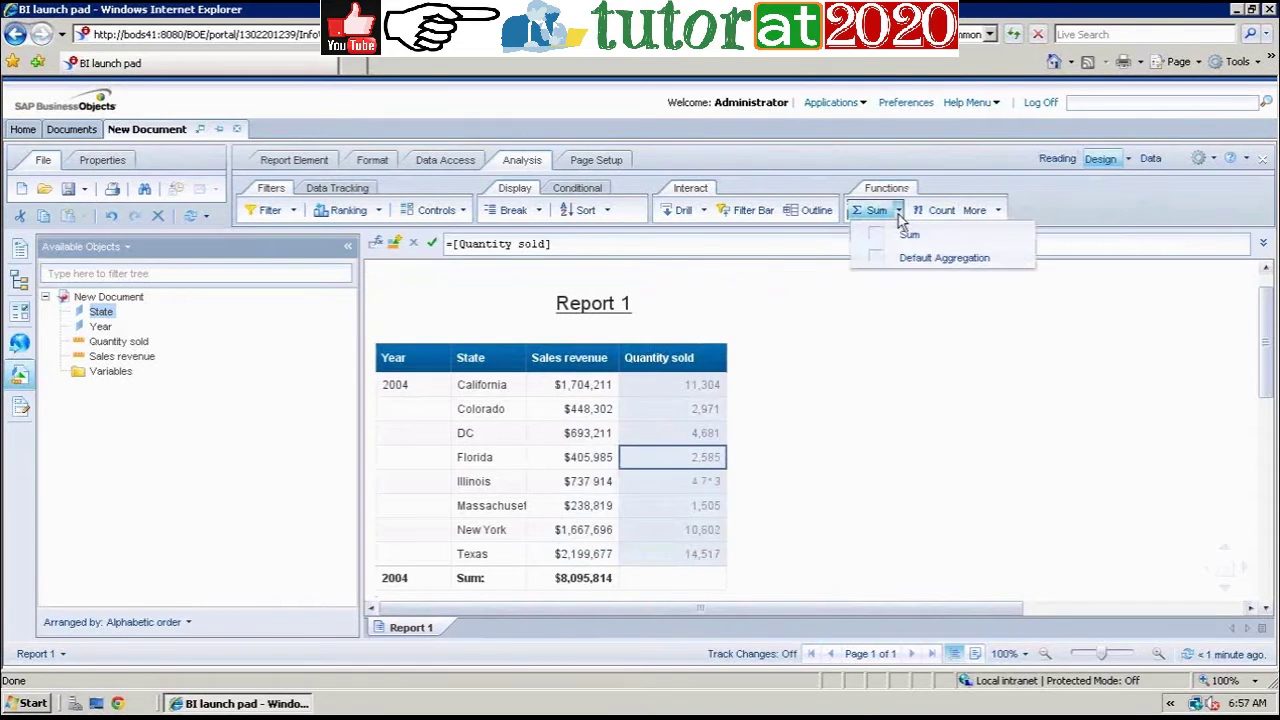
click(875, 235)
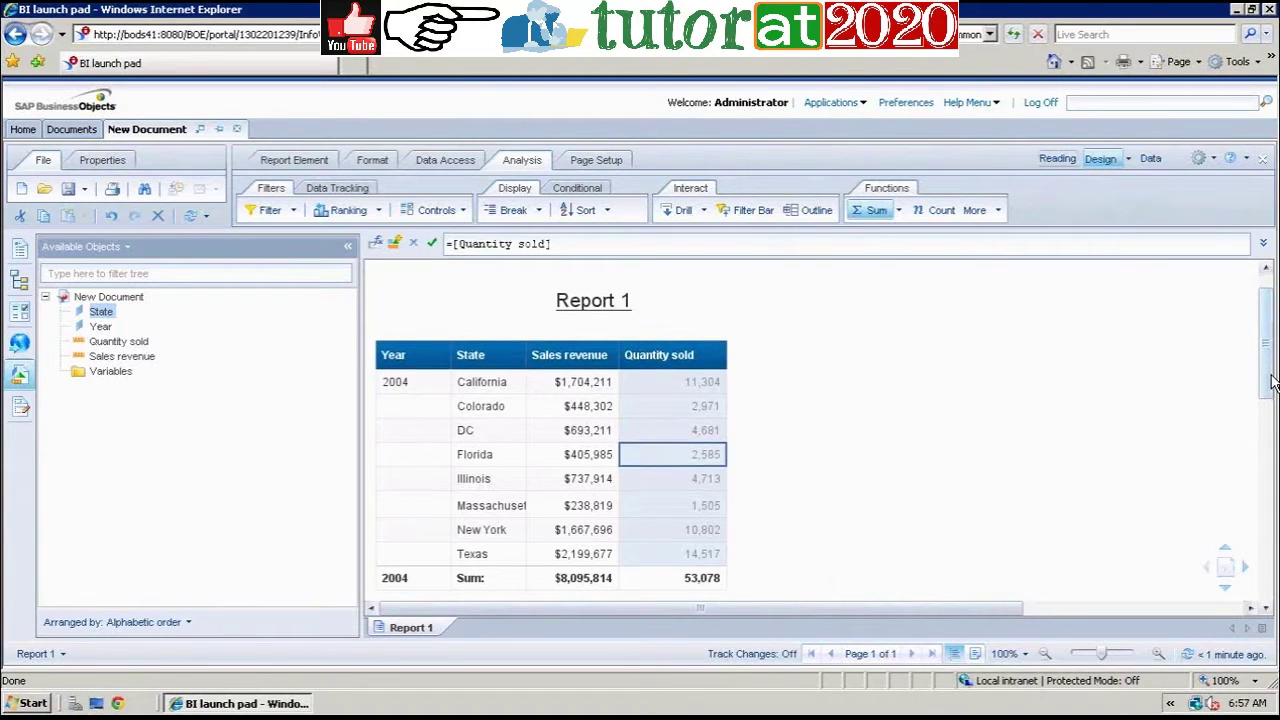
Step: Review the 2004–2006 blocks, checking the 2004 revenue total of $8,095,814
drag(1272, 374, 1272, 400)
scroll(1272, 400, down, 1)
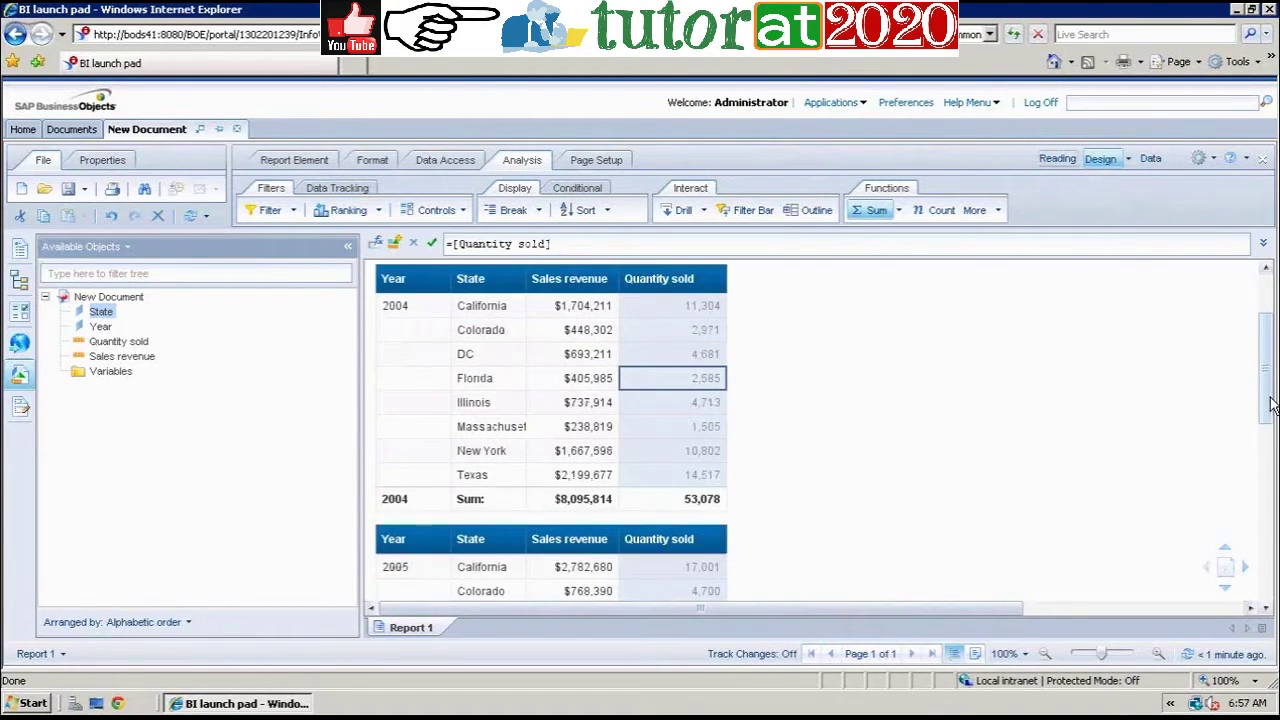
scroll(1270, 403, down, 1)
click(395, 482)
click(598, 484)
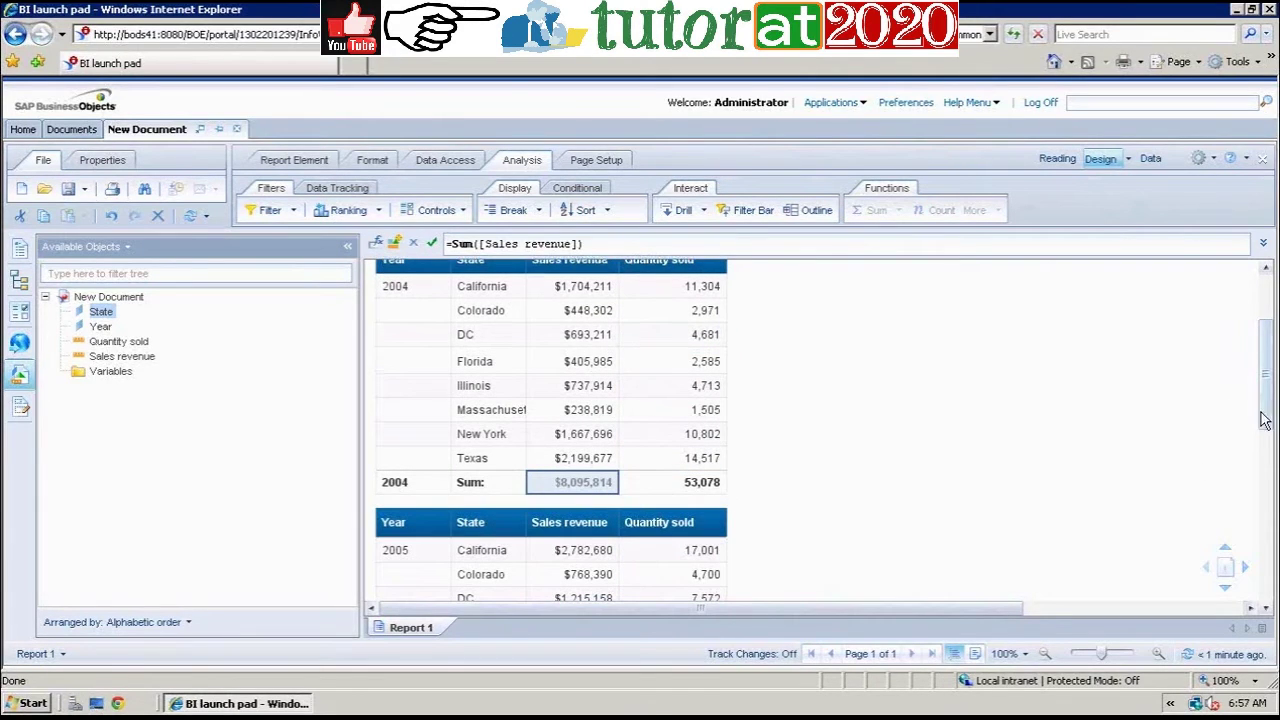
scroll(1259, 430, down, 2)
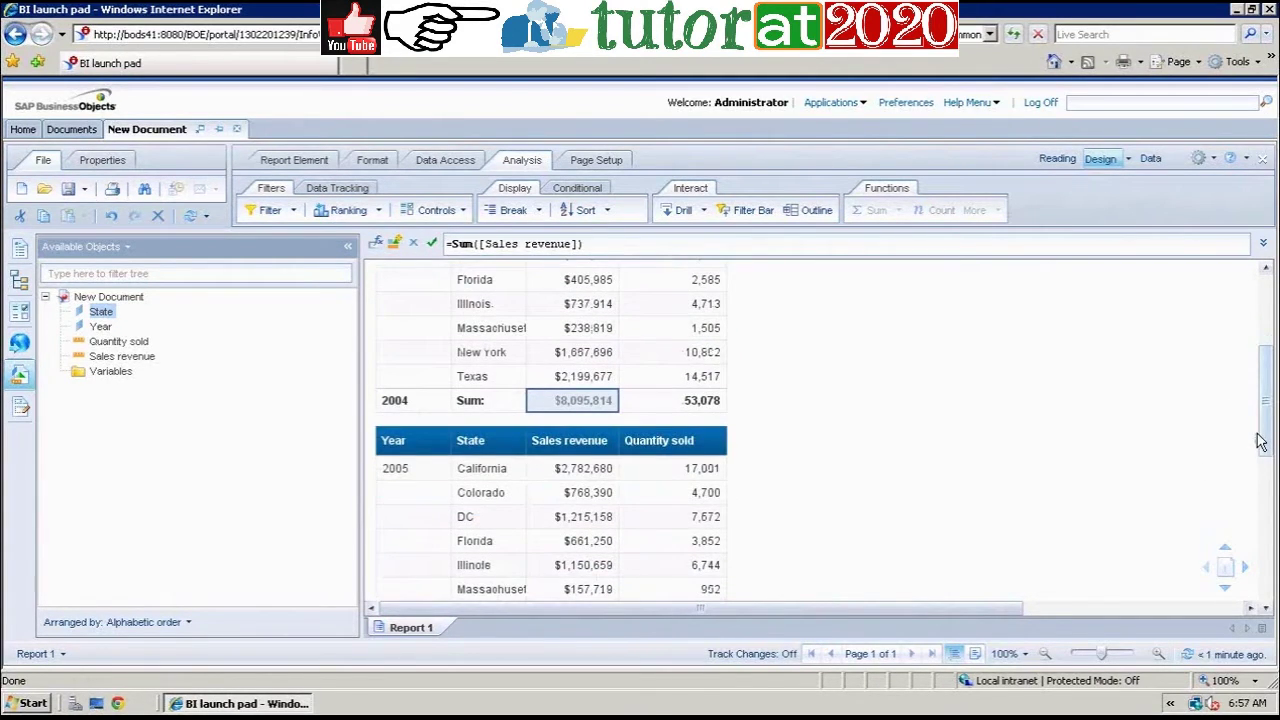
scroll(1259, 443, down, 5)
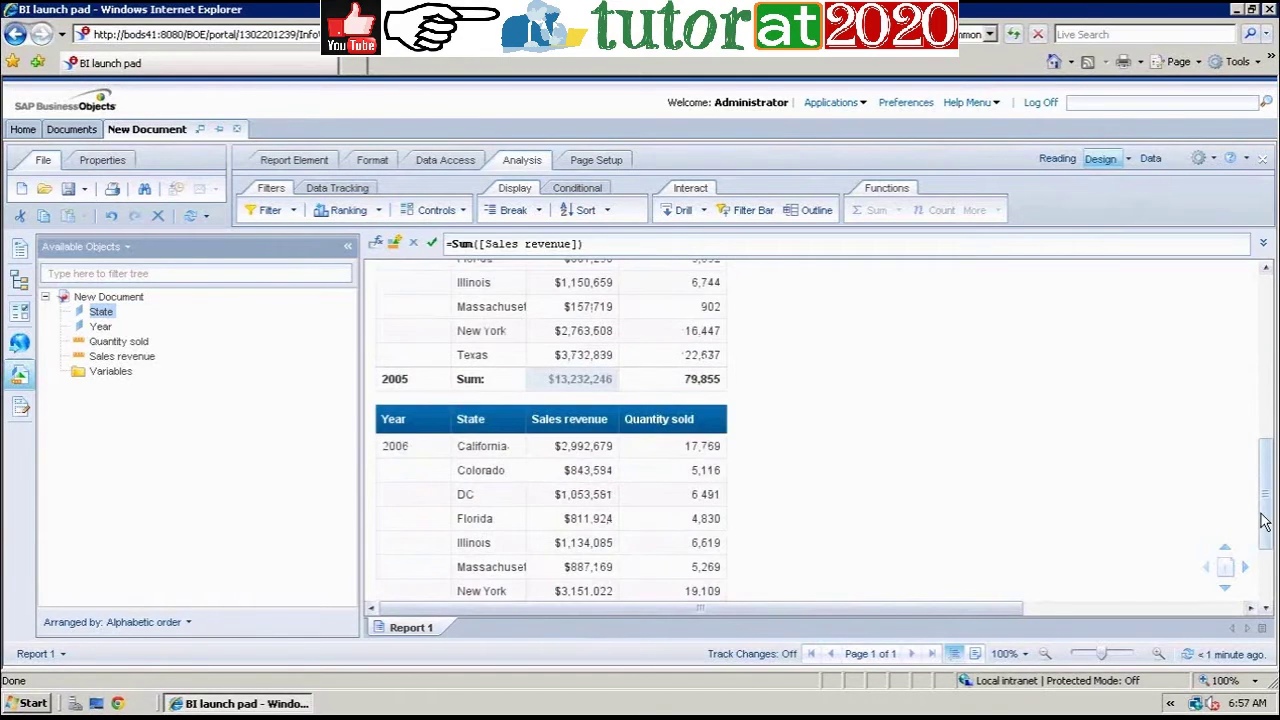
scroll(1270, 303, up, 7)
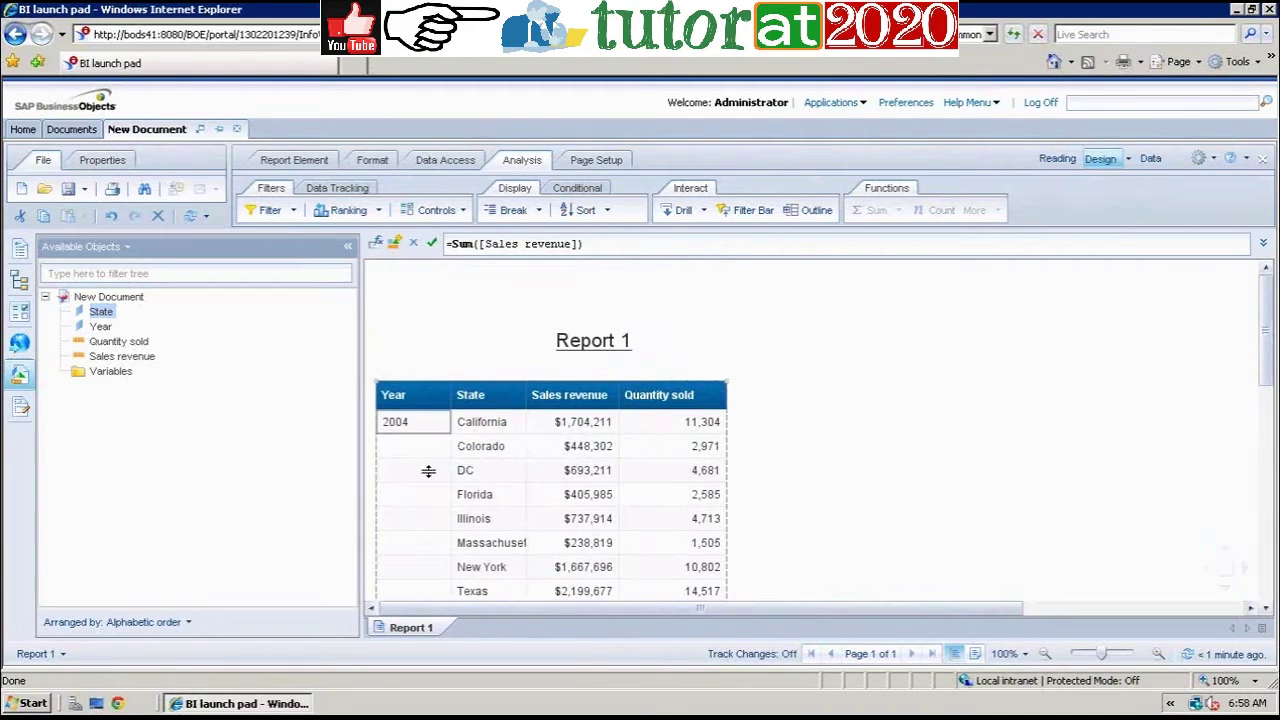
click(415, 500)
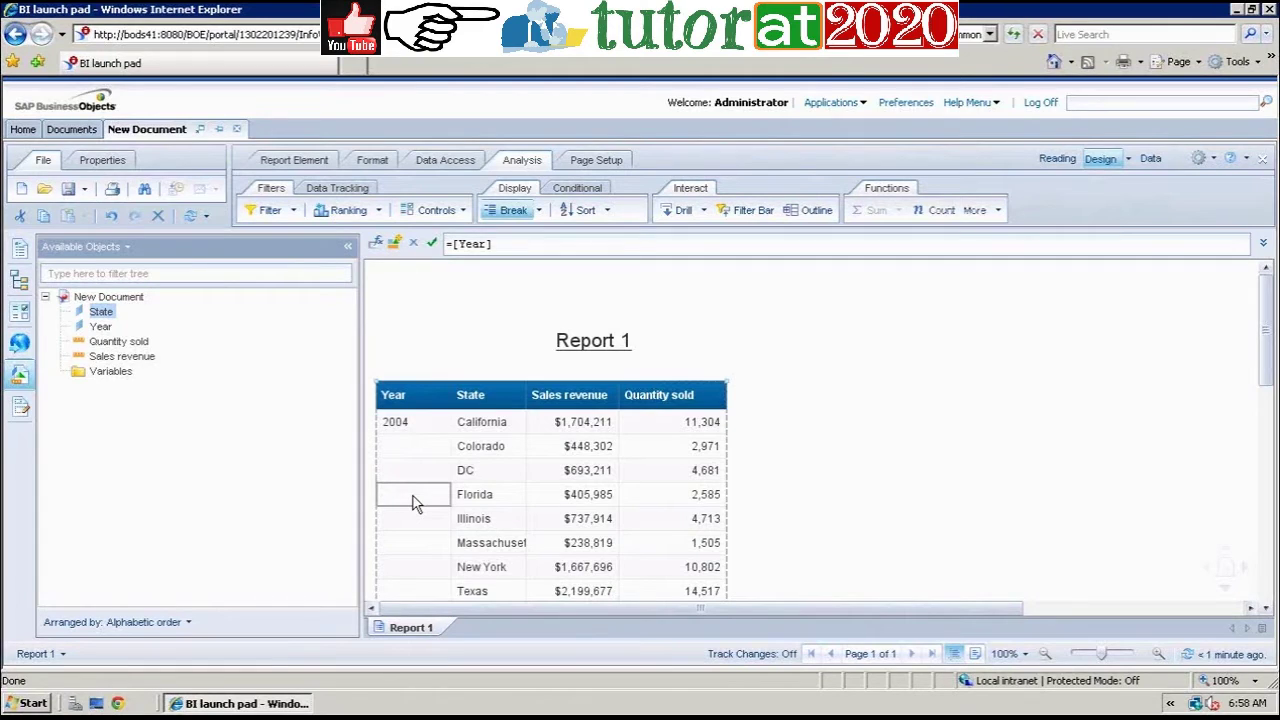
click(916, 512)
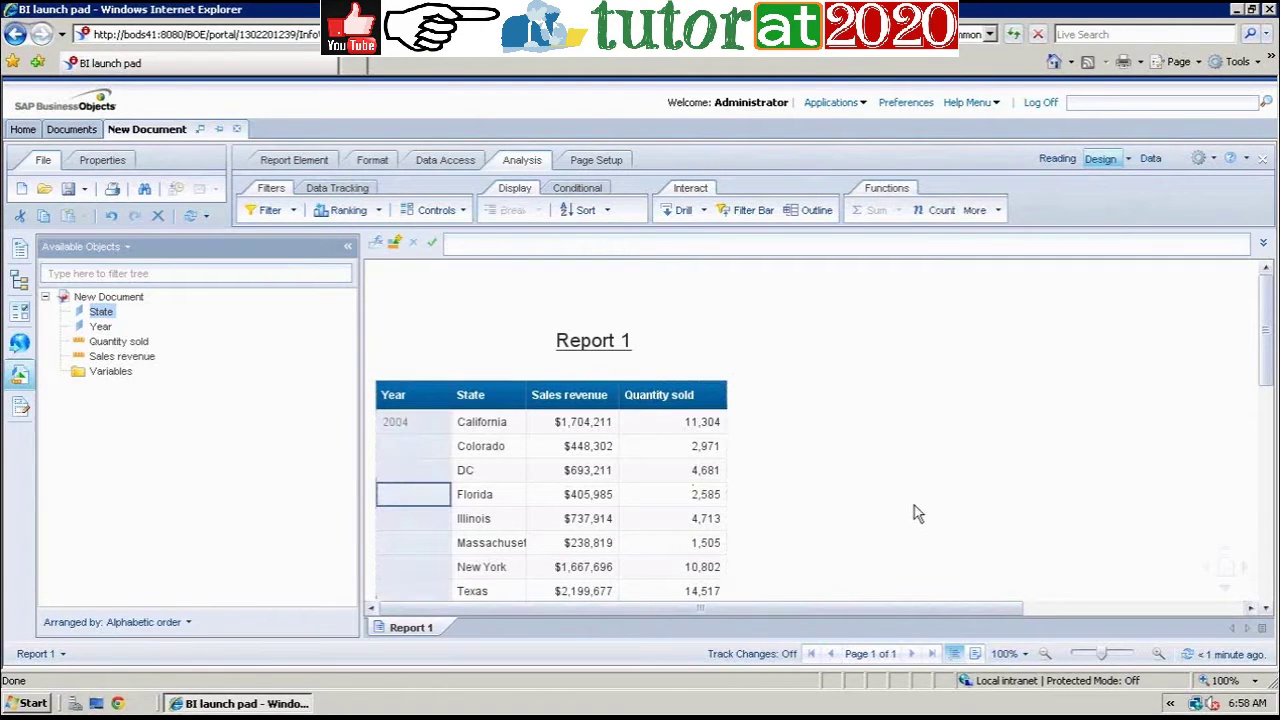
click(412, 504)
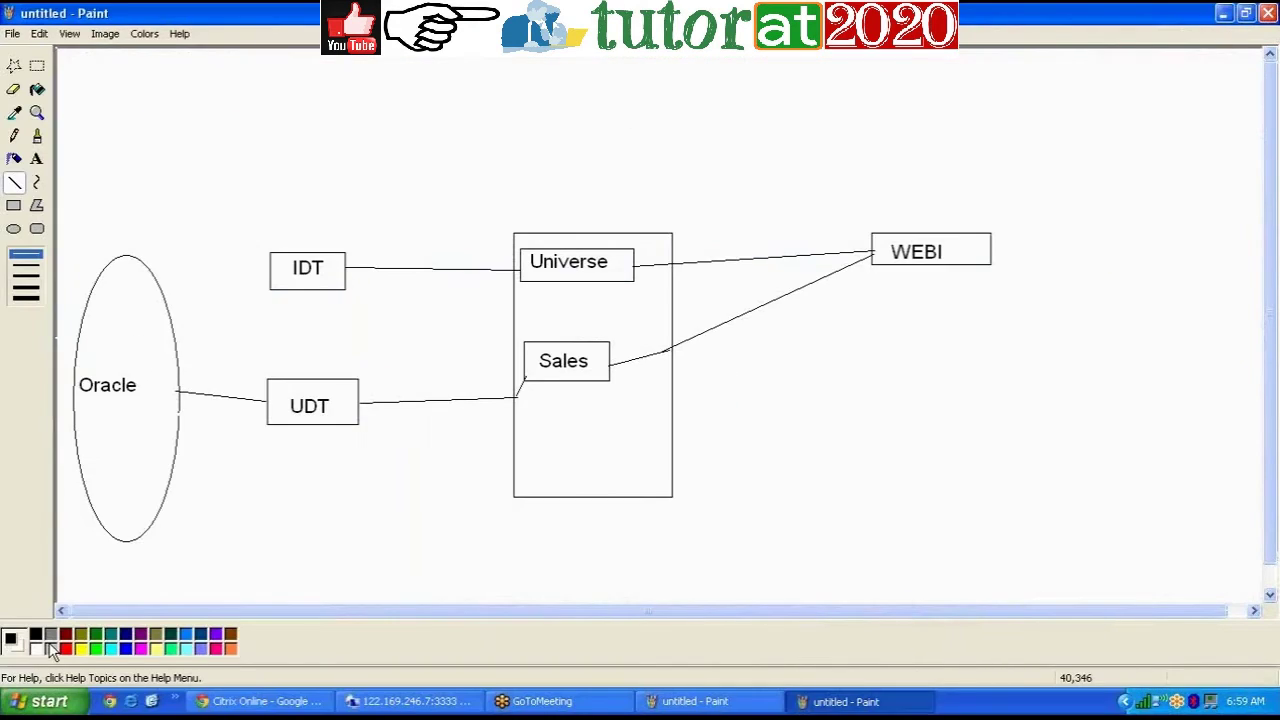
Step: Start Microsoft Office Excel 2007 with a blank Book1 workbook
click(50, 702)
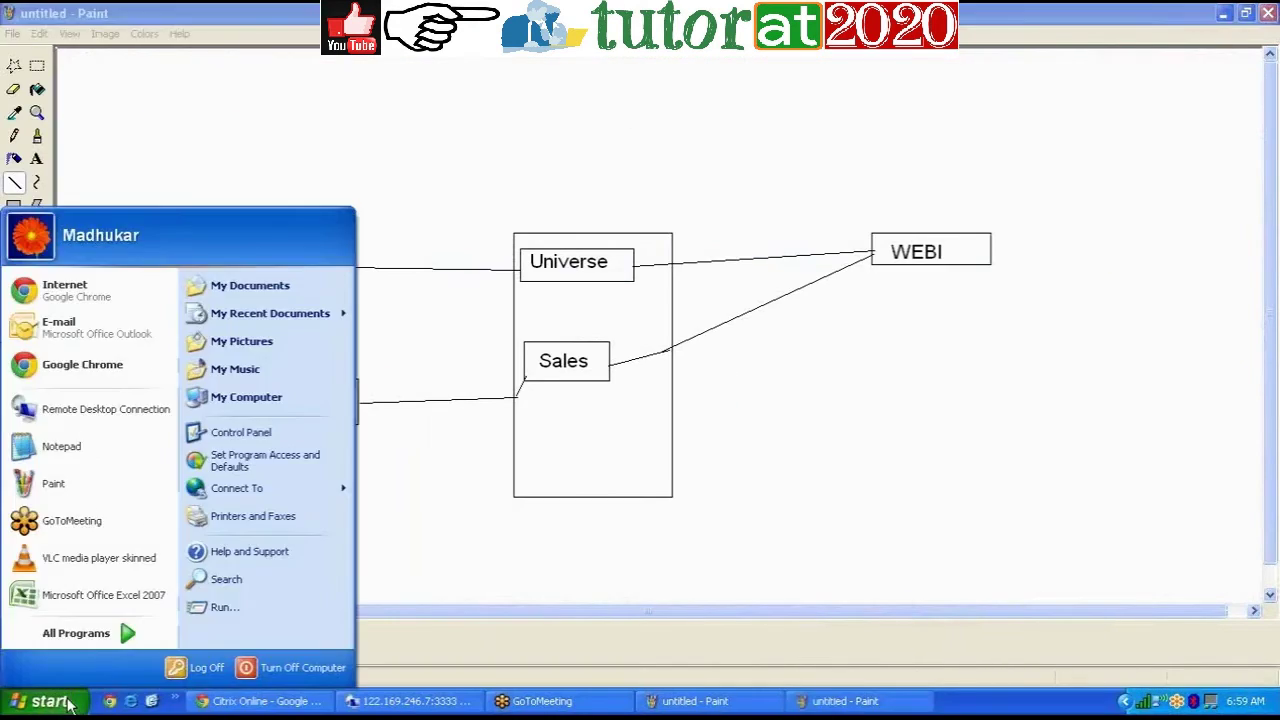
click(132, 598)
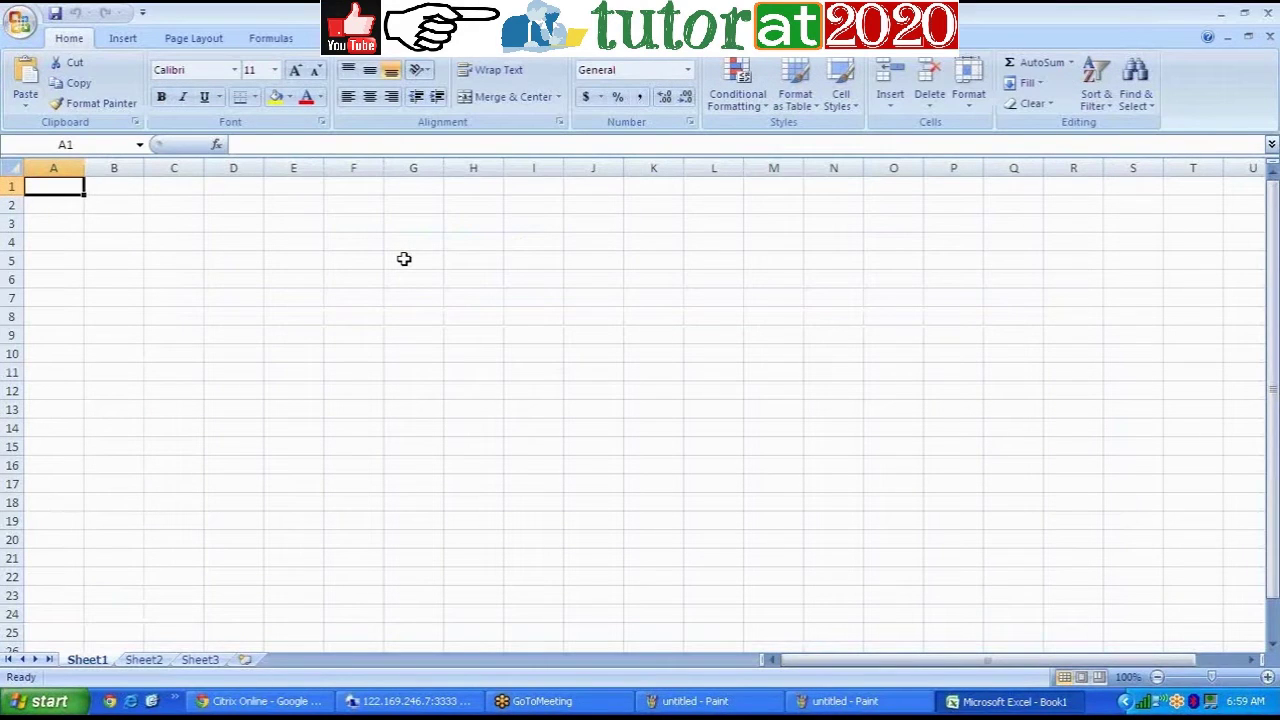
Step: Enter the headers Year, State and Sales in cells G5, H5 and I5
click(404, 259)
text(Year)
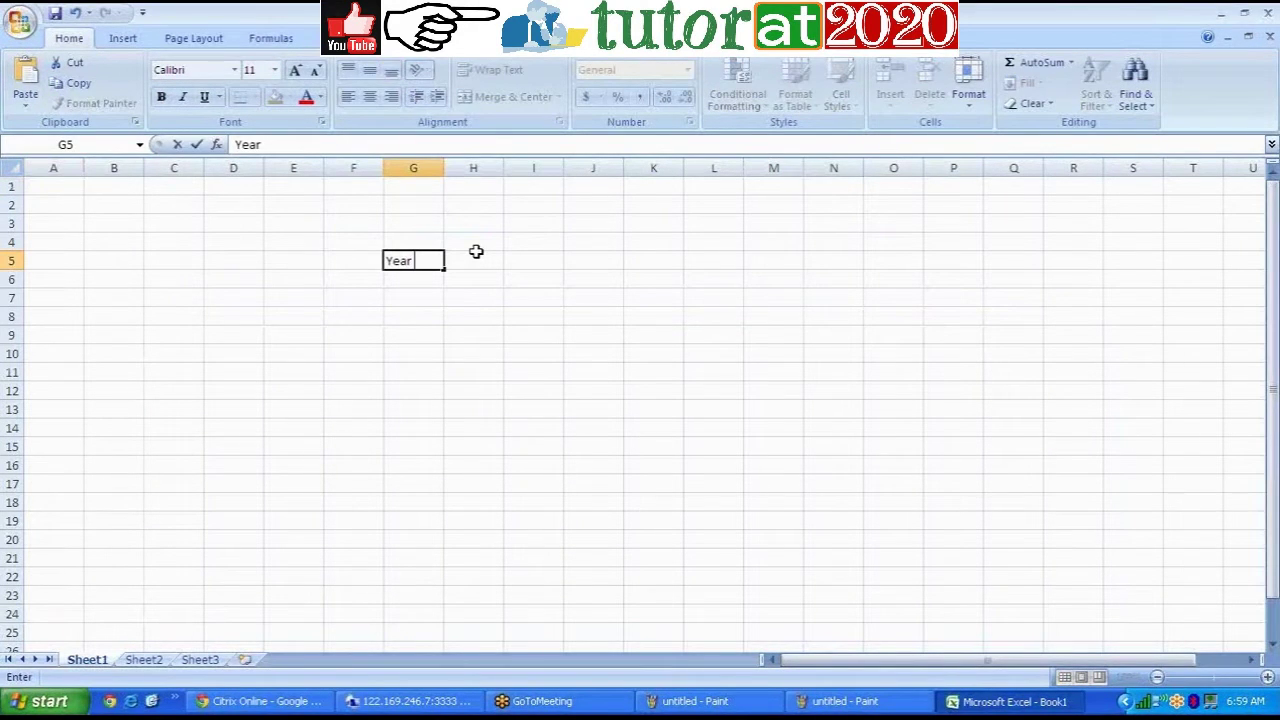
click(476, 252)
text(State)
click(530, 258)
text(Sales)
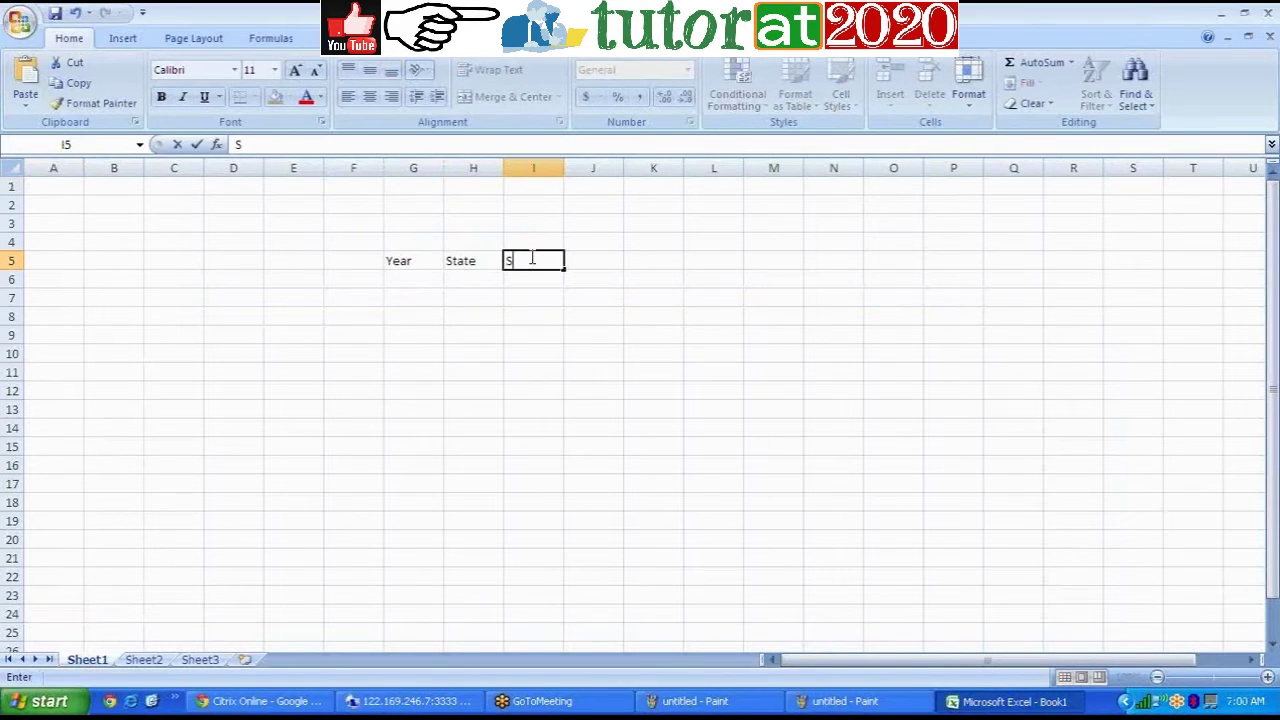
click(531, 281)
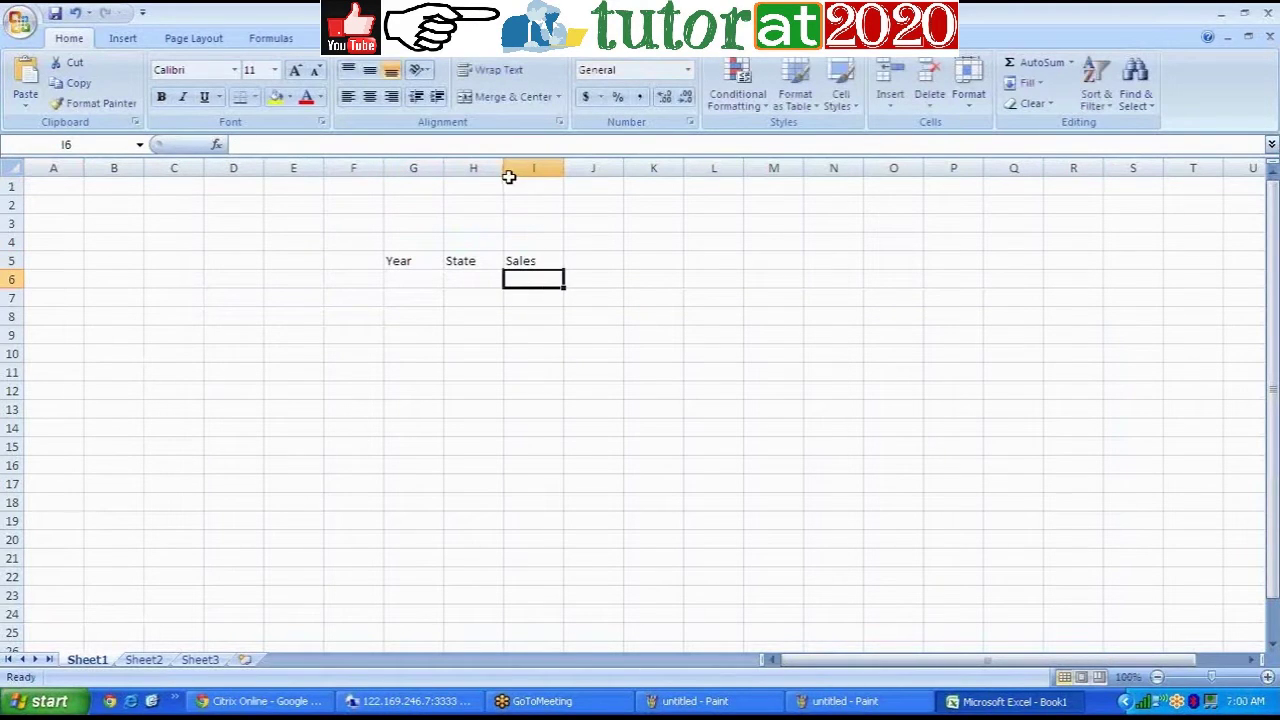
Step: Widen columns H and I, then select the table range G5:I13
drag(515, 171, 601, 171)
drag(444, 167, 448, 162)
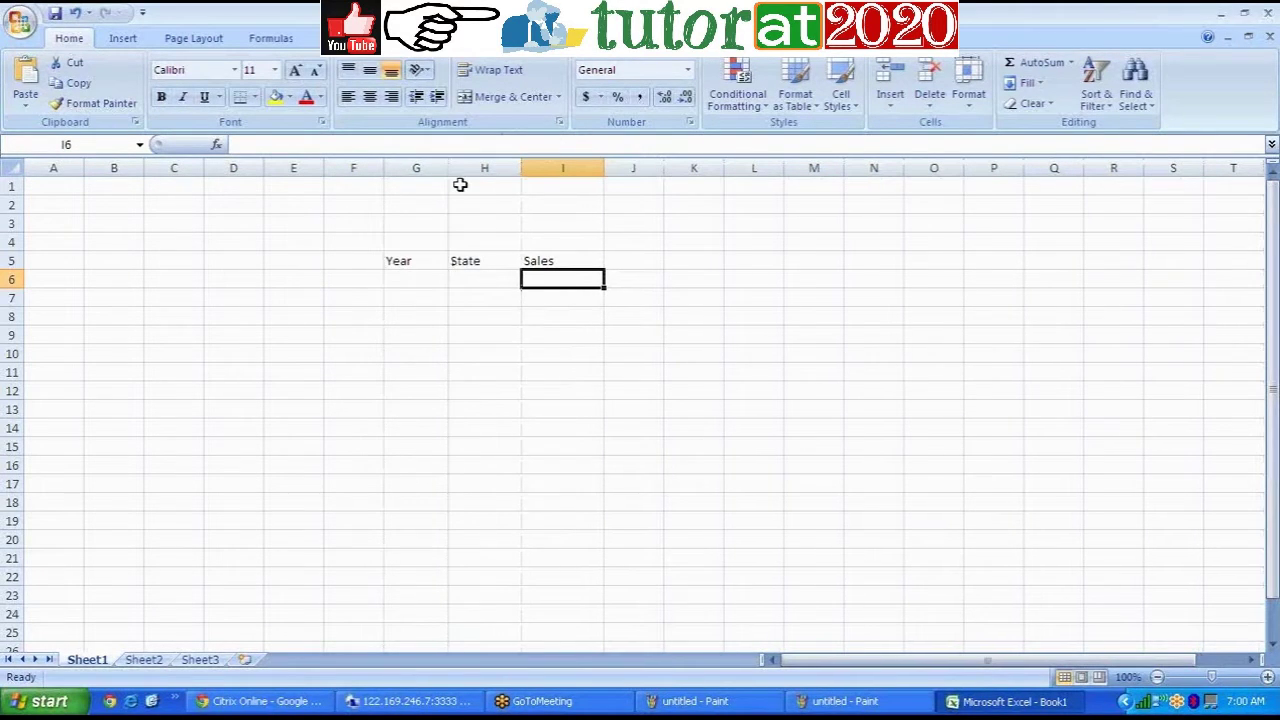
drag(400, 262, 577, 415)
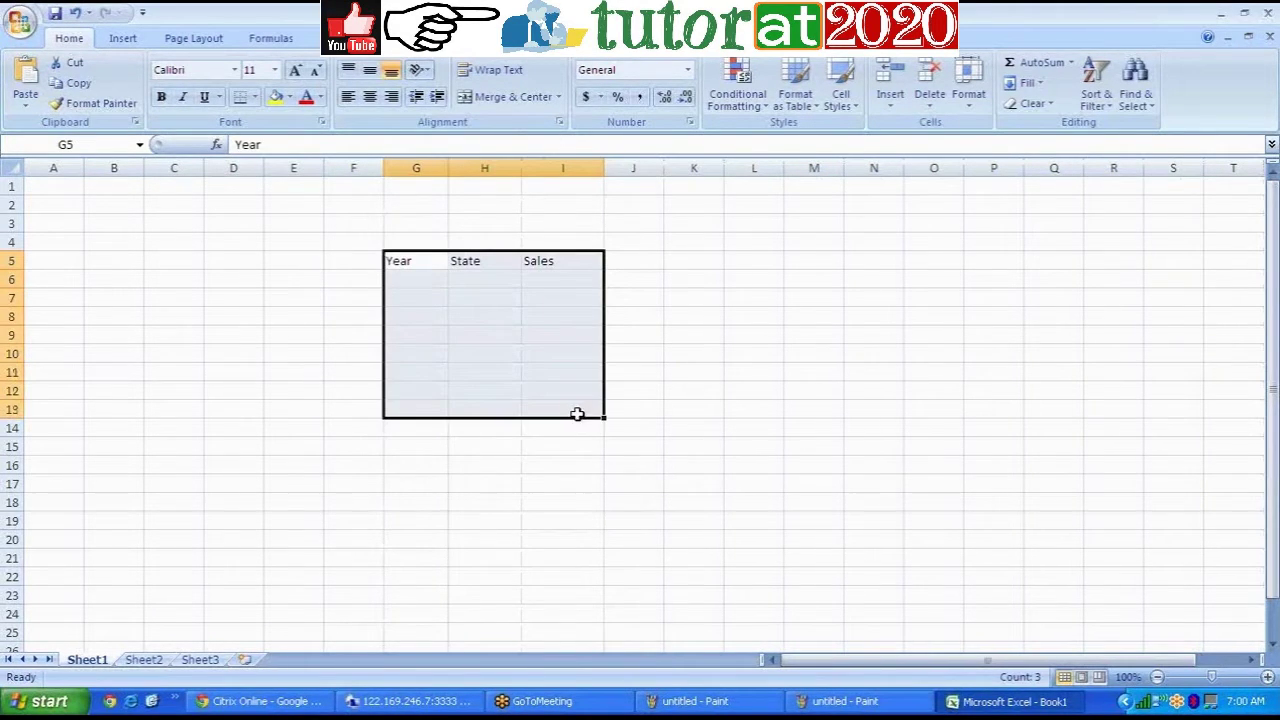
Step: Apply All Borders to every cell of G5:I13
click(256, 97)
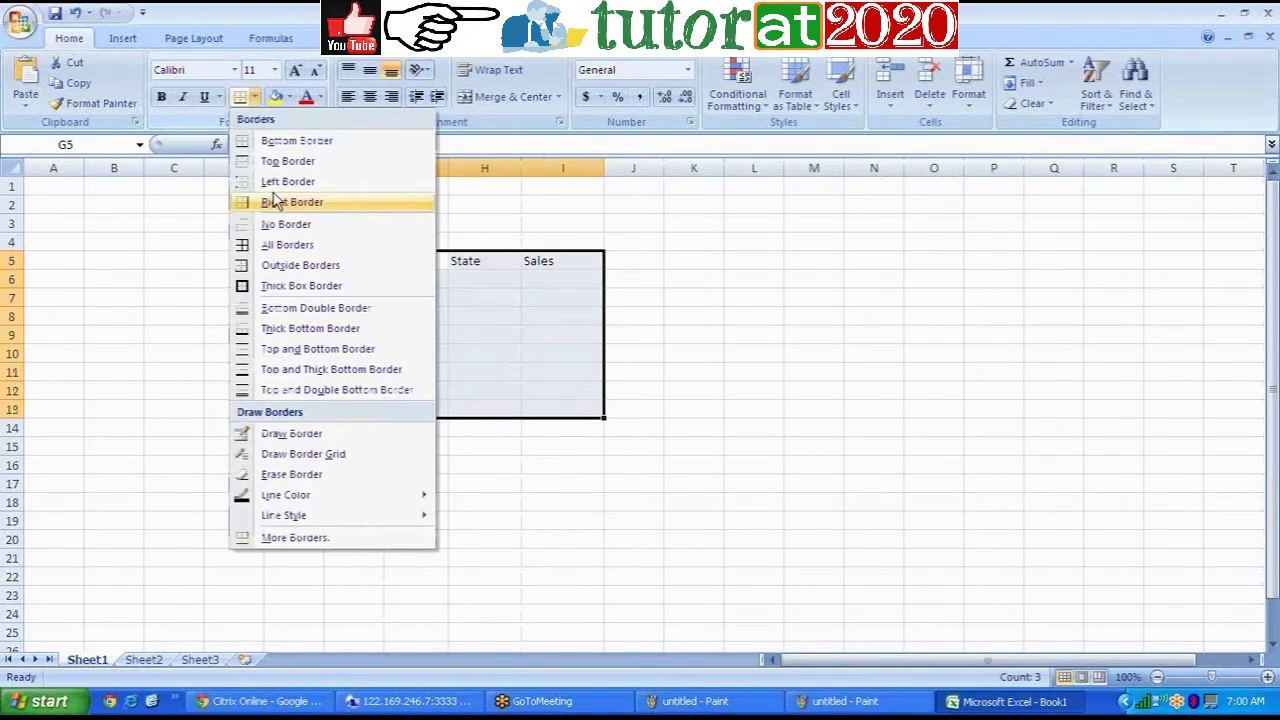
click(280, 245)
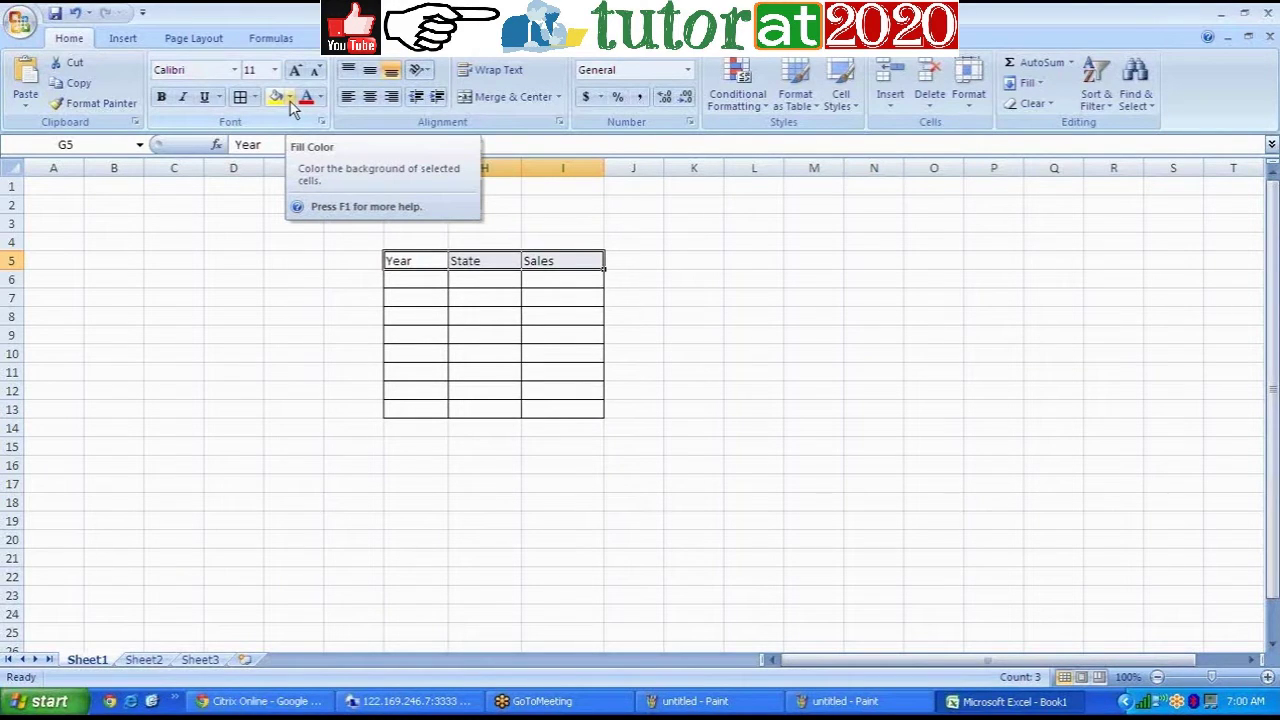
click(778, 435)
Step: Fill the header row G5:I5 with blue, then start entering 2004 in G6
drag(395, 261, 590, 262)
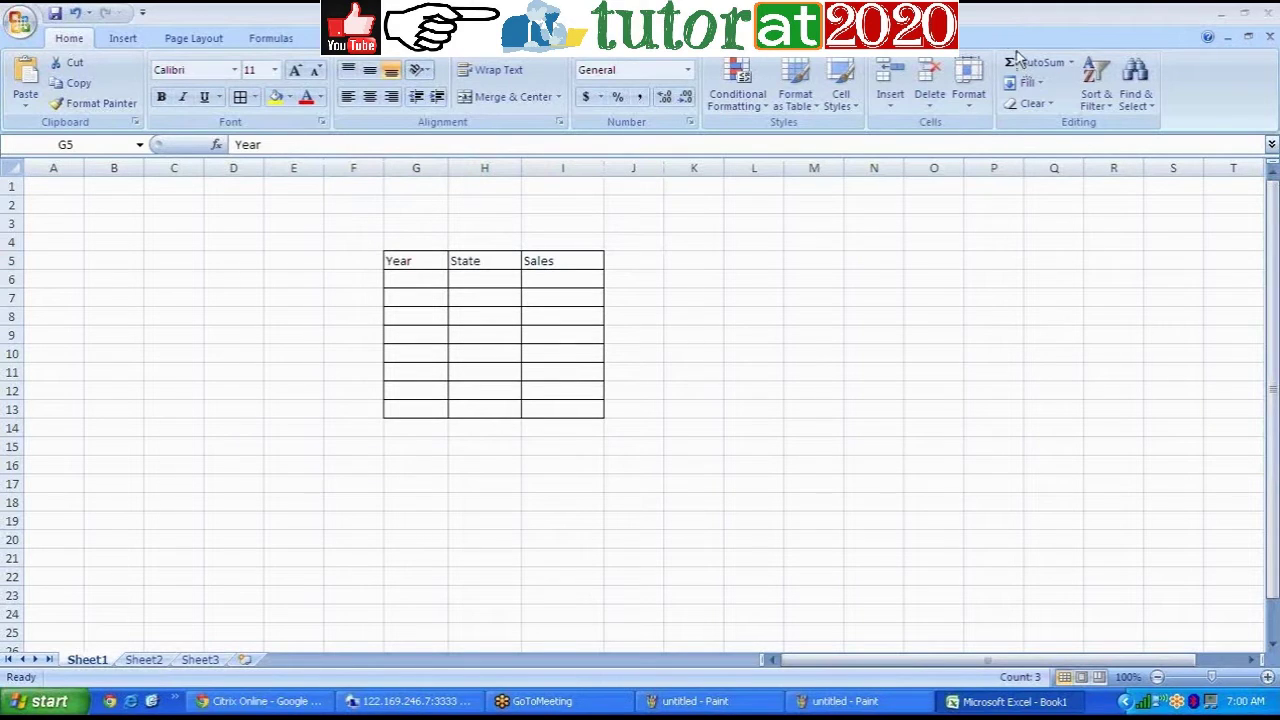
click(423, 256)
drag(423, 256, 534, 260)
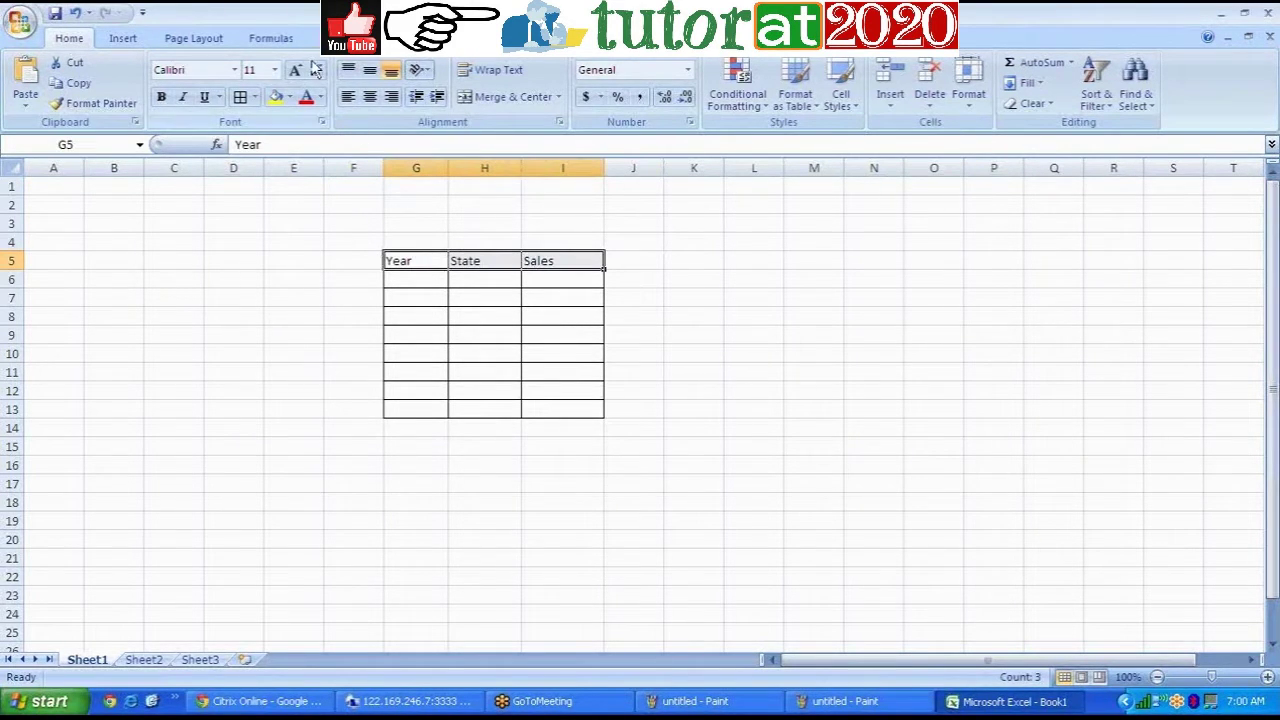
click(290, 97)
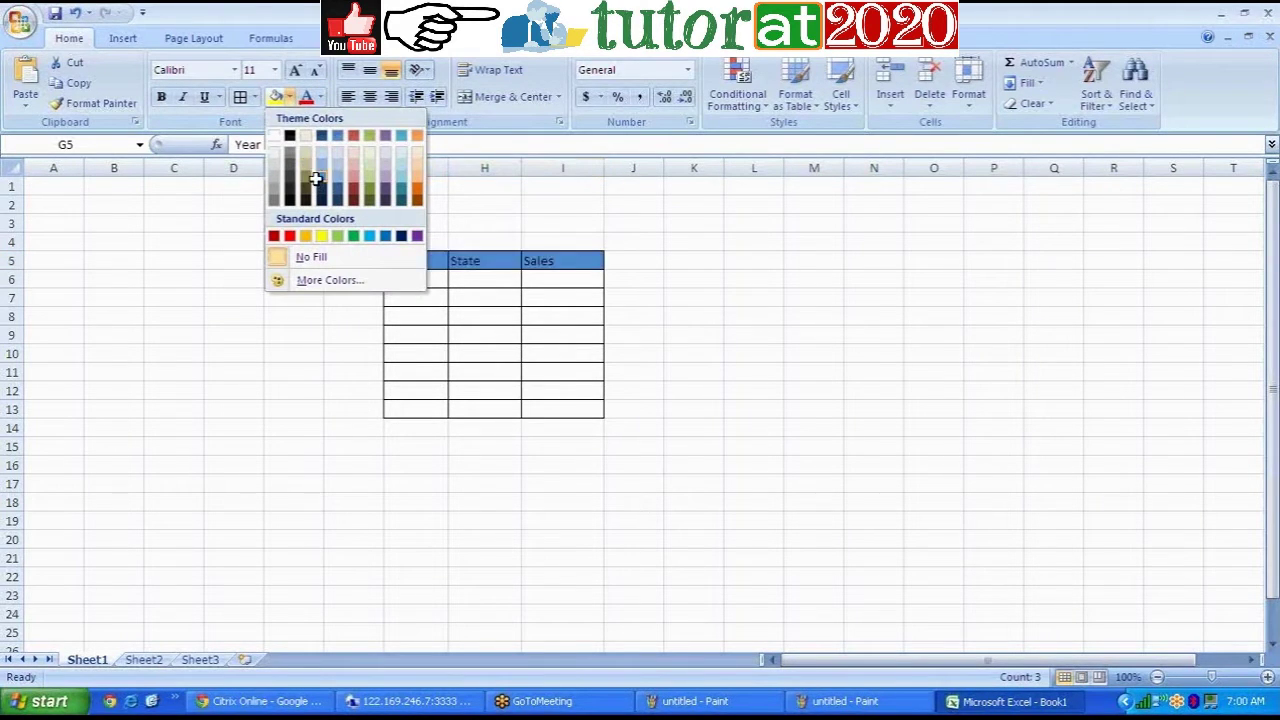
click(316, 178)
click(694, 481)
click(436, 283)
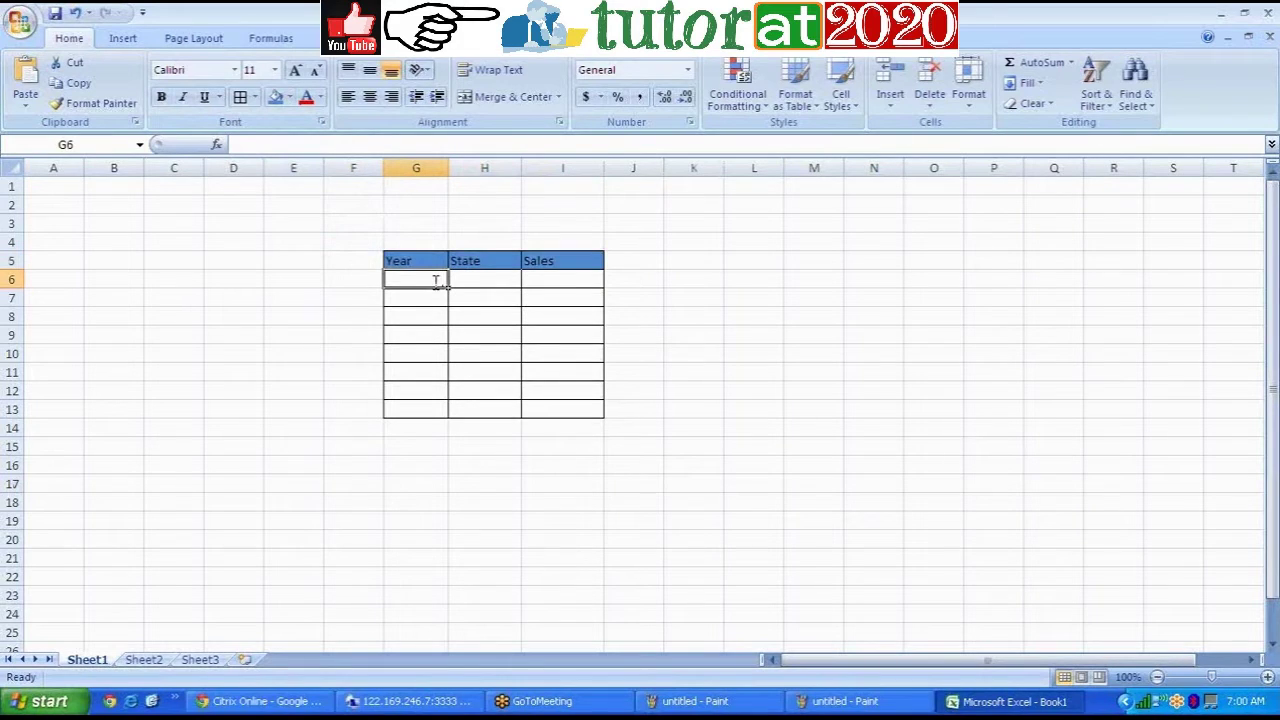
text(2004)
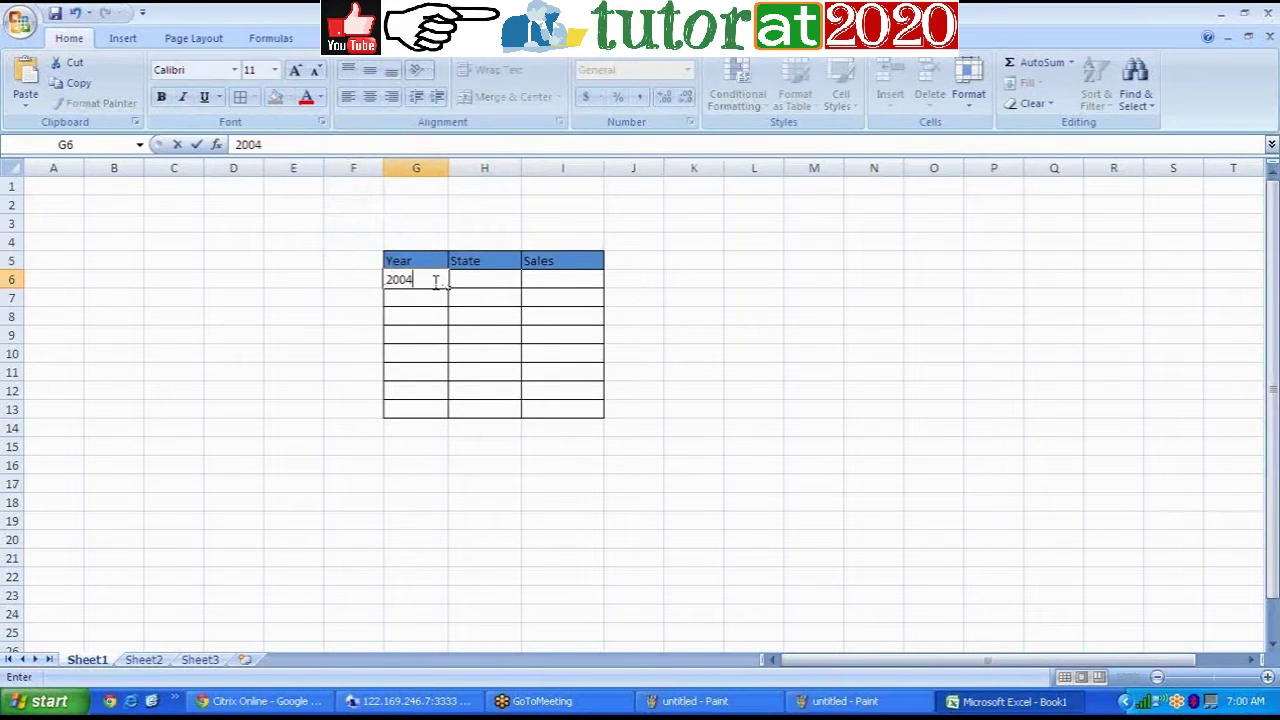
Step: Merge and center G6:G9 so 2004 spans the first Year block
click(329, 334)
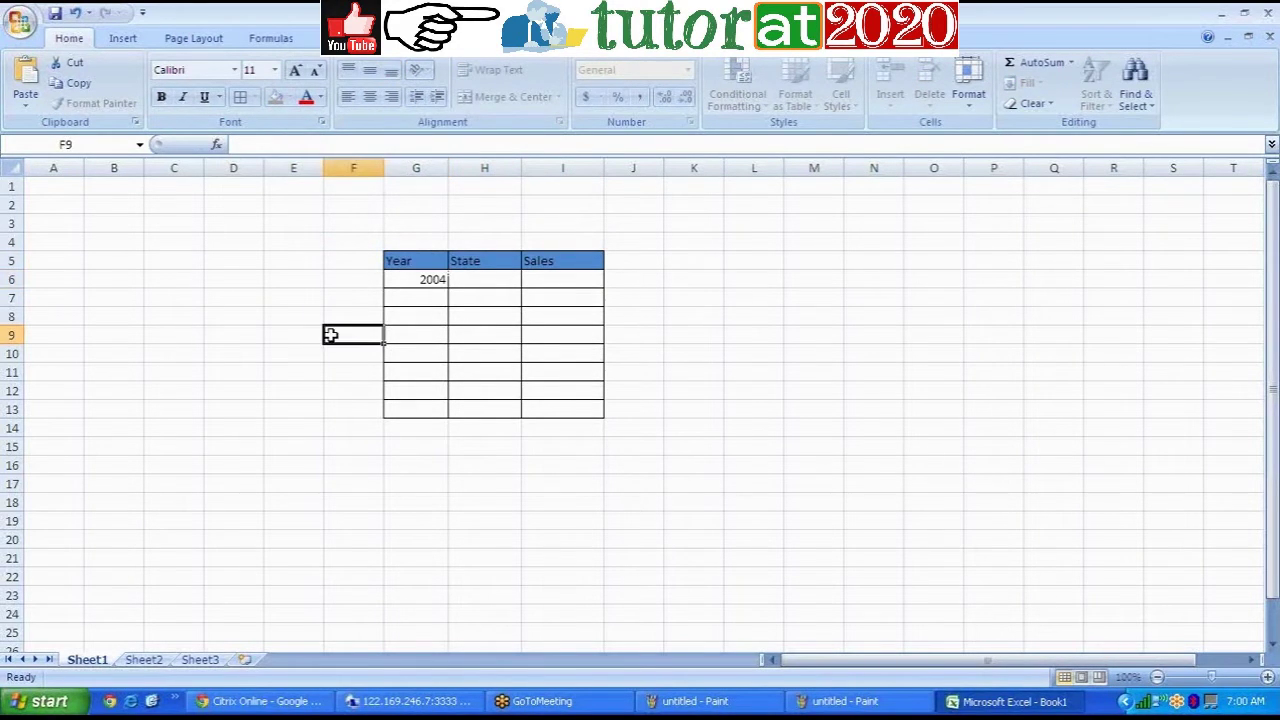
click(411, 281)
drag(415, 295, 419, 334)
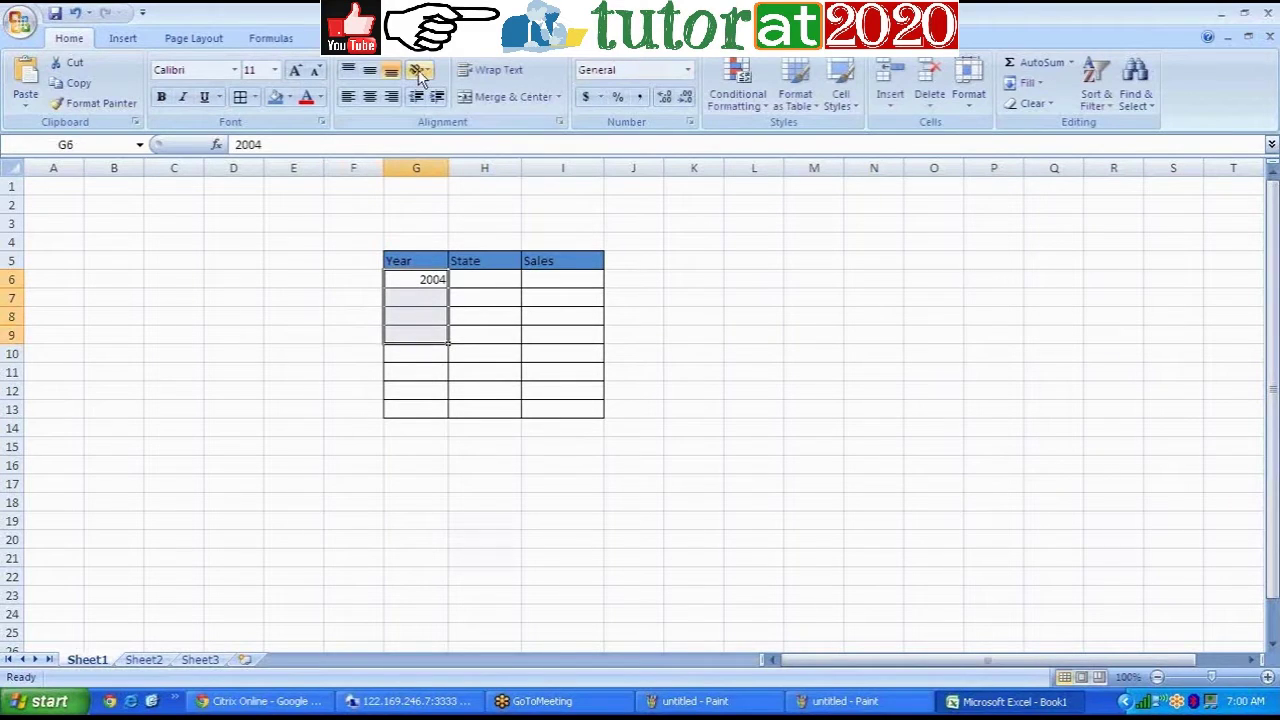
click(513, 96)
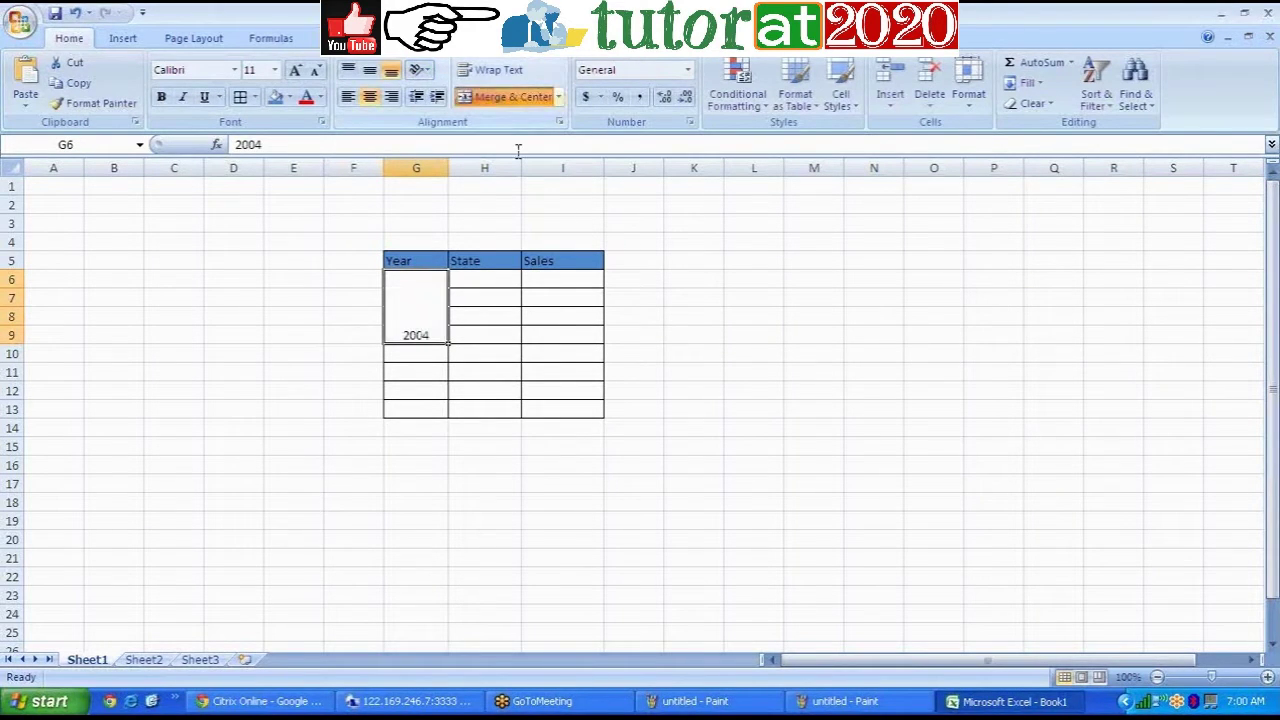
Step: Enter states A, C, D, D in H6:H9, then select the Sales cells I6:I9
click(485, 280)
text(A)
click(485, 299)
text(A)
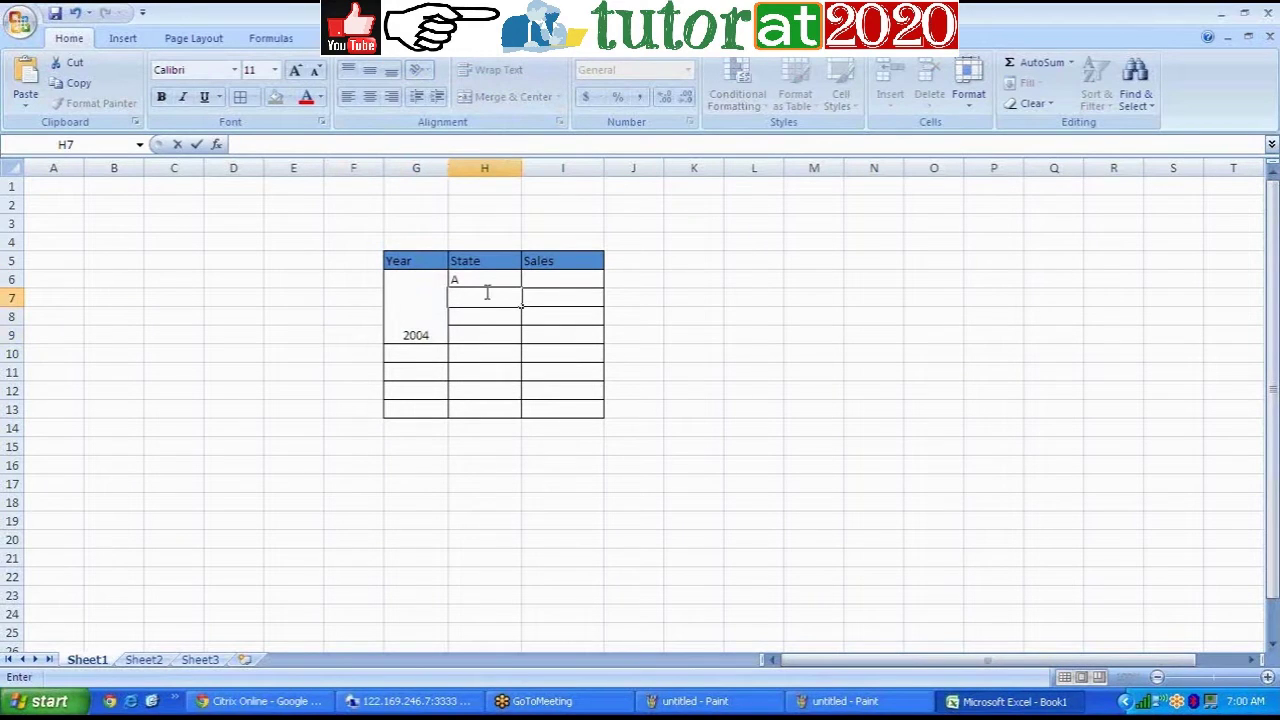
text(C)
click(488, 317)
text(D)
click(488, 334)
text(D)
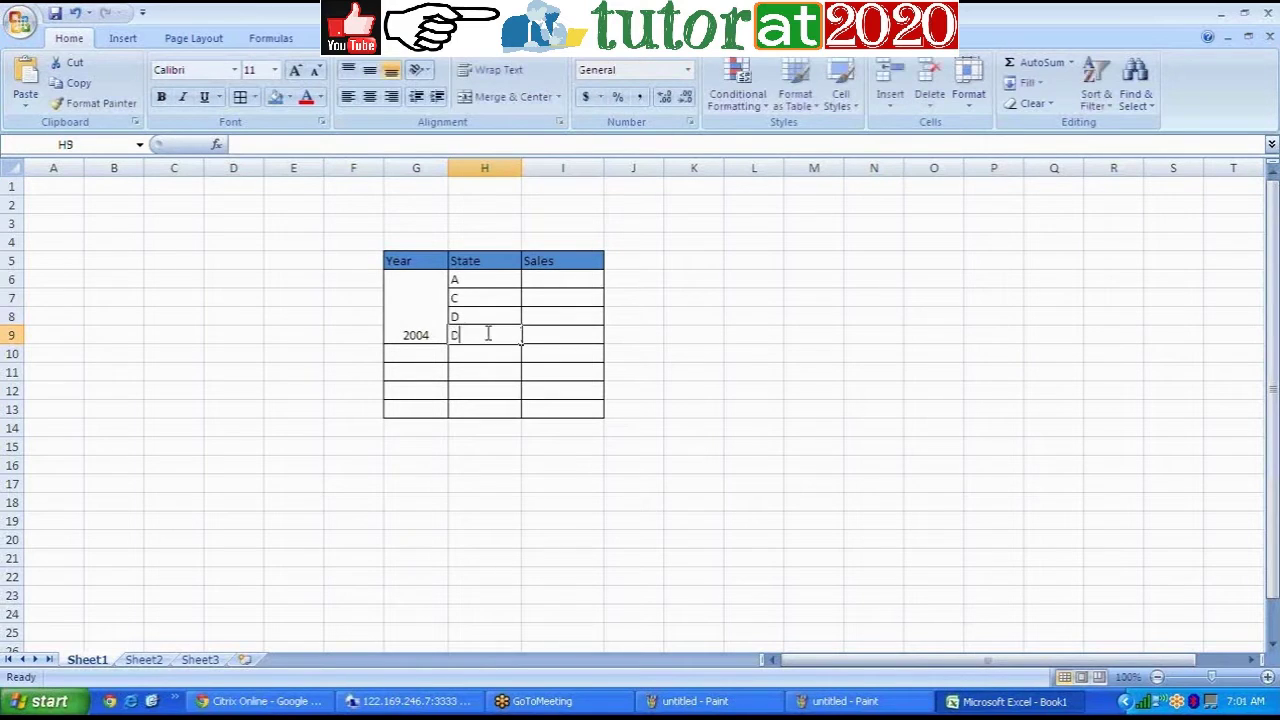
click(563, 278)
drag(563, 278, 574, 334)
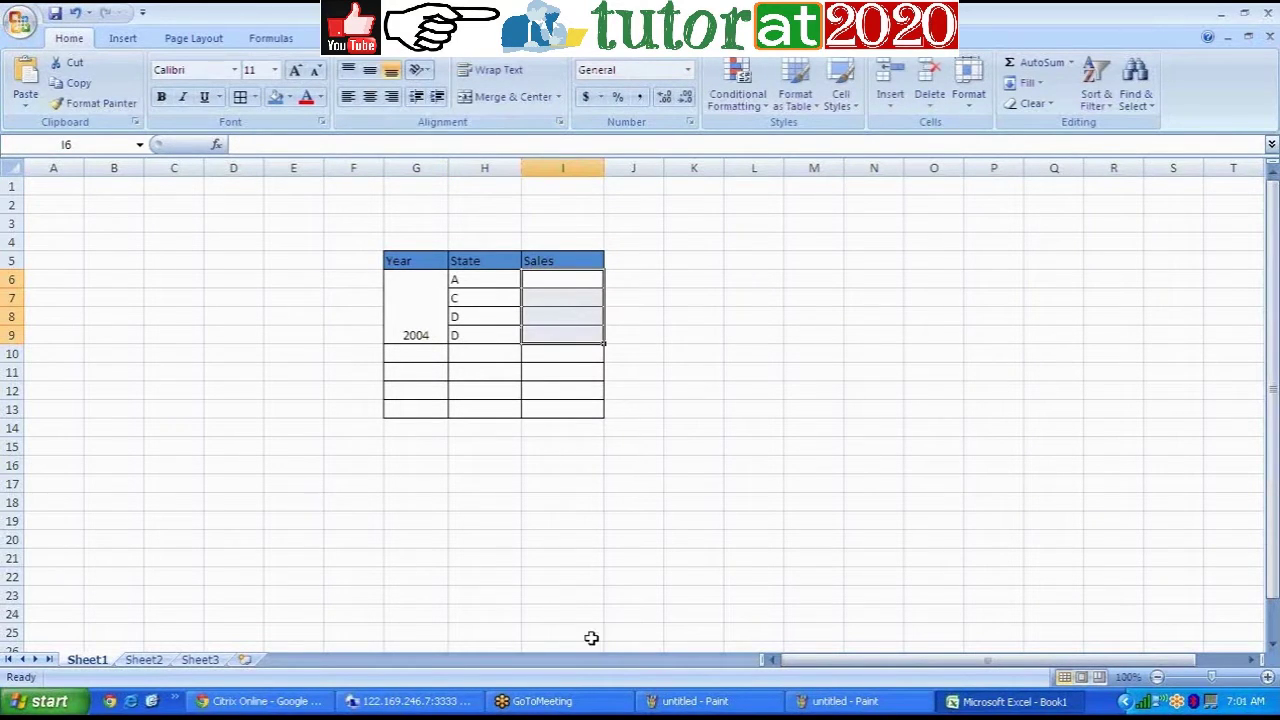
Step: Switch back to Report 1 and scroll to the 2004 Sum footer showing $8,095,814
click(383, 703)
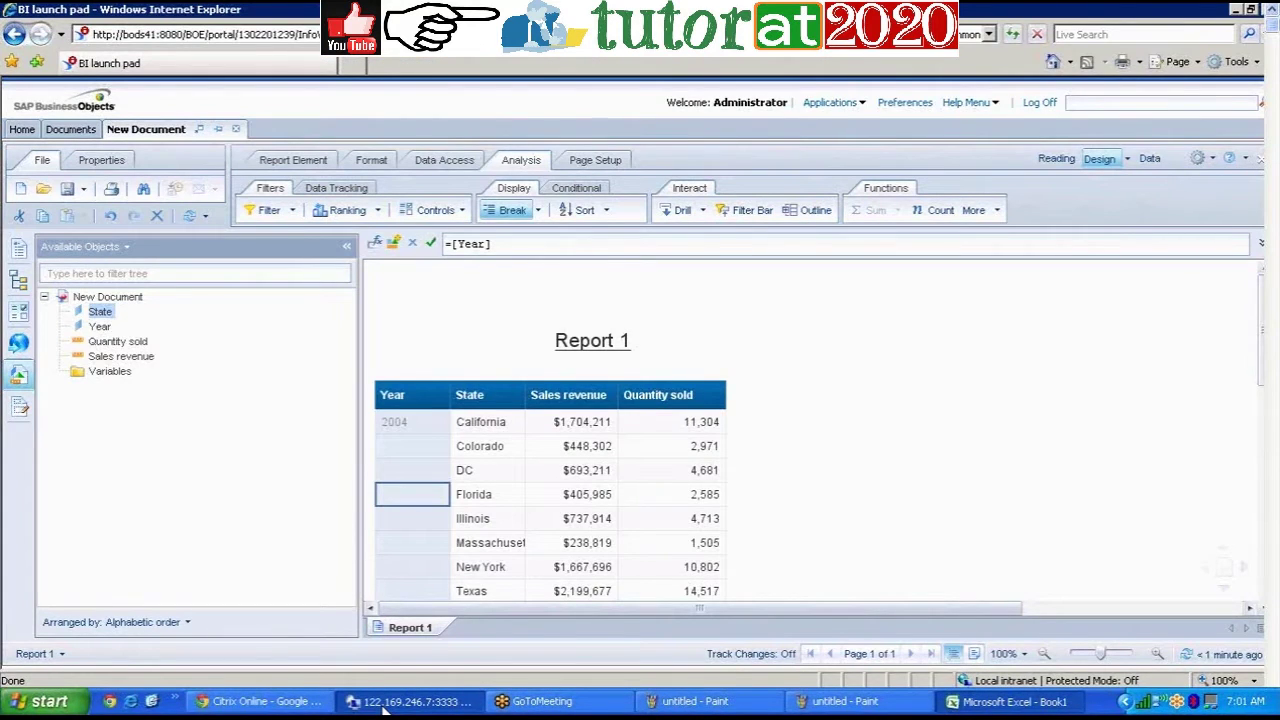
click(943, 461)
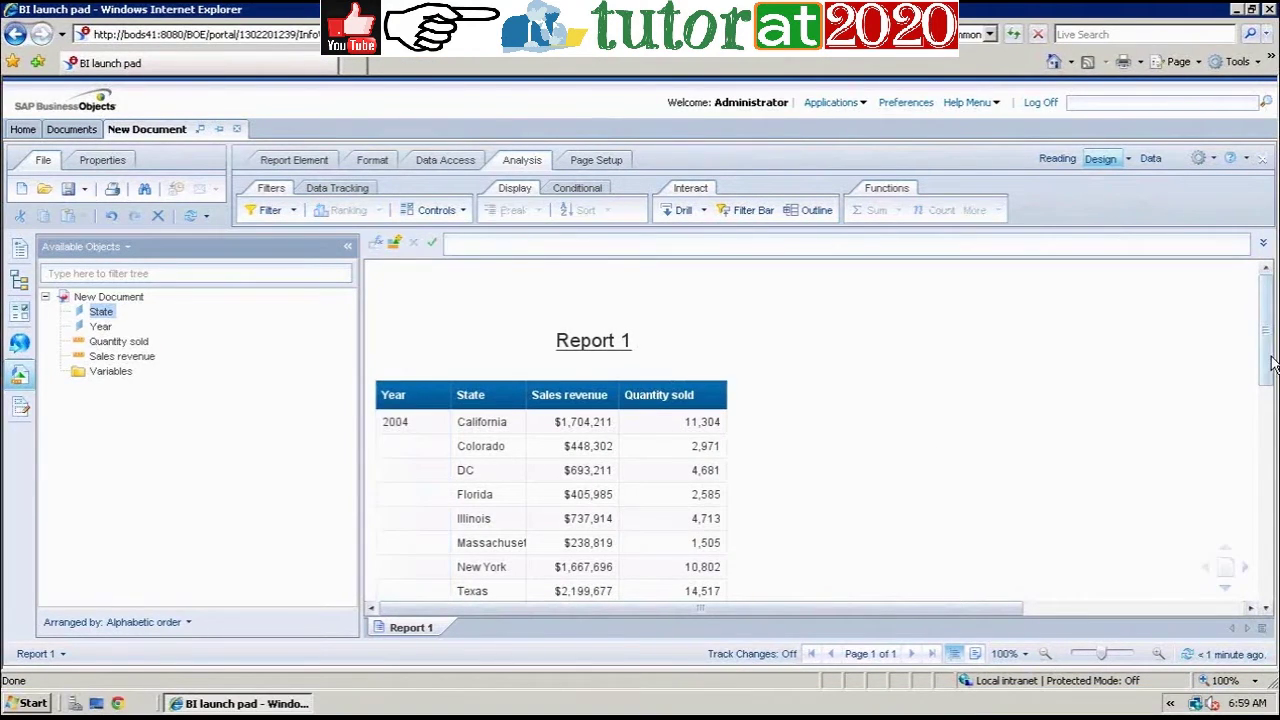
drag(1272, 365, 1272, 390)
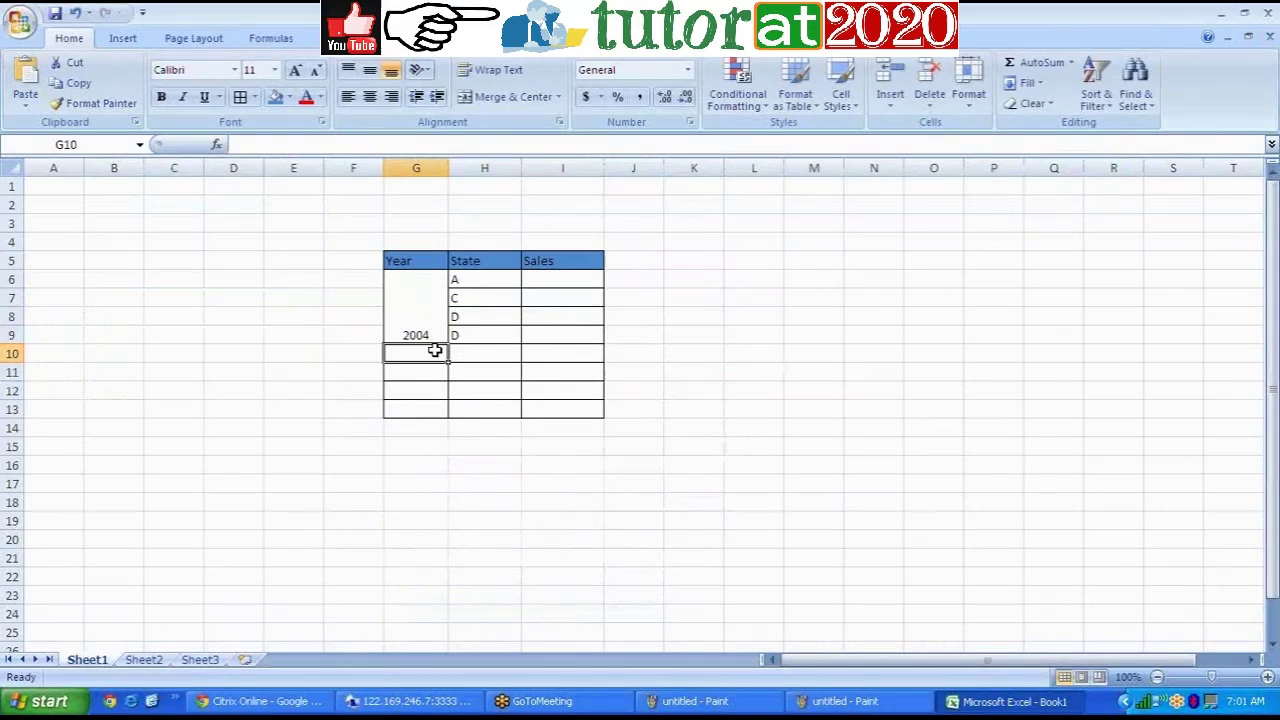
Step: Label G10 'Total' and put 2005 in G11, merged and centered across G11:G13
double_click(435, 350)
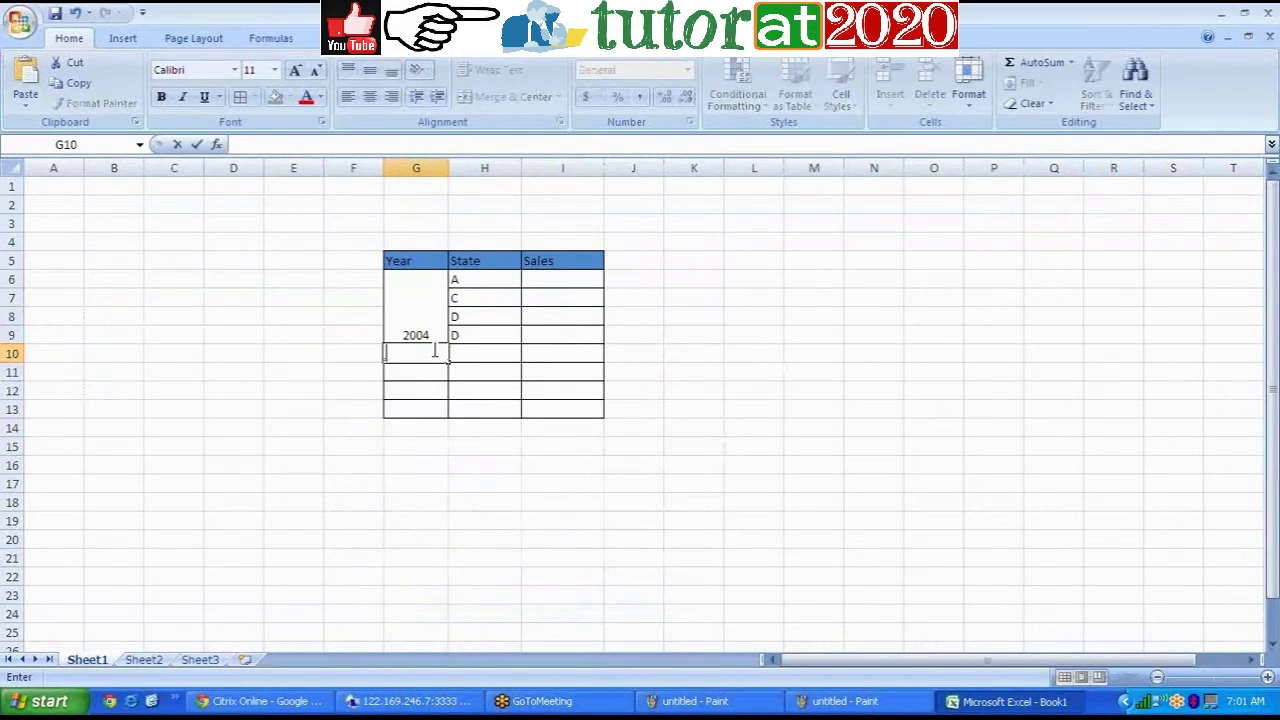
text(Total)
click(430, 369)
text(2005)
click(413, 391)
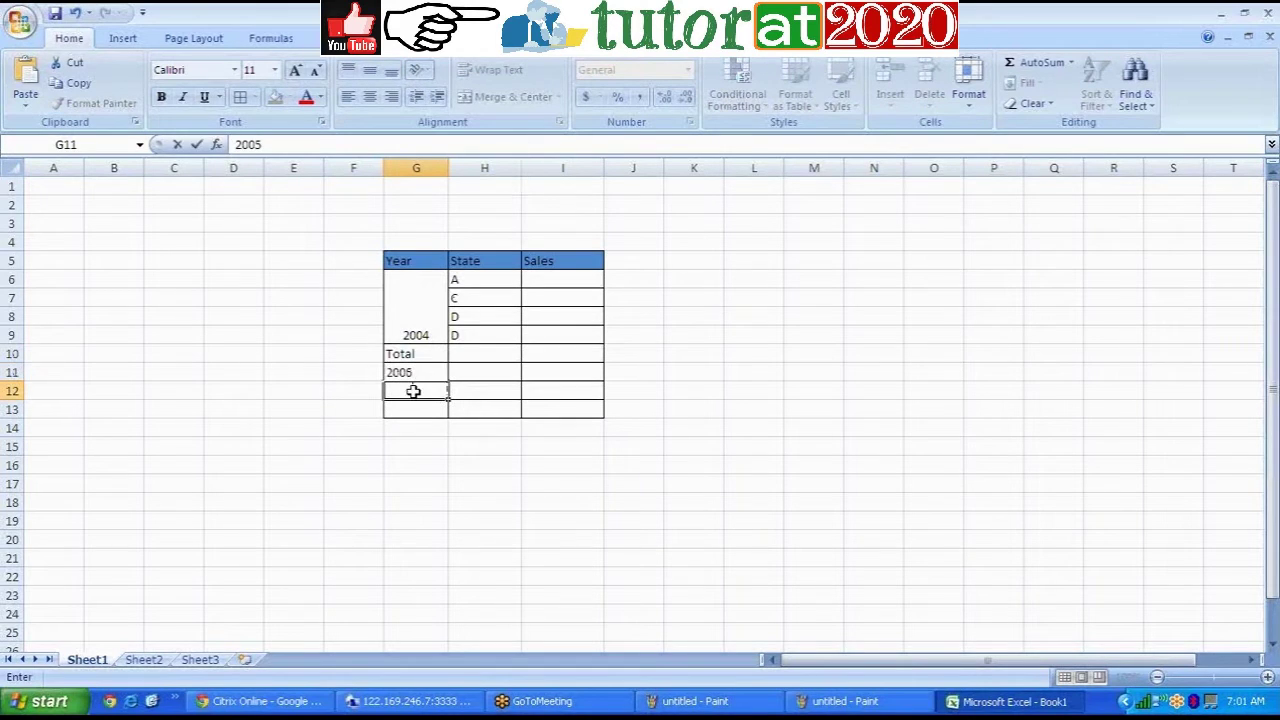
drag(418, 374, 413, 398)
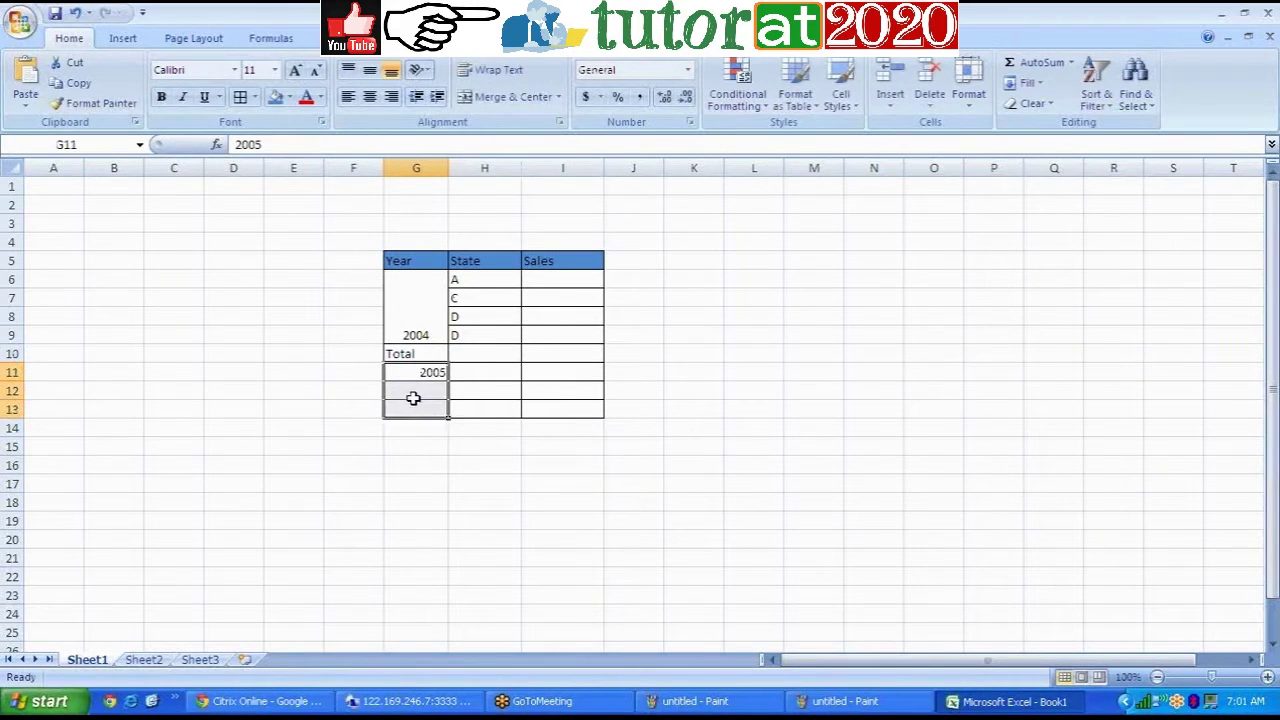
click(505, 98)
Step: Enter states A, C, D in H11:H13 and change H9 to E
click(495, 372)
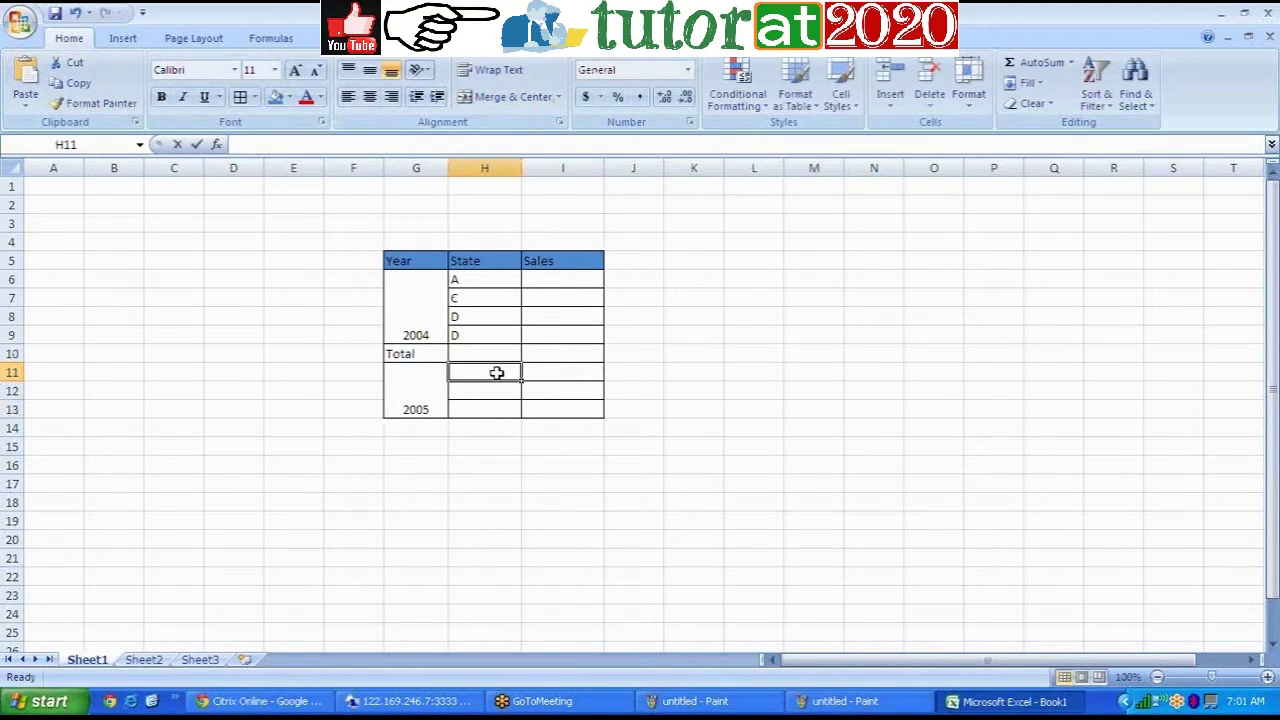
text(A)
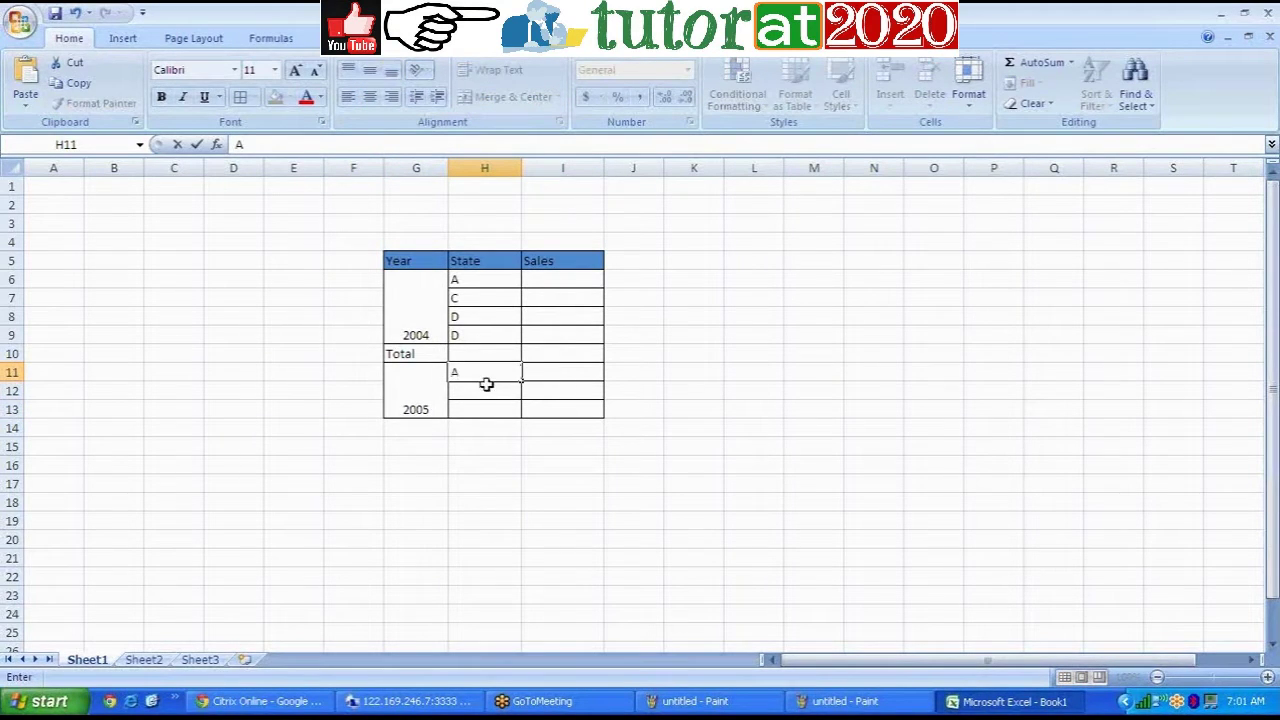
click(486, 385)
text(C)
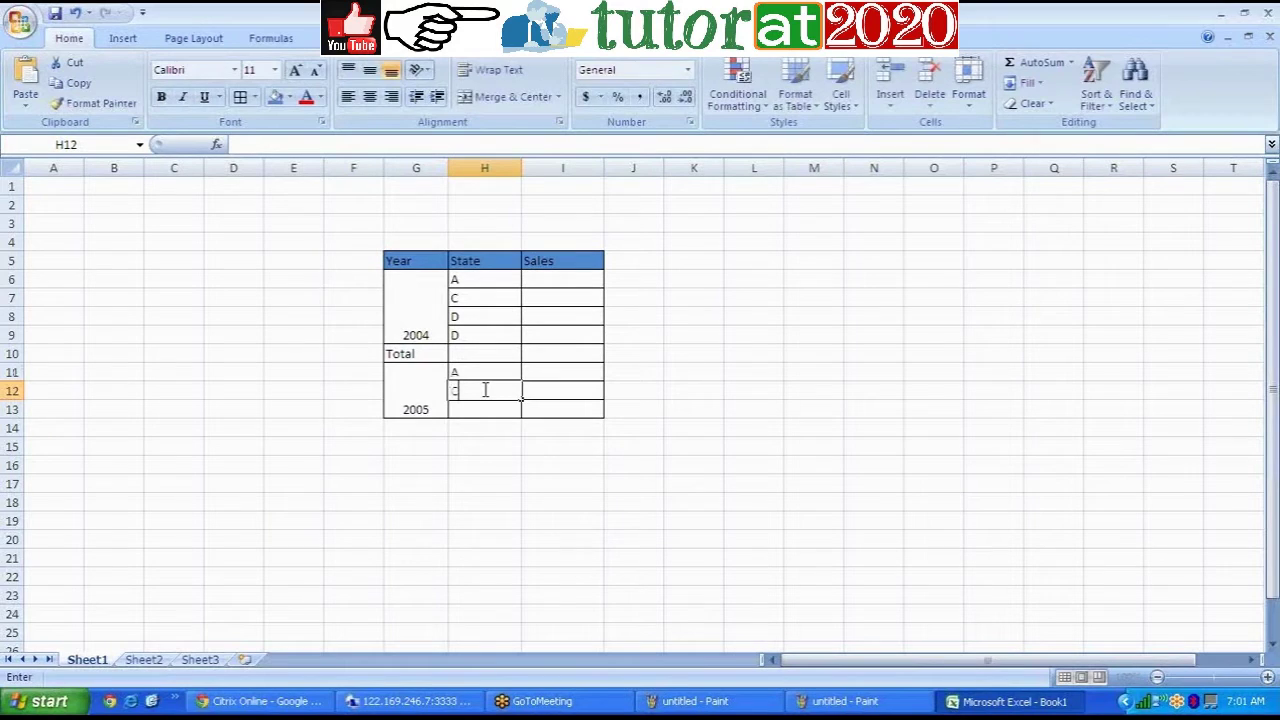
click(480, 408)
text(D)
click(469, 340)
text(E)
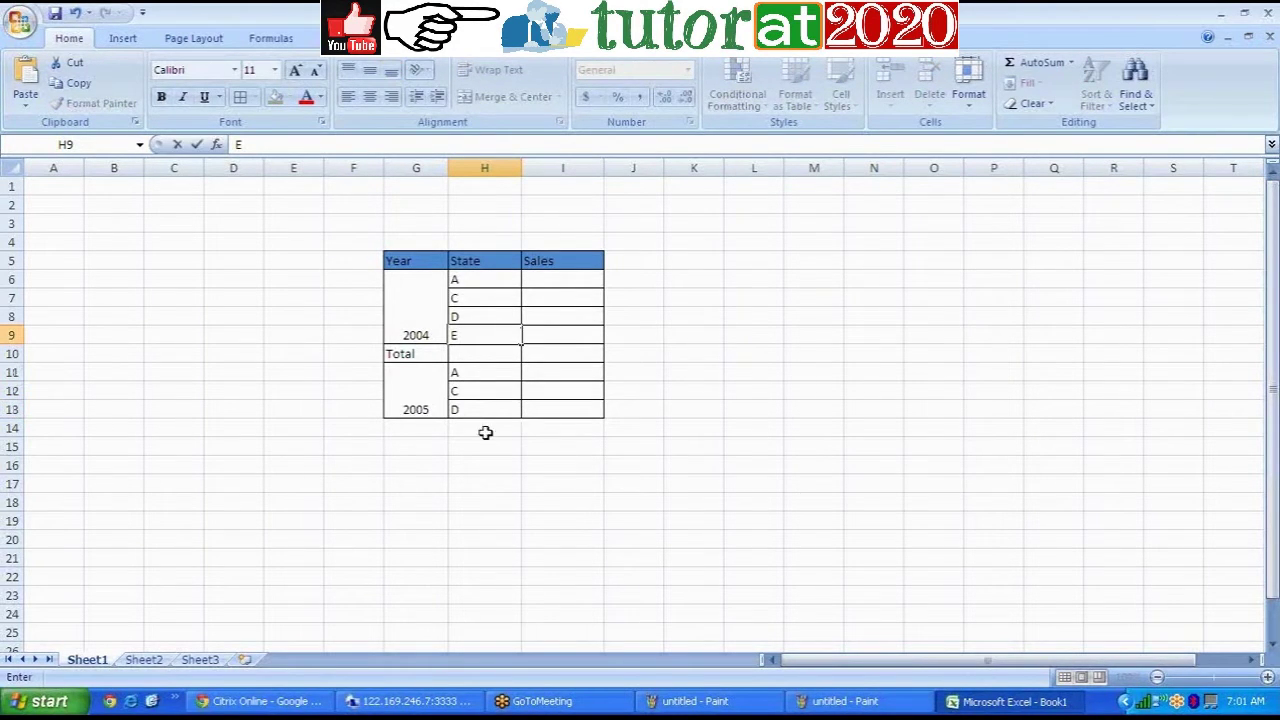
click(485, 432)
click(516, 516)
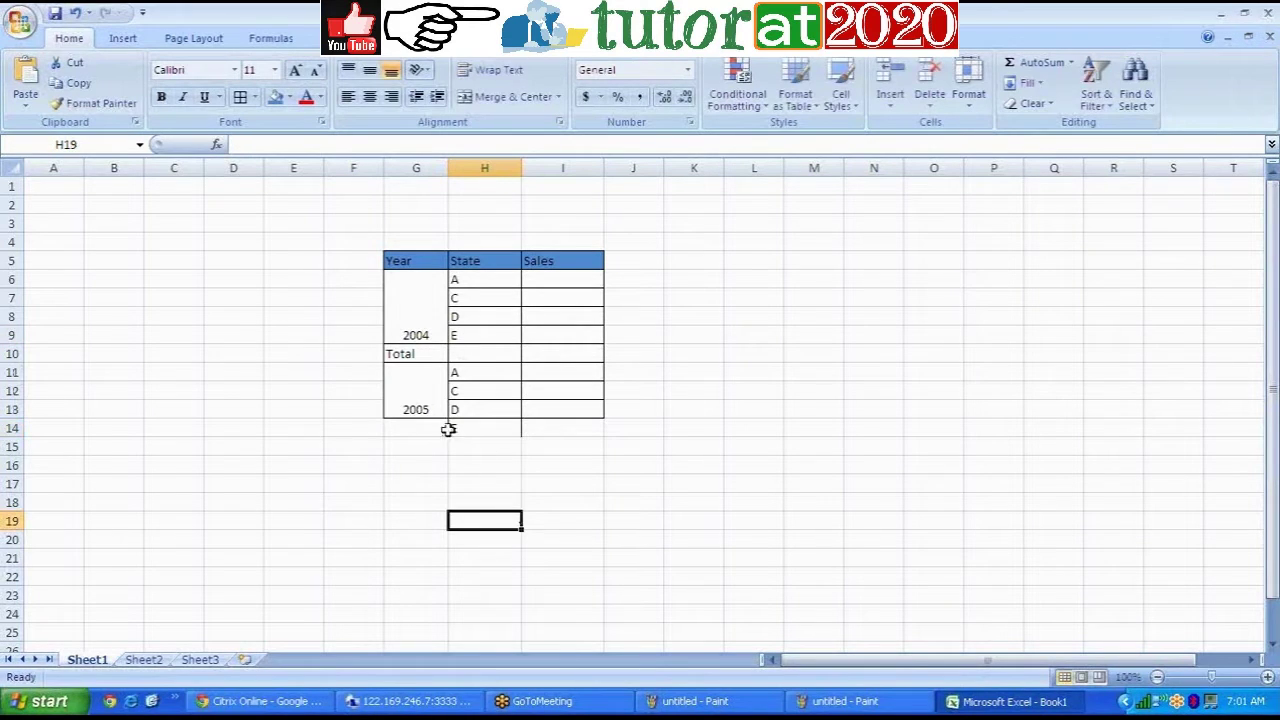
drag(423, 429, 250, 188)
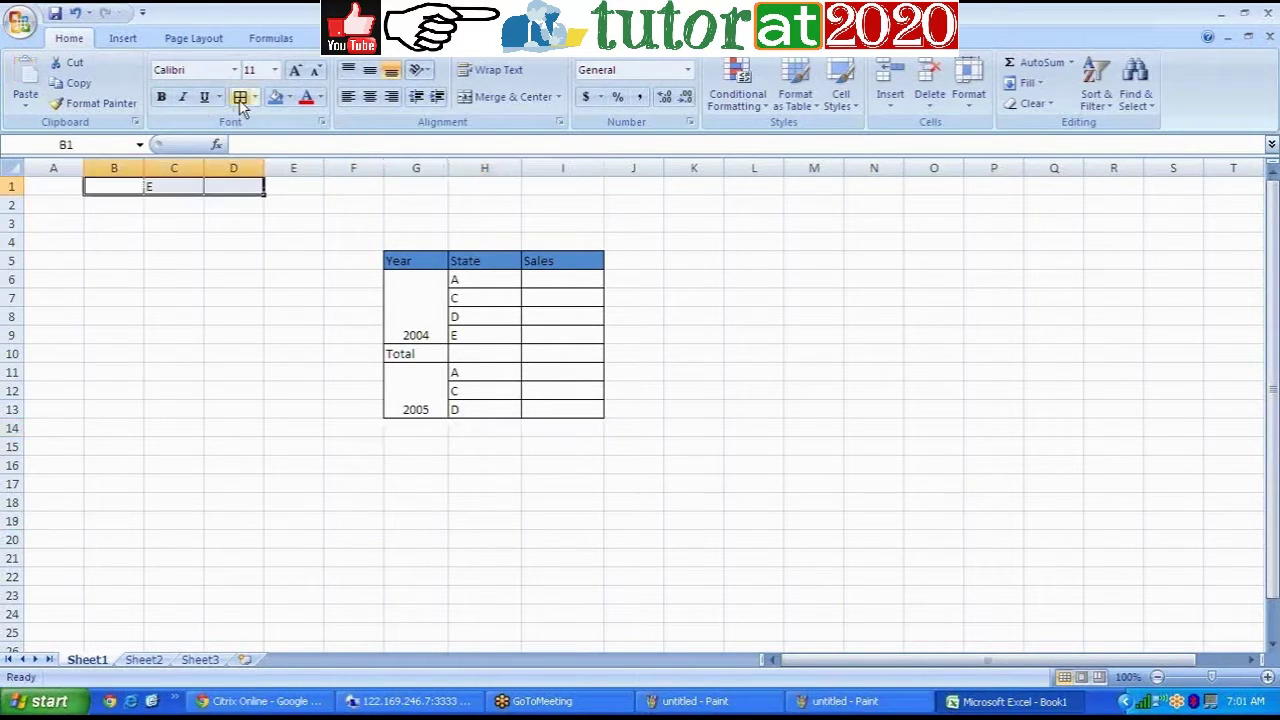
Step: Enter state E in H14 and give G14:I14 cell borders
click(640, 482)
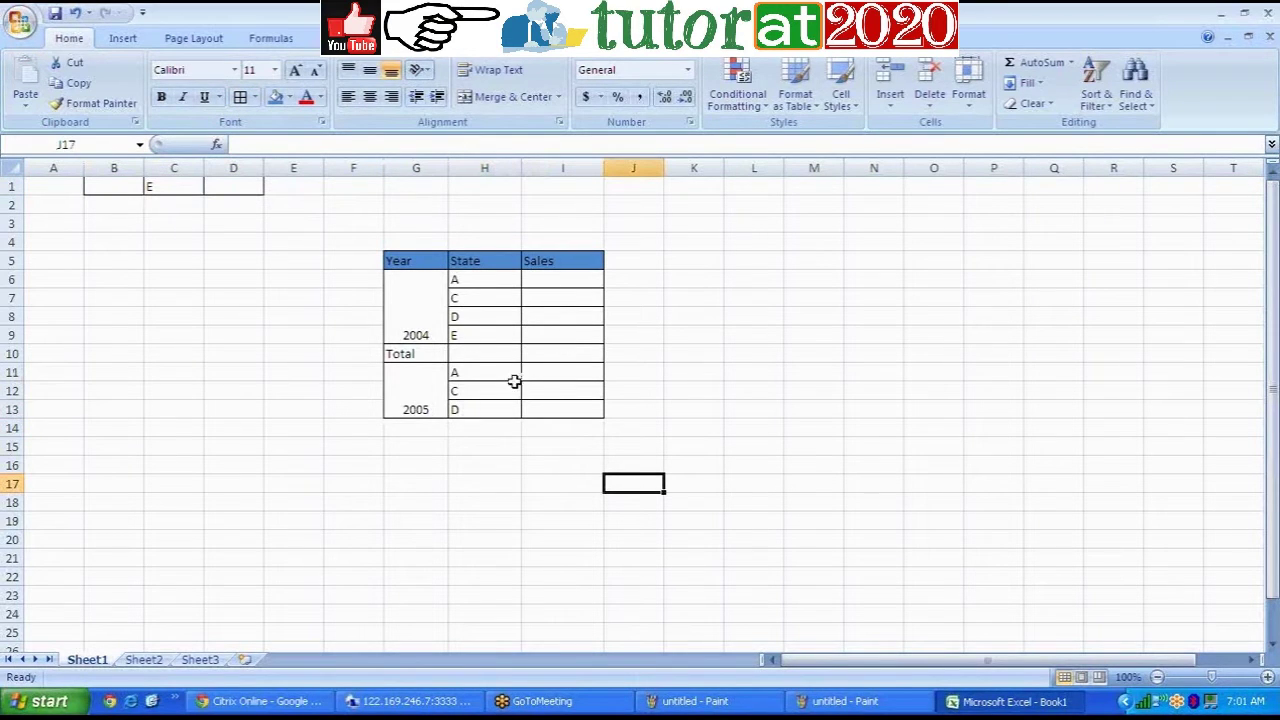
click(478, 429)
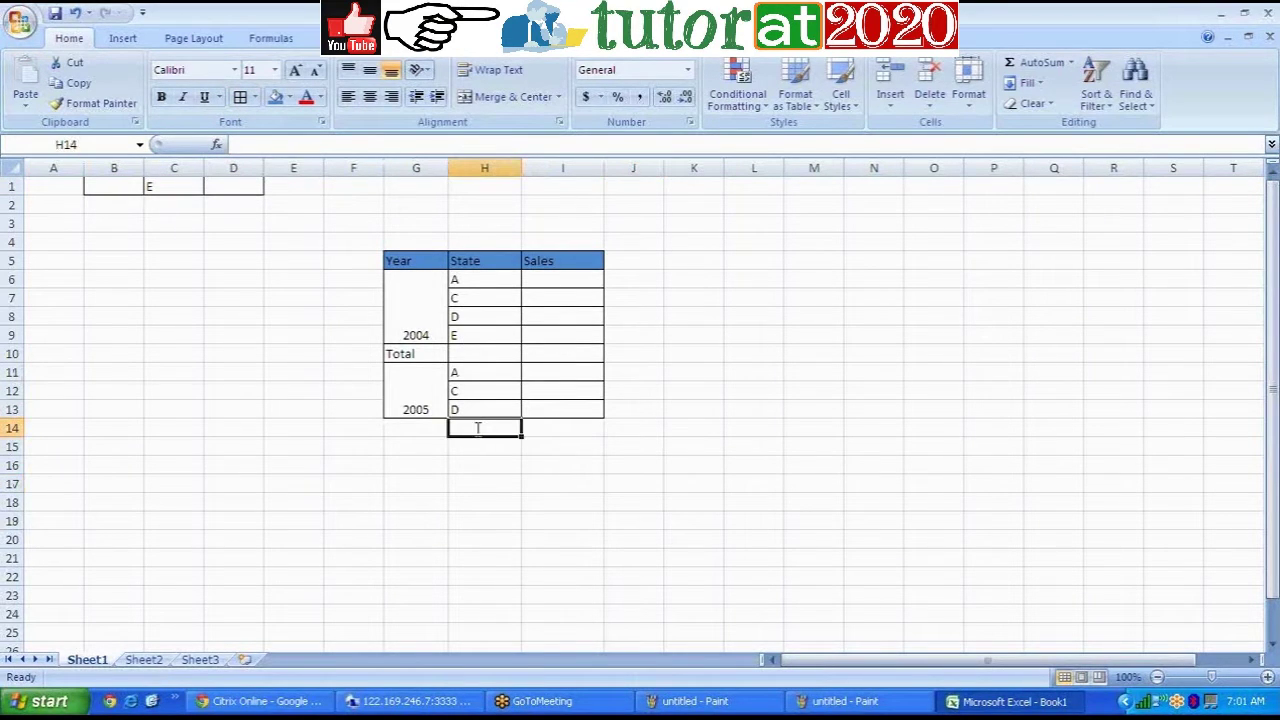
text(E)
click(415, 435)
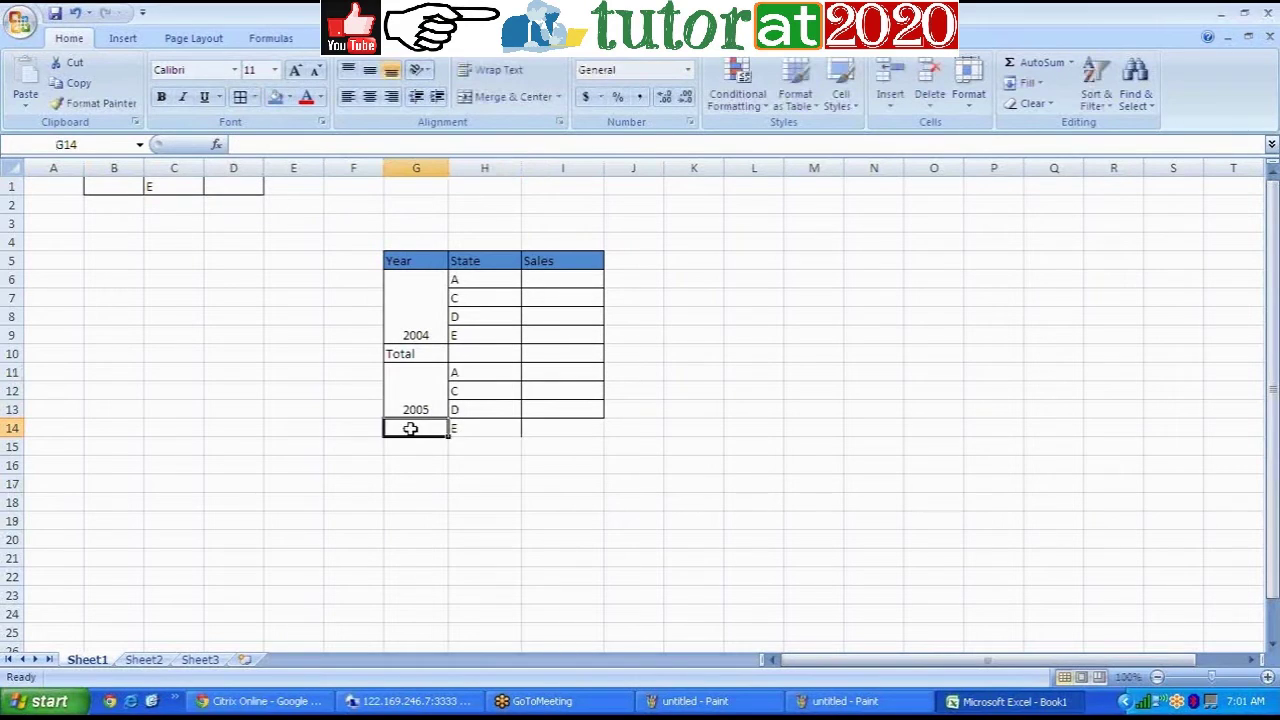
drag(410, 425, 551, 437)
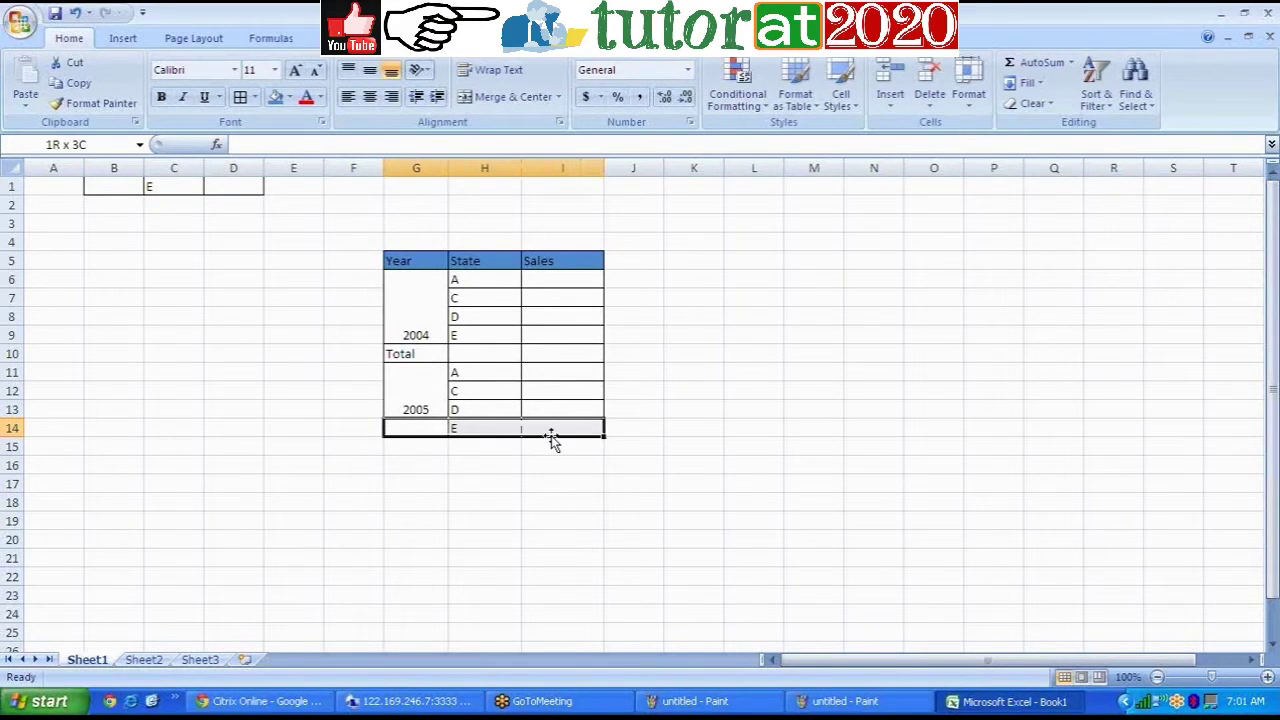
click(240, 97)
Step: Unmerge the 2005 cell and re-merge it across G11:G14
drag(415, 372, 420, 423)
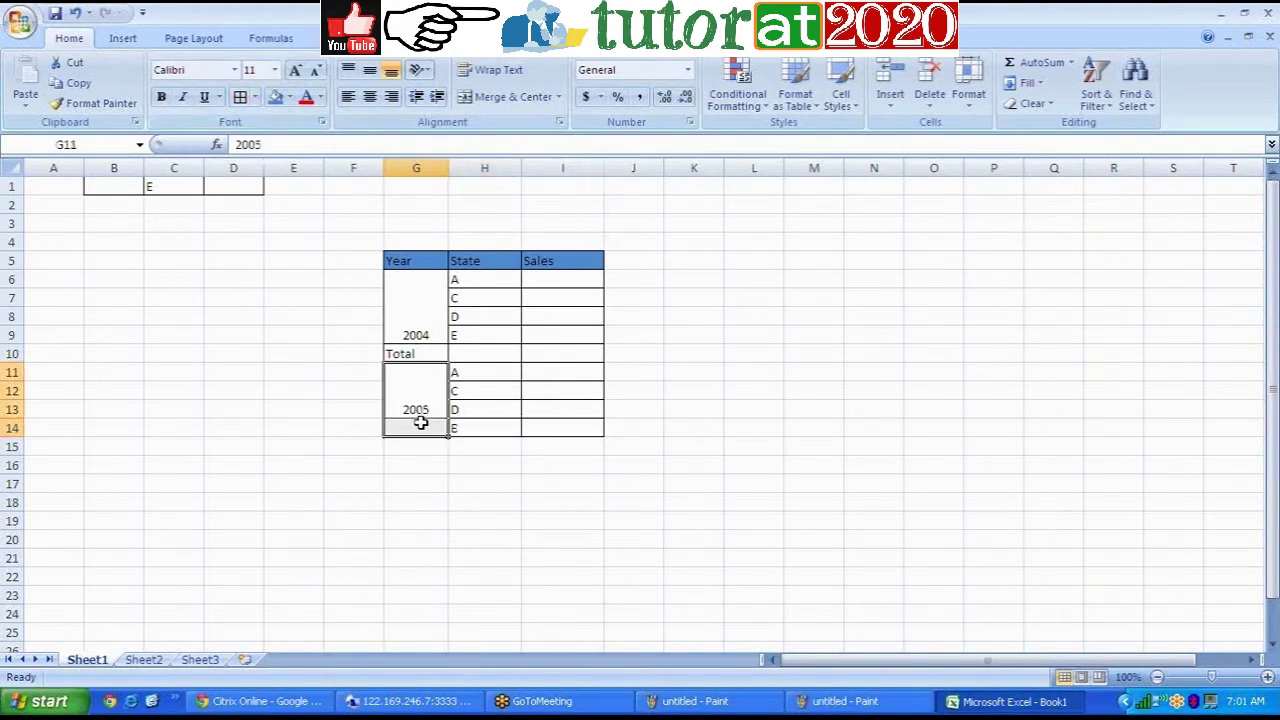
click(510, 97)
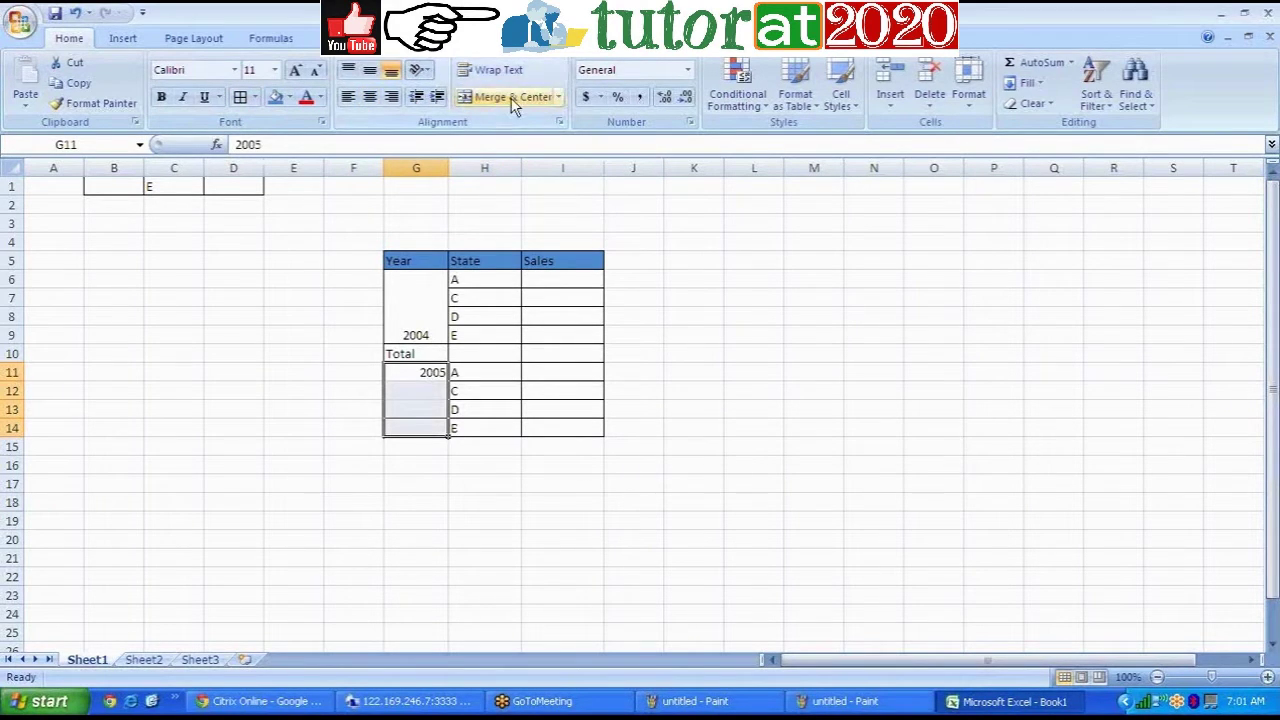
click(505, 97)
click(716, 389)
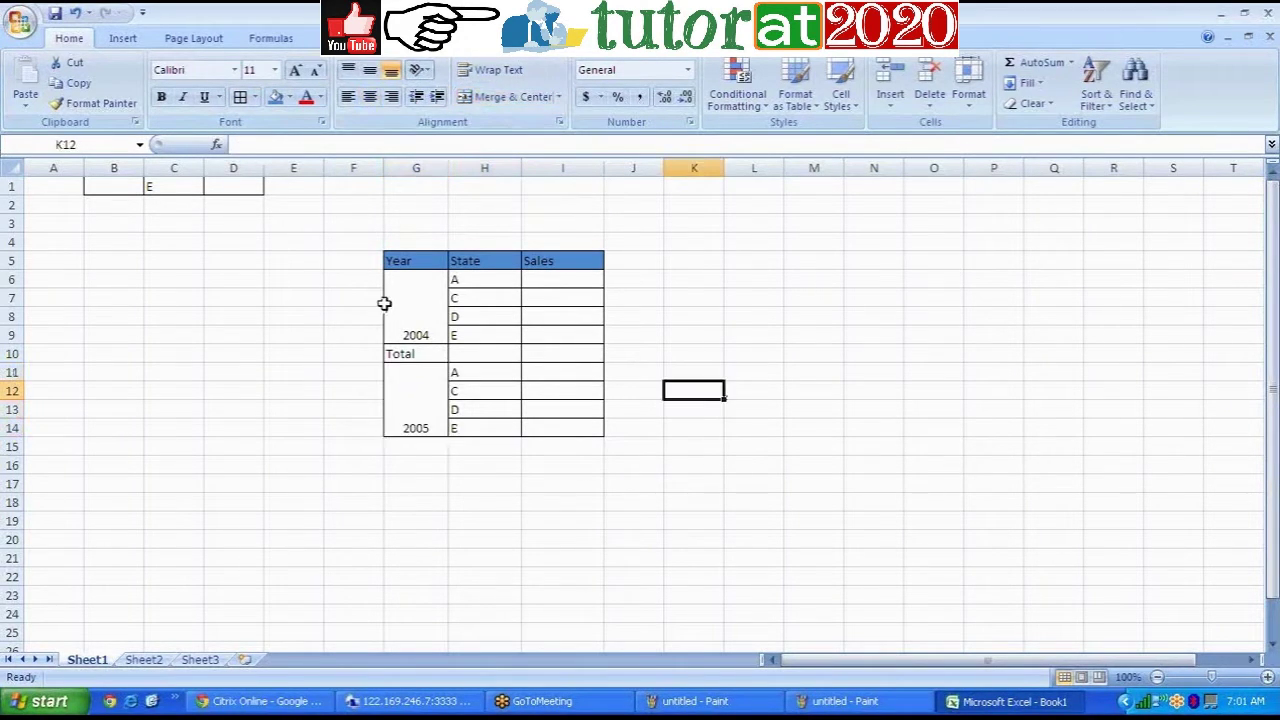
click(420, 413)
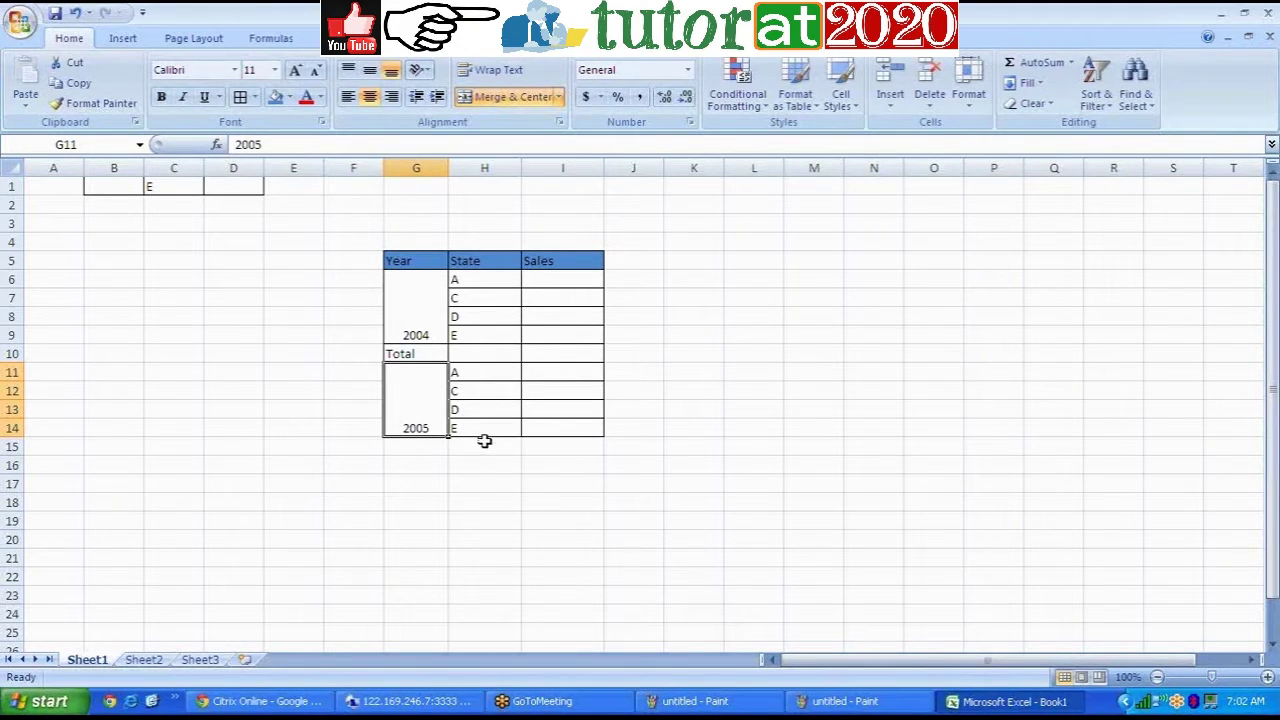
click(425, 448)
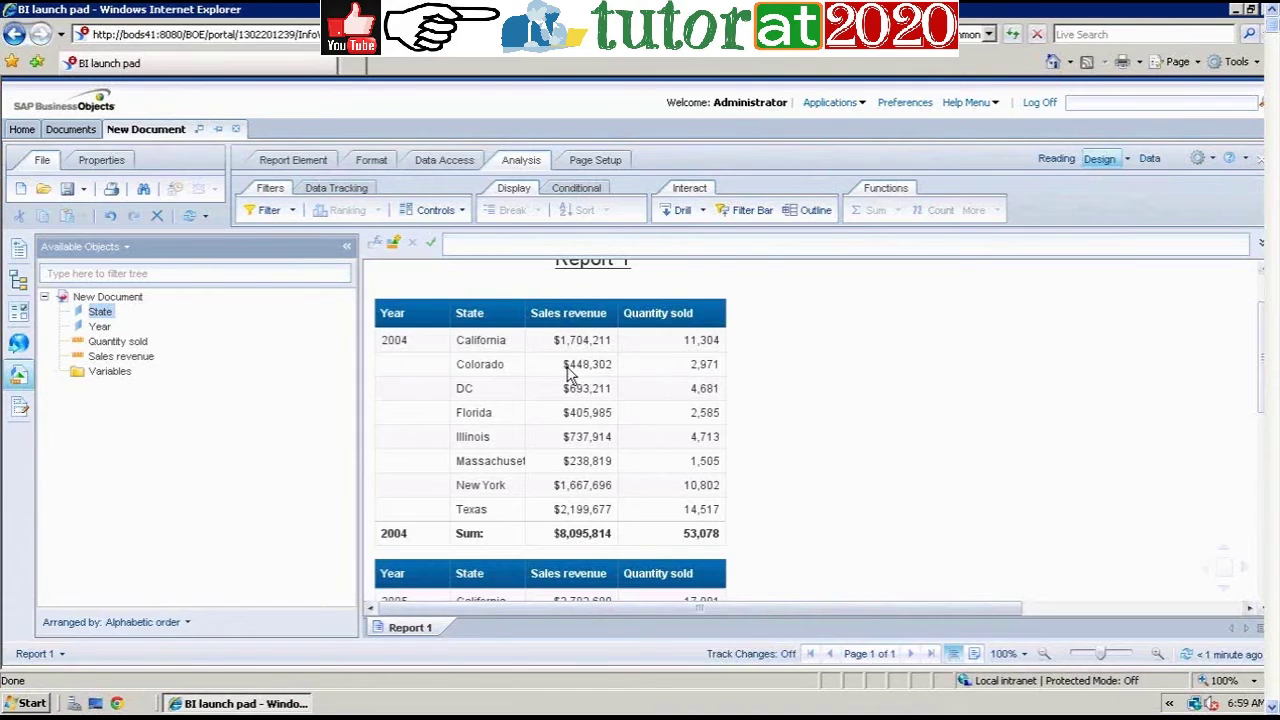
Step: Compare against the merged 2004 cell in the Excel mockup
mouse_move(1271, 400)
mouse_down()
mouse_move(1265, 442)
mouse_move(1260, 385)
mouse_up()
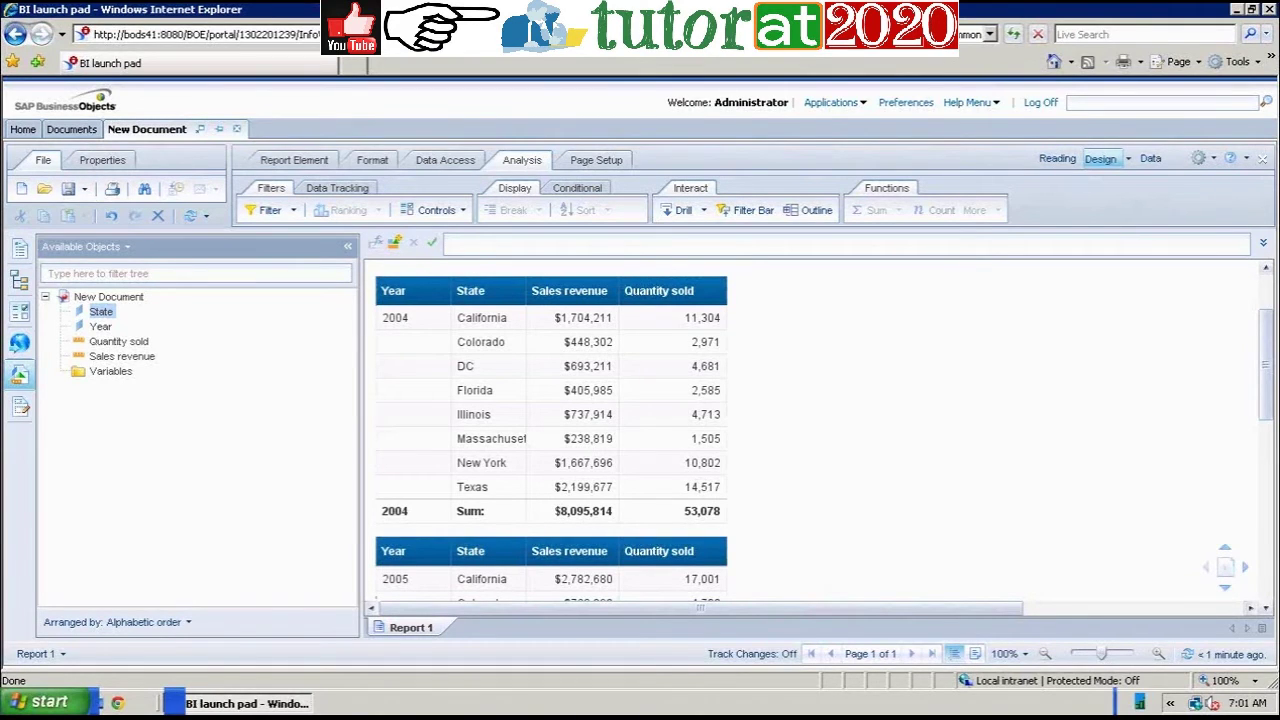
key(alt+Tab)
click(429, 283)
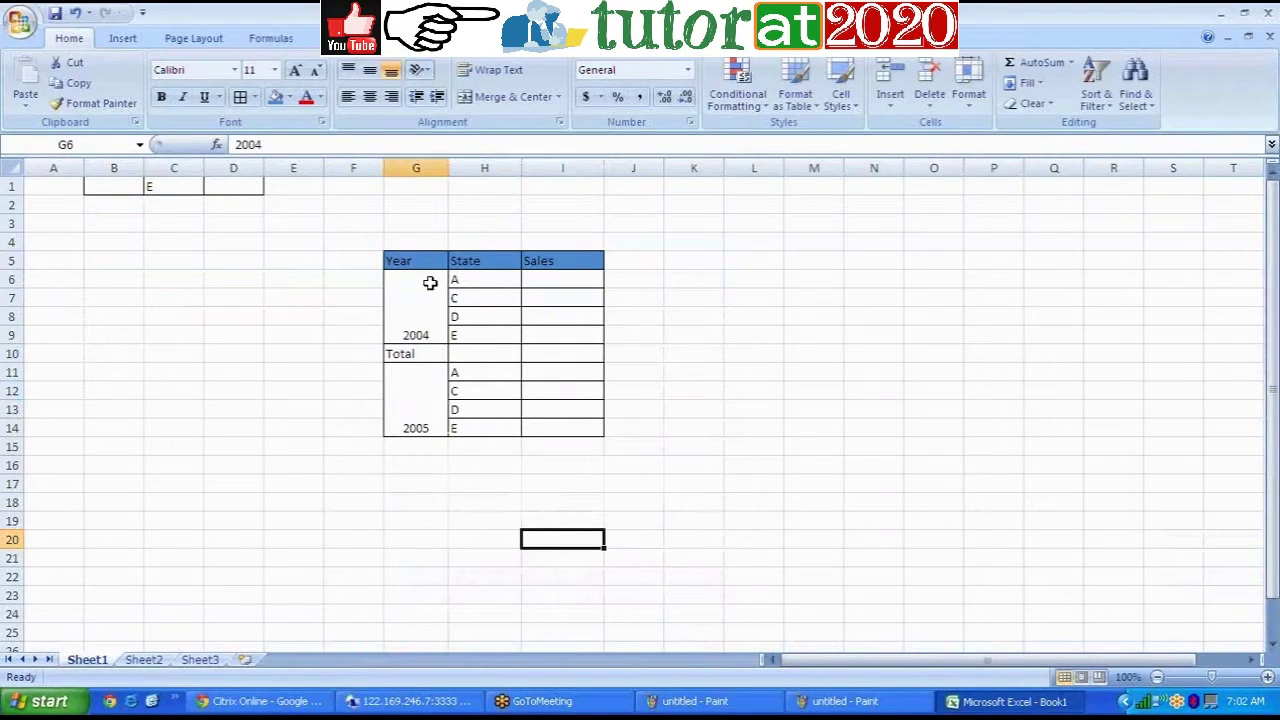
Step: Return to Web Intelligence, scroll to the table's top and select the Year column cells
click(437, 706)
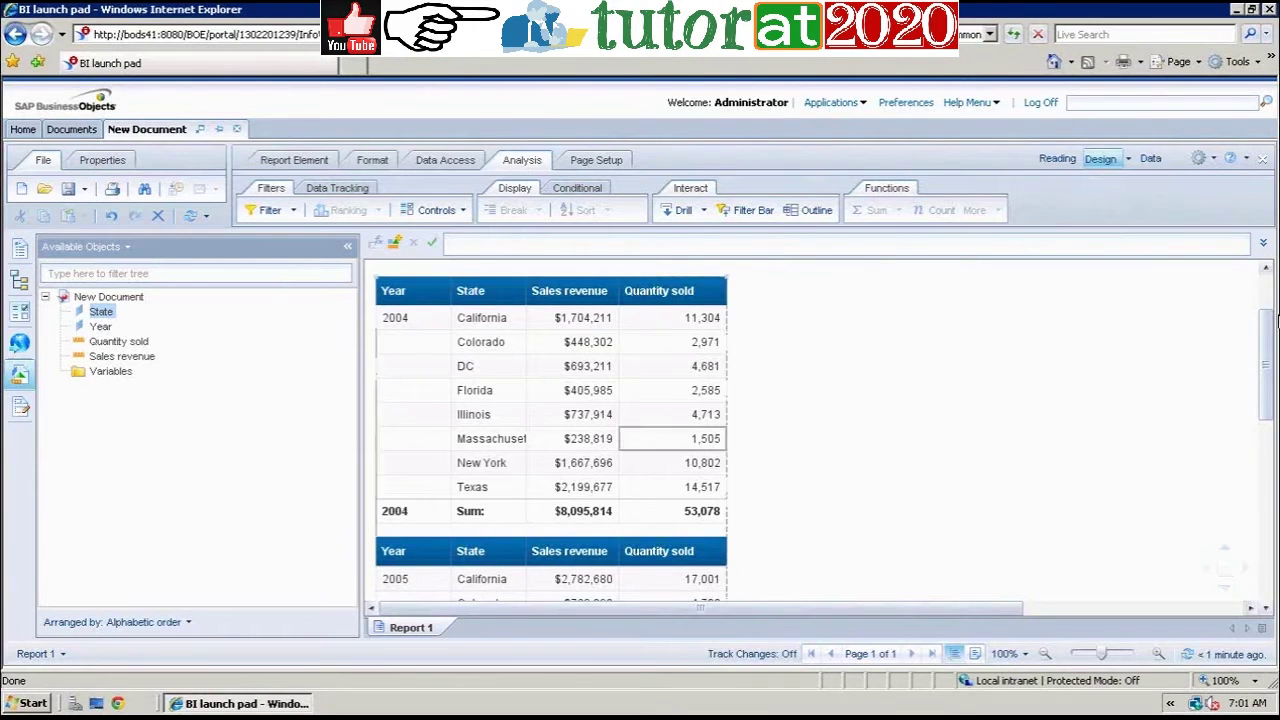
scroll(1268, 316, up, 2)
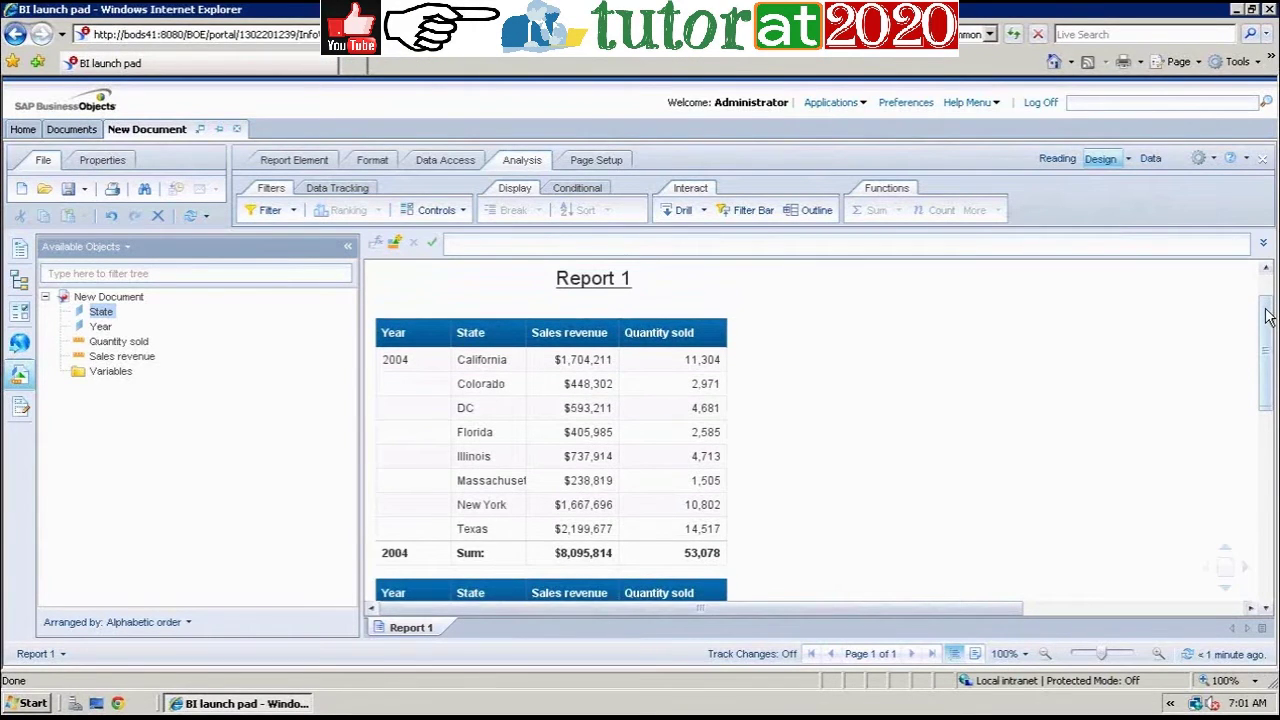
scroll(1268, 316, up, 1)
drag(1268, 316, 1268, 344)
click(428, 412)
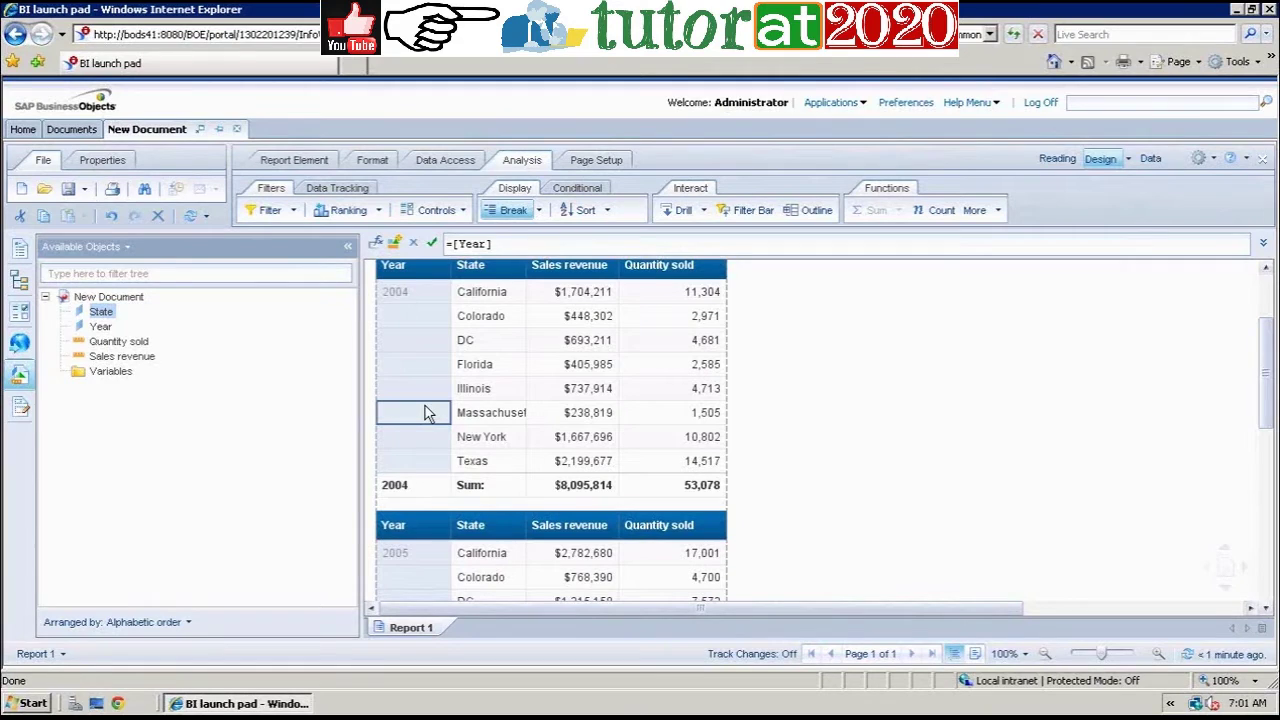
Step: In Manage Breaks, set the Year break's Duplicate values to Merge and untick Break header
click(540, 214)
click(556, 322)
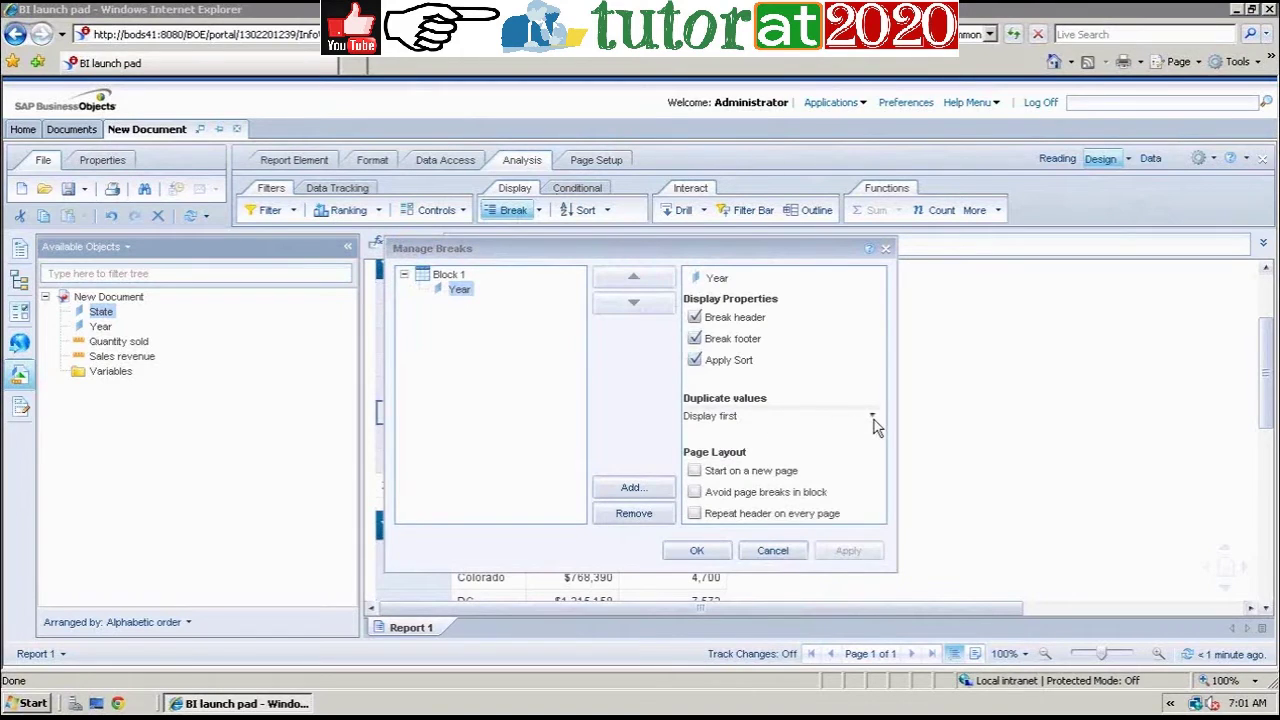
click(873, 421)
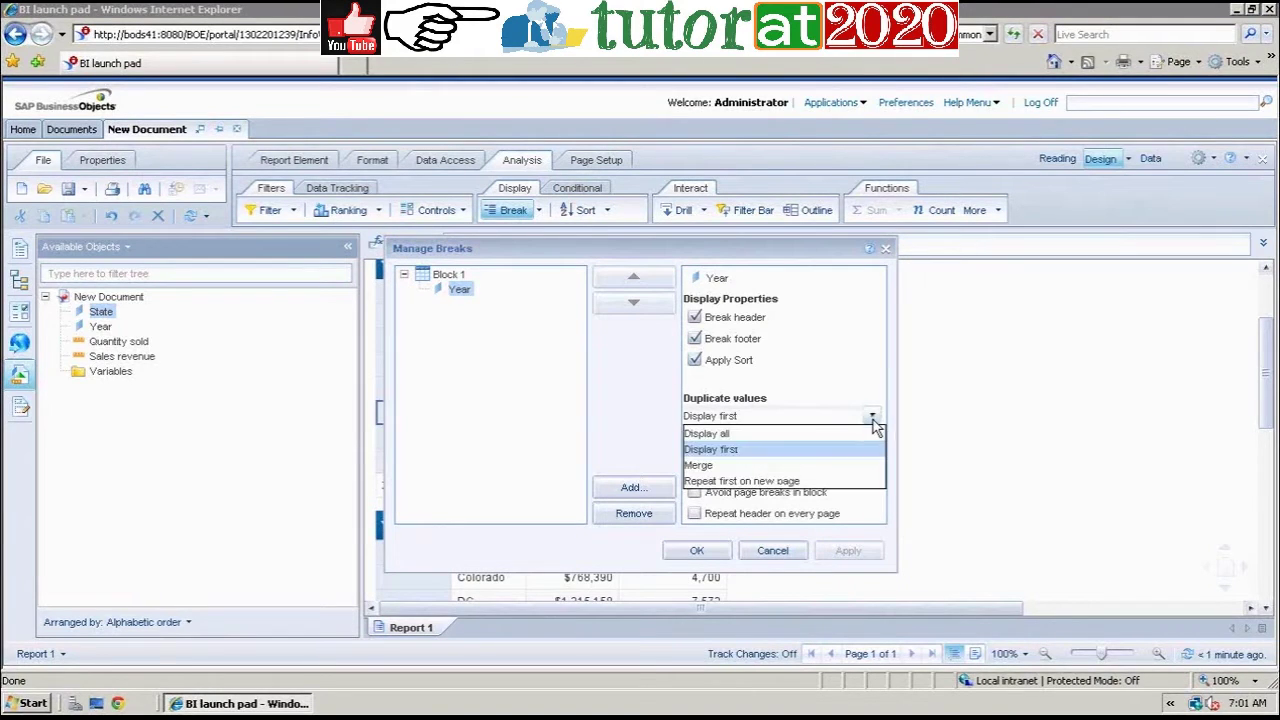
click(706, 465)
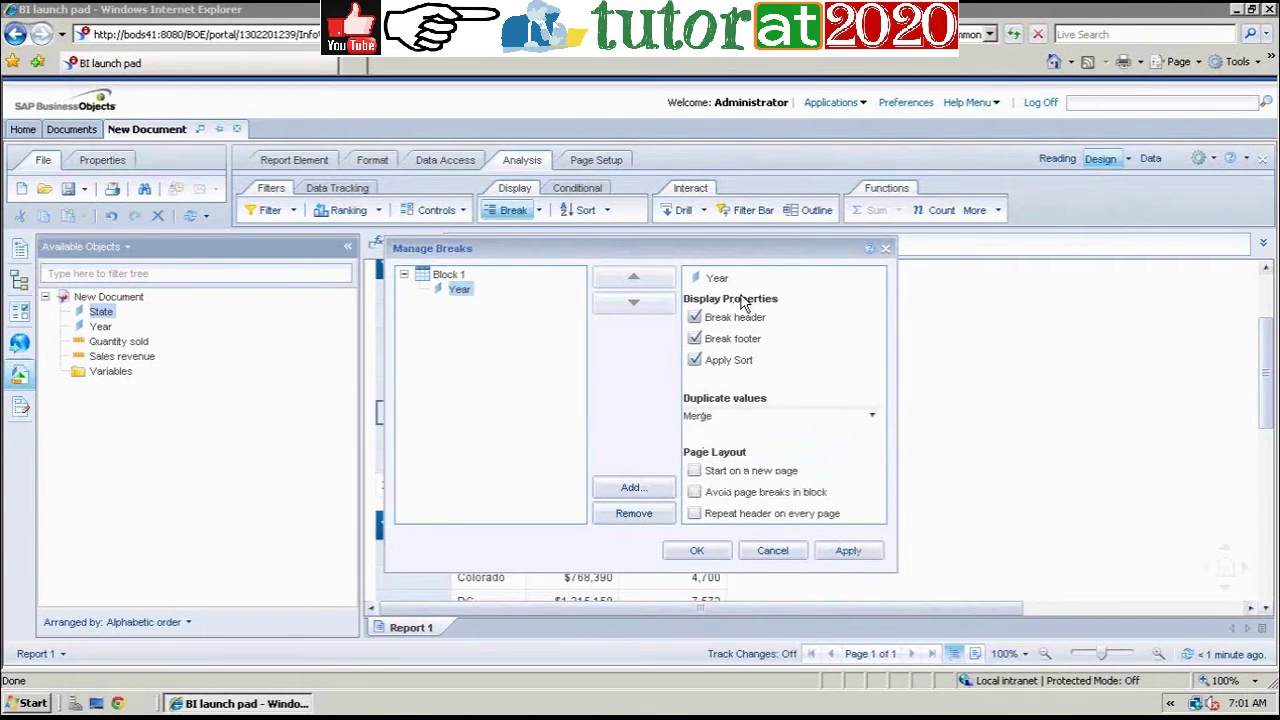
click(698, 318)
click(700, 550)
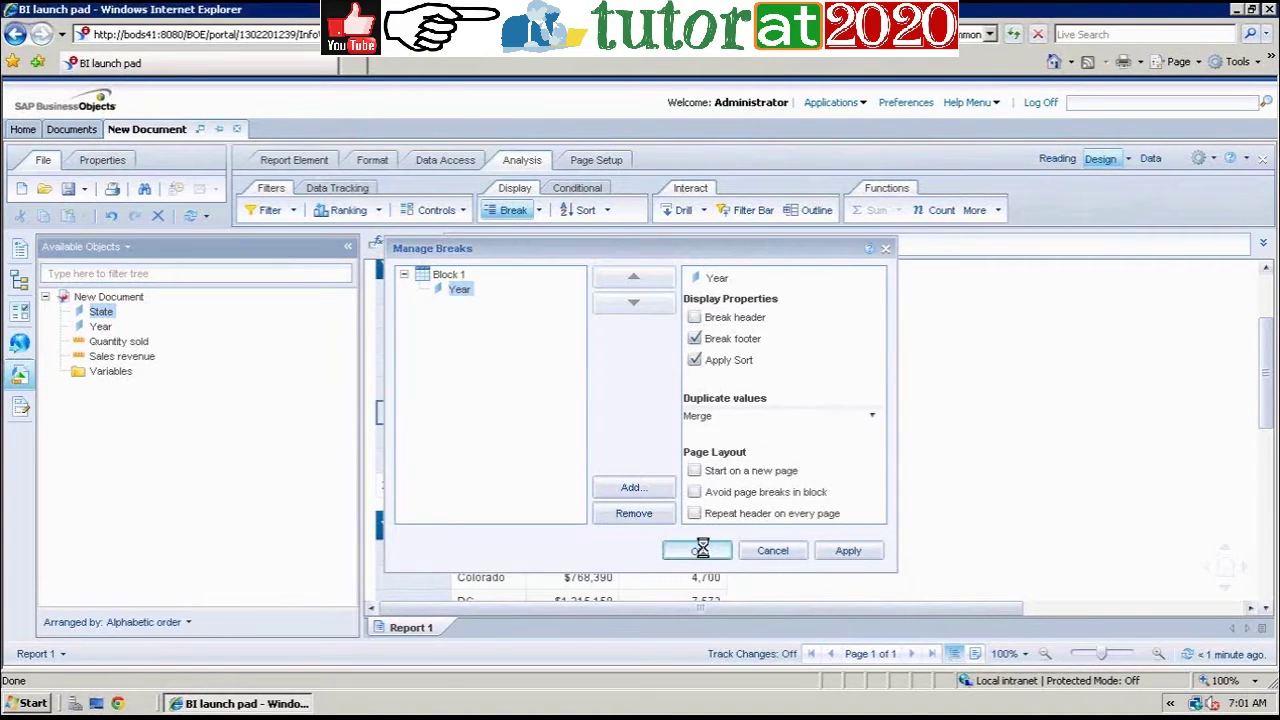
Step: Remove the blank row beneath the 2004 Sum row with Remove Row
scroll(973, 520, down, 1)
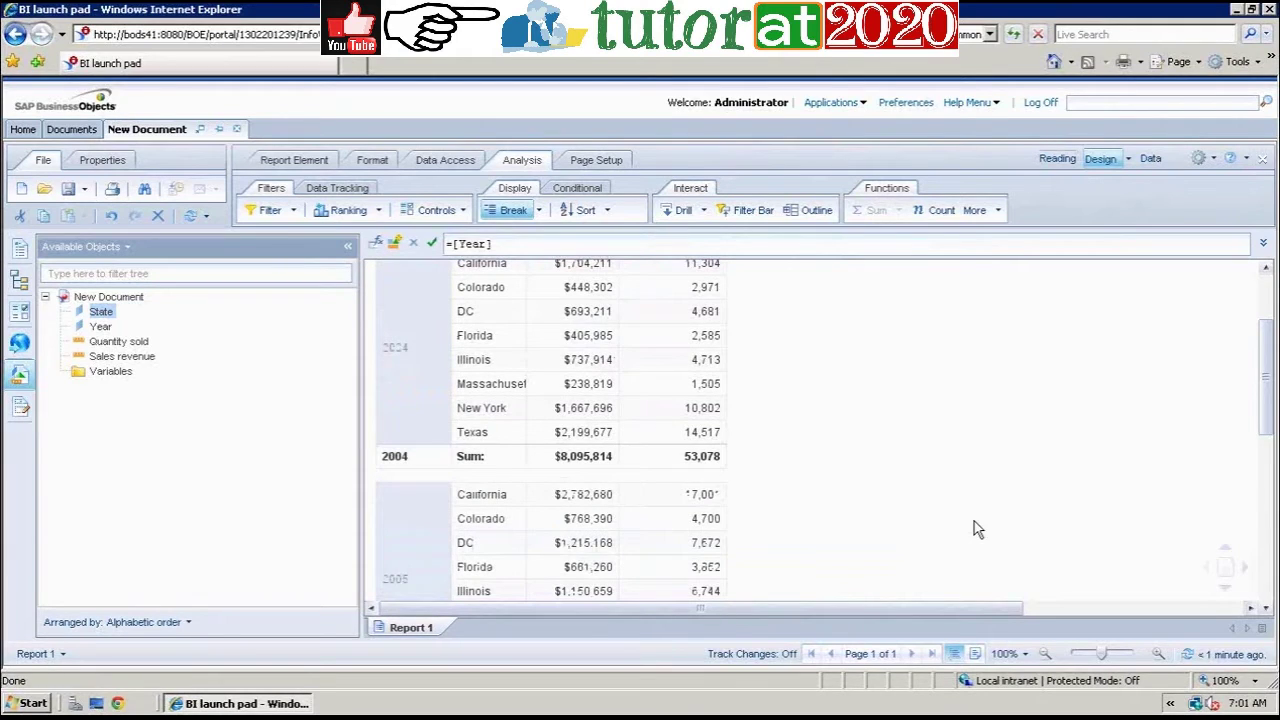
mouse_move(1268, 389)
mouse_down()
mouse_move(1267, 360)
mouse_move(1265, 402)
mouse_up()
click(426, 480)
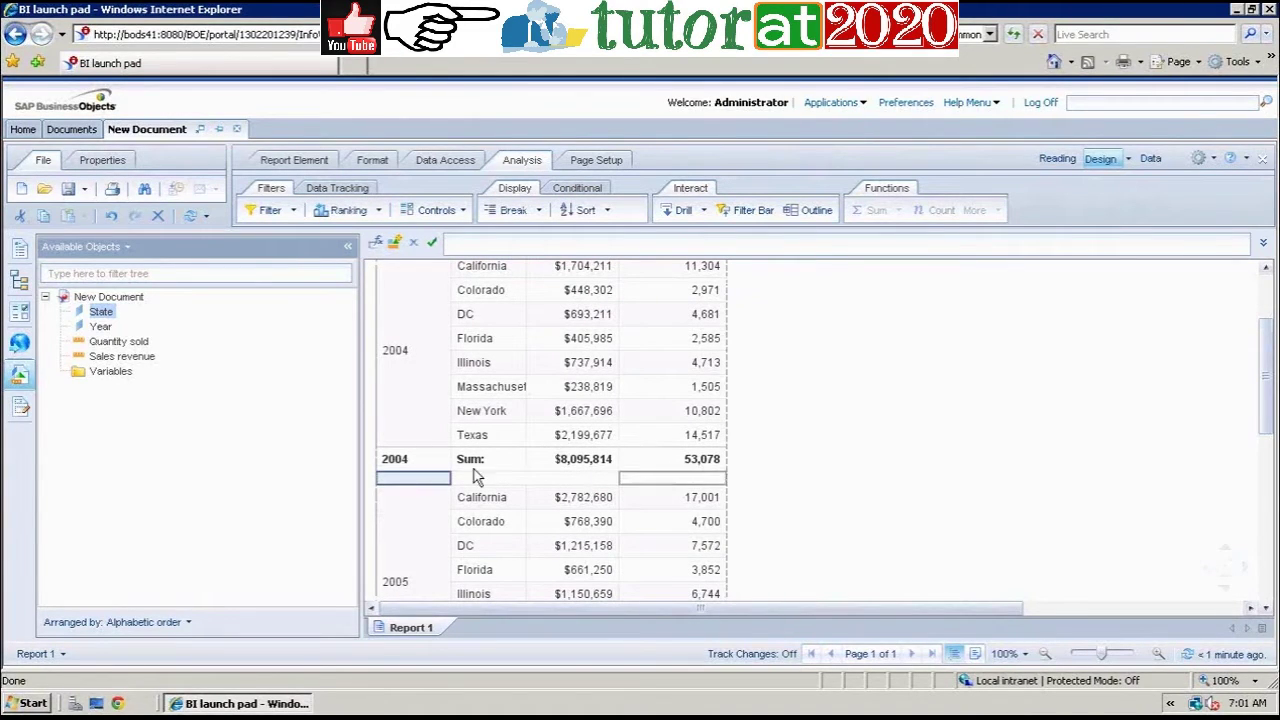
right_click(420, 481)
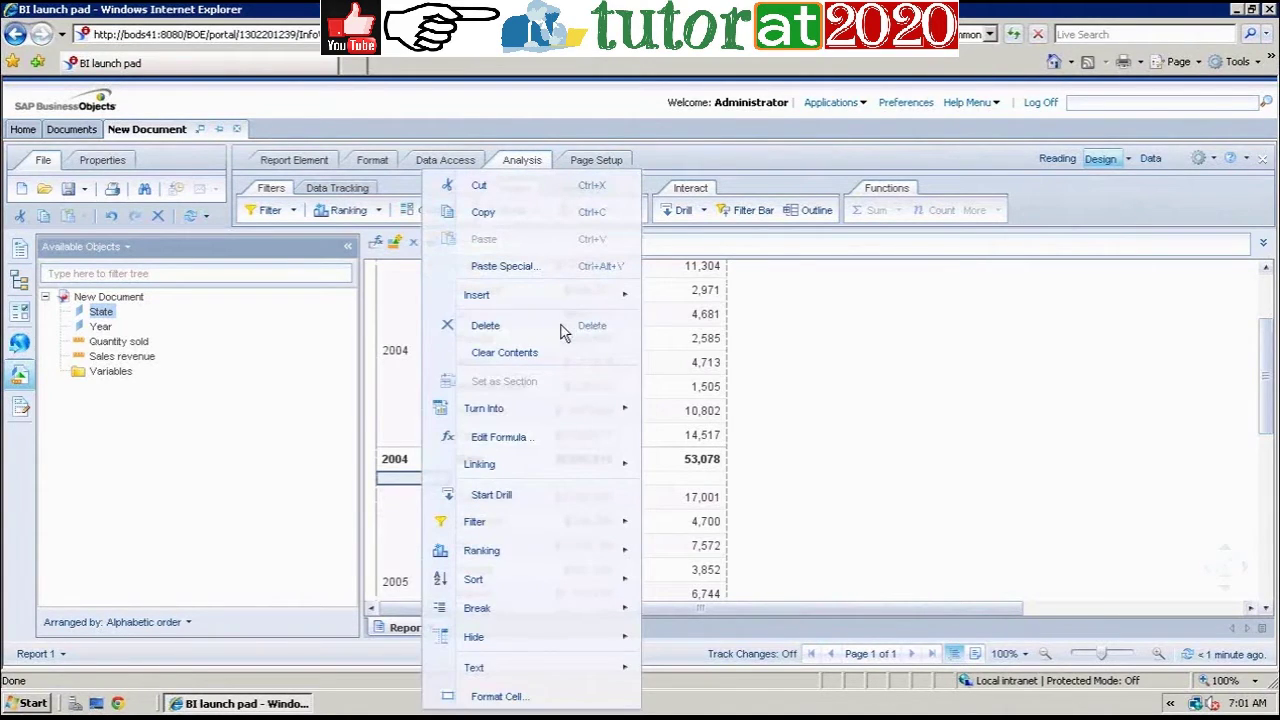
click(563, 329)
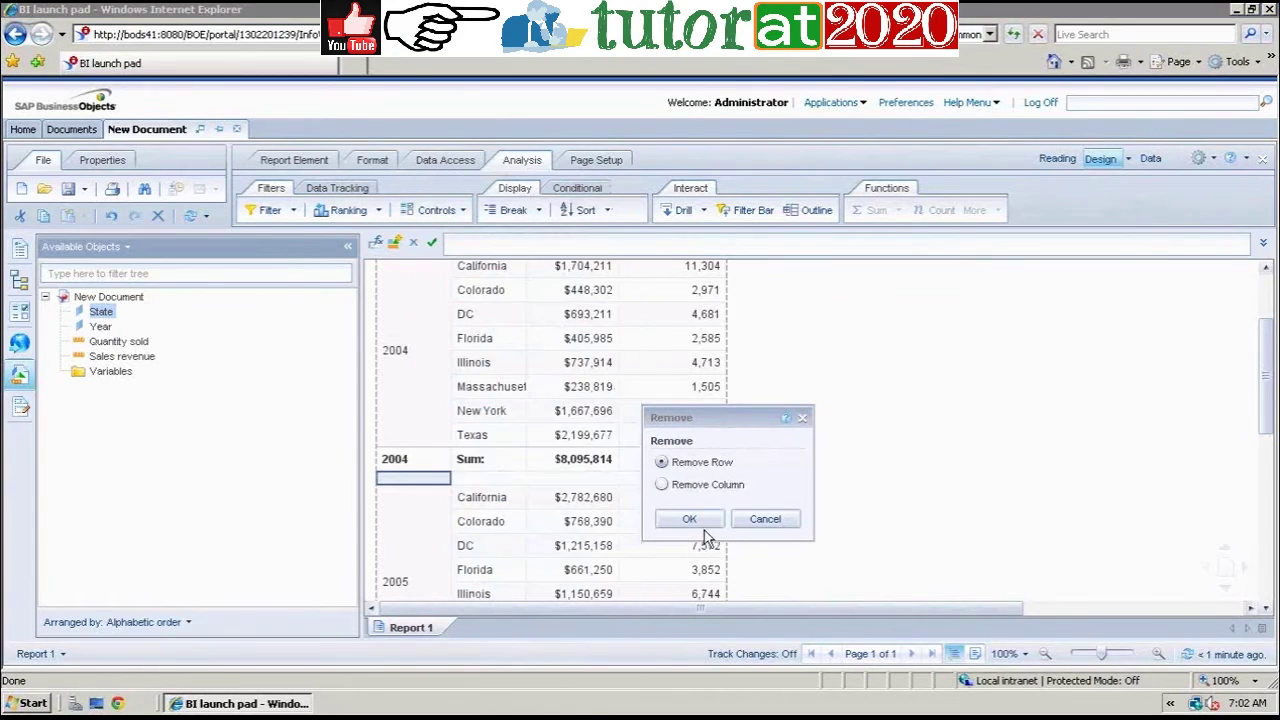
click(700, 519)
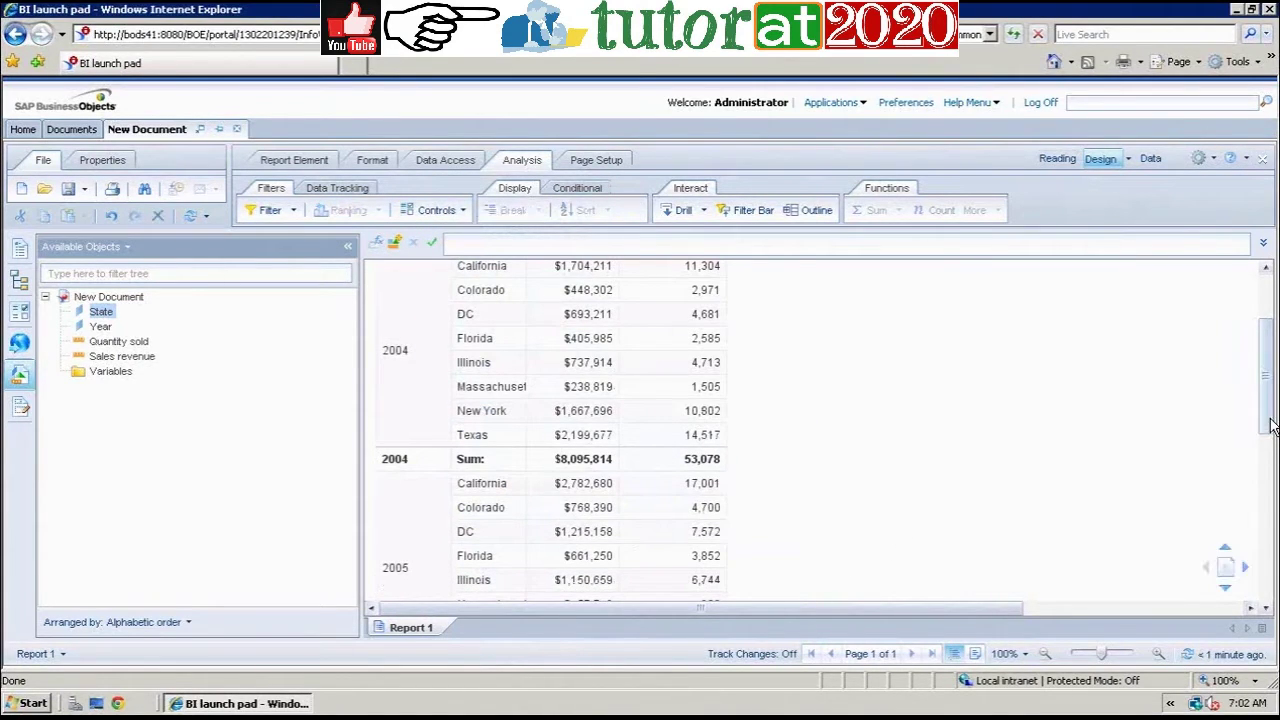
drag(1271, 425, 1245, 376)
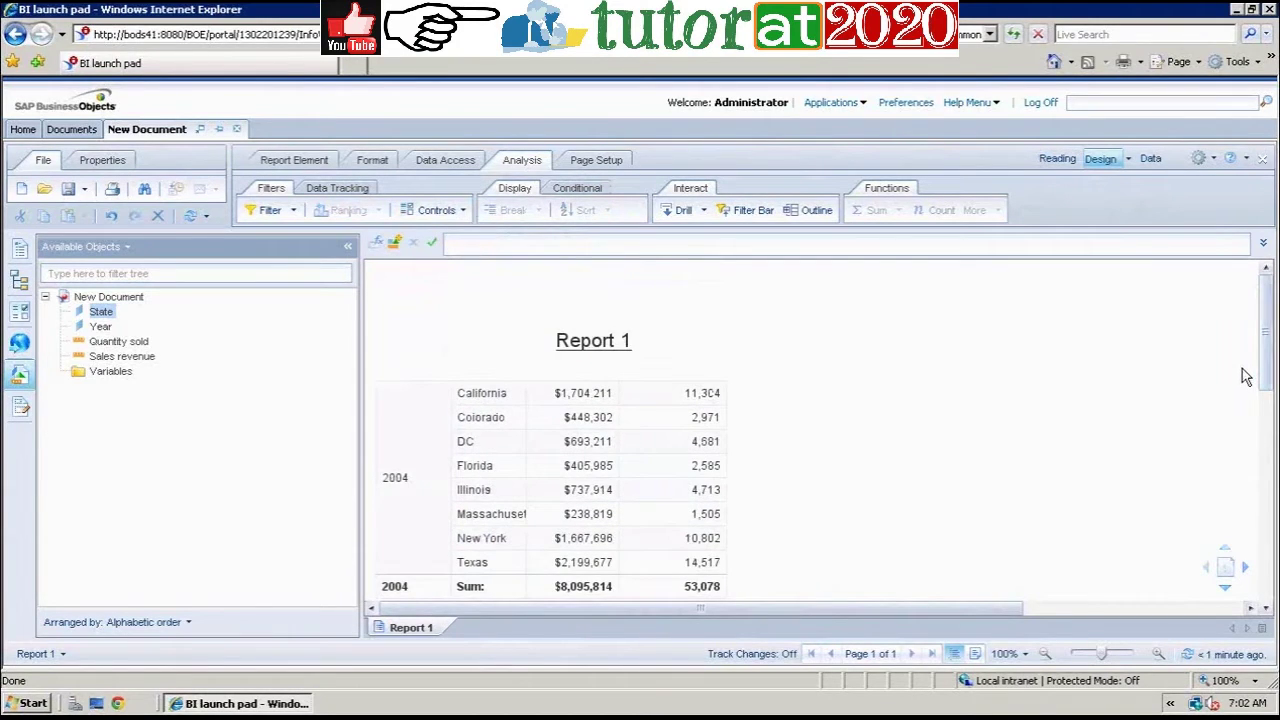
Step: Merge the 2004 and Sum: cells of the 2004 total row, keeping the first cell's content
click(488, 588)
click(425, 595)
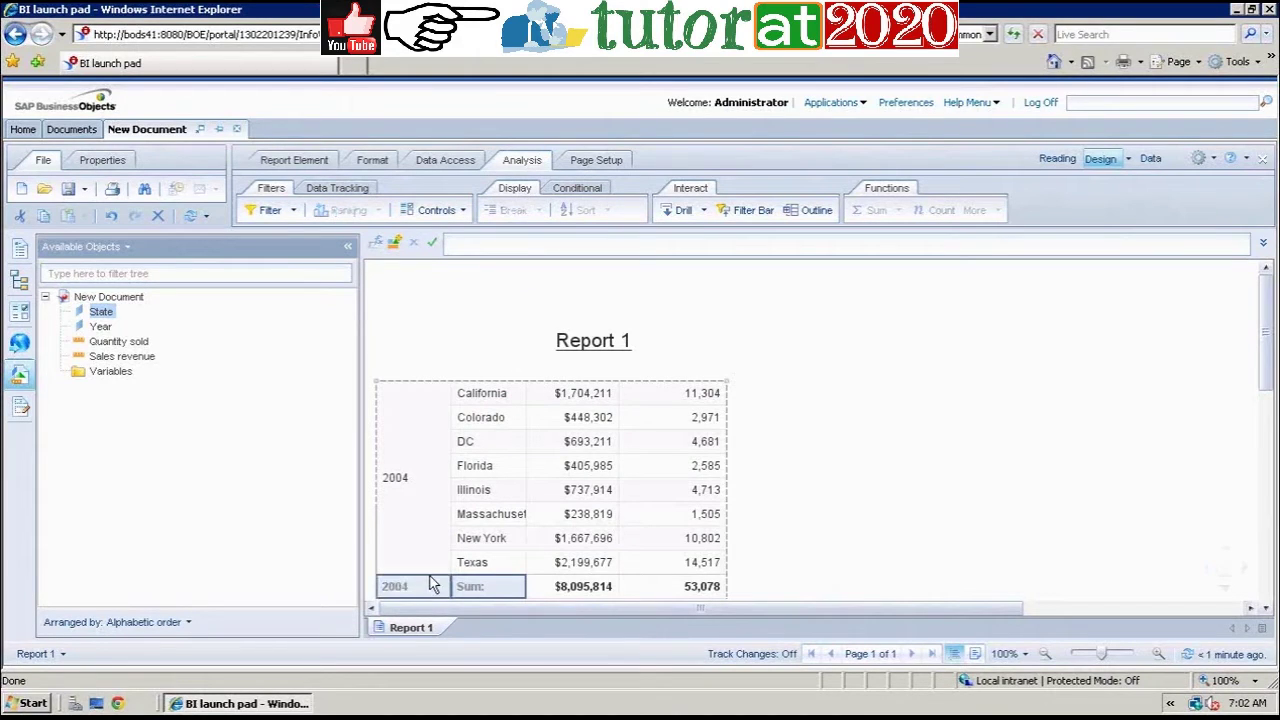
right_click(430, 588)
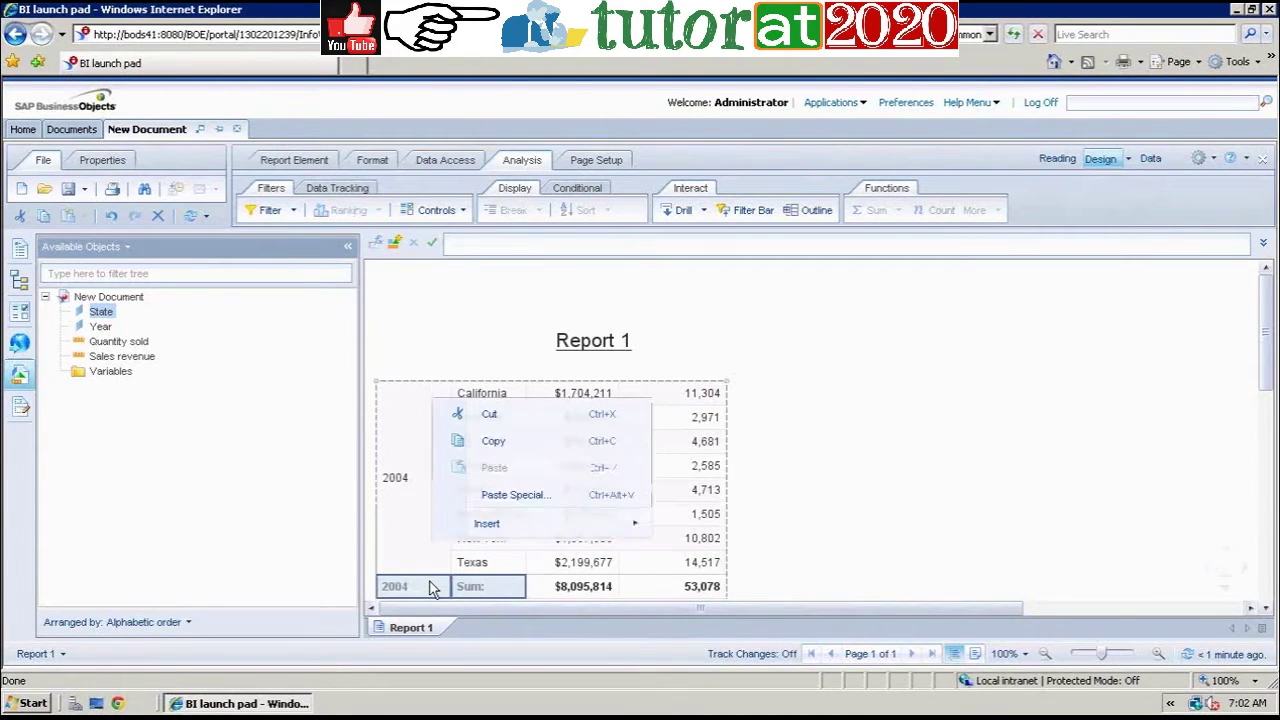
click(511, 580)
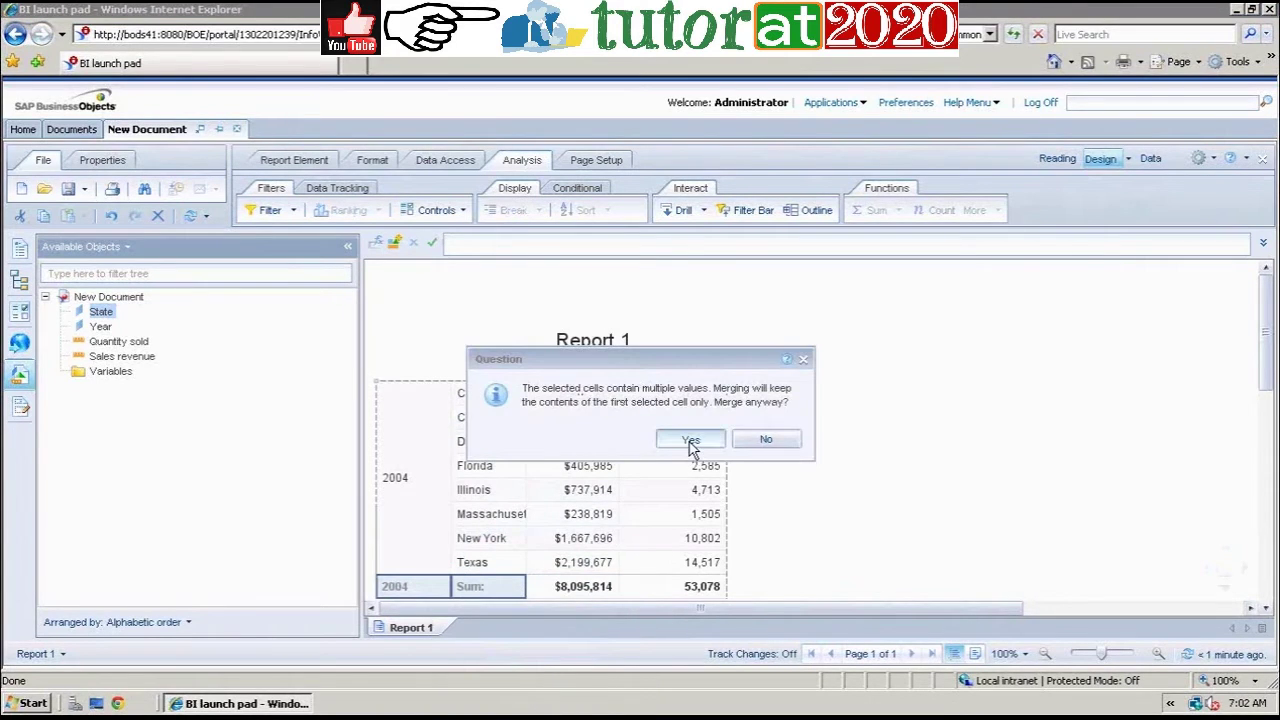
click(689, 440)
Step: Change the merged total-row label text to 'Total'
click(477, 590)
drag(510, 236, 396, 255)
text(Total)
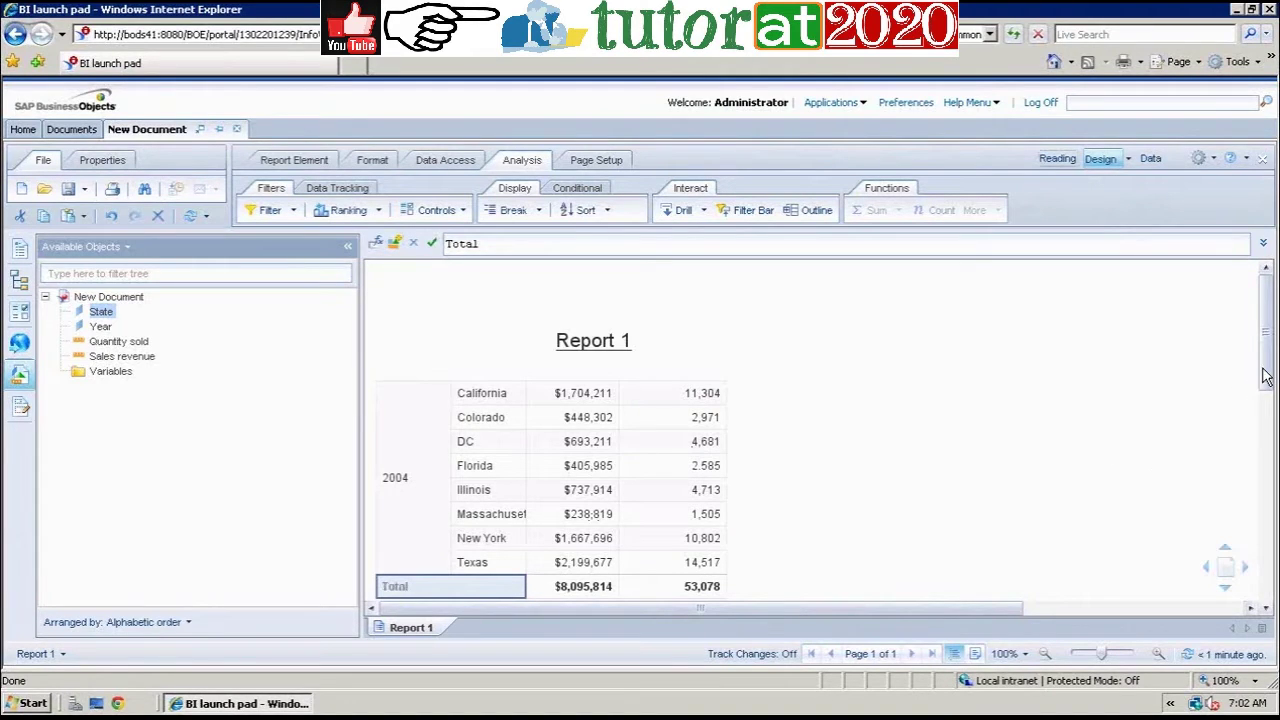
drag(1265, 376, 1265, 403)
click(622, 426)
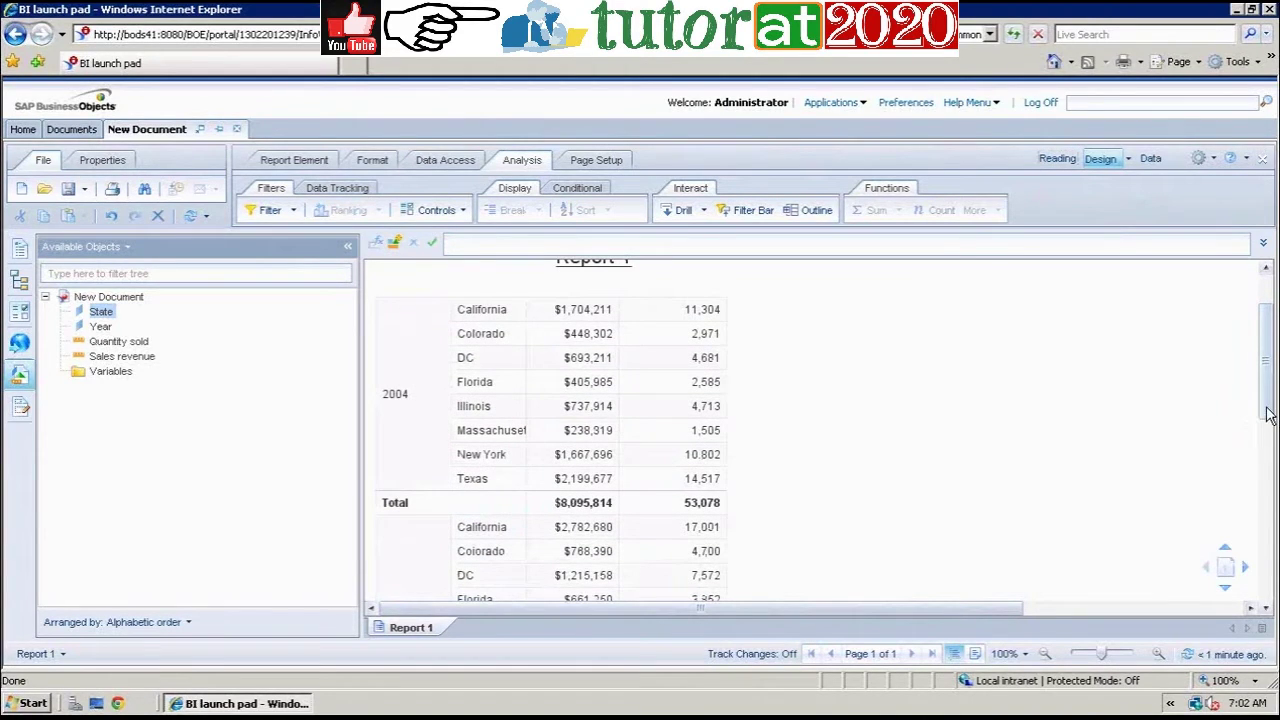
drag(1267, 415, 1268, 484)
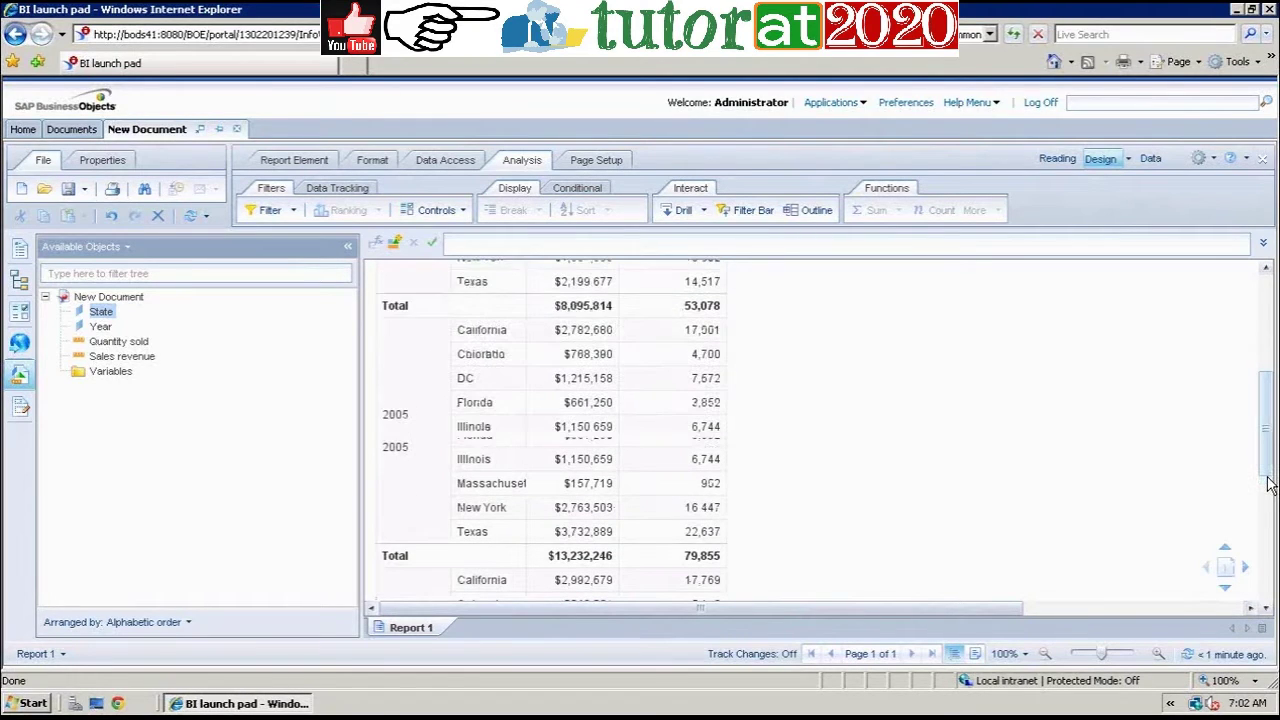
drag(1270, 484, 1262, 300)
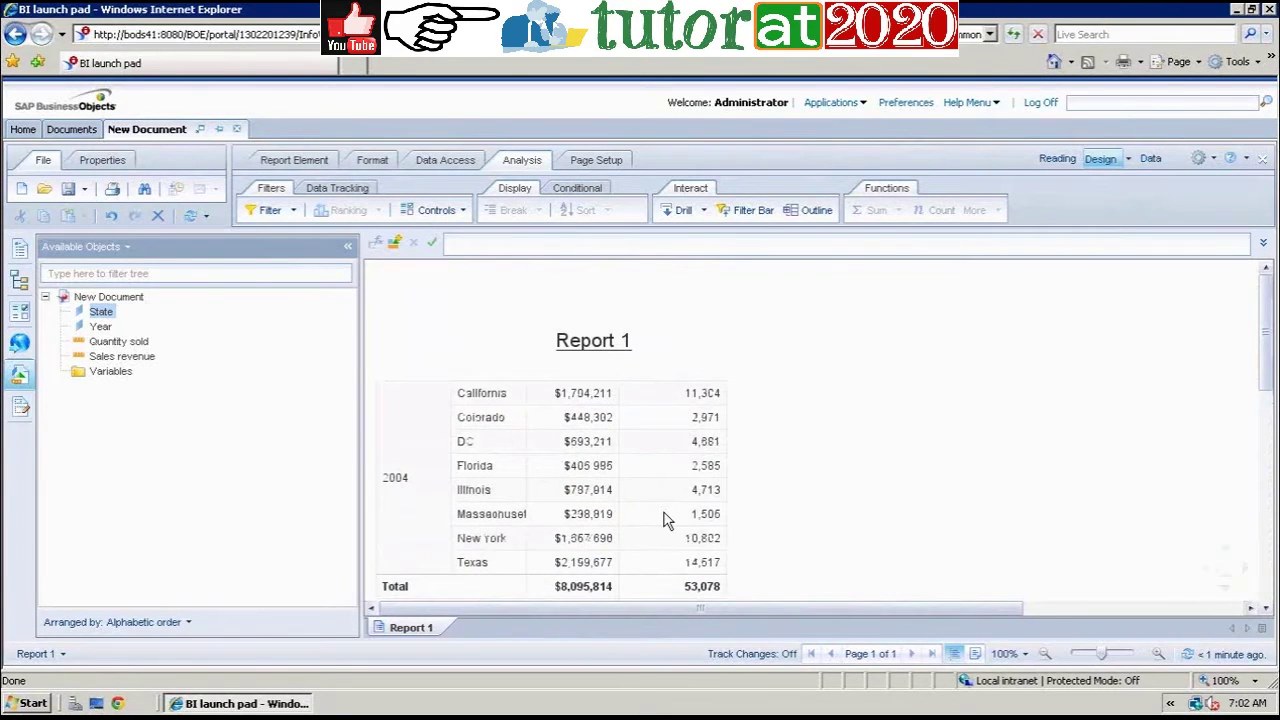
Step: Drag the =ReportName() Report 1 title cell up into the page header area
click(583, 470)
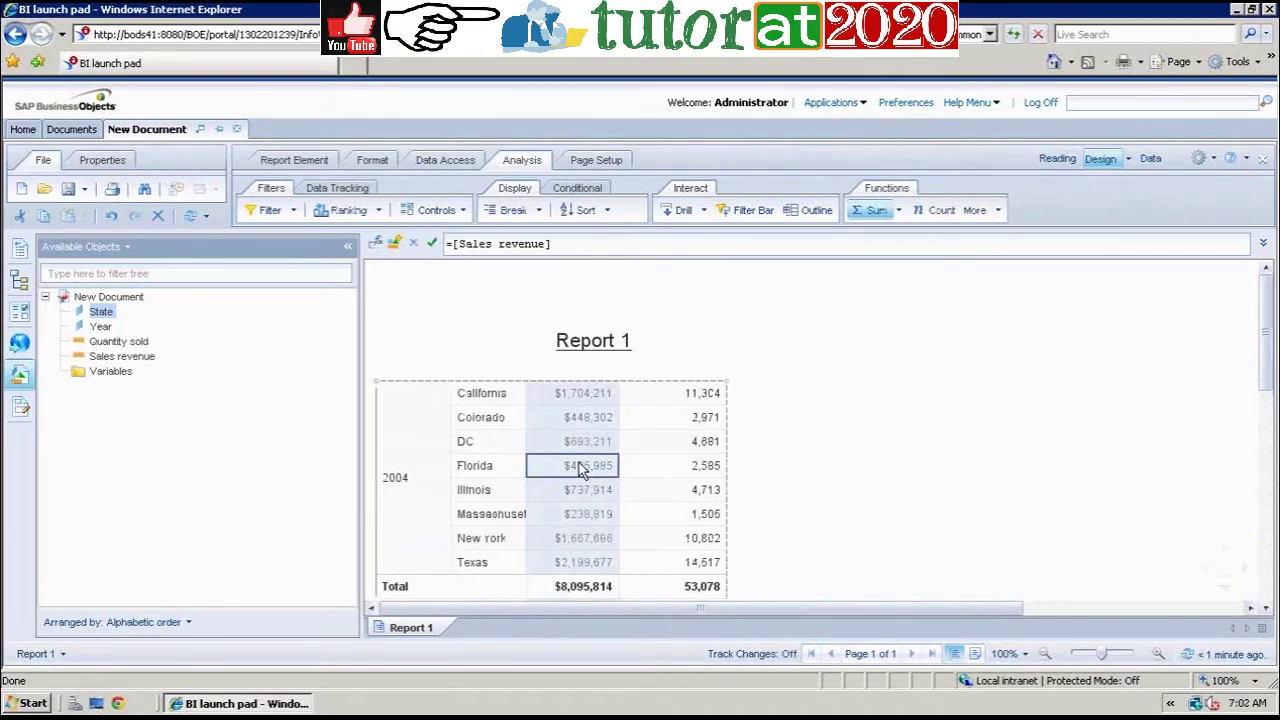
click(1036, 495)
click(710, 345)
drag(700, 334, 937, 298)
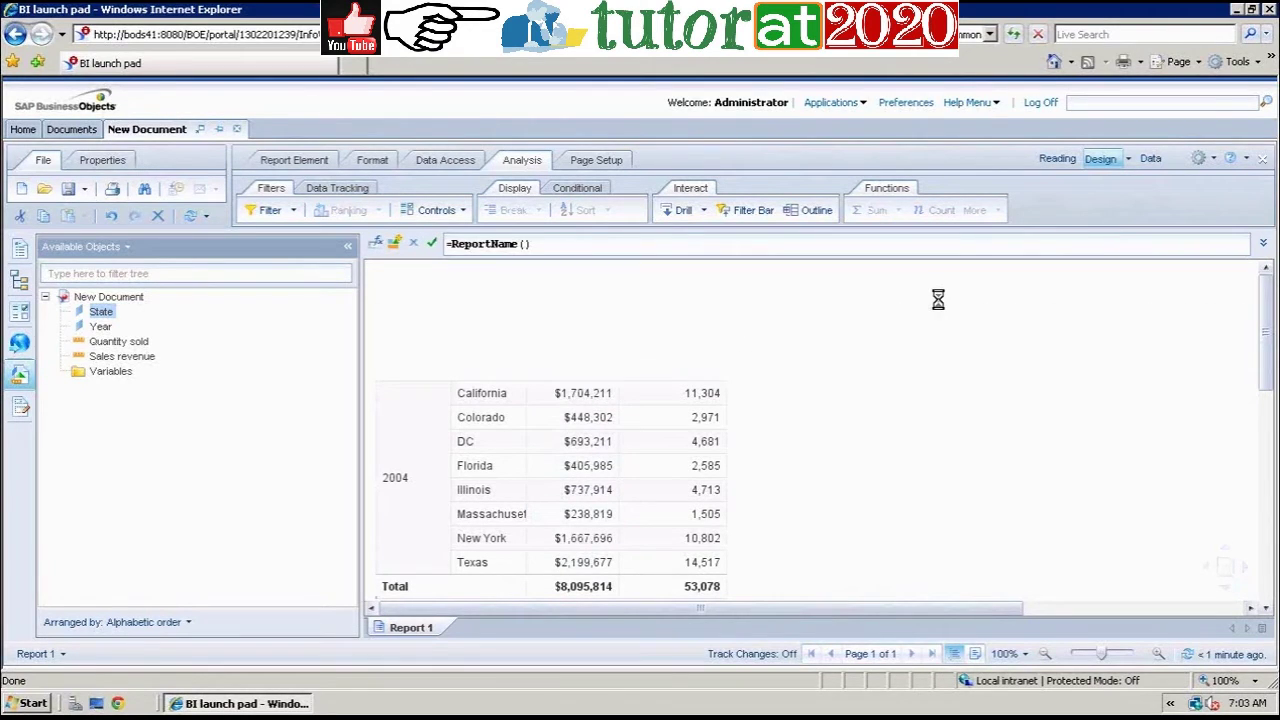
click(628, 382)
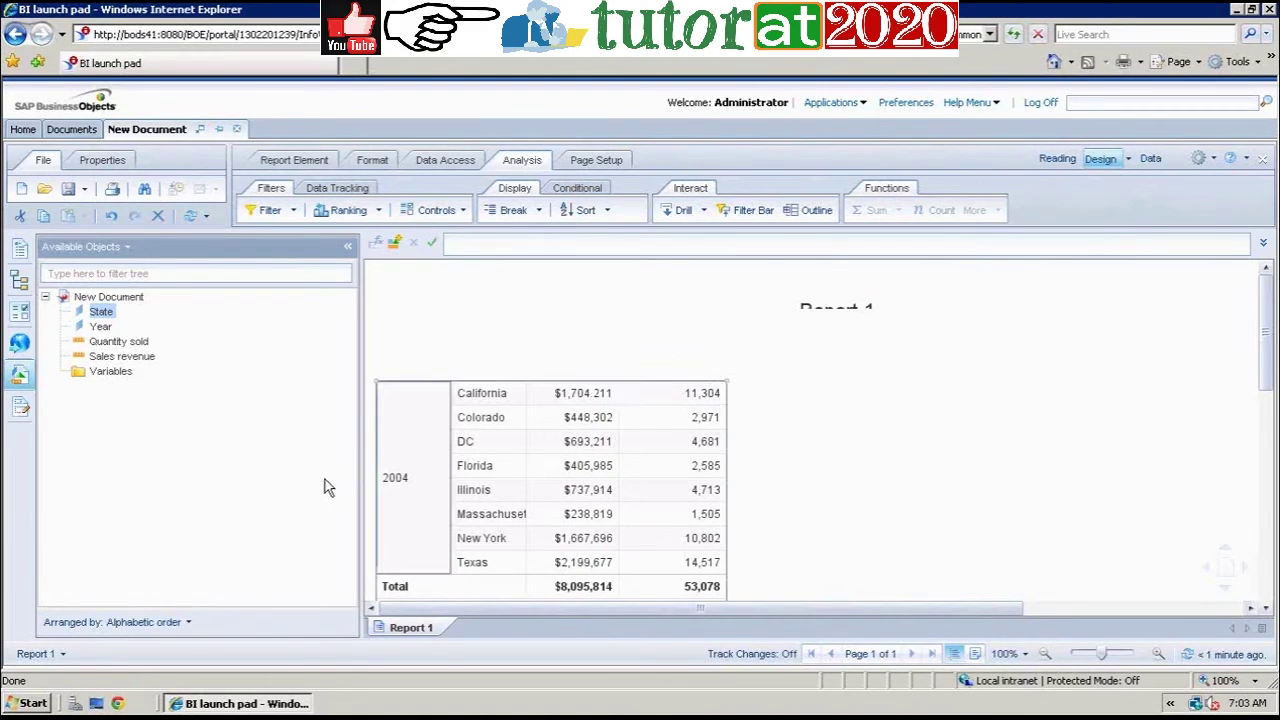
click(433, 451)
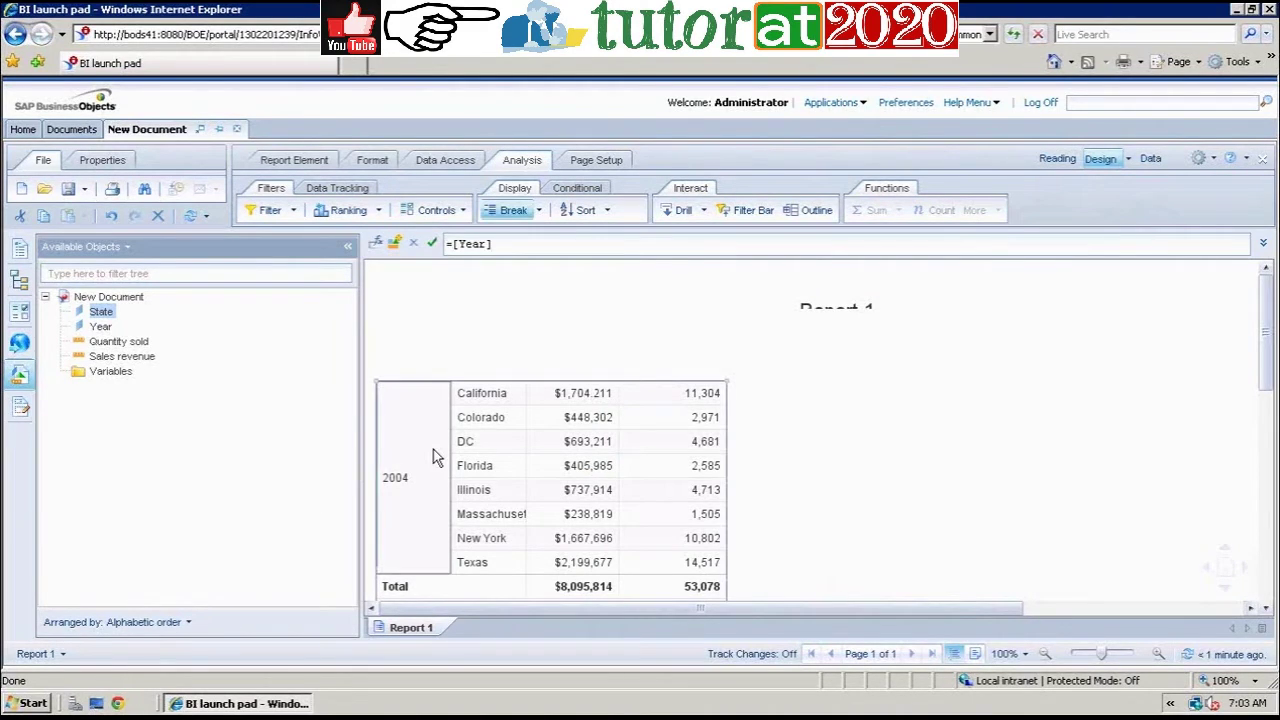
click(539, 211)
click(548, 320)
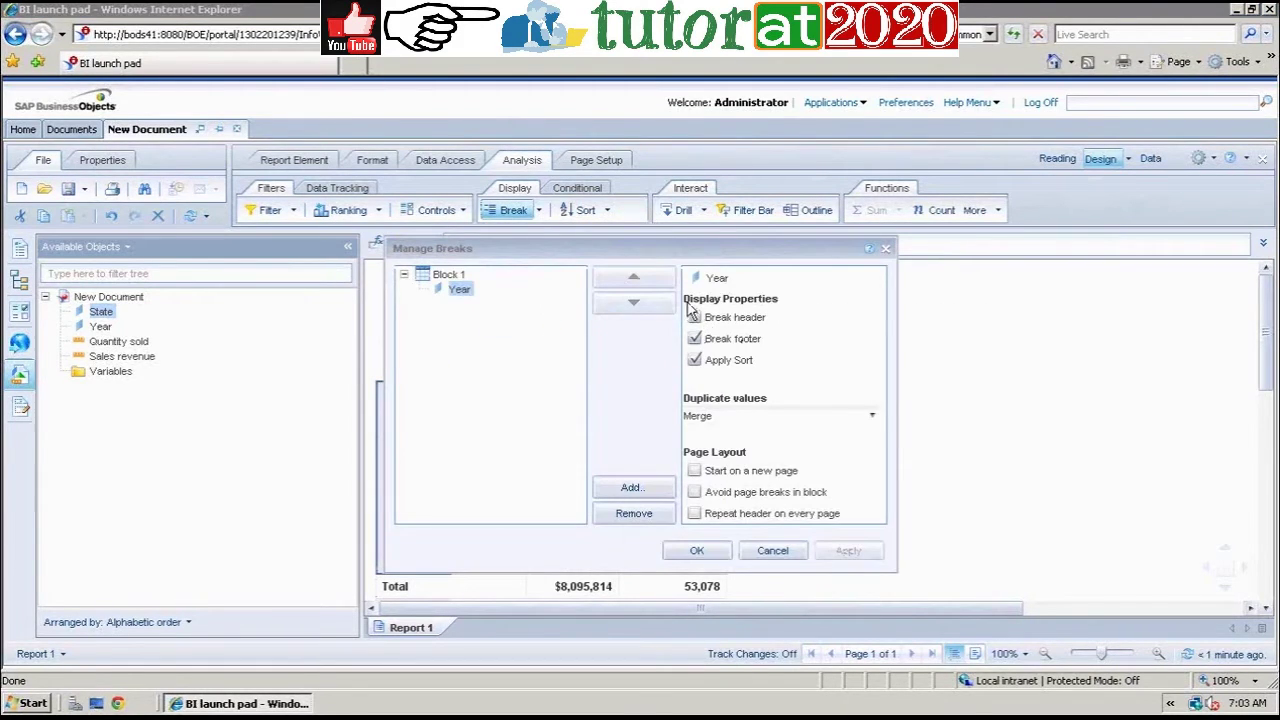
click(768, 550)
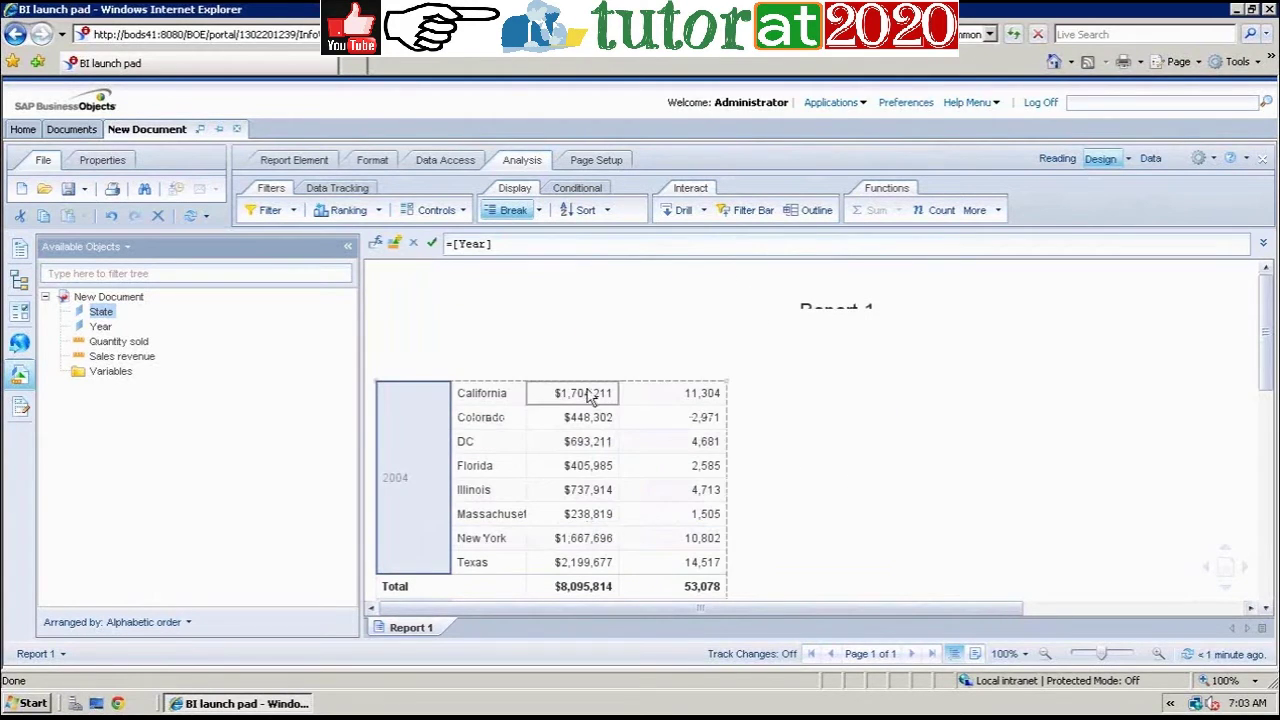
click(696, 392)
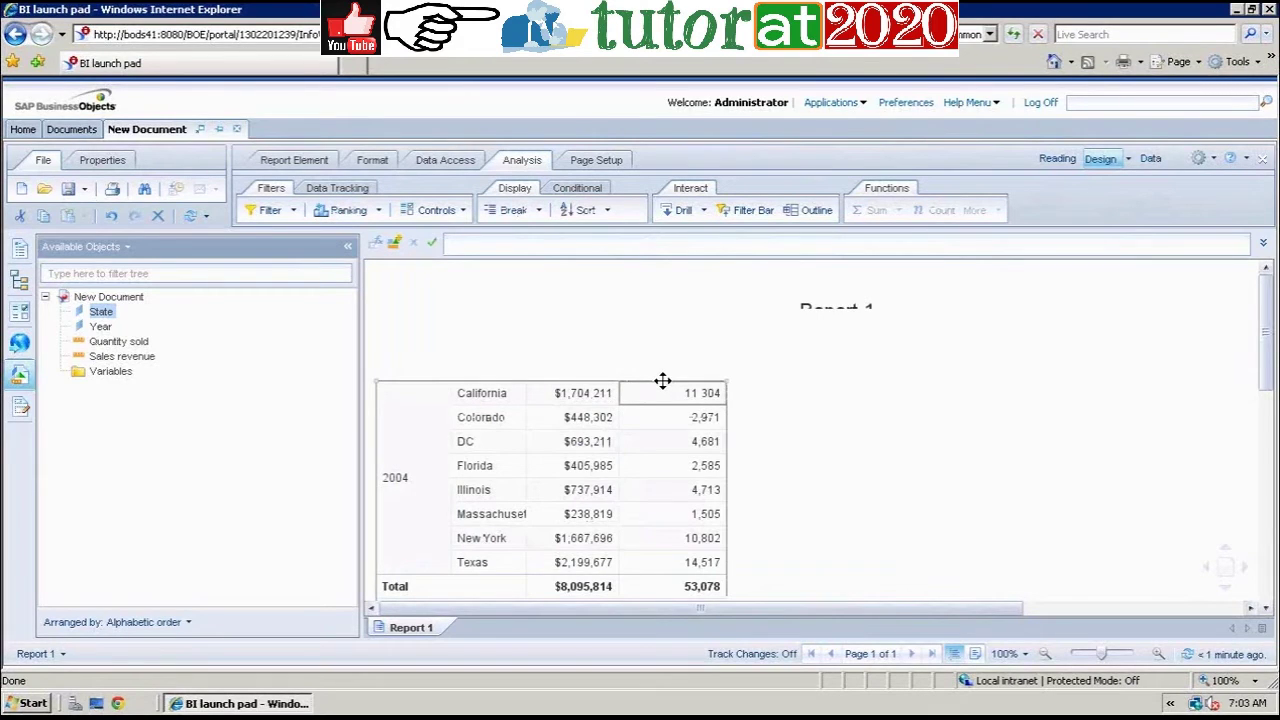
click(427, 413)
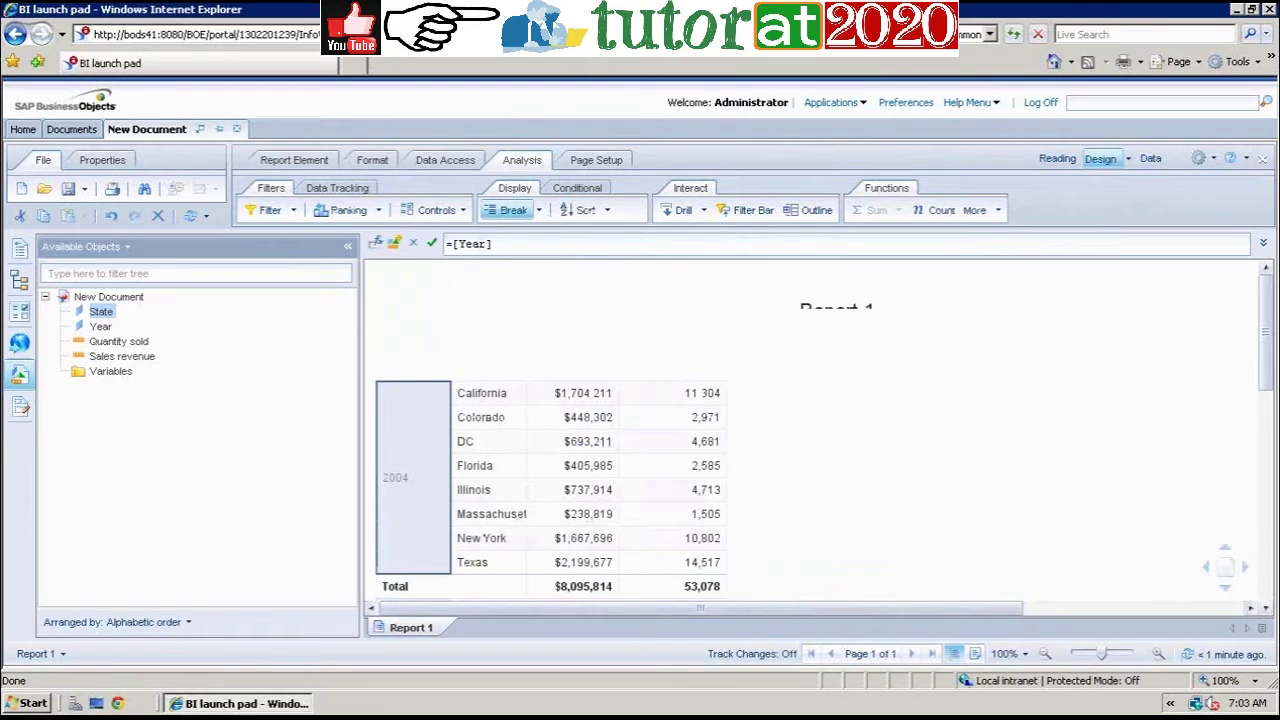
drag(1267, 360, 1267, 400)
click(659, 378)
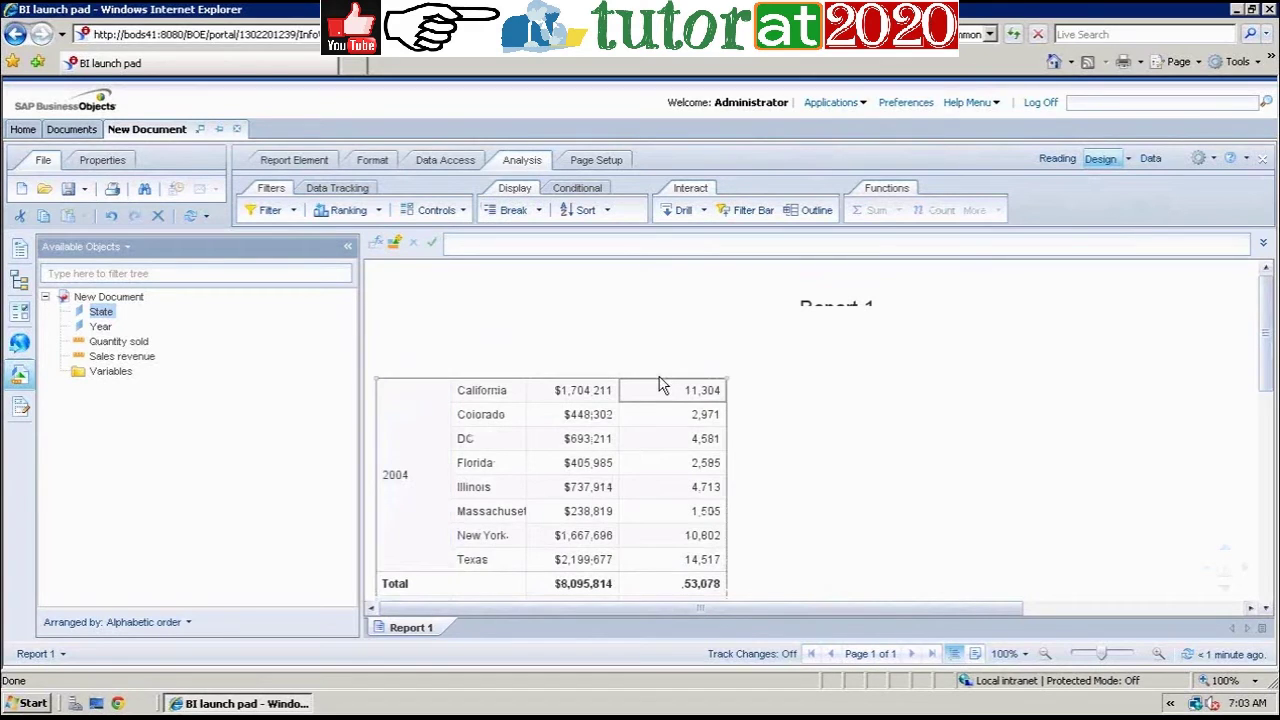
Step: Enable Show table headers in Format Table to display Year, State, Sales revenue and Quantity sold headers
right_click(659, 385)
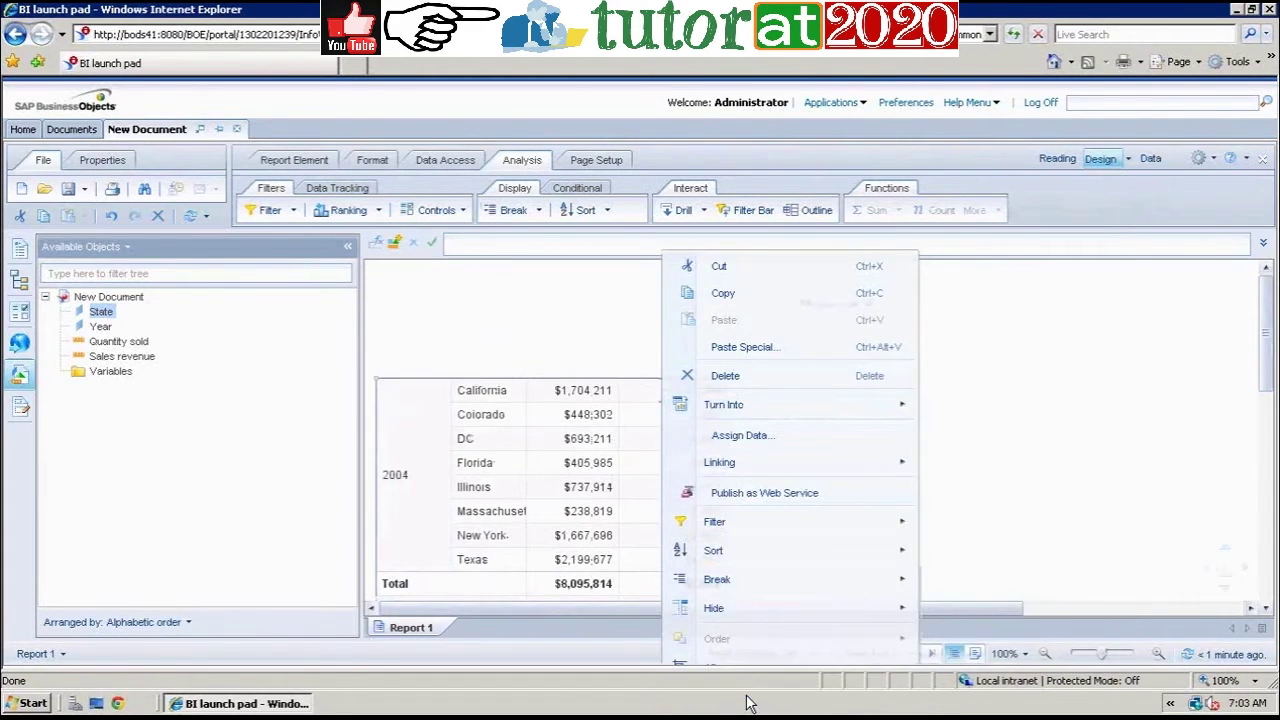
click(745, 697)
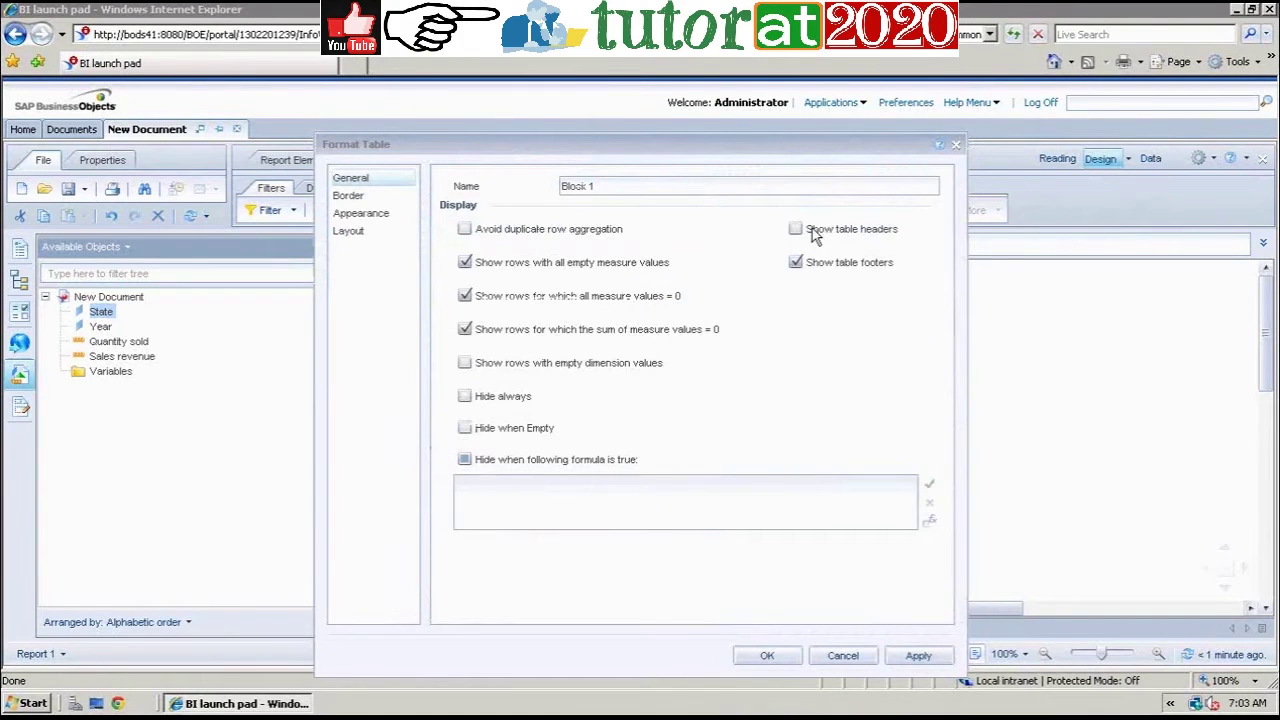
drag(764, 144, 720, 89)
click(752, 175)
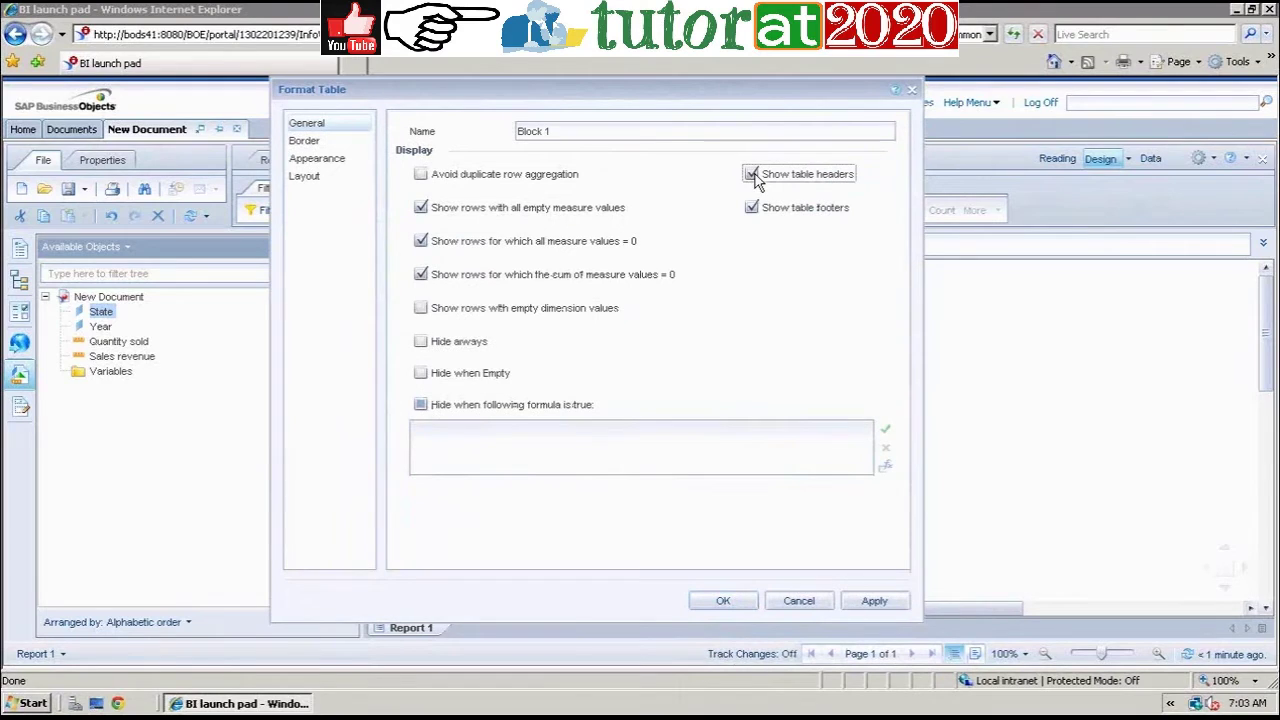
click(725, 601)
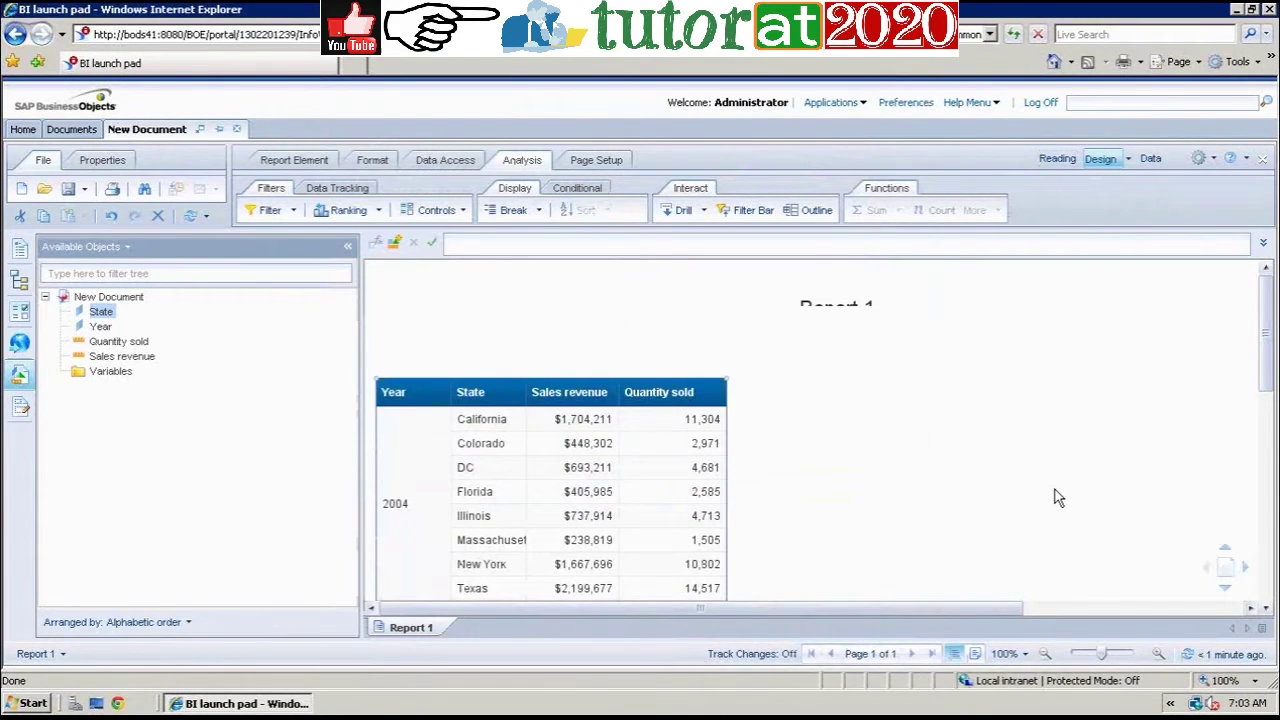
drag(1265, 370, 1268, 560)
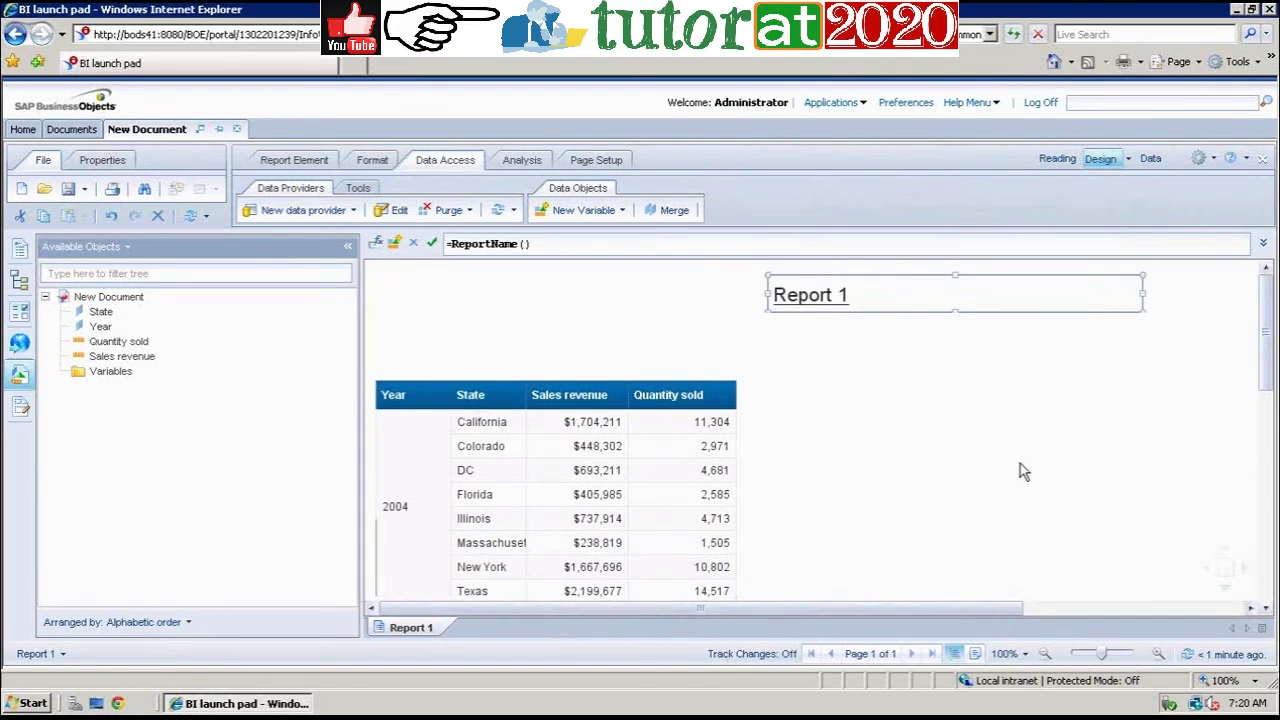
drag(1263, 350, 1268, 290)
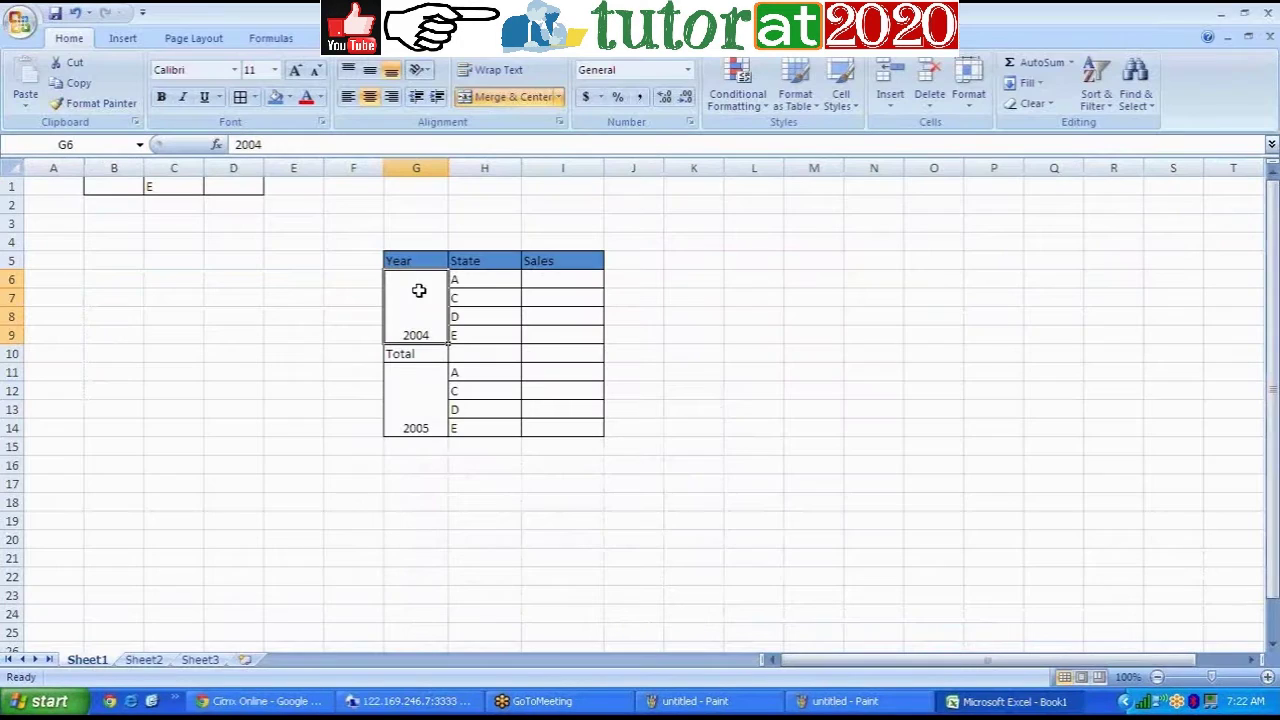
Step: Widen Excel's State column H, then switch back to the remote Web Intelligence session
drag(523, 172, 554, 174)
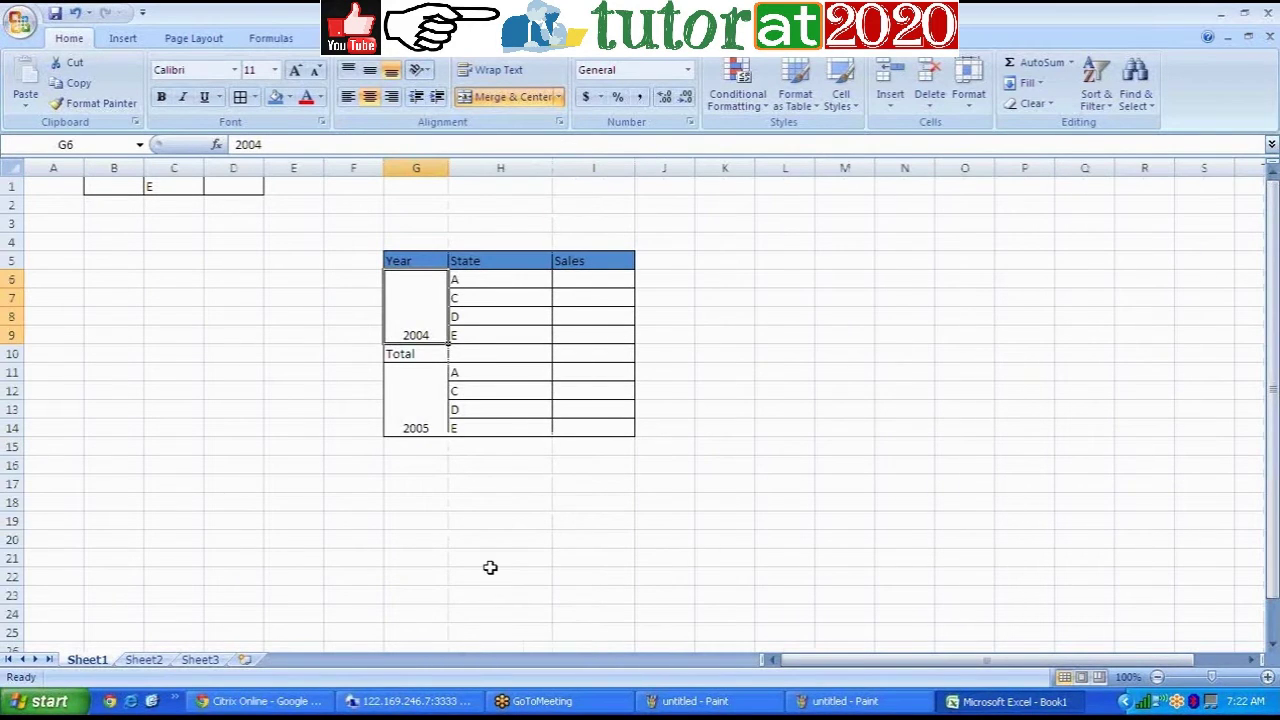
click(988, 703)
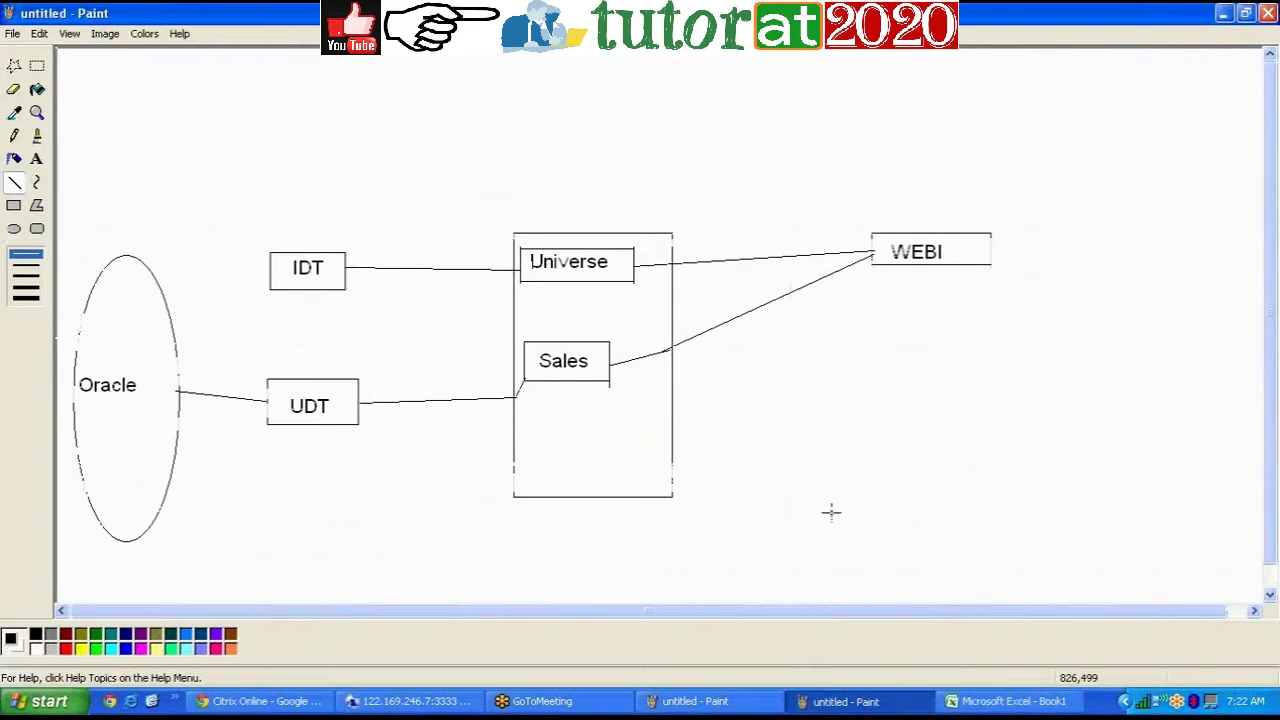
click(410, 701)
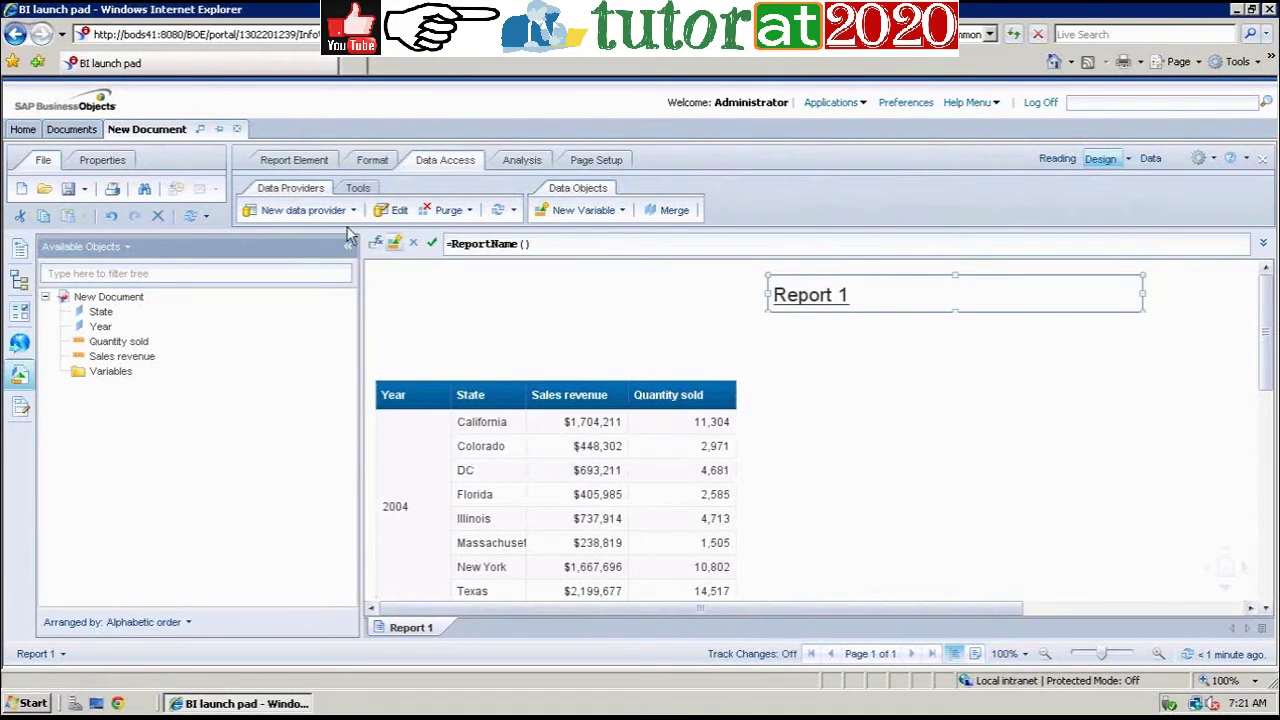
Step: Insert a pie chart to the right of the Year/State table
click(304, 170)
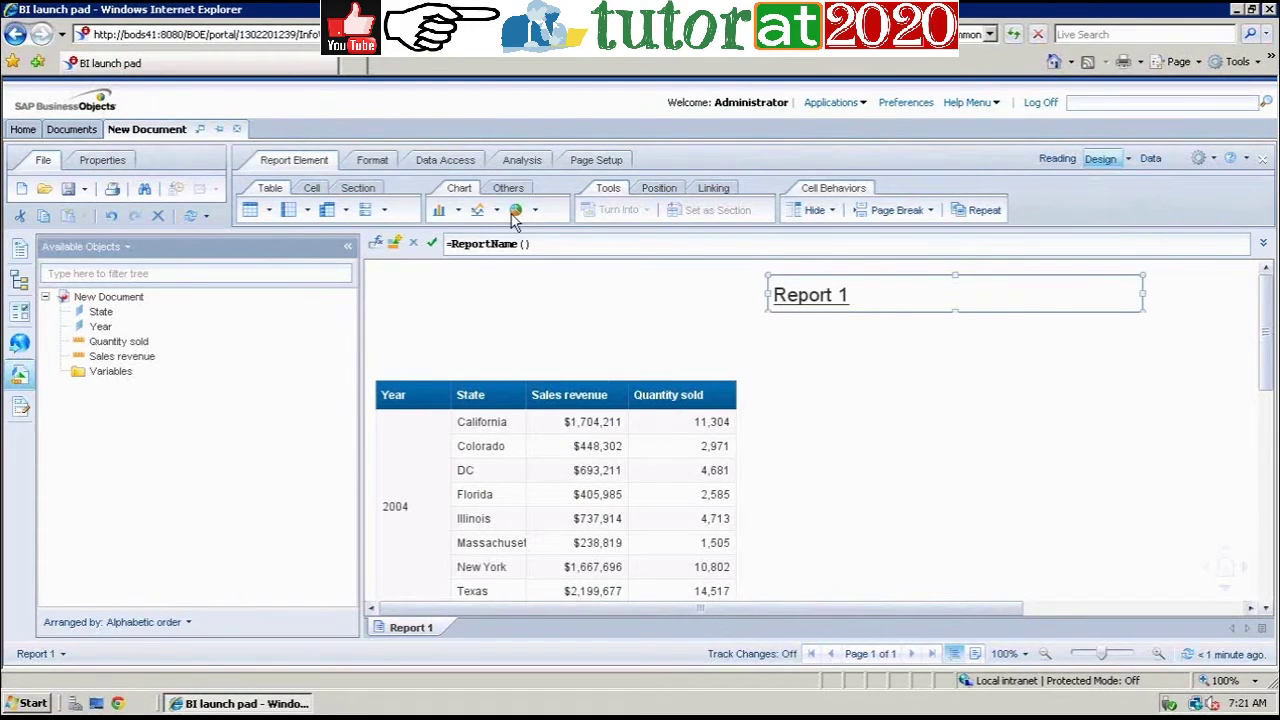
click(517, 211)
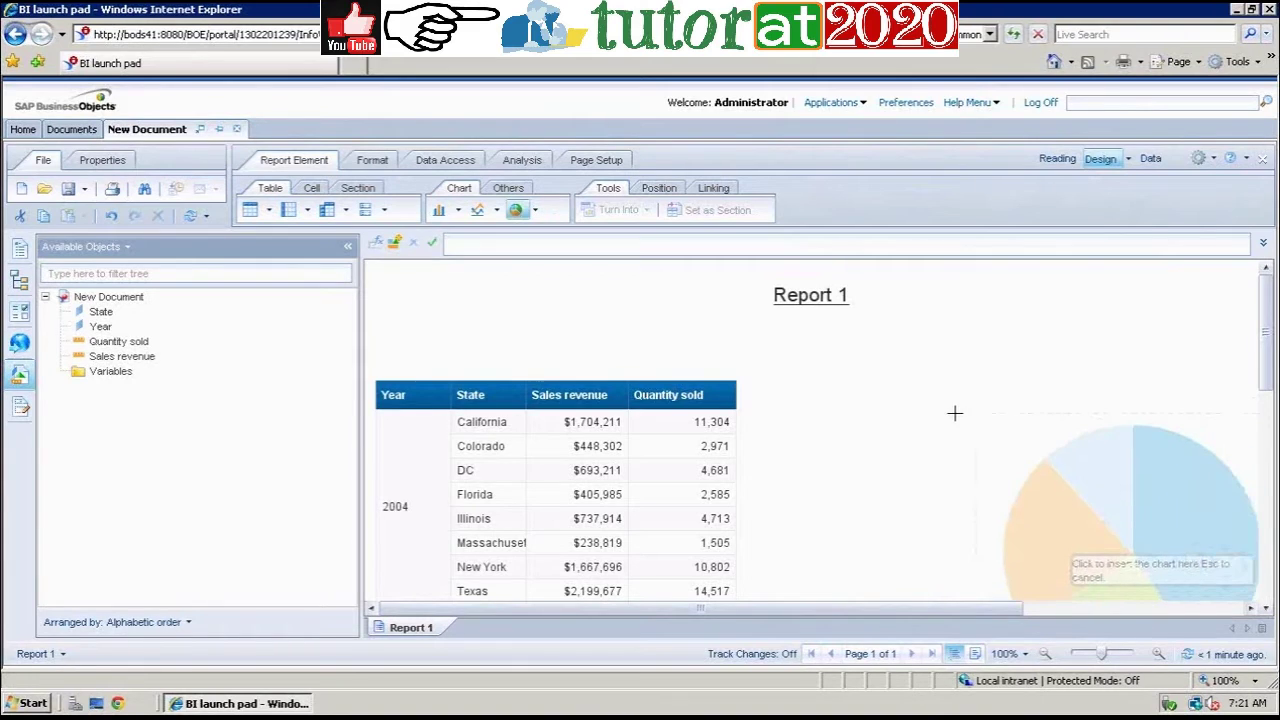
click(828, 388)
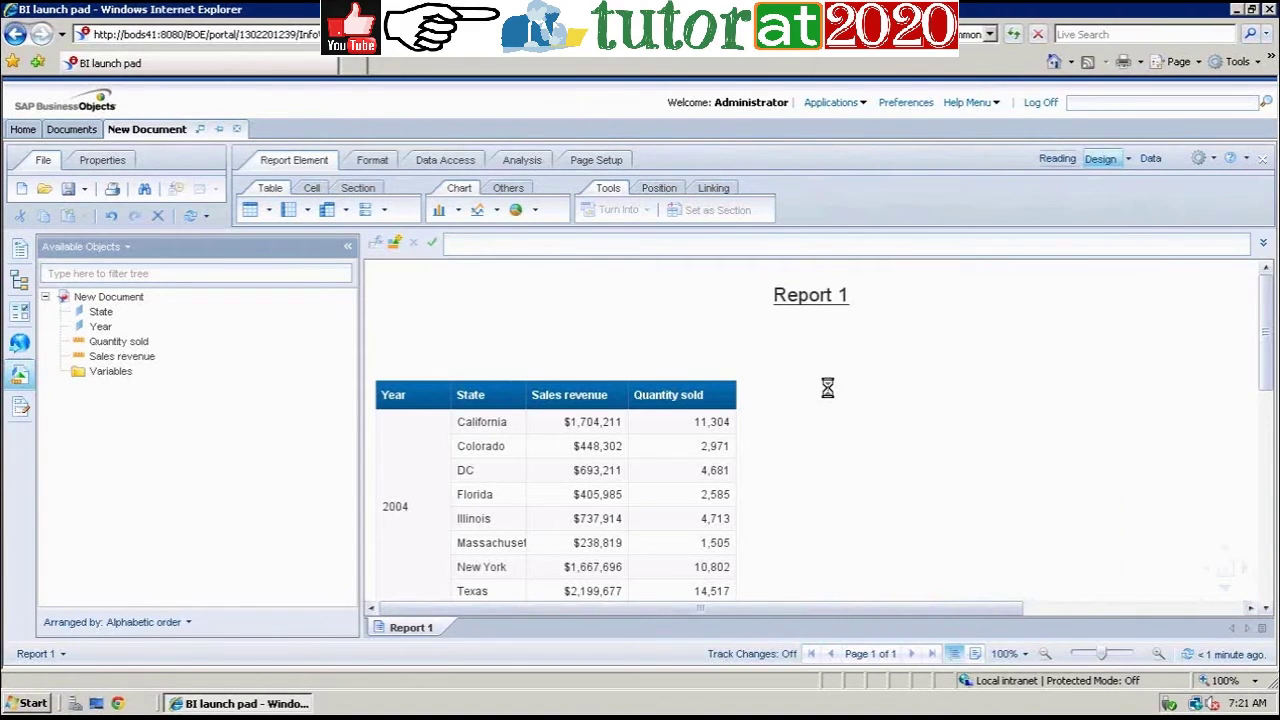
Step: Drop State onto the pie chart as its slice dimension
click(1249, 609)
click(1249, 609)
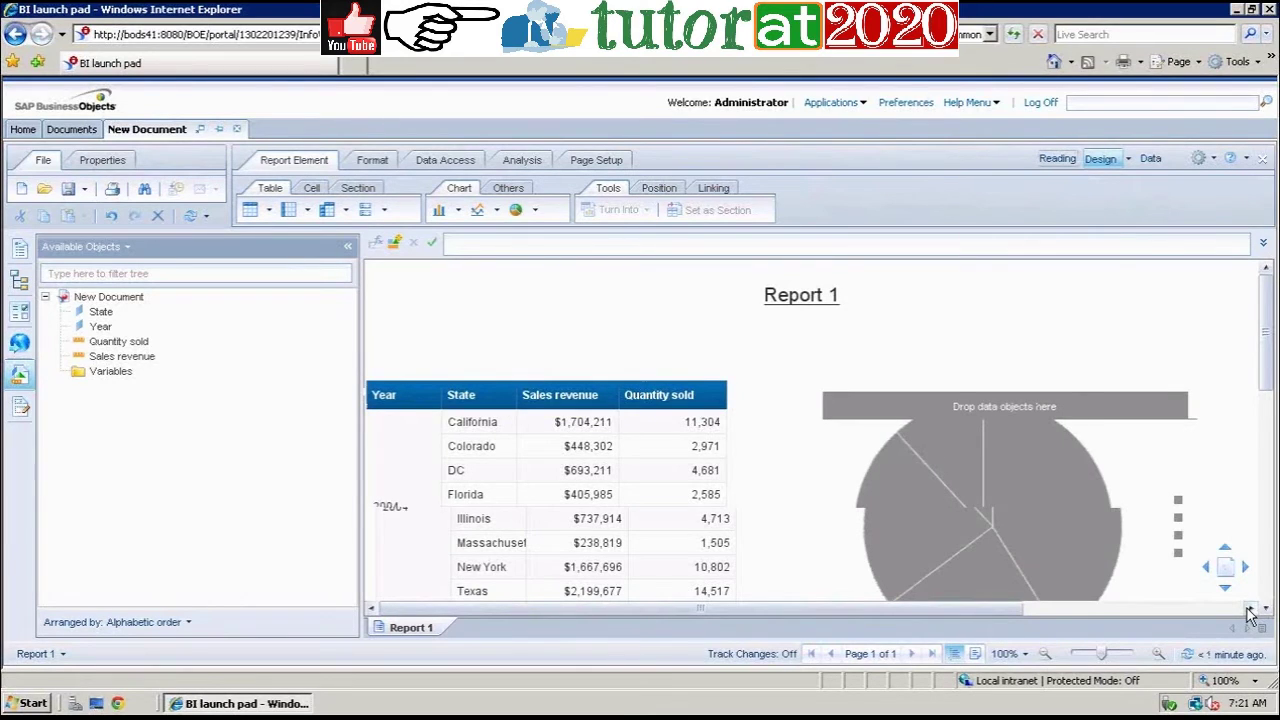
click(1249, 609)
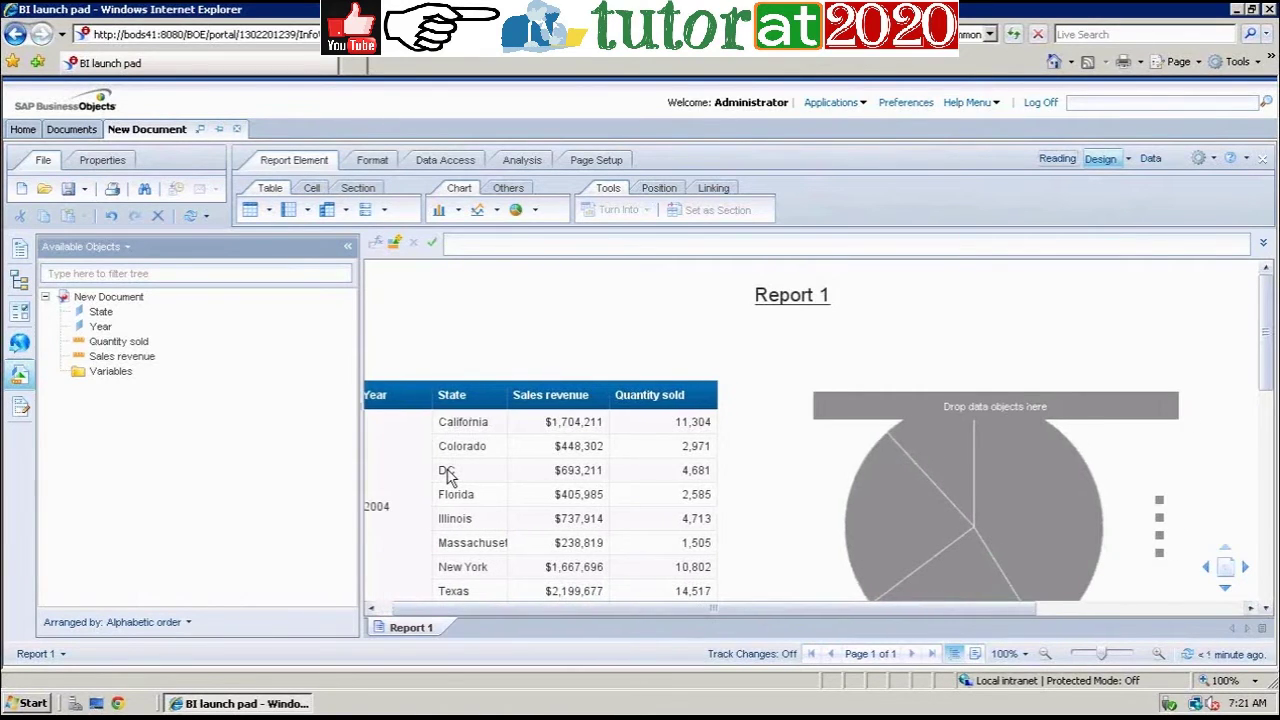
drag(100, 311, 978, 405)
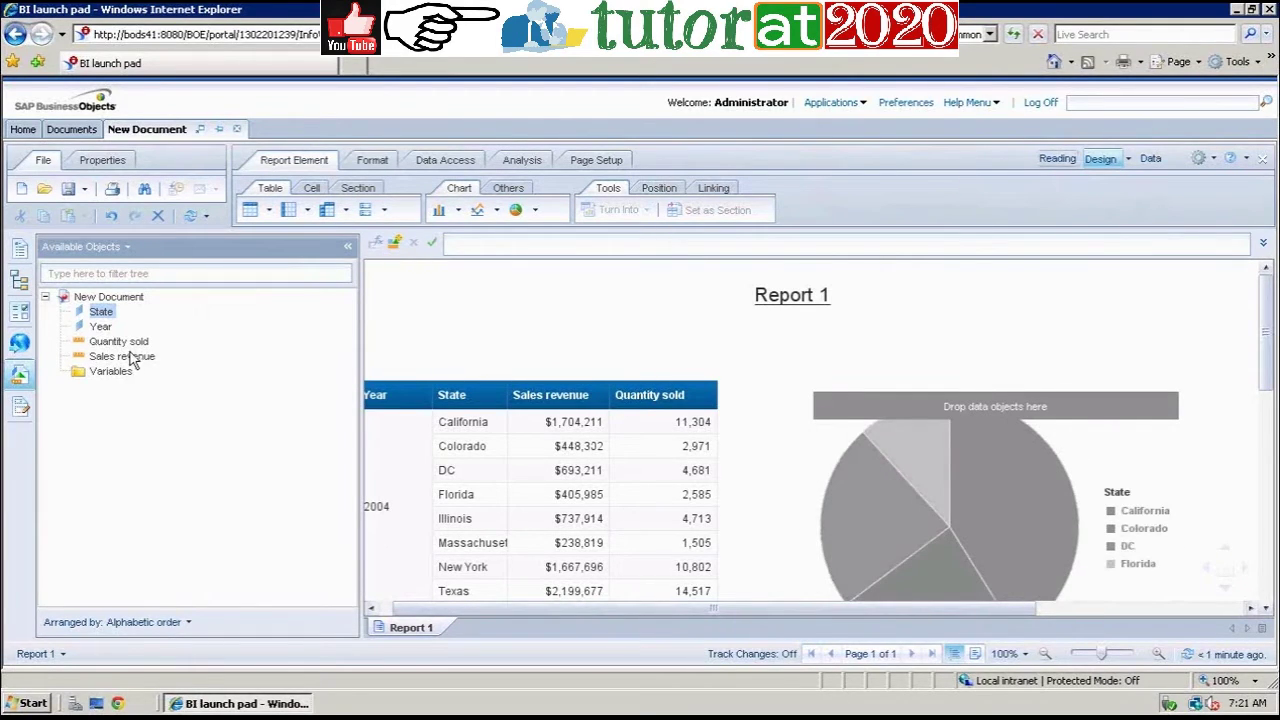
Step: Drop Sales revenue onto the pie chart as its value, then check the table and chart
drag(122, 357, 1030, 450)
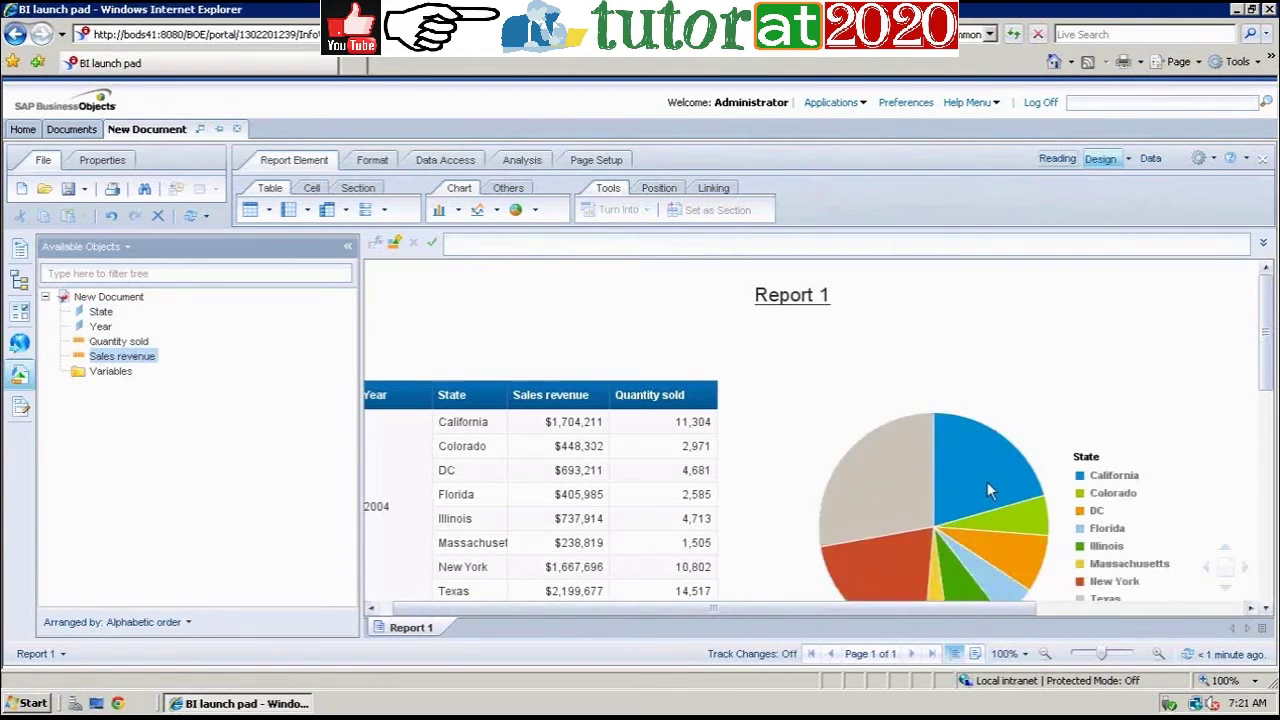
drag(1265, 347, 1267, 390)
mouse_move(890, 378)
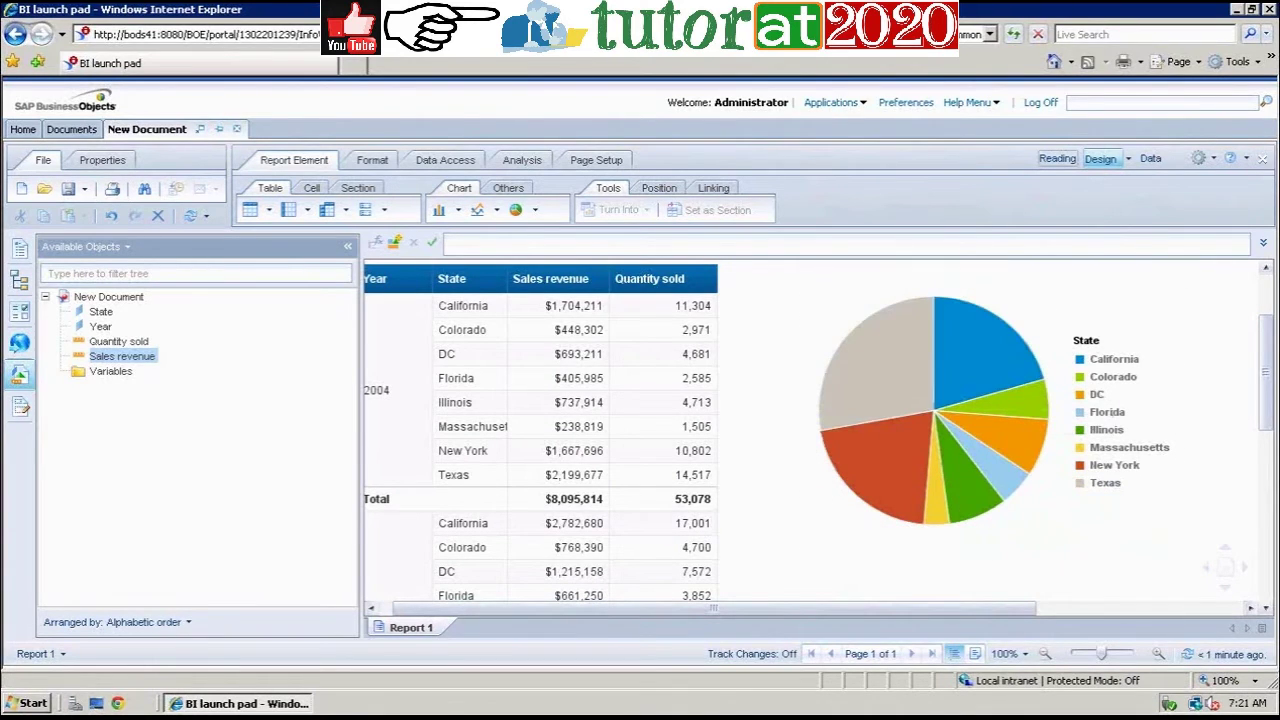
drag(1270, 351, 1270, 345)
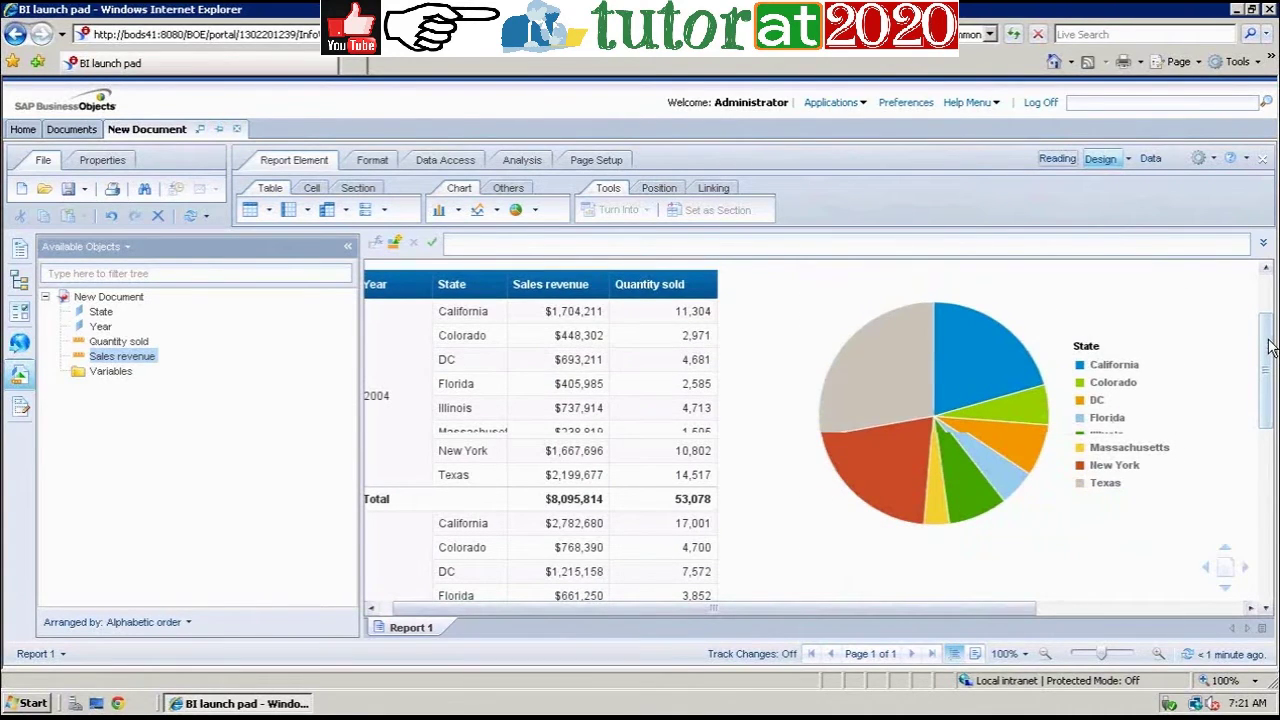
scroll(1270, 345, up, 2)
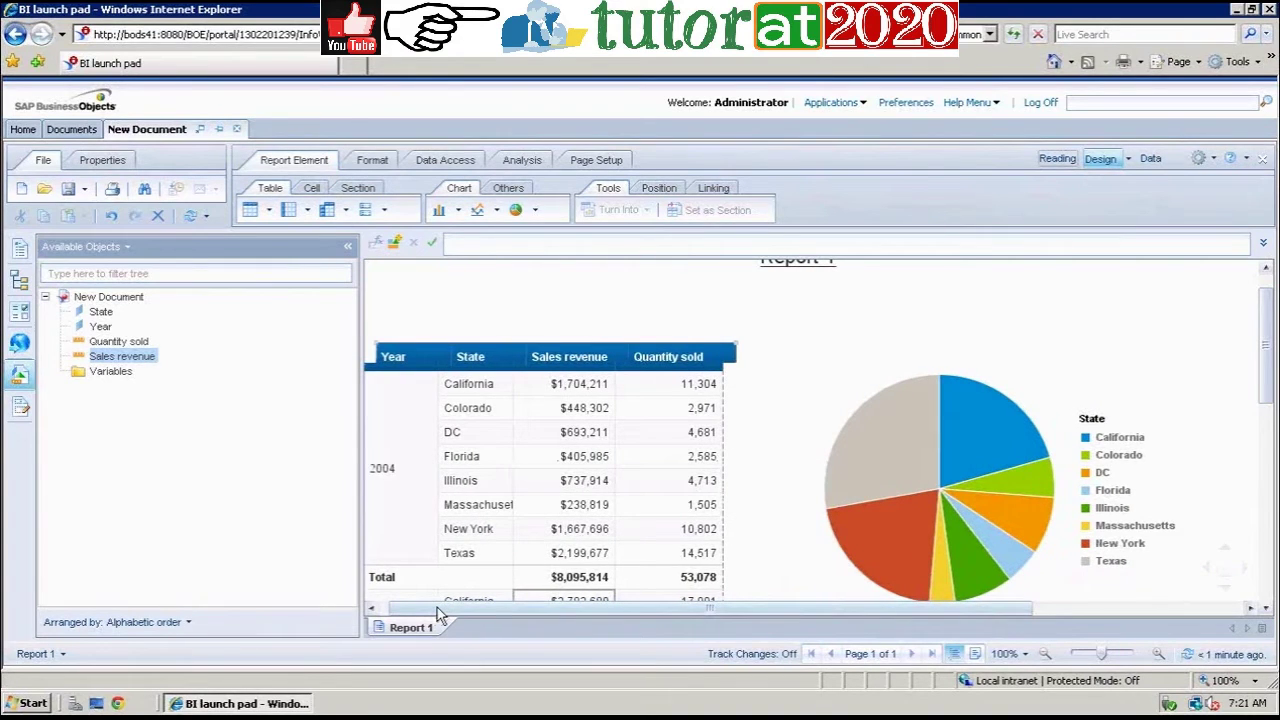
drag(437, 612, 425, 612)
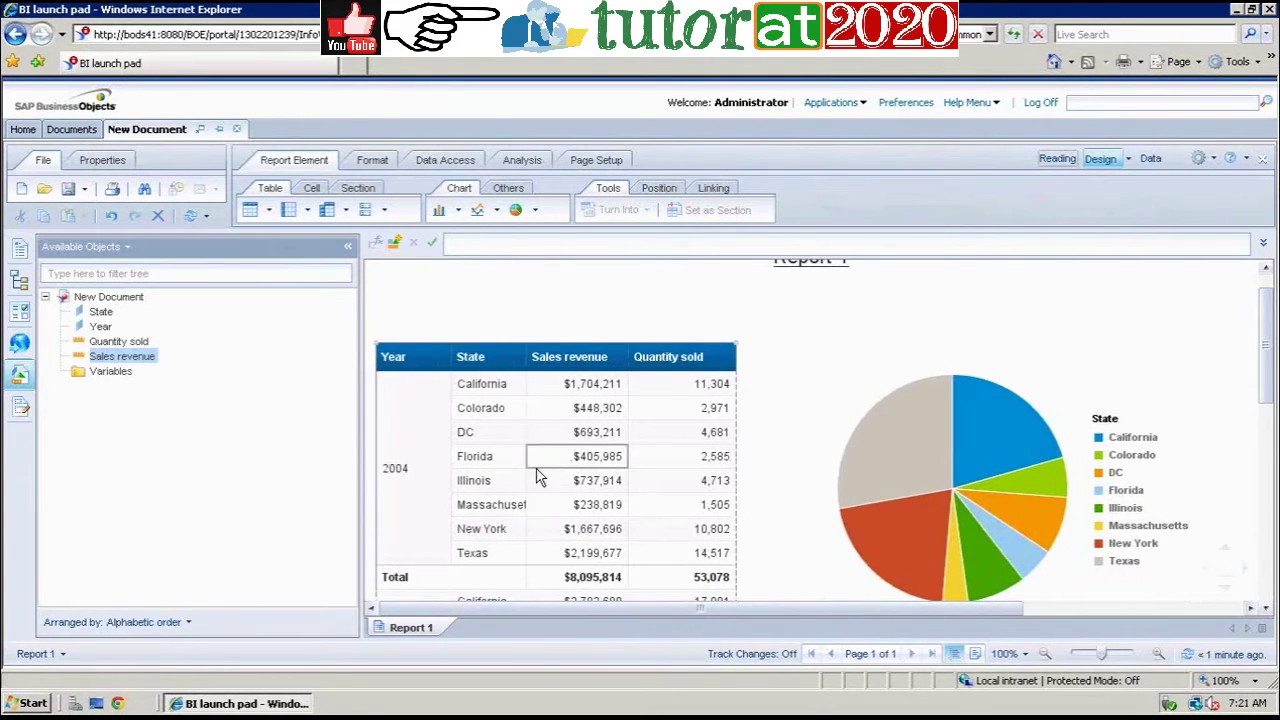
click(466, 343)
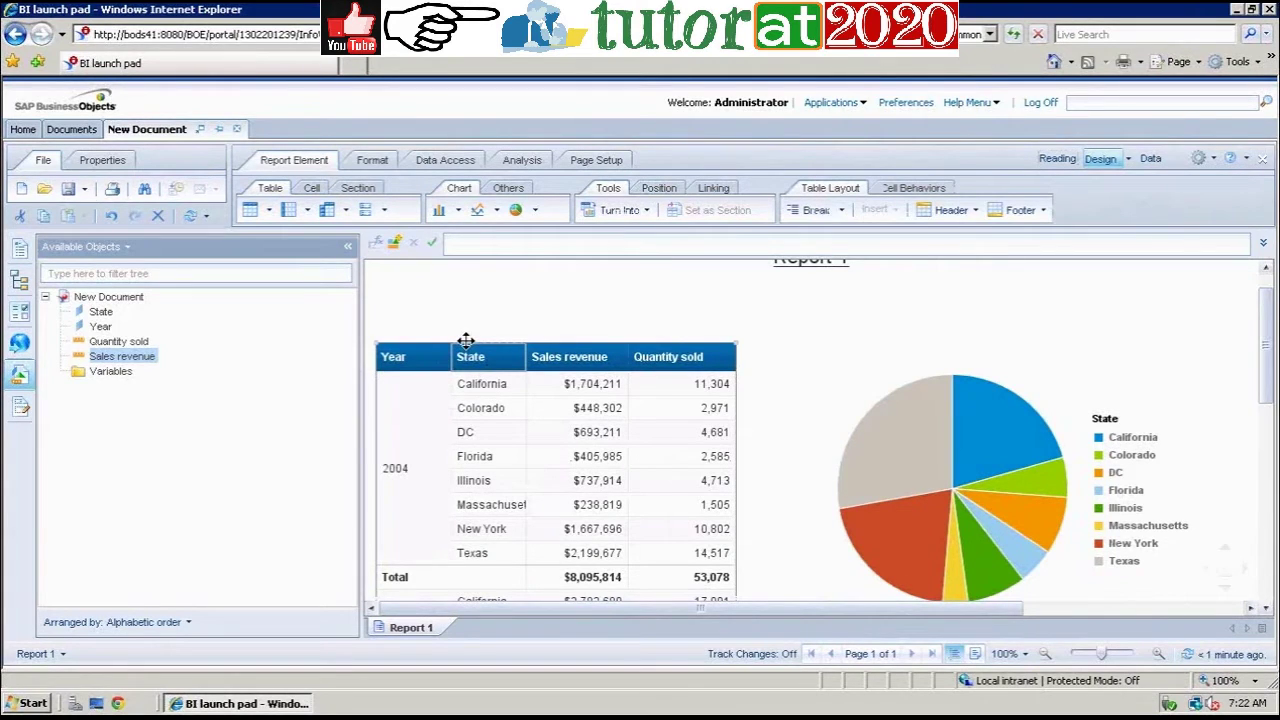
click(928, 458)
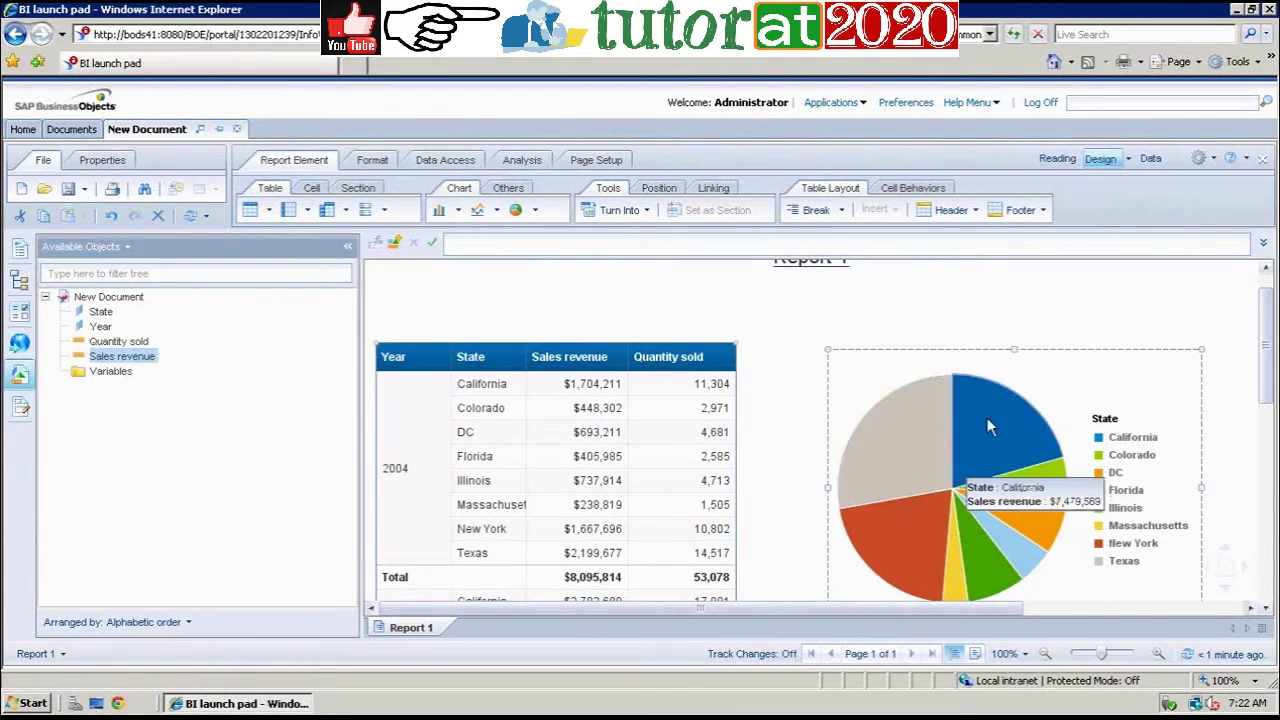
Step: Add a new blank Report 2 from the Report 1 tab's context menu
click(443, 634)
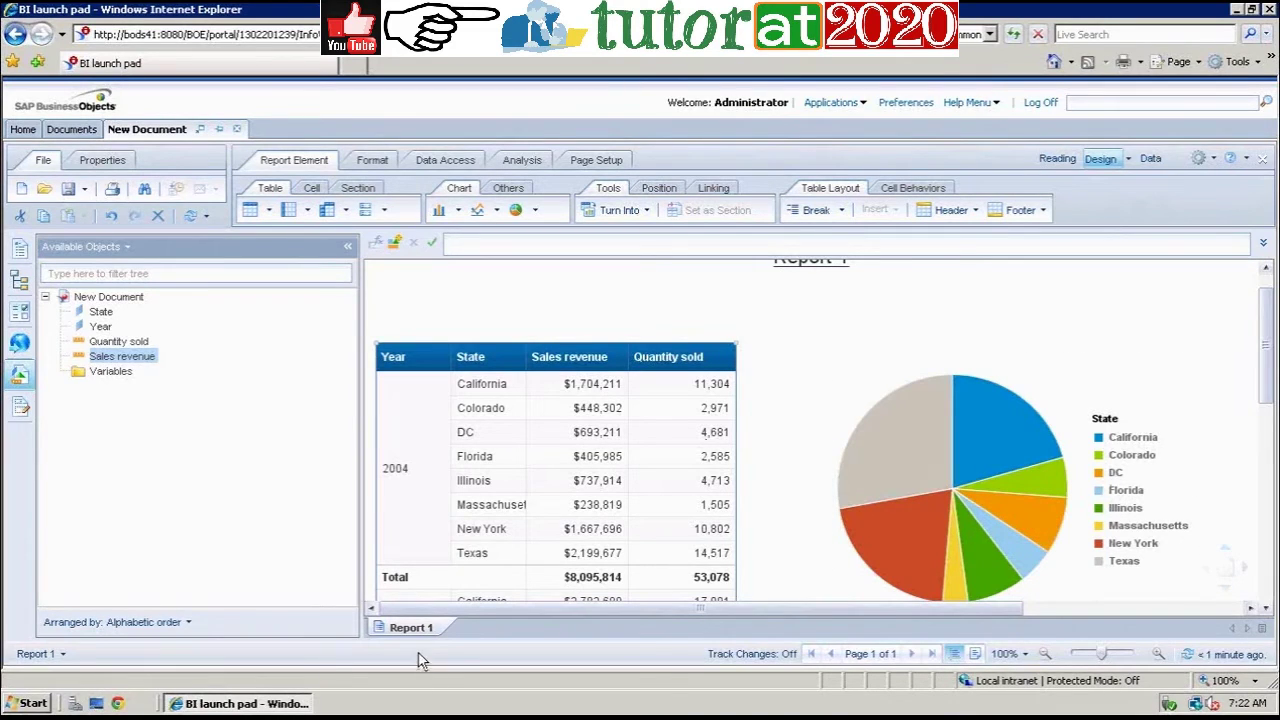
right_click(421, 640)
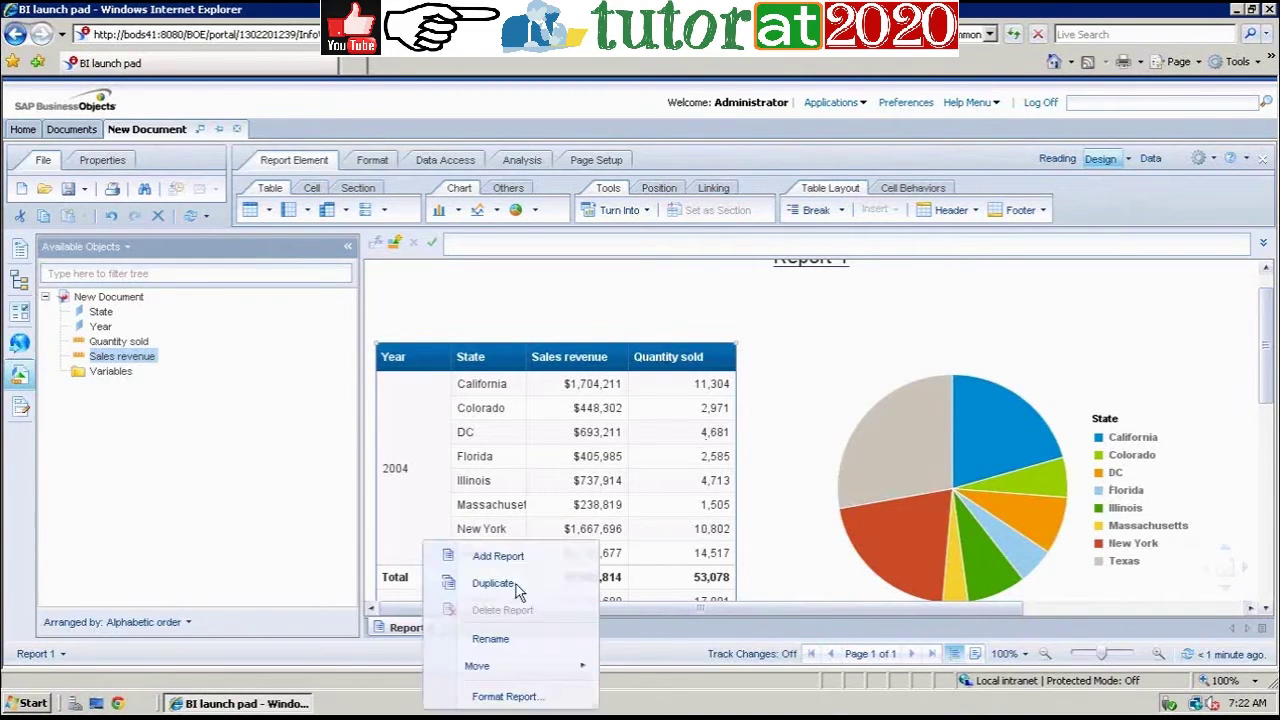
click(518, 557)
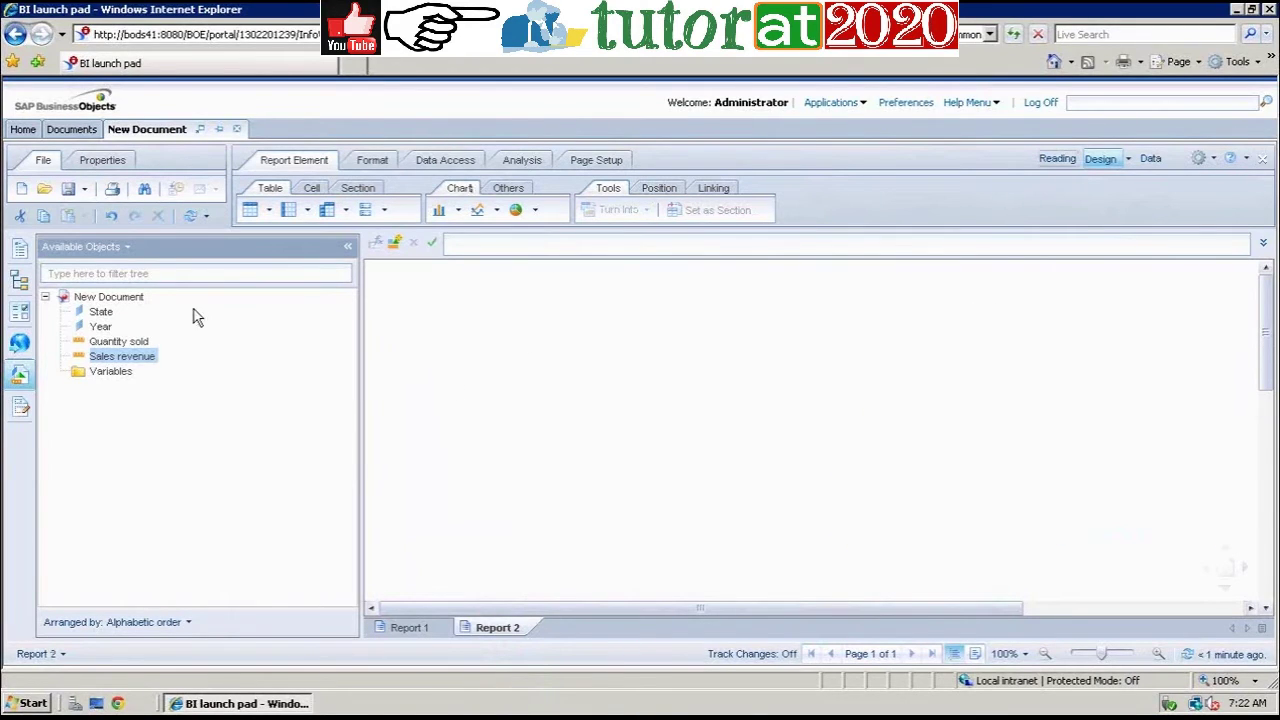
Step: Insert a vertical table at Report 2's top left with Year and State columns
click(250, 210)
click(410, 330)
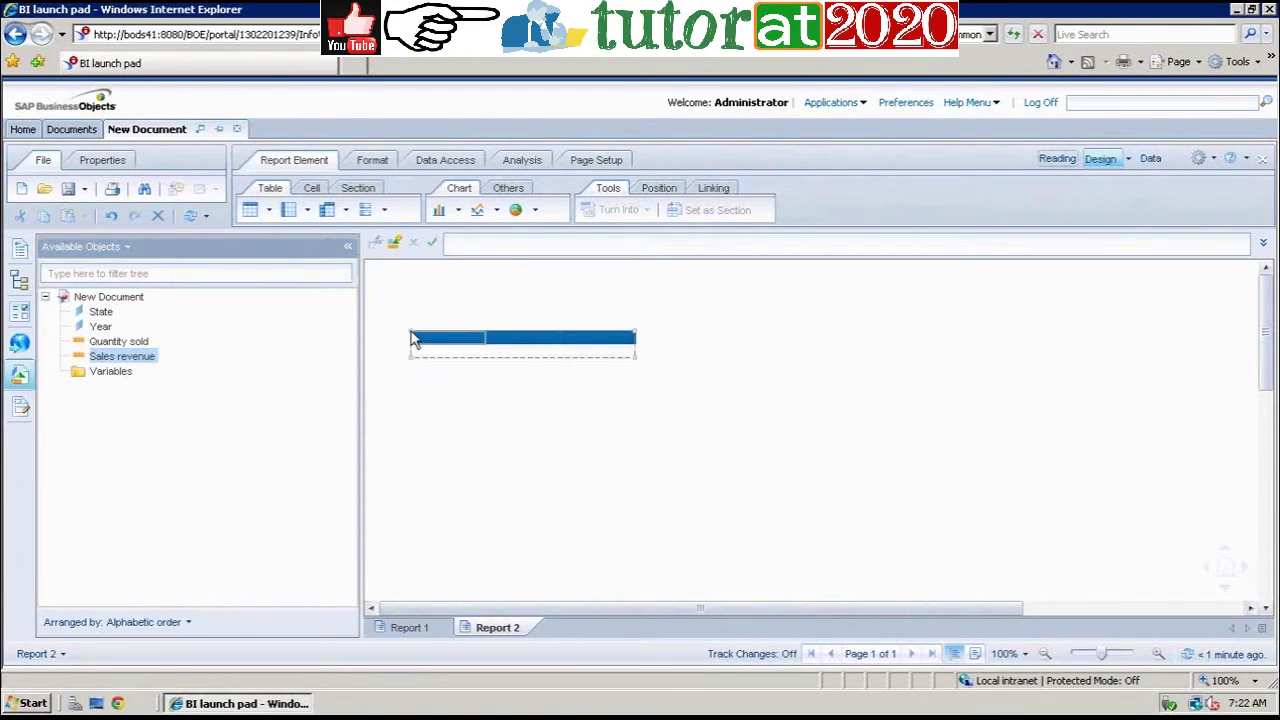
click(101, 327)
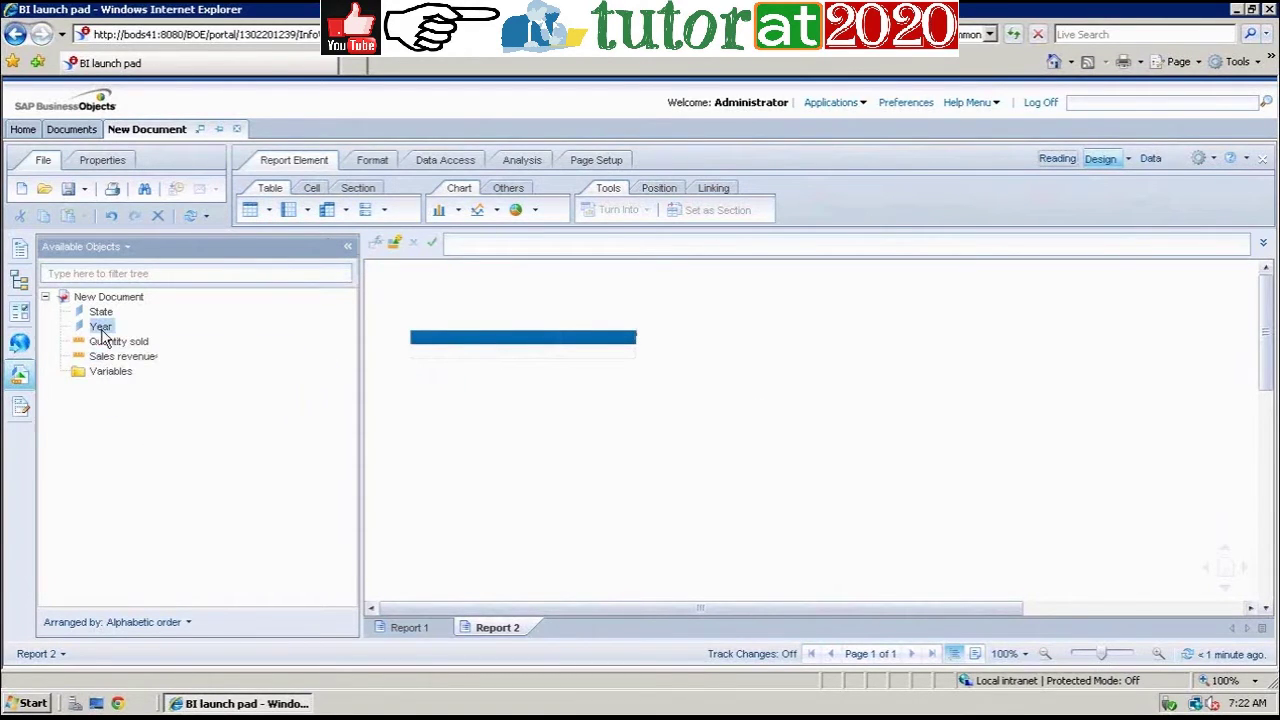
click(447, 341)
drag(447, 341, 446, 339)
drag(95, 313, 530, 344)
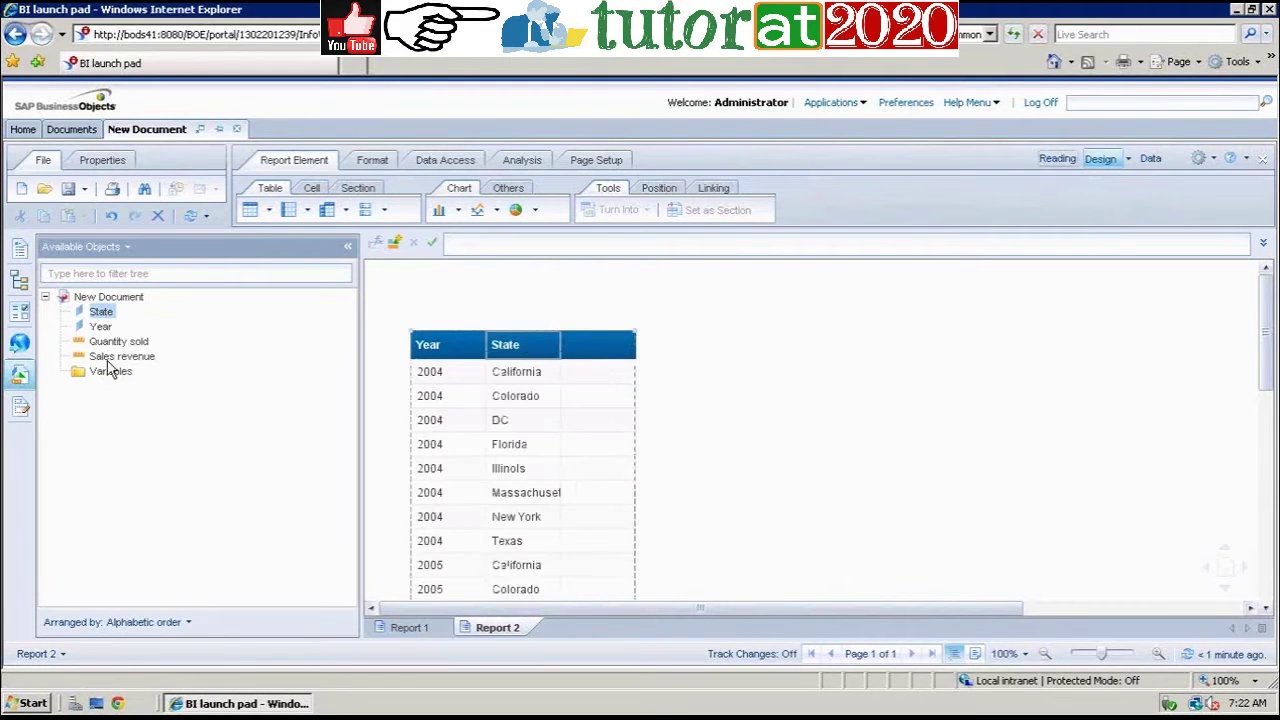
Step: Add Sales revenue and Quantity sold columns to the table, then return to Report 1
click(150, 357)
drag(632, 330, 601, 344)
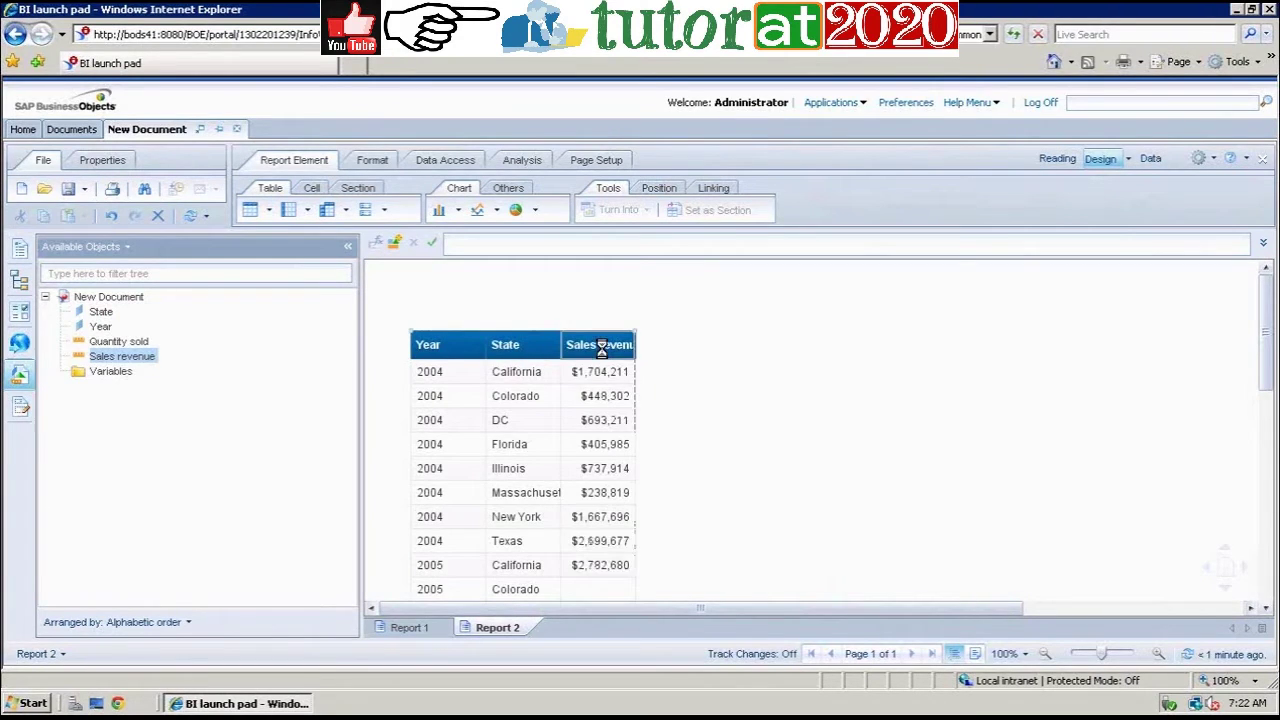
drag(120, 342, 631, 345)
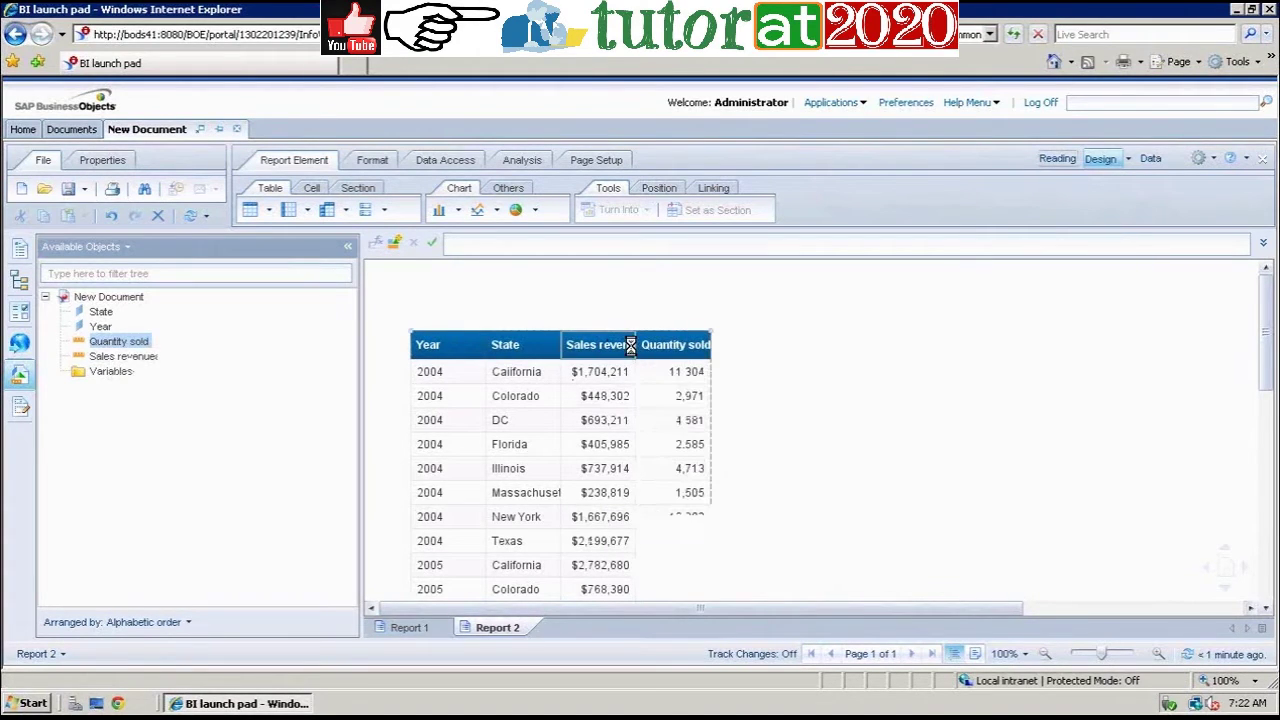
click(632, 345)
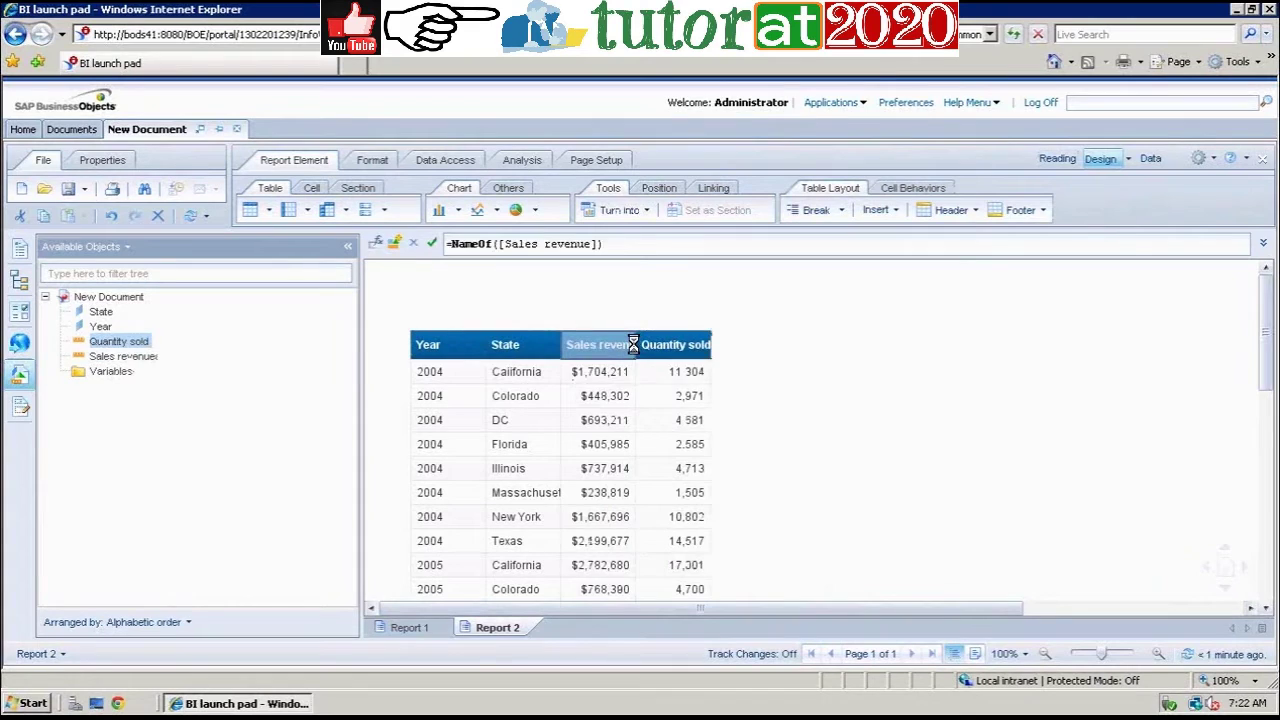
click(555, 347)
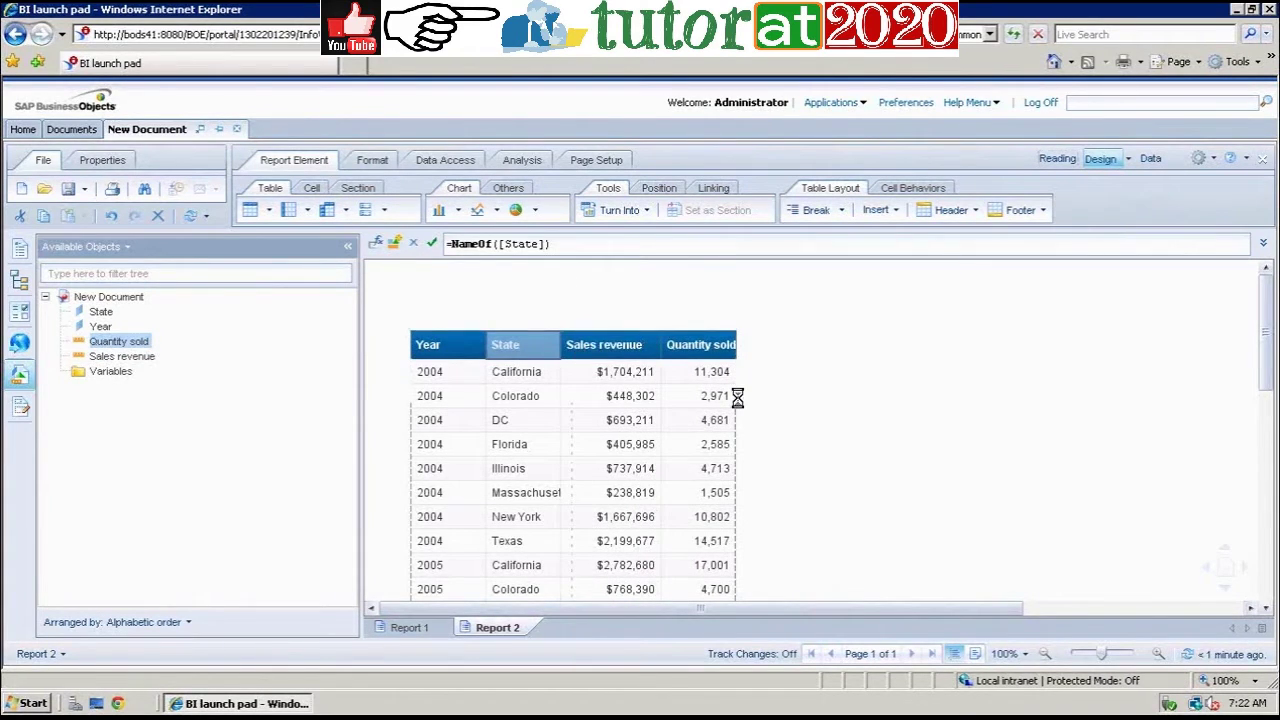
click(463, 450)
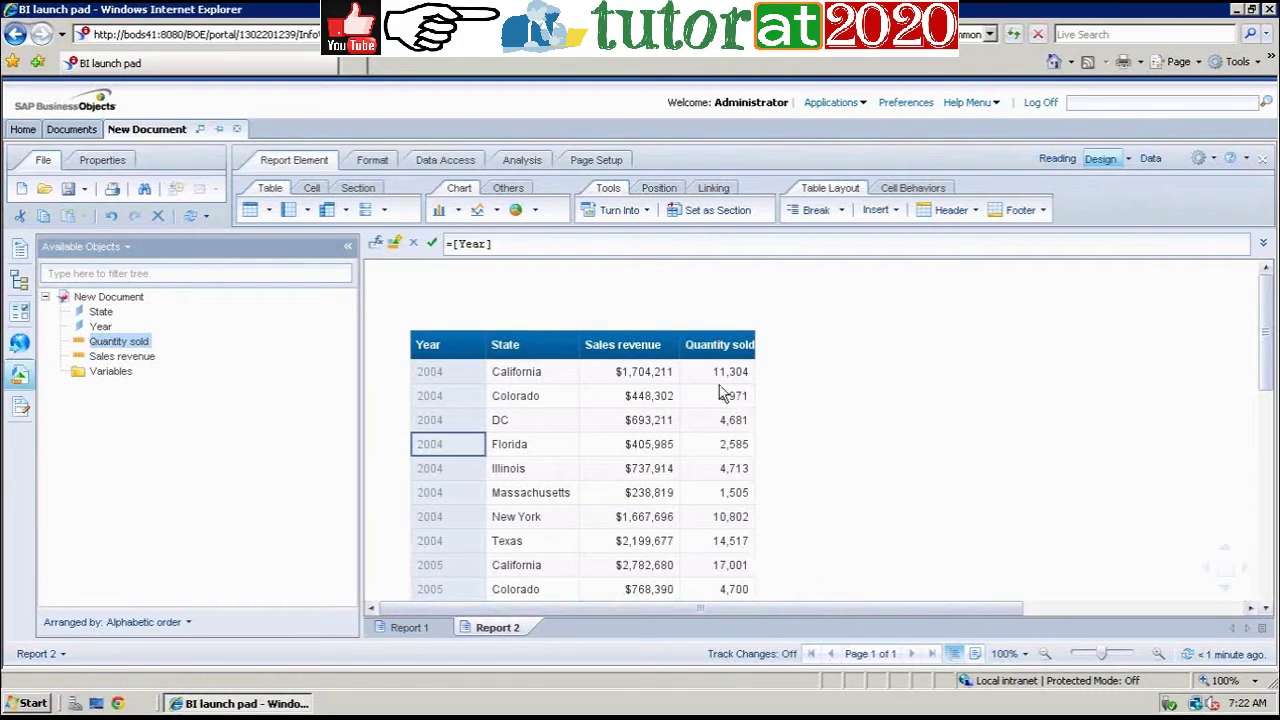
click(431, 630)
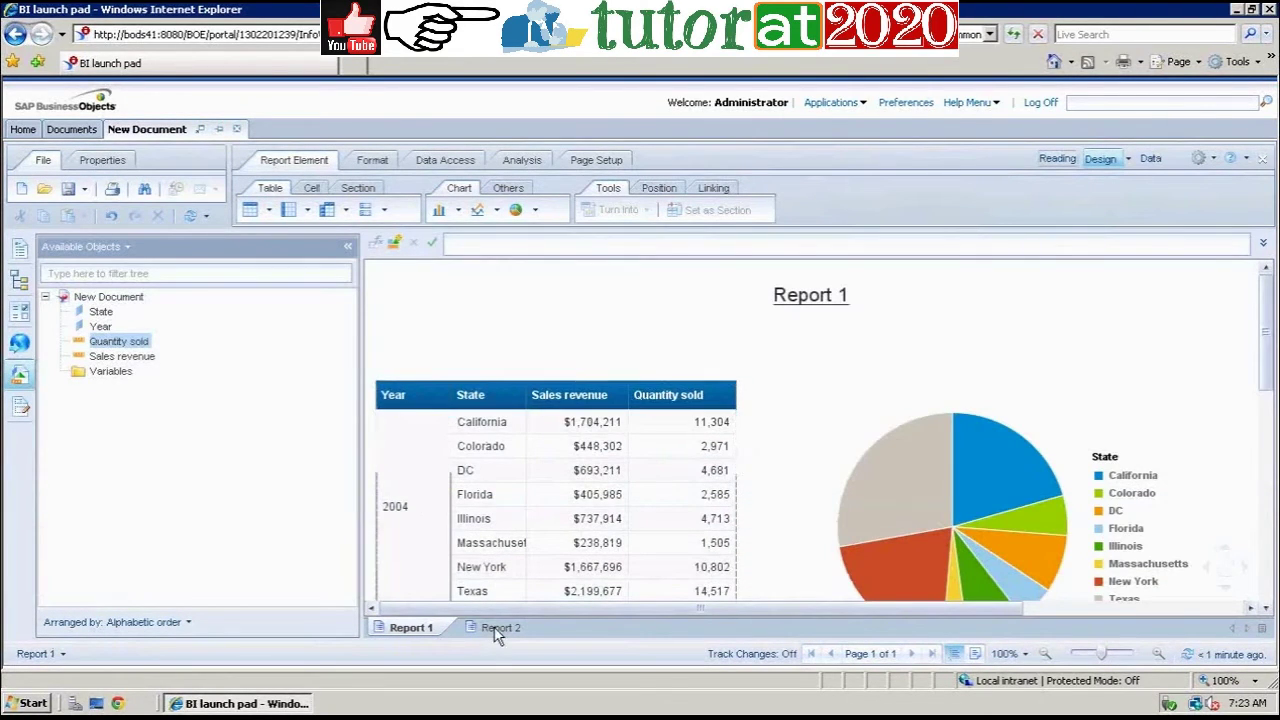
Step: Go back to Report 2 with its Year, State, Sales revenue and Quantity sold table
click(494, 627)
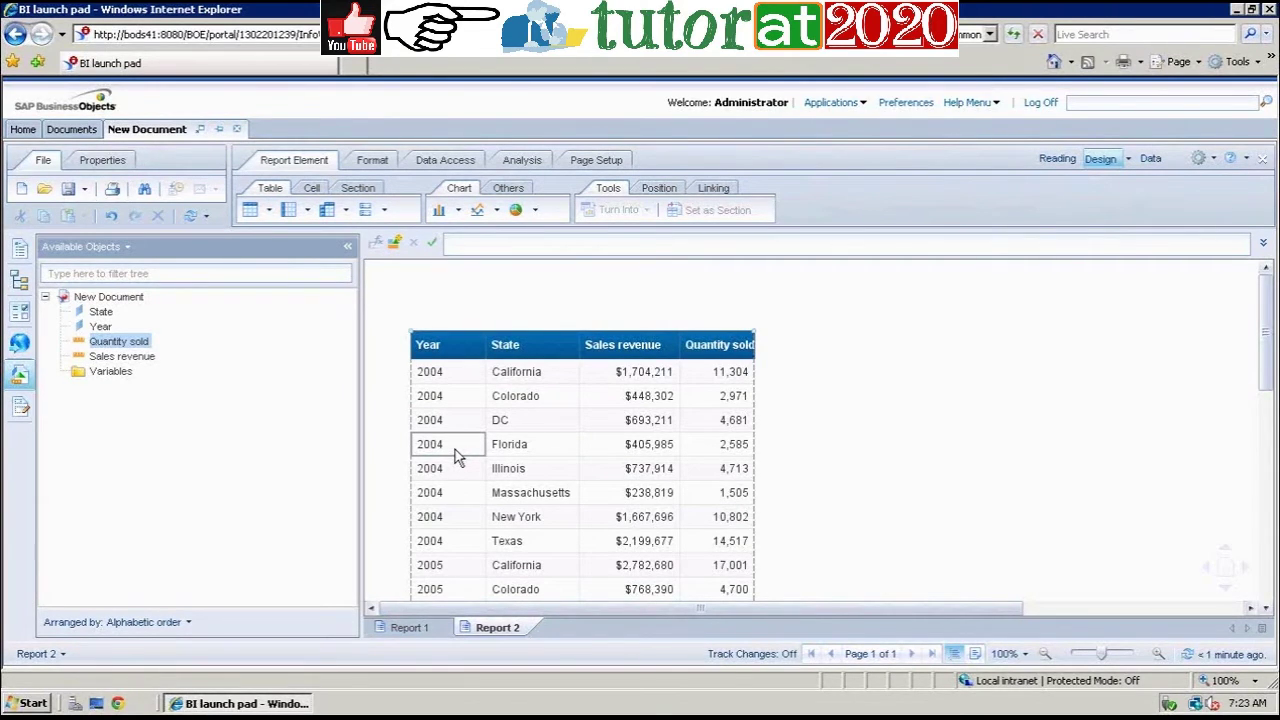
Step: Turn the Year column into a separate section for each year
click(455, 449)
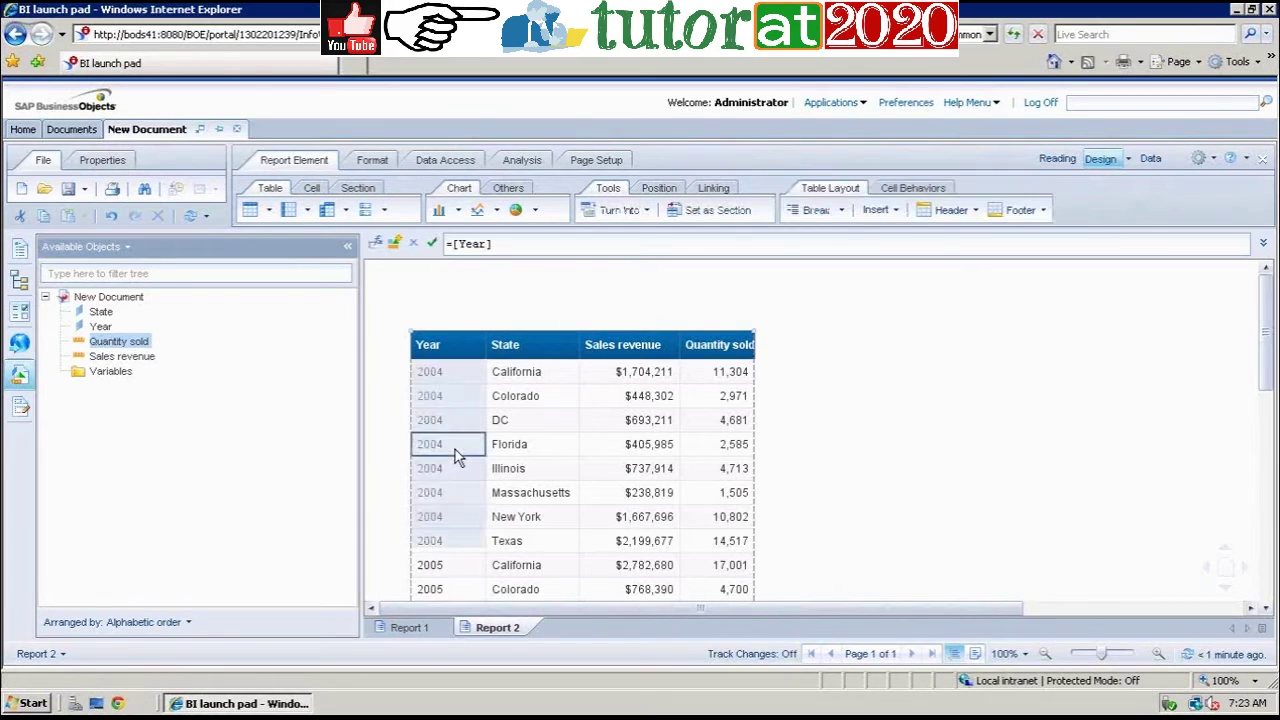
right_click(455, 449)
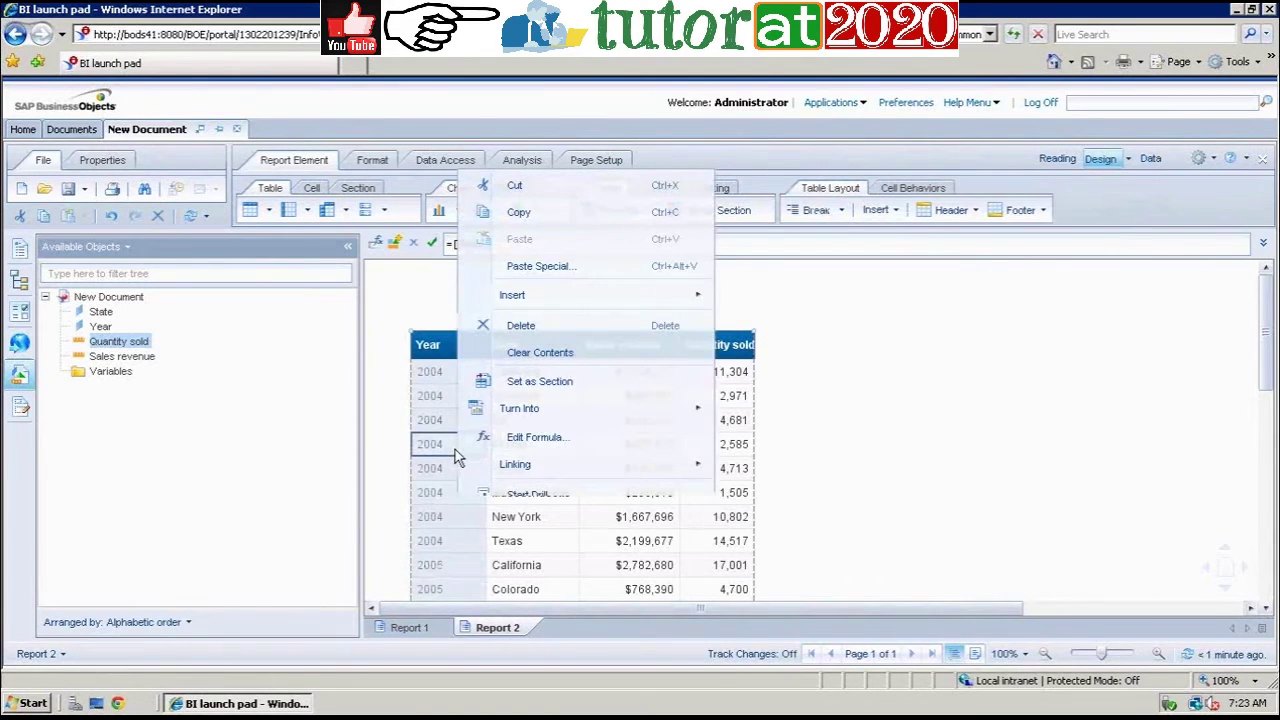
click(540, 381)
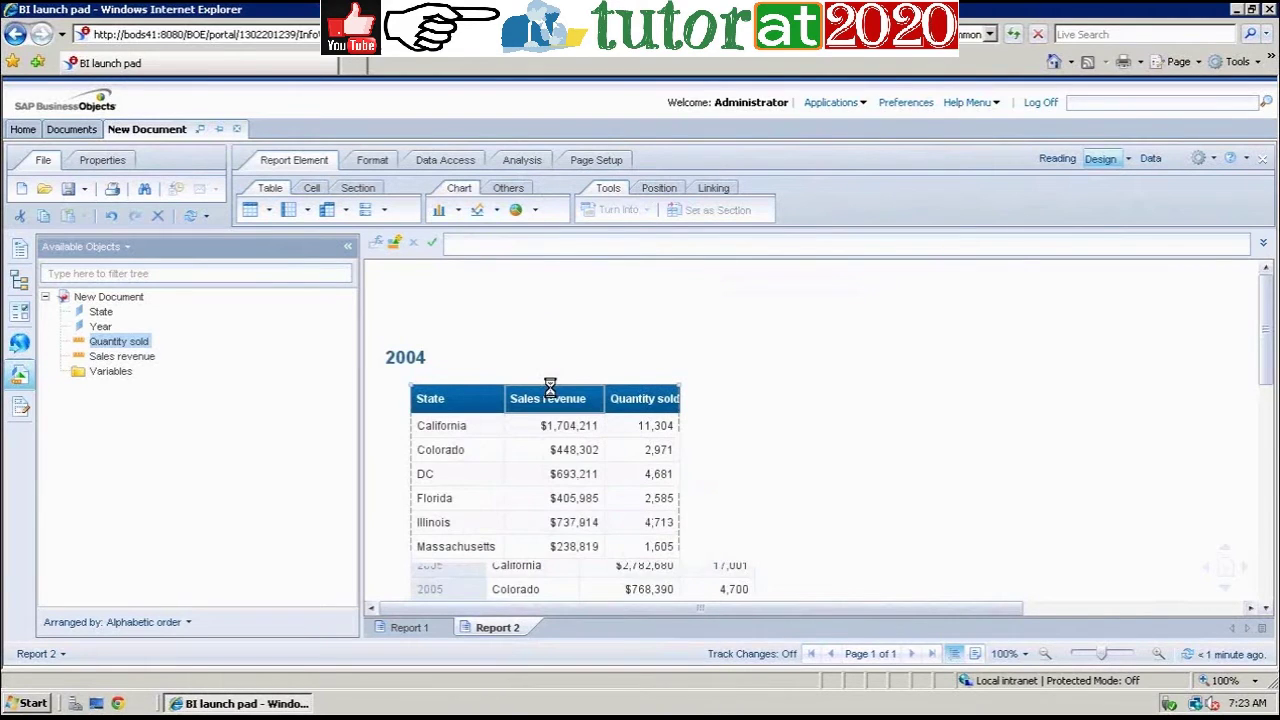
Step: Select the Sales revenue column in the 2004 section's State table
click(551, 303)
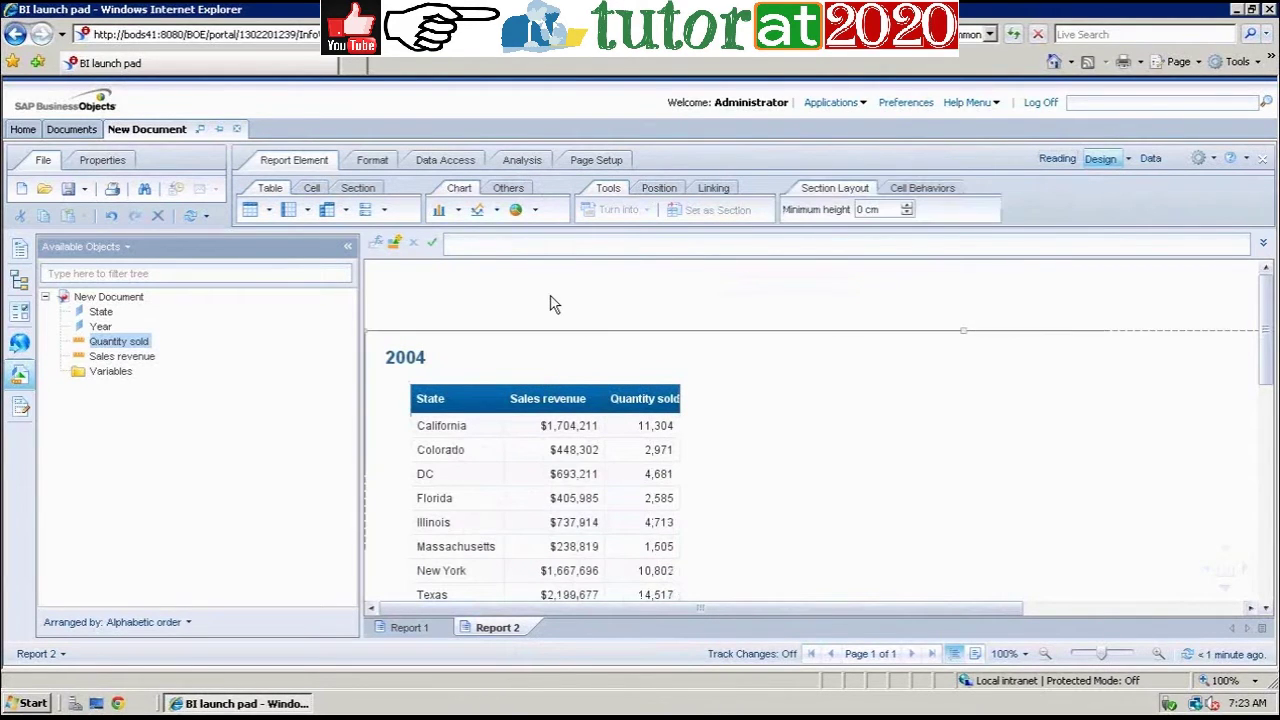
click(1154, 268)
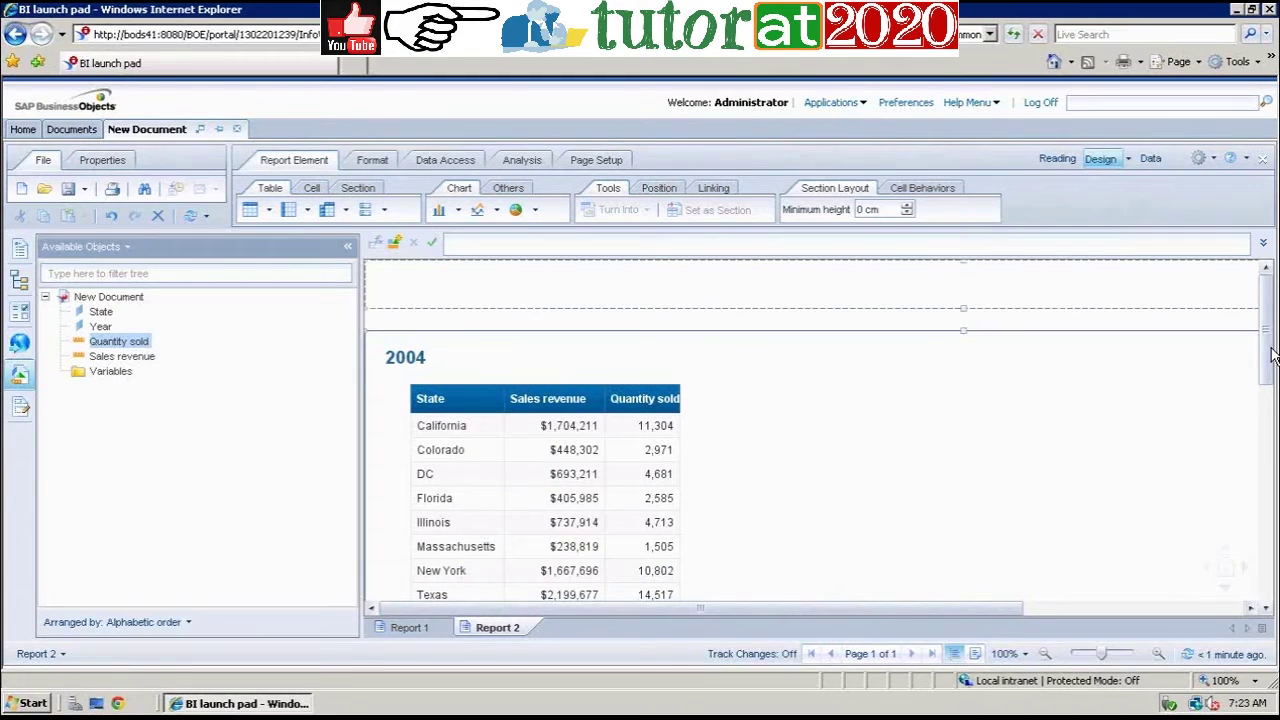
mouse_move(1271, 352)
mouse_down()
mouse_move(1271, 475)
mouse_move(1266, 330)
mouse_up()
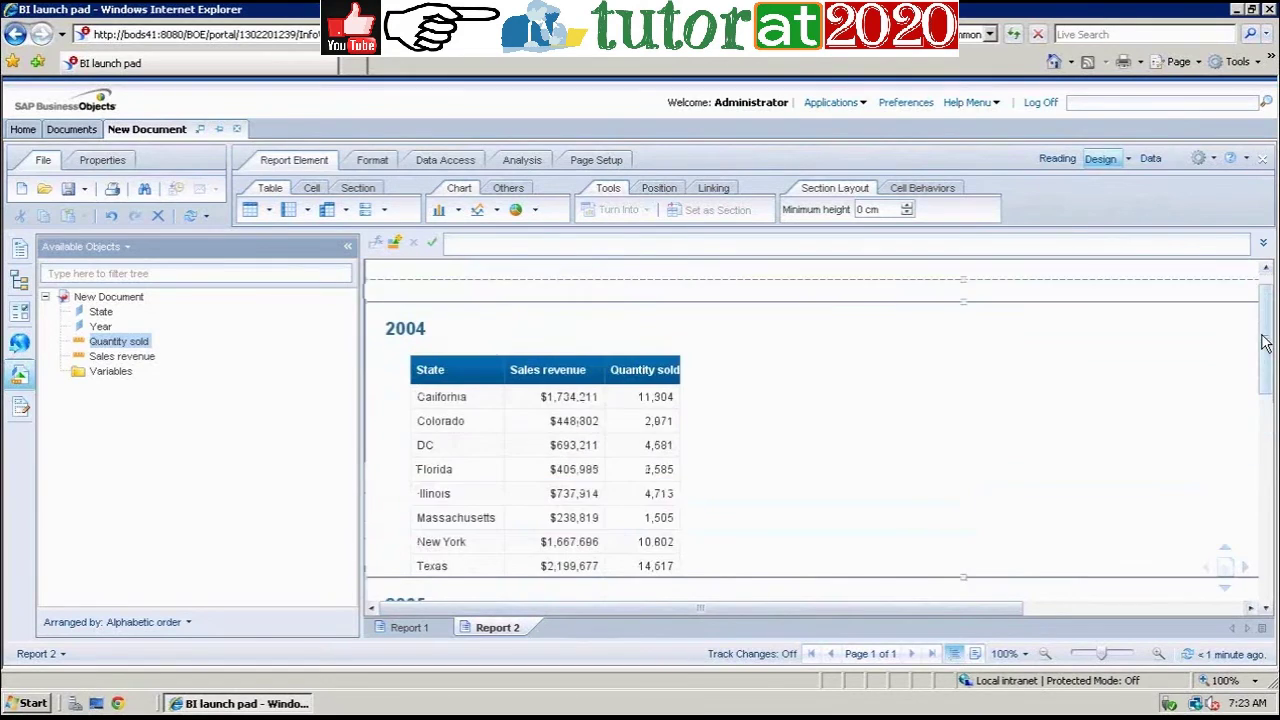
click(575, 549)
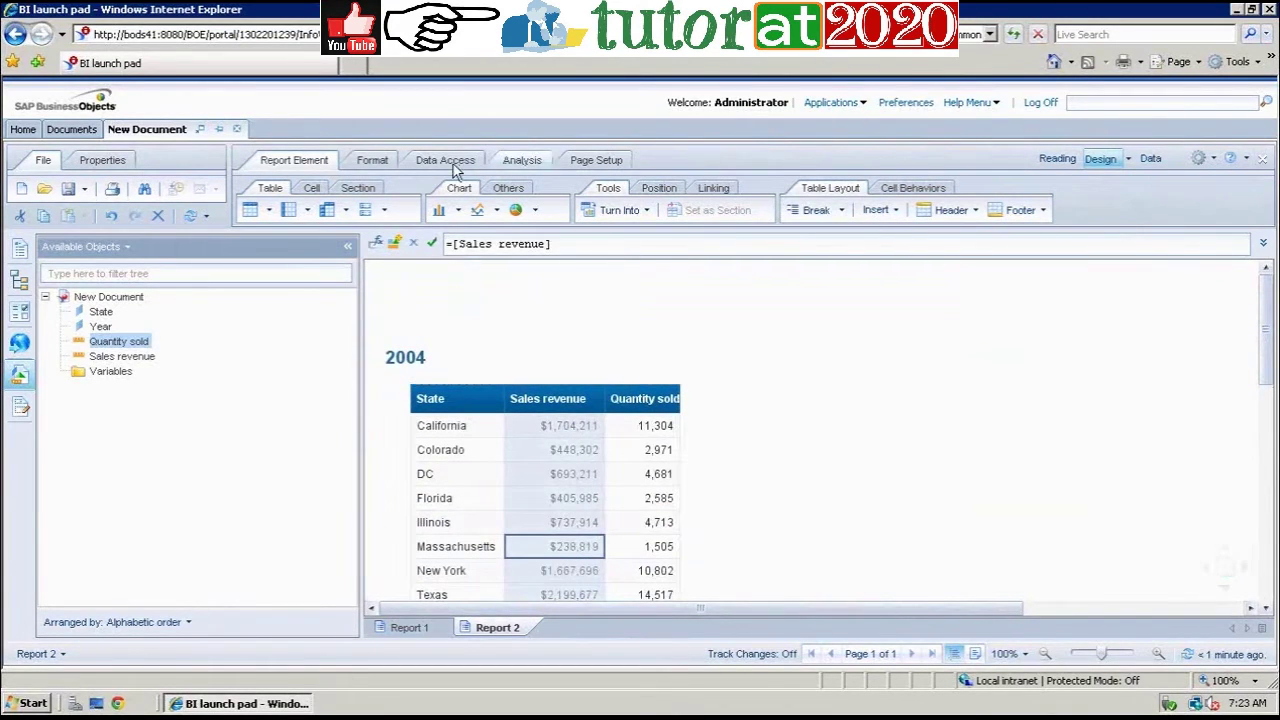
Step: Add Sum totals under the Sales revenue and Quantity sold columns
click(515, 162)
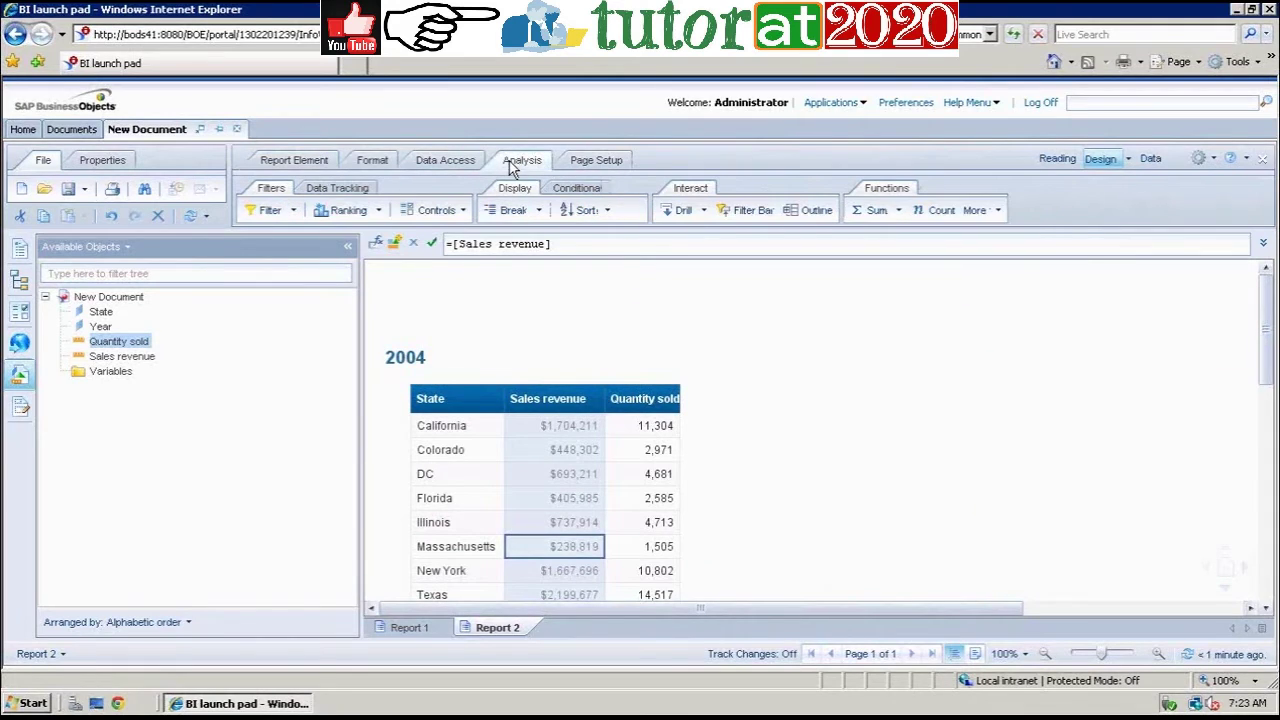
click(898, 211)
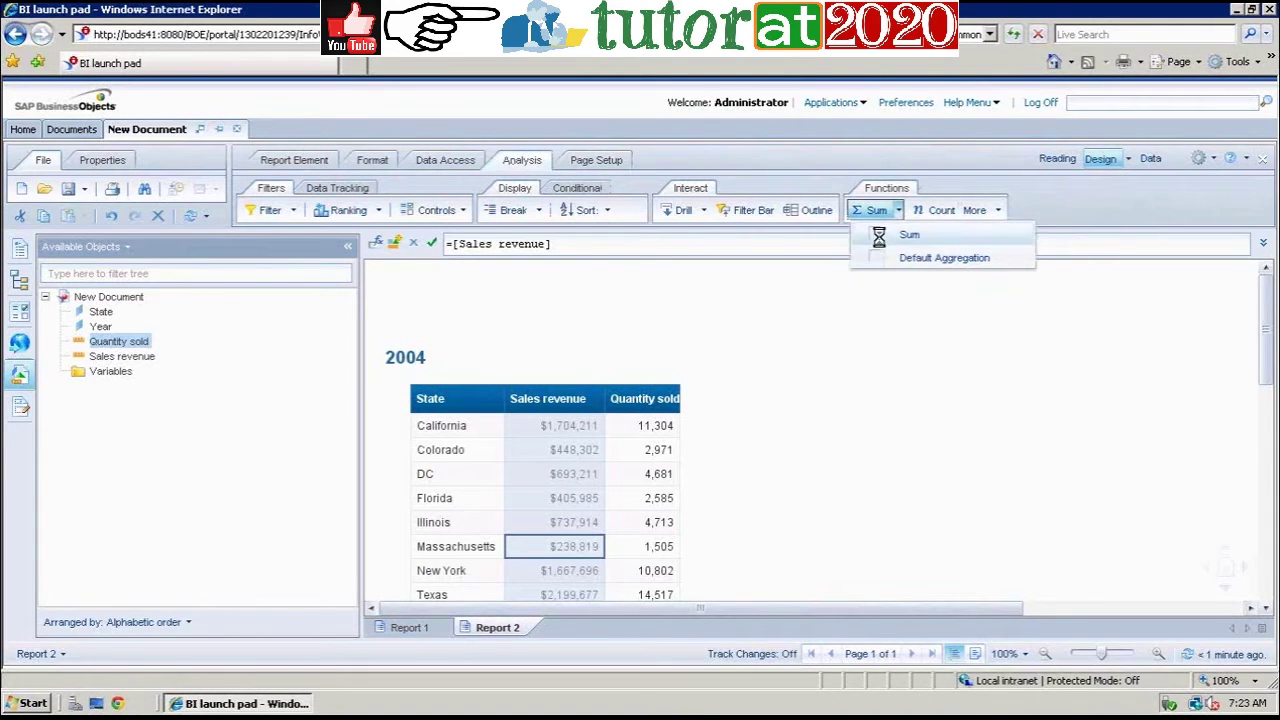
click(879, 235)
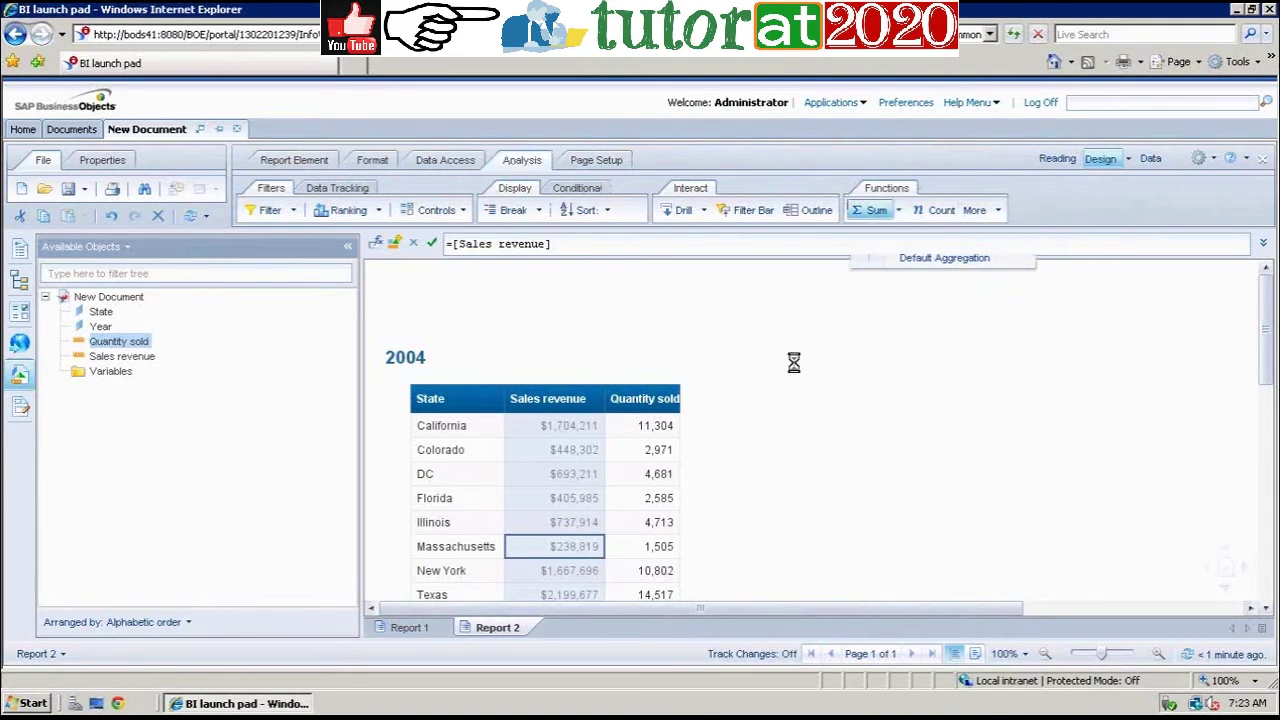
click(657, 507)
click(898, 214)
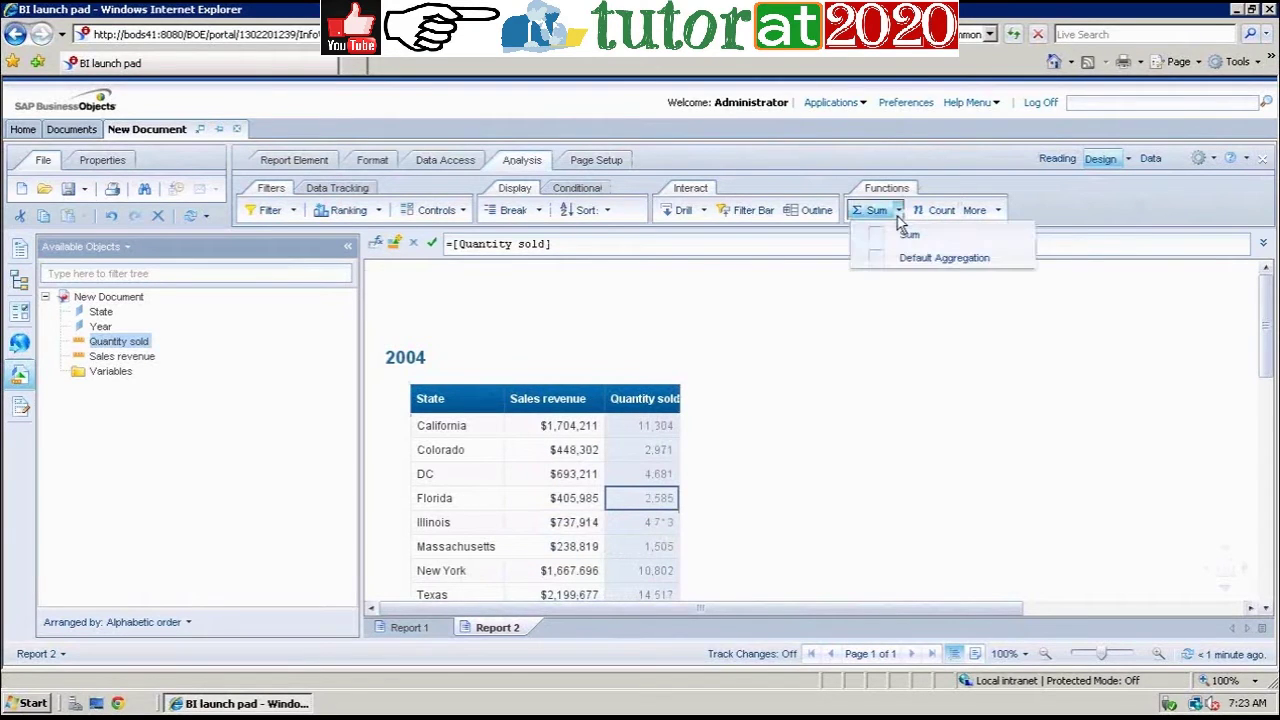
click(905, 236)
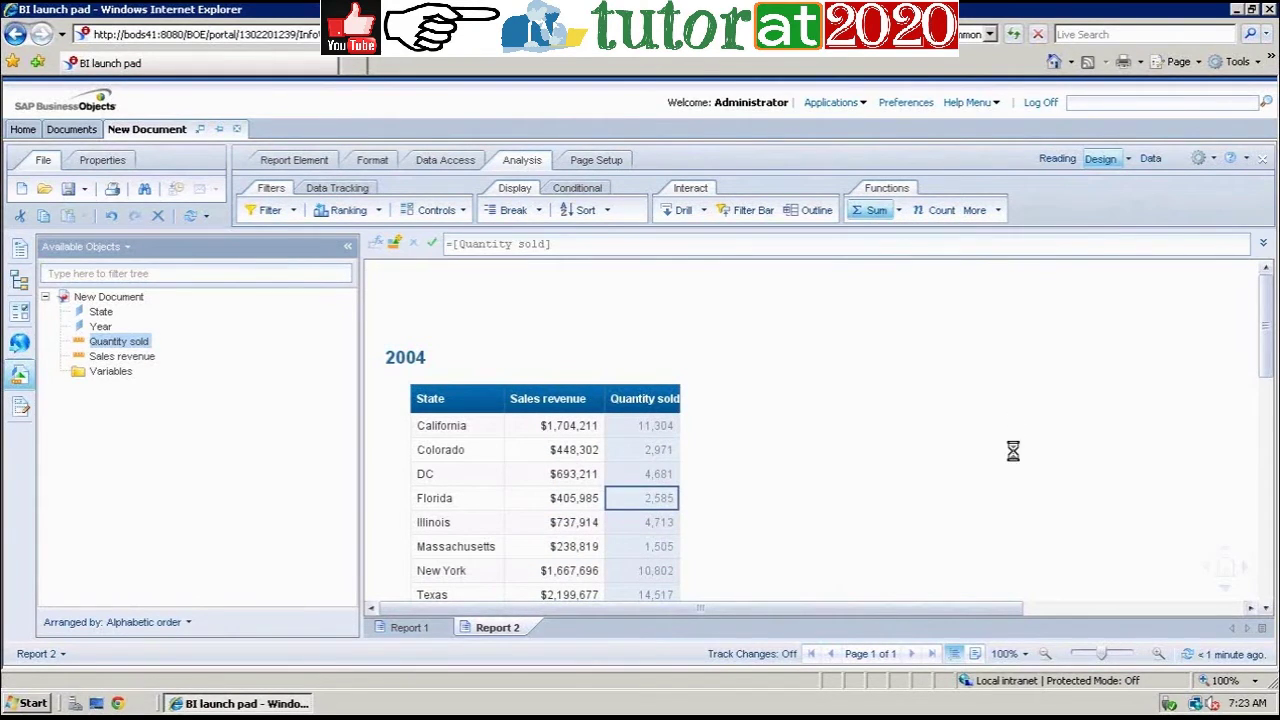
Step: Check Report 1, then return to Report 2 and reselect the Sales revenue column
click(410, 627)
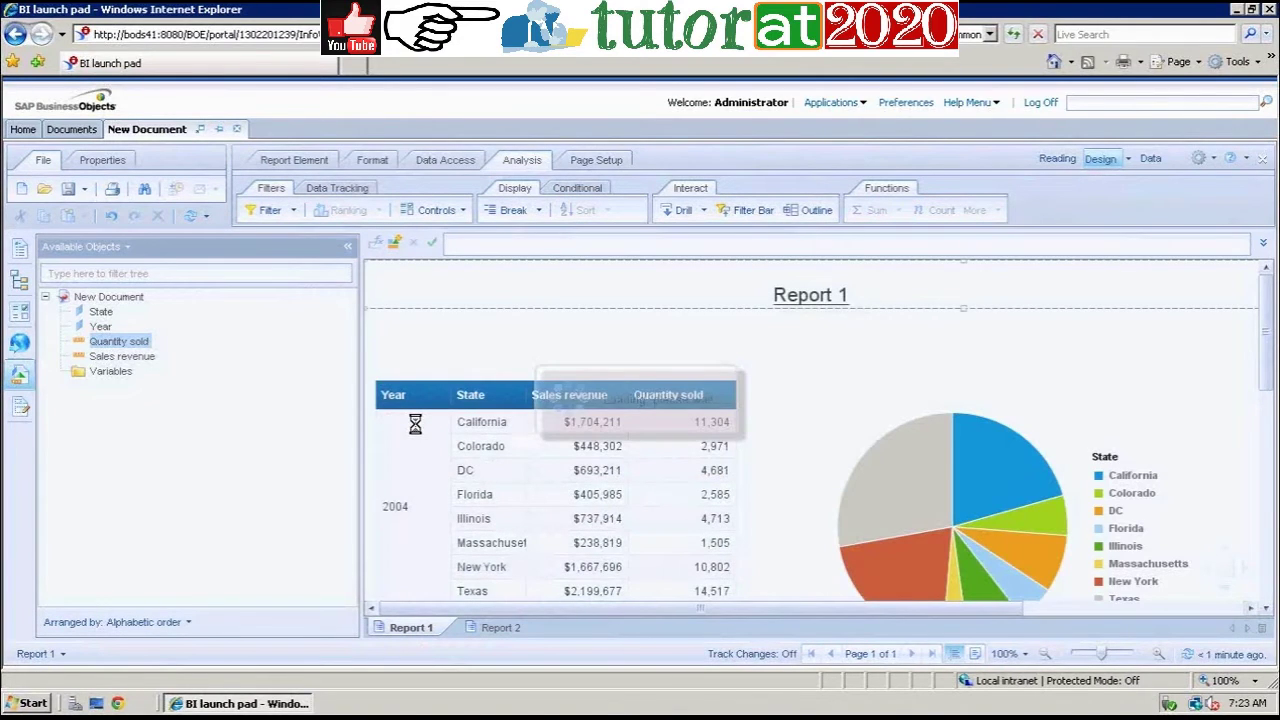
click(503, 628)
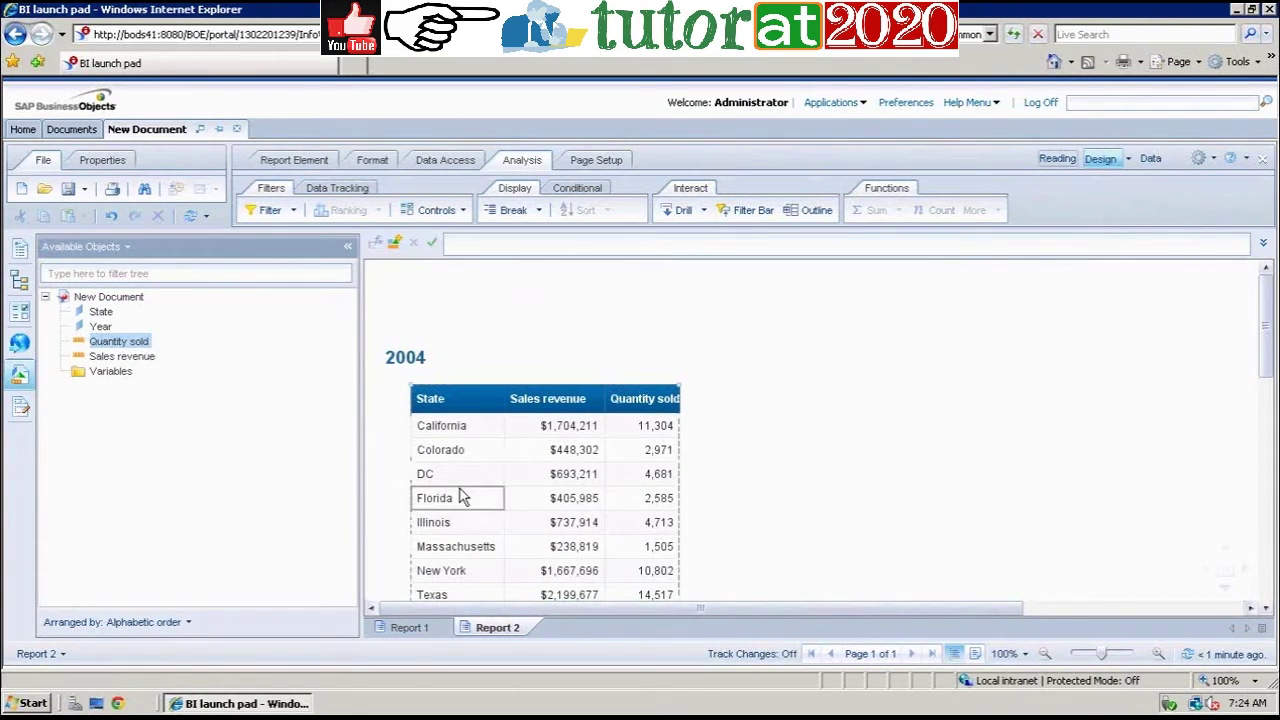
click(575, 521)
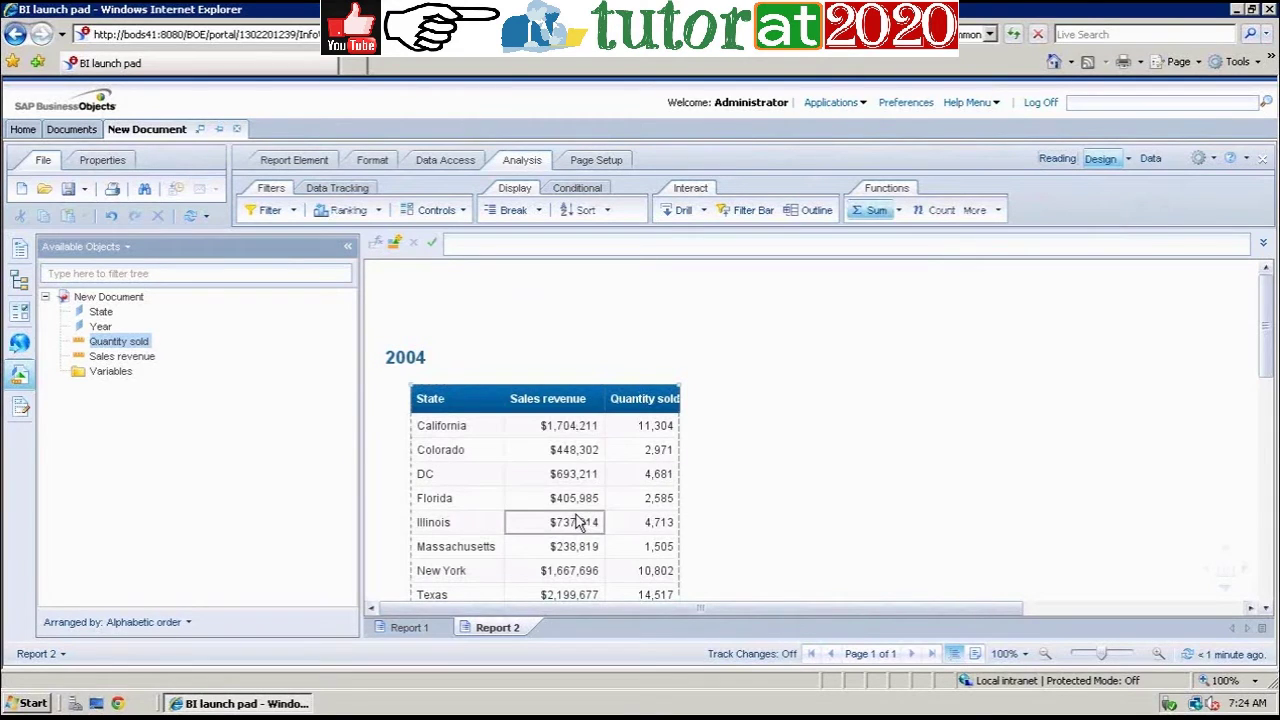
drag(1267, 372, 1263, 328)
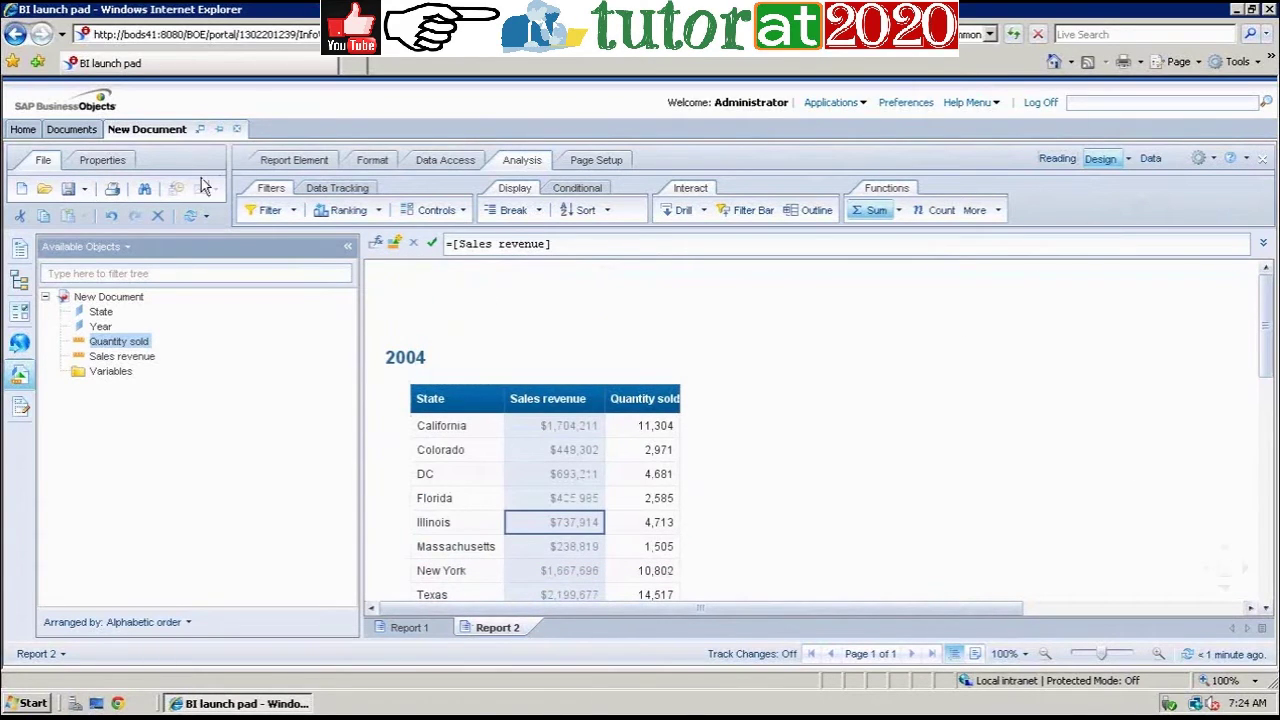
click(284, 166)
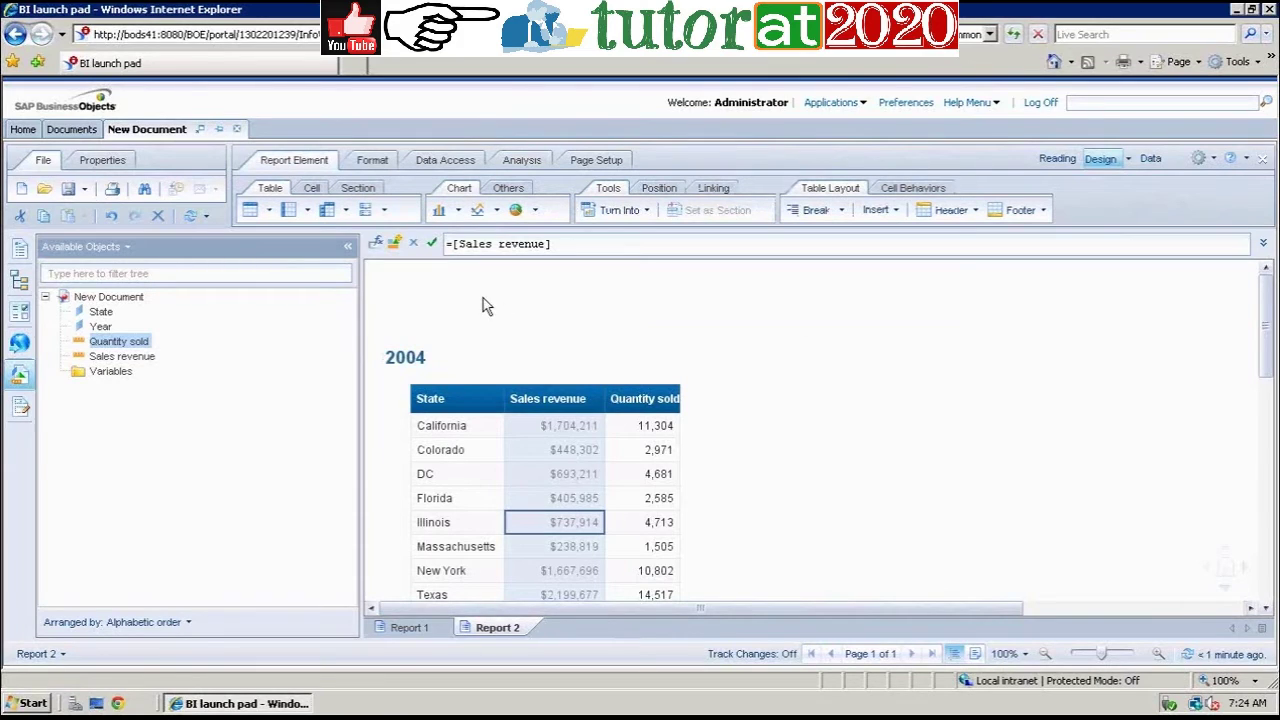
Step: Insert a pie chart of Sales revenue by State beside the 2004 table
click(515, 210)
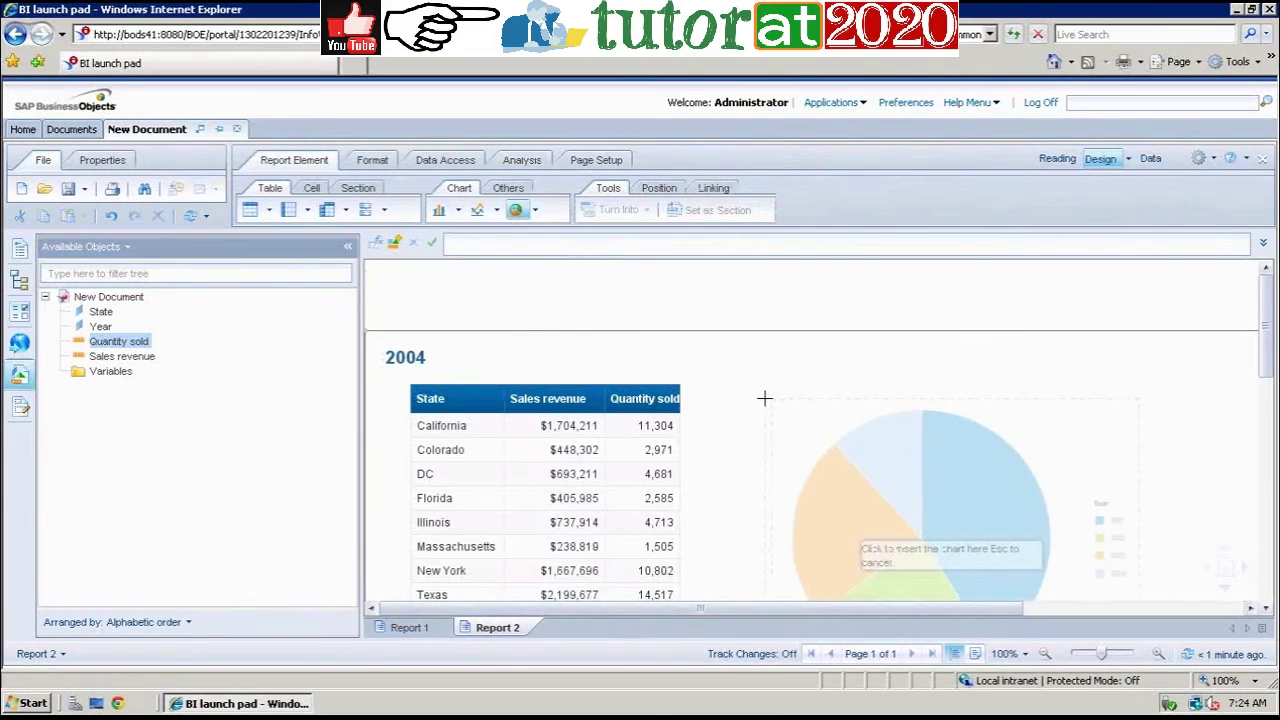
click(764, 399)
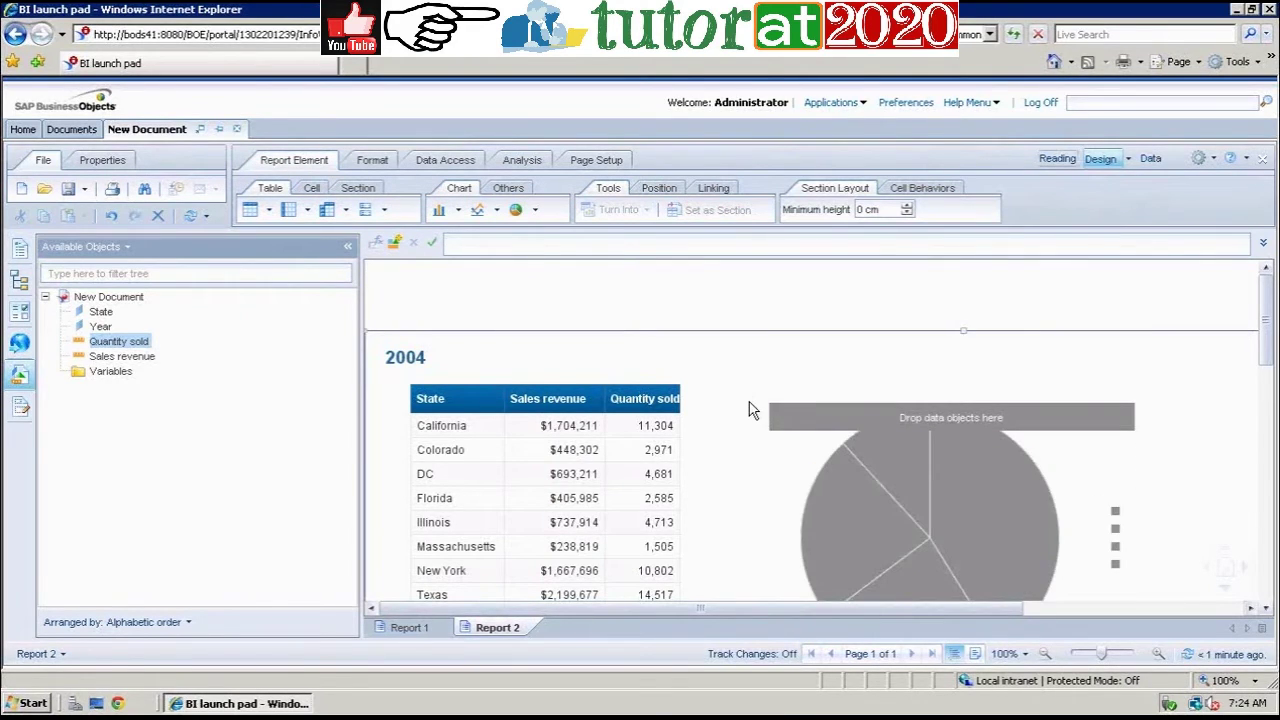
click(101, 312)
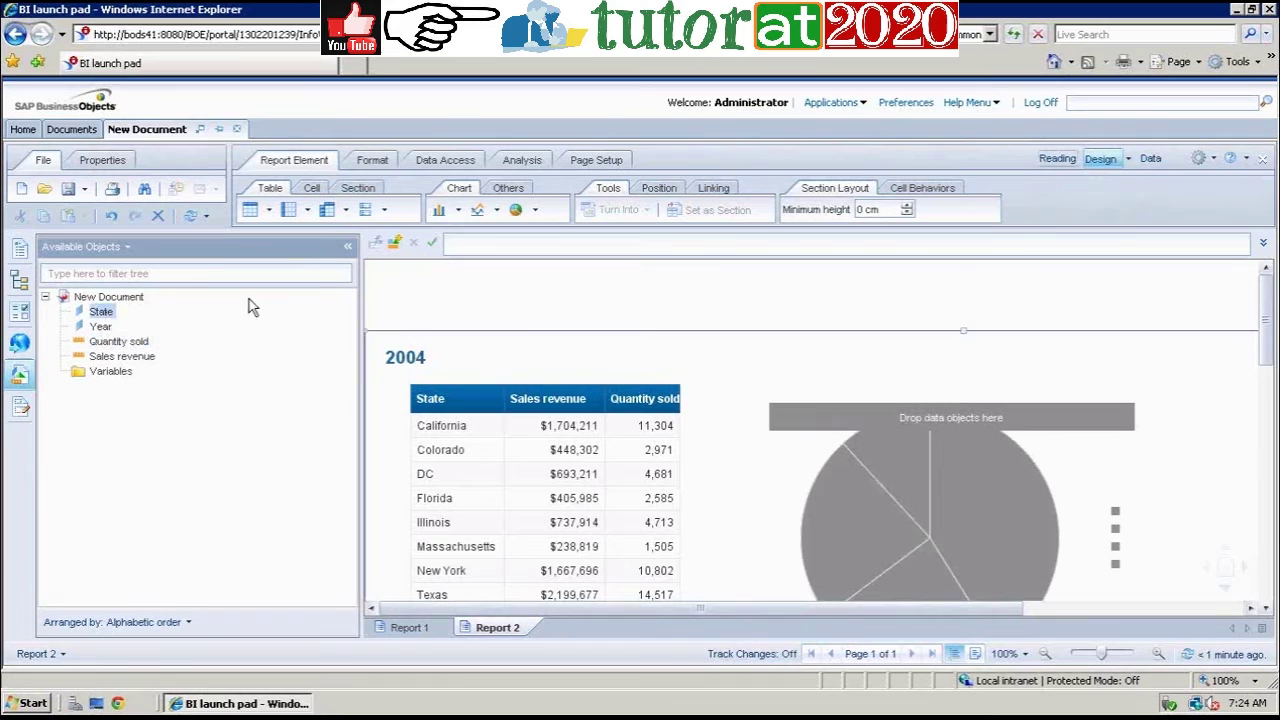
drag(924, 426, 929, 417)
drag(135, 357, 913, 527)
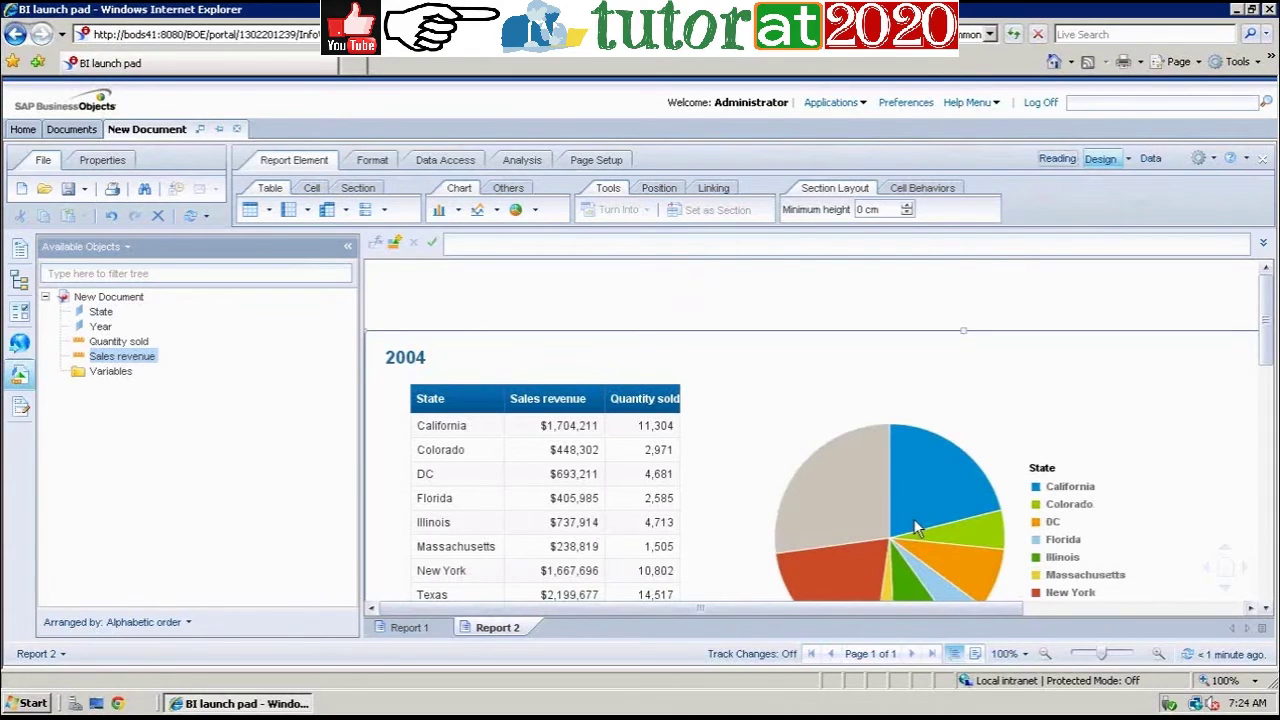
Step: Rename the Report 2 tab to 'Section'
right_click(520, 632)
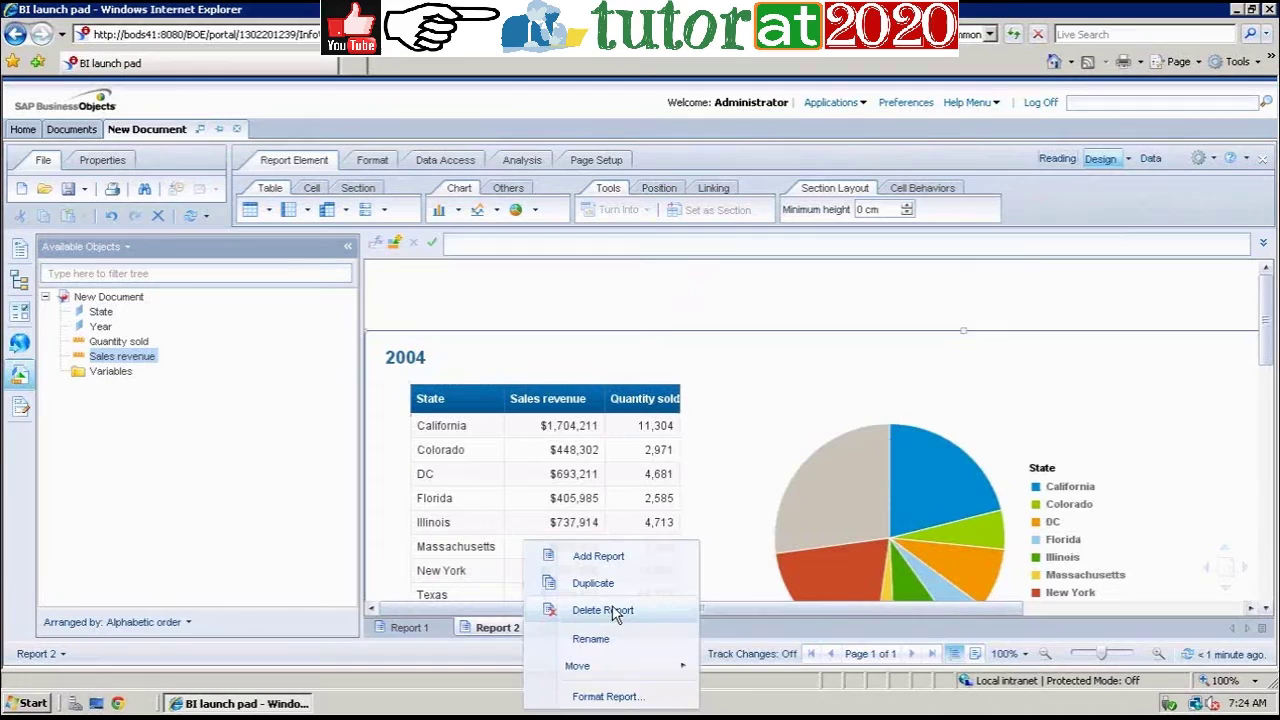
click(591, 639)
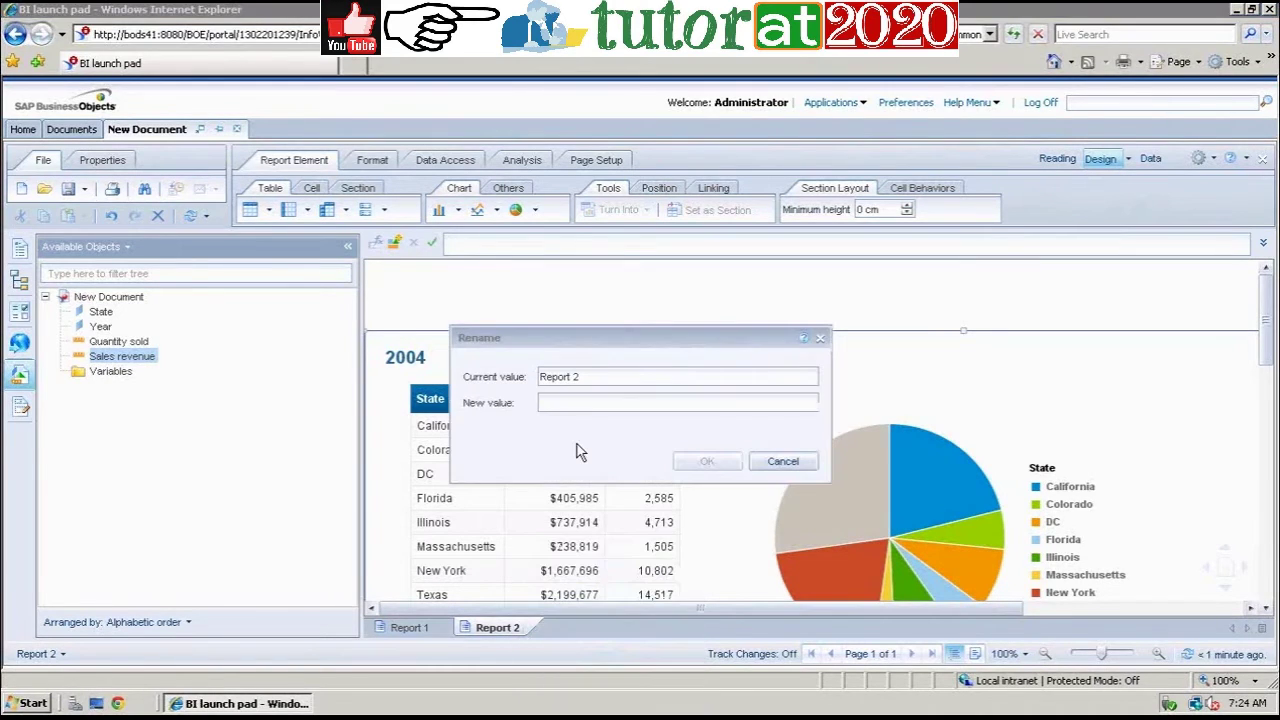
click(570, 404)
text(Secti)
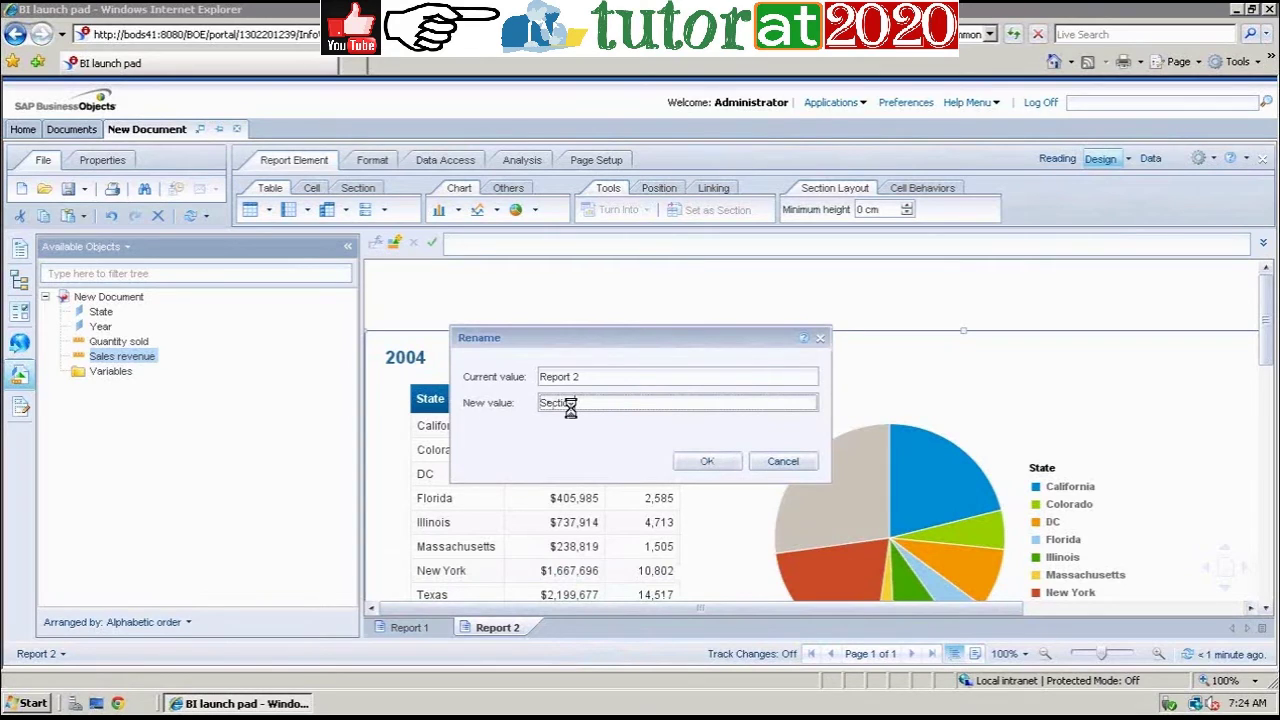
key(Return)
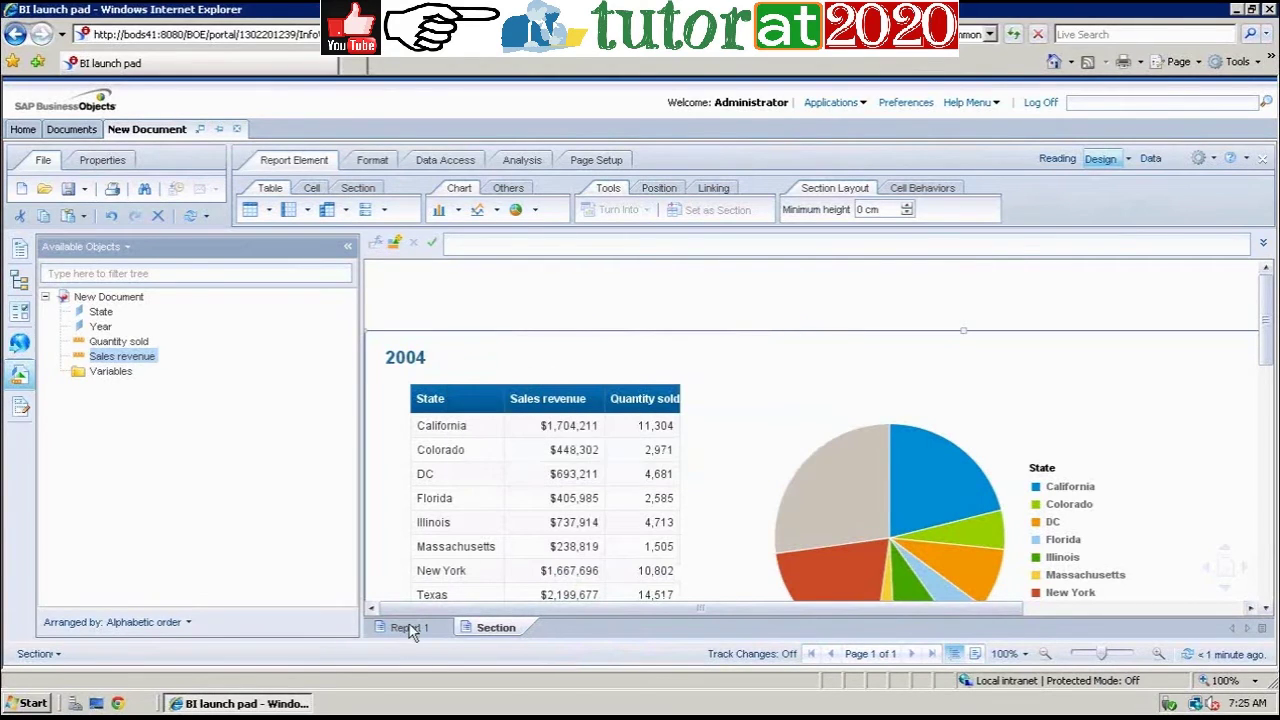
click(409, 627)
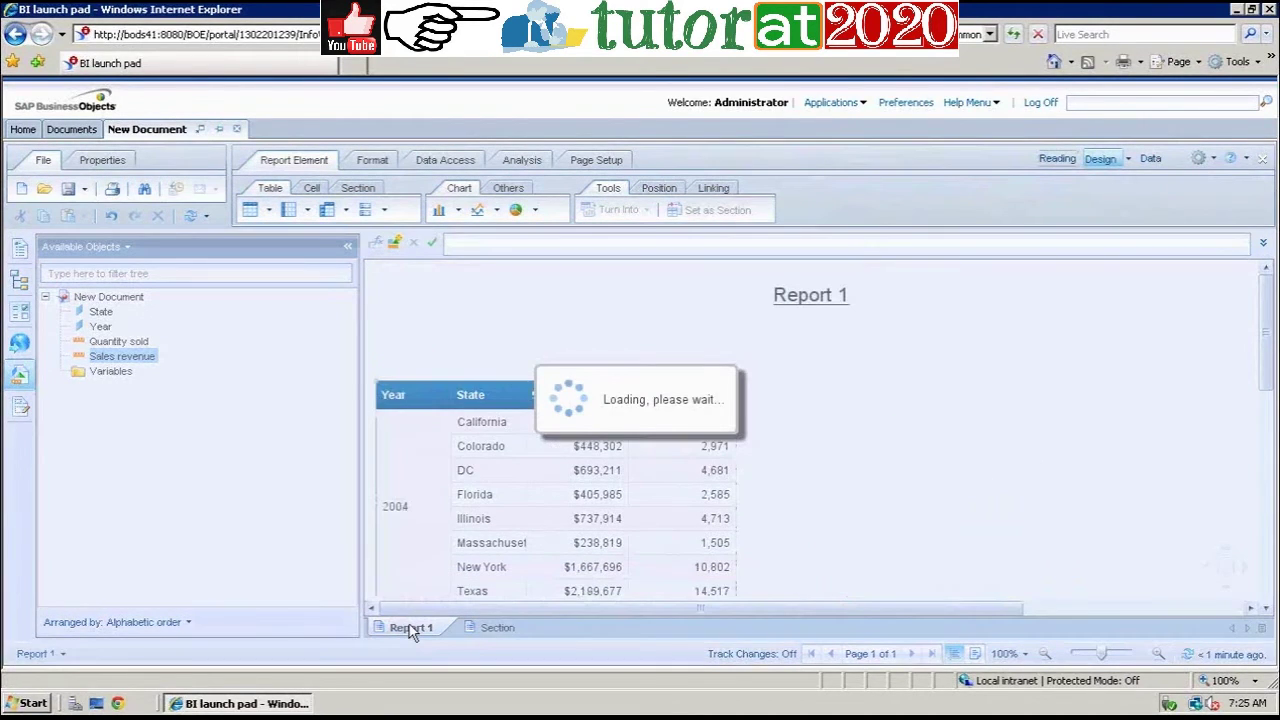
Step: Rename the Report 1 tab to 'Break'
right_click(411, 628)
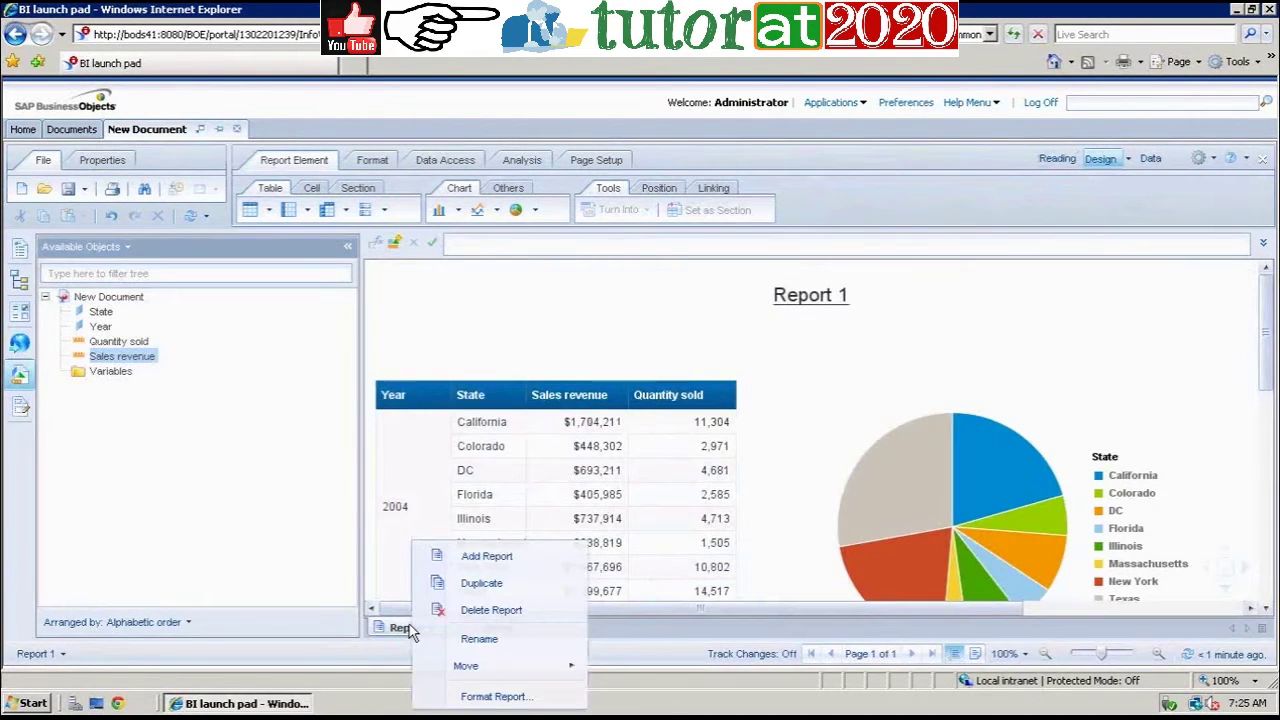
click(500, 639)
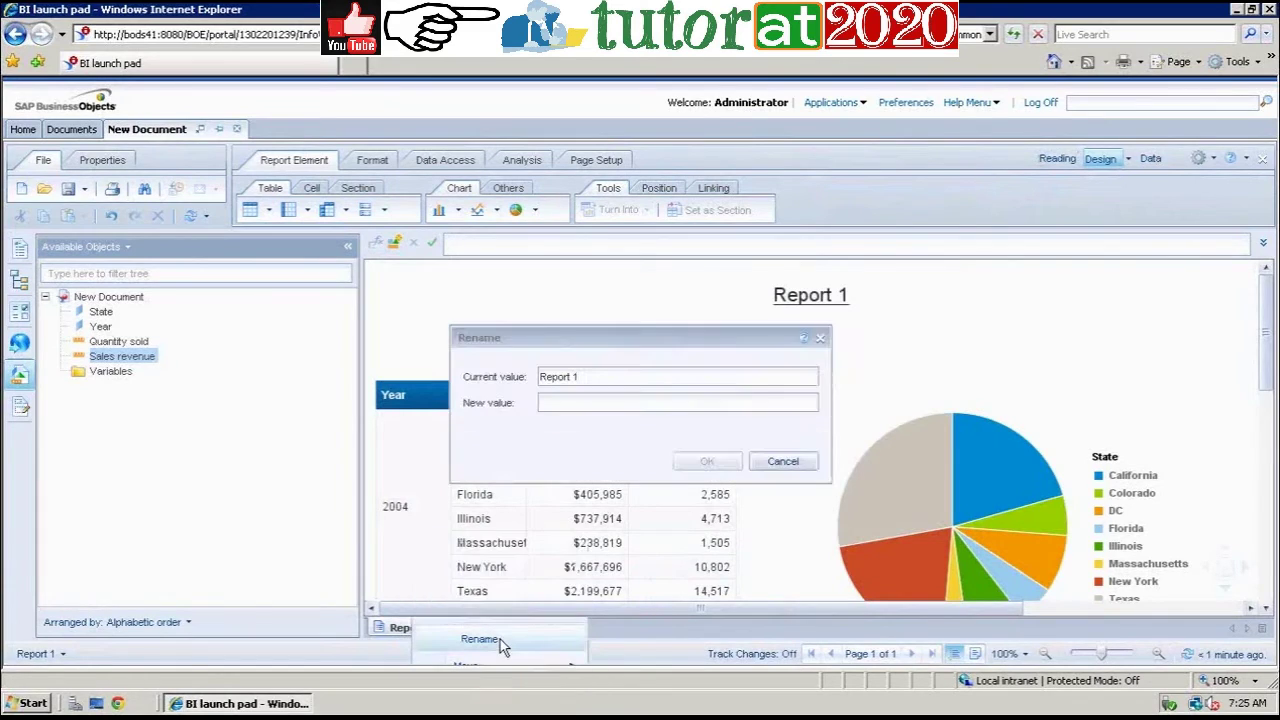
click(587, 403)
text(Beh)
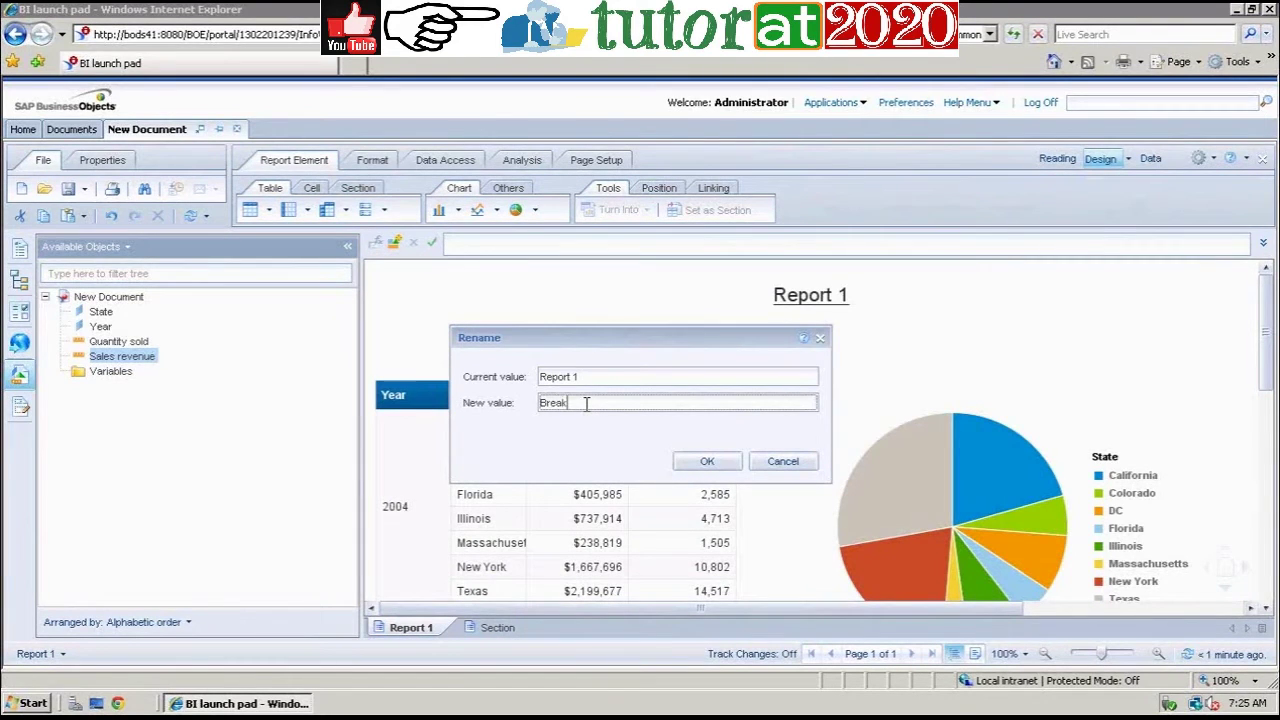
key(Return)
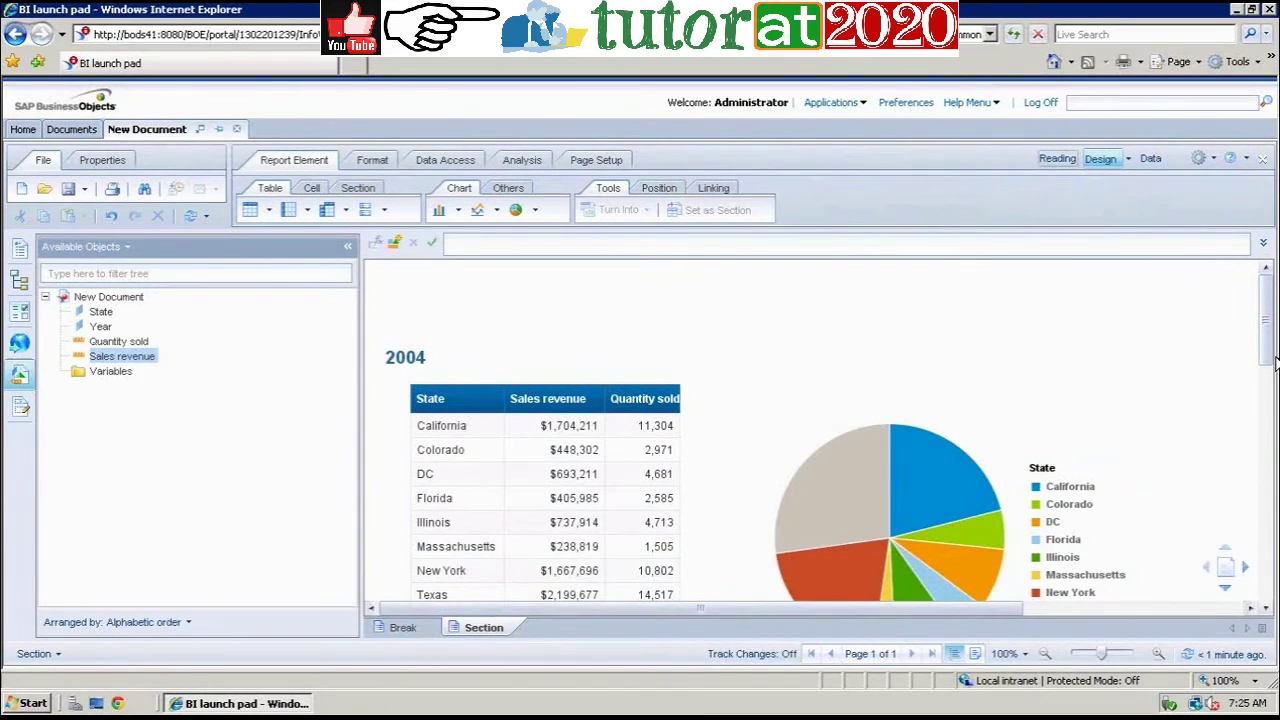
drag(1270, 360, 1270, 375)
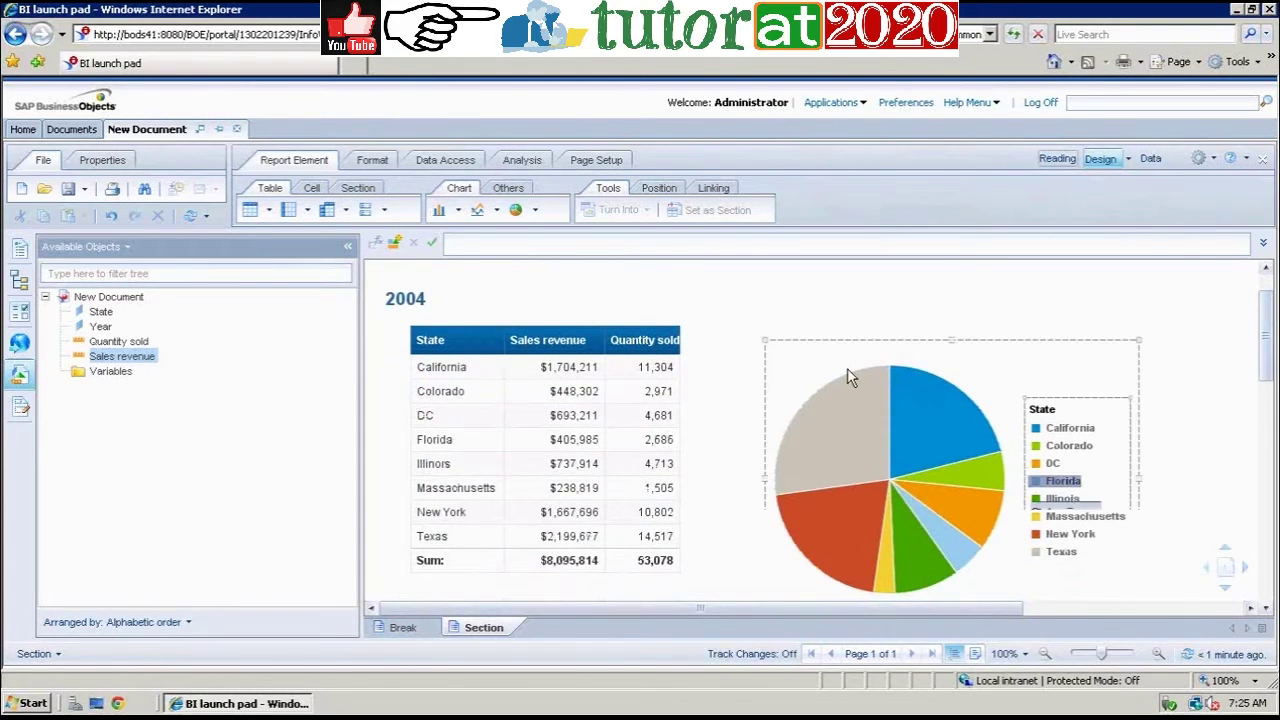
drag(1270, 375, 1250, 345)
click(1266, 609)
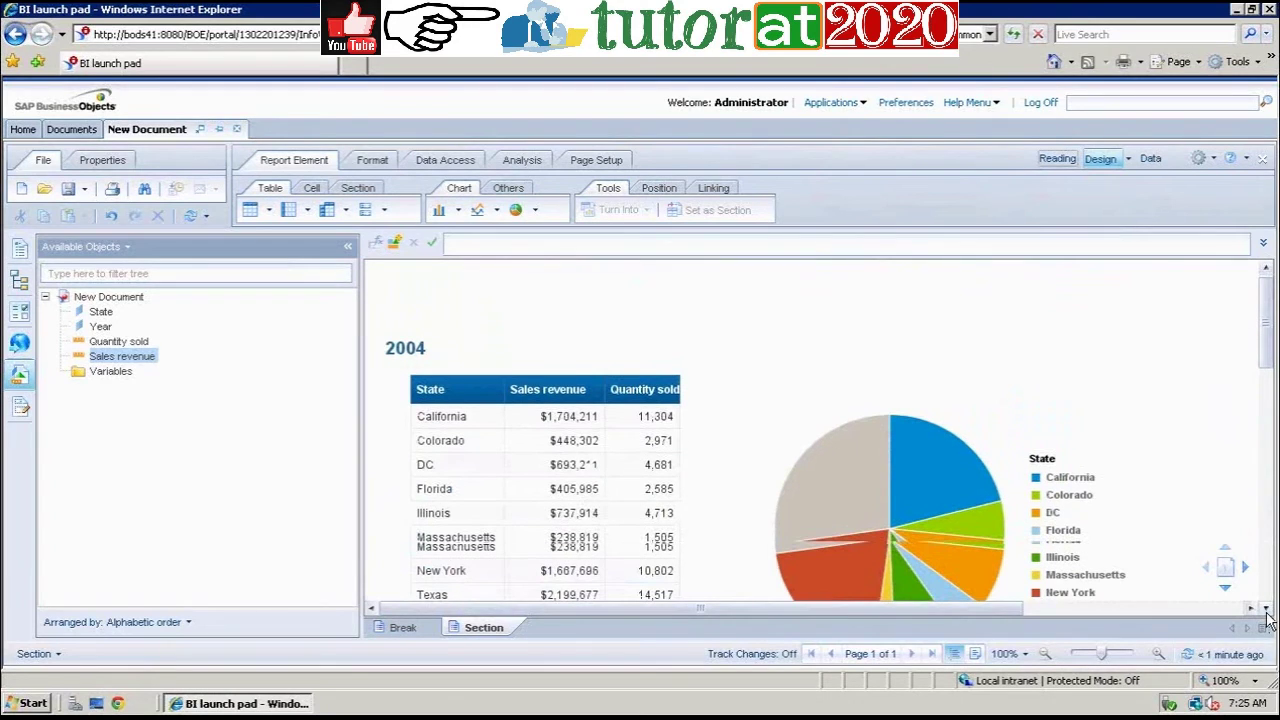
click(1266, 609)
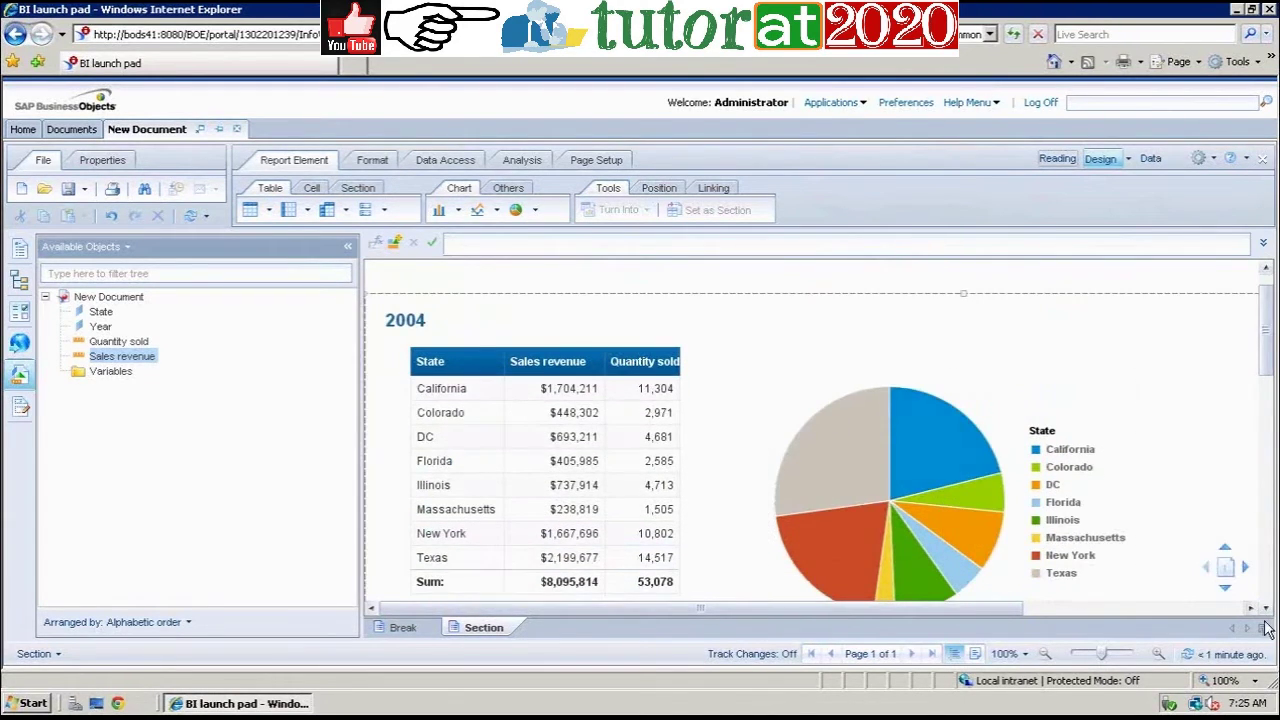
click(1266, 610)
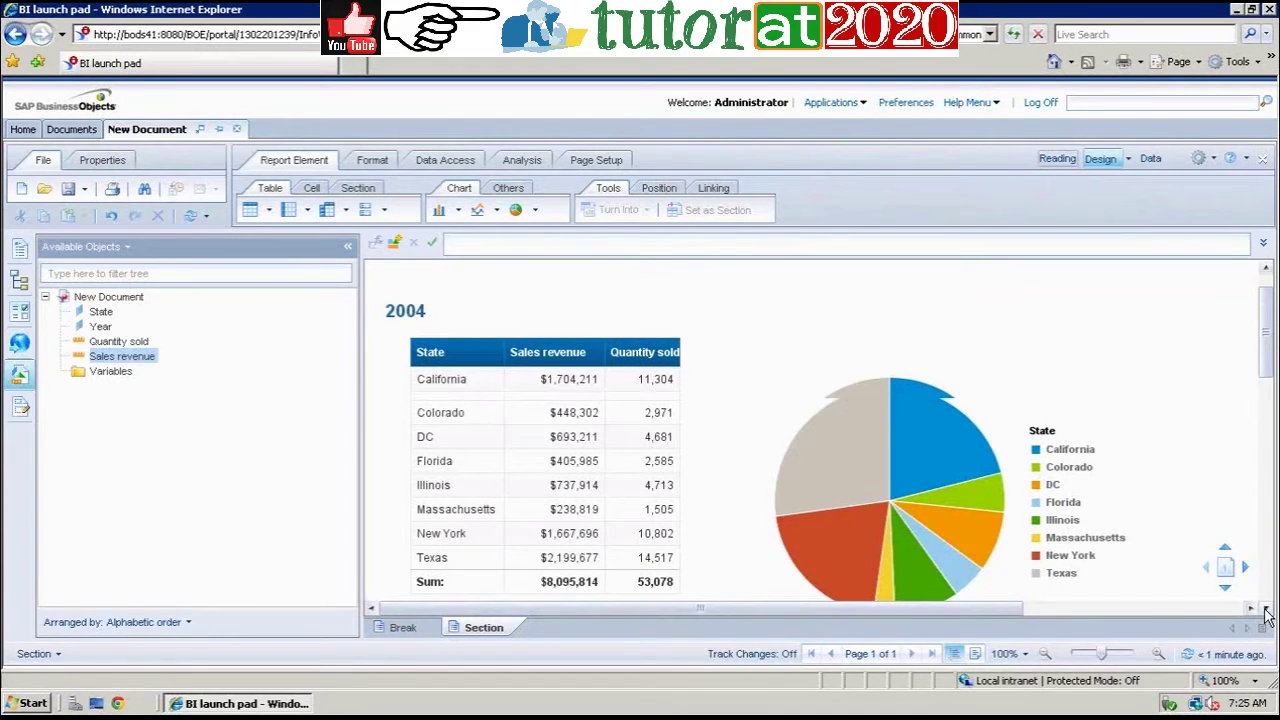
click(846, 452)
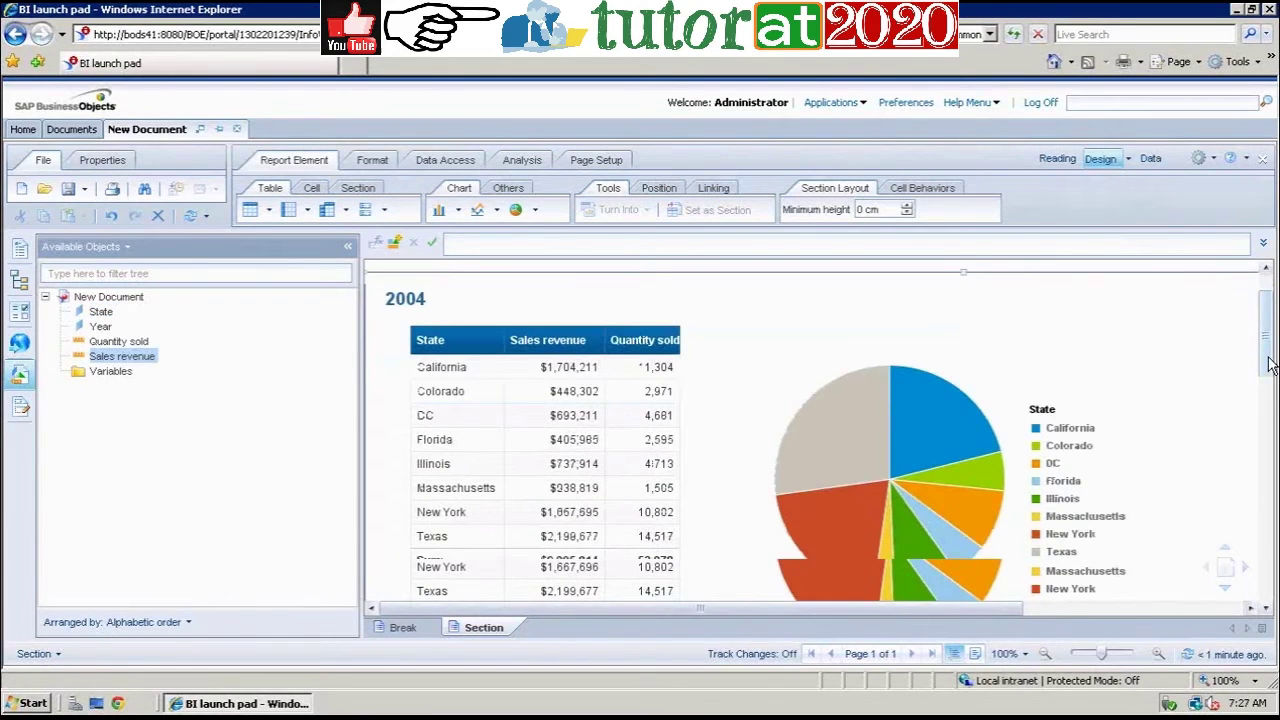
scroll(1268, 352, down, 1)
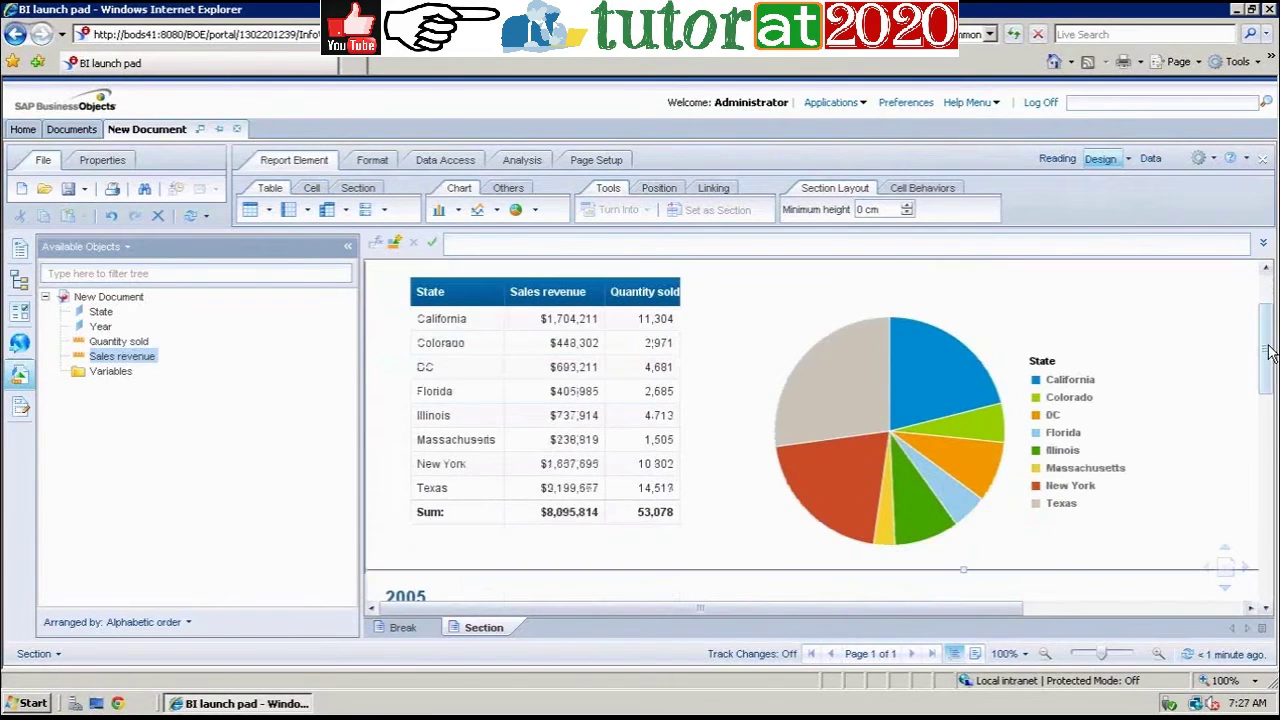
scroll(1268, 352, up, 2)
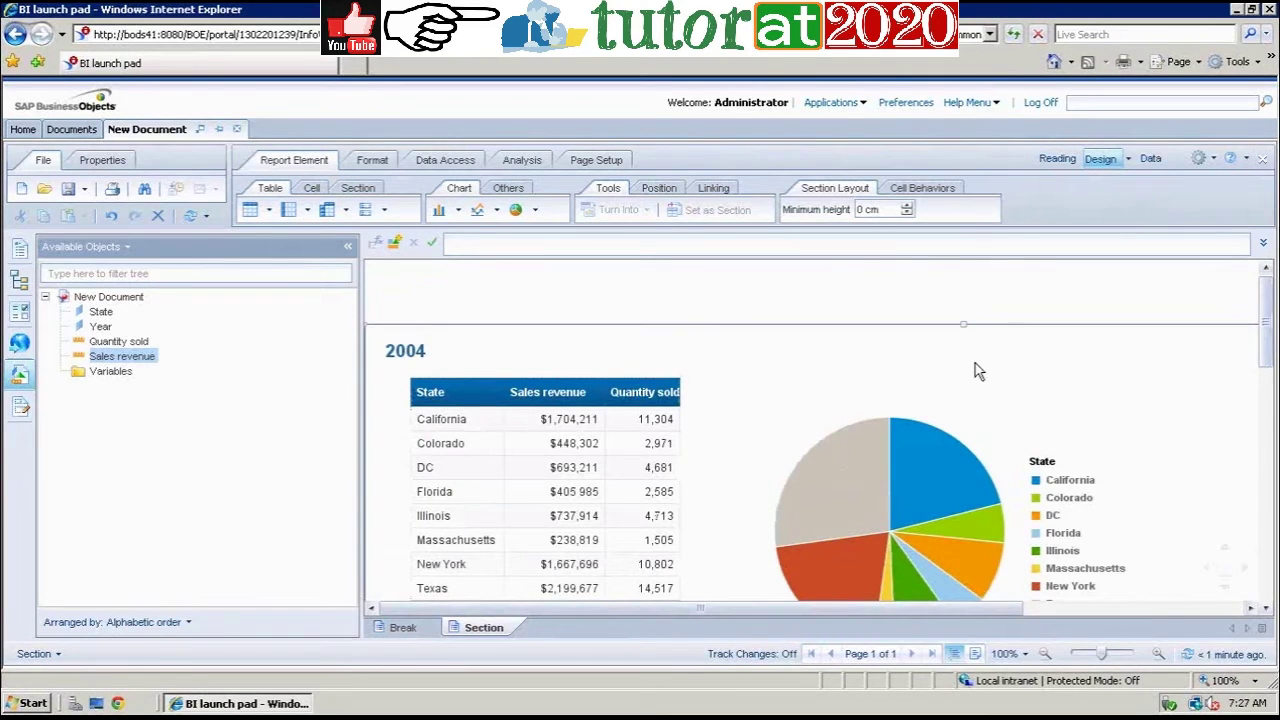
click(400, 628)
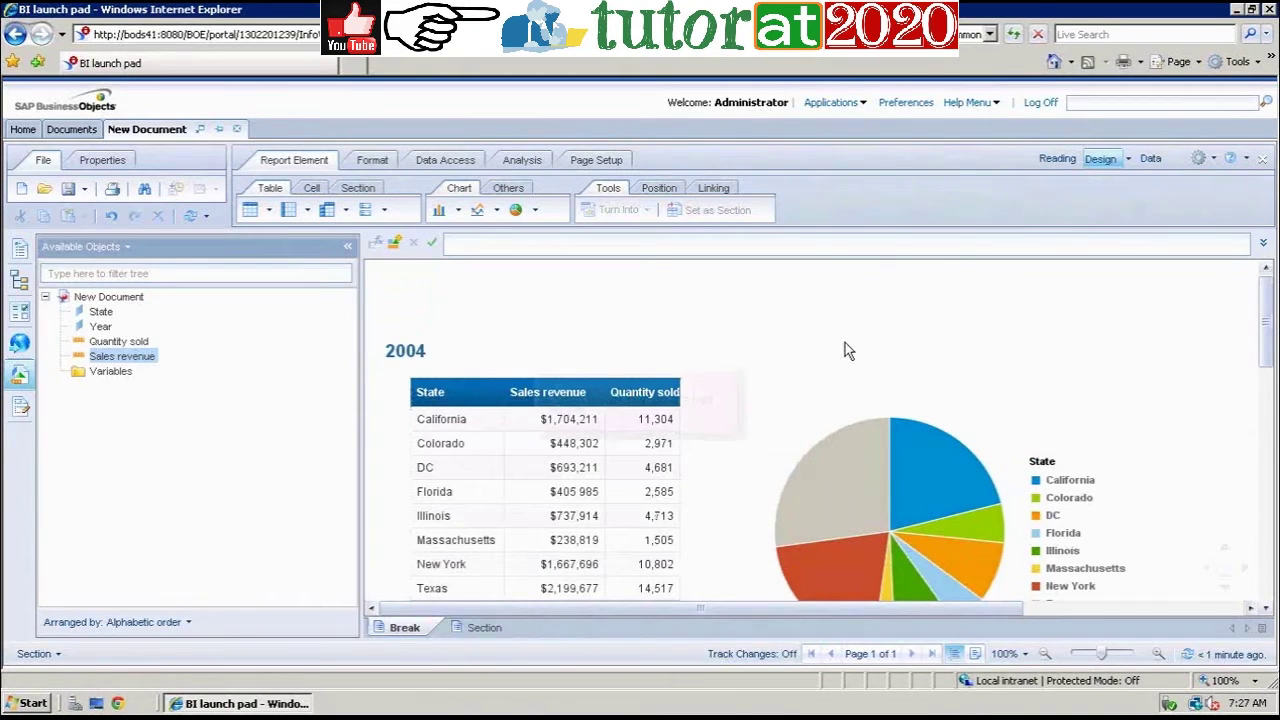
click(977, 492)
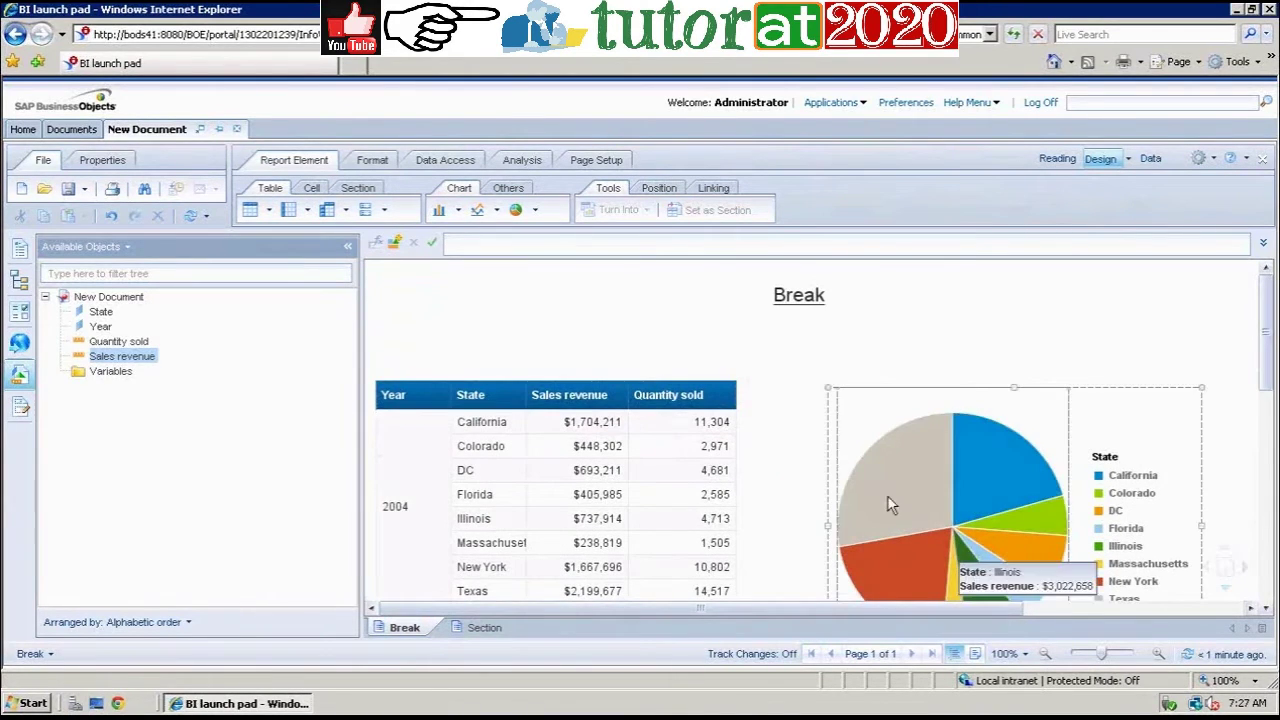
click(486, 630)
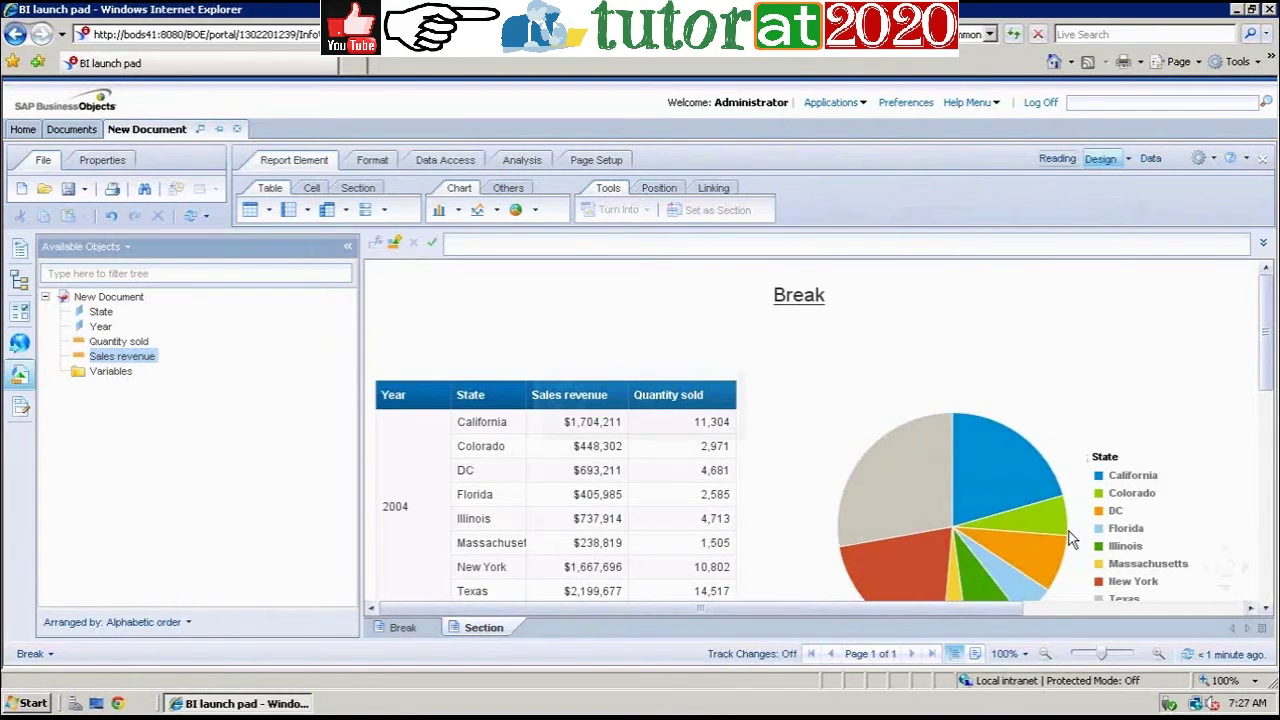
click(1064, 610)
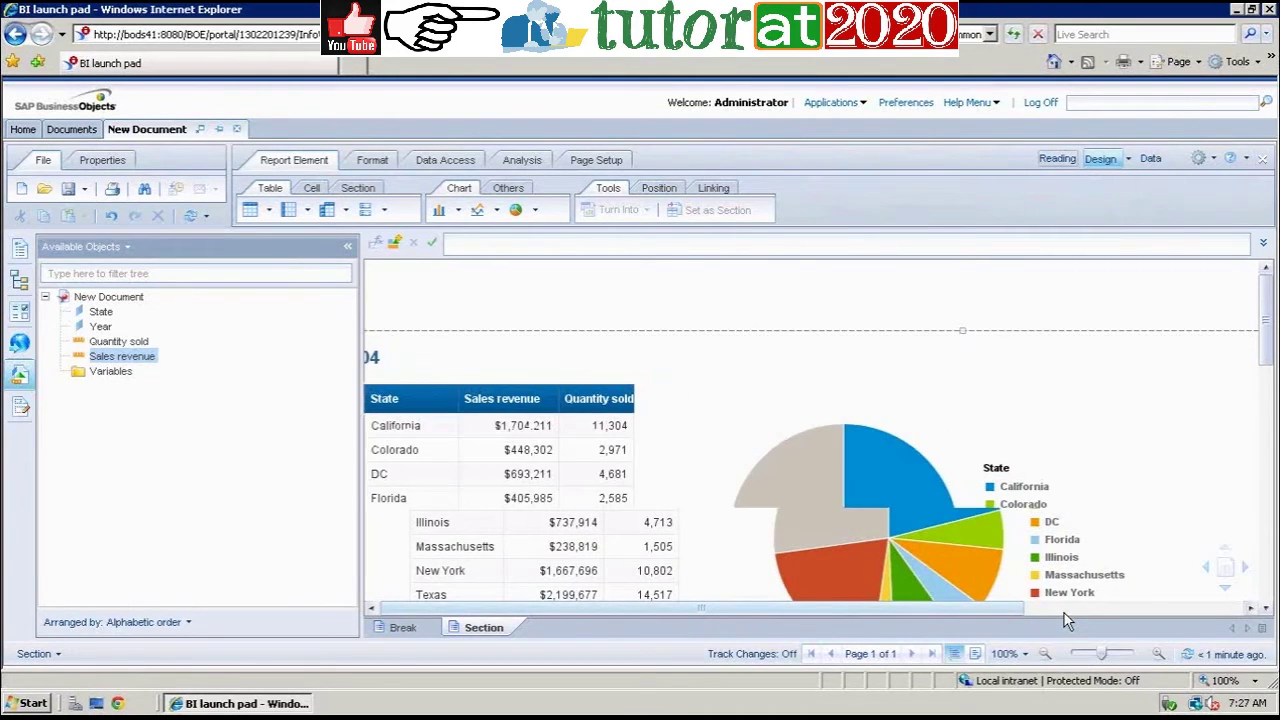
click(403, 610)
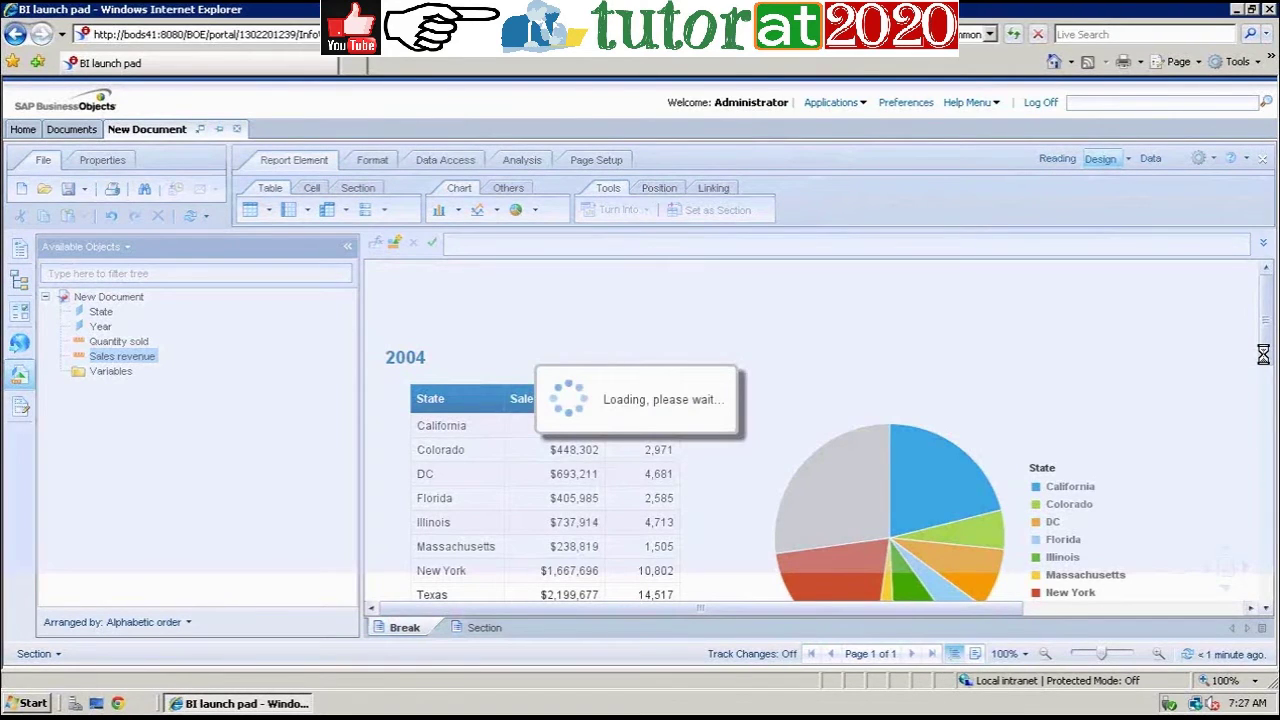
scroll(1270, 347, down, 1)
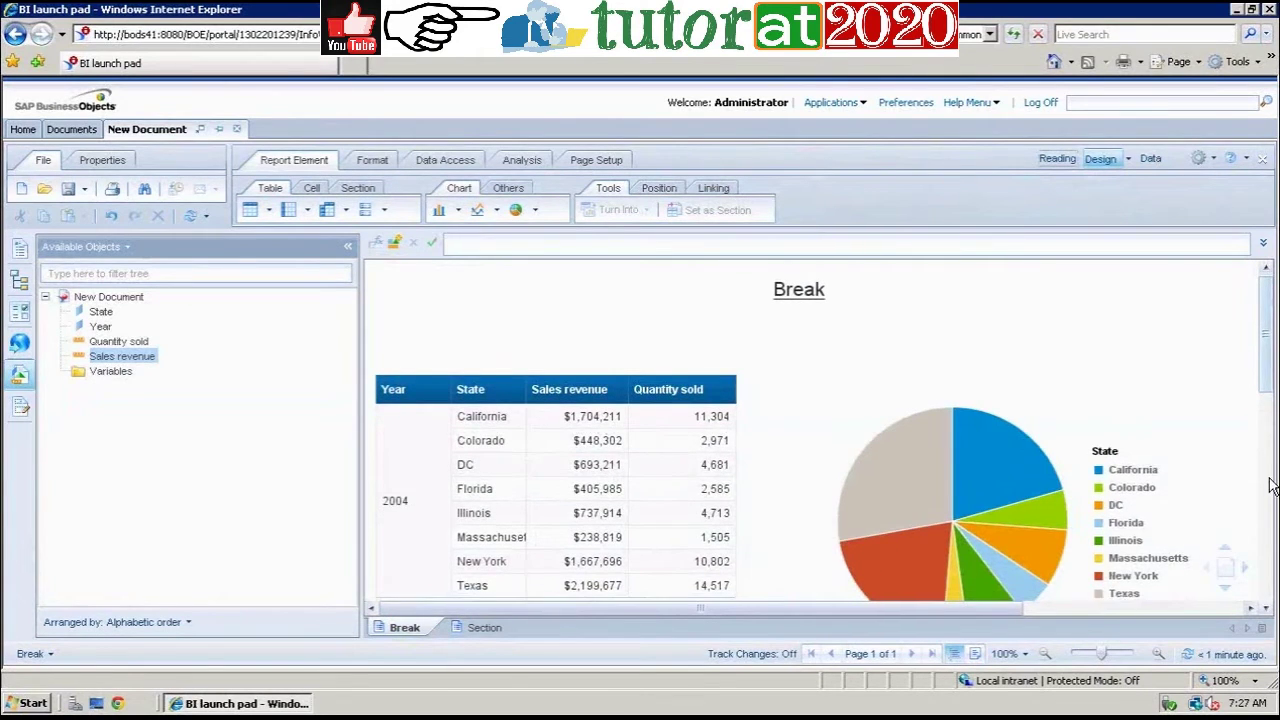
scroll(1268, 450, down, 5)
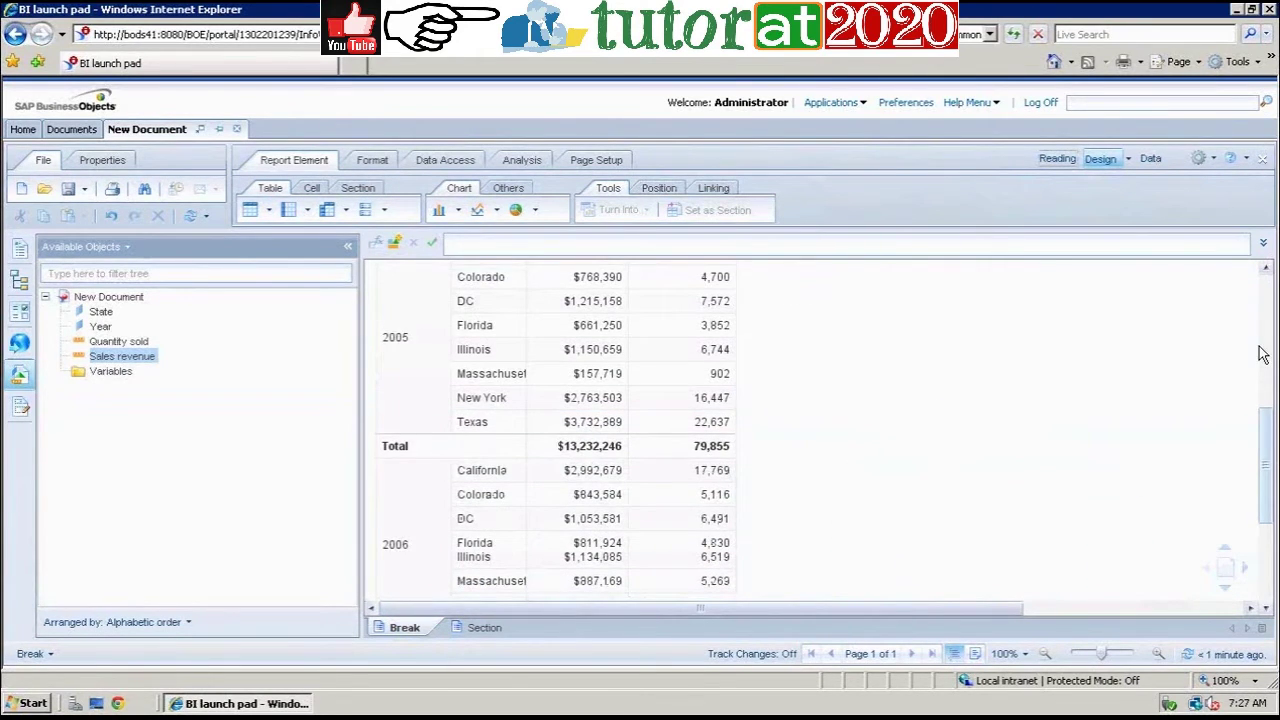
scroll(1262, 354, up, 5)
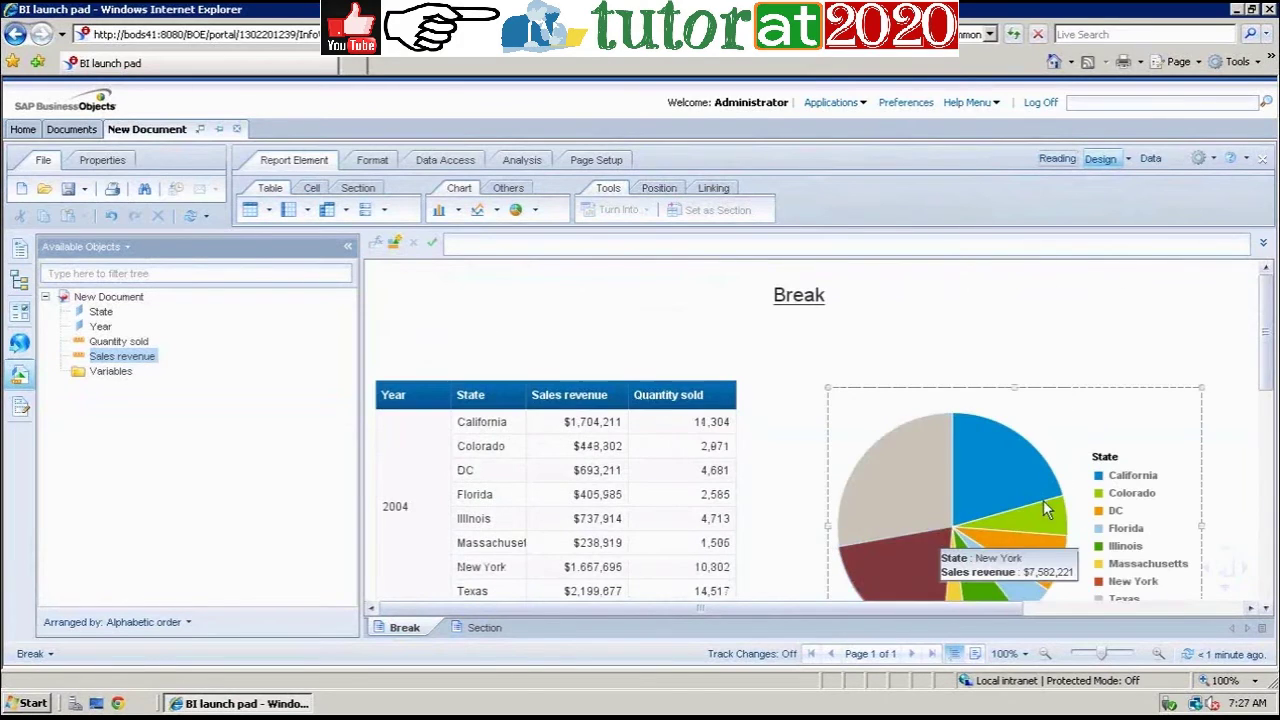
click(497, 634)
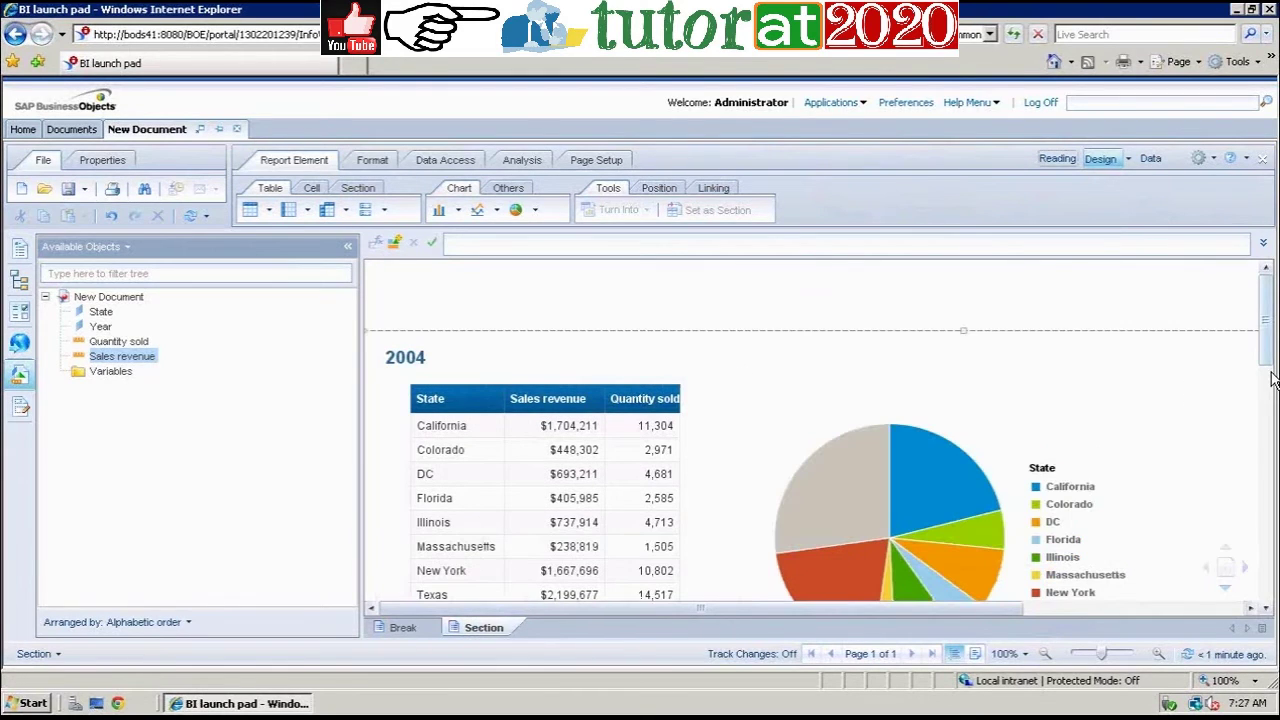
scroll(1272, 378, down, 1)
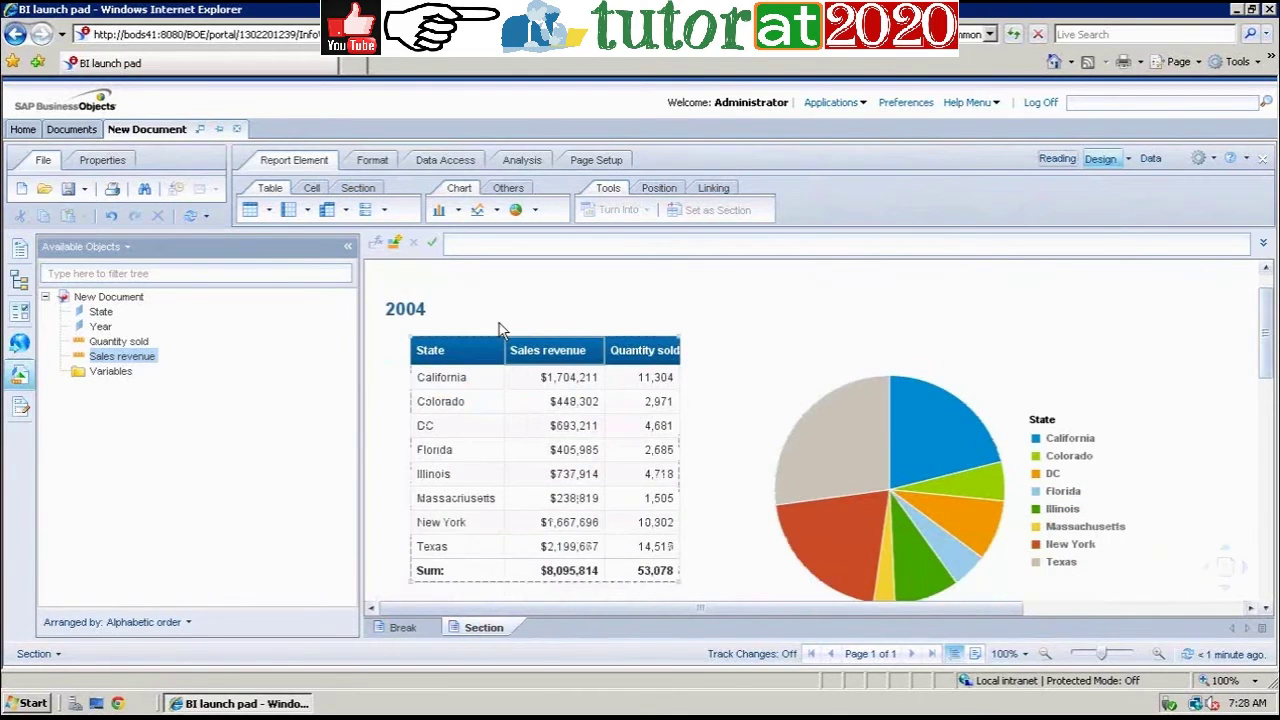
click(817, 450)
mouse_move(817, 450)
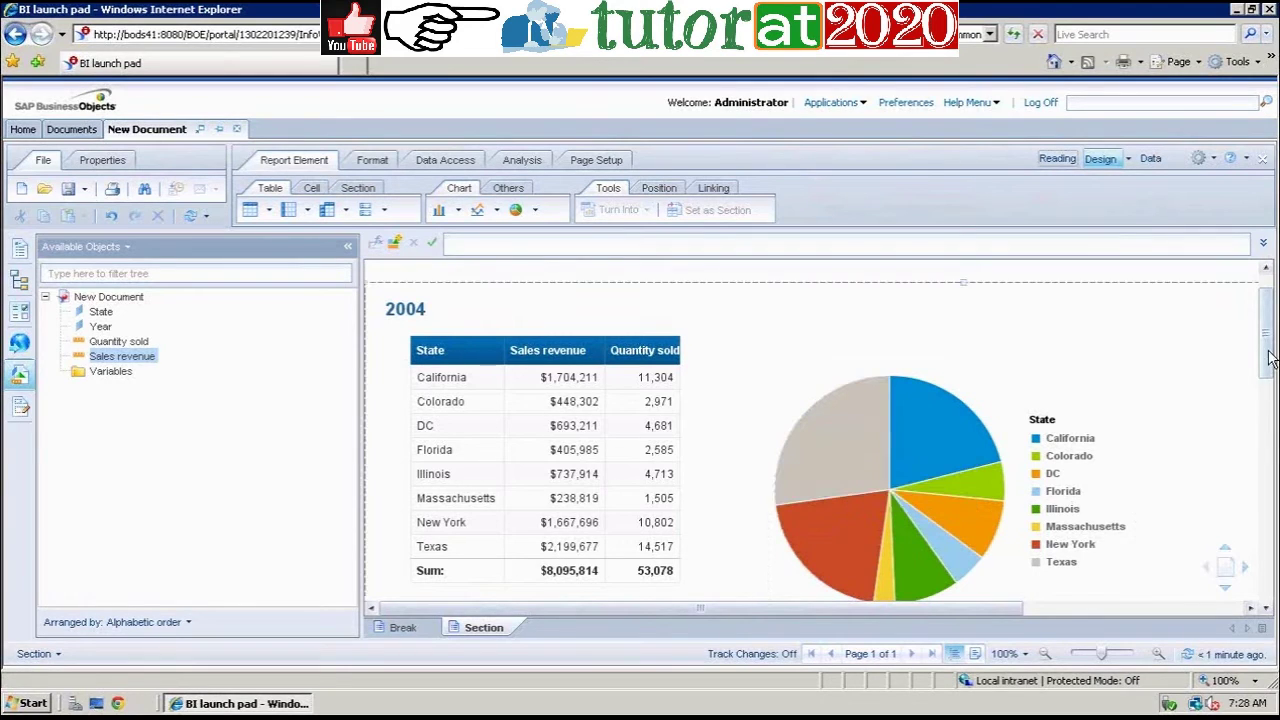
scroll(1271, 370, down, 1)
drag(1271, 385, 1272, 538)
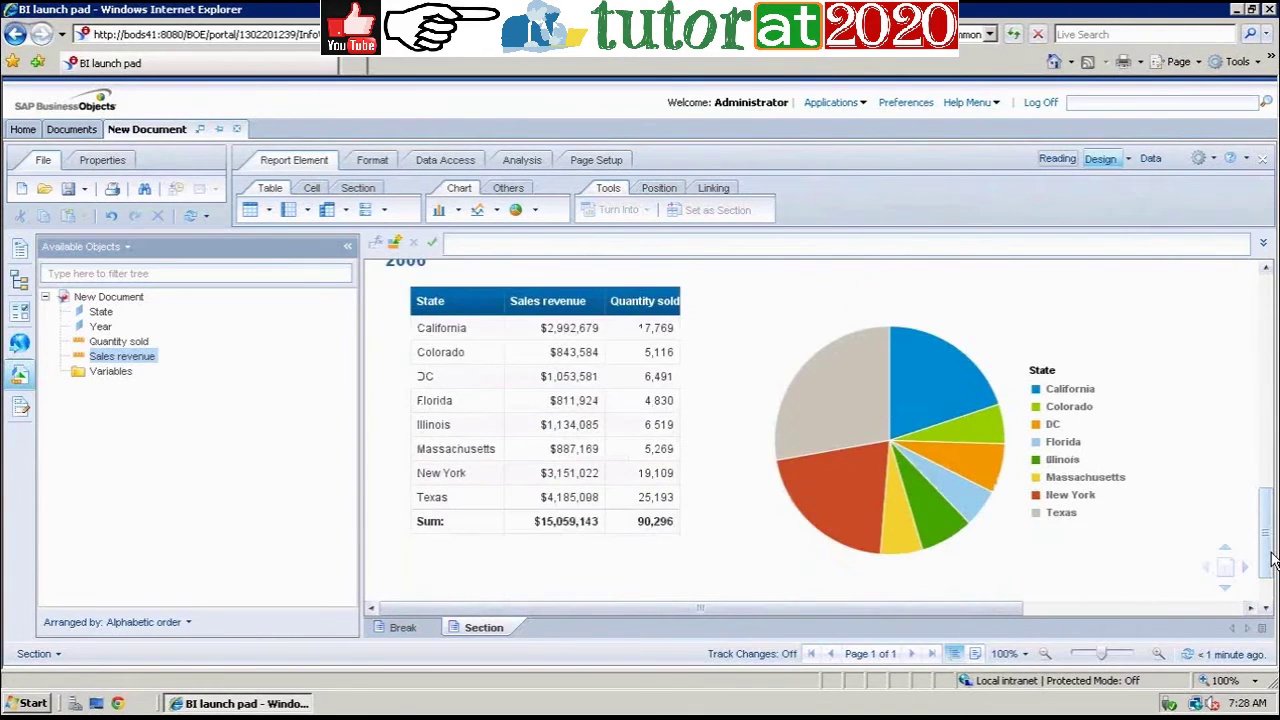
drag(1271, 527, 1271, 522)
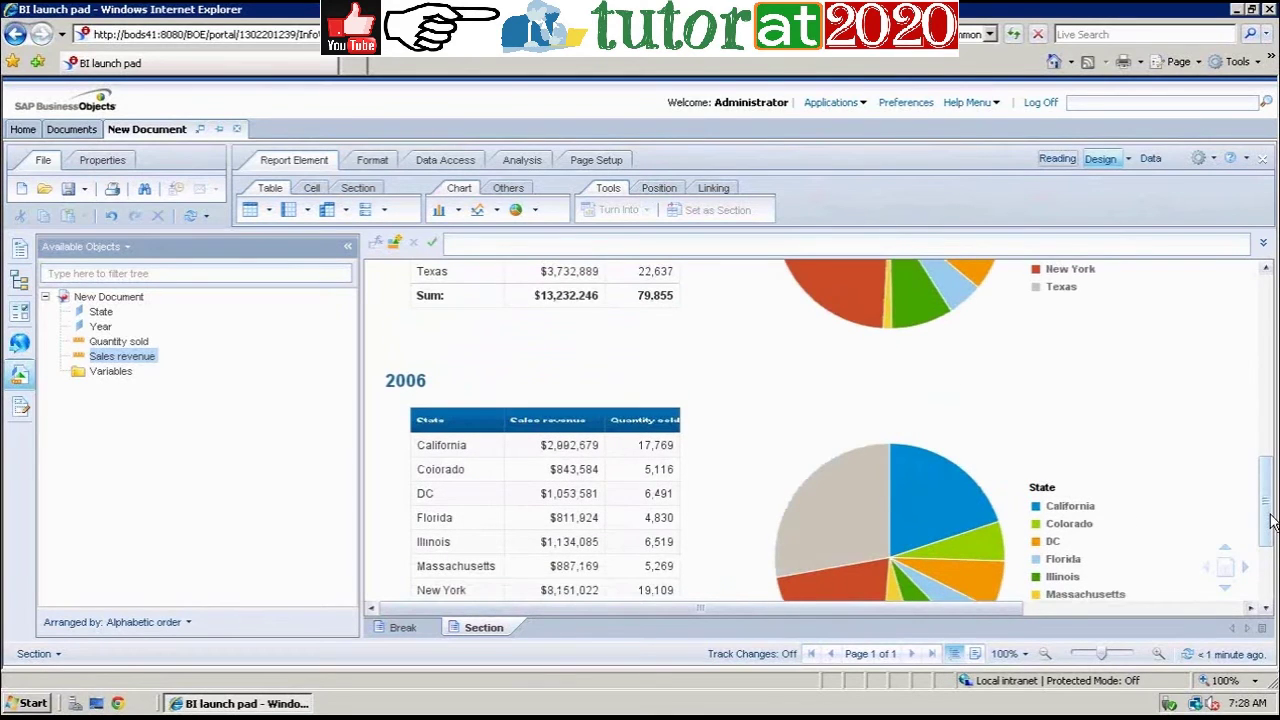
drag(1271, 520, 1271, 557)
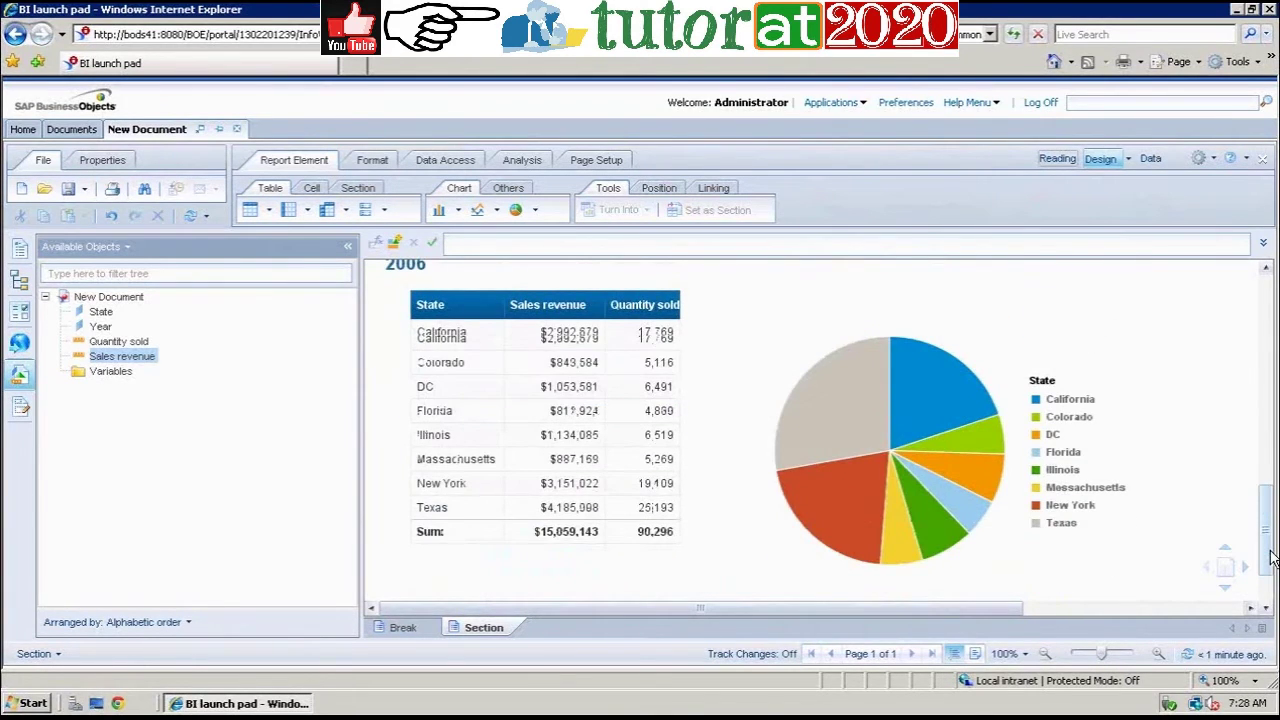
click(895, 521)
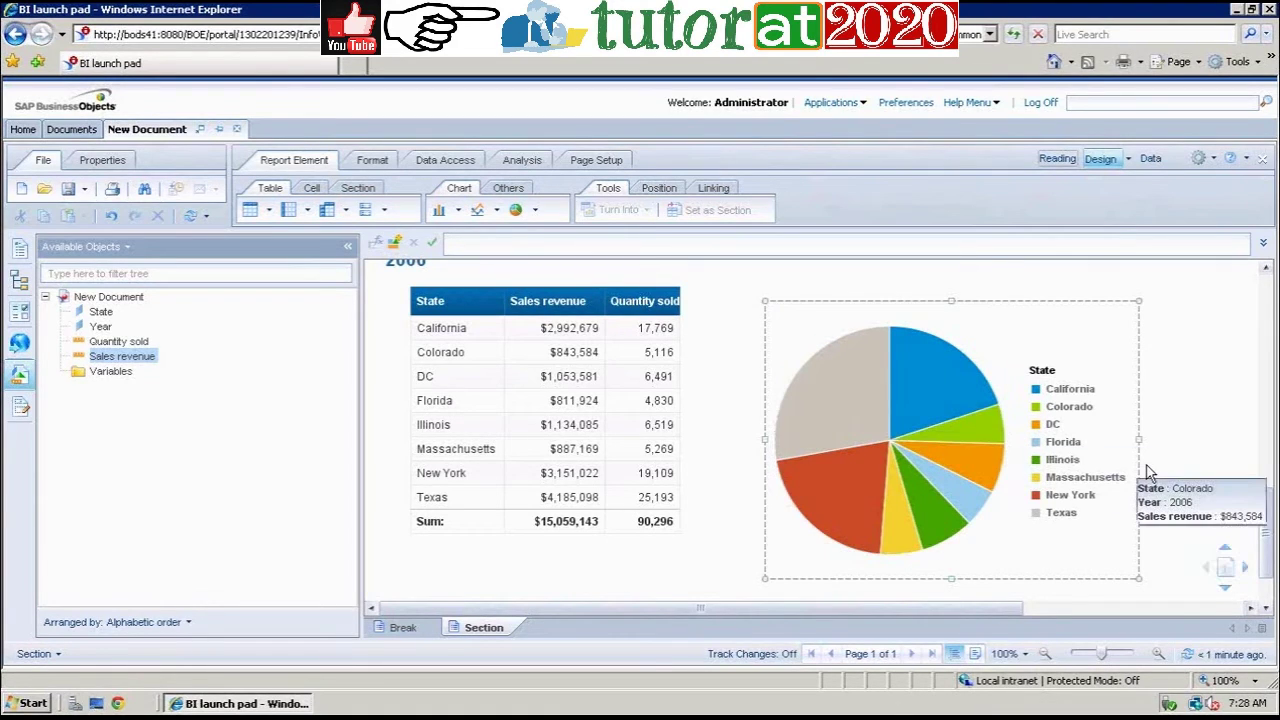
click(1262, 542)
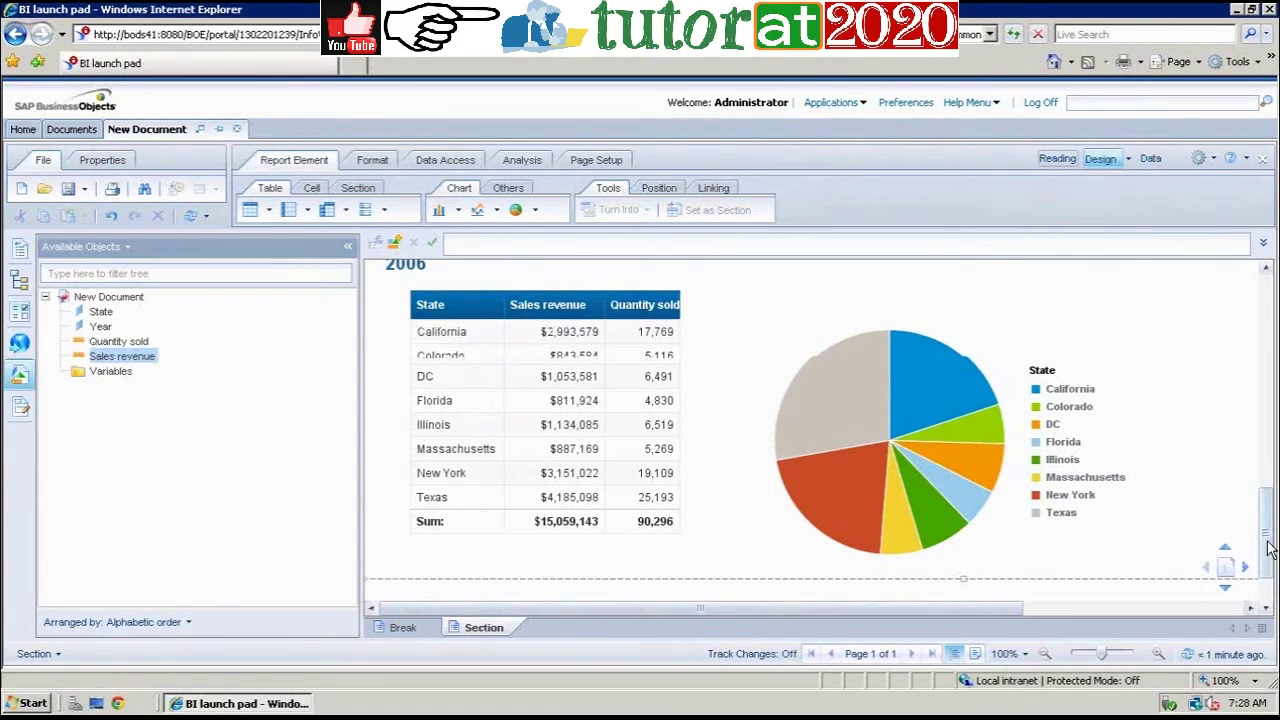
drag(1266, 540, 1260, 434)
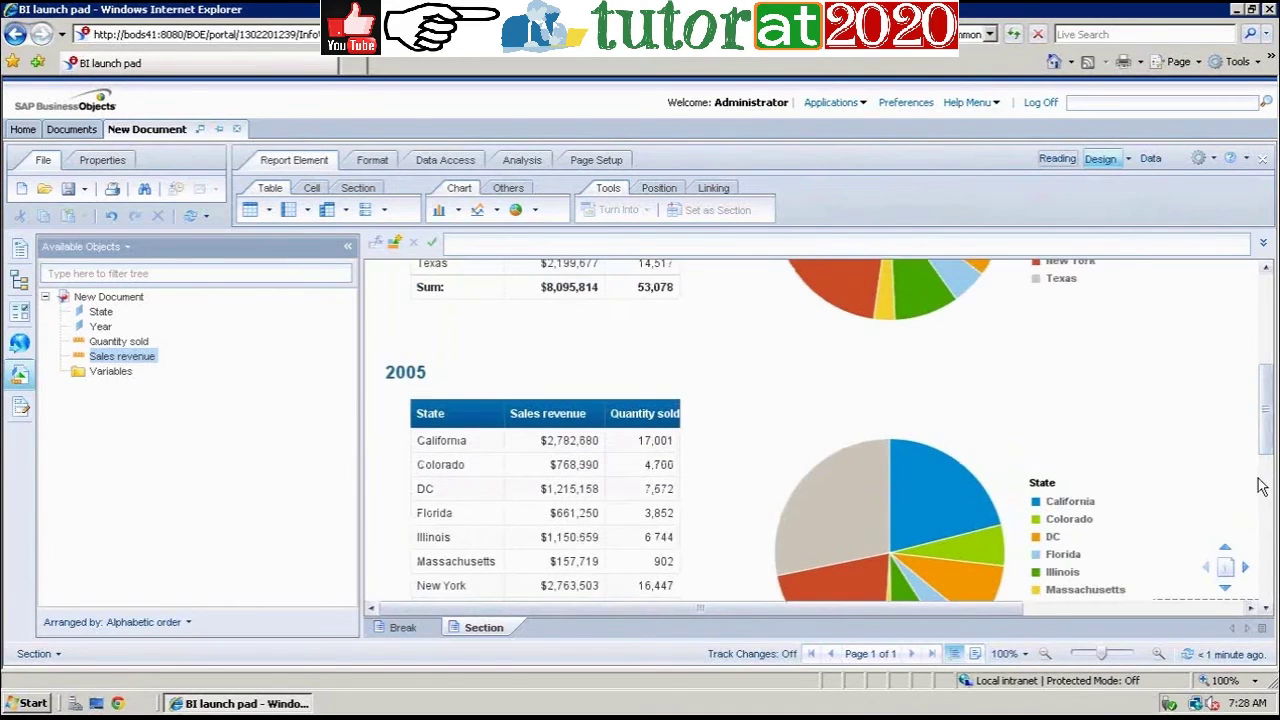
click(1266, 607)
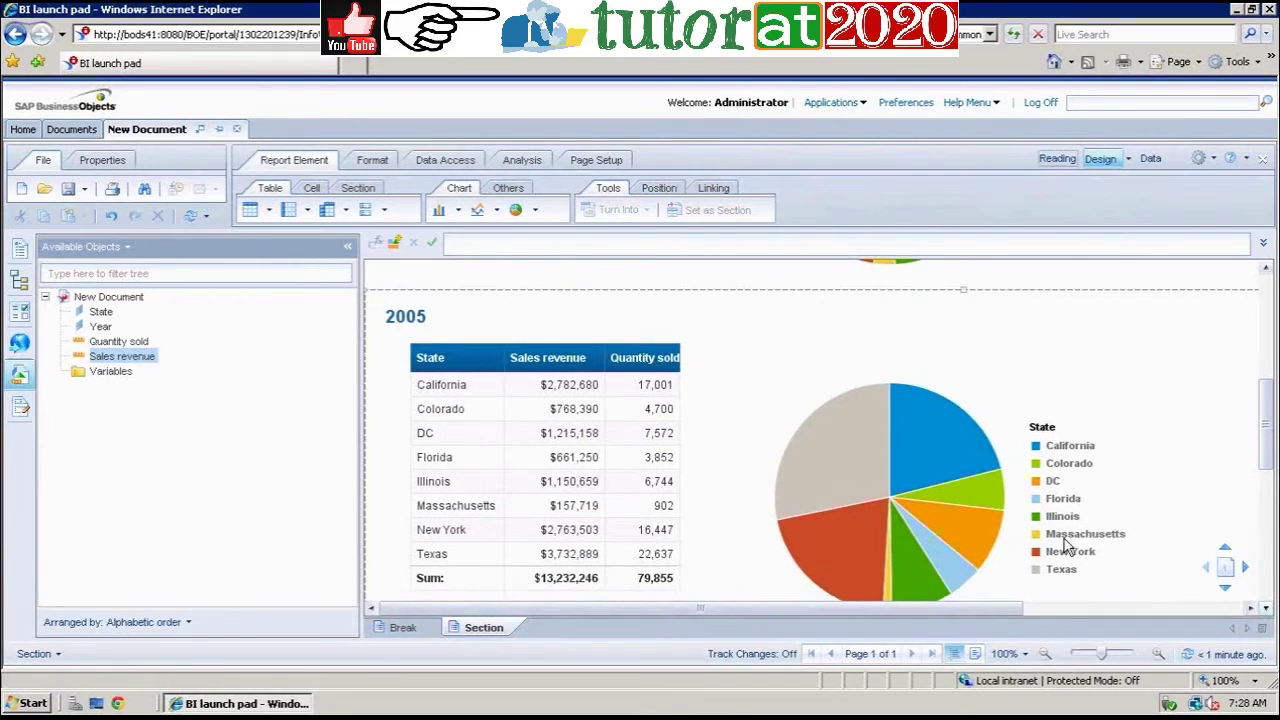
click(891, 588)
click(1268, 413)
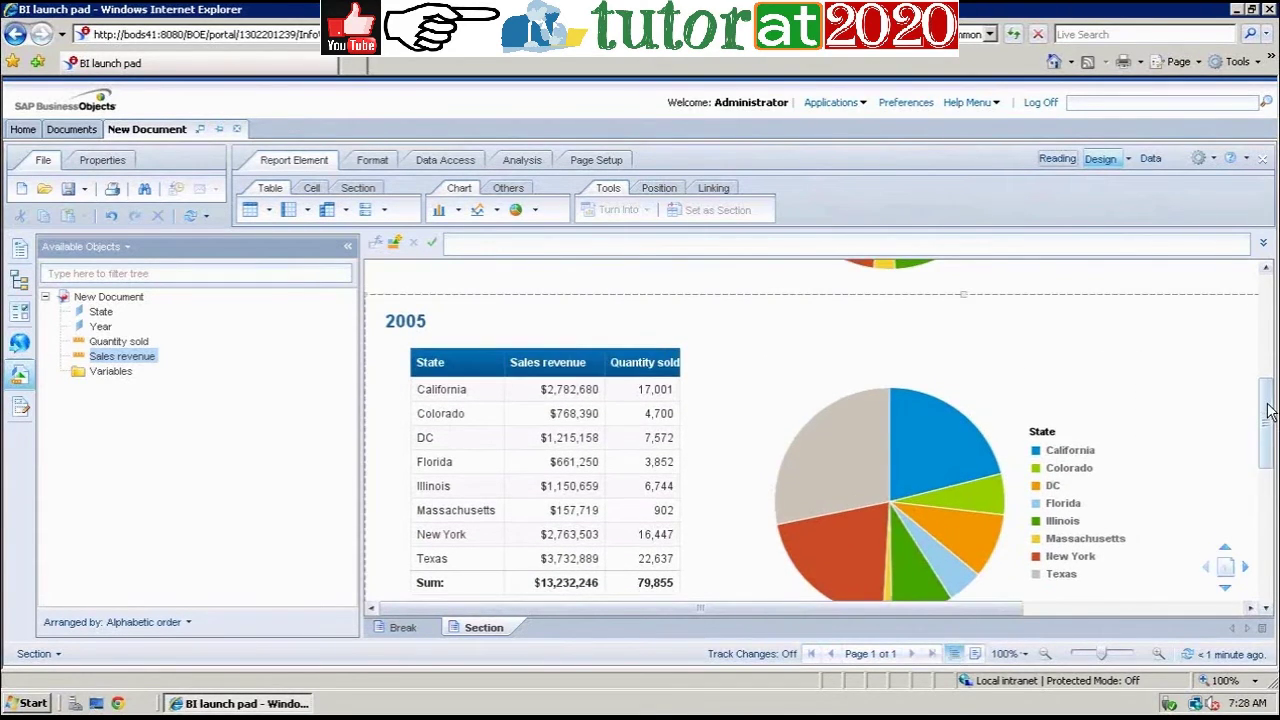
drag(1268, 413, 1266, 300)
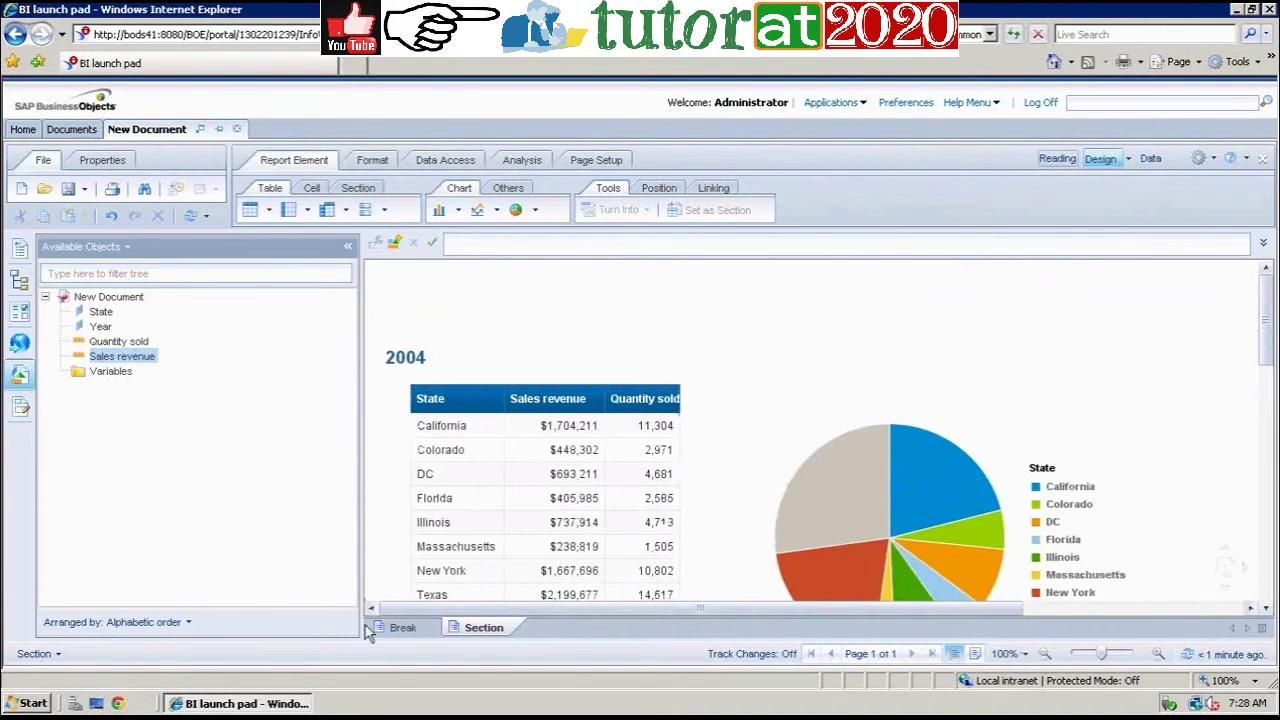
click(455, 571)
click(425, 472)
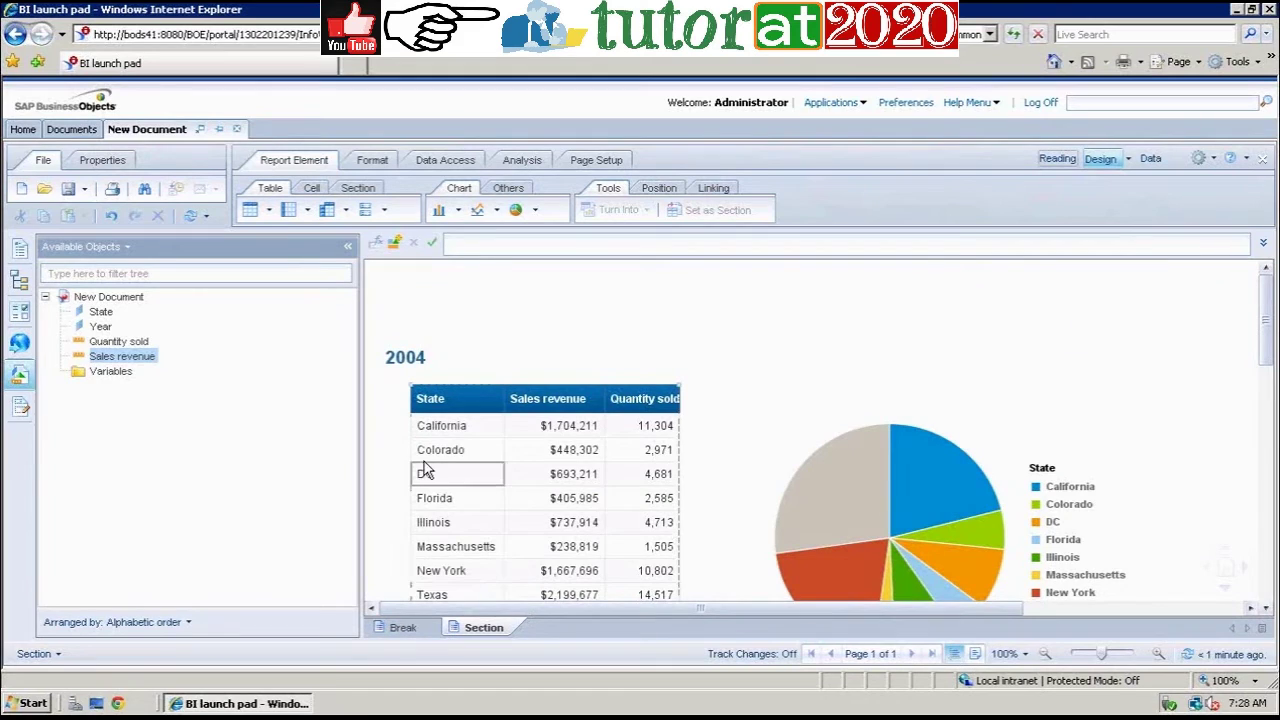
key(Up)
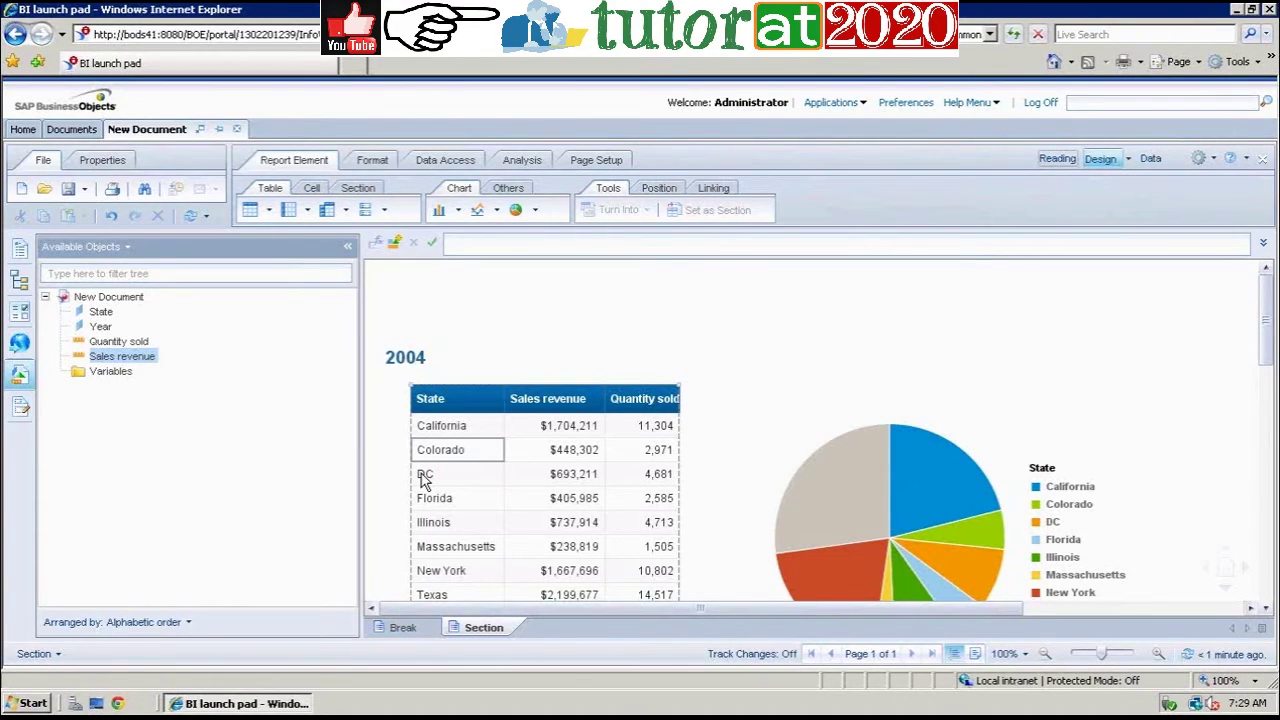
click(400, 628)
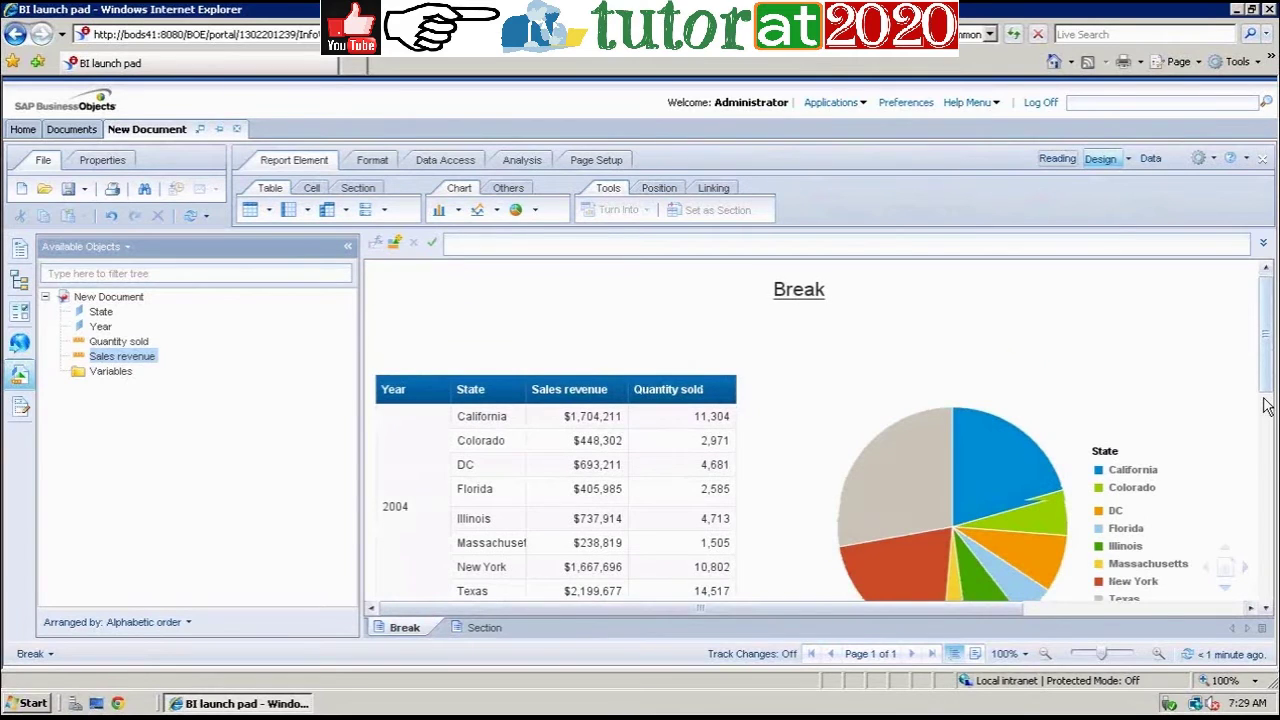
scroll(1265, 405, down, 10)
click(694, 464)
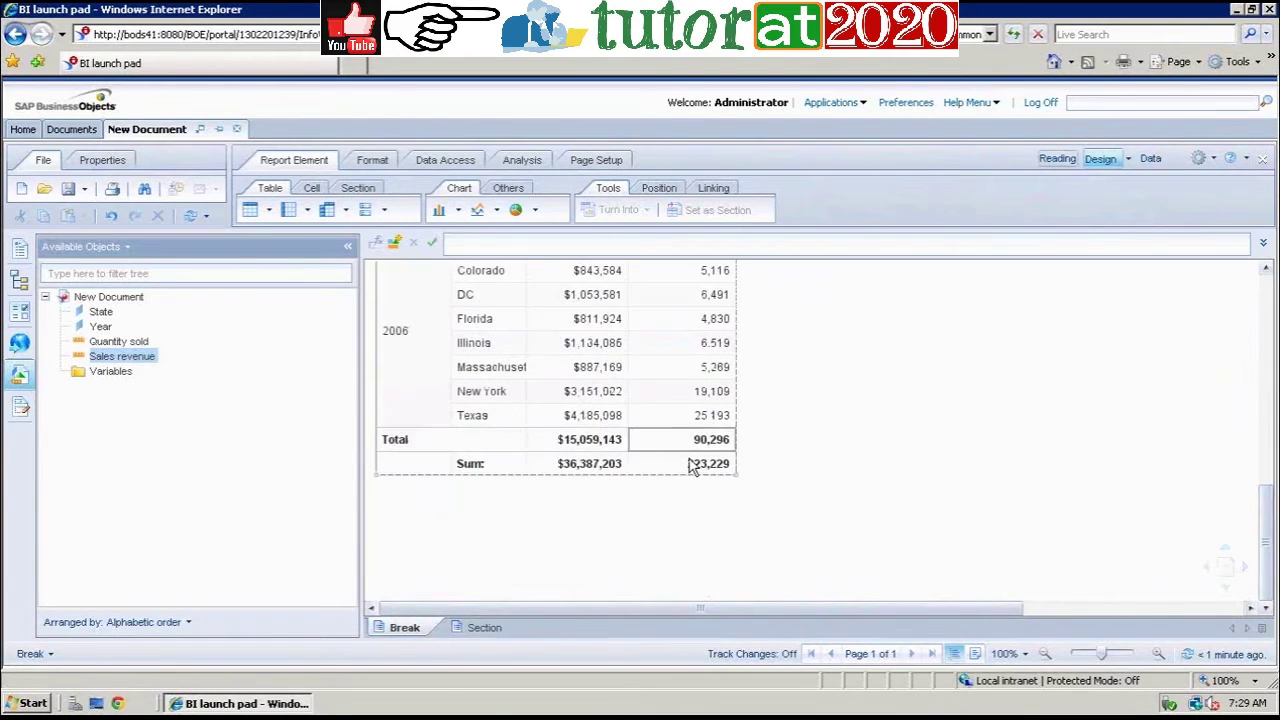
click(472, 628)
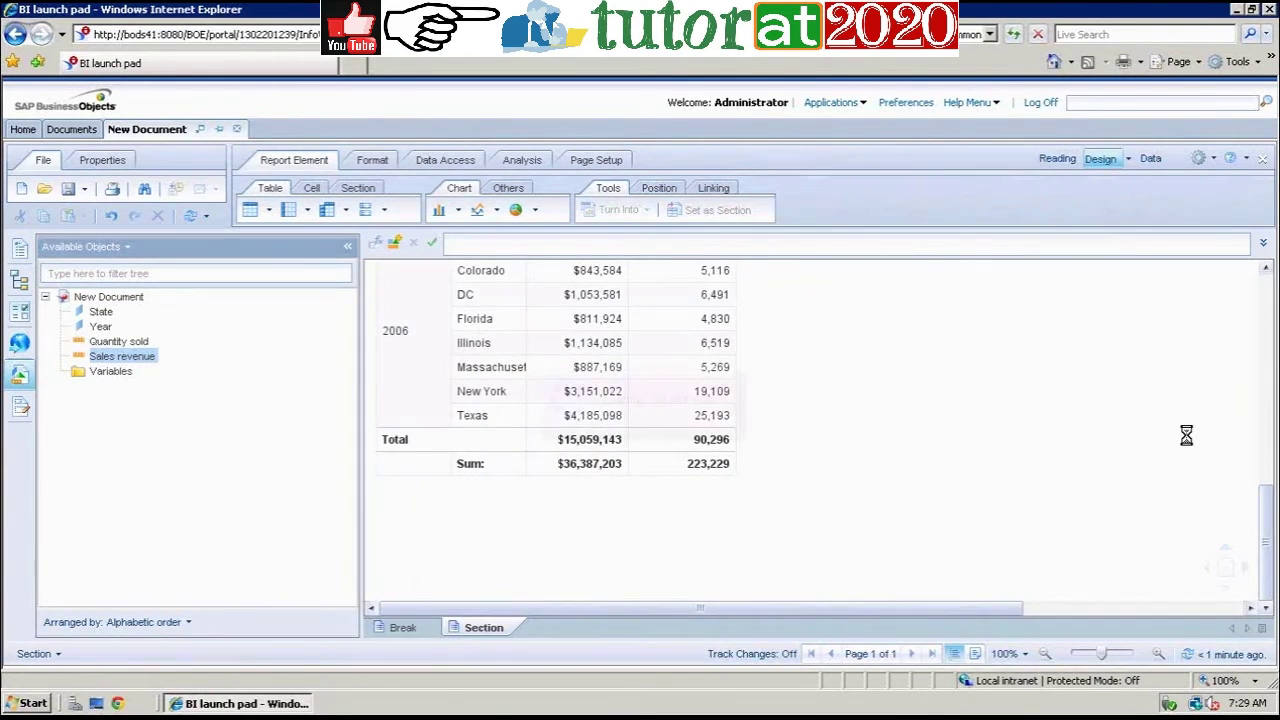
drag(1265, 357, 1270, 556)
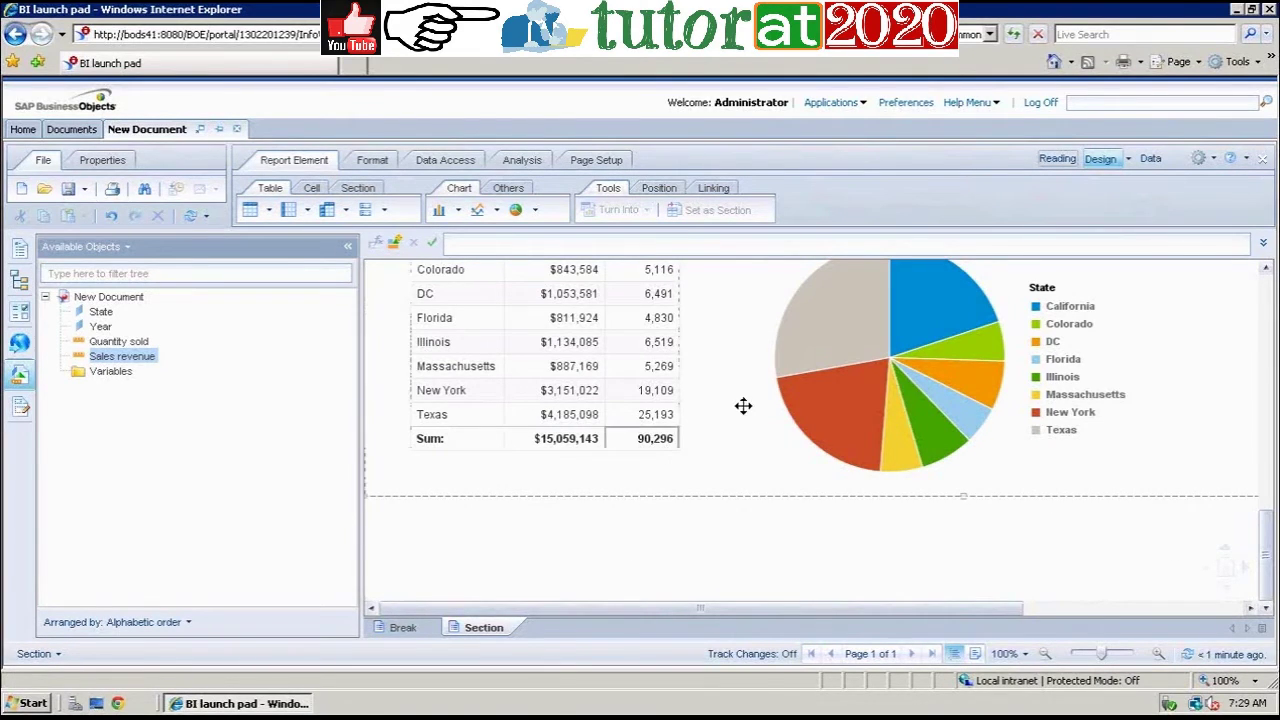
click(570, 440)
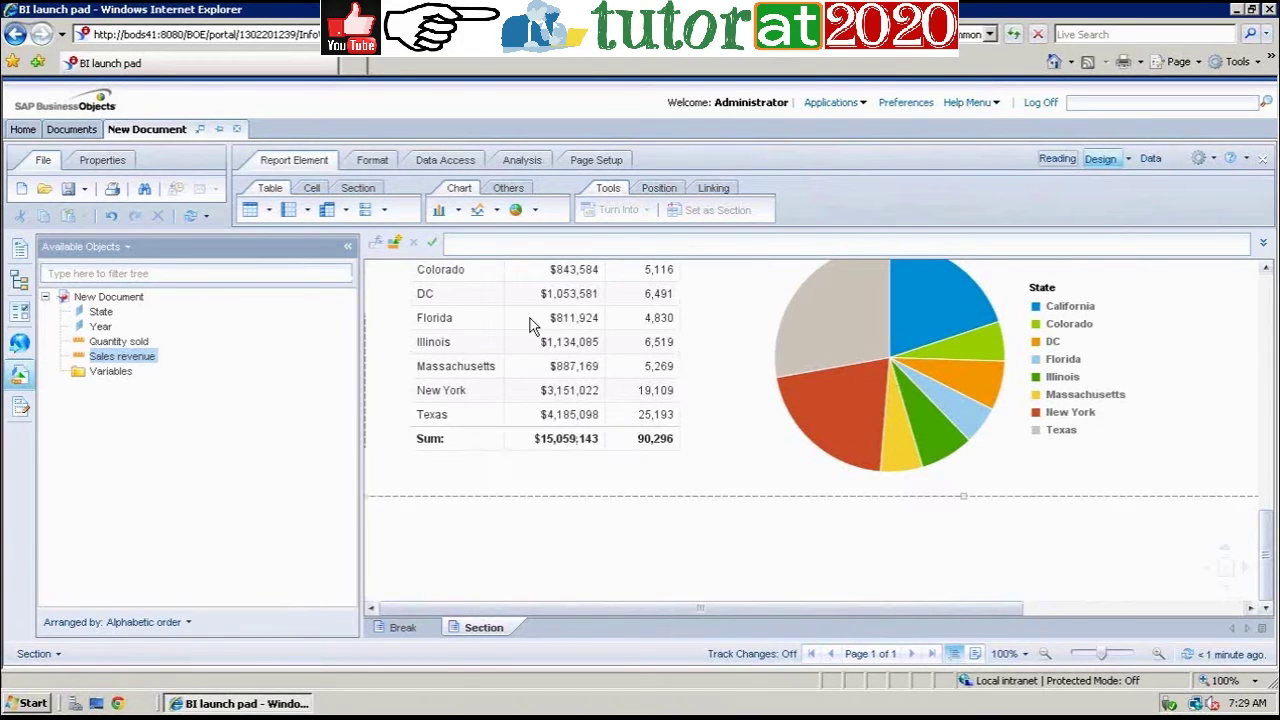
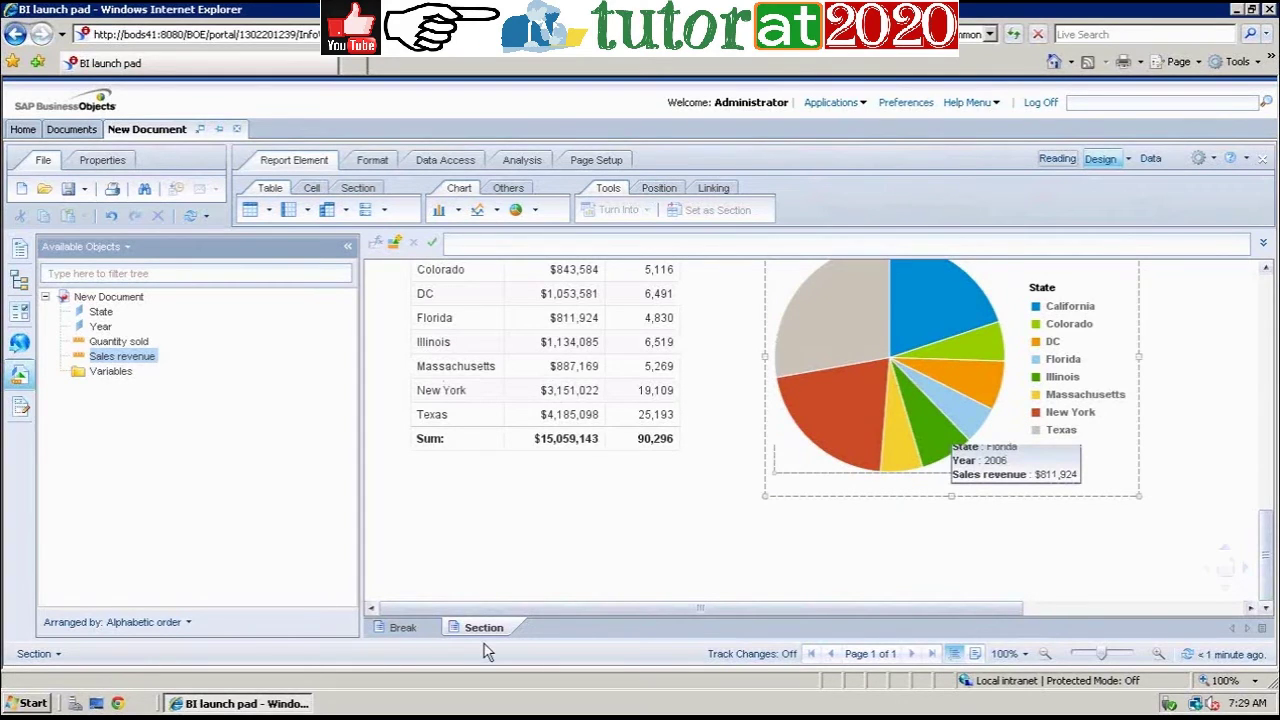
Step: Switch to the Break report and scroll down to its yearly Total rows and $36,387,203 grand Sum
click(417, 628)
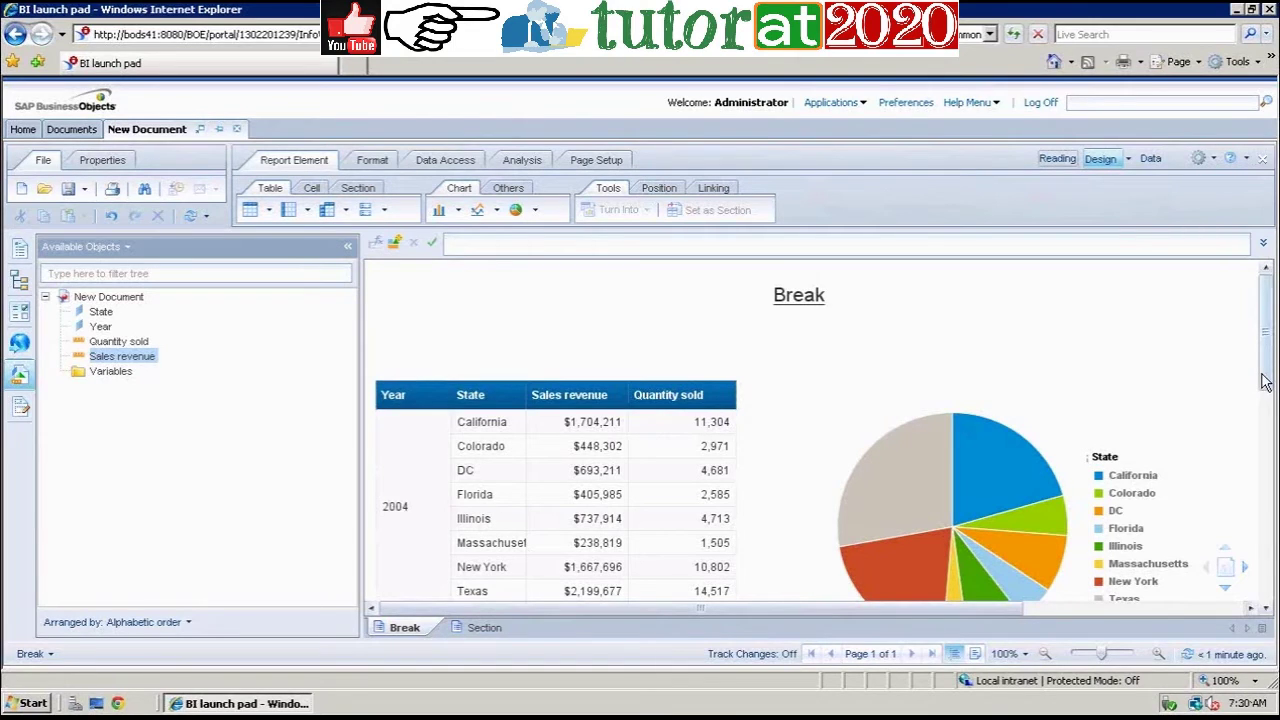
drag(1265, 383, 1265, 560)
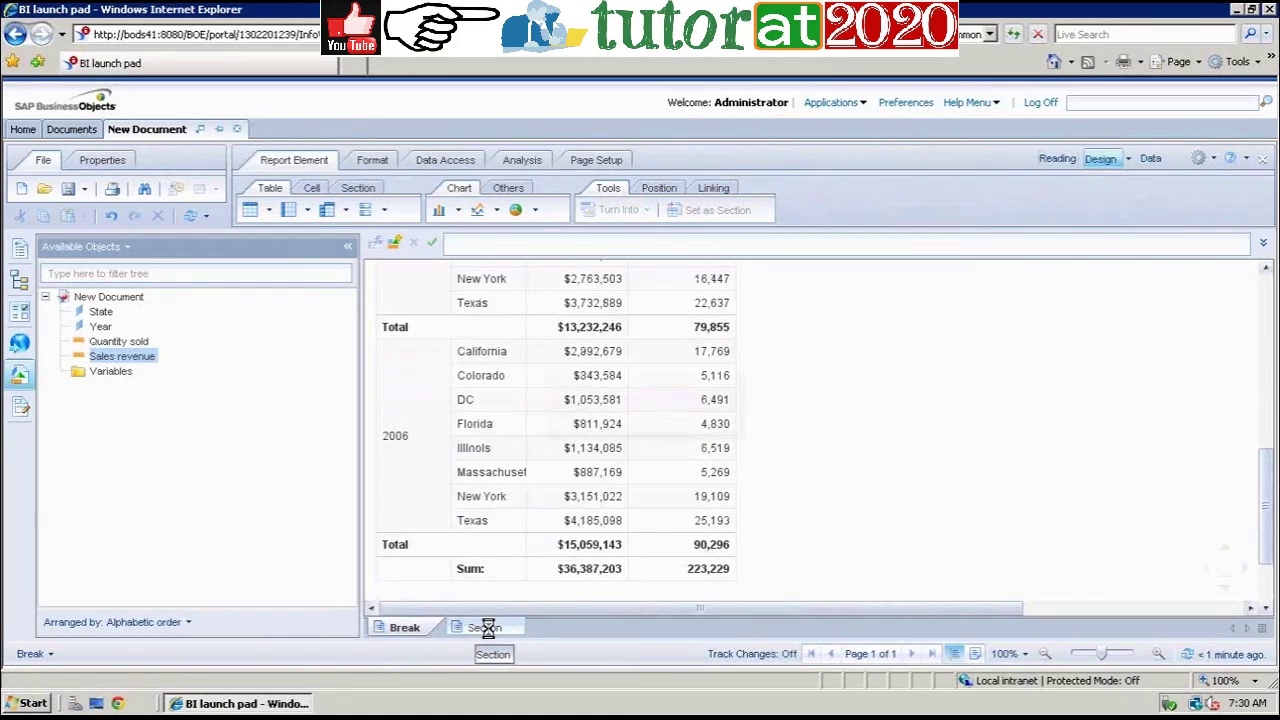
Step: Use the report map to expand Section's 2004–2006 sections, jump to 2006, then return to Break
click(25, 288)
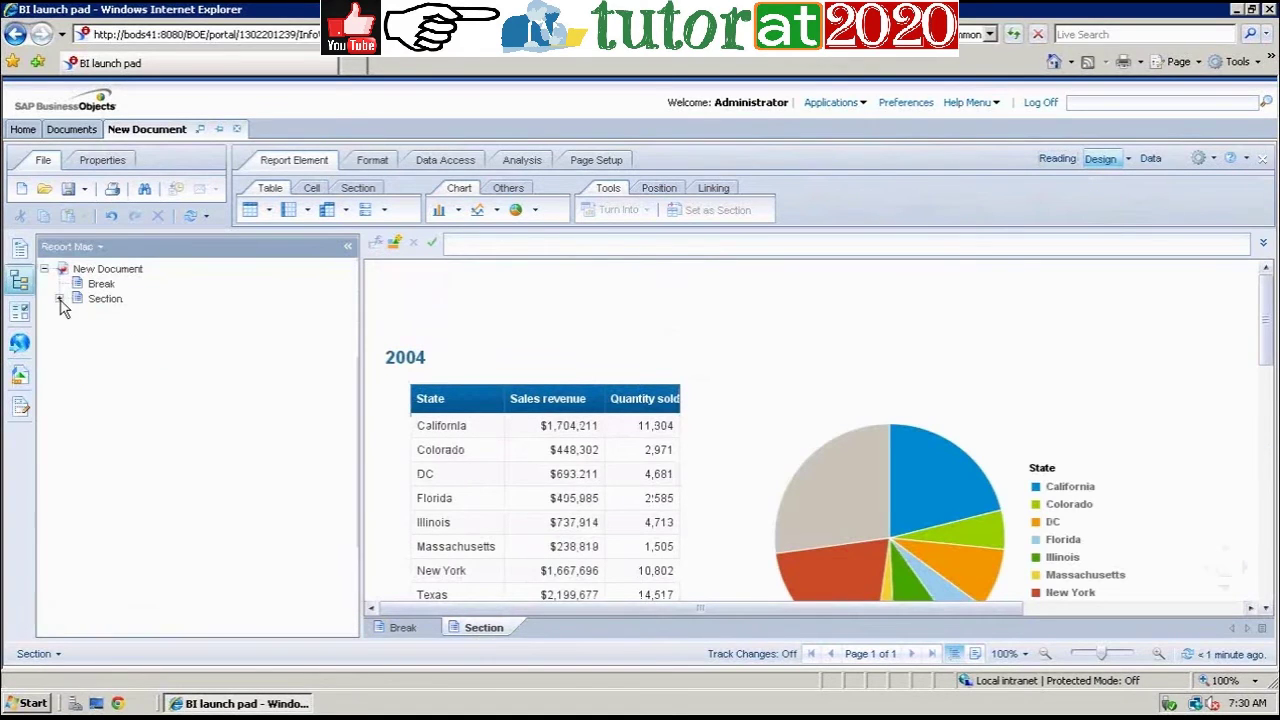
click(25, 288)
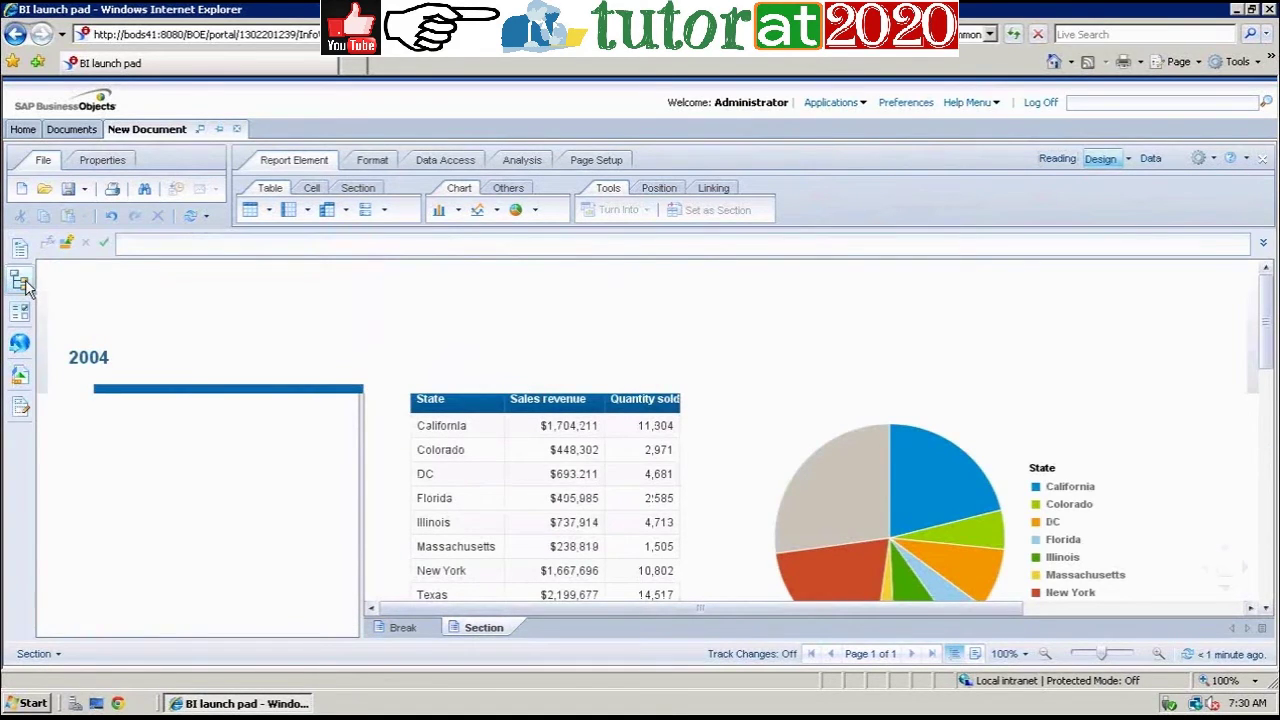
click(22, 284)
click(60, 299)
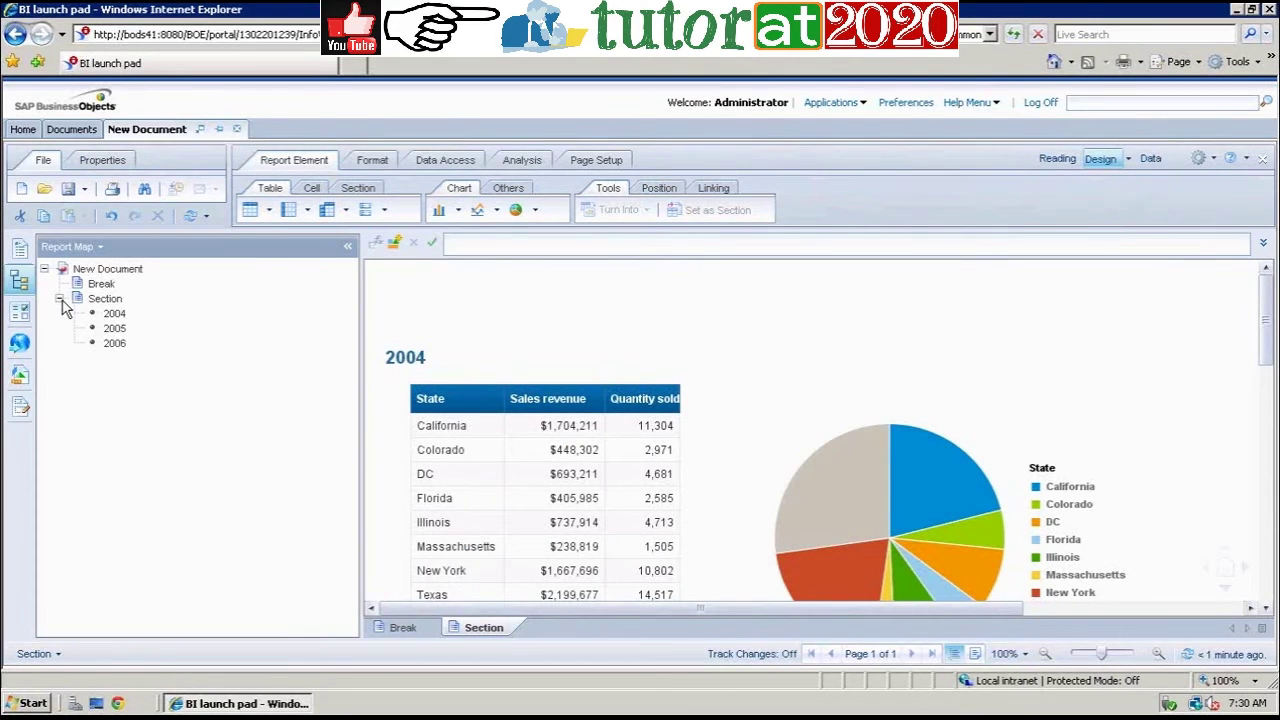
click(114, 343)
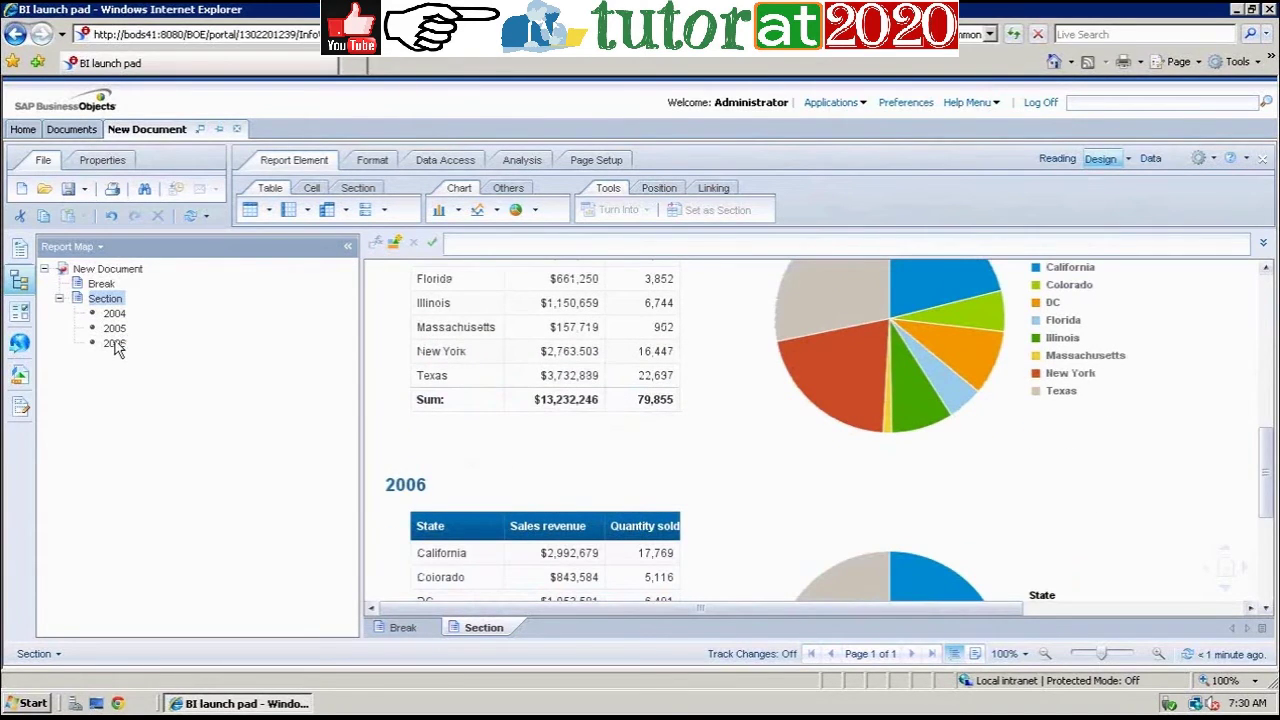
click(101, 284)
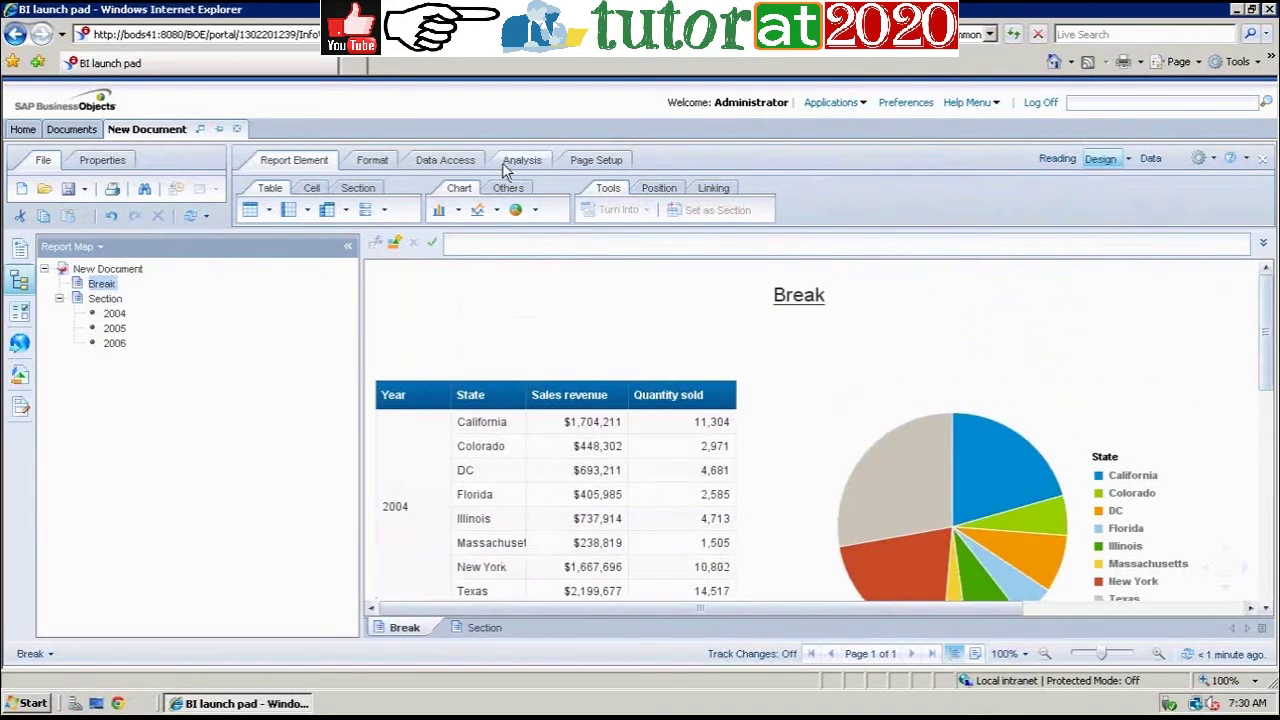
Step: Edit the query to add Quarter, then select Quarter in the Available Objects list
click(435, 165)
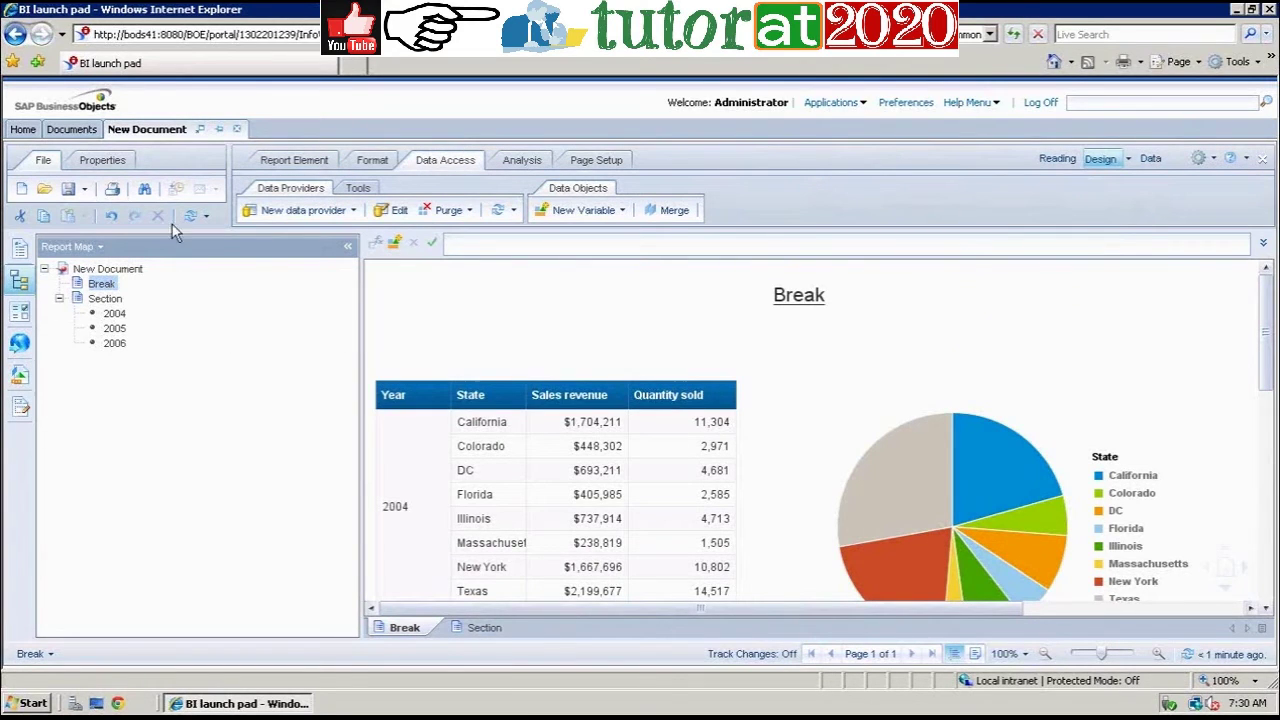
click(398, 214)
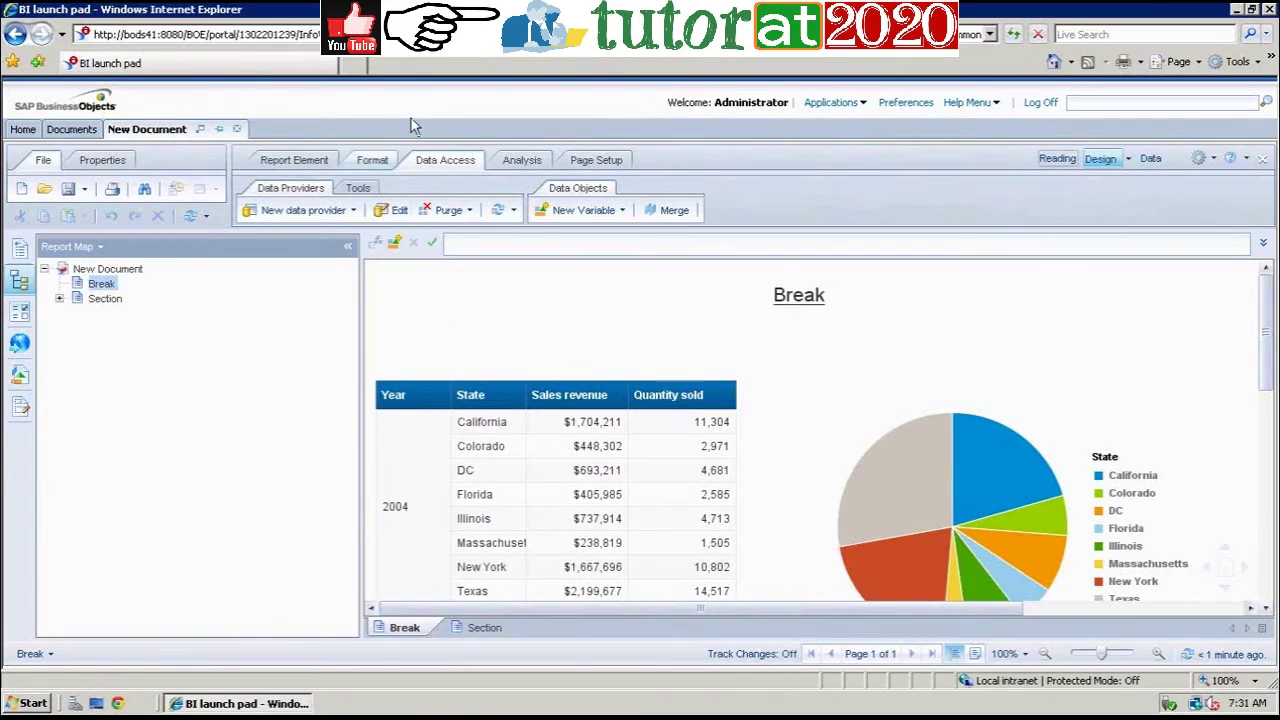
click(20, 374)
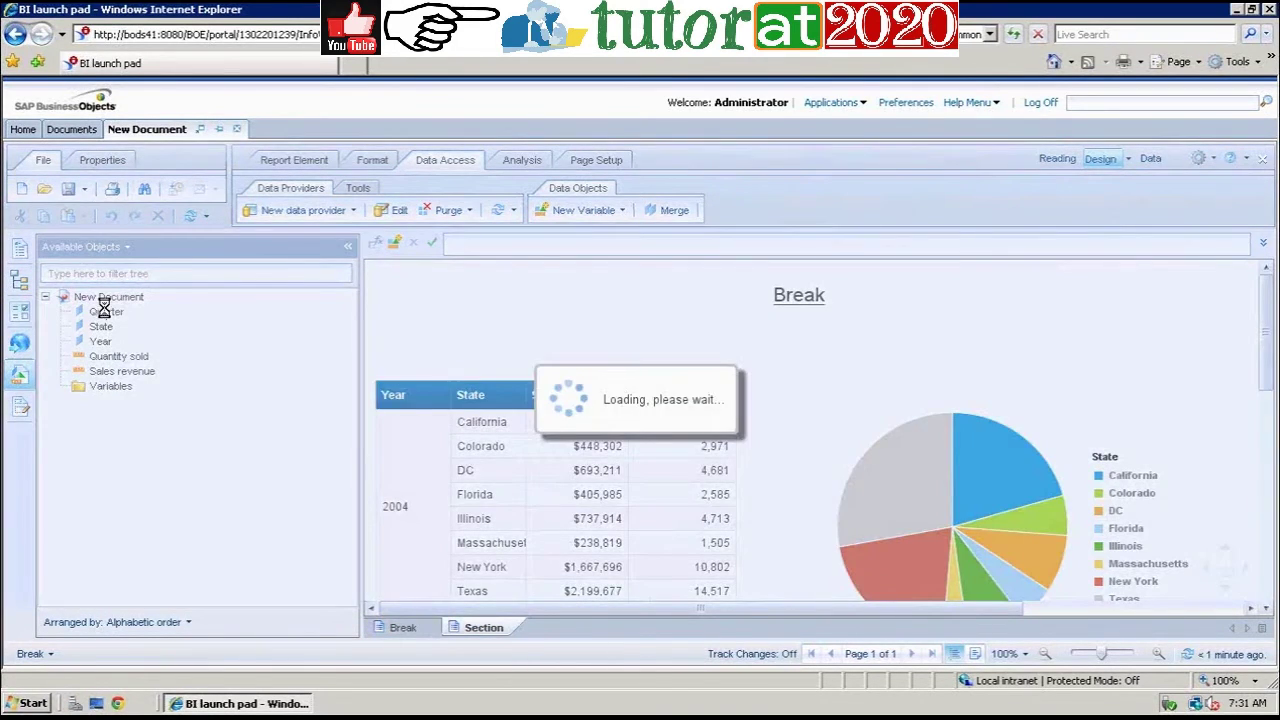
click(104, 311)
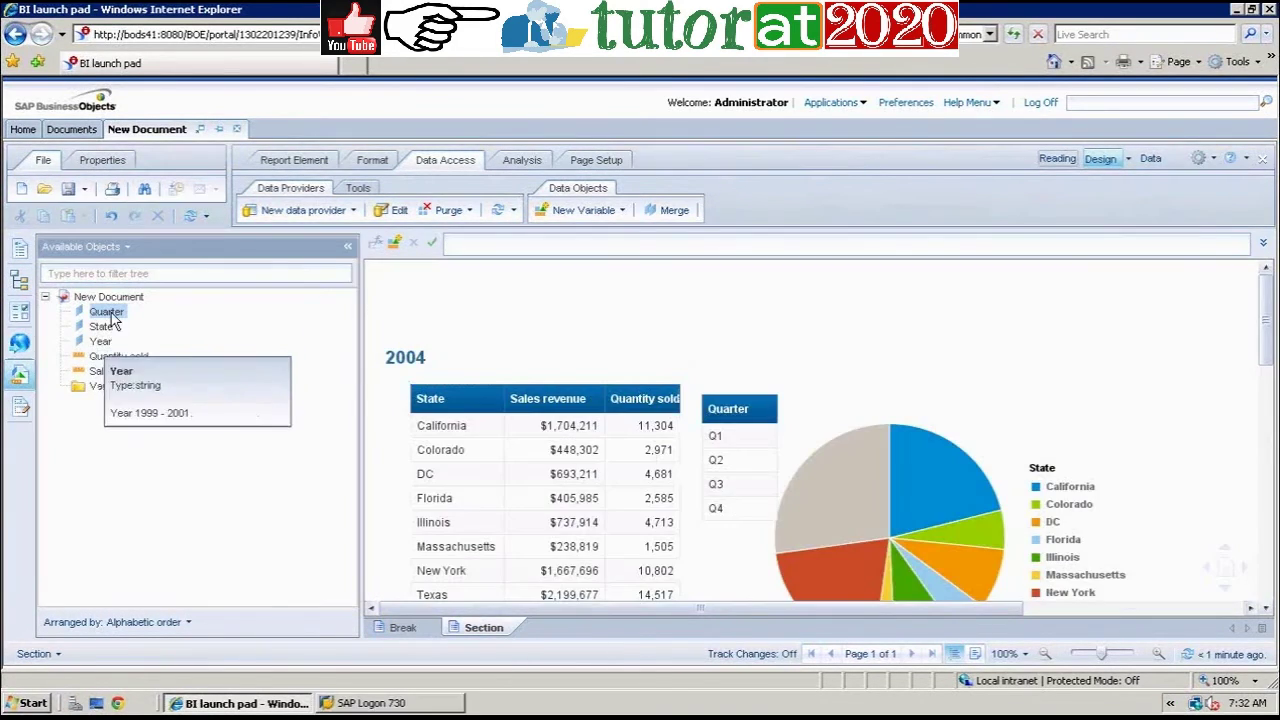
Step: Insert Quarter as the first column of the 2004 table, ahead of State
click(503, 404)
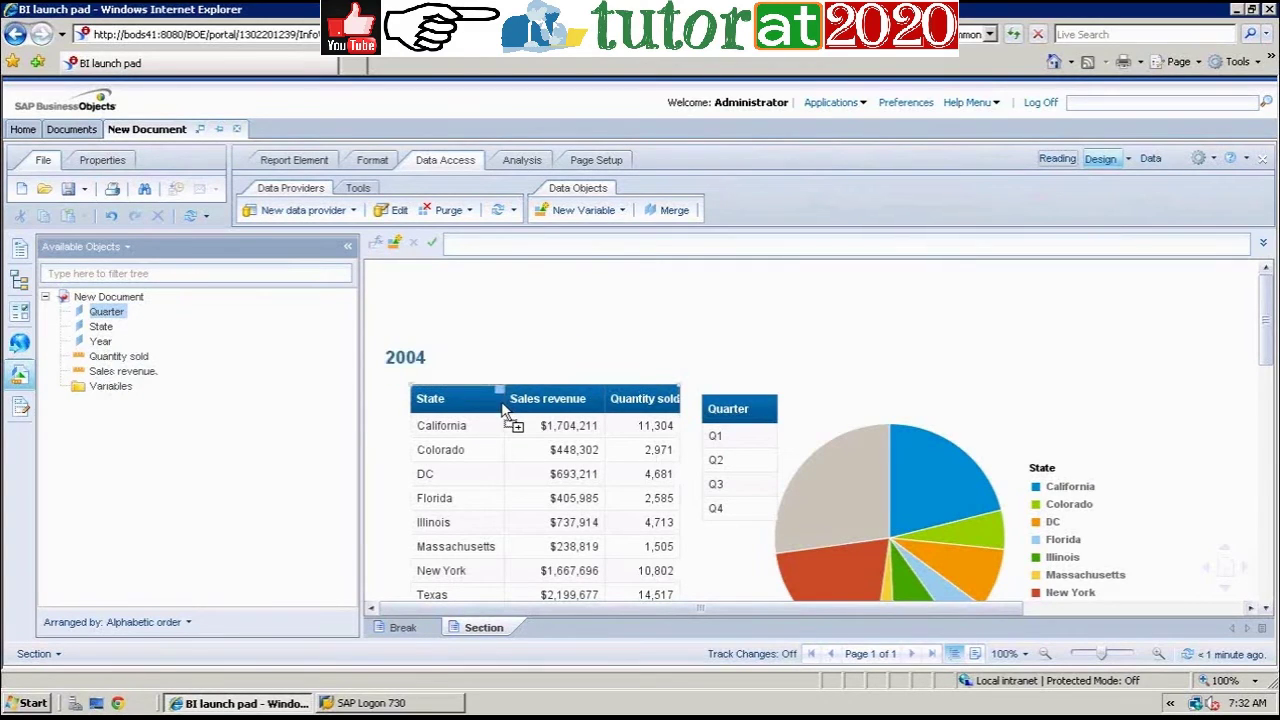
click(420, 404)
click(420, 408)
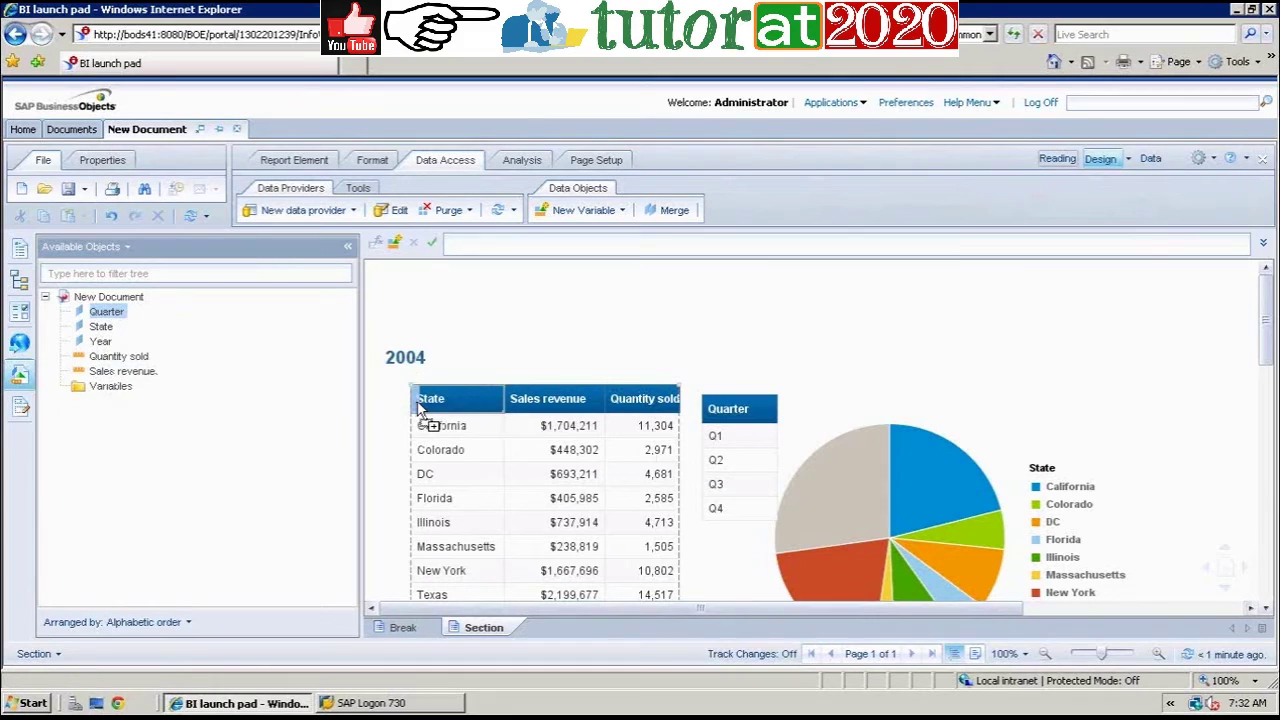
double_click(447, 406)
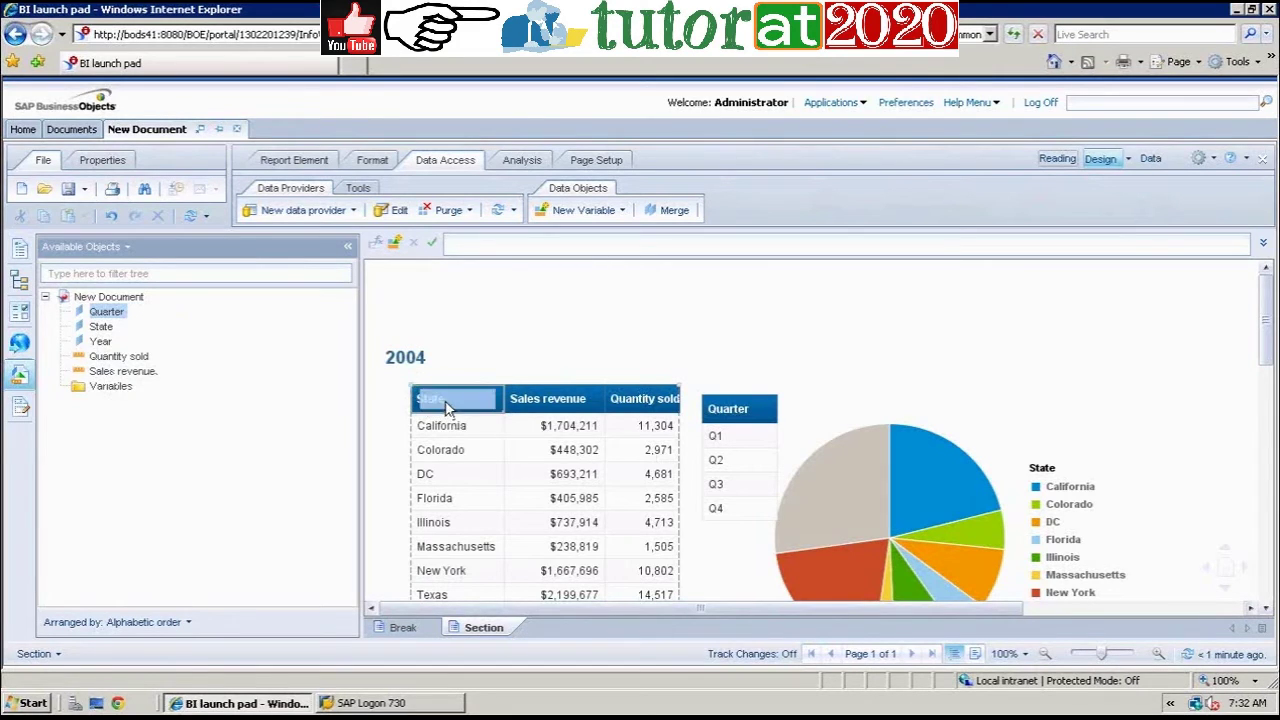
click(420, 406)
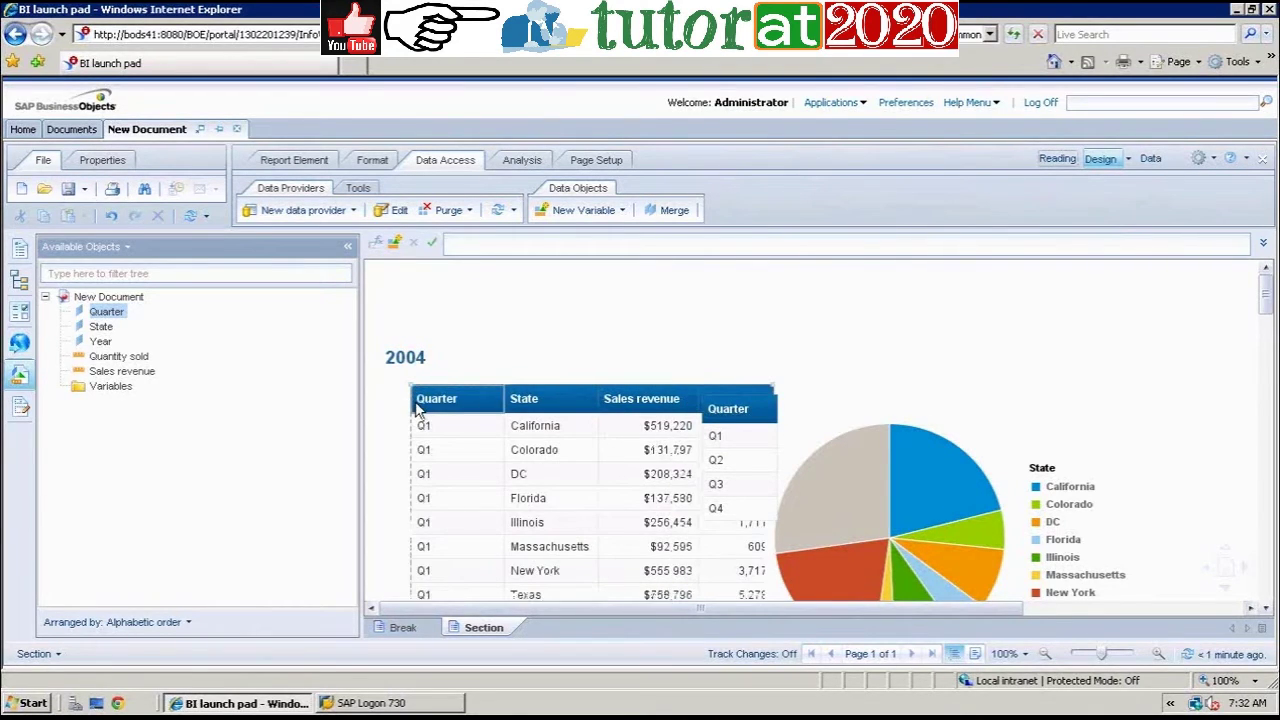
Step: Delete the standalone Quarter table and the leftover Quarter cell above the chart
click(733, 410)
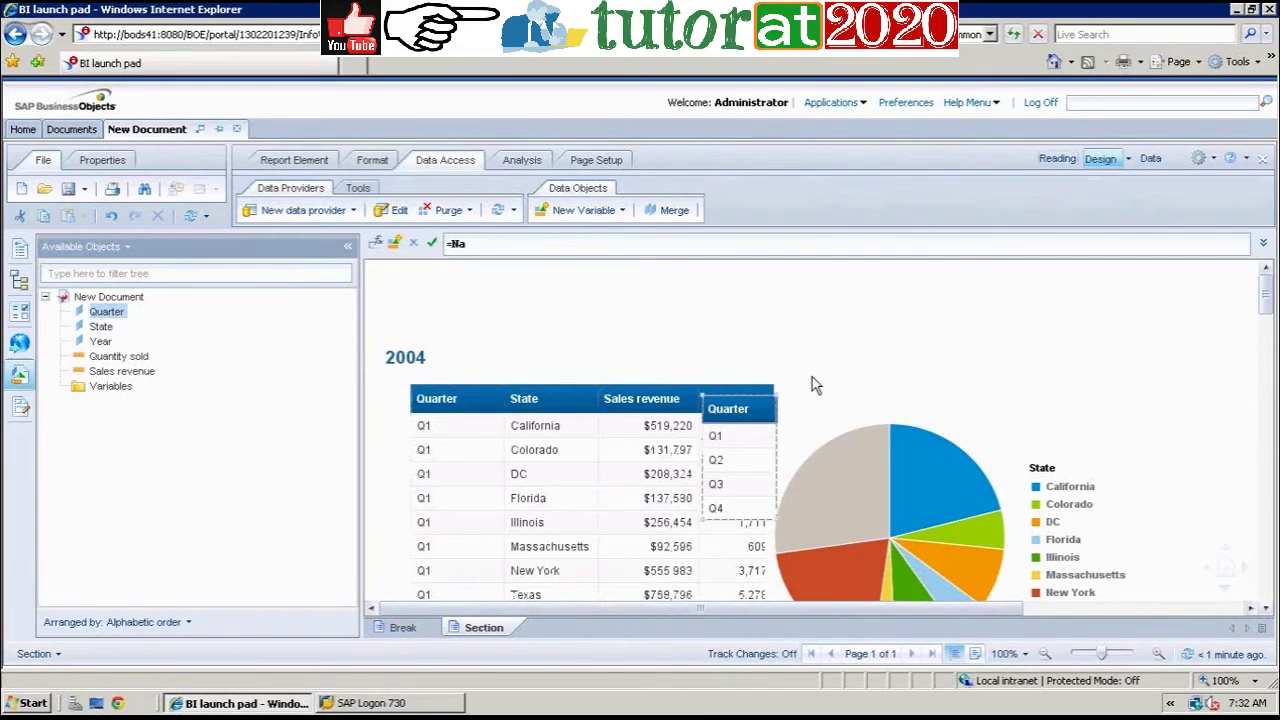
key(Delete)
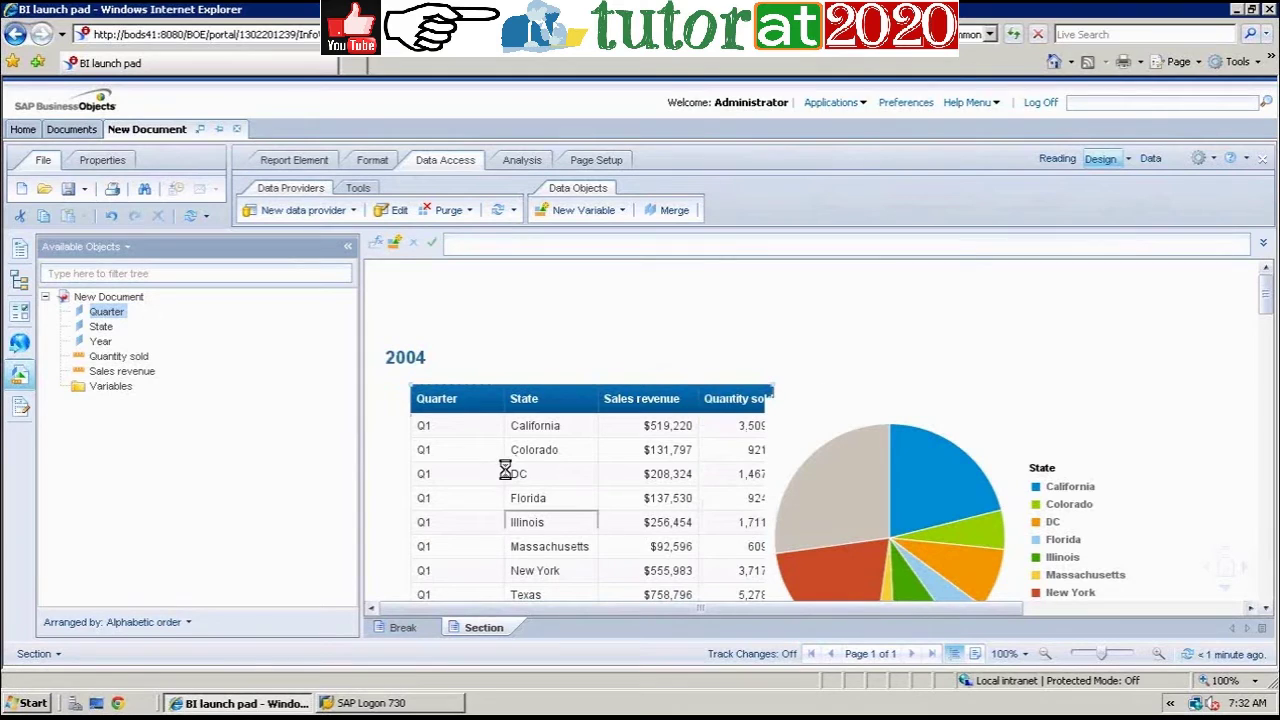
click(840, 397)
right_click(840, 397)
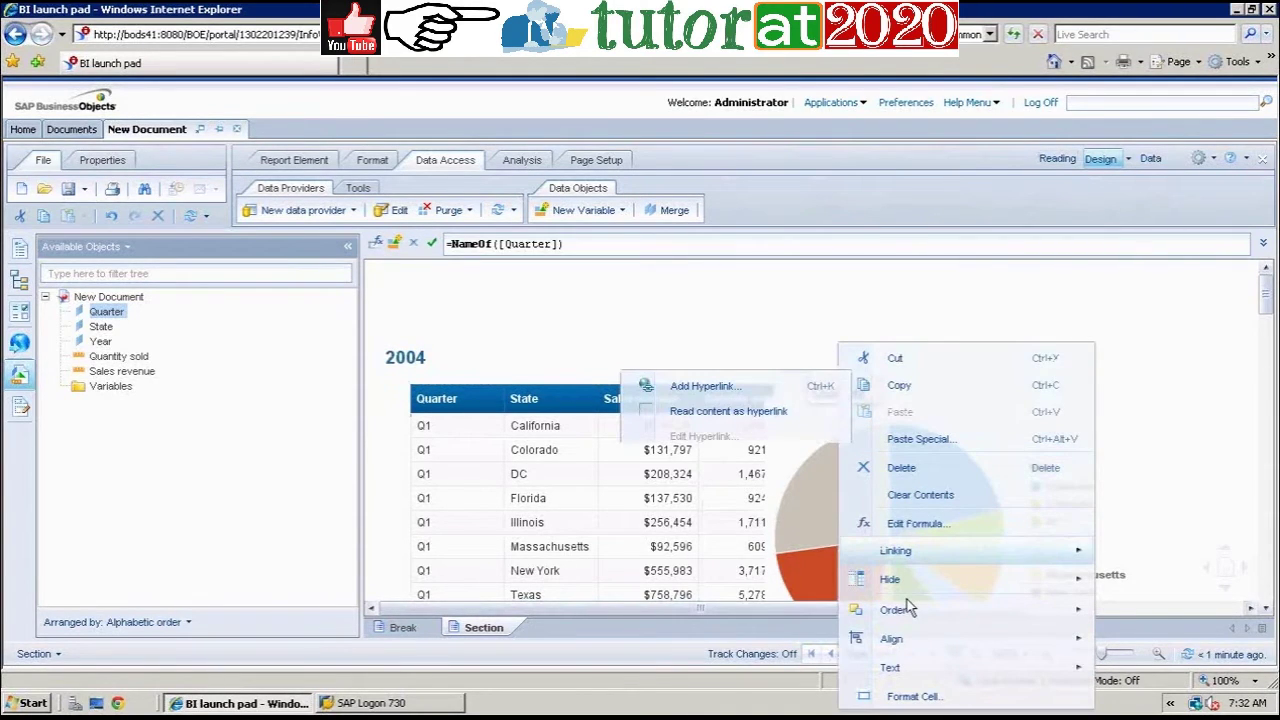
click(901, 467)
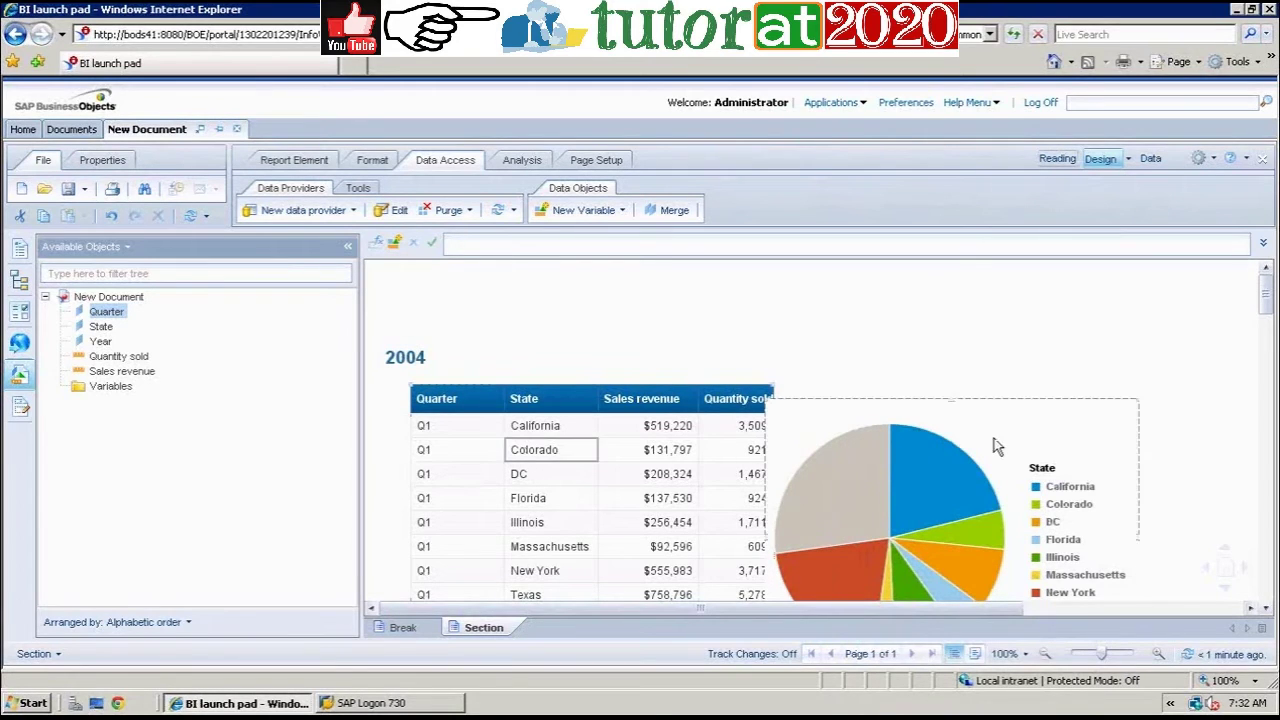
mouse_move(983, 472)
key(Delete)
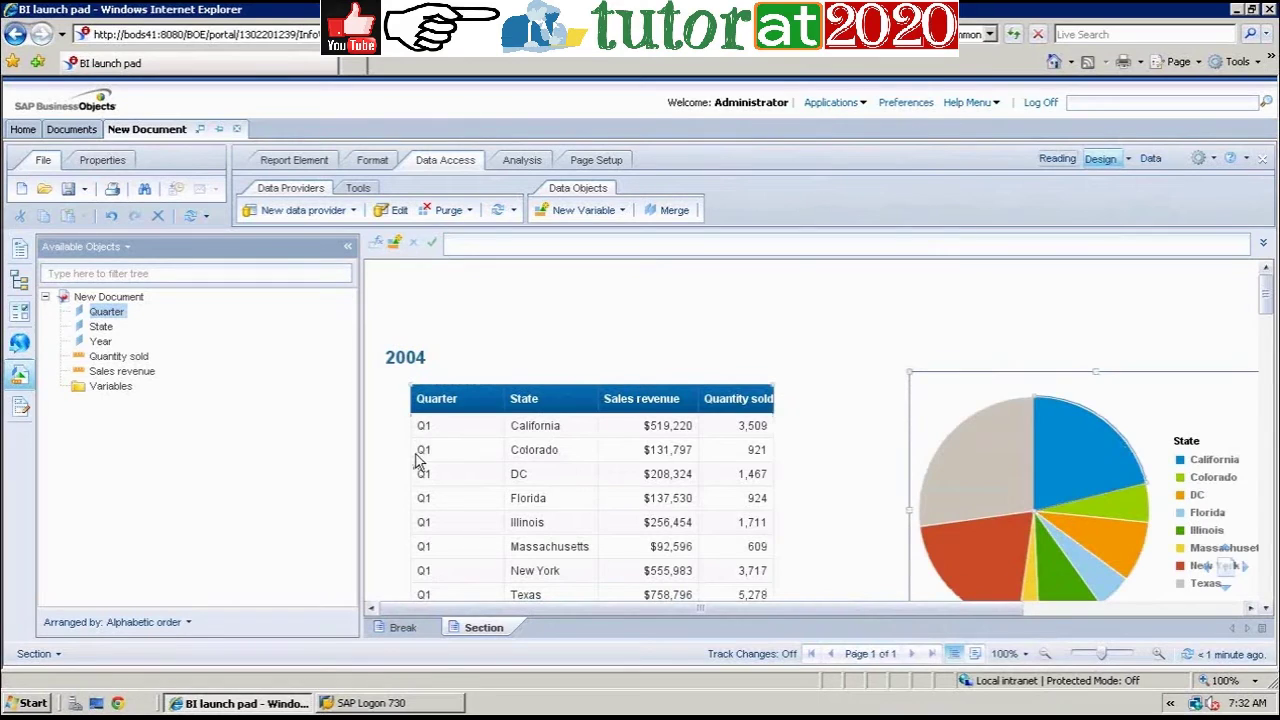
click(455, 475)
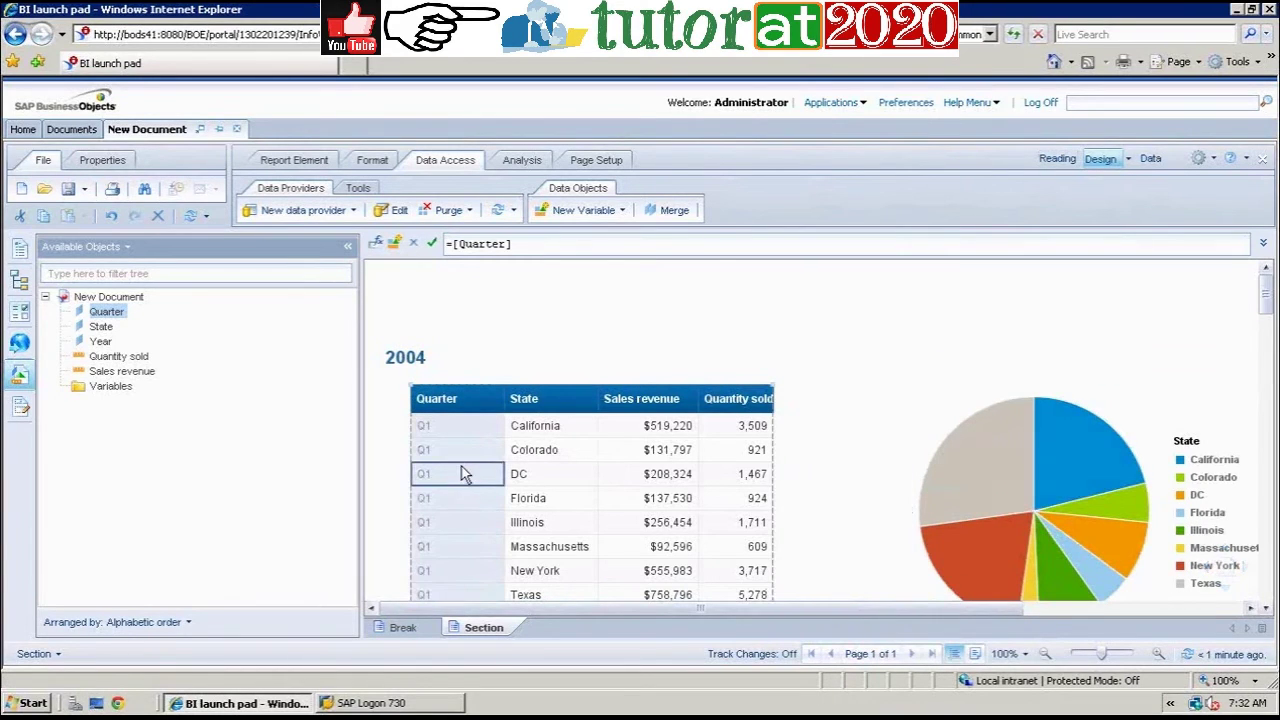
Step: Turn the Quarter column into a section, then undo that change
right_click(462, 476)
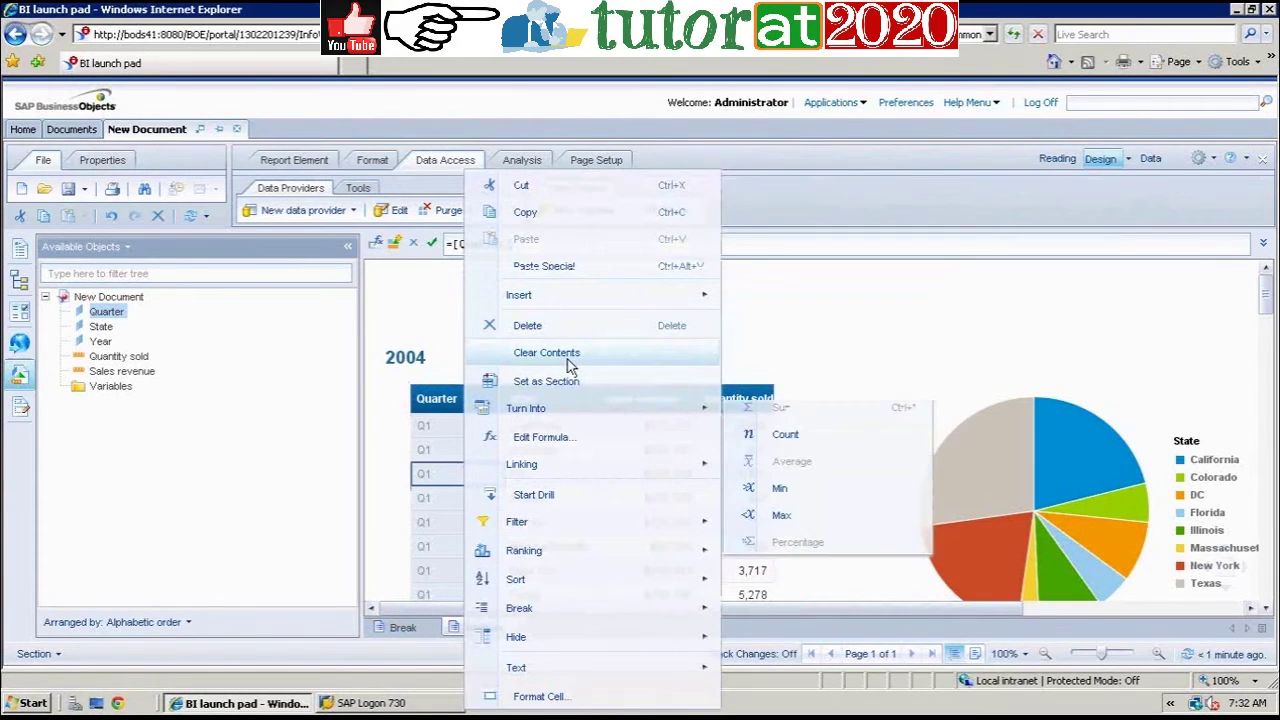
click(558, 386)
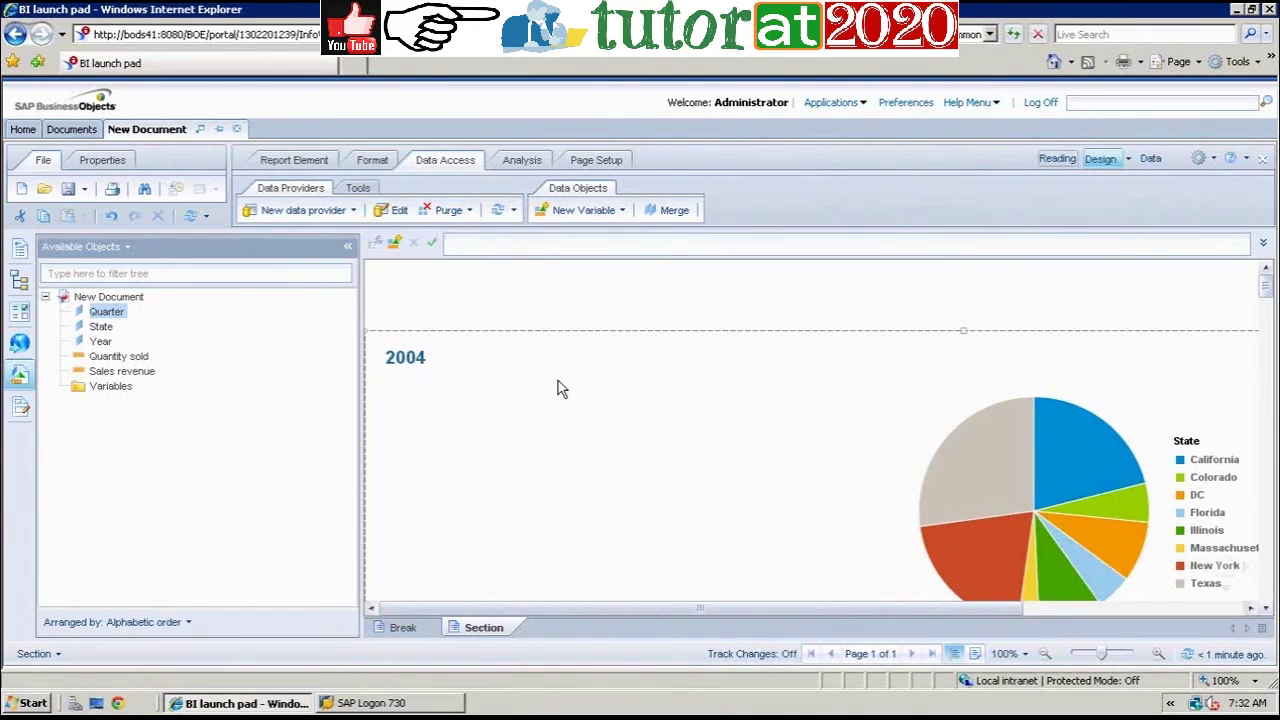
click(970, 455)
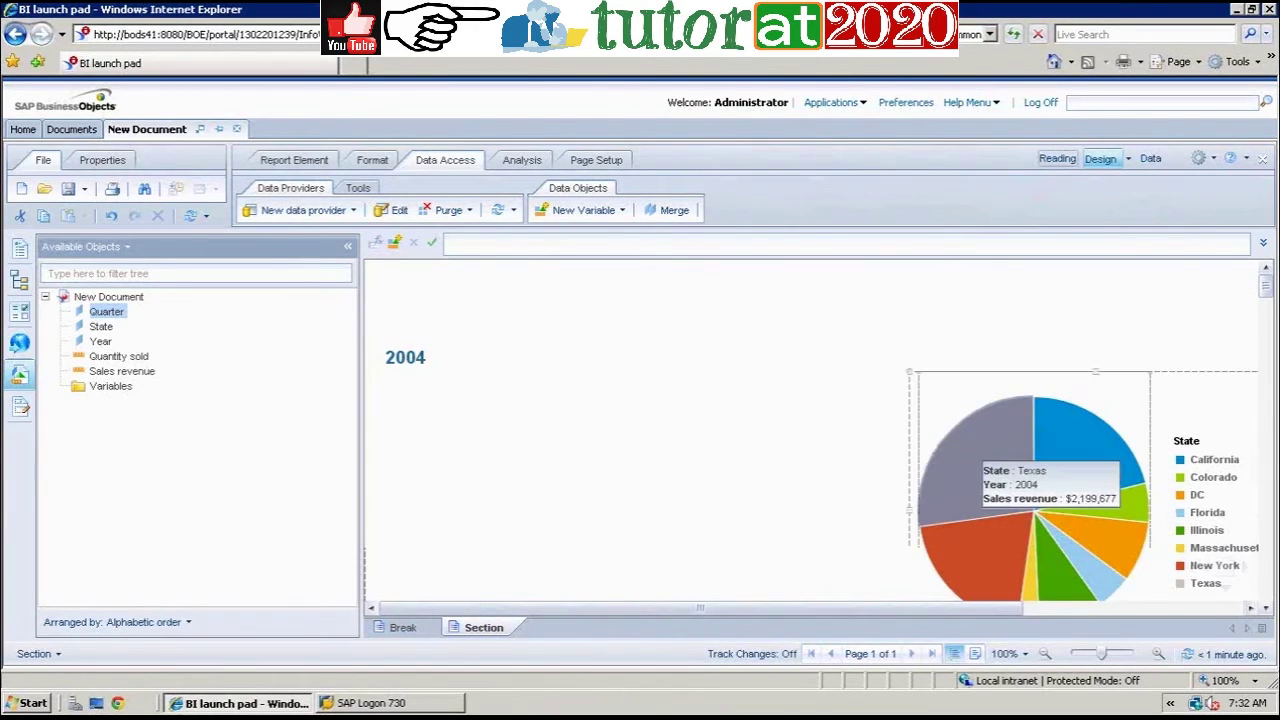
click(630, 443)
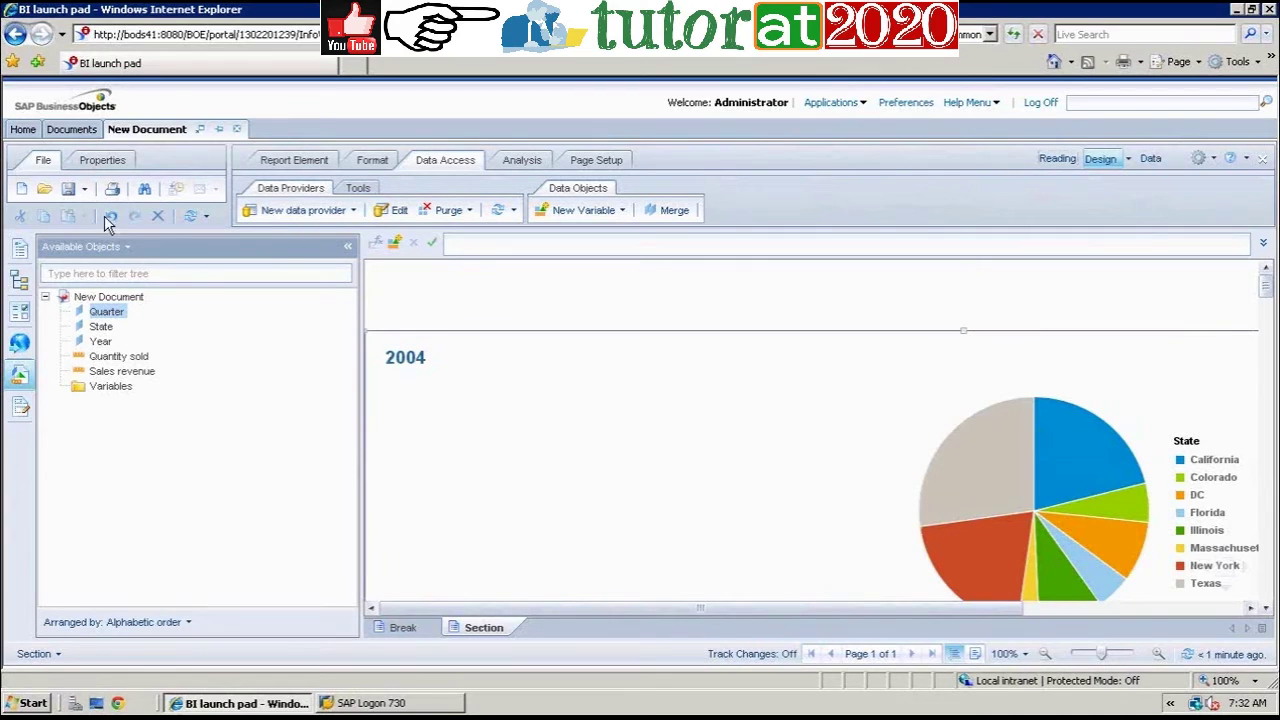
click(110, 216)
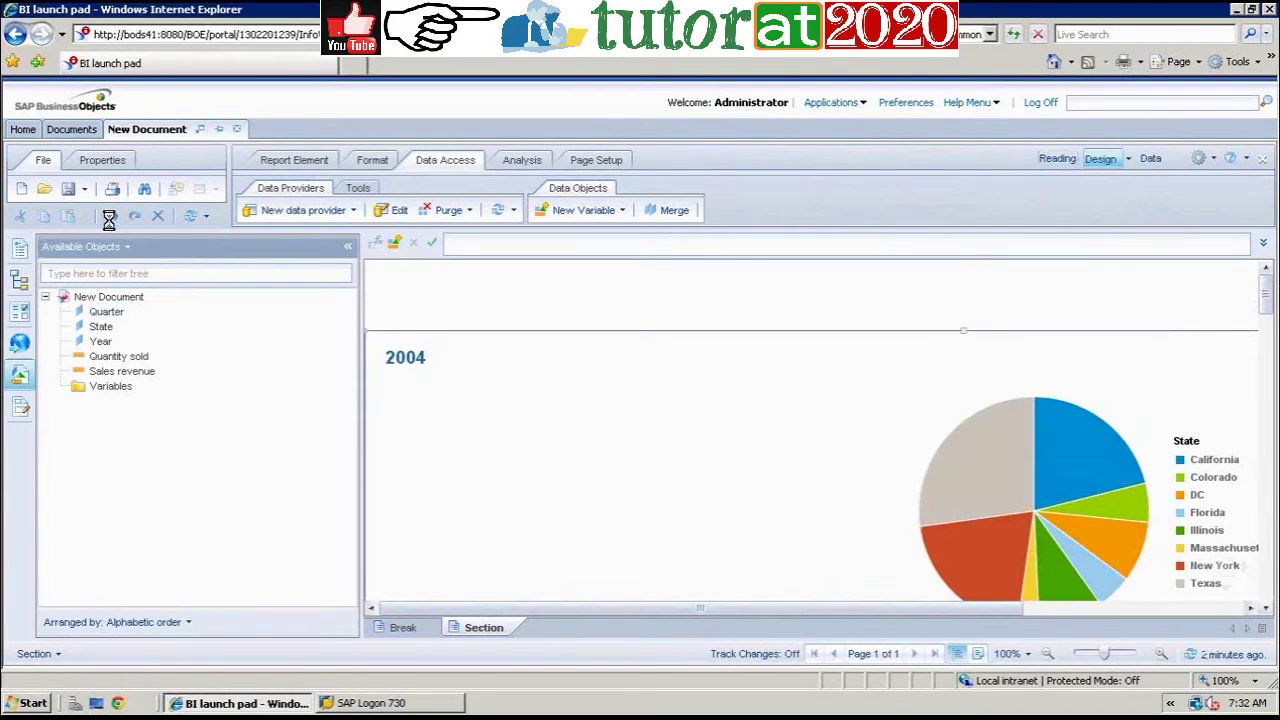
Step: Set Quarter as a section again and page down to the Q1 State, Sales revenue, Quantity sold table
click(484, 452)
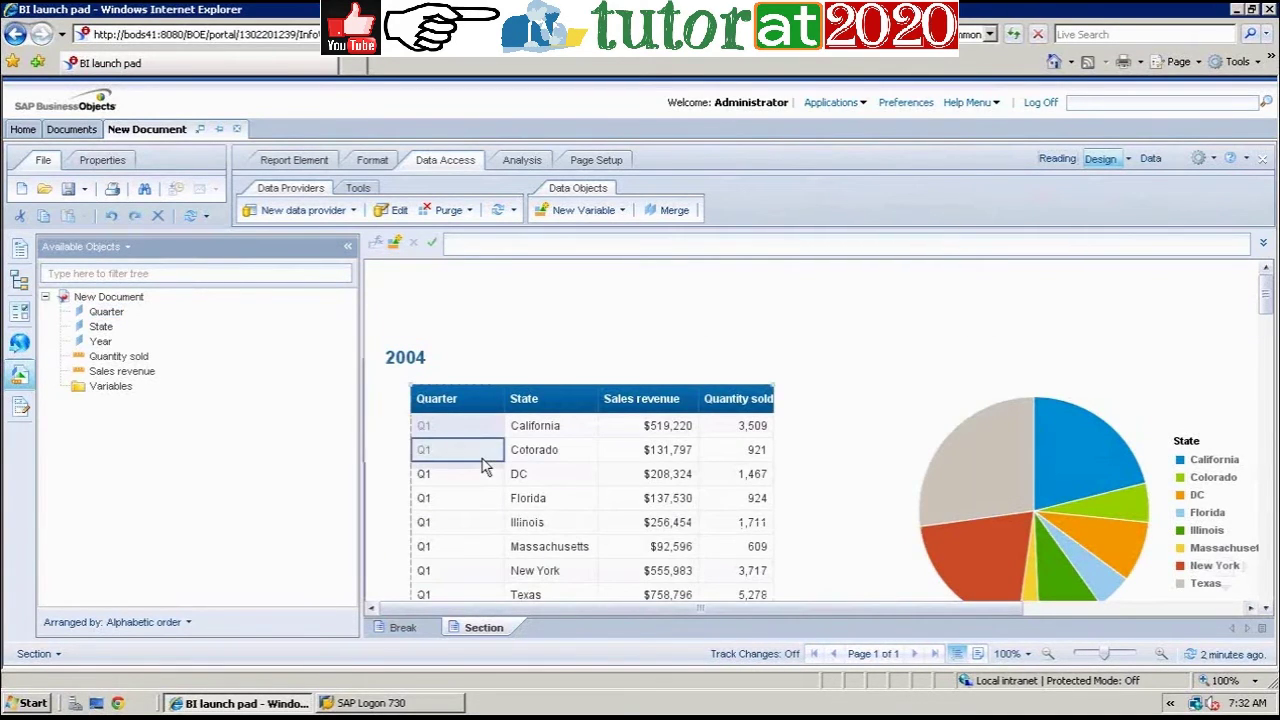
right_click(482, 461)
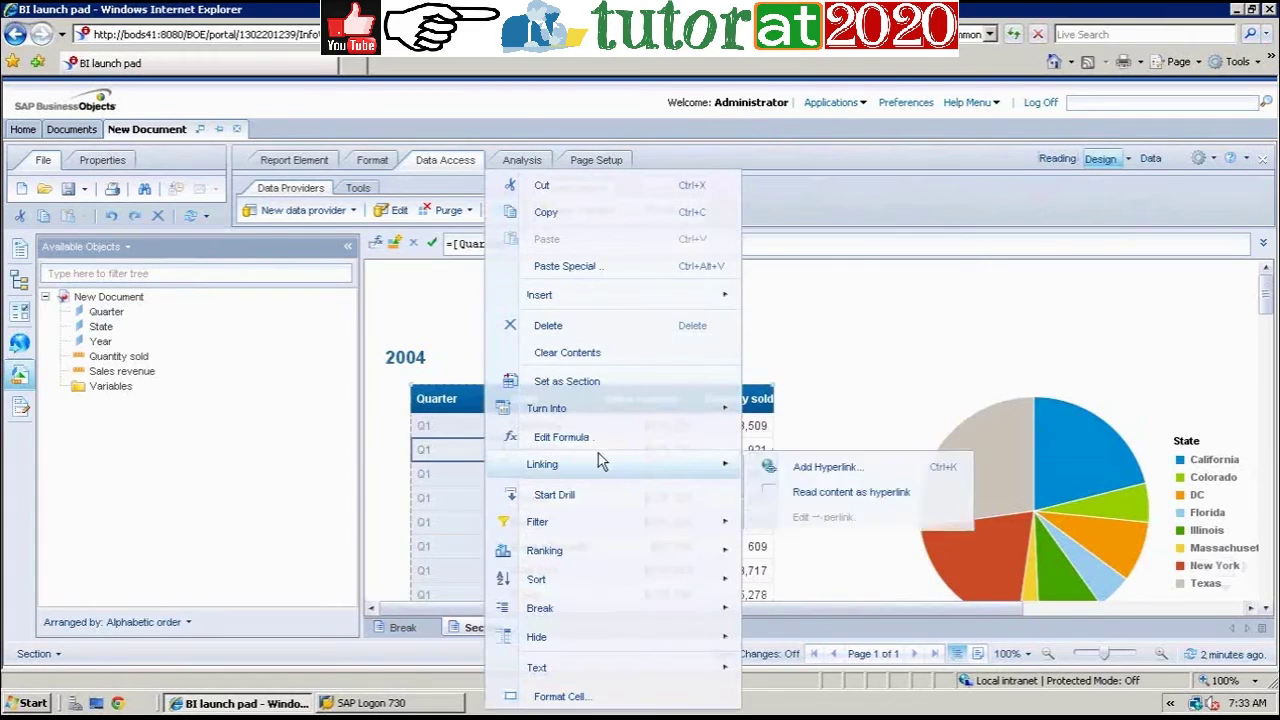
click(569, 381)
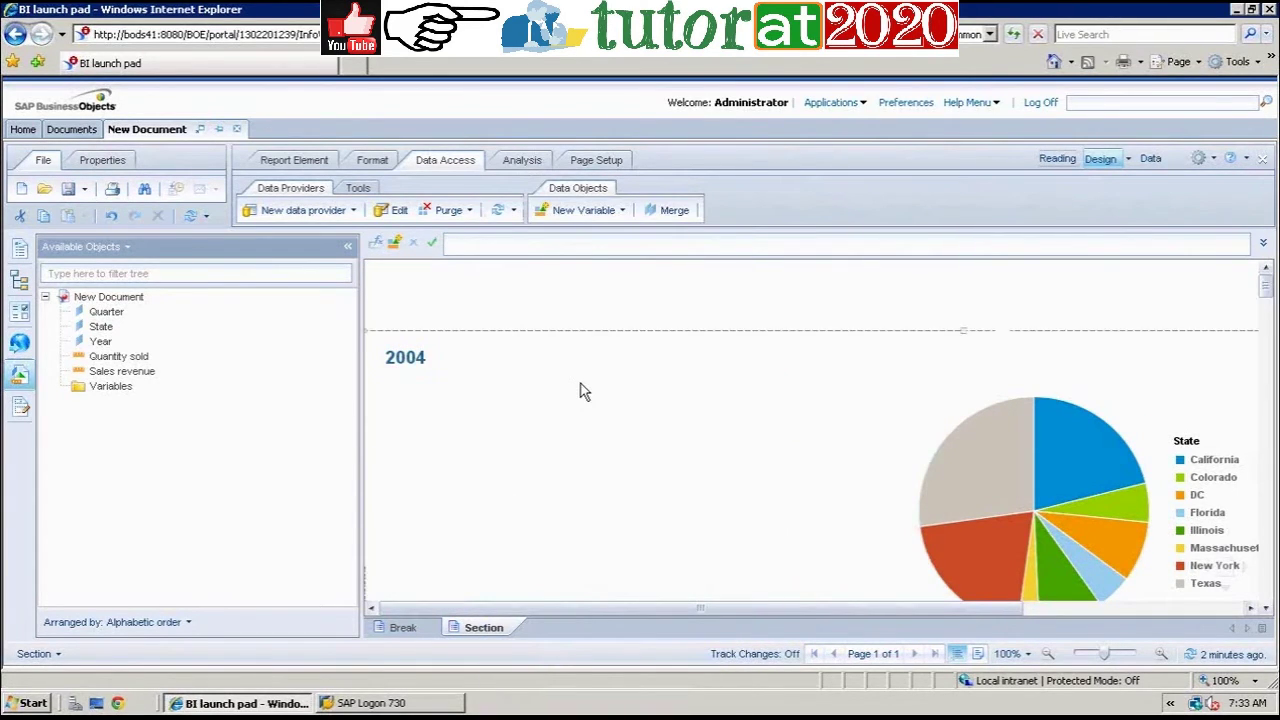
click(1267, 338)
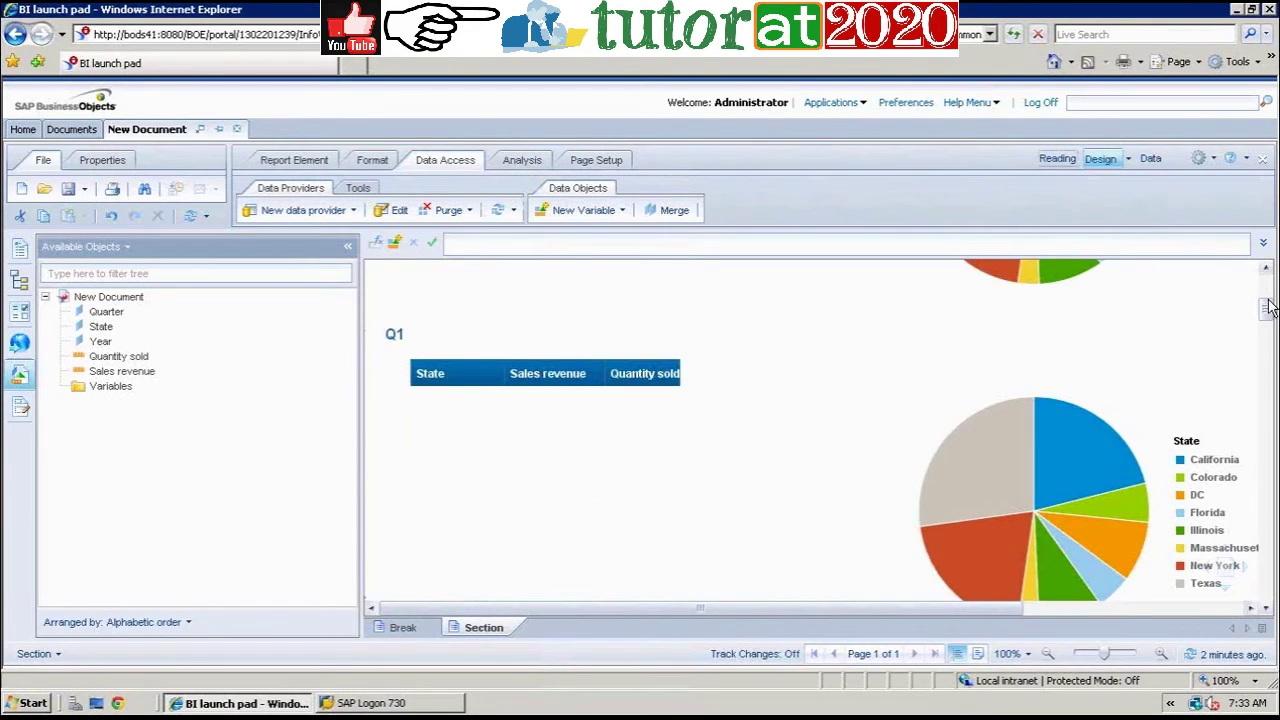
Step: Page to the Q2 table, then expand the report map's years and quarters and jump to 2006 Q3
click(1268, 334)
mouse_move(1267, 331)
mouse_down()
mouse_move(1267, 295)
mouse_move(1267, 331)
mouse_up()
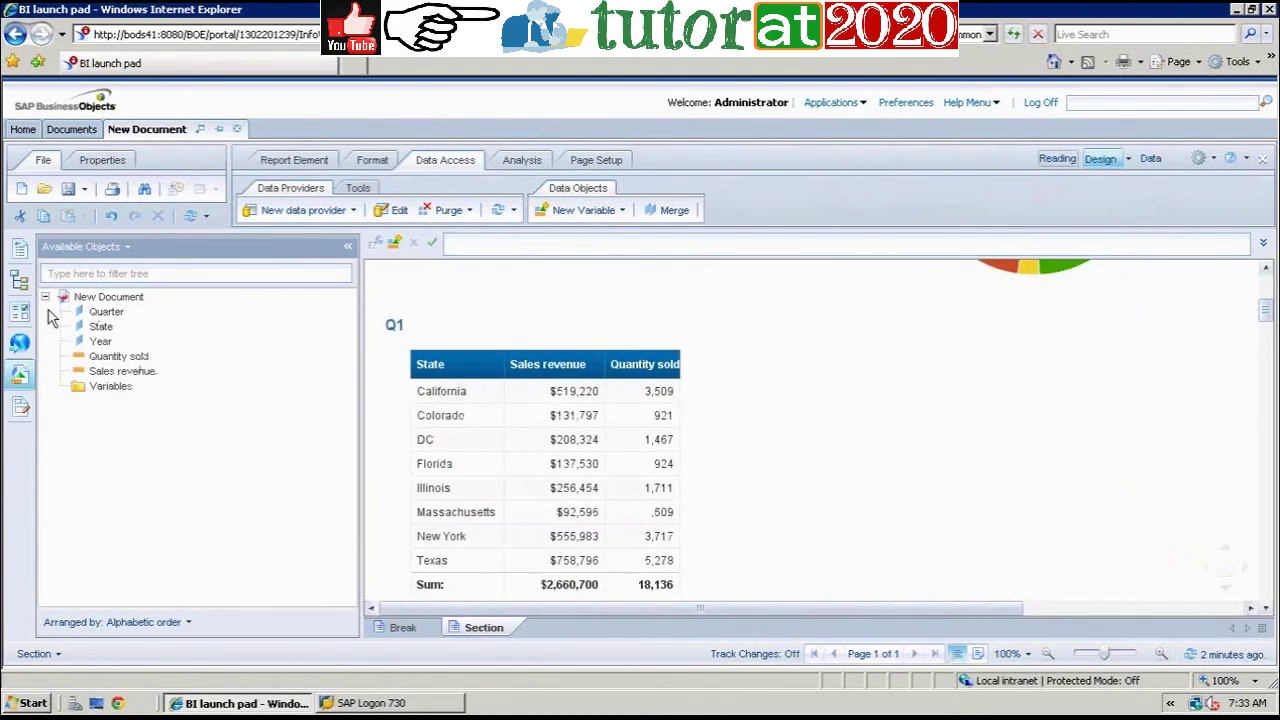
click(22, 286)
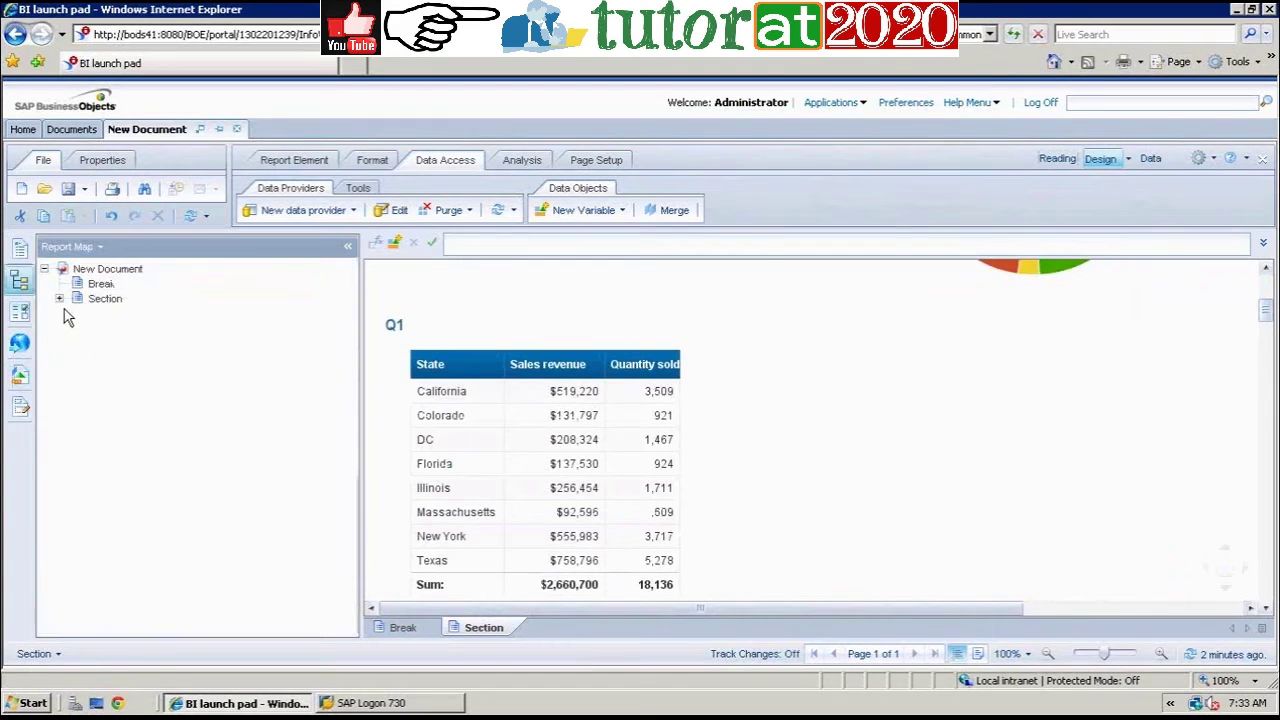
click(59, 298)
click(74, 313)
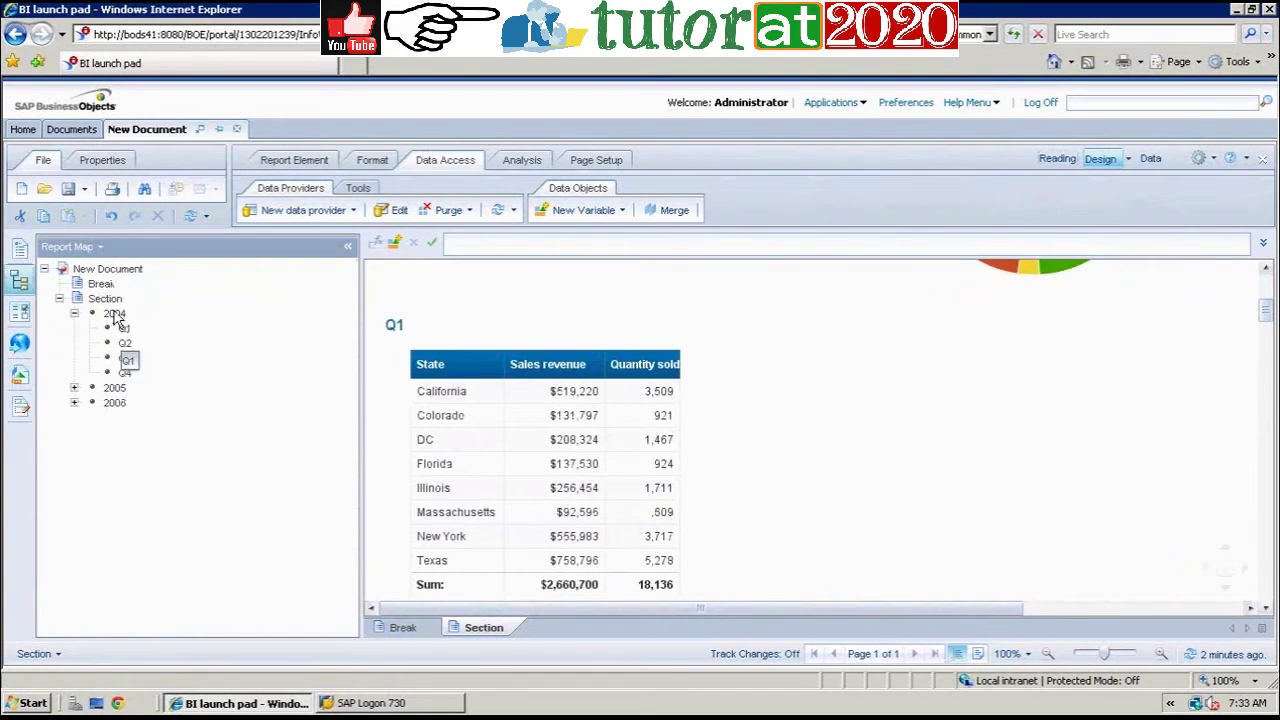
click(74, 402)
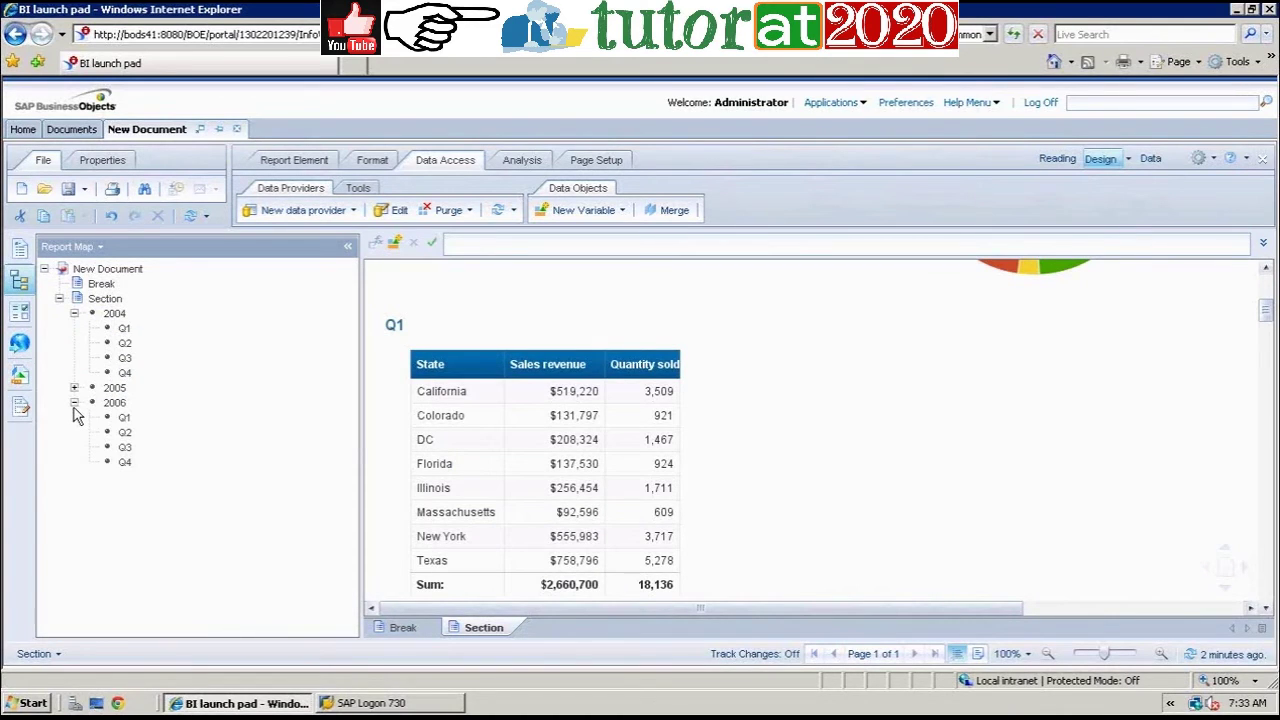
click(125, 447)
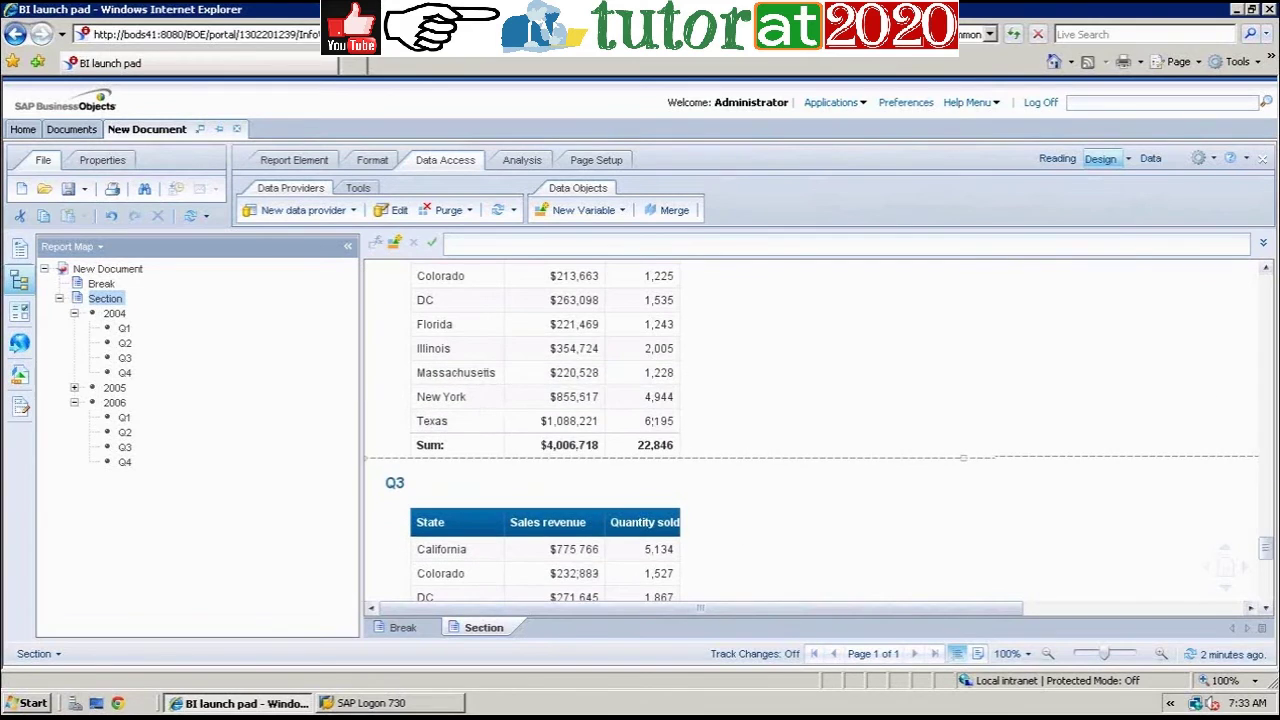
Step: Scroll back up to the Q1 table and open the Break report
scroll(1266, 555, down, 5)
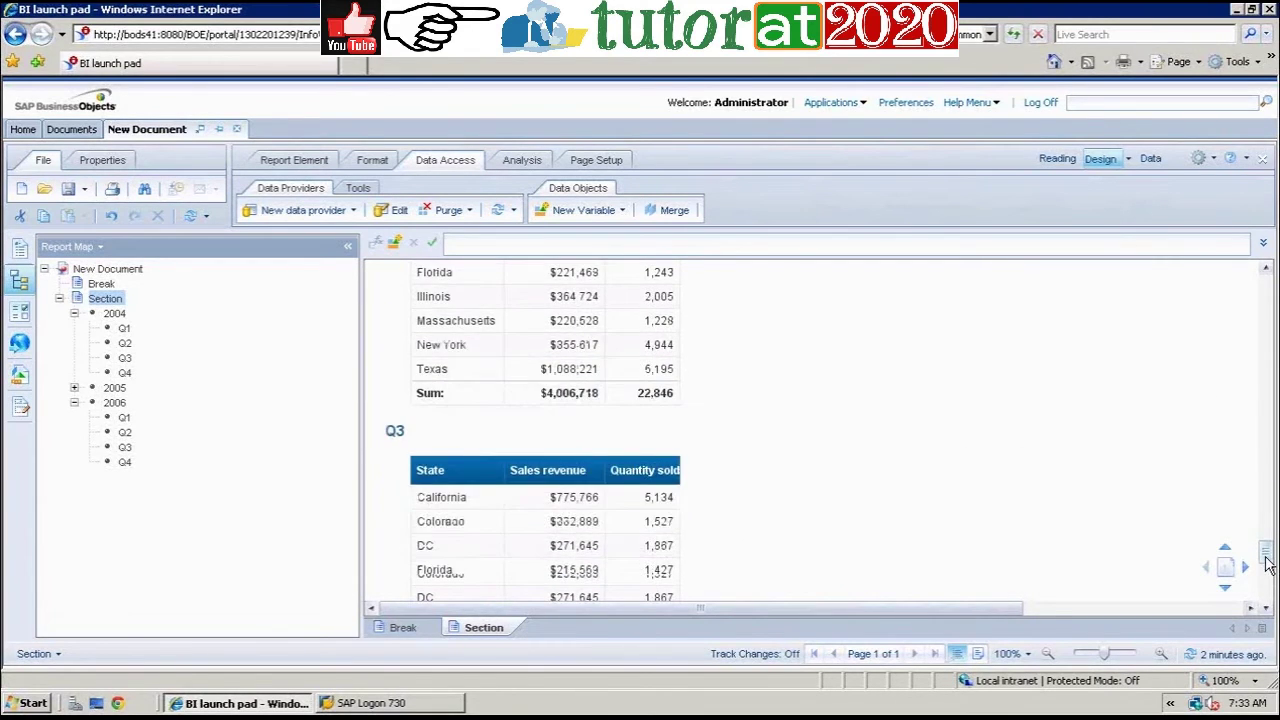
click(1266, 424)
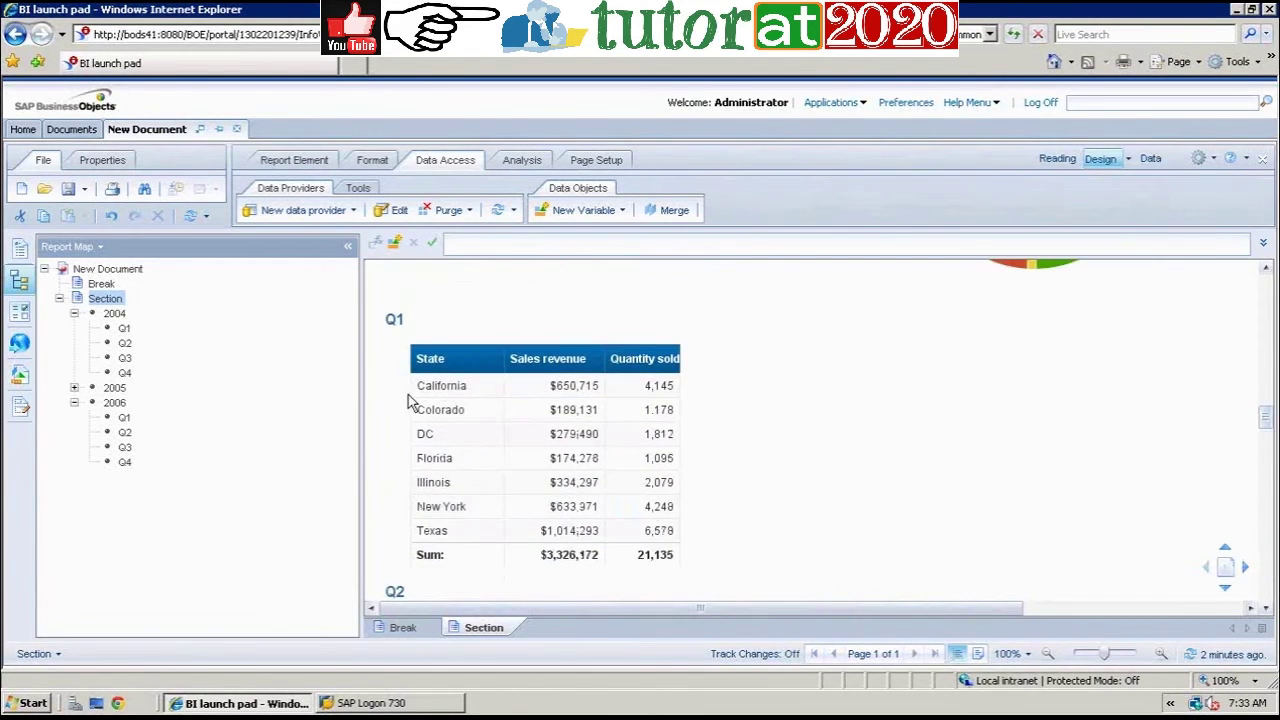
click(89, 284)
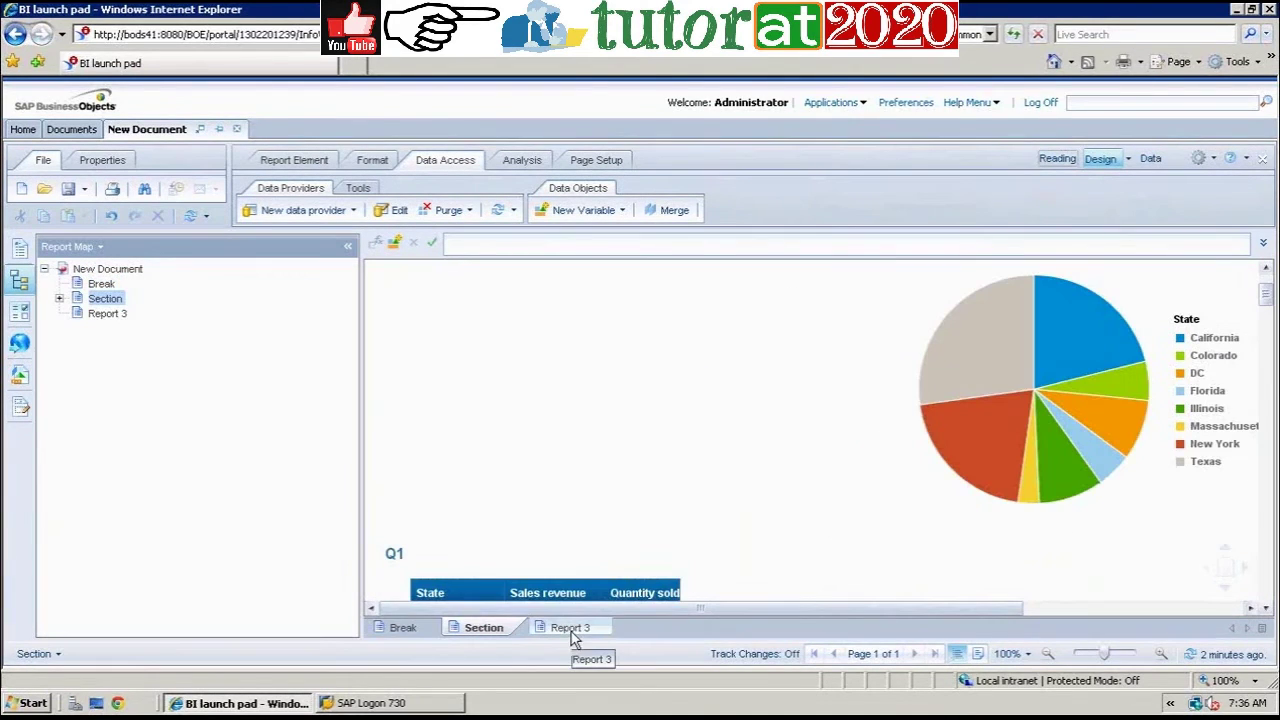
Step: Open the blank Report 3 with its Quarter, State, Year and measure objects listed, choosing table insertion
click(570, 628)
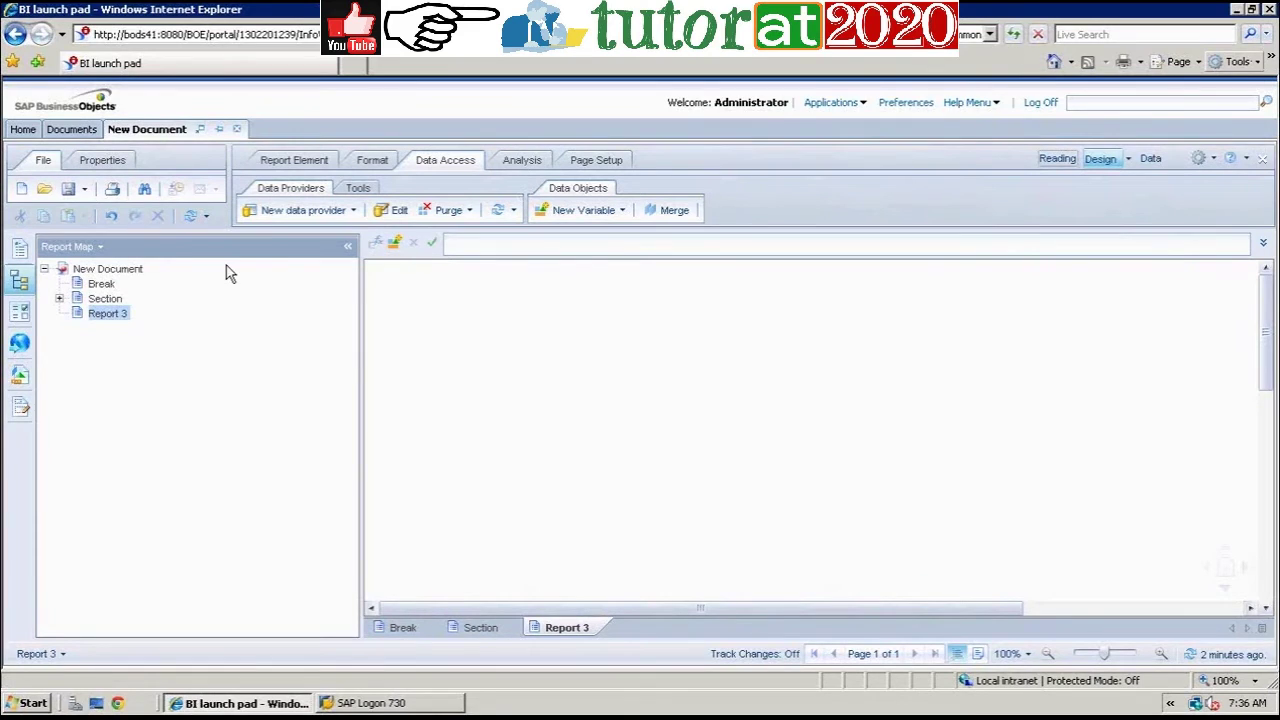
click(21, 380)
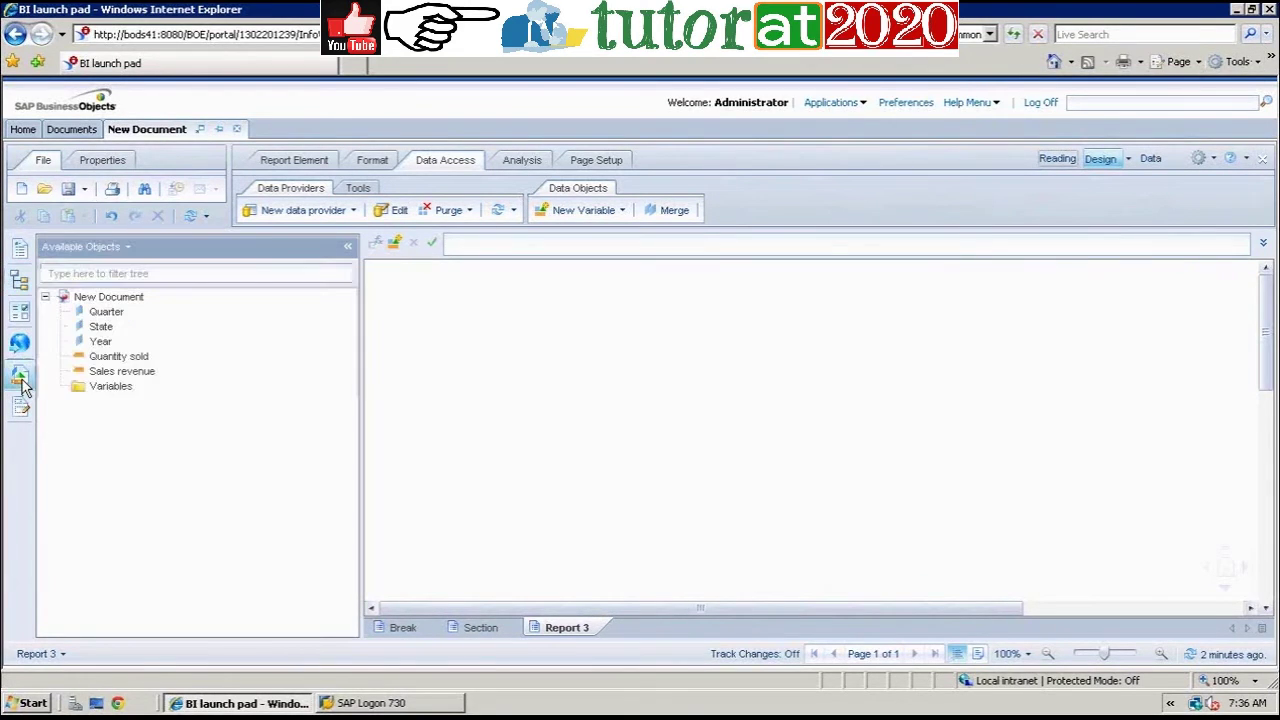
click(21, 380)
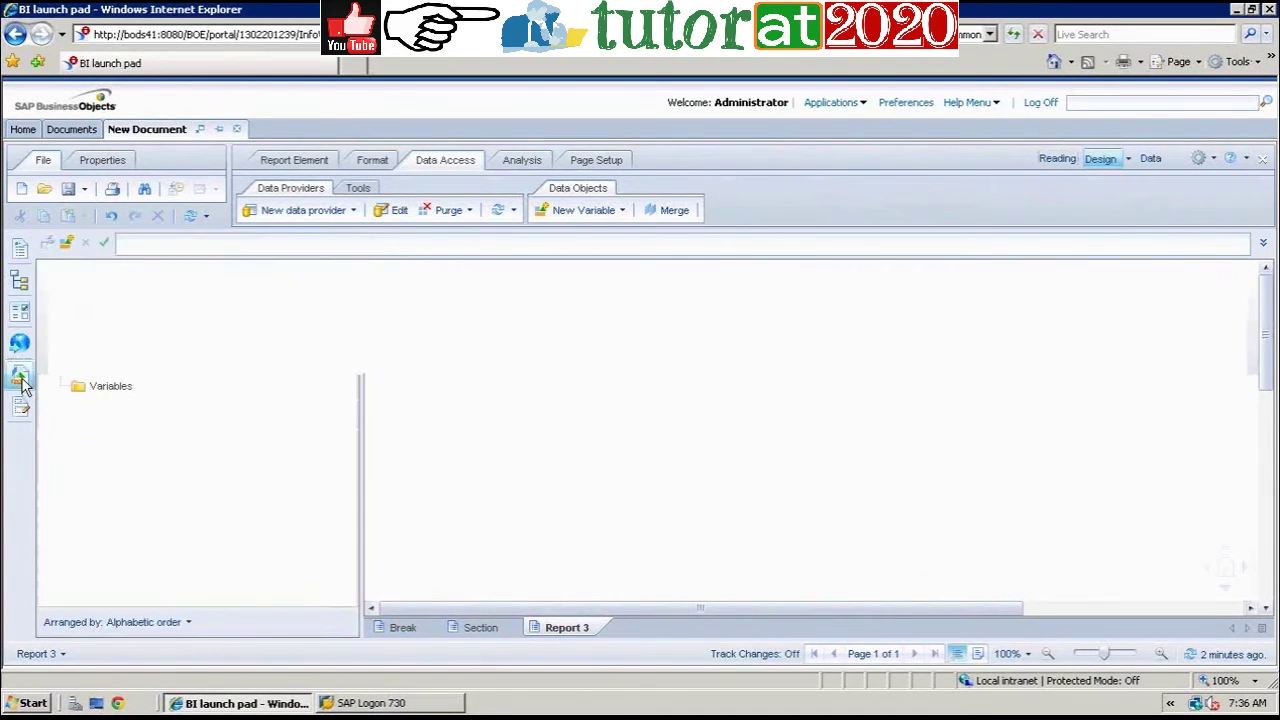
click(21, 380)
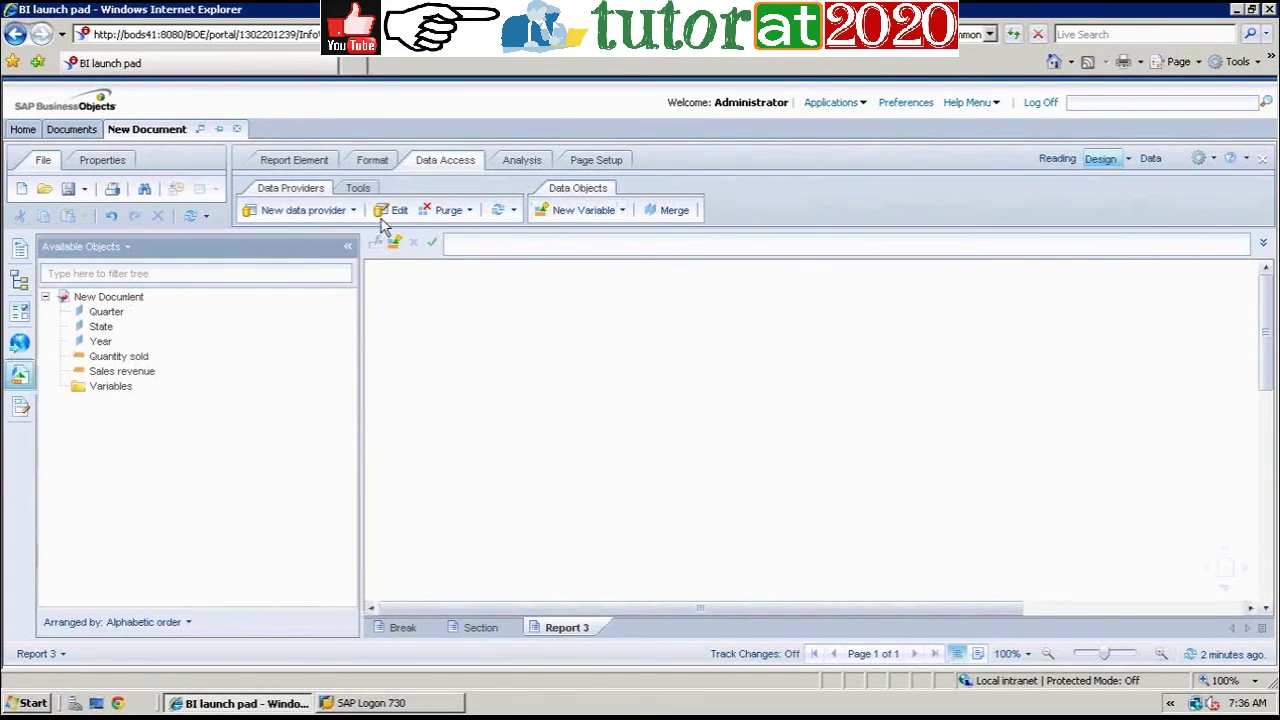
click(318, 162)
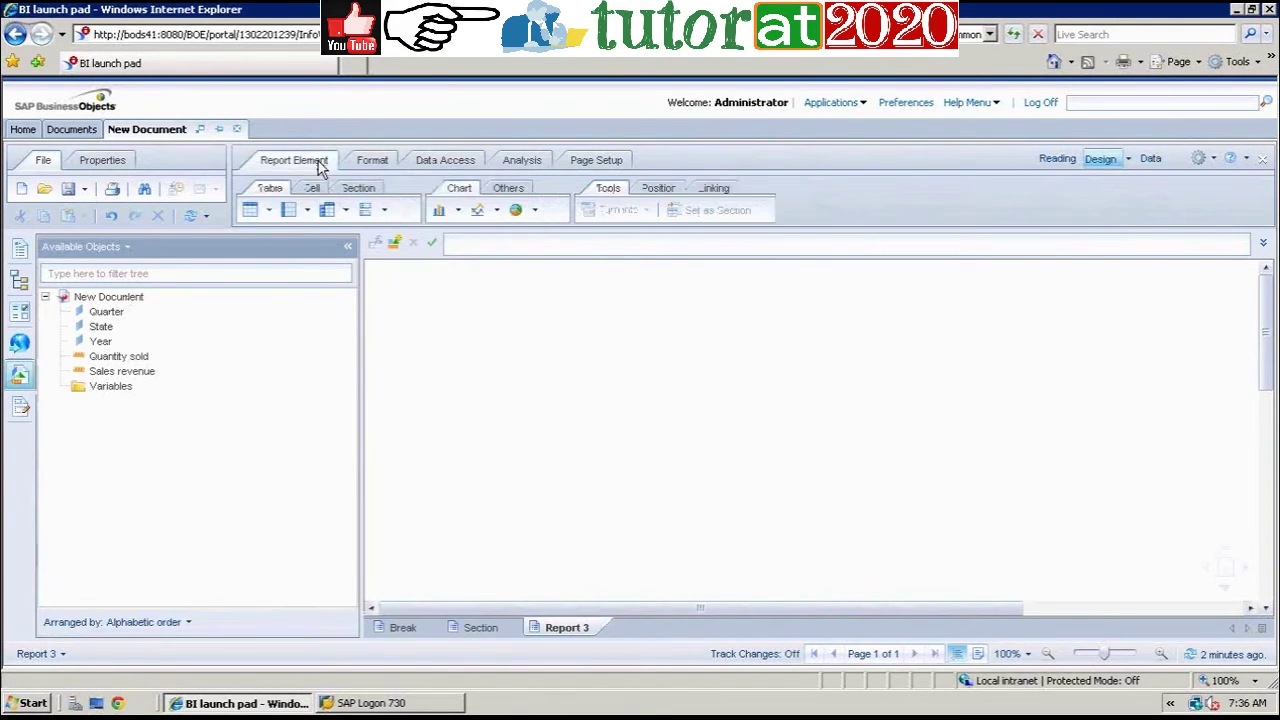
click(327, 209)
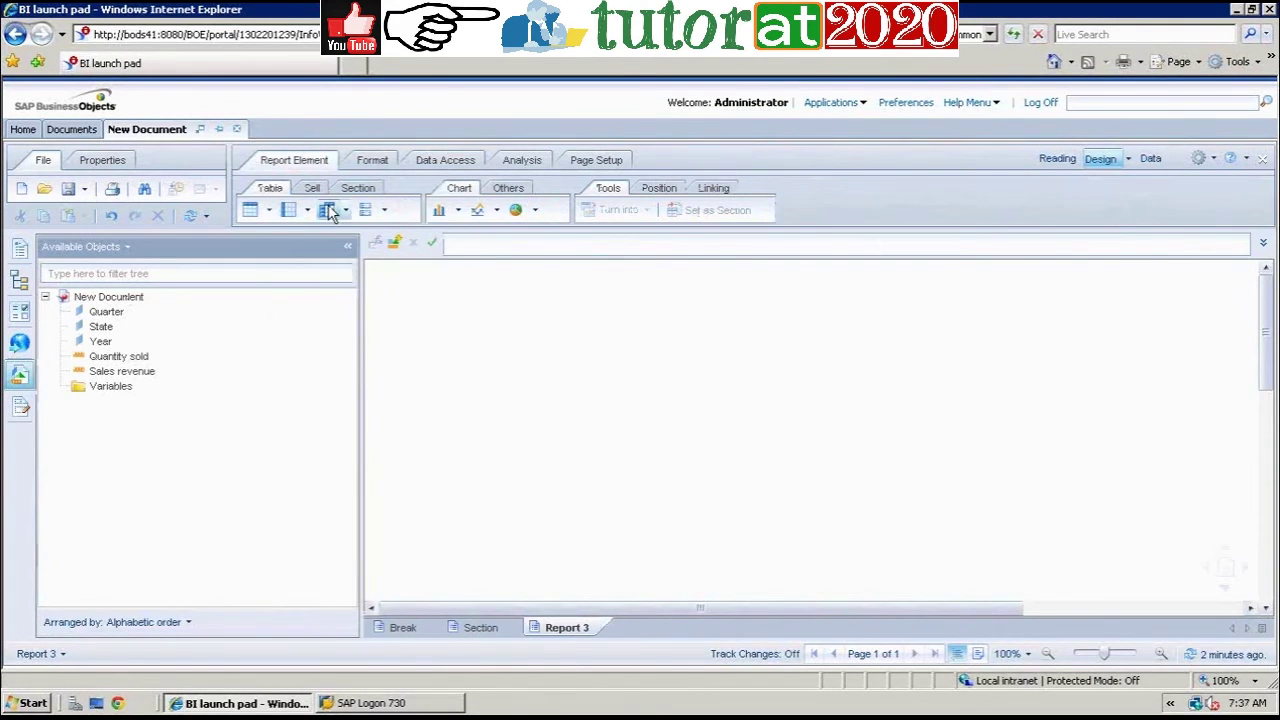
Step: Place a new table on Report 3, add Sales revenue, and widen the column to fit Texas
click(480, 348)
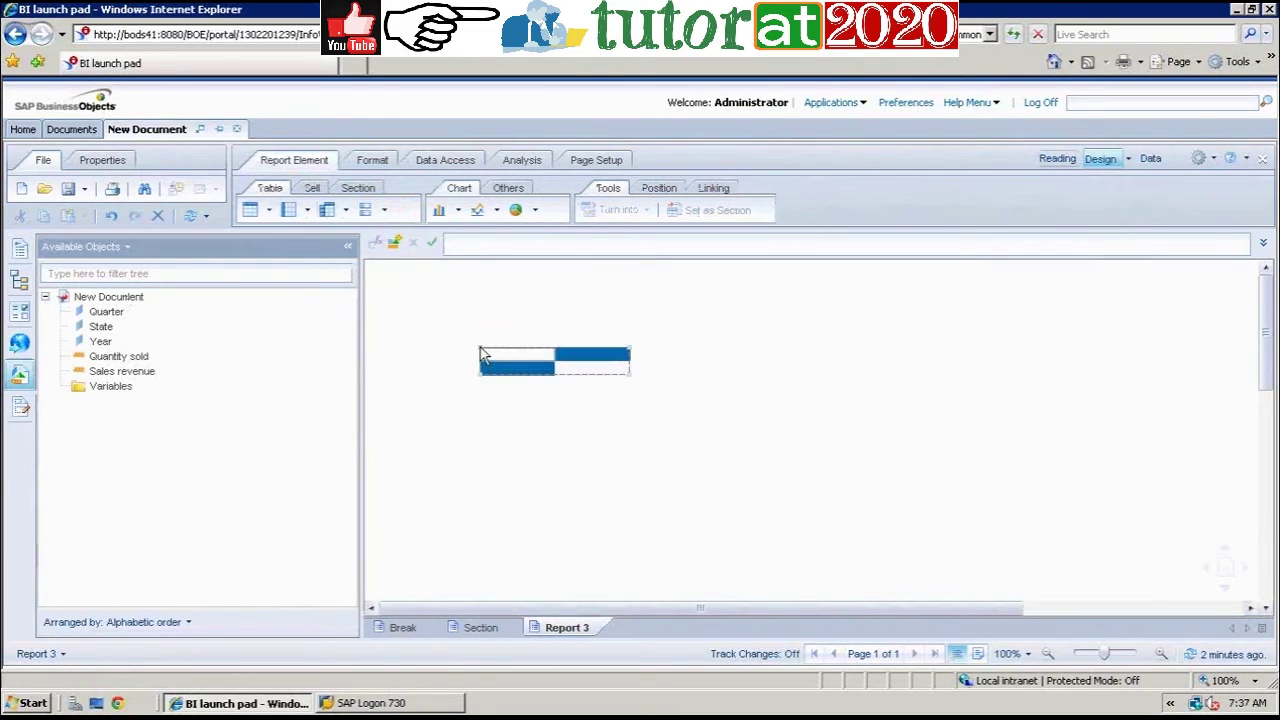
click(527, 369)
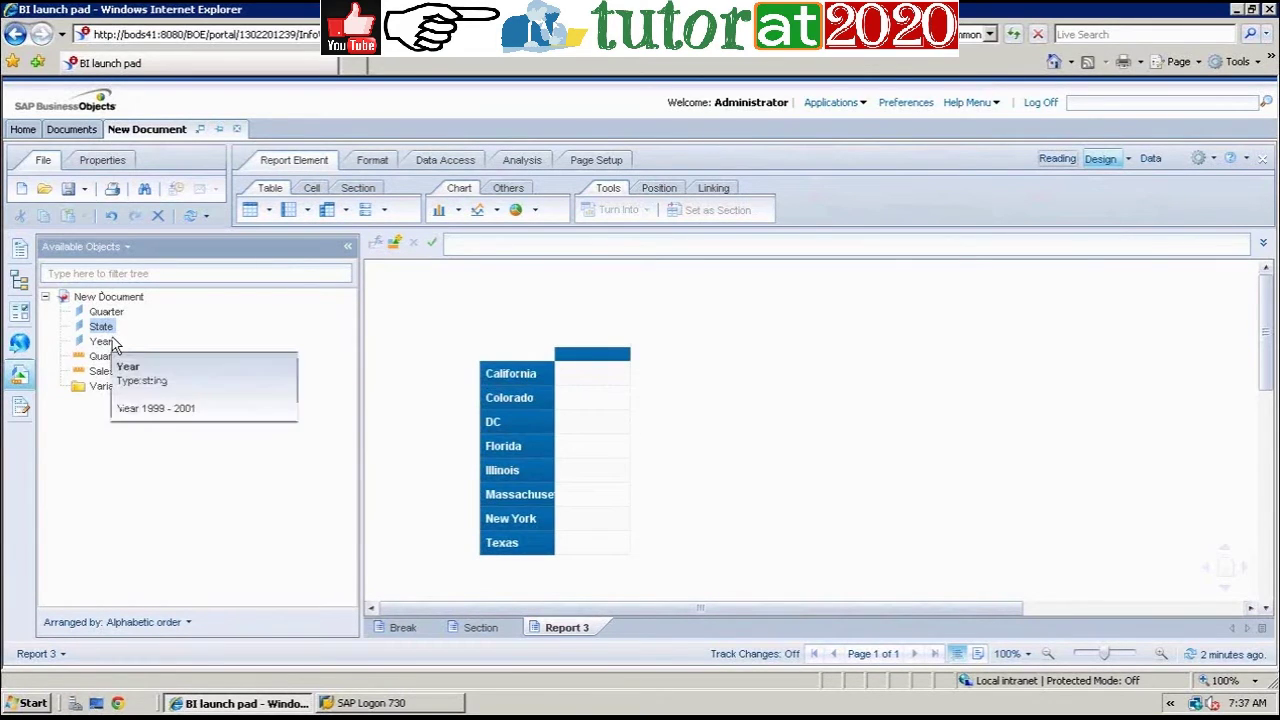
click(120, 374)
drag(120, 375, 577, 375)
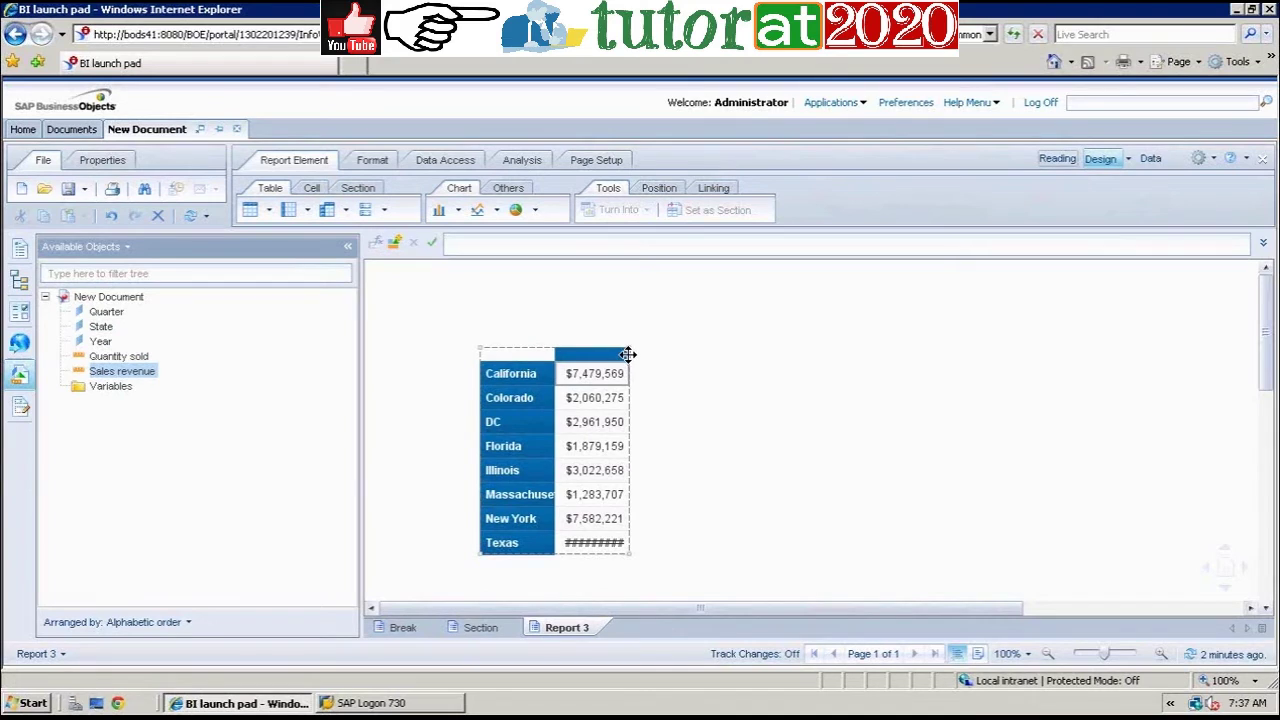
drag(628, 354, 649, 357)
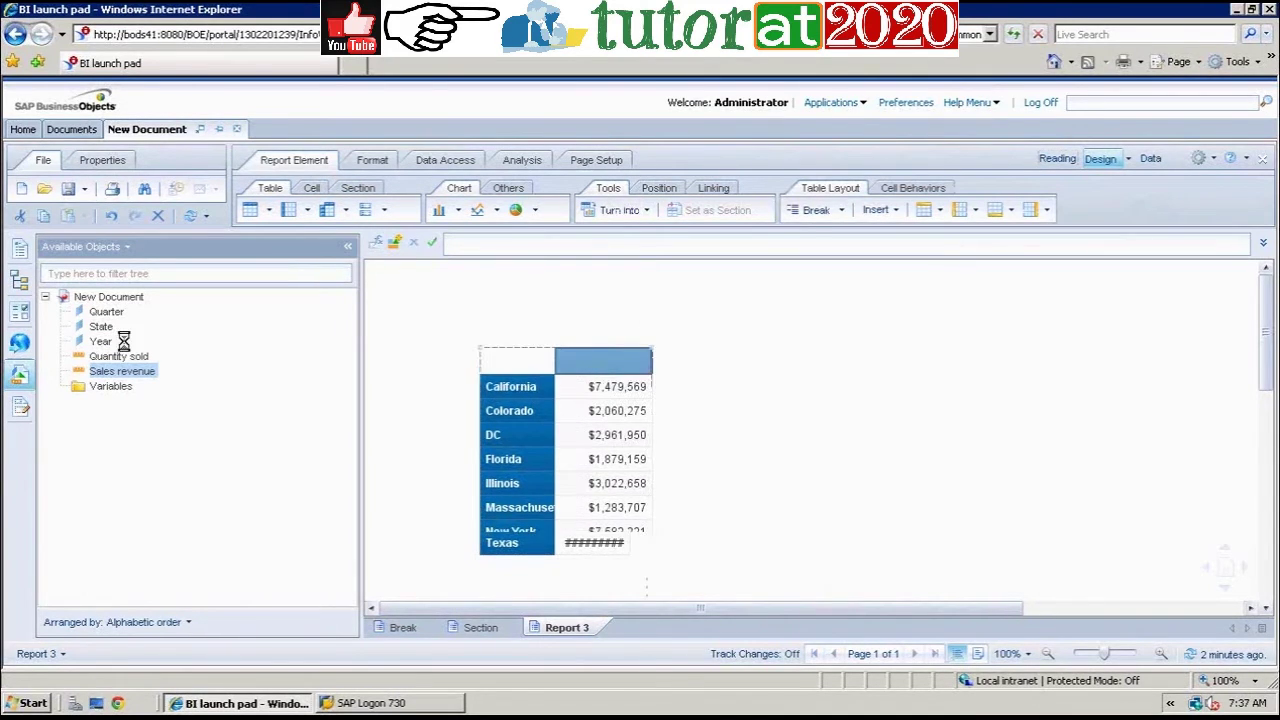
Step: Drop Quarter onto the header to make a State by Q1–Q4 Sales revenue crosstab
click(107, 313)
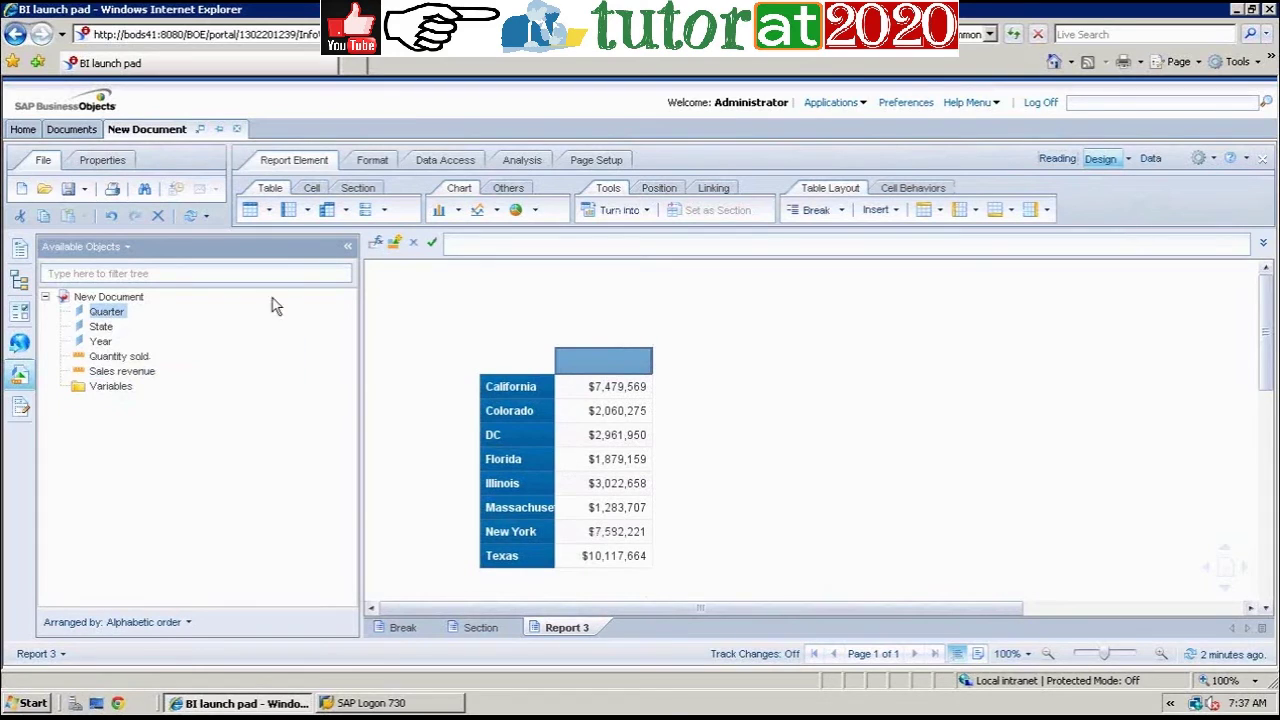
click(608, 355)
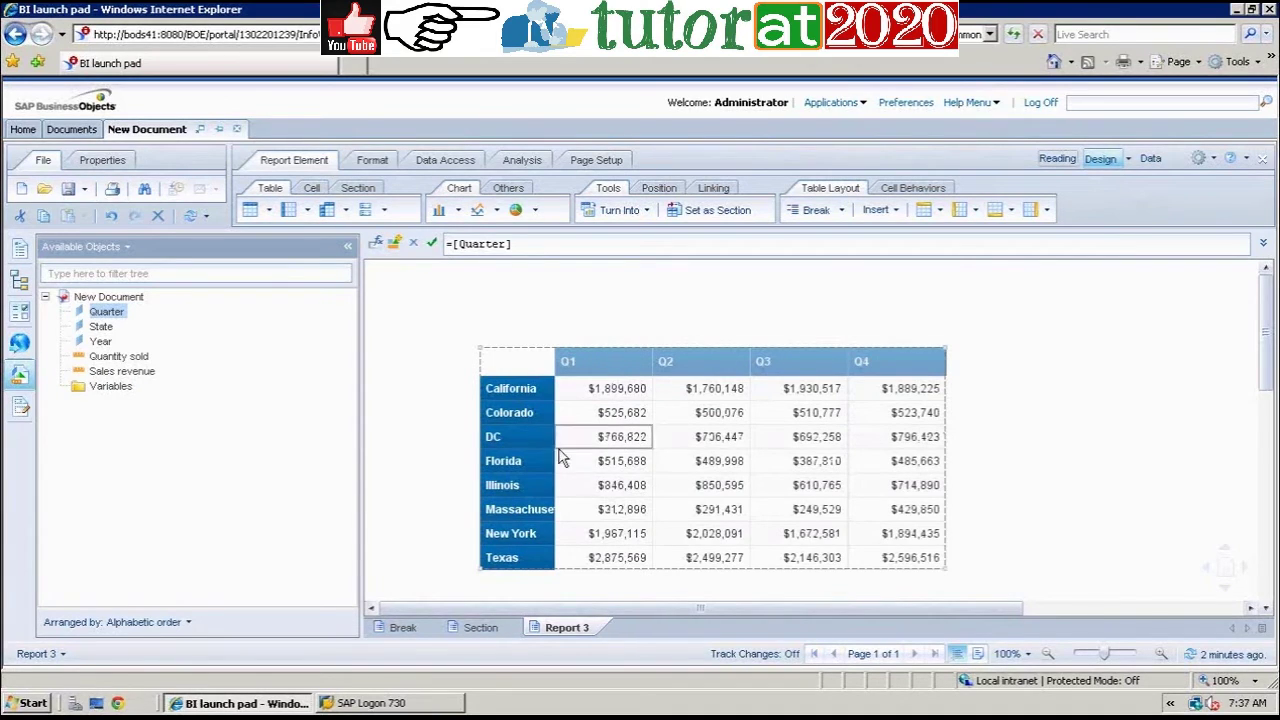
click(523, 393)
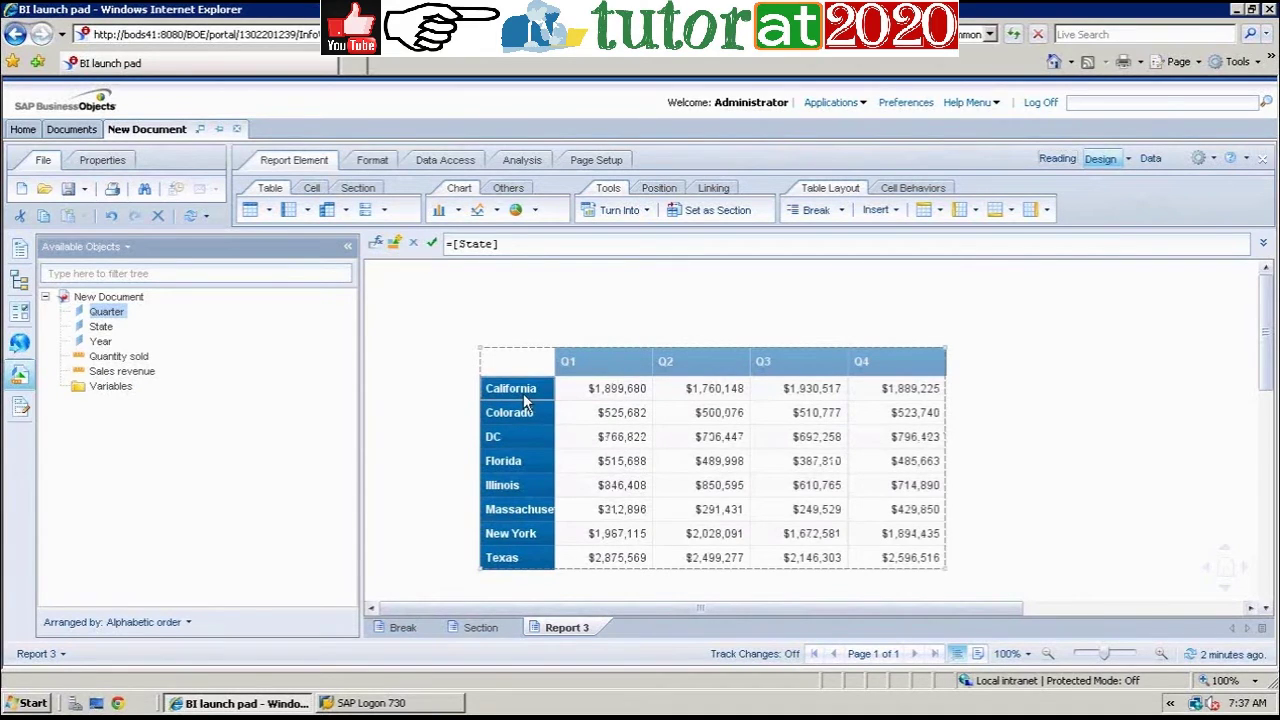
click(607, 393)
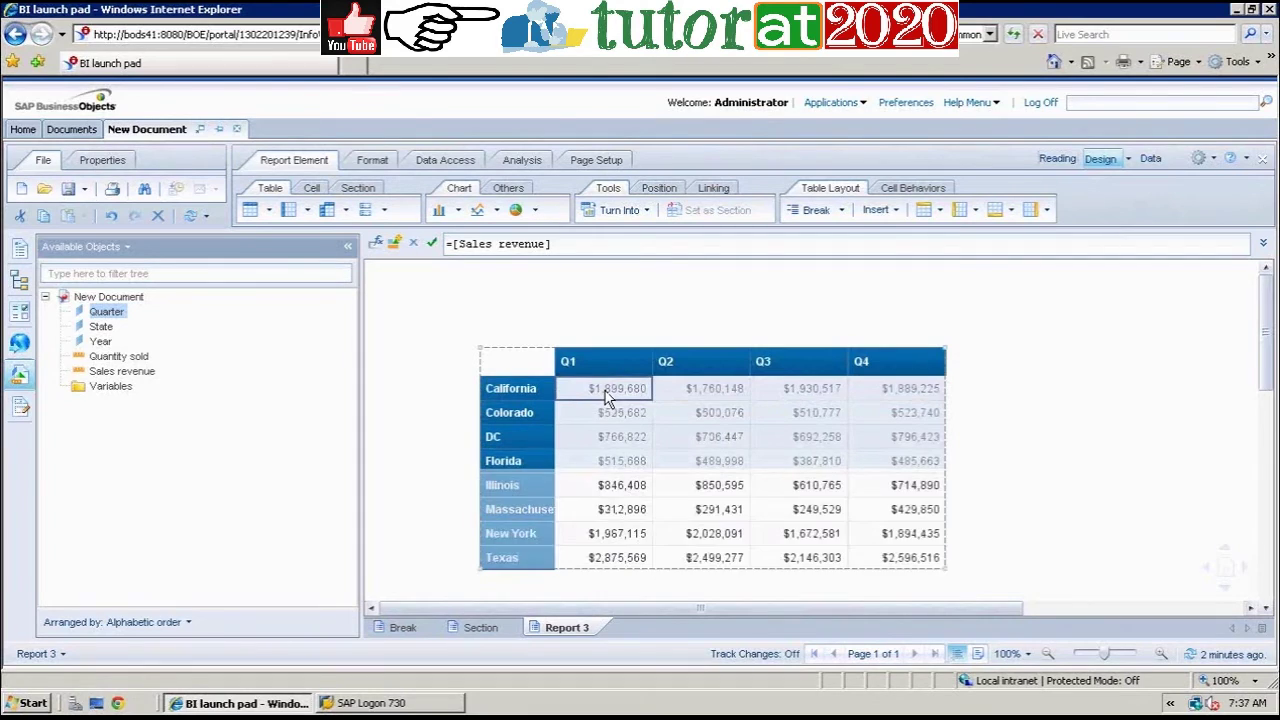
click(703, 396)
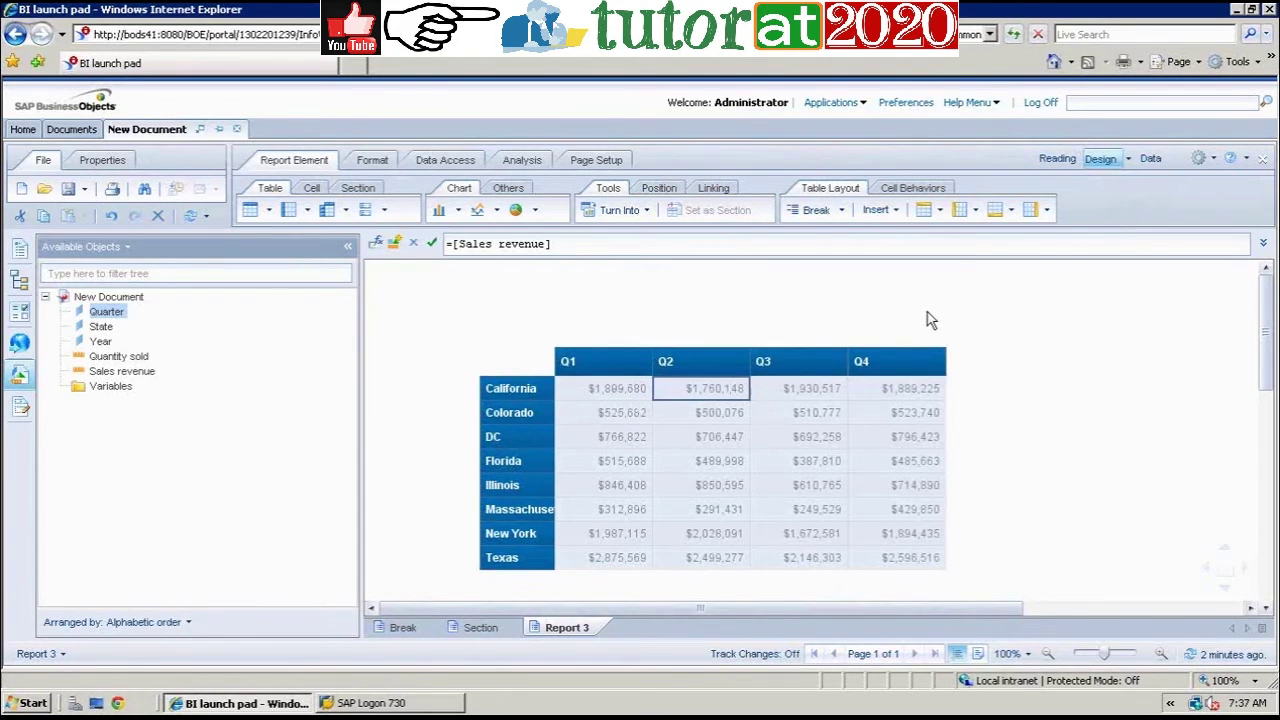
click(1222, 424)
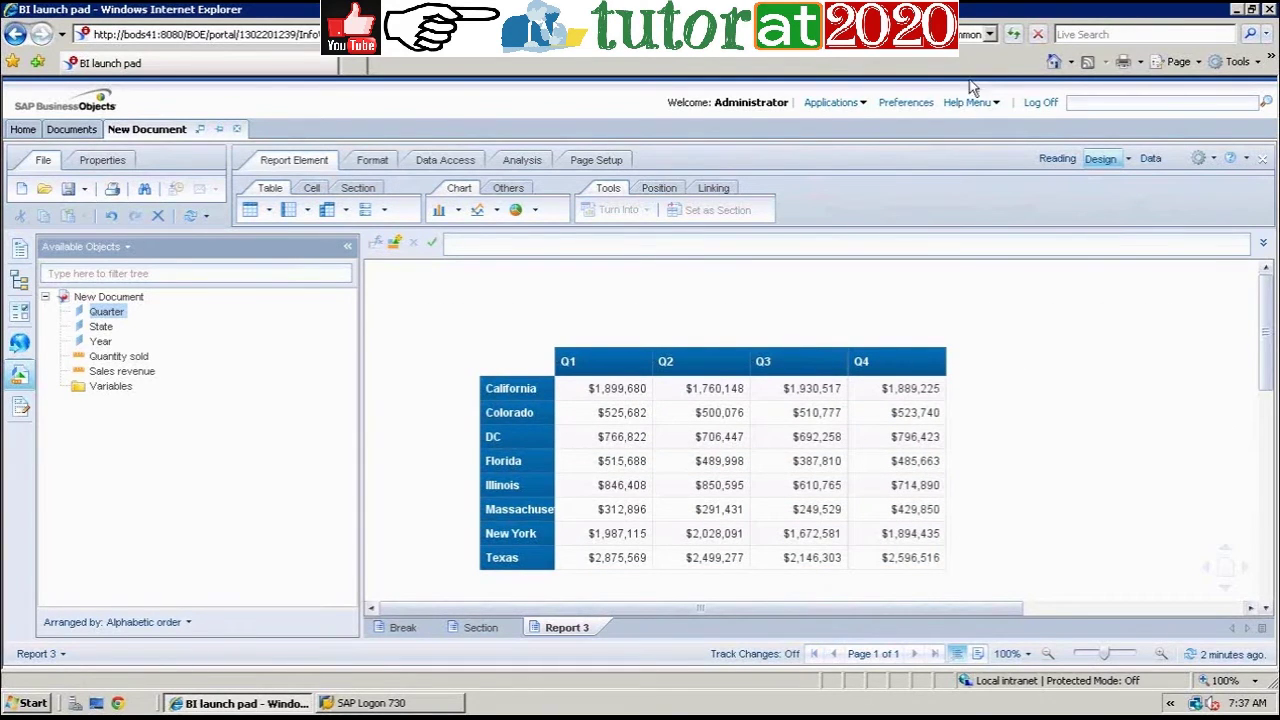
Step: Create a new Web Intelligence document with Universe as its data source
click(864, 104)
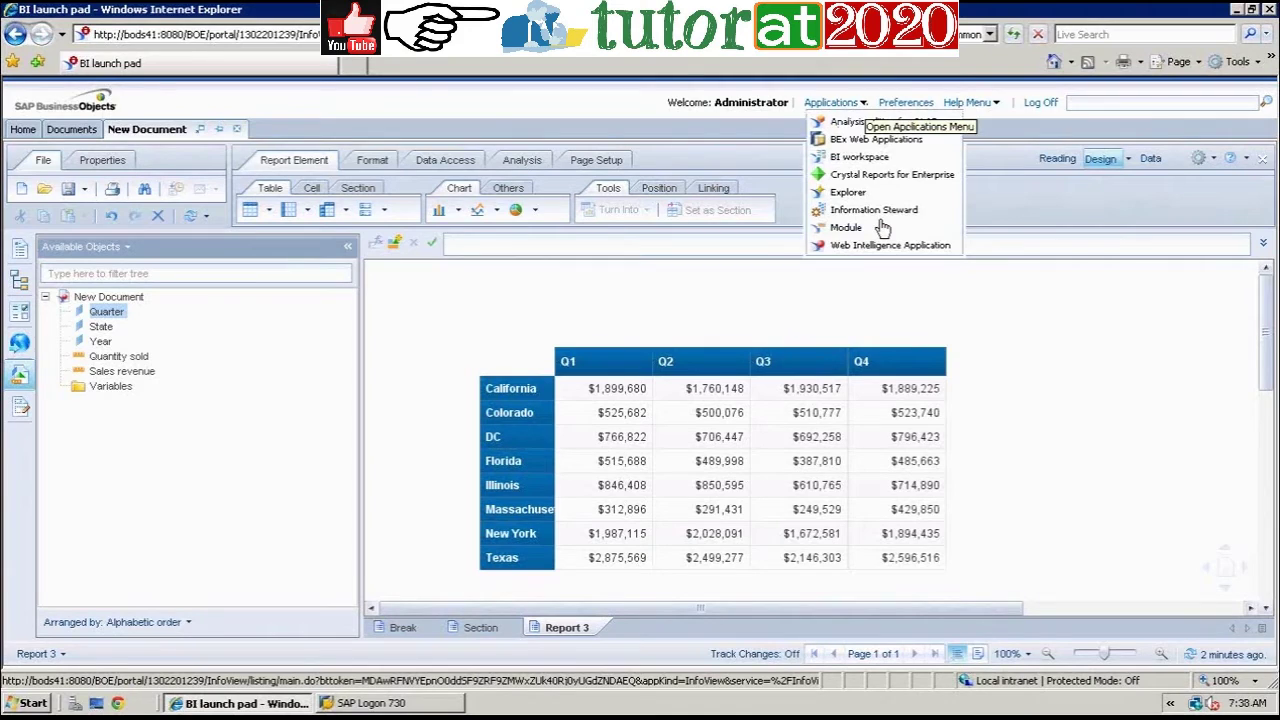
click(884, 247)
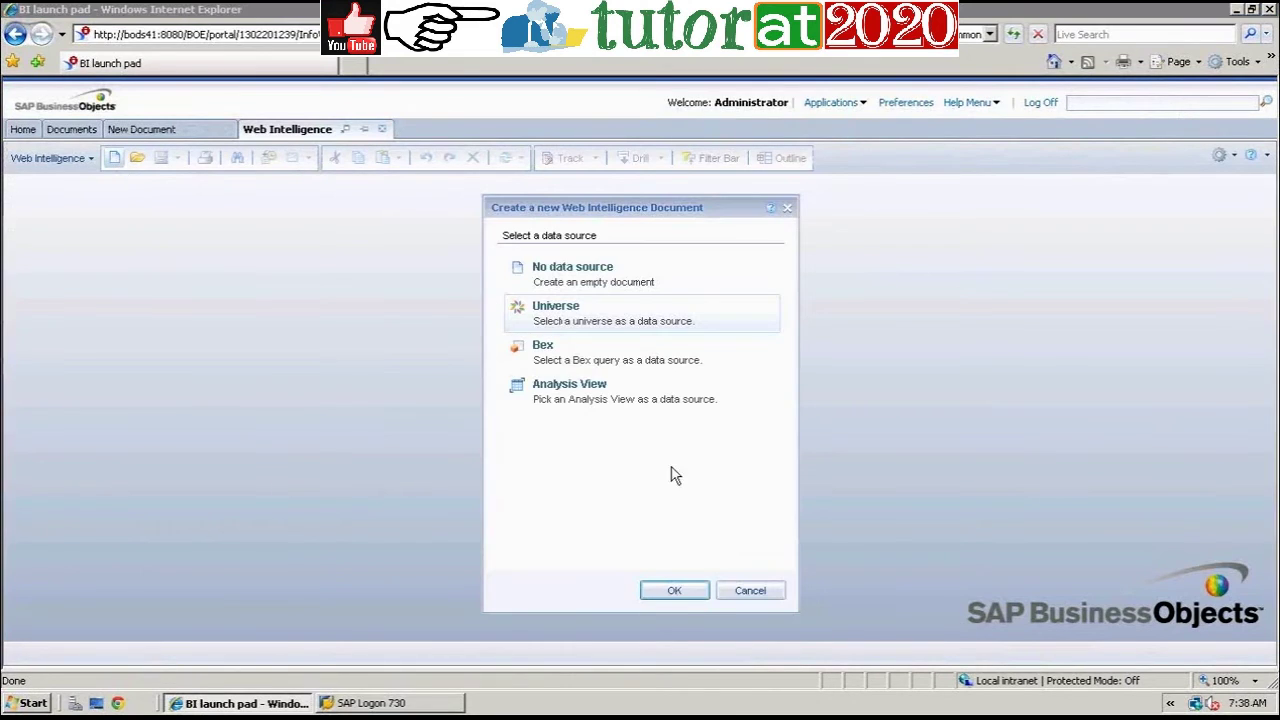
click(689, 592)
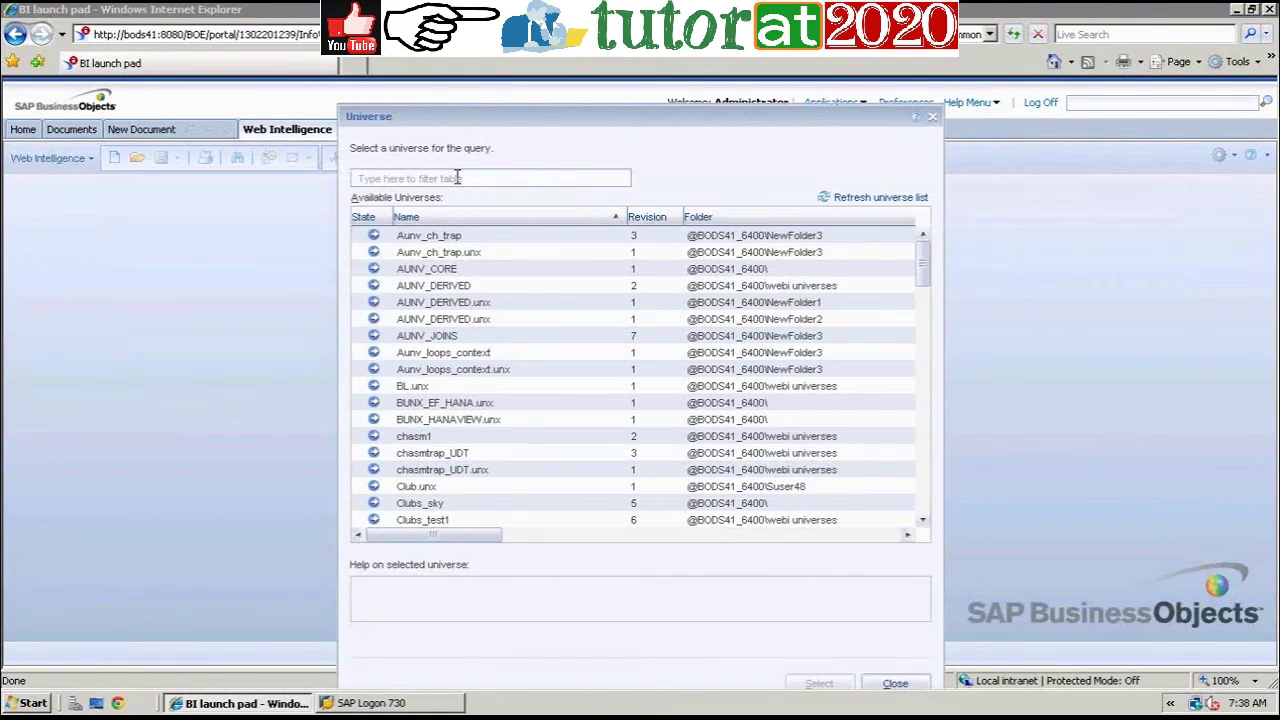
Step: Search for 'Efa' and select the eFashion universe for the query
click(457, 177)
text(E)
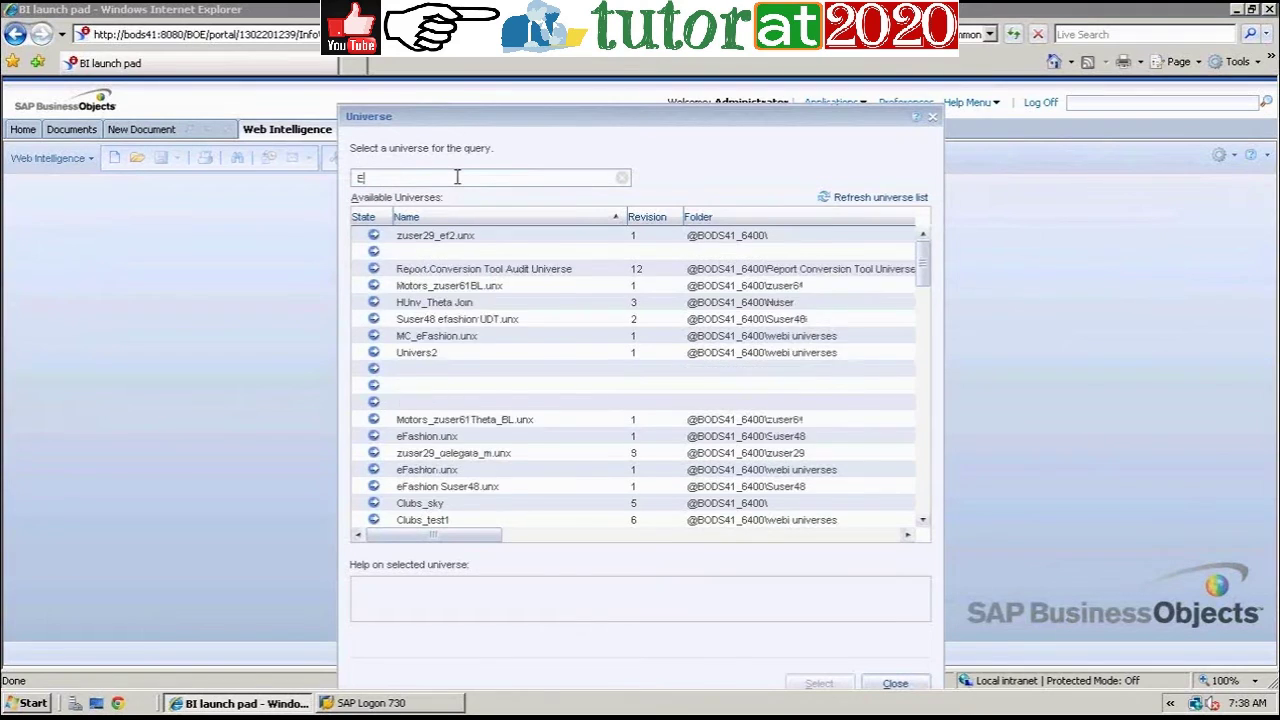
text(f)
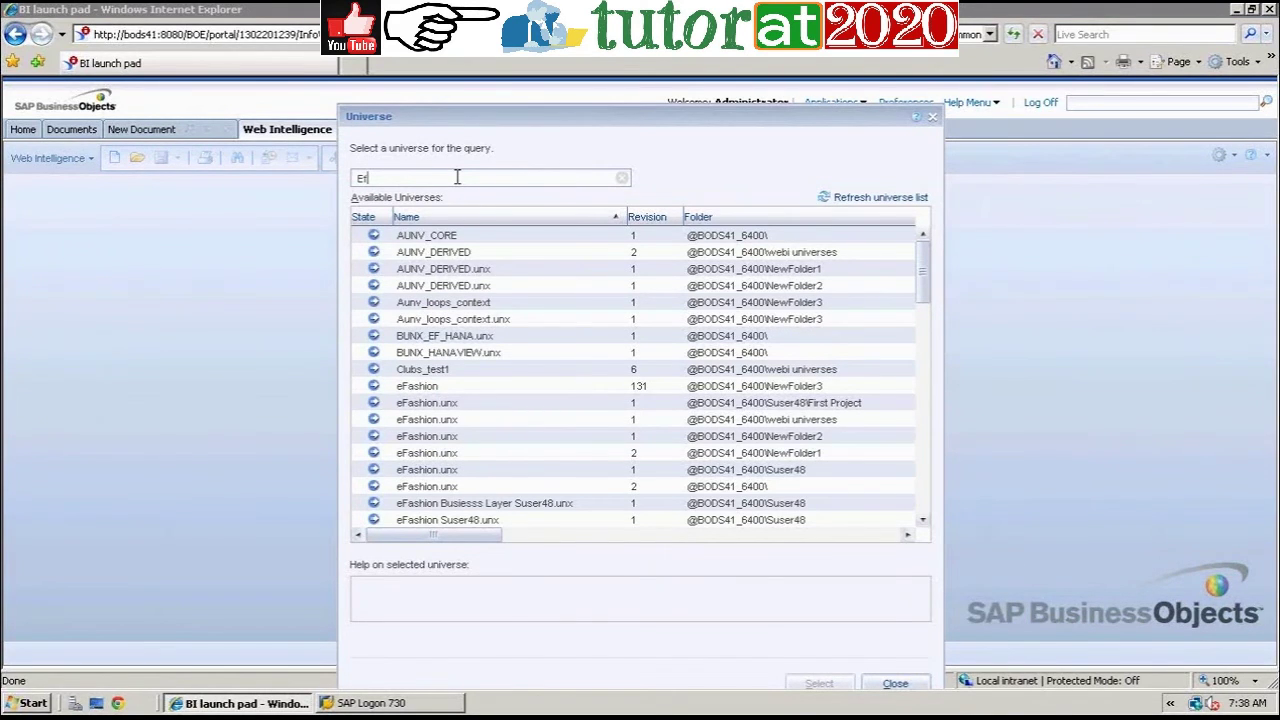
text(a)
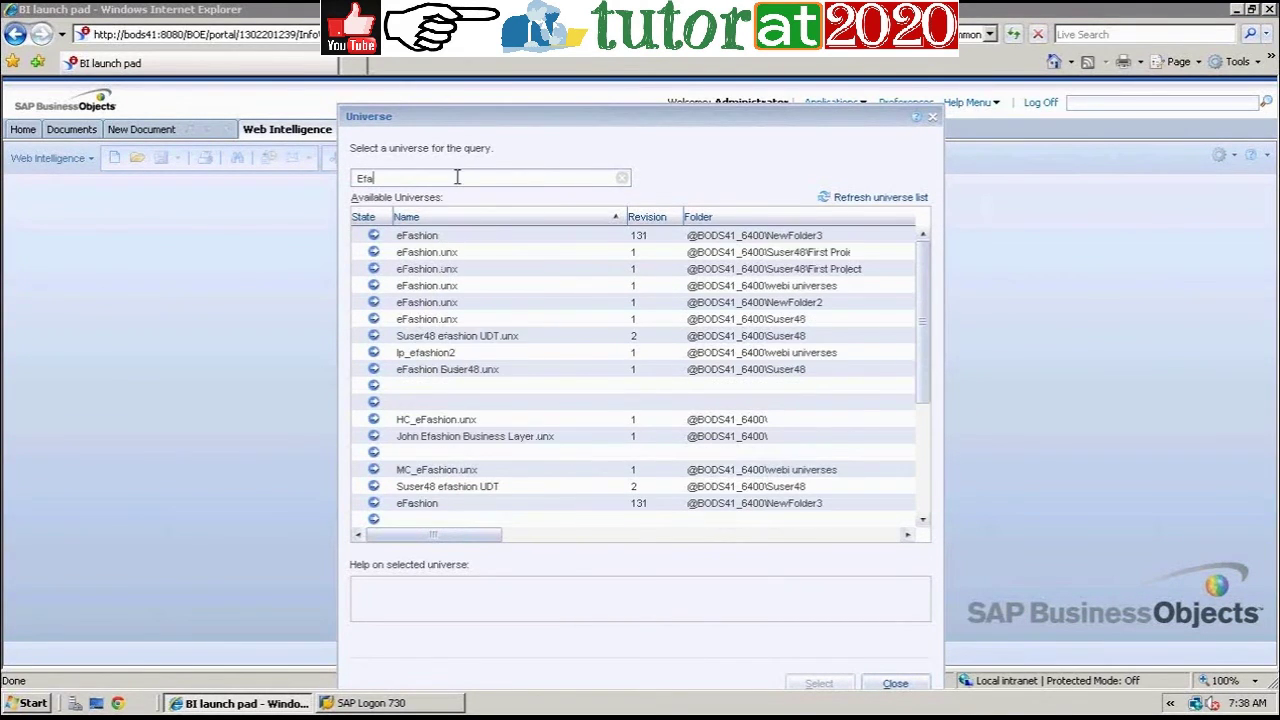
click(450, 237)
click(818, 684)
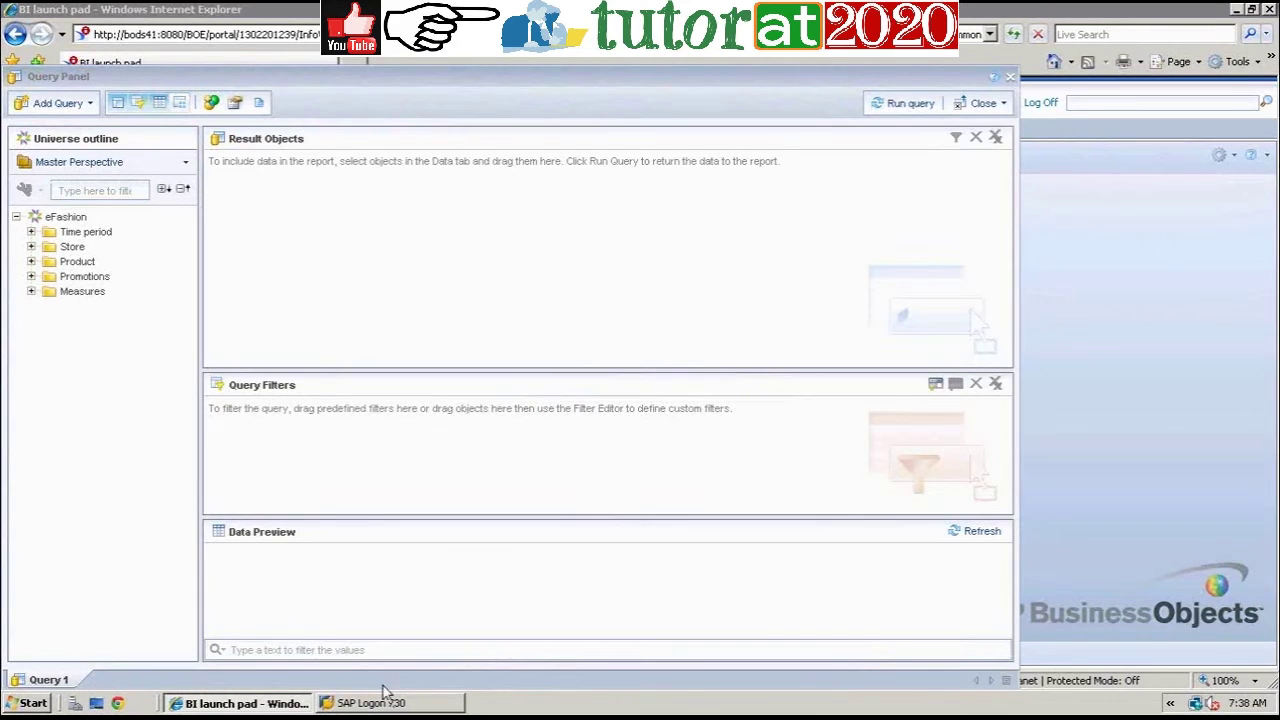
Step: Add Year, State and Lines from Time period, Store and Product to the query results
click(32, 232)
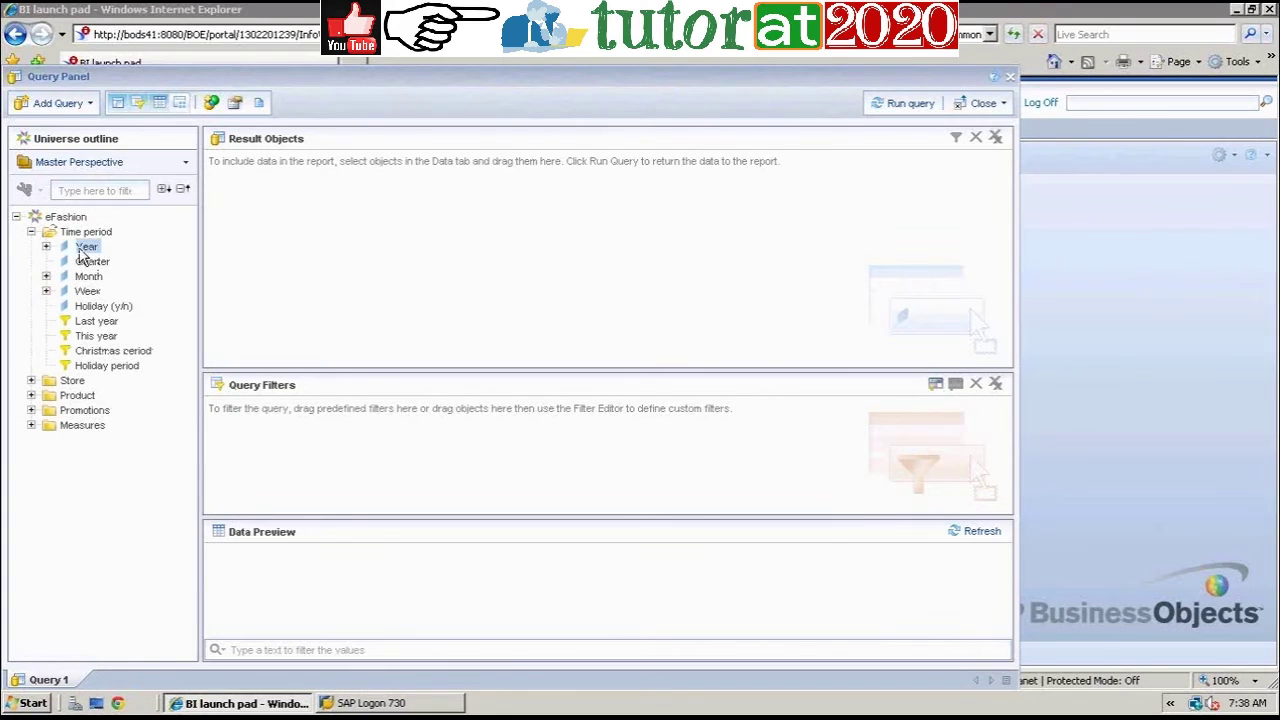
double_click(80, 250)
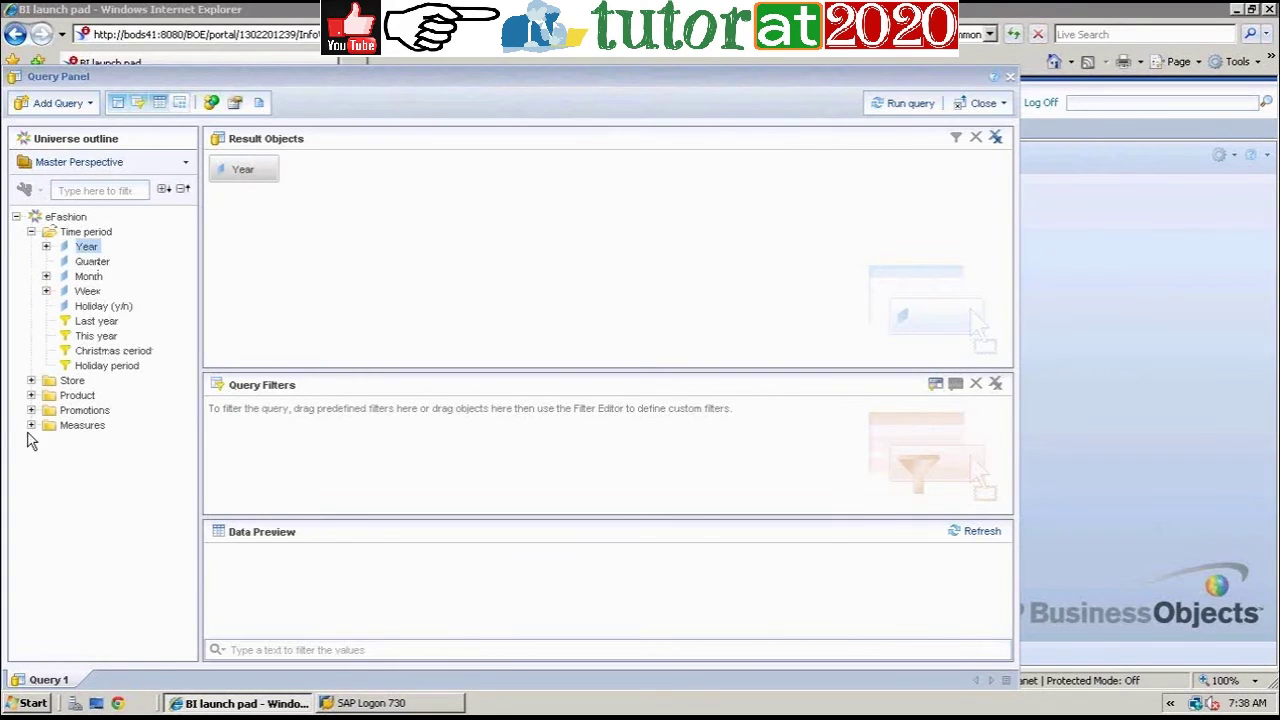
click(31, 380)
double_click(92, 397)
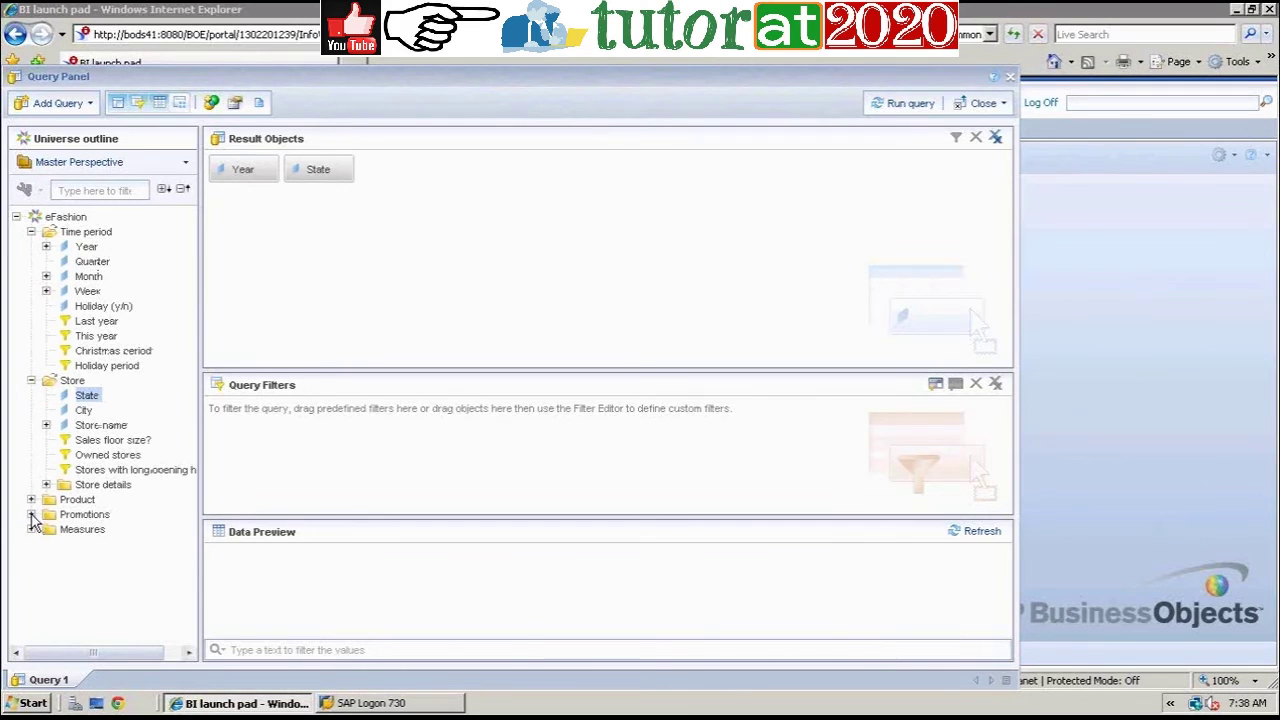
click(31, 499)
double_click(88, 491)
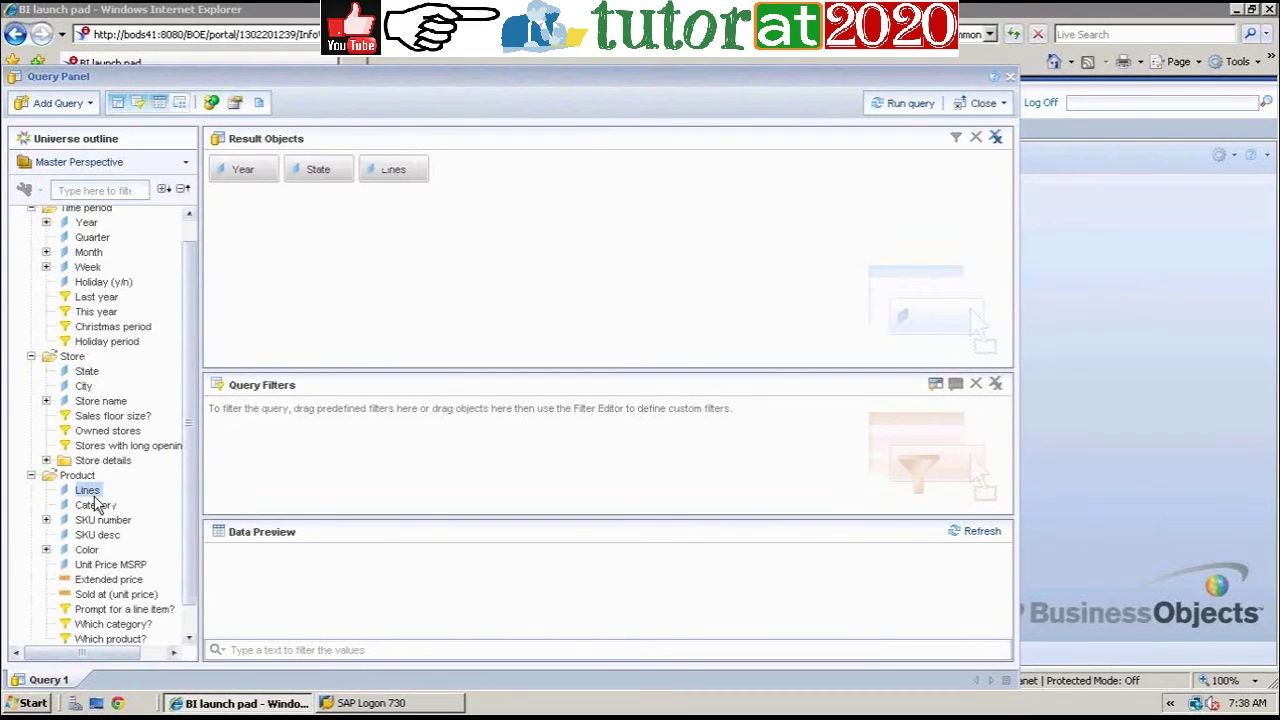
Step: Add Sales revenue and Quantity sold from Measures, then run the query
click(189, 637)
click(189, 637)
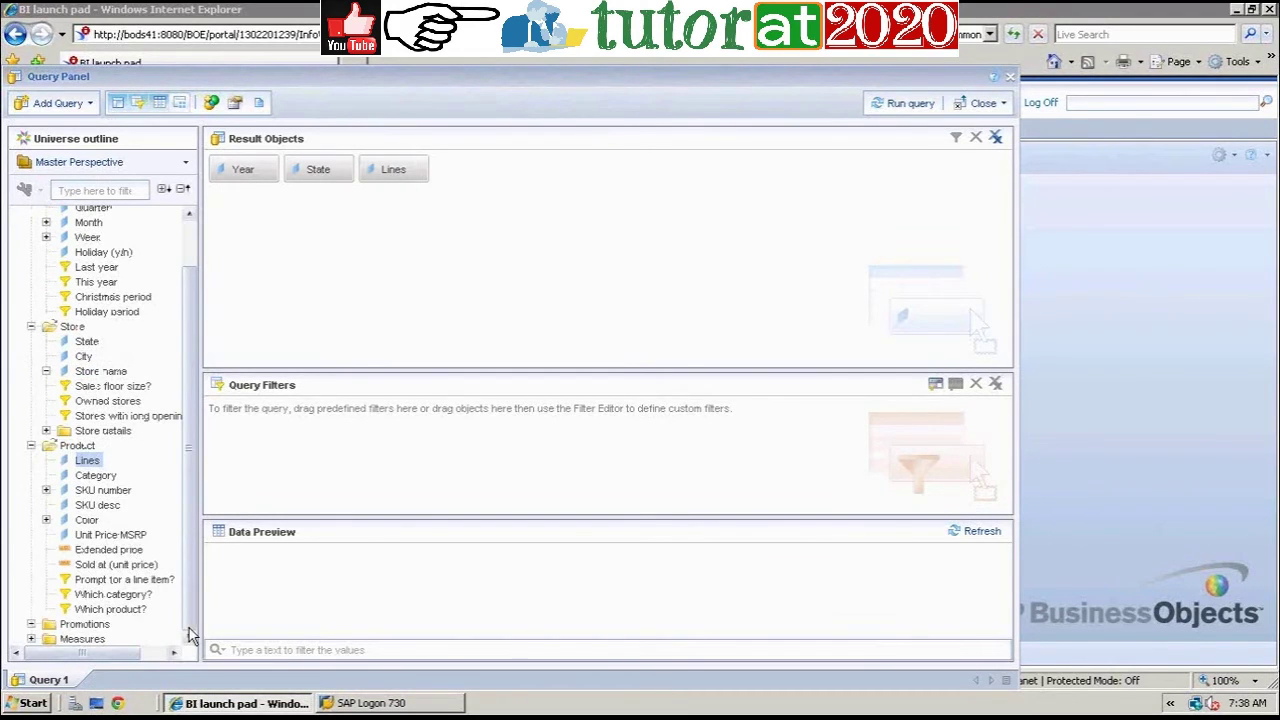
scroll(30, 645, down, 1)
click(30, 640)
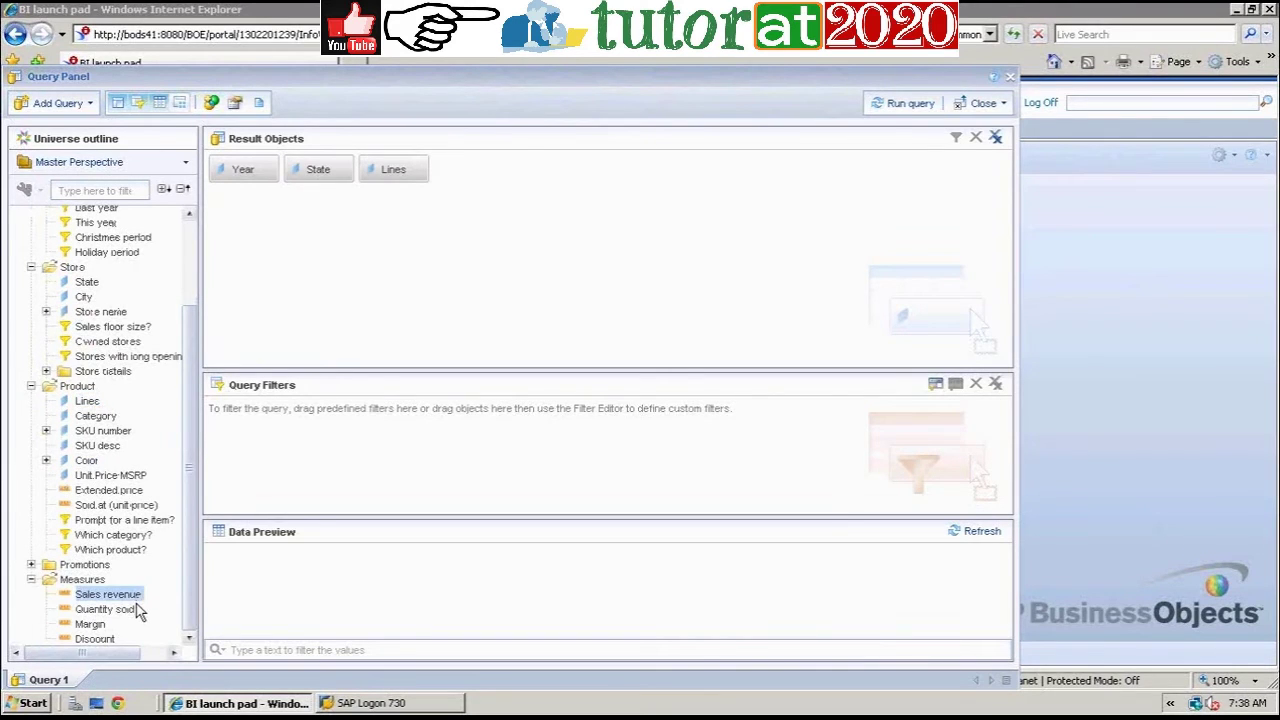
double_click(134, 596)
double_click(134, 609)
click(912, 106)
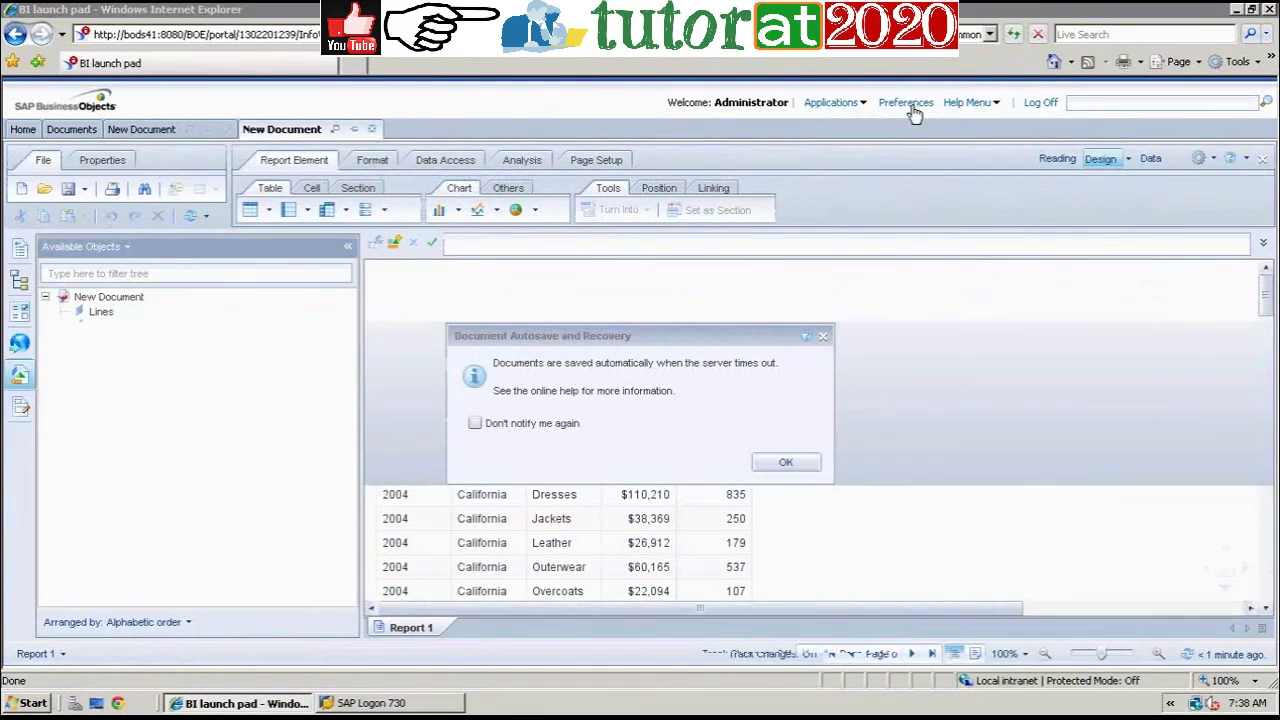
Step: Dismiss the autosave notice and widen the Quantity sold, Sales revenue and Lines columns so their headers show fully
click(791, 463)
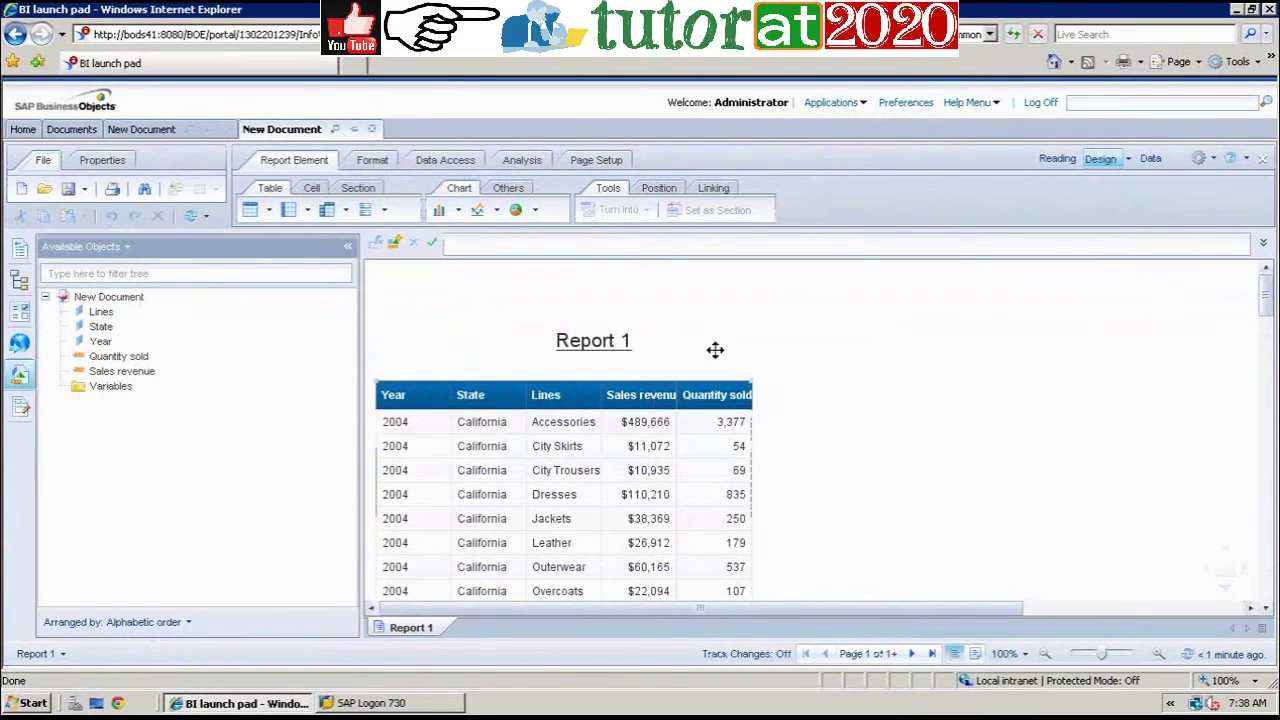
click(722, 395)
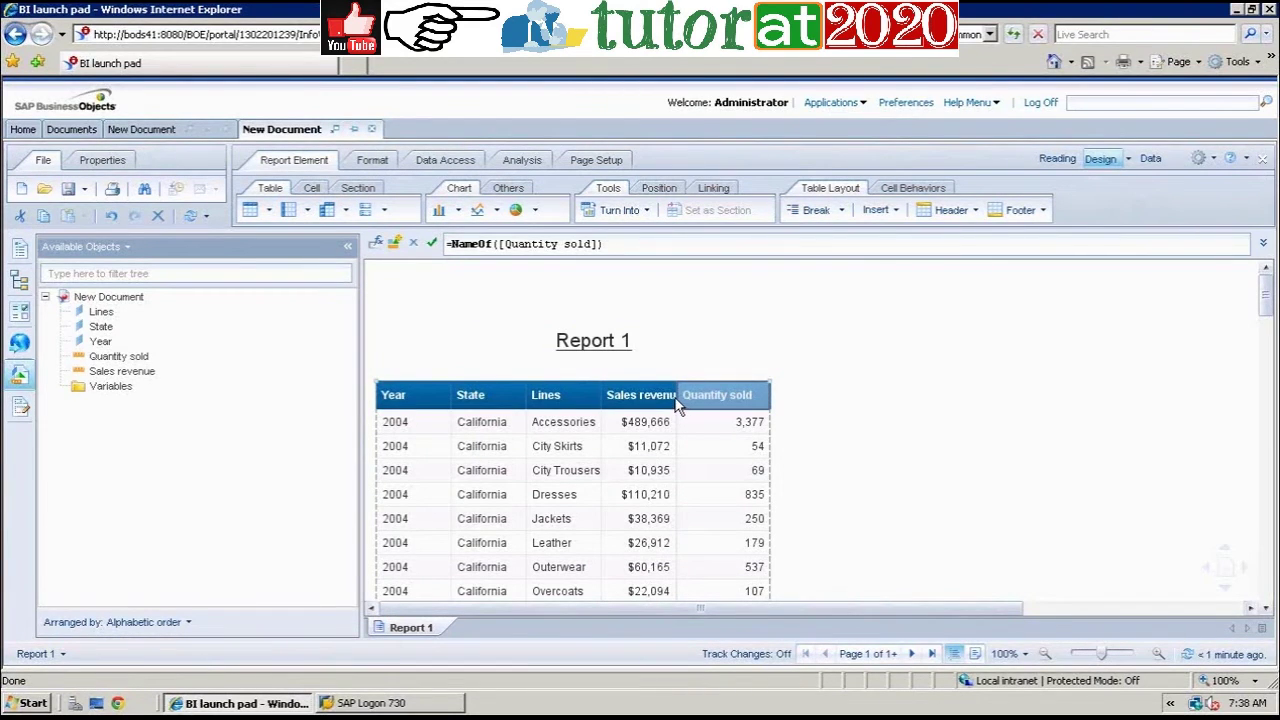
drag(674, 400, 700, 396)
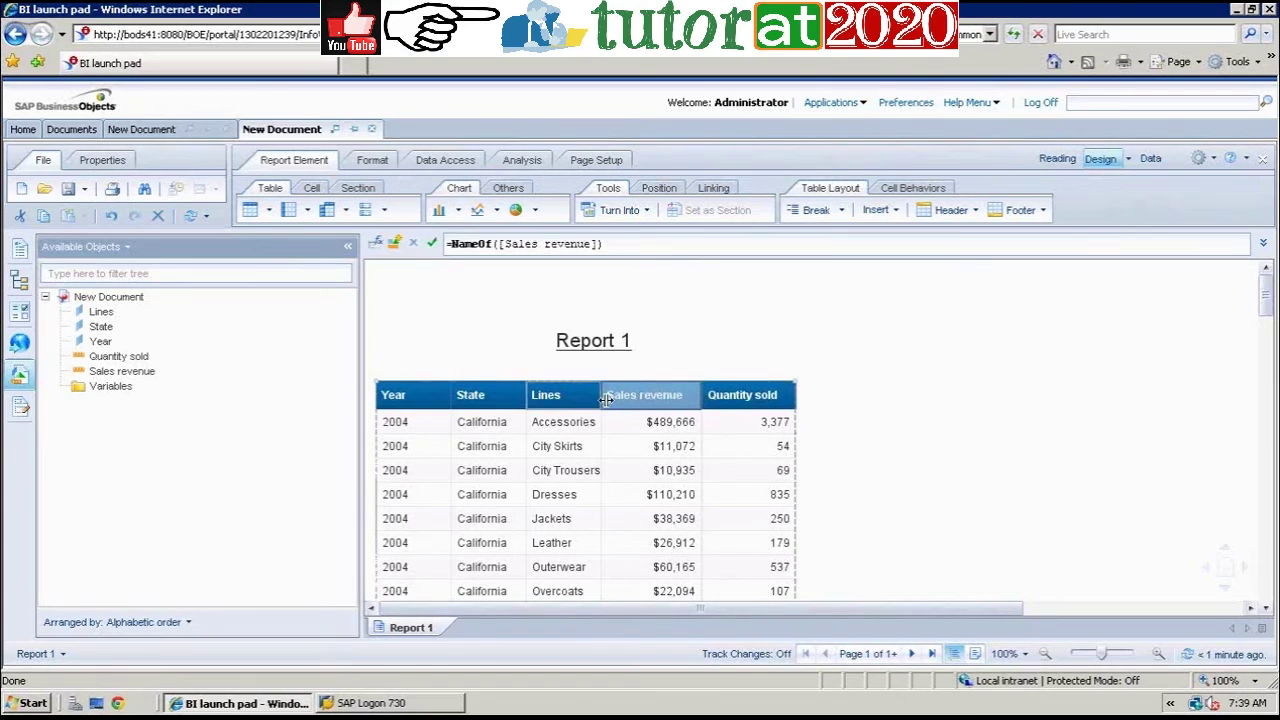
drag(598, 398, 619, 394)
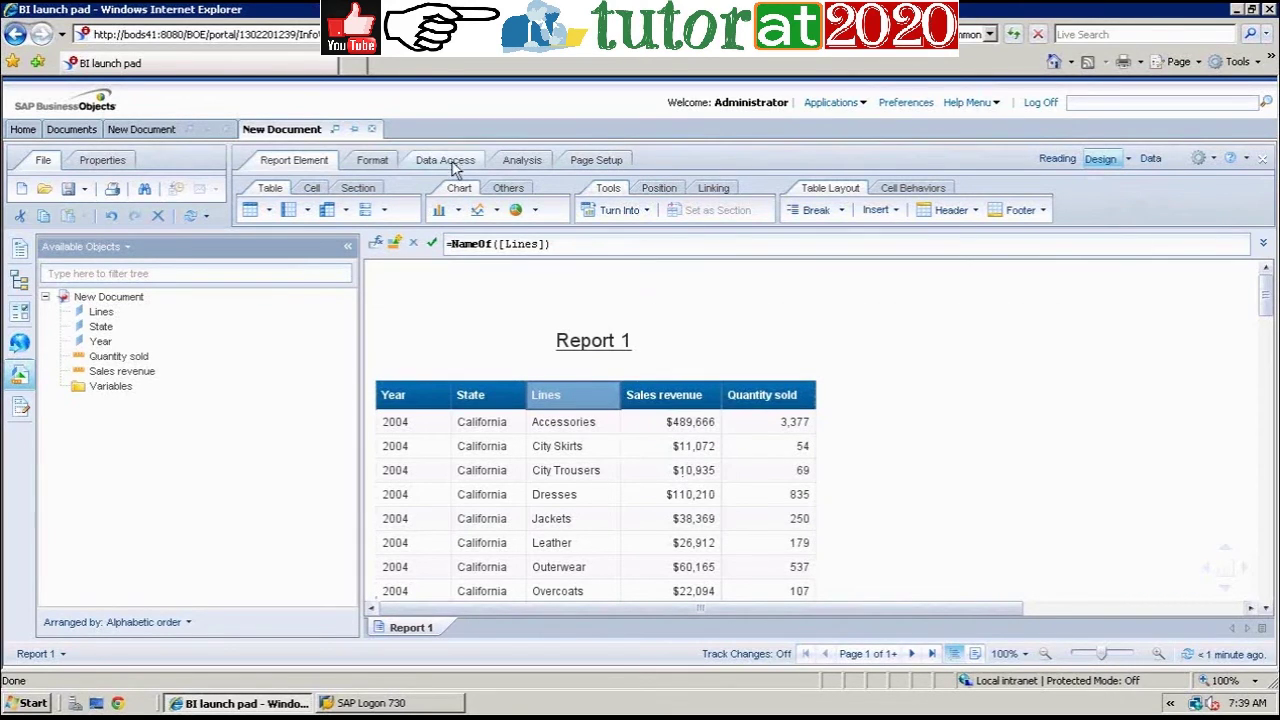
click(443, 160)
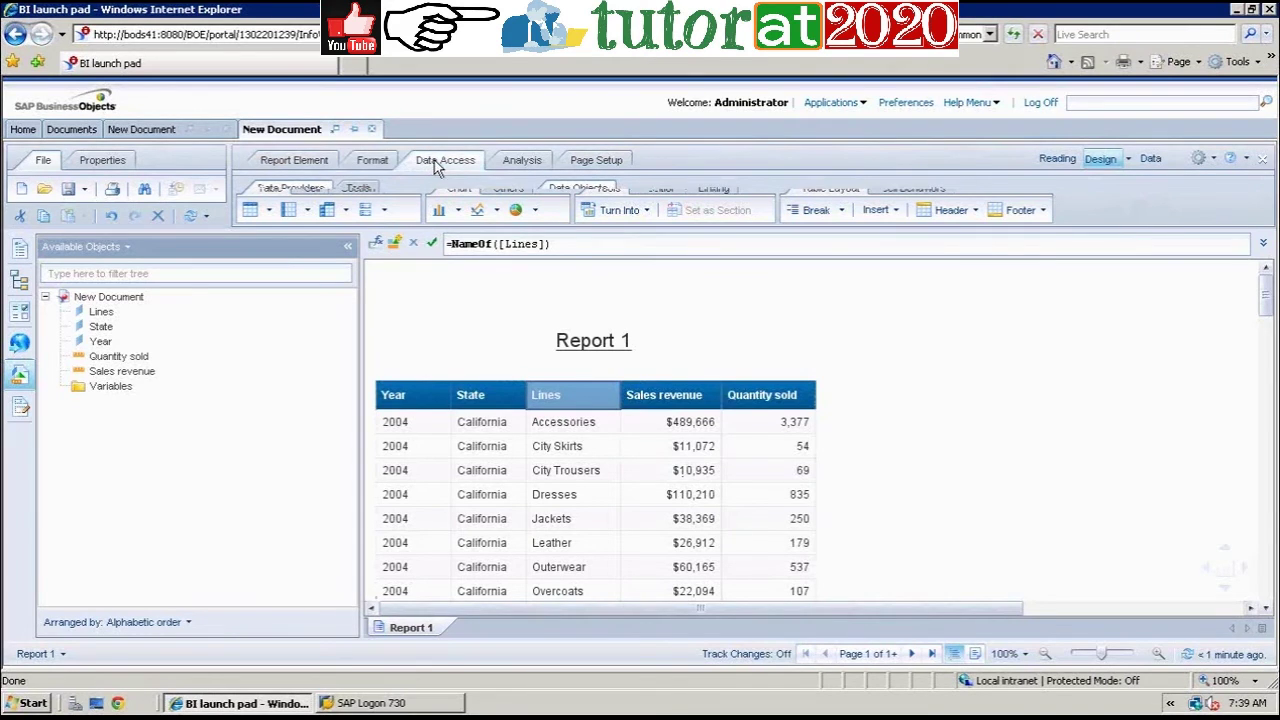
click(397, 213)
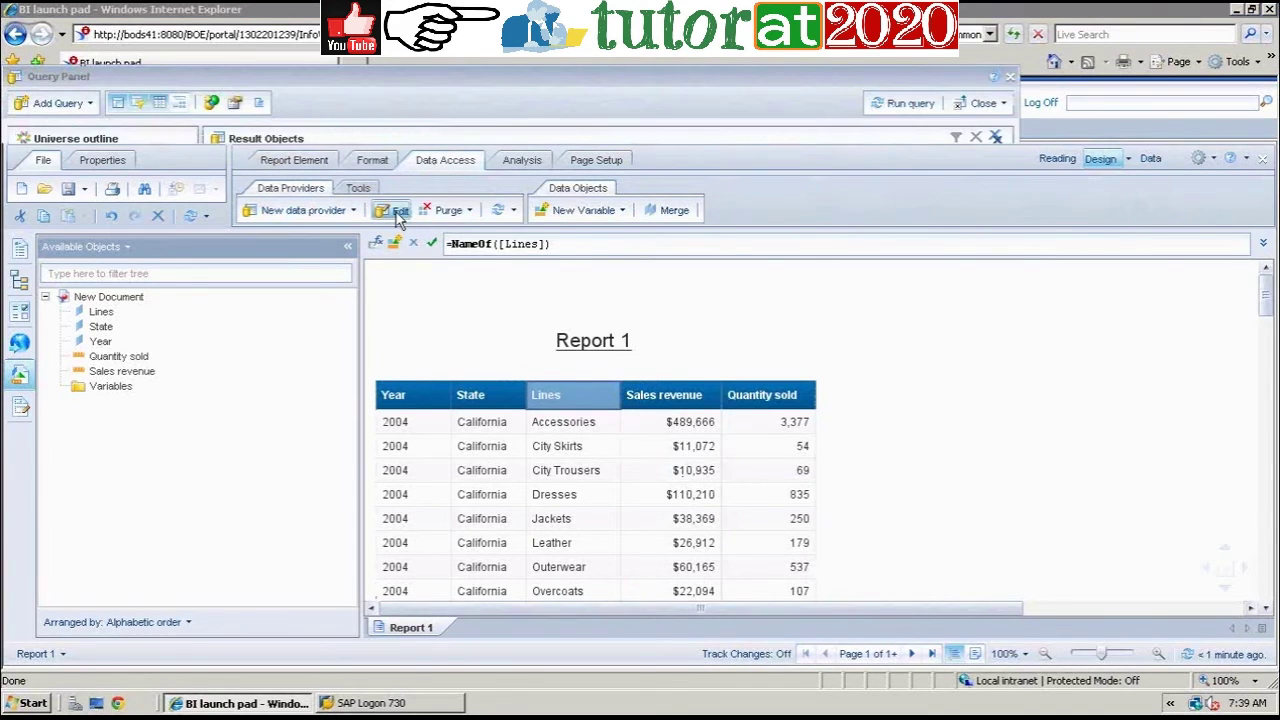
click(91, 185)
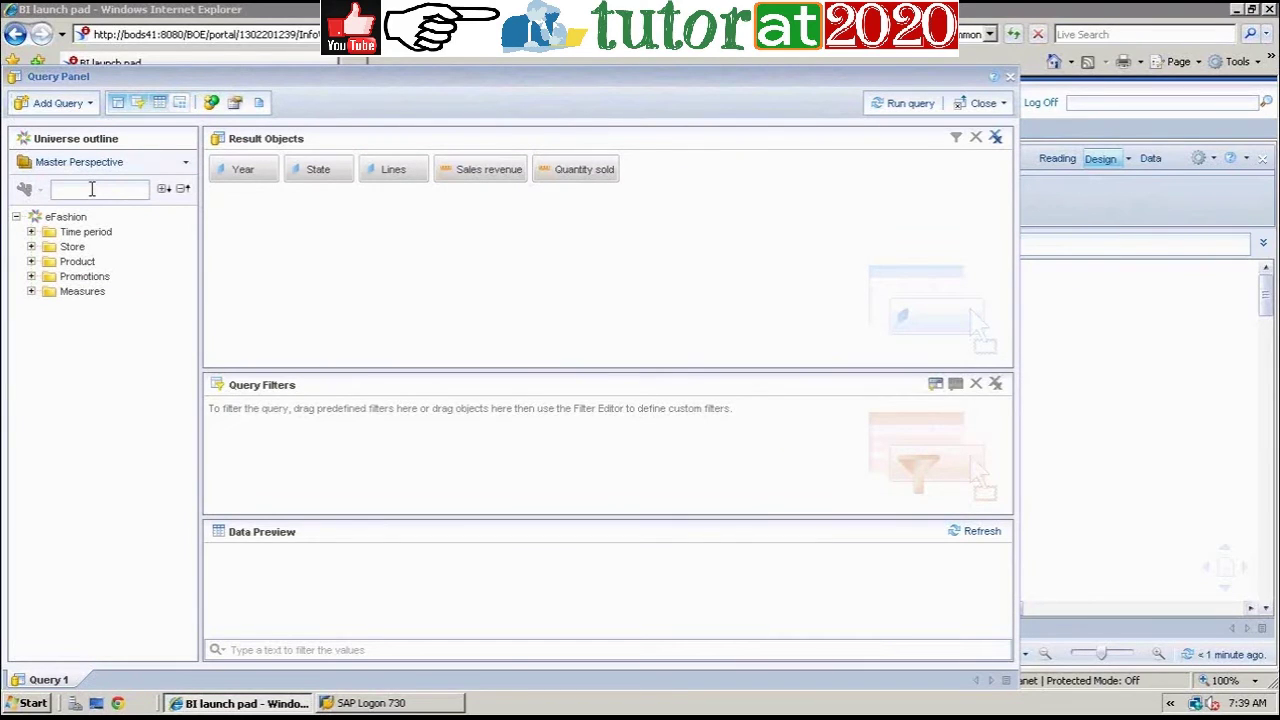
text(Tax)
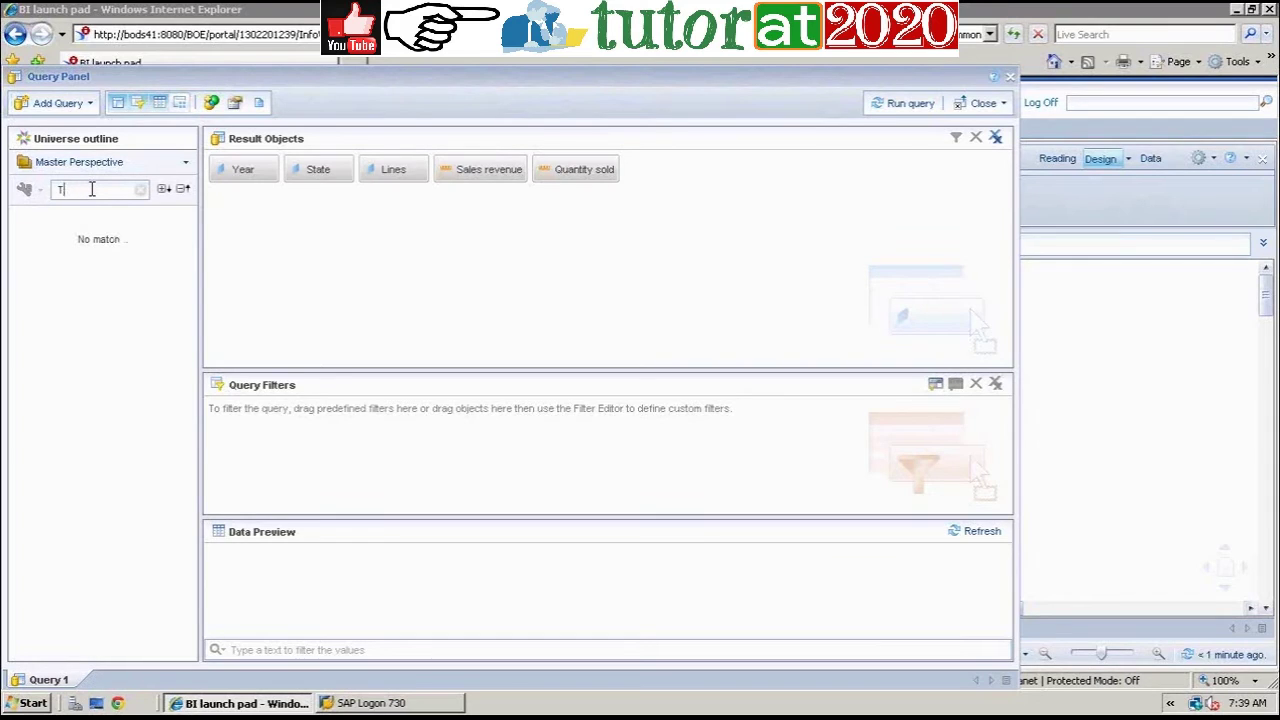
key(BackSpace)
click(889, 111)
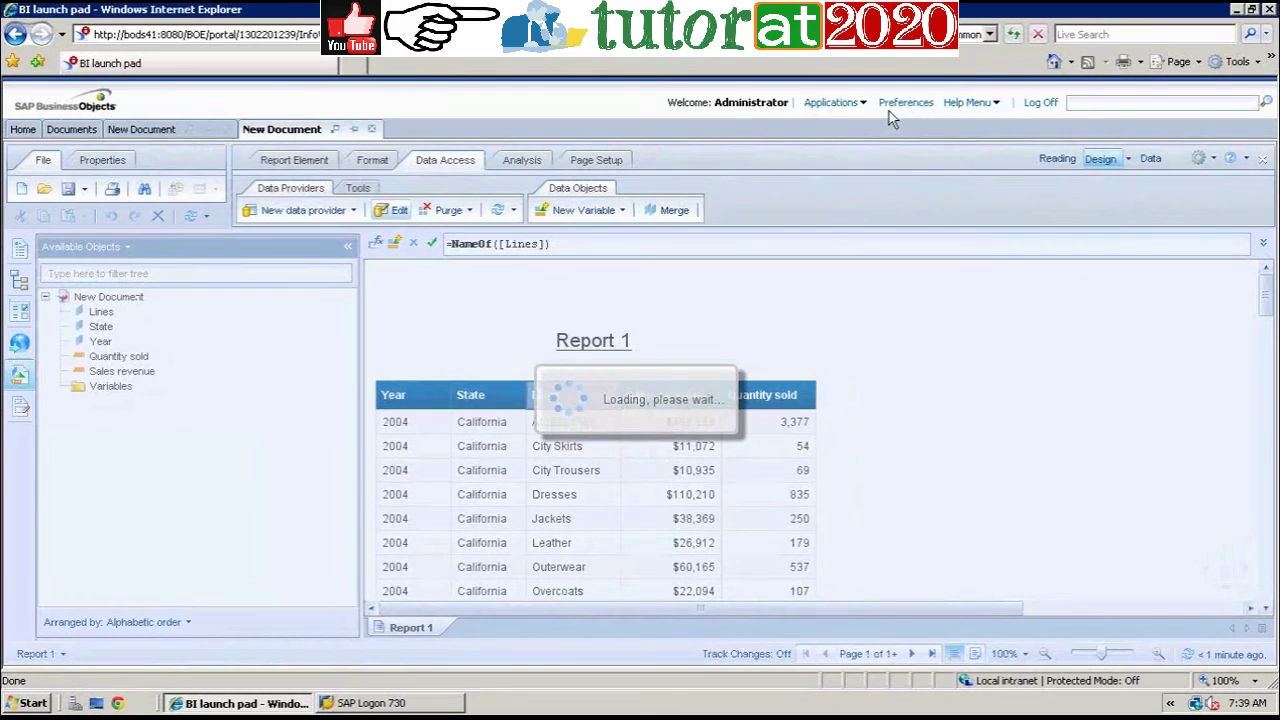
click(693, 492)
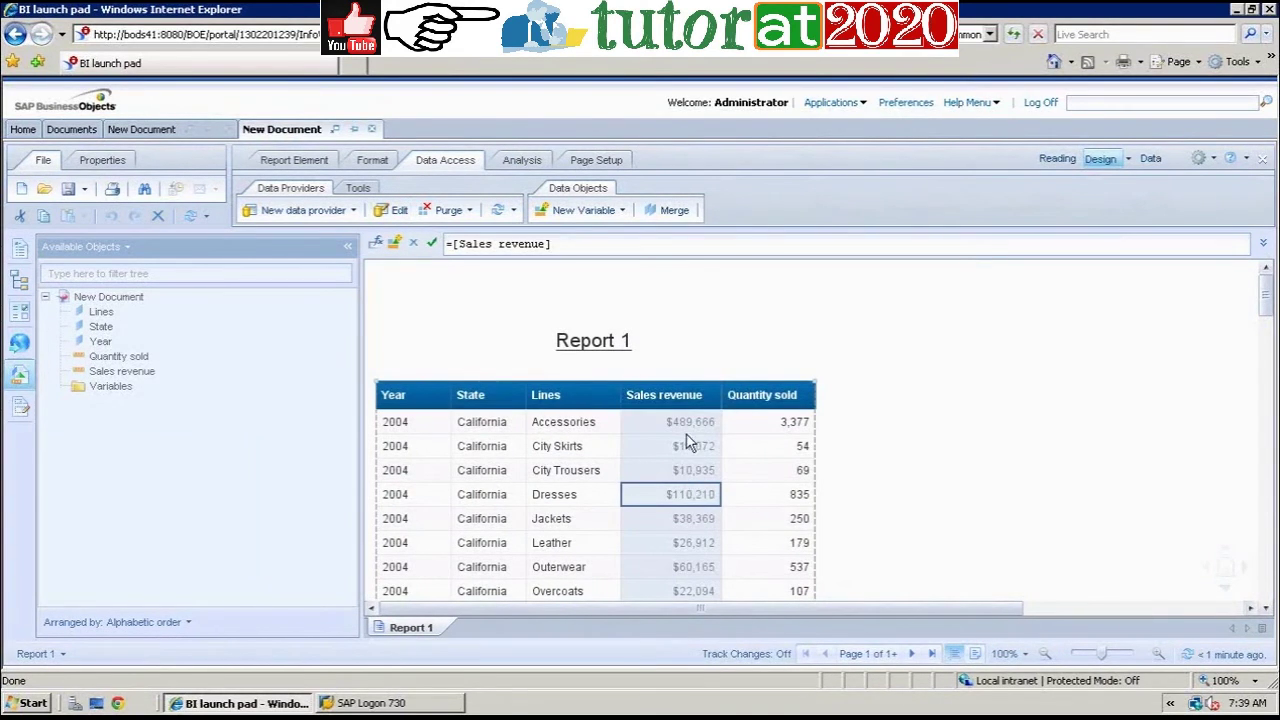
Step: Insert a blank column to the right of the Sales revenue column
right_click(690, 501)
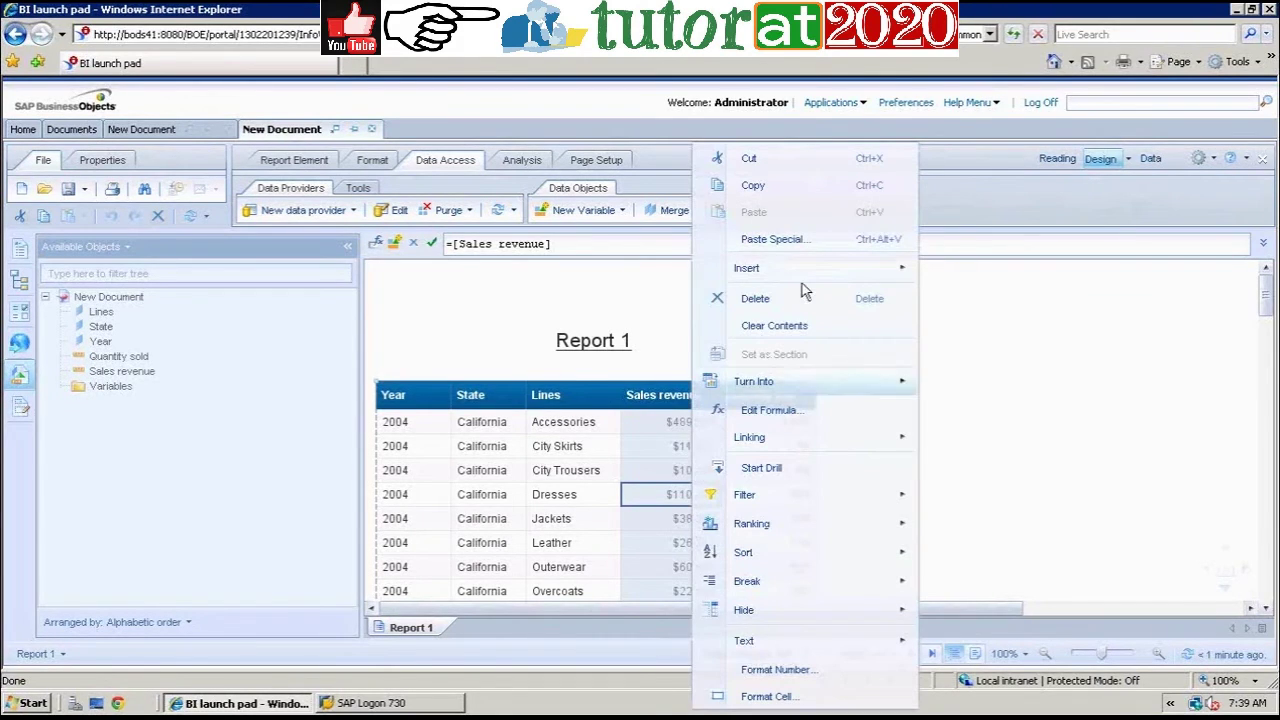
mouse_move(846, 272)
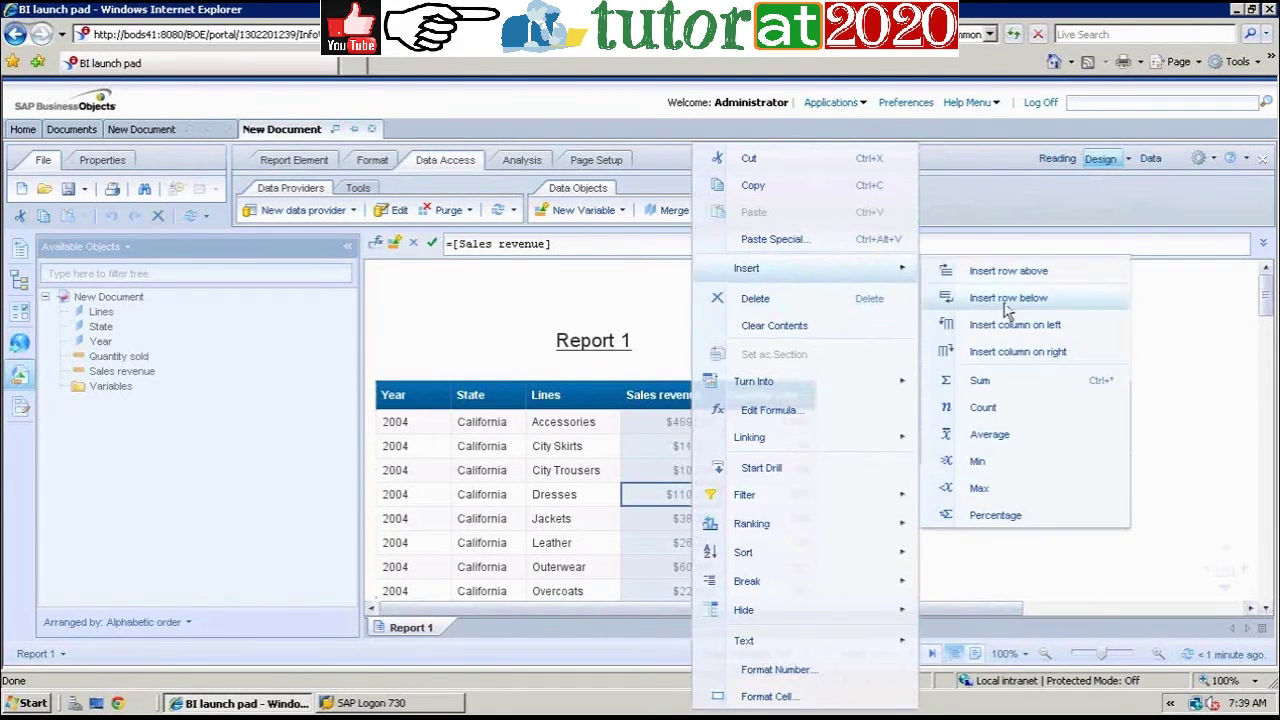
click(1032, 351)
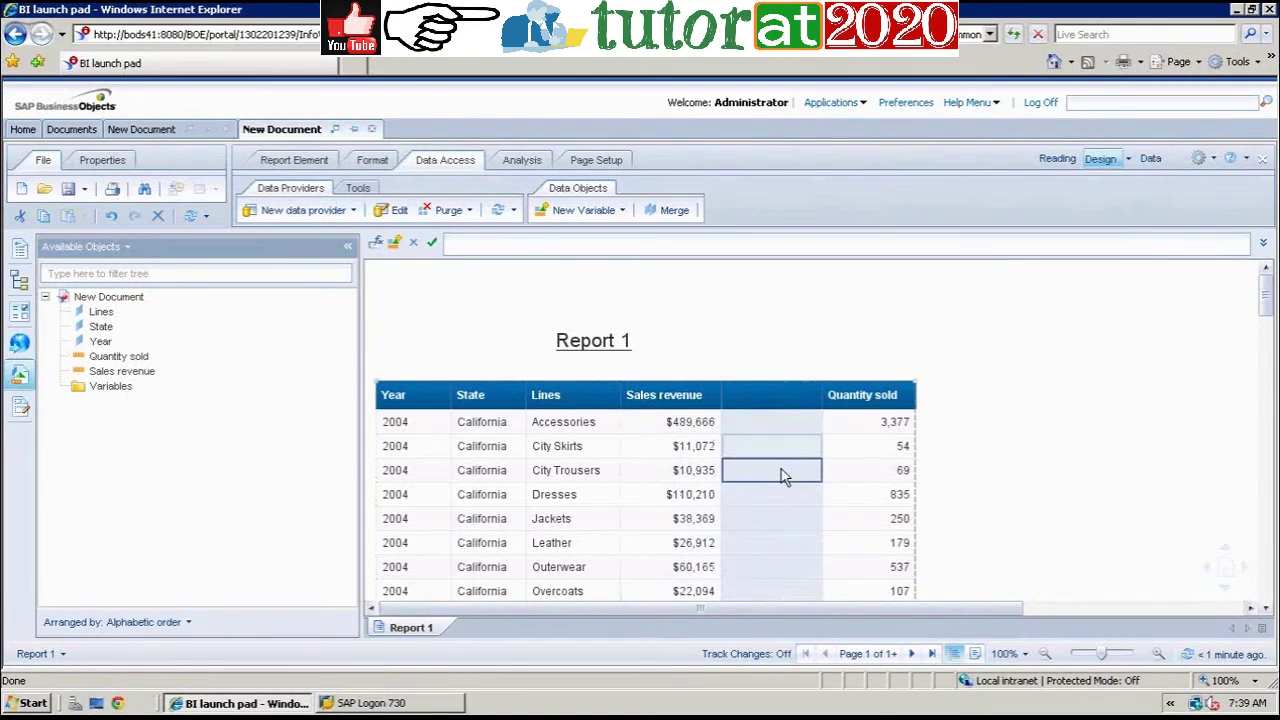
click(376, 244)
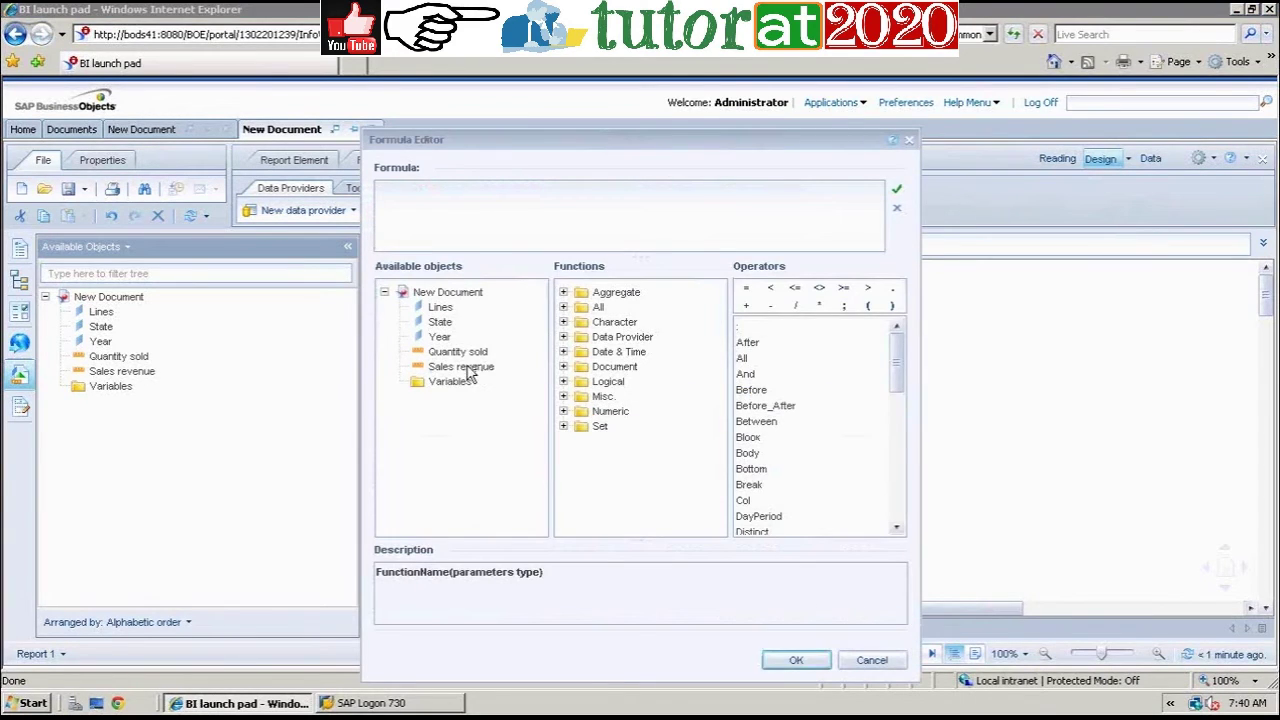
Step: Fill the new column with the formula =[Sales revenue]*0.12
double_click(466, 368)
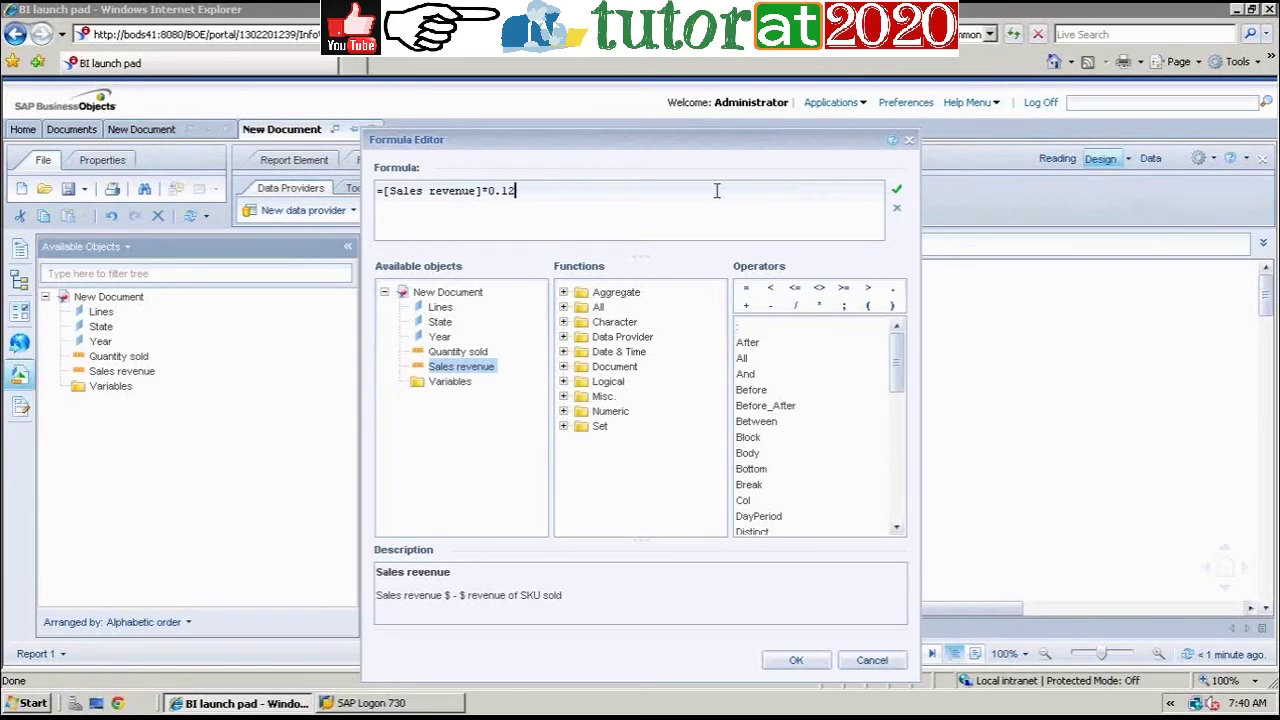
click(896, 192)
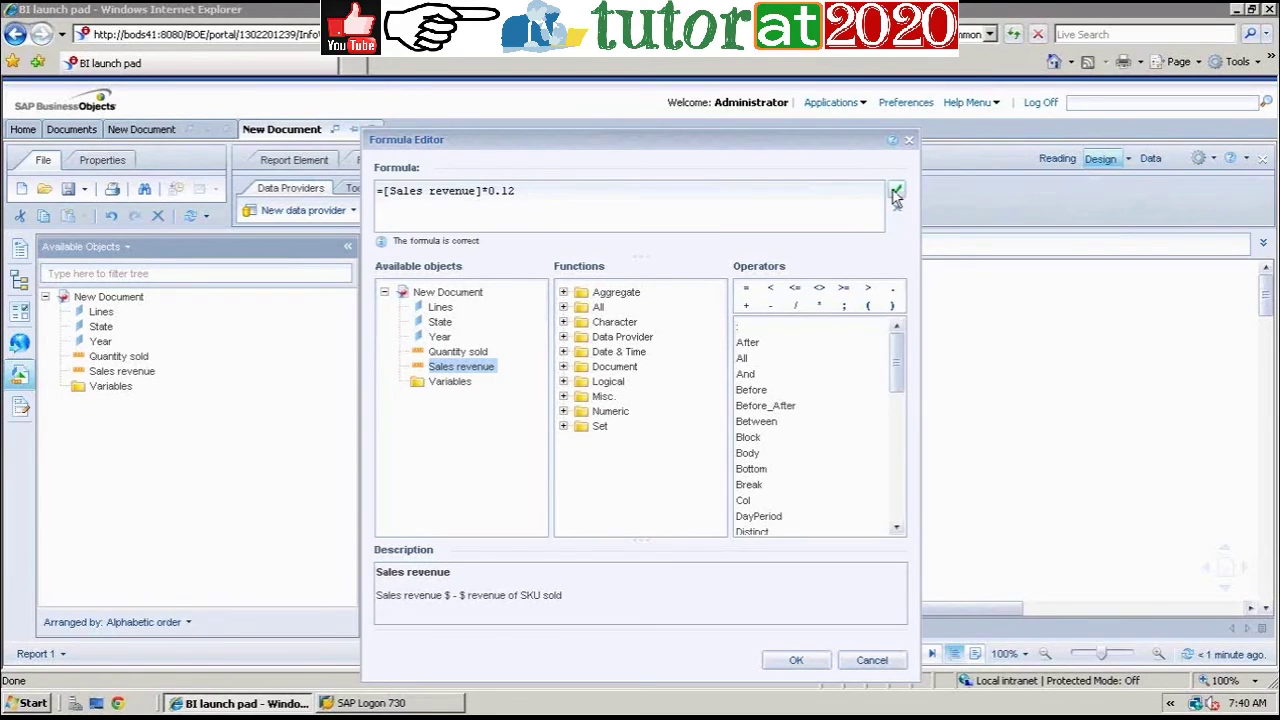
click(797, 662)
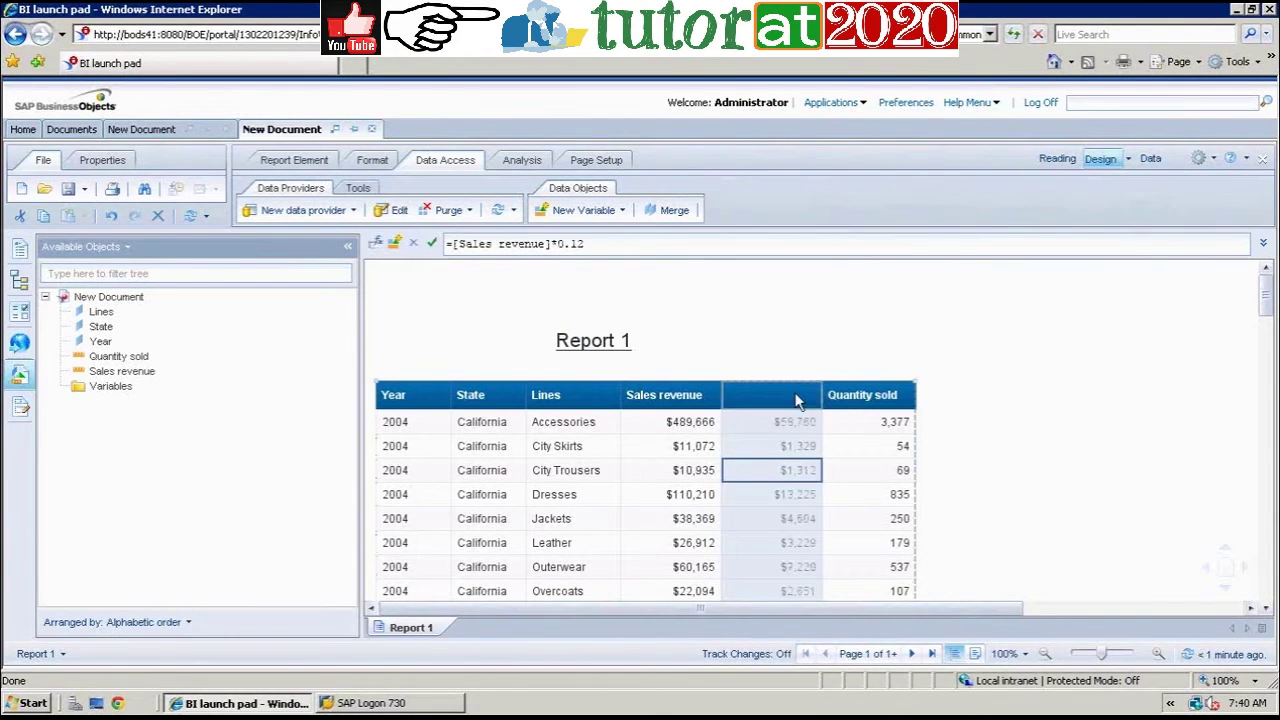
Step: Set the new column's header text to 'Tax'
click(700, 338)
click(600, 244)
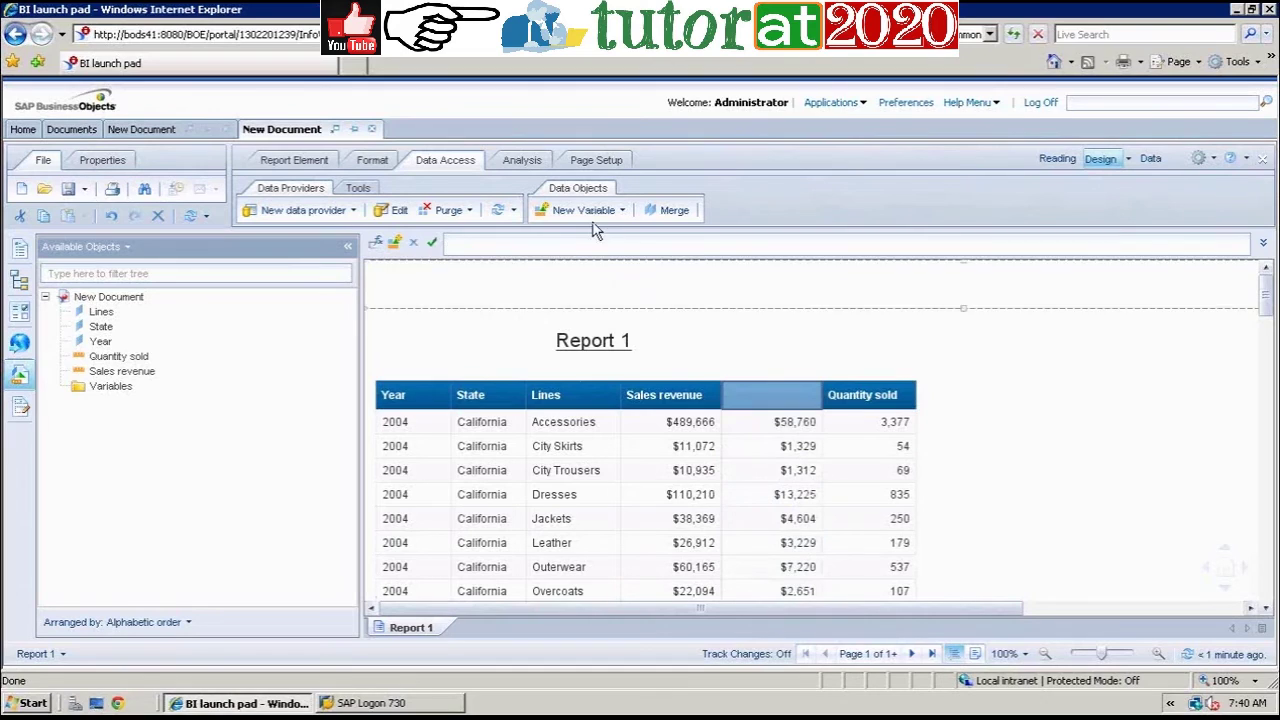
text(T)
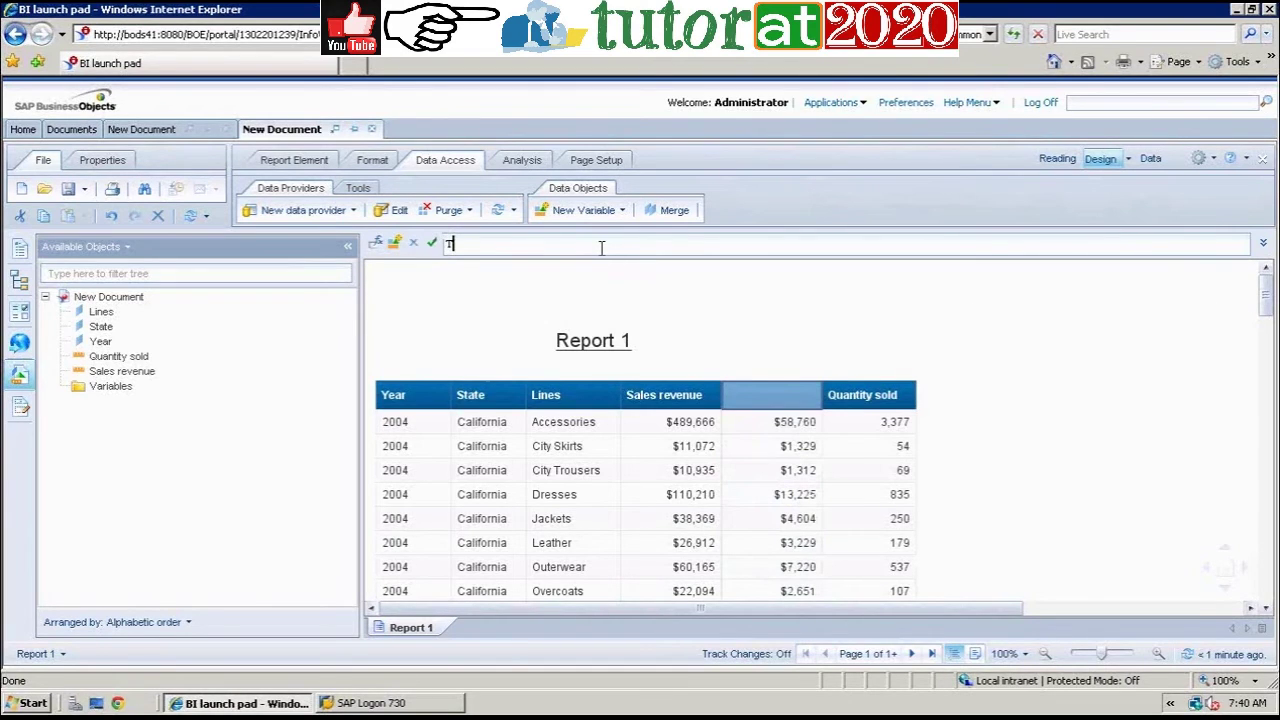
text(ax)
key(Return)
click(1050, 478)
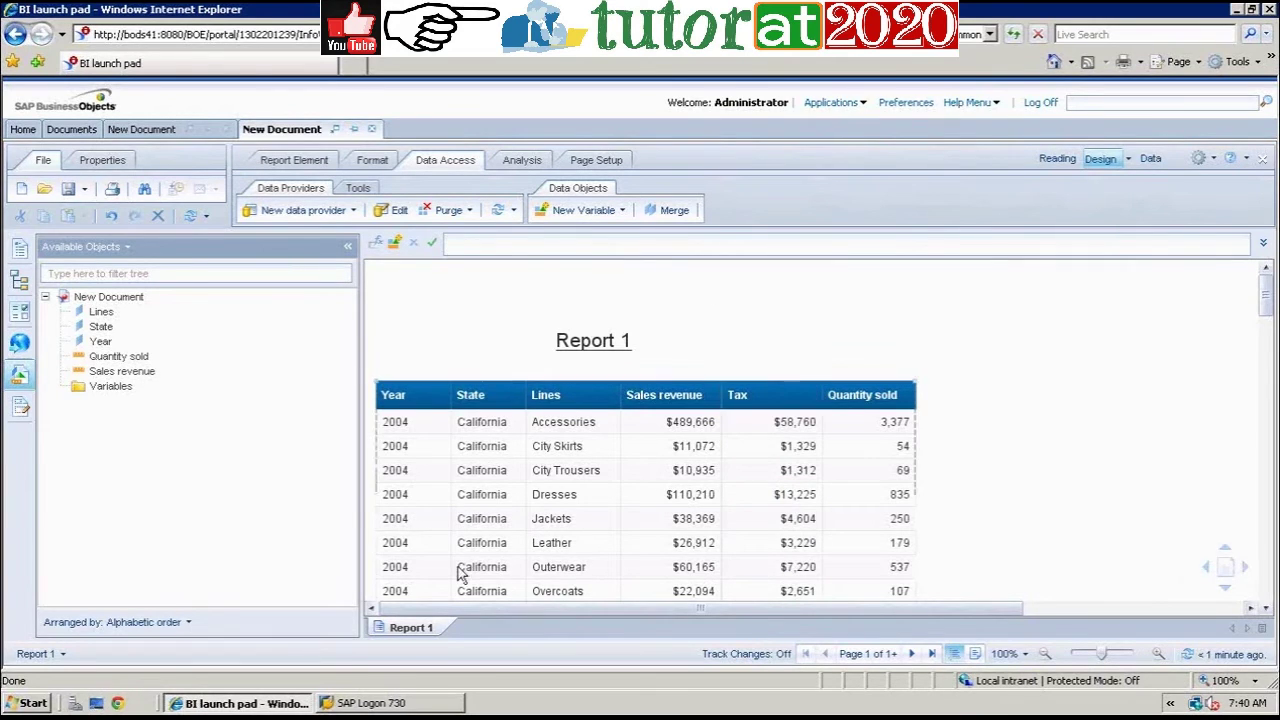
Step: Add a Report 2 page with a one-column State table and widen the State column
right_click(441, 636)
click(555, 558)
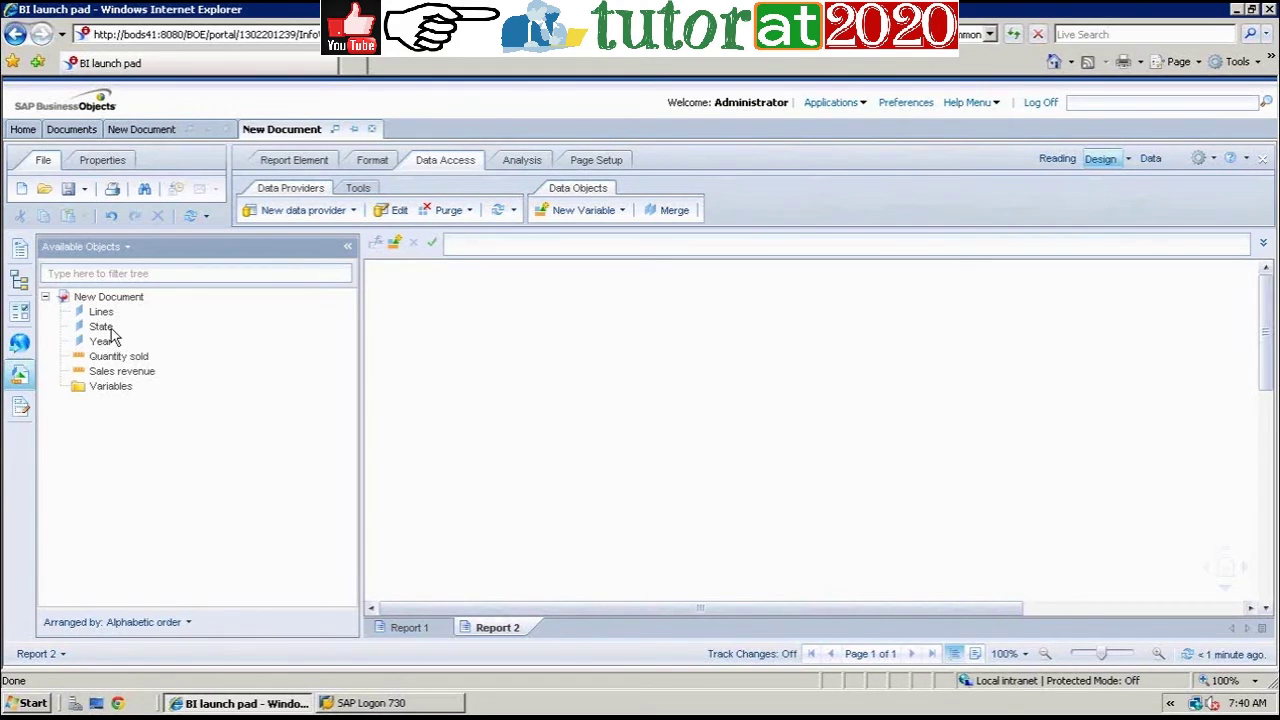
drag(149, 329, 448, 362)
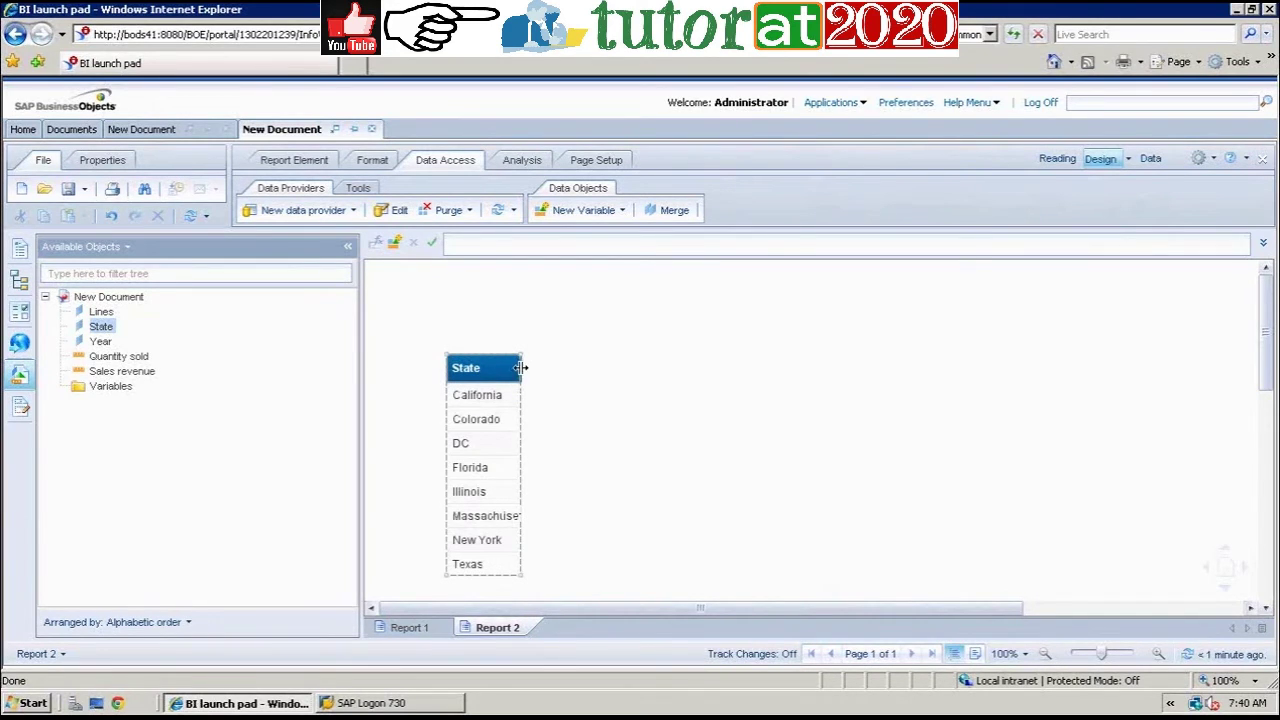
drag(521, 368, 555, 374)
click(434, 627)
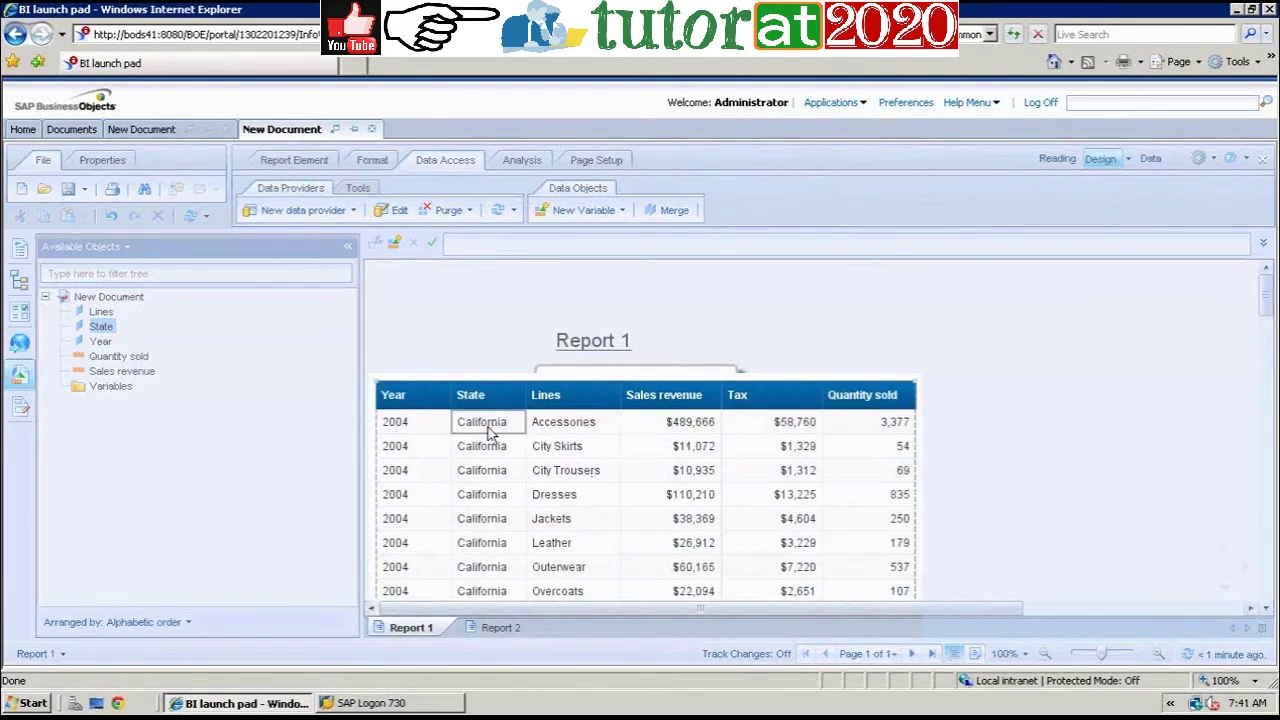
click(519, 627)
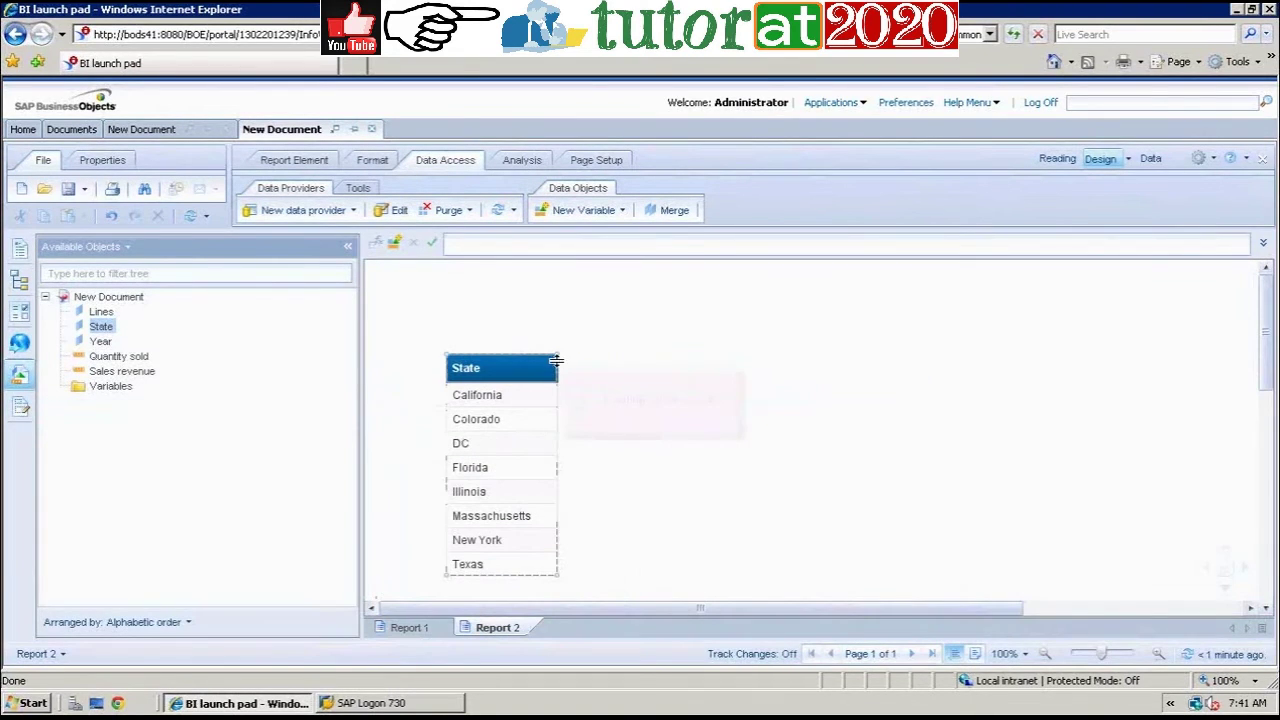
drag(556, 360, 569, 369)
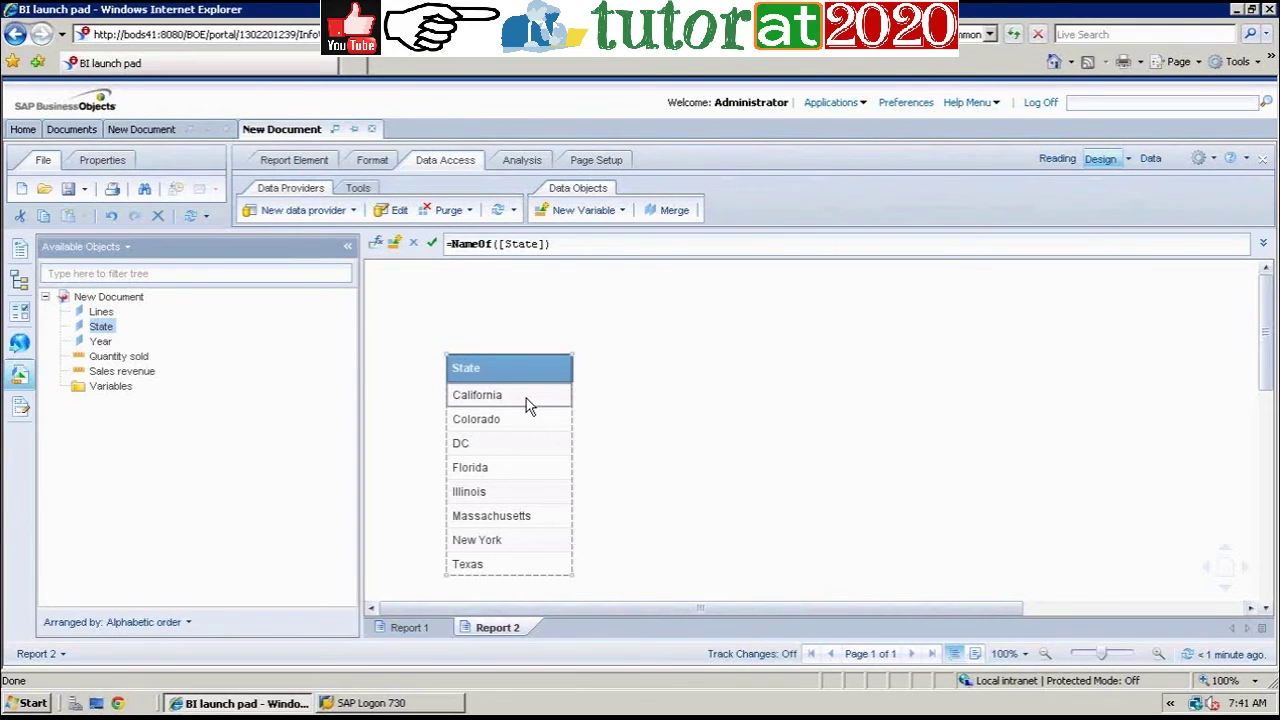
Step: Add a Report 3 page holding a widened one-column Lines table
right_click(518, 628)
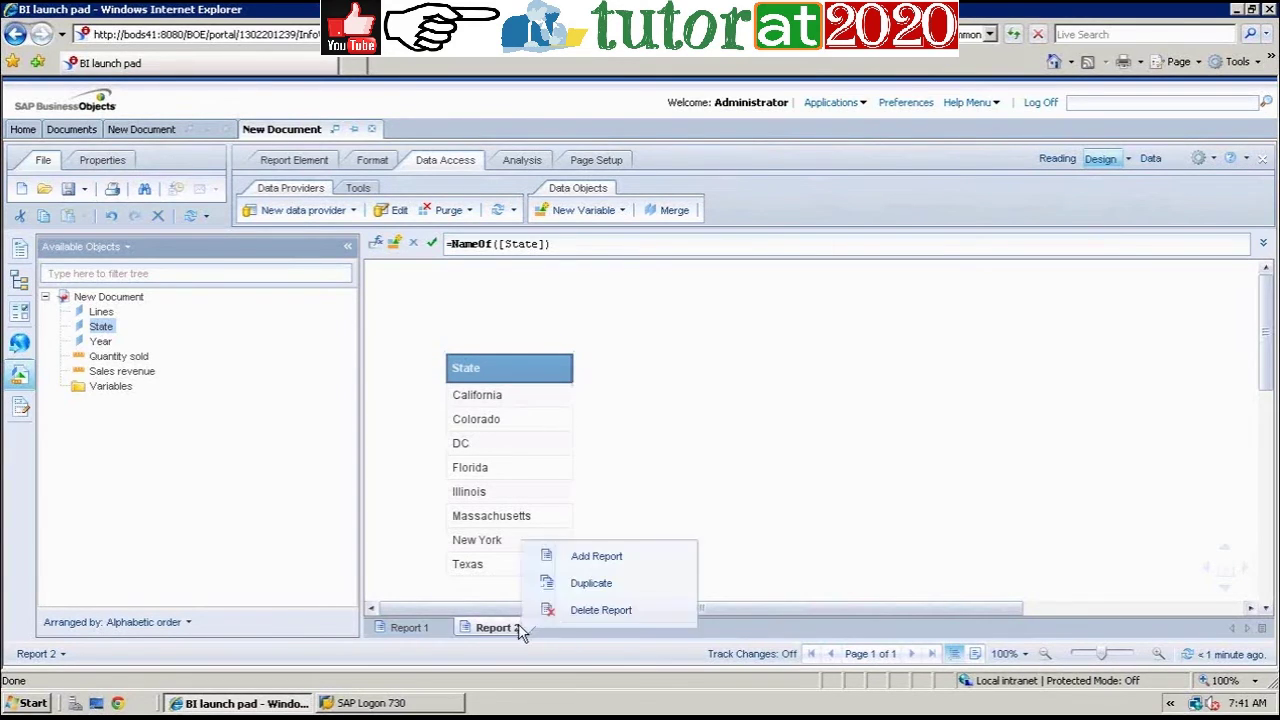
click(616, 553)
click(101, 312)
drag(474, 380, 443, 328)
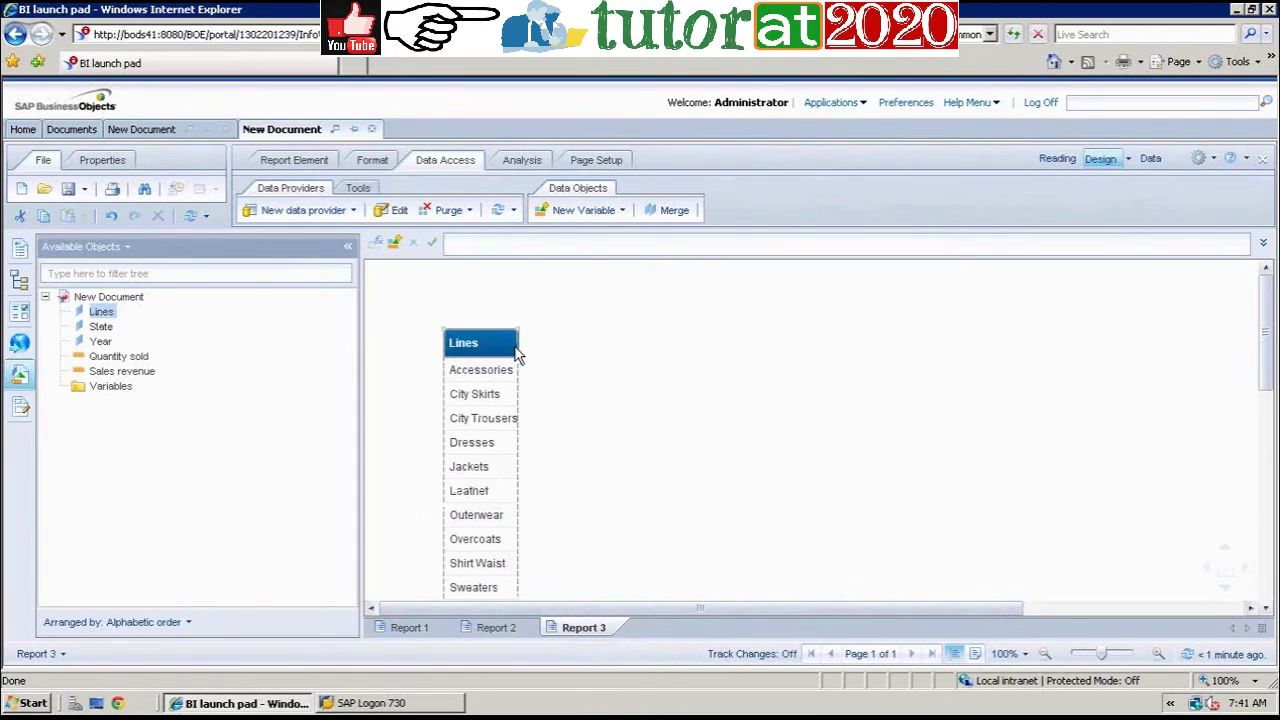
drag(517, 345, 566, 351)
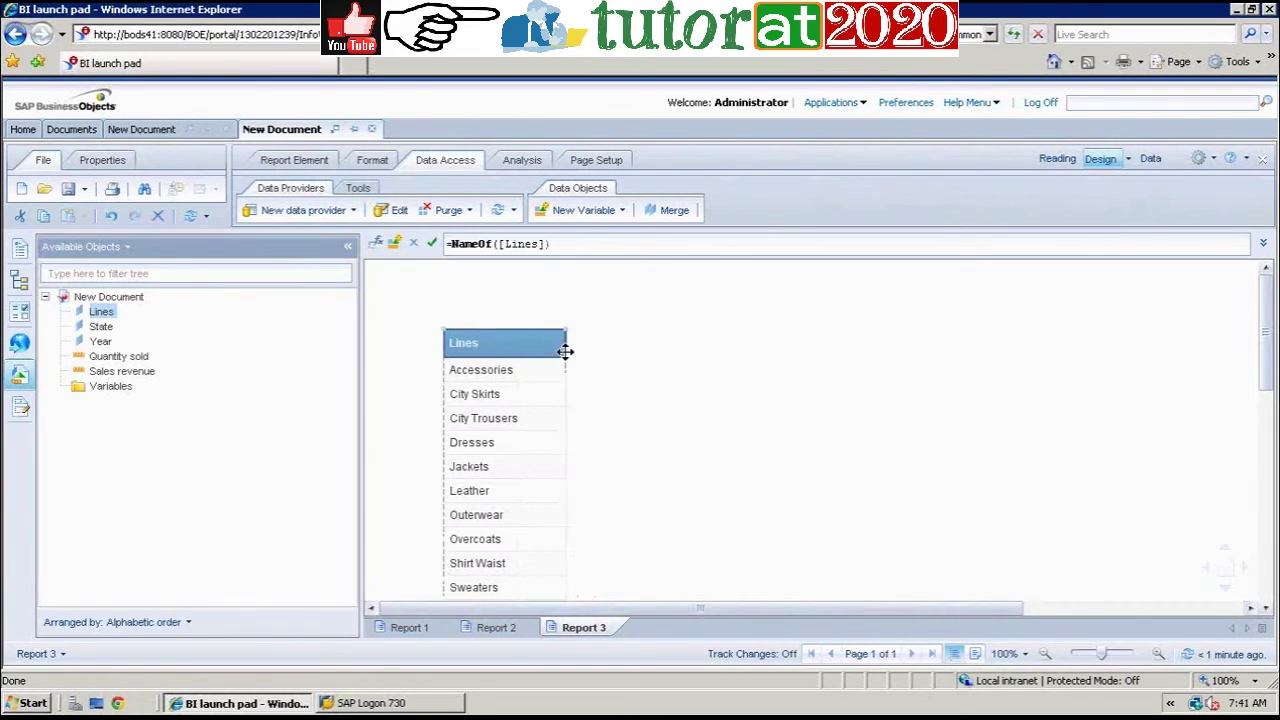
click(428, 628)
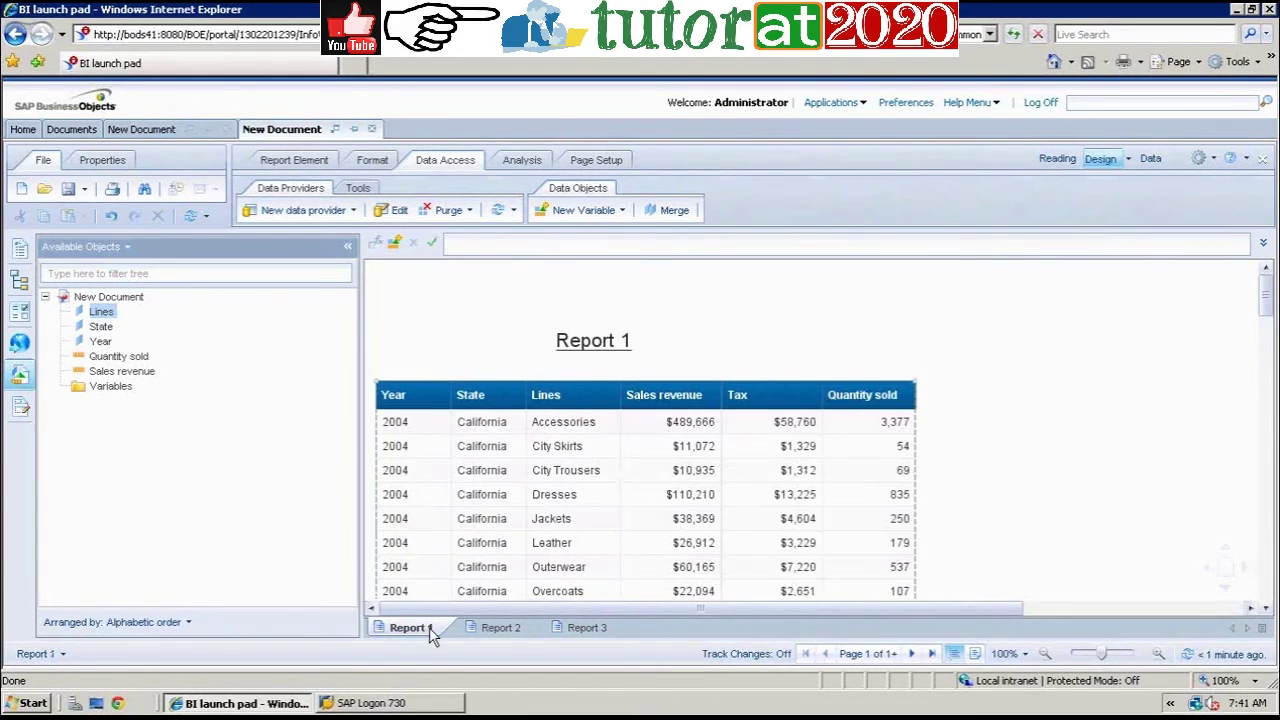
Step: Save the Tax column's =[Sales revenue]*0.12 formula as a Measure variable named V_Tax
click(799, 502)
click(801, 502)
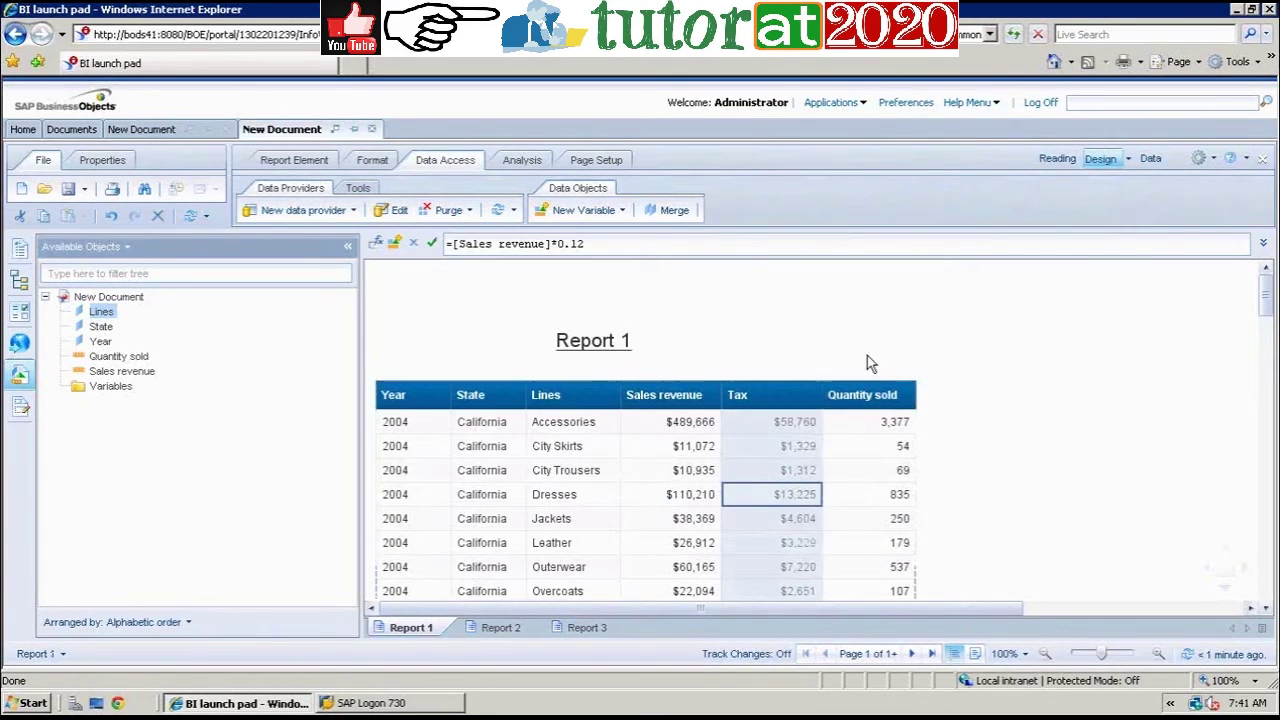
click(980, 416)
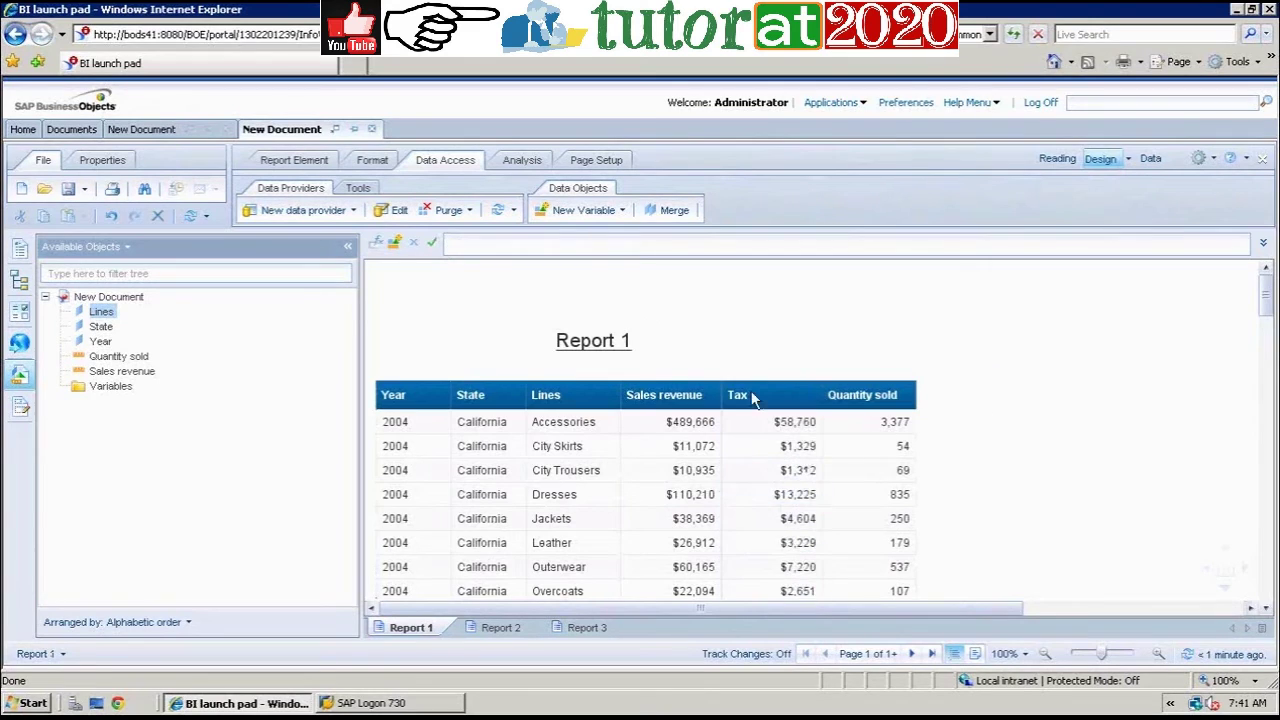
click(778, 455)
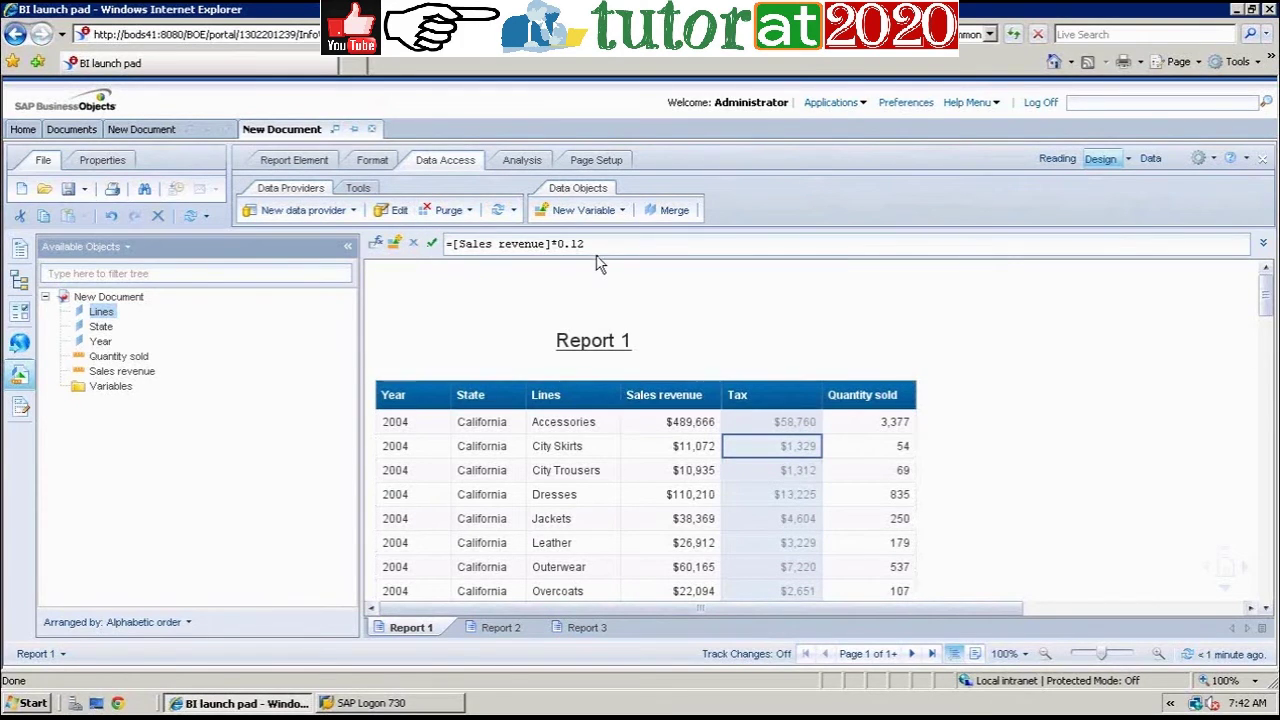
click(395, 243)
click(562, 191)
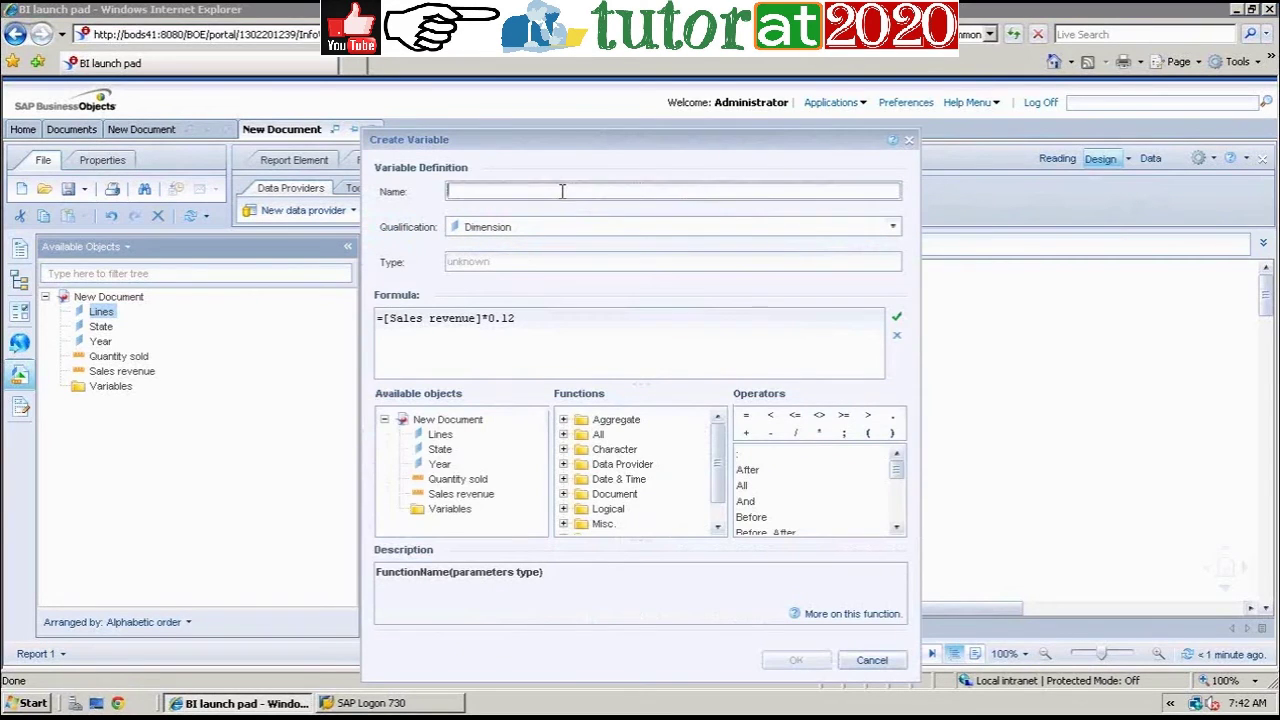
text(Tax)
text(V)
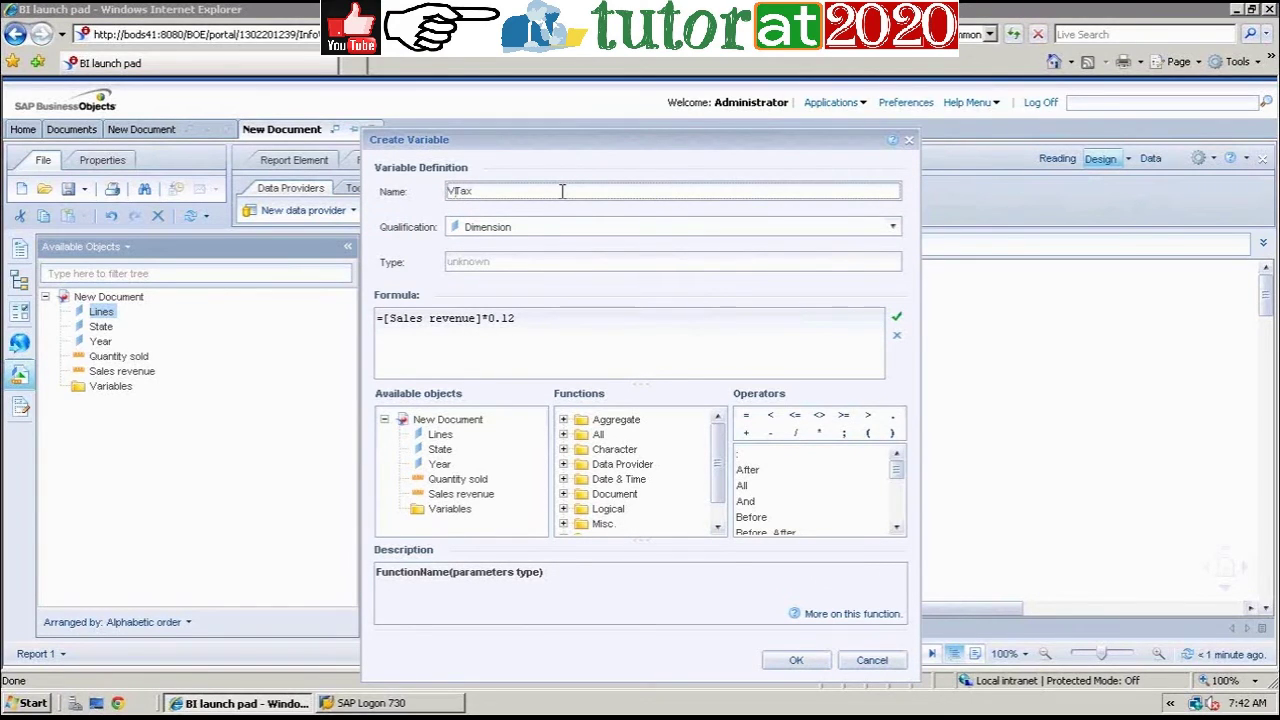
text(_)
drag(806, 143, 683, 166)
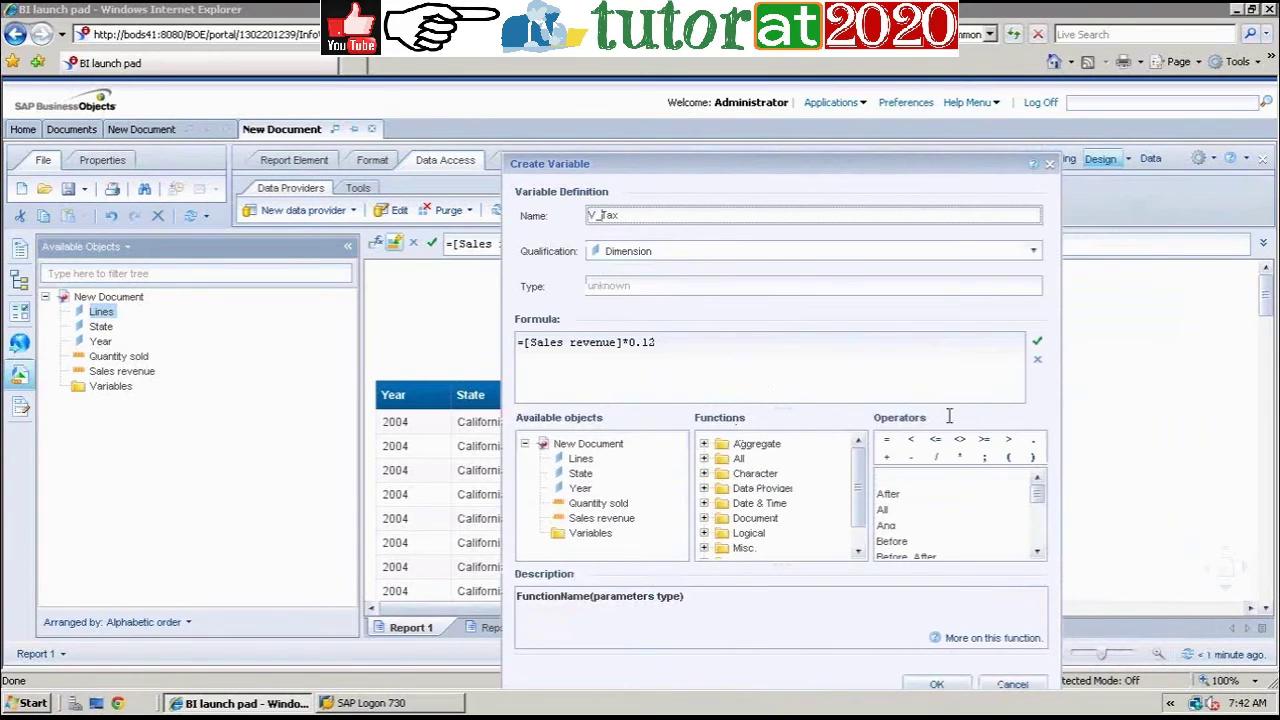
click(1035, 251)
click(770, 289)
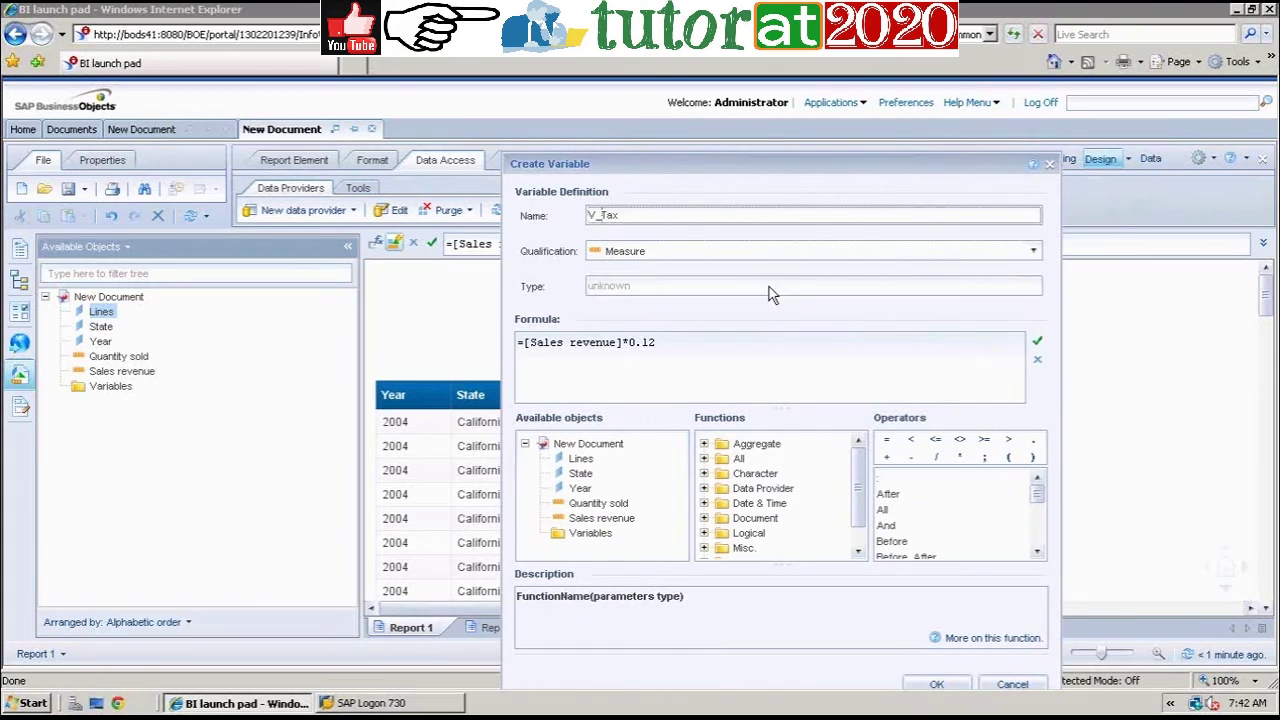
click(945, 685)
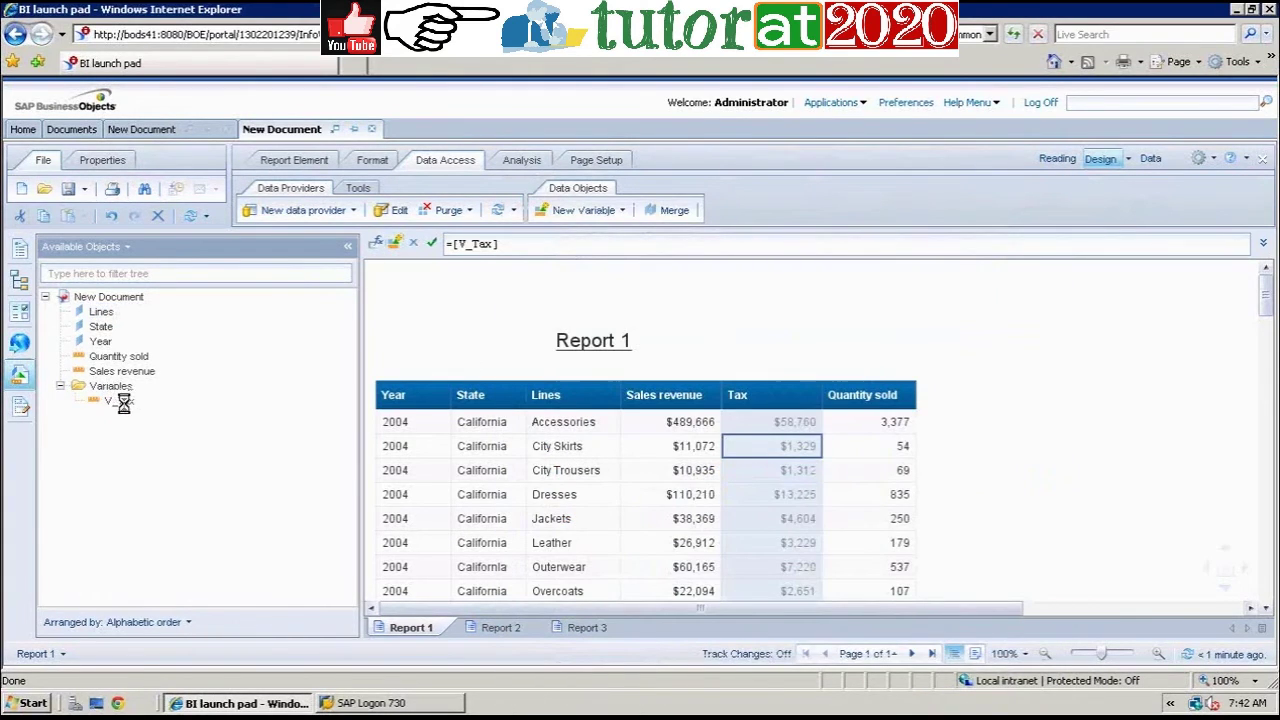
Step: Add a V_Tax column beside State in Report 2 and beside Lines in Report 3
click(124, 404)
click(510, 629)
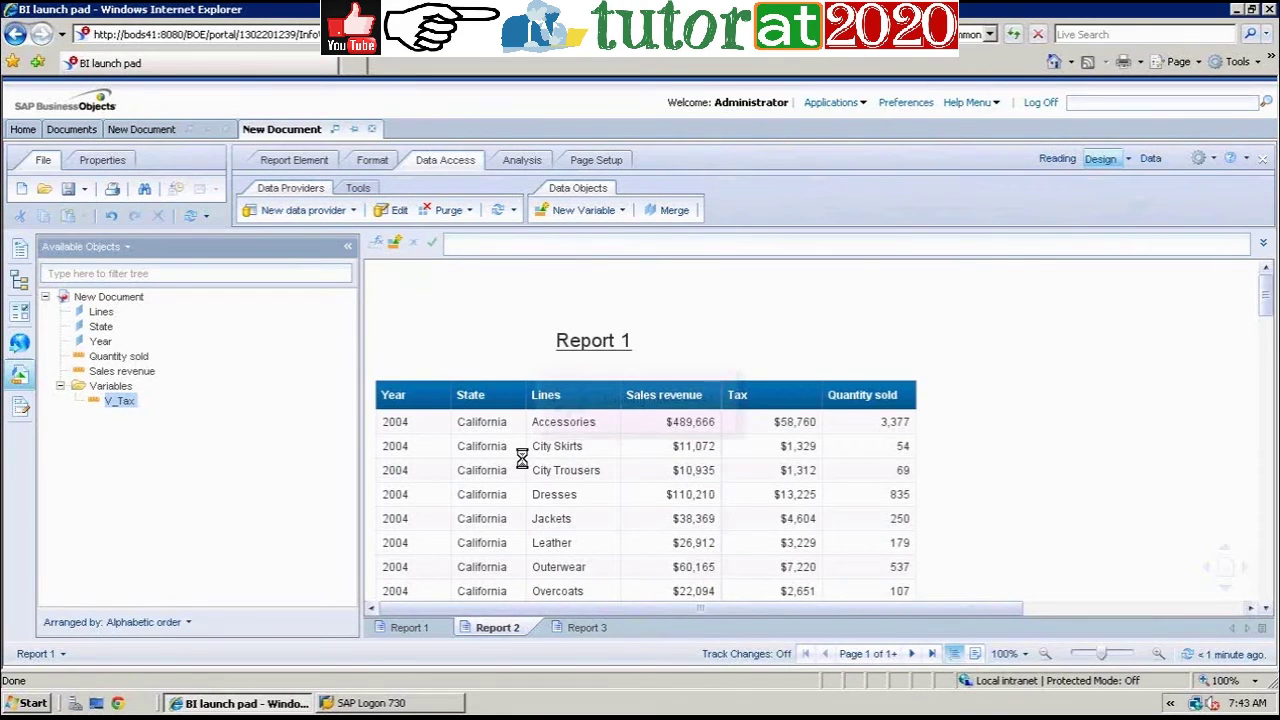
drag(176, 403, 570, 364)
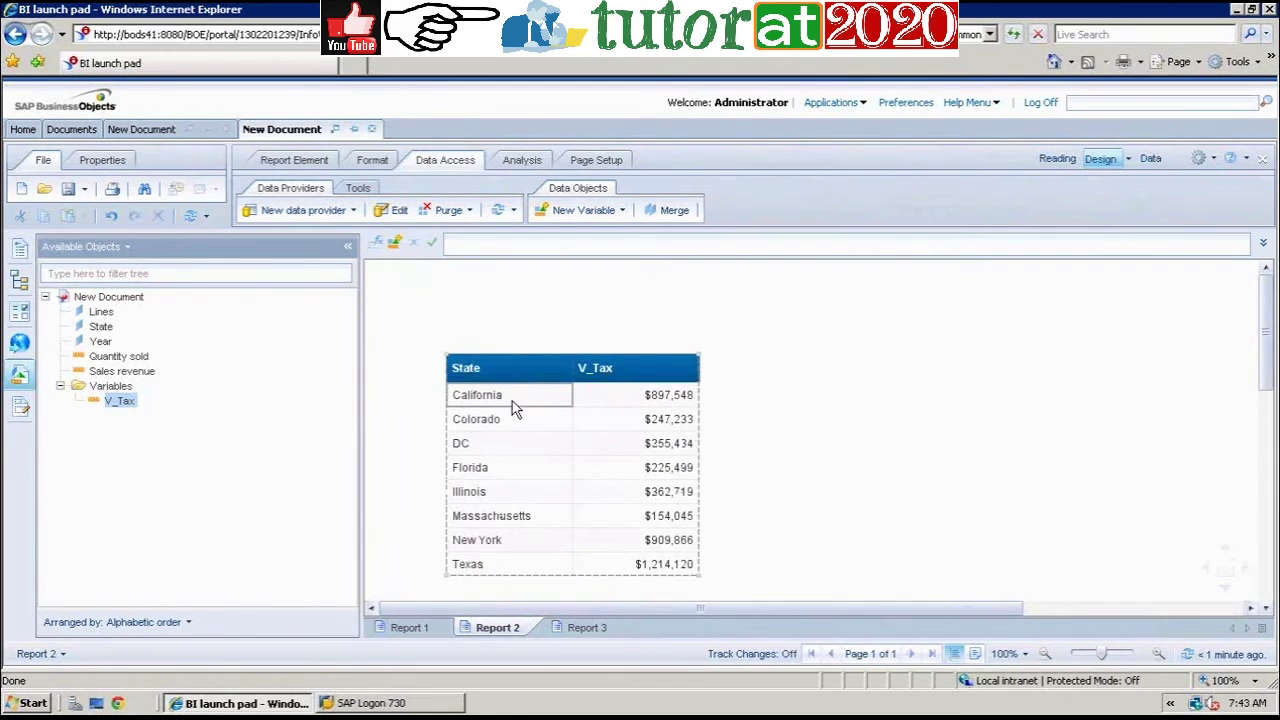
click(597, 627)
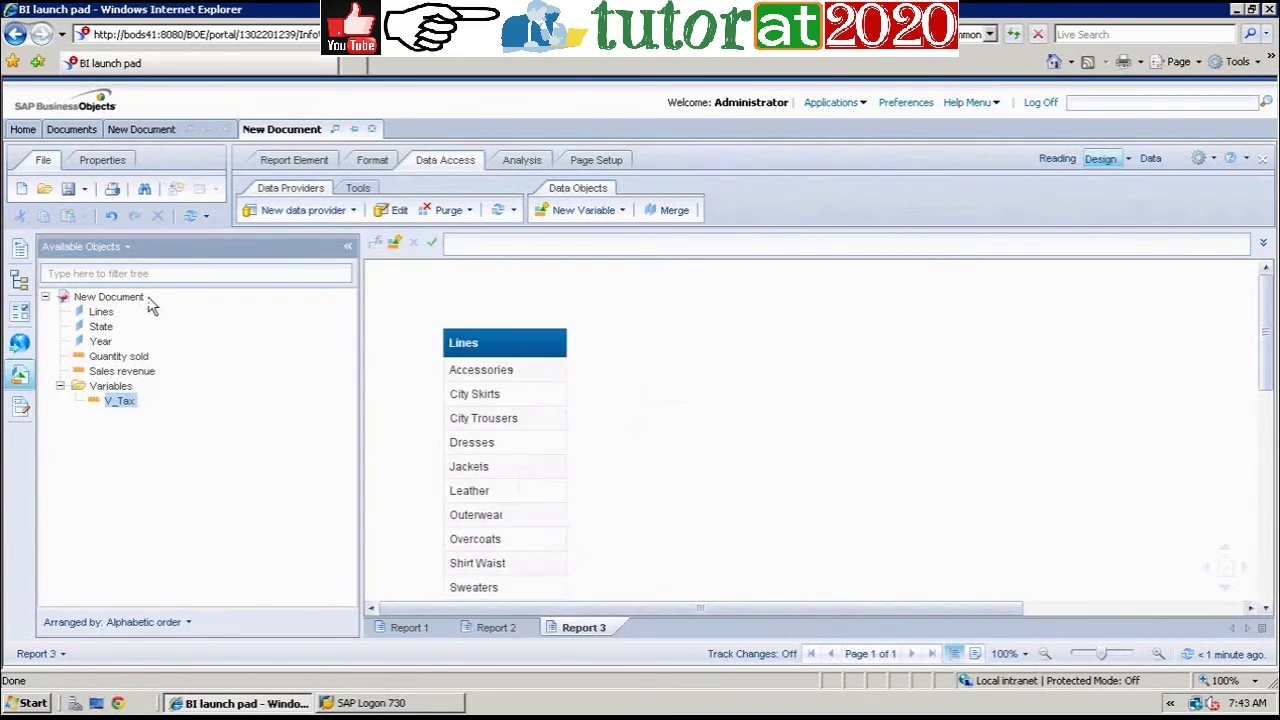
drag(119, 400, 559, 342)
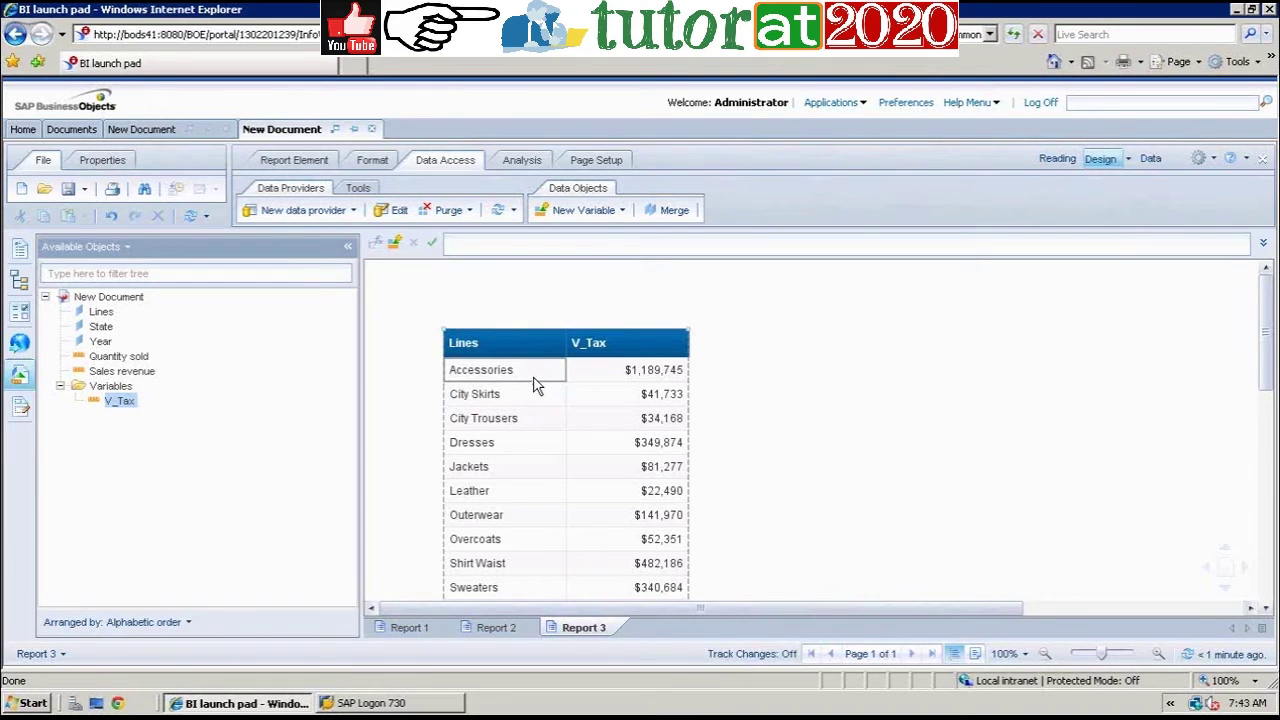
click(432, 622)
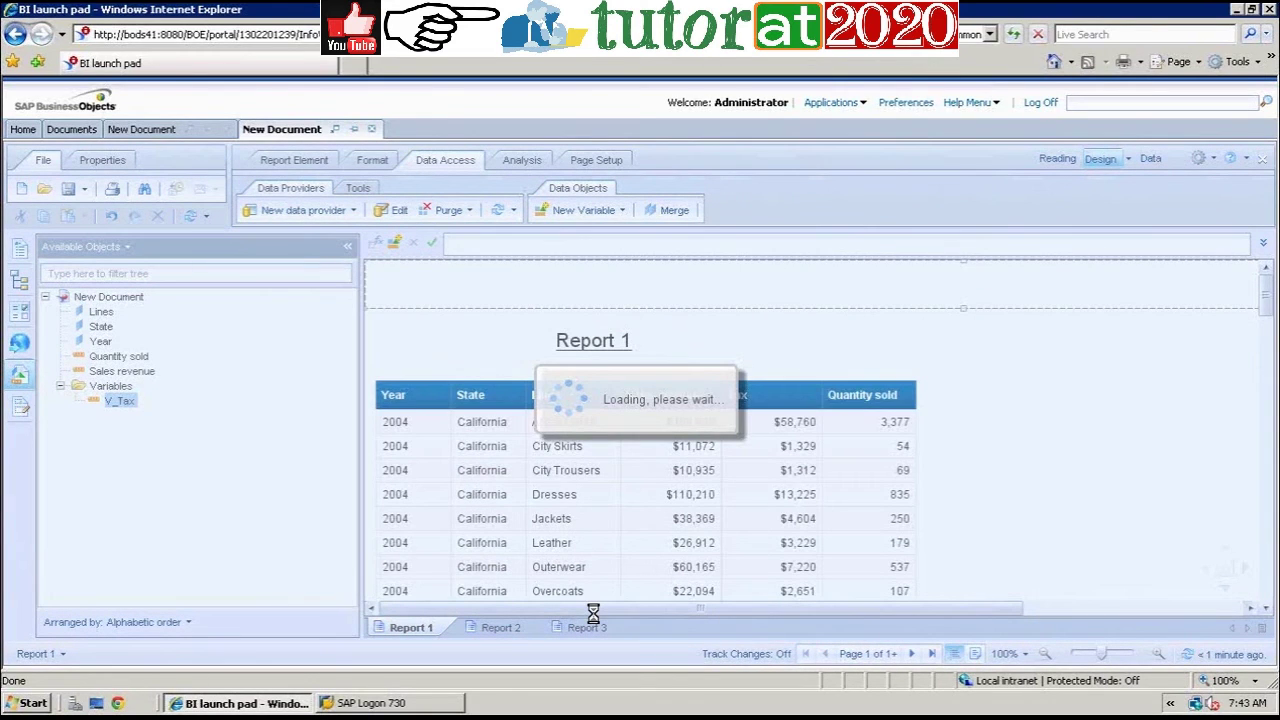
Step: Create a Measure variable 'Cost Per Unit' defined as [Sales revenue]/[Quantity sold]
click(857, 440)
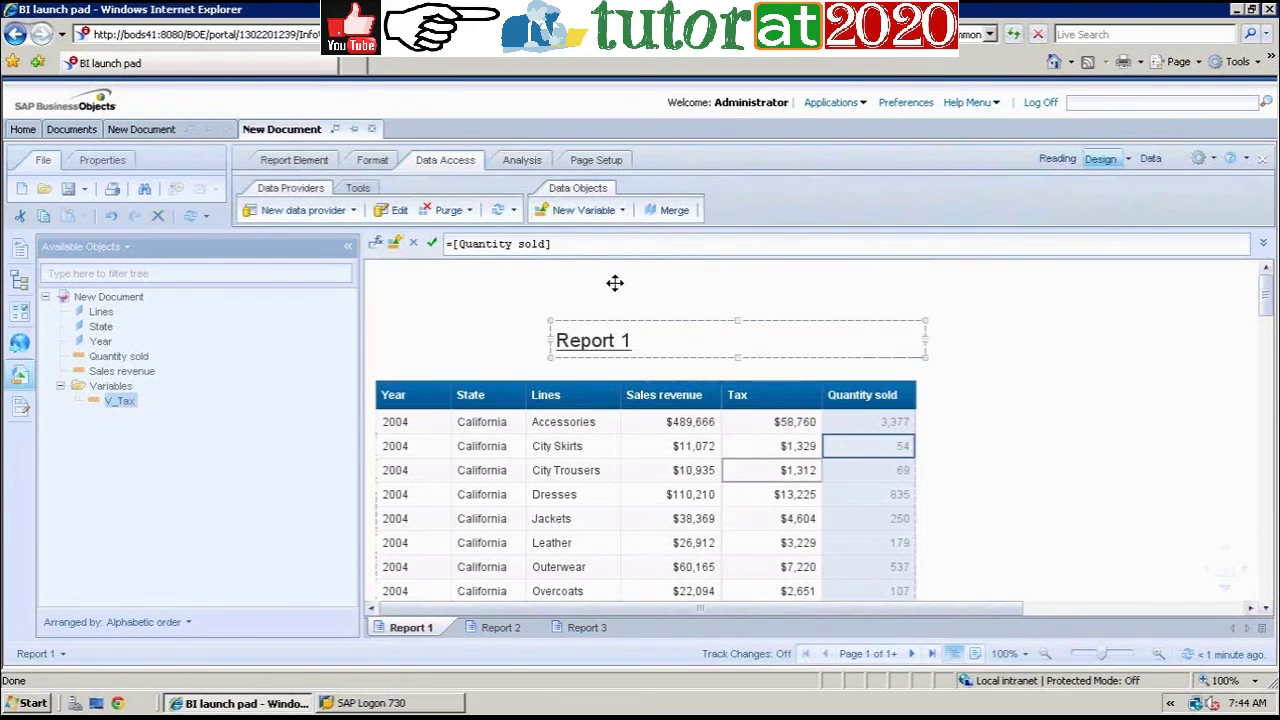
click(588, 213)
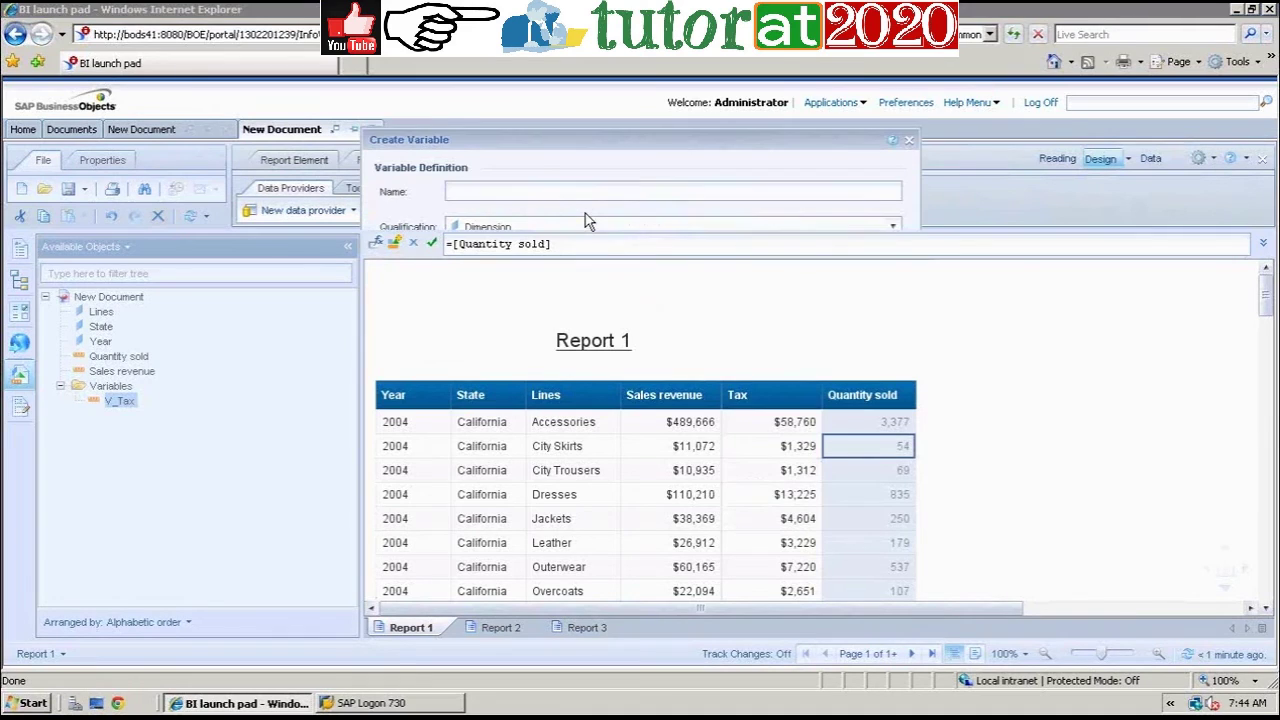
click(555, 190)
text(Cost P)
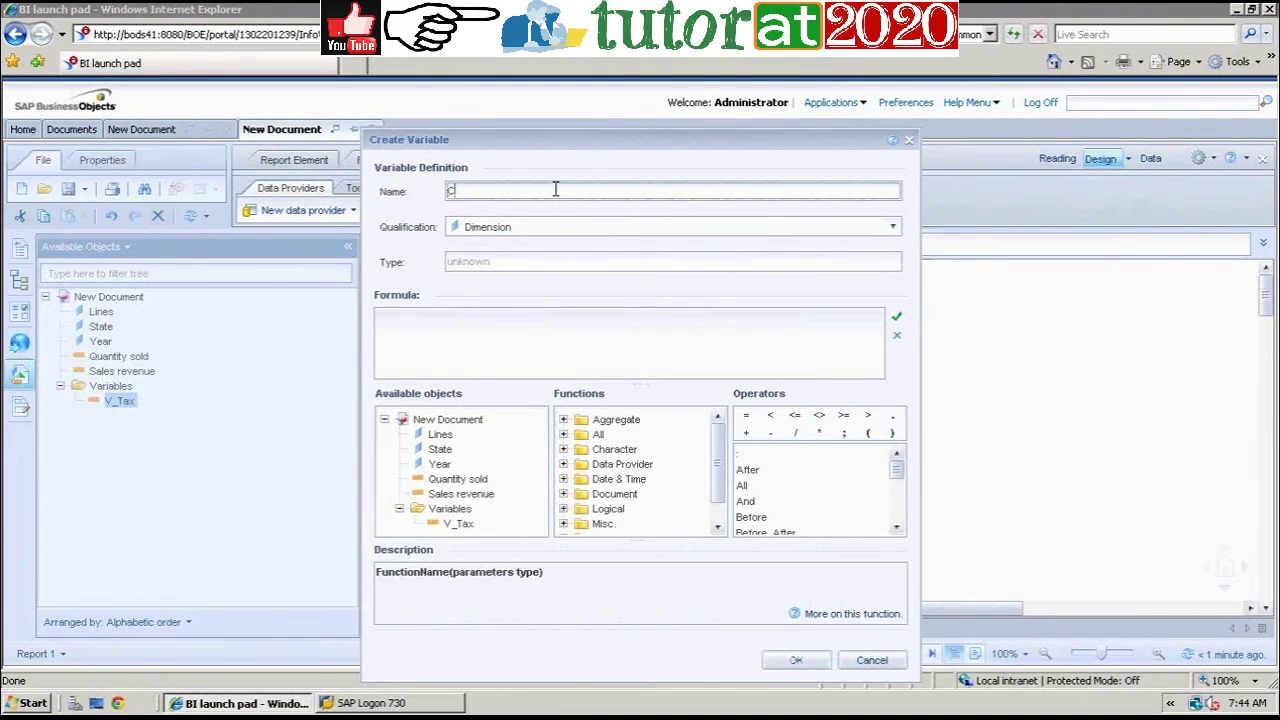
text(er Unit)
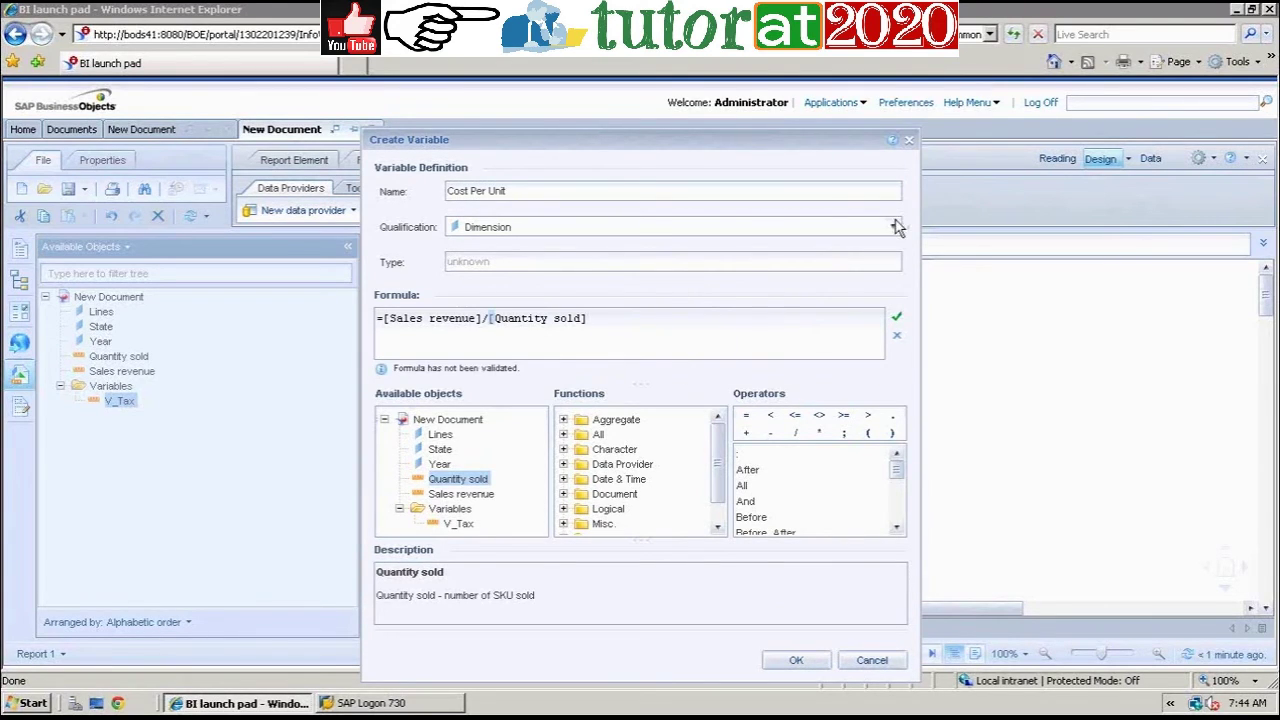
click(896, 227)
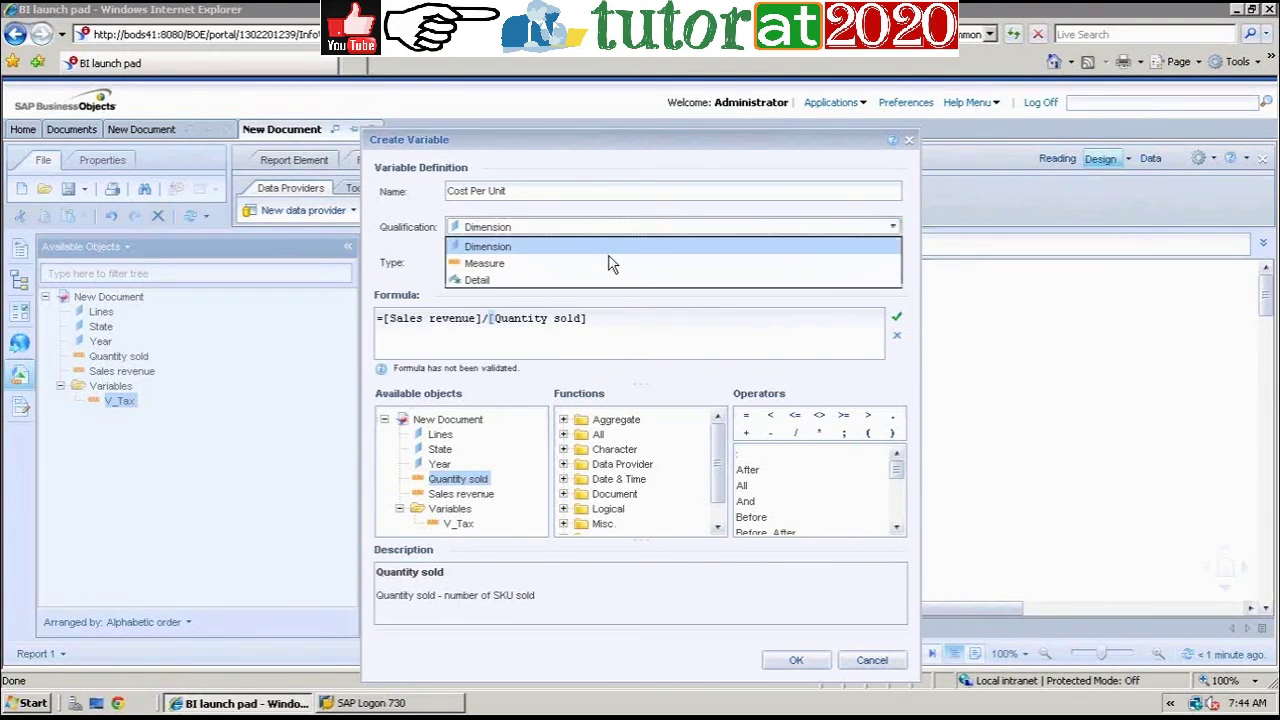
click(608, 263)
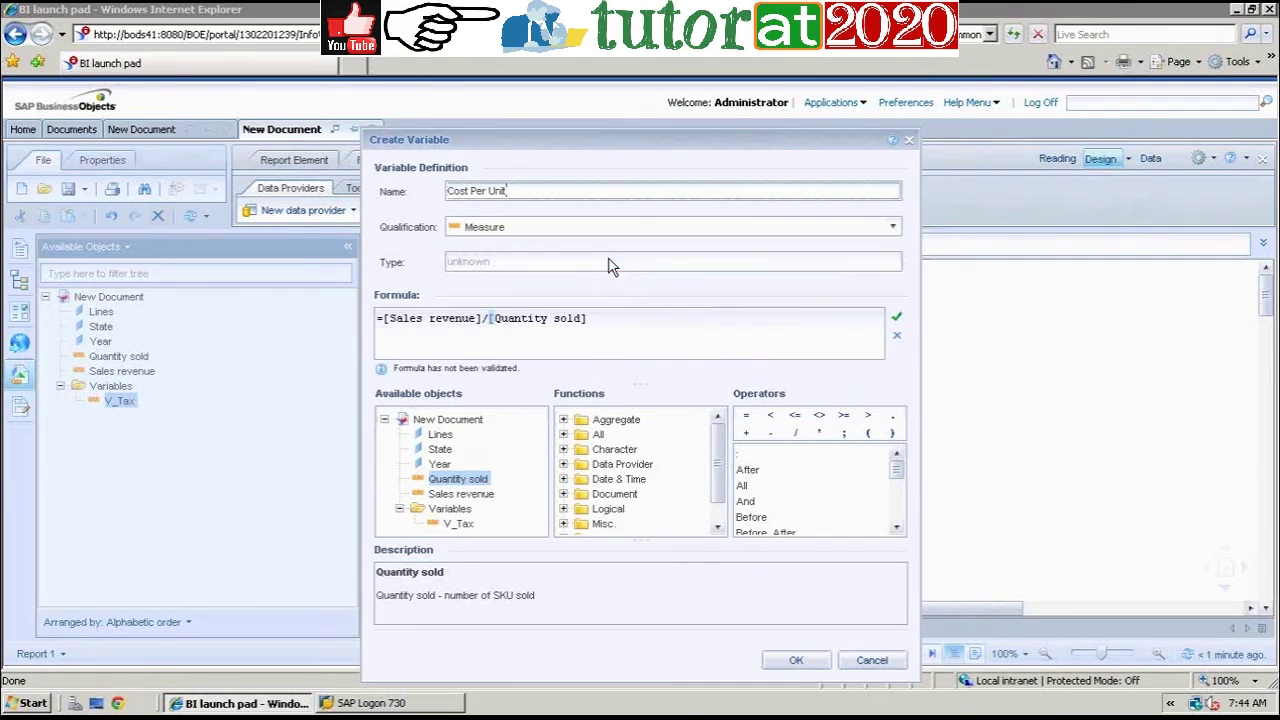
click(806, 660)
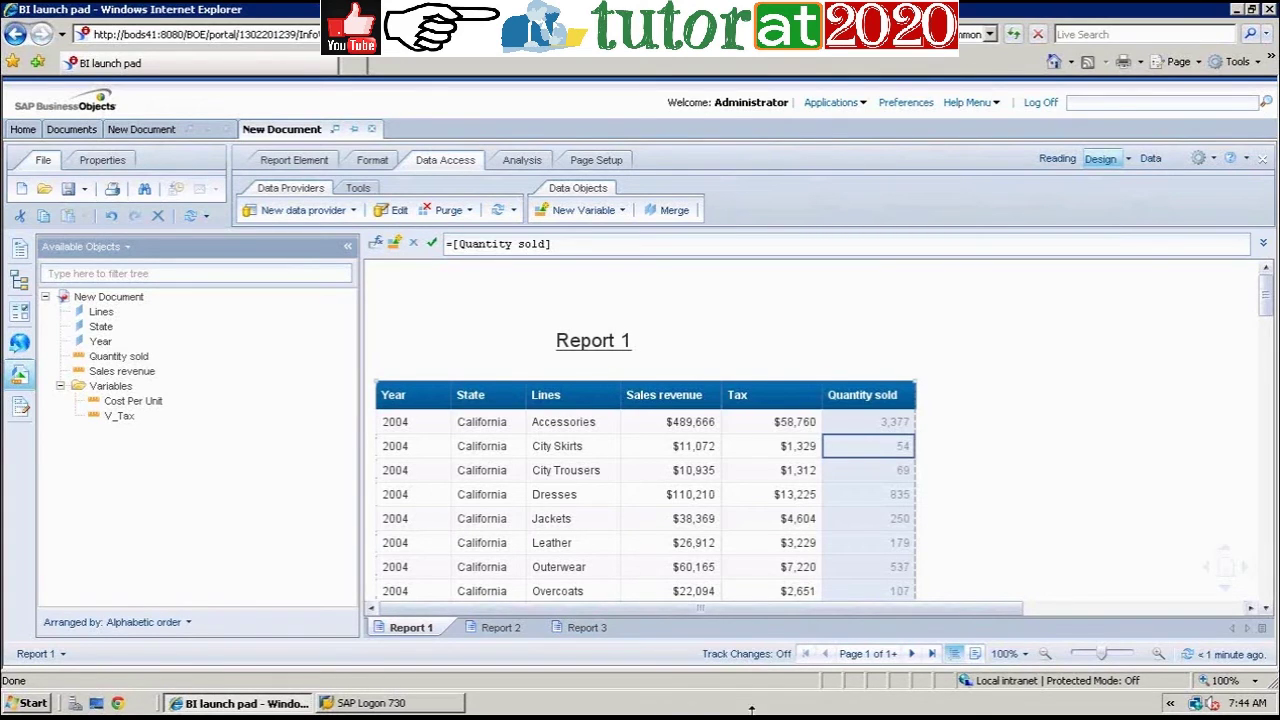
Step: Insert Cost Per Unit between Lines and Sales revenue, then scroll through the resulting values
click(140, 401)
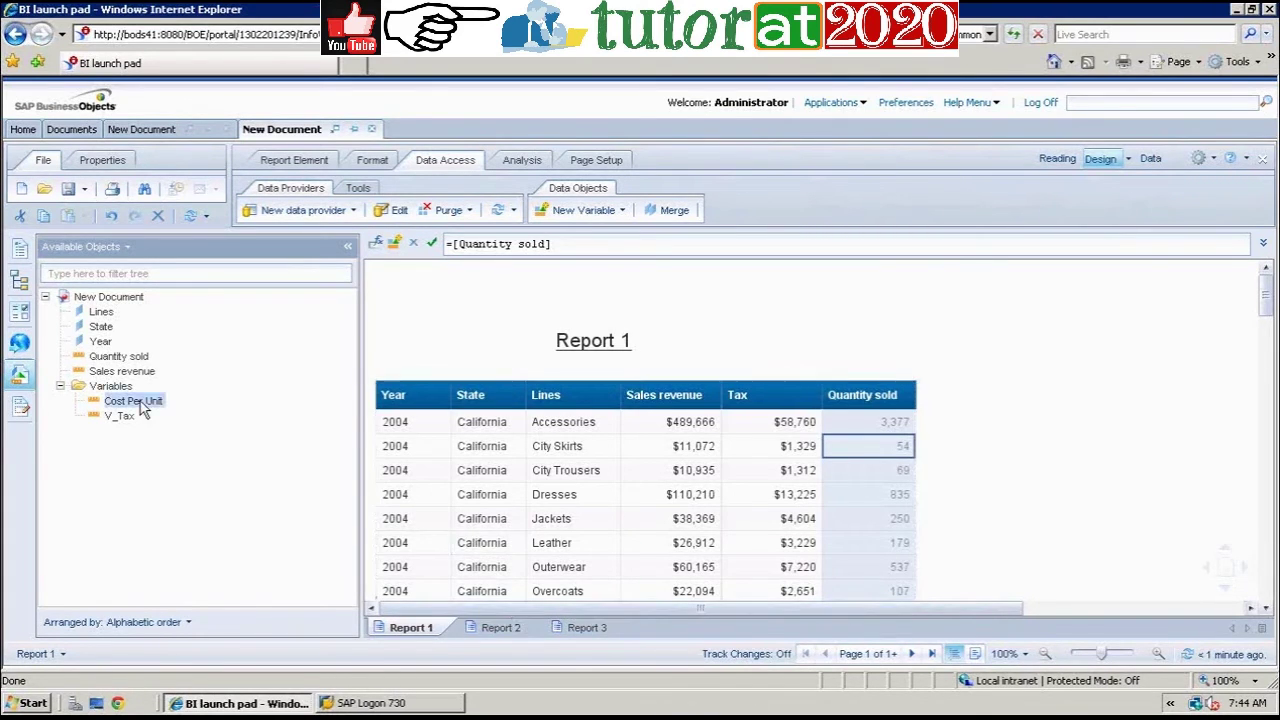
drag(145, 403, 618, 421)
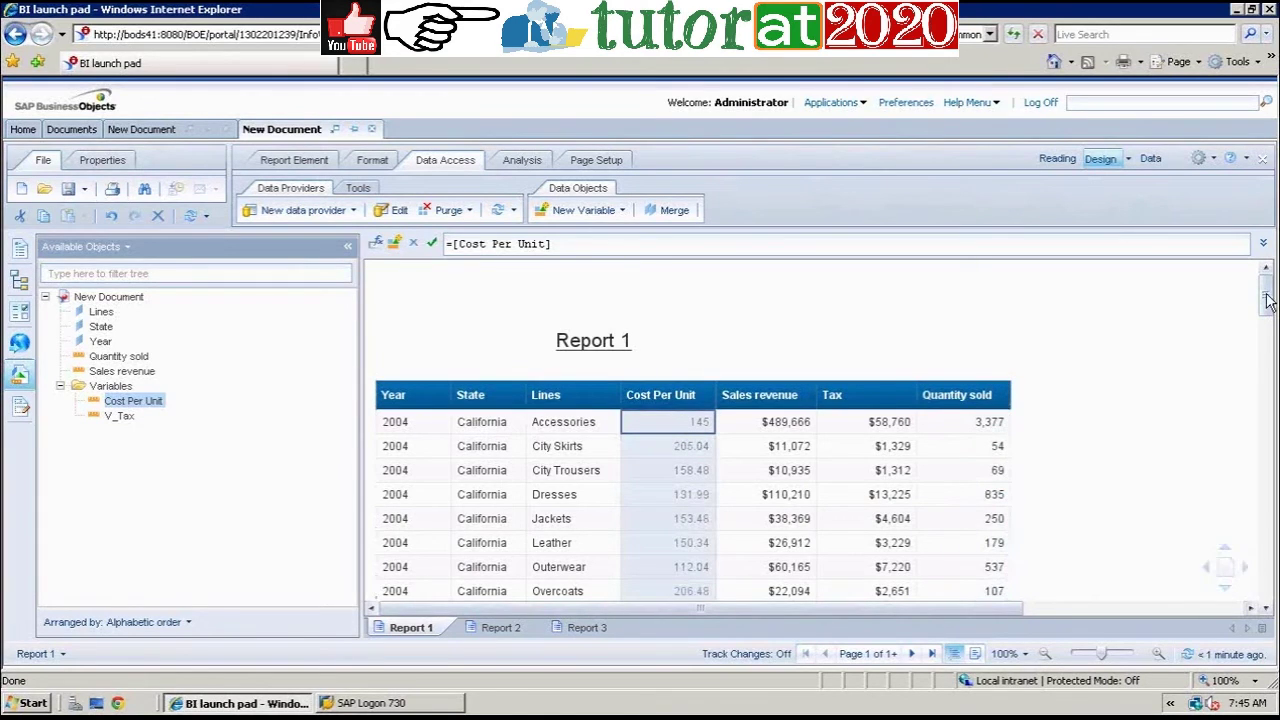
scroll(1268, 300, down, 1)
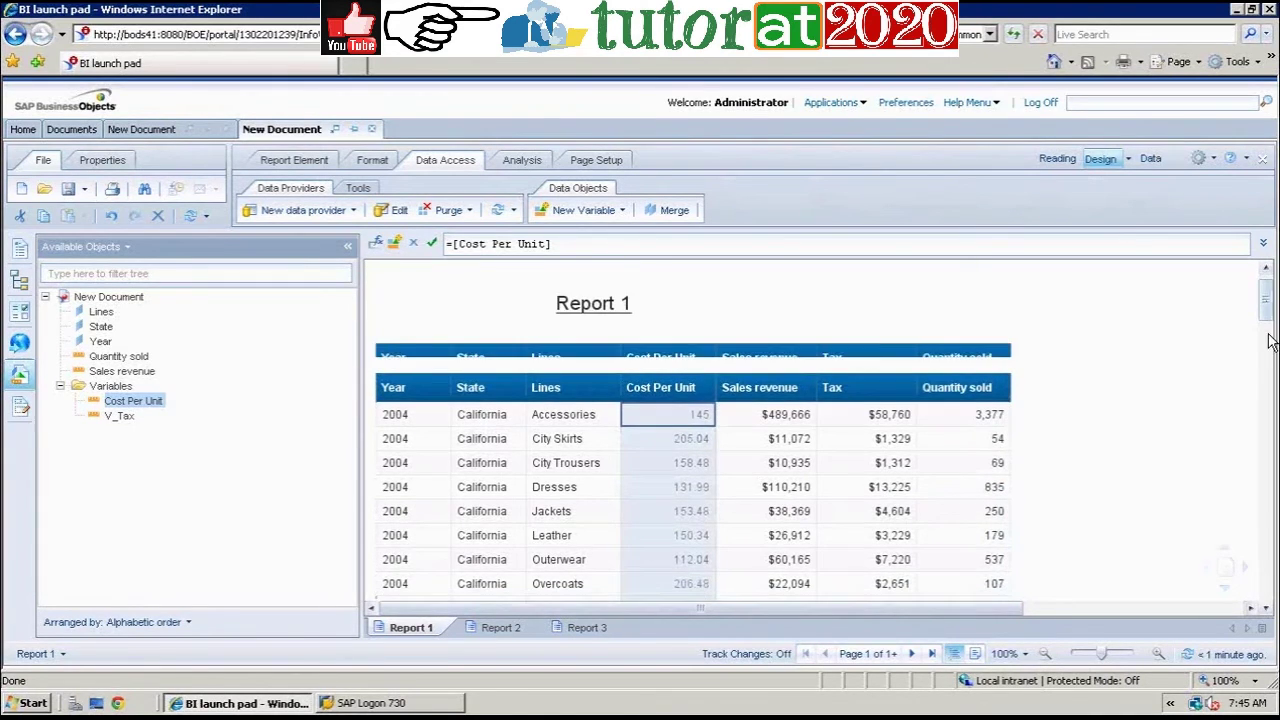
scroll(1268, 340, down, 5)
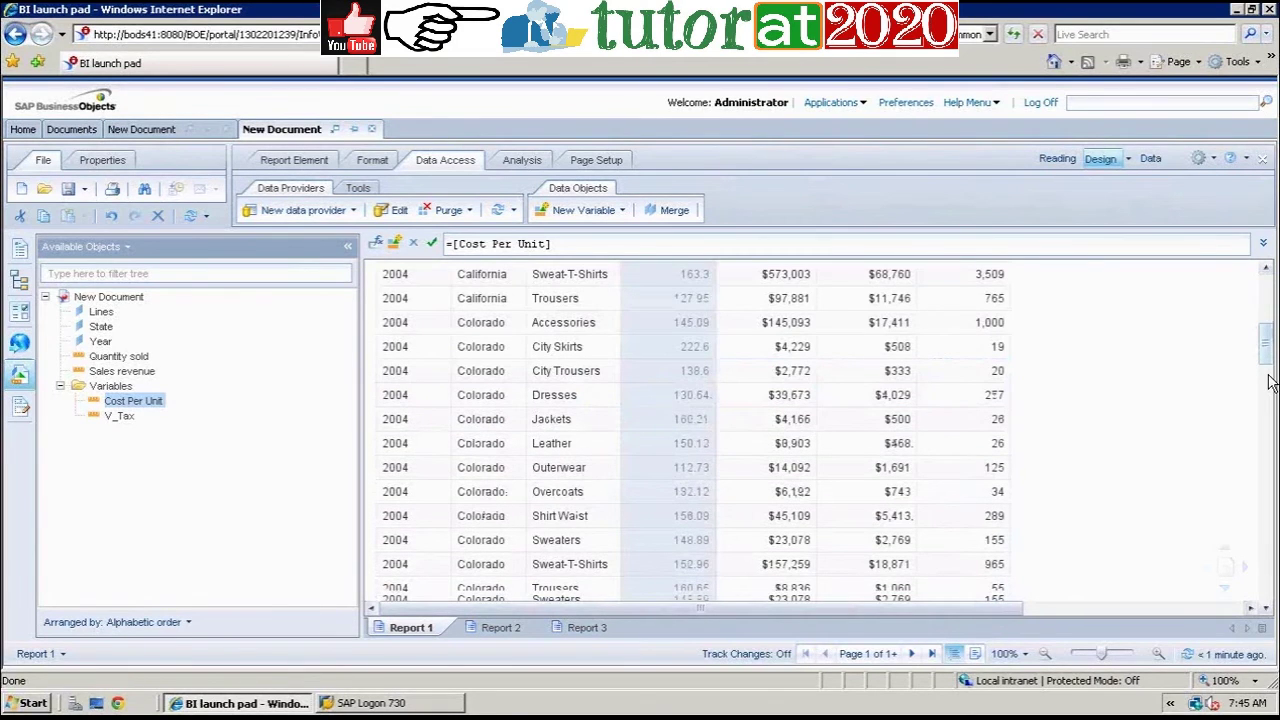
scroll(1268, 383, down, 3)
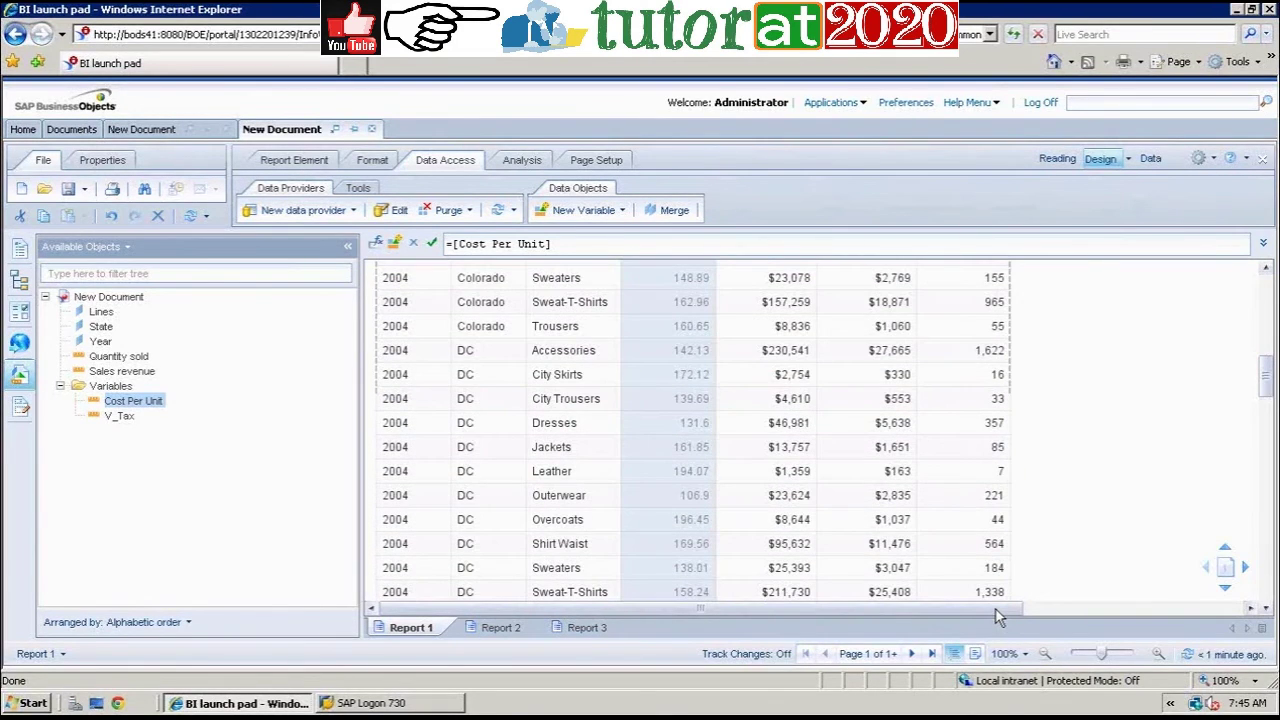
scroll(1265, 475, down, 3)
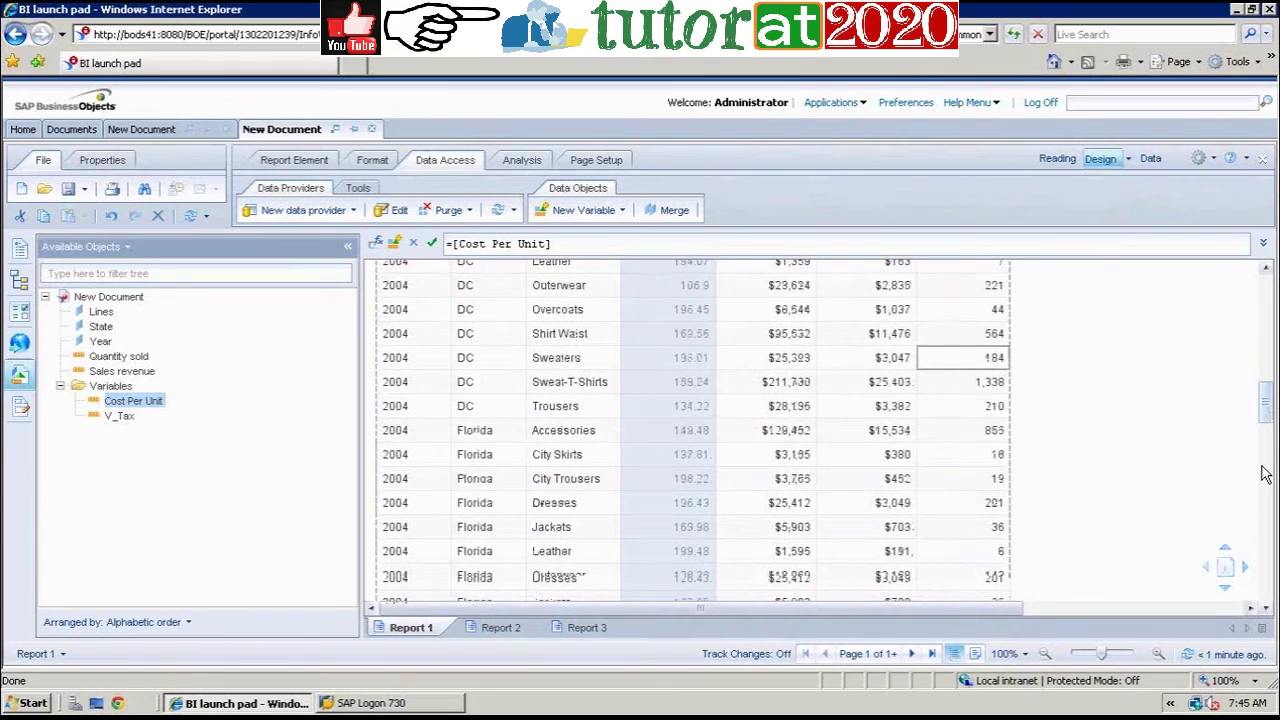
scroll(1265, 475, down, 5)
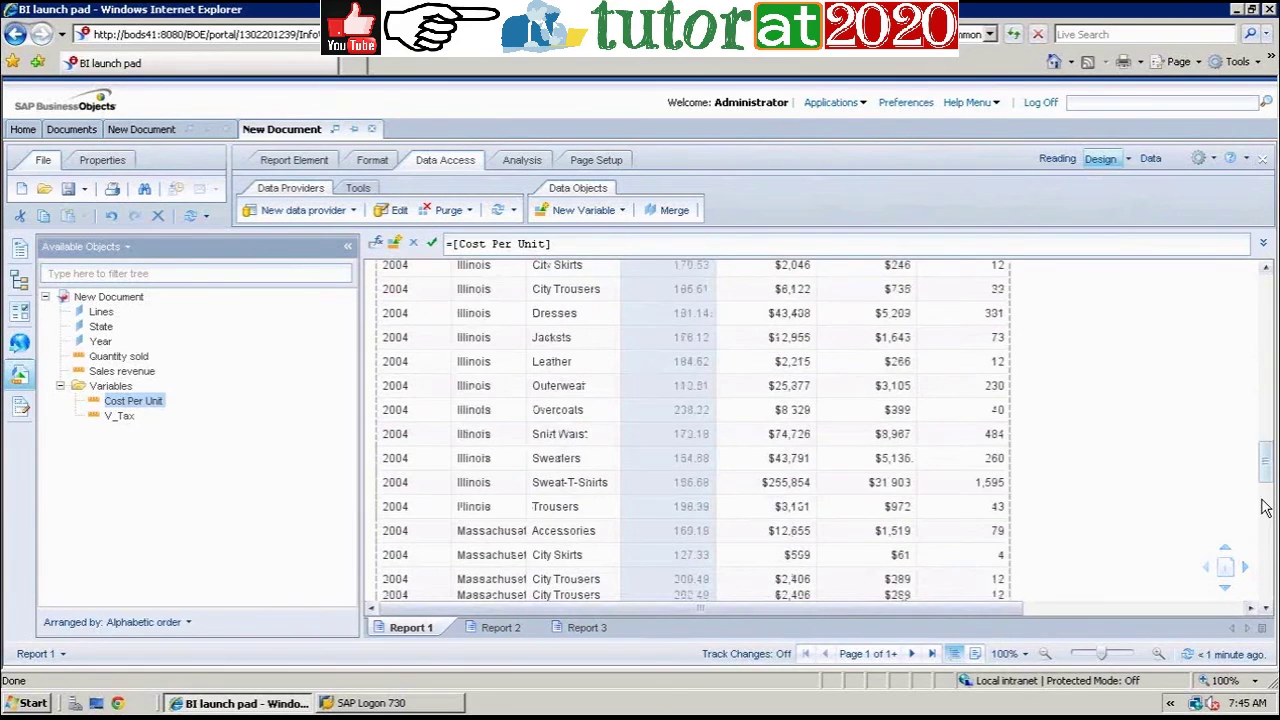
scroll(1263, 508, down, 5)
scroll(1262, 562, down, 3)
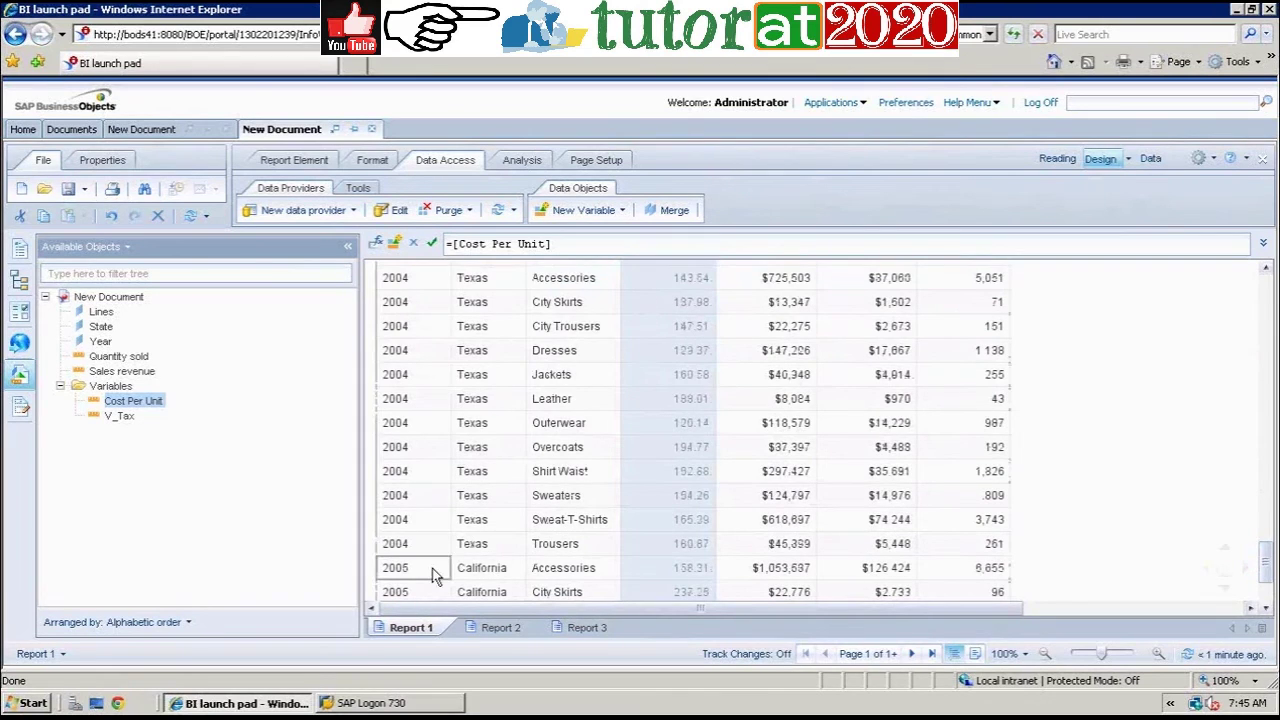
click(680, 570)
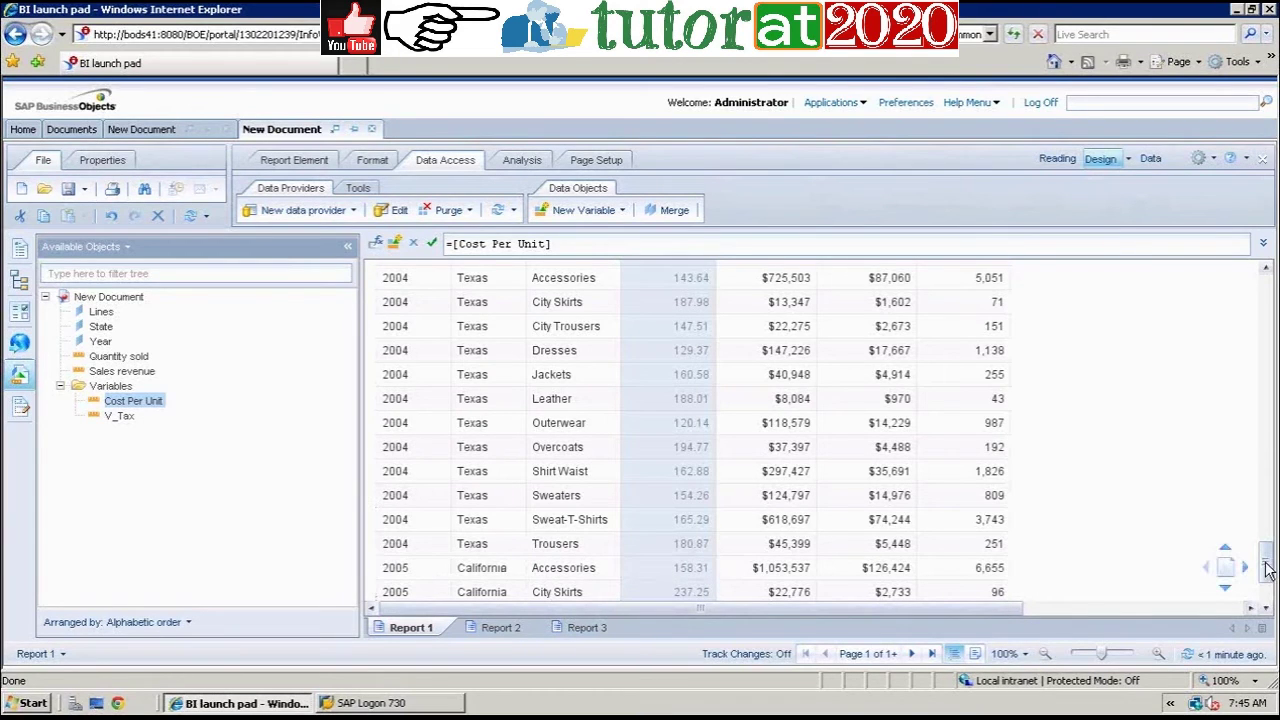
scroll(1249, 363, up, 1)
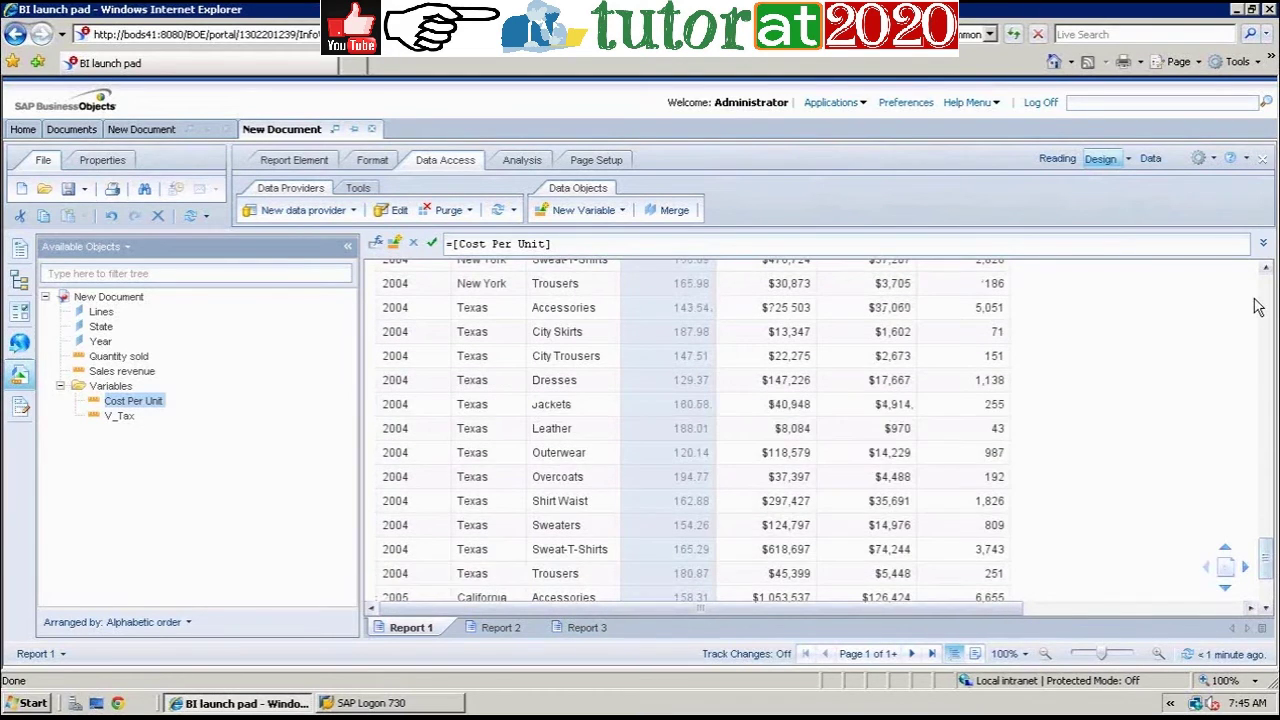
scroll(1266, 290, up, 5)
scroll(1266, 290, up, 5)
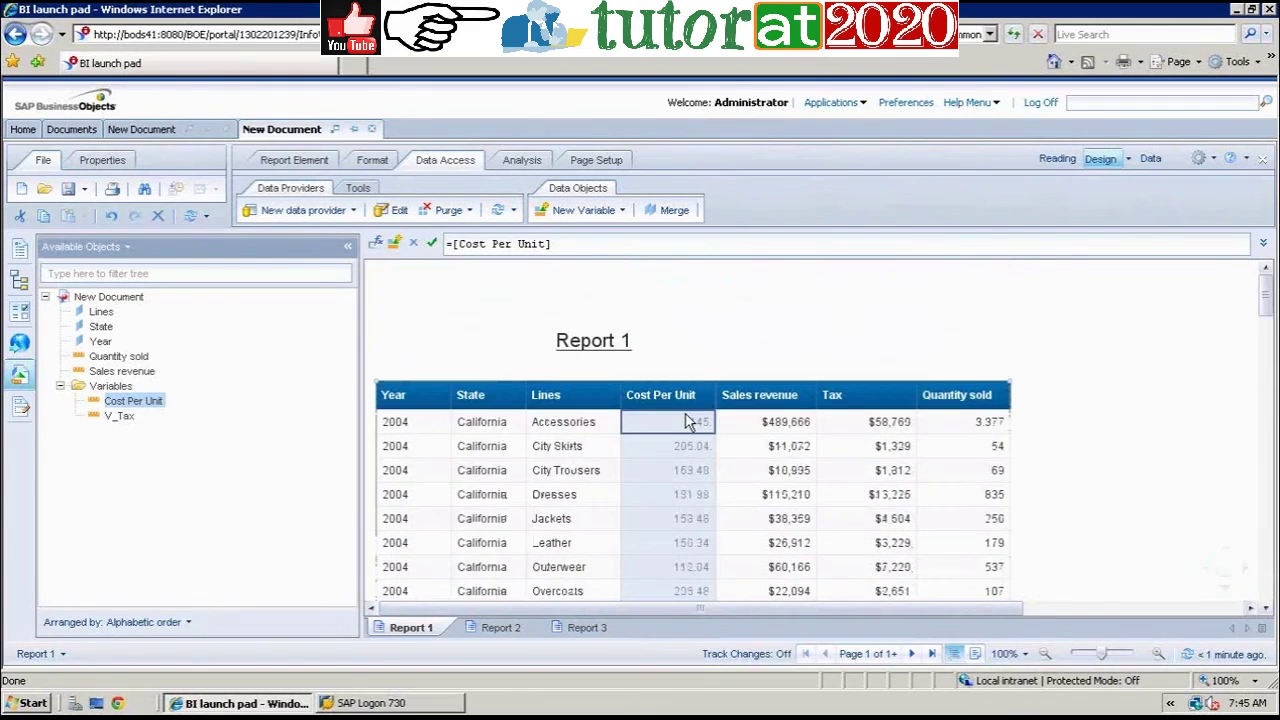
Step: On Report 3, add a Cost Per Unit column next to Lines
click(590, 627)
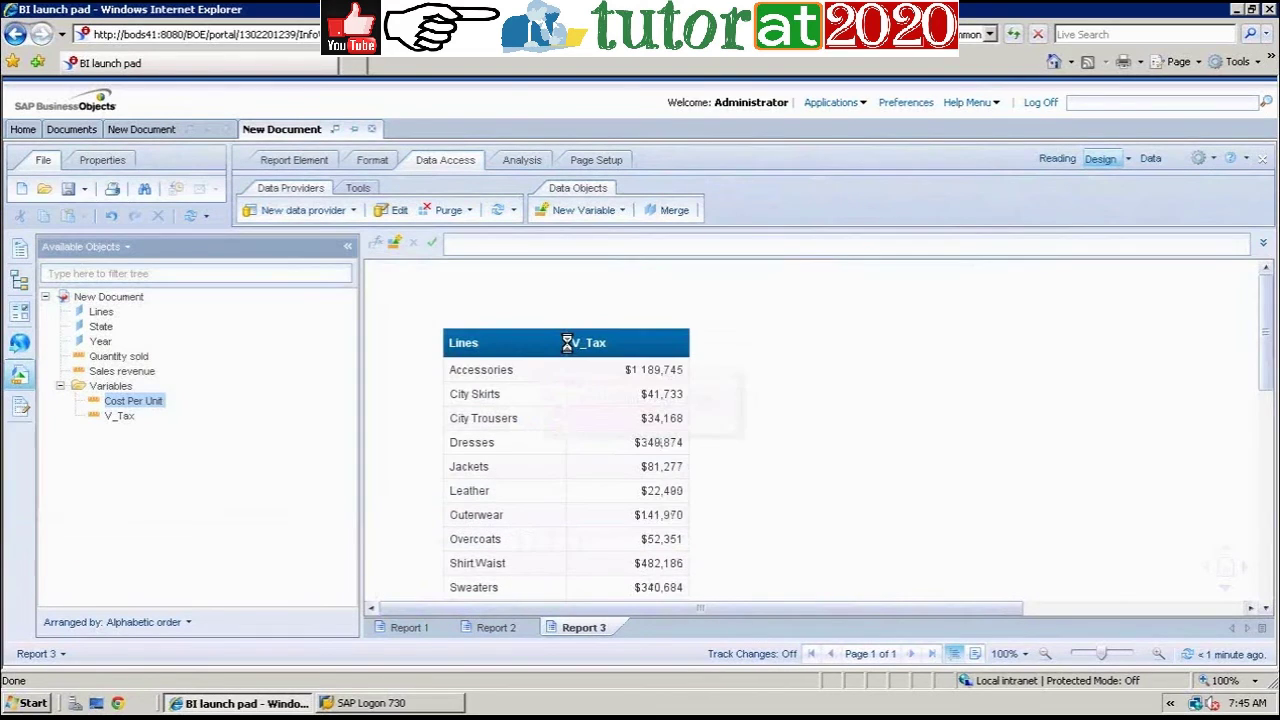
mouse_move(567, 343)
mouse_down()
mouse_move(590, 345)
mouse_move(596, 362)
mouse_move(590, 352)
mouse_up()
click(594, 390)
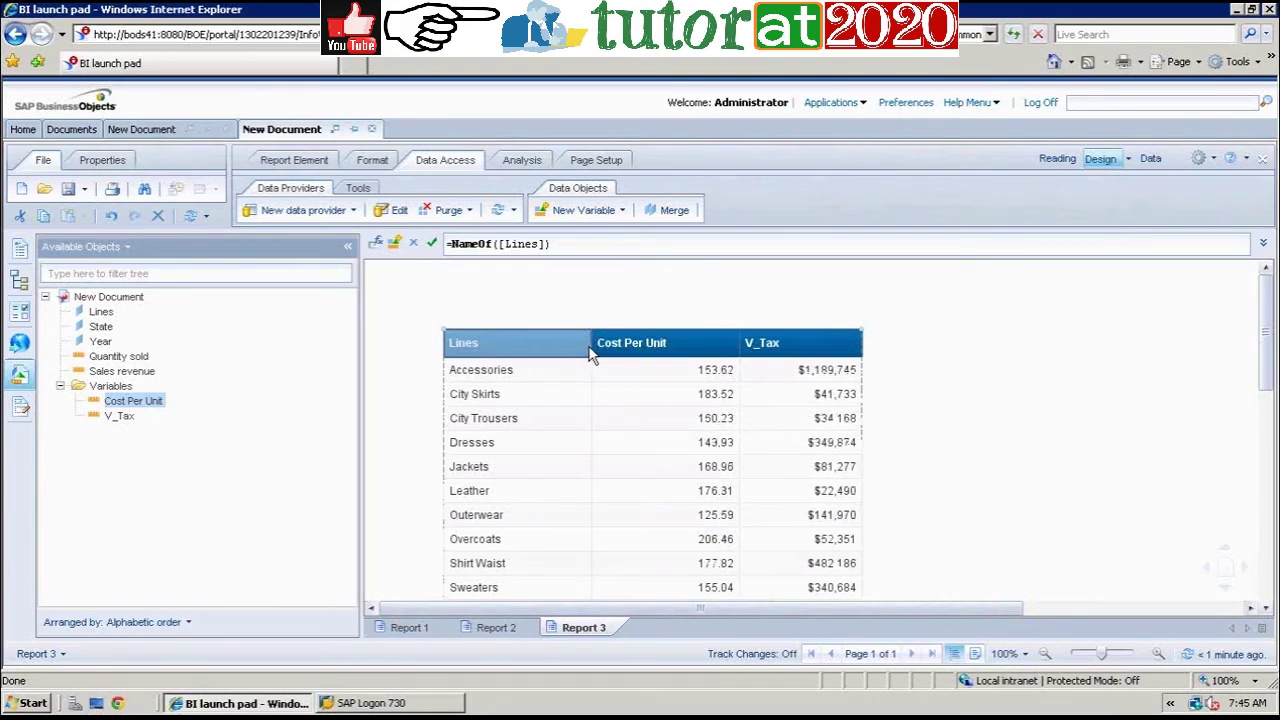
Step: Insert Year as the first column of the Report 3 table
click(490, 368)
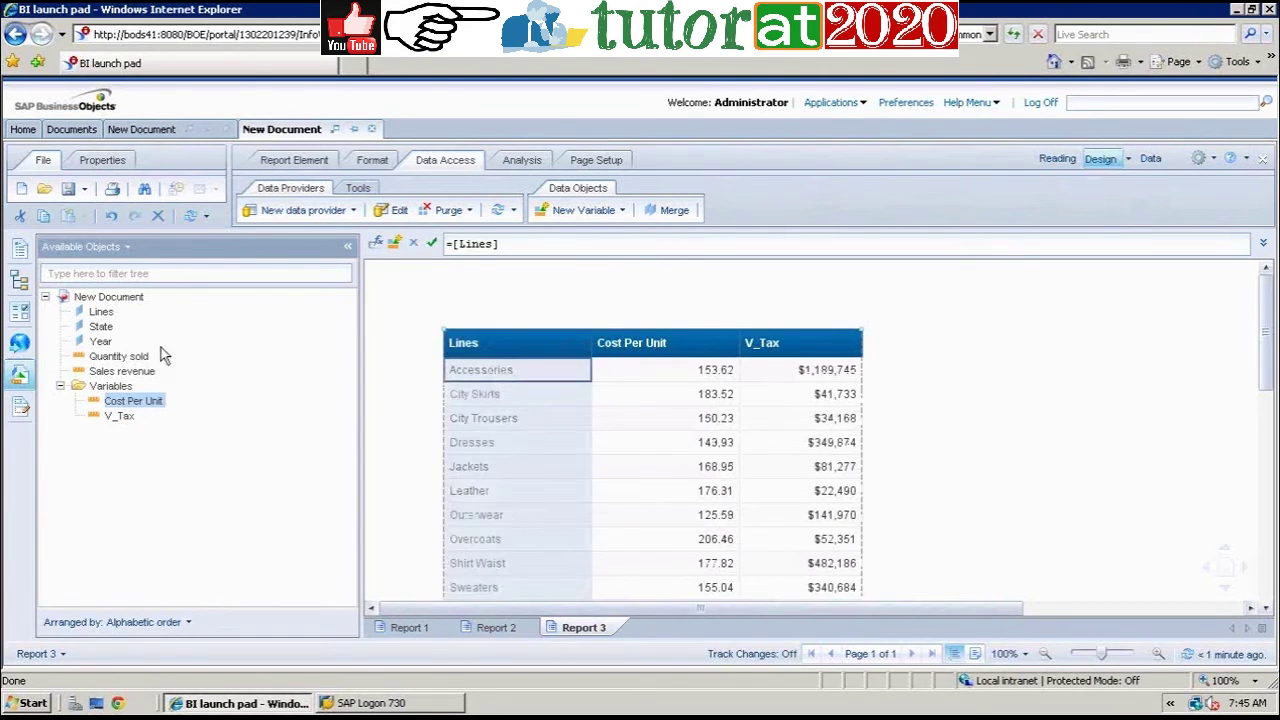
click(102, 341)
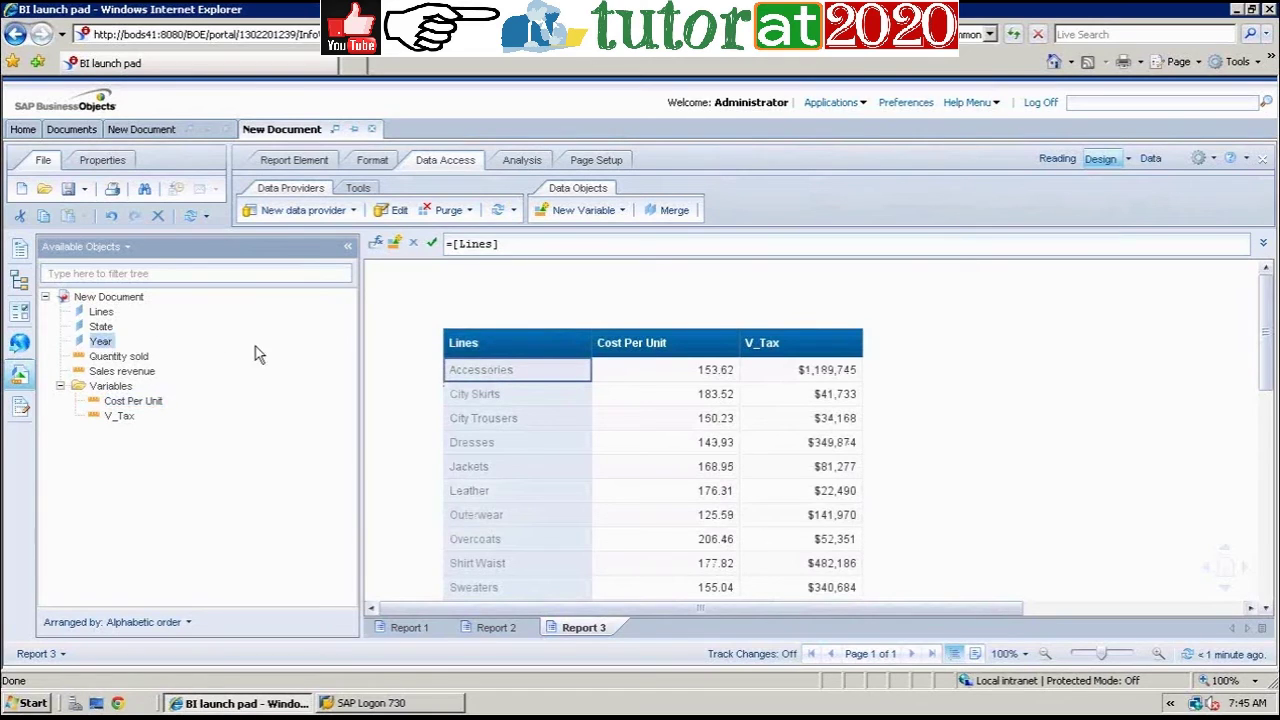
drag(450, 365, 445, 346)
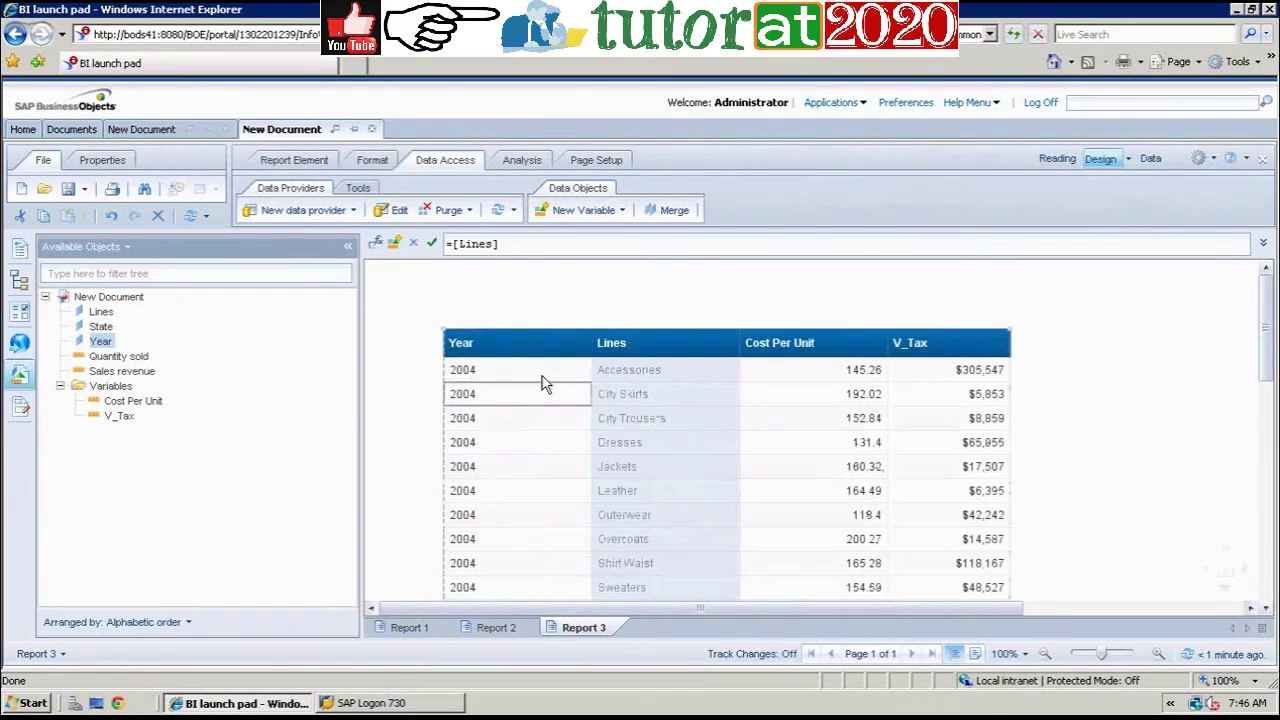
click(543, 383)
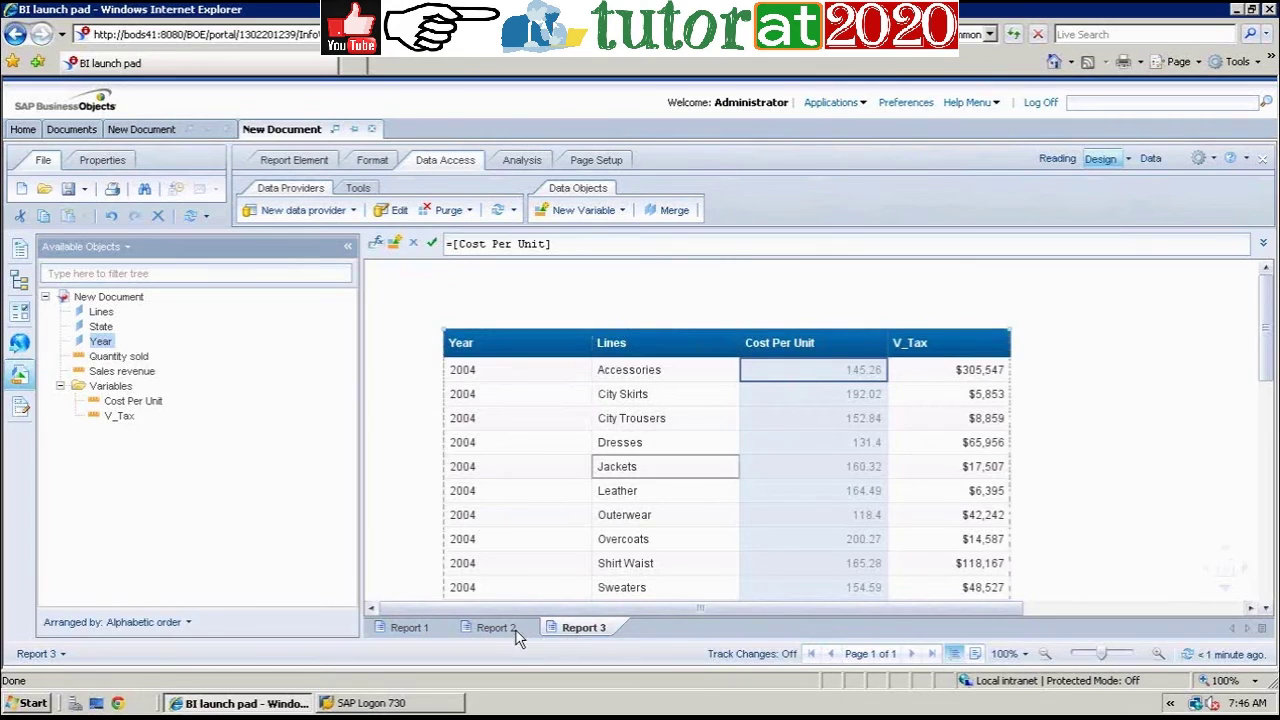
Step: Switch to Report 2 and select the State column of its State and V_Tax table
click(505, 628)
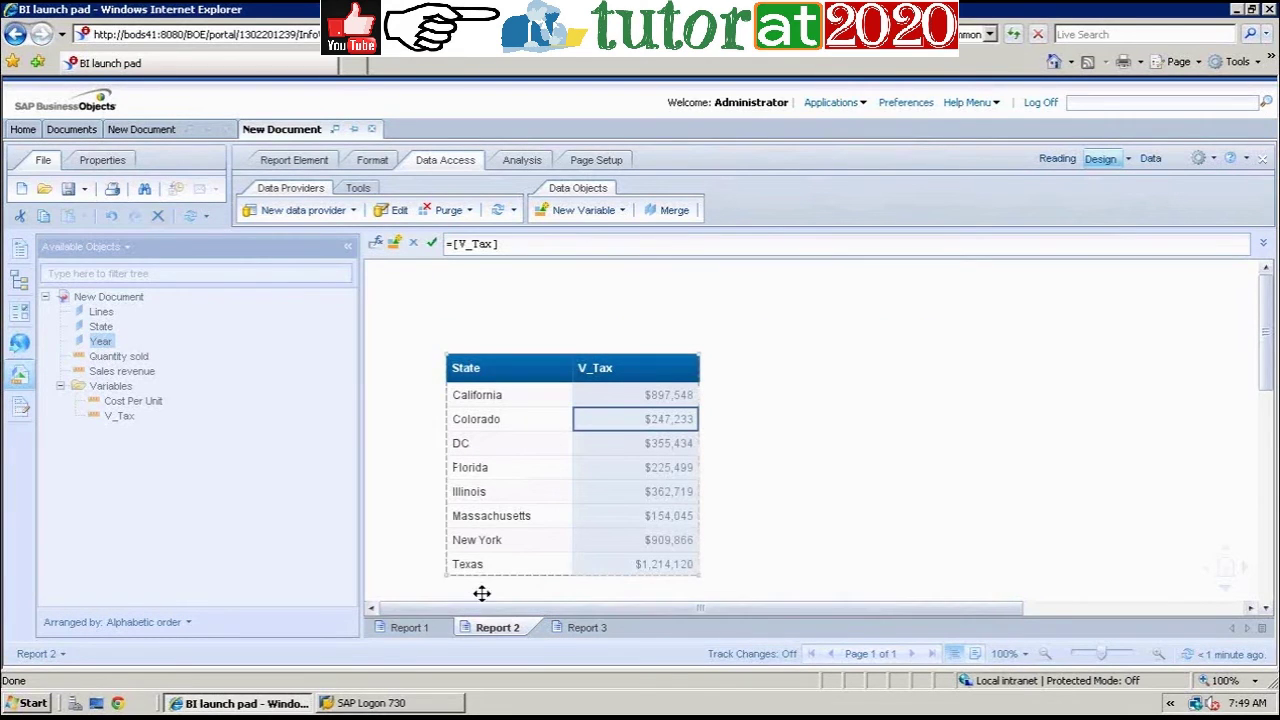
click(528, 489)
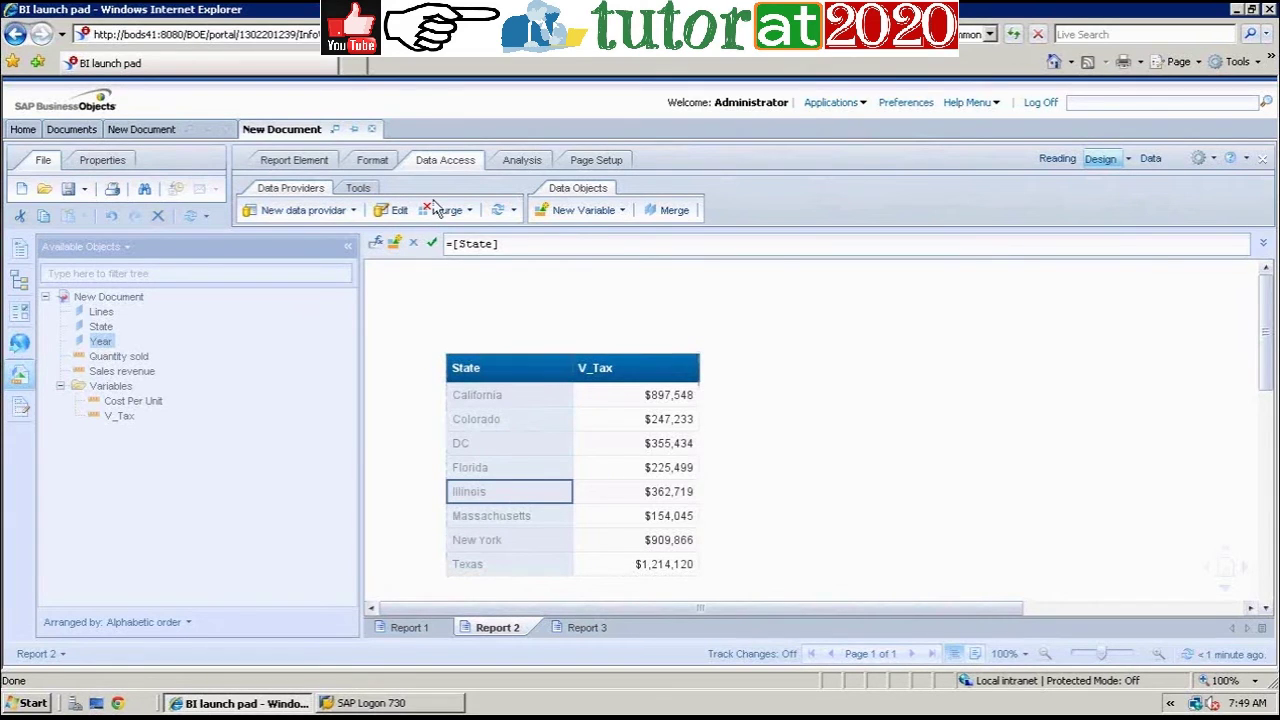
Step: Start a new variable and name it V_State, correcting the mistyped name
click(566, 216)
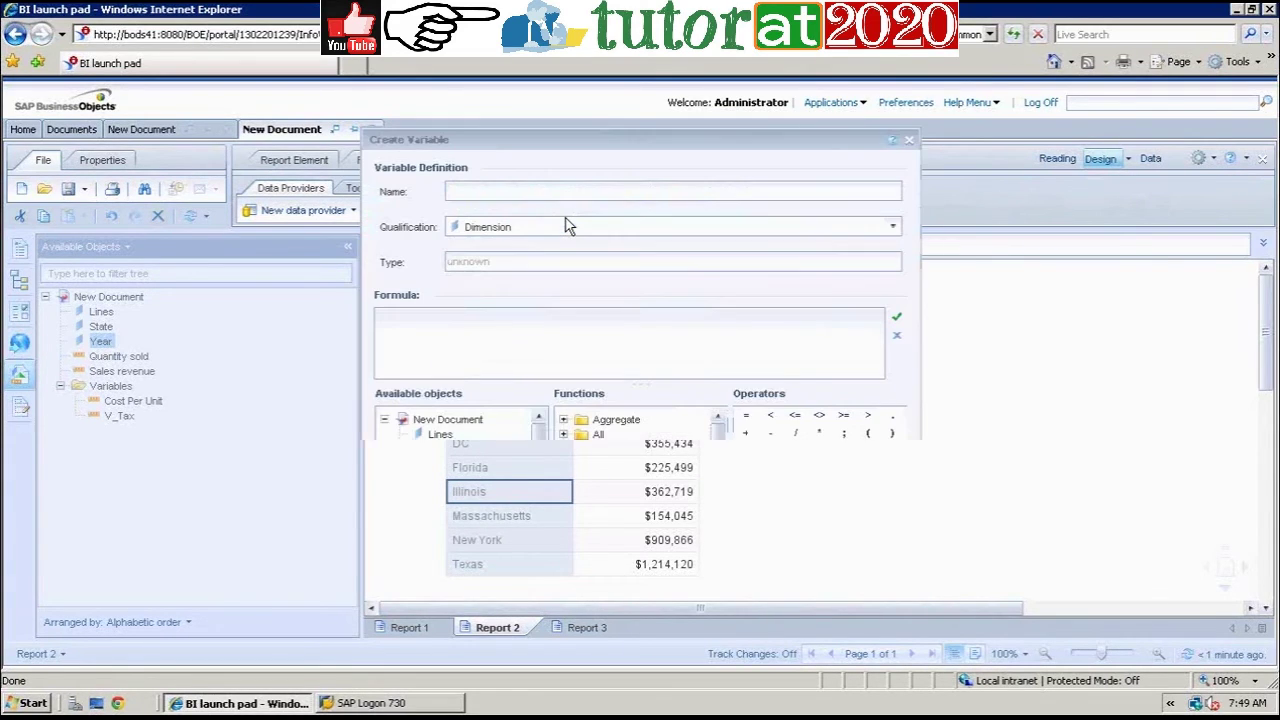
click(533, 195)
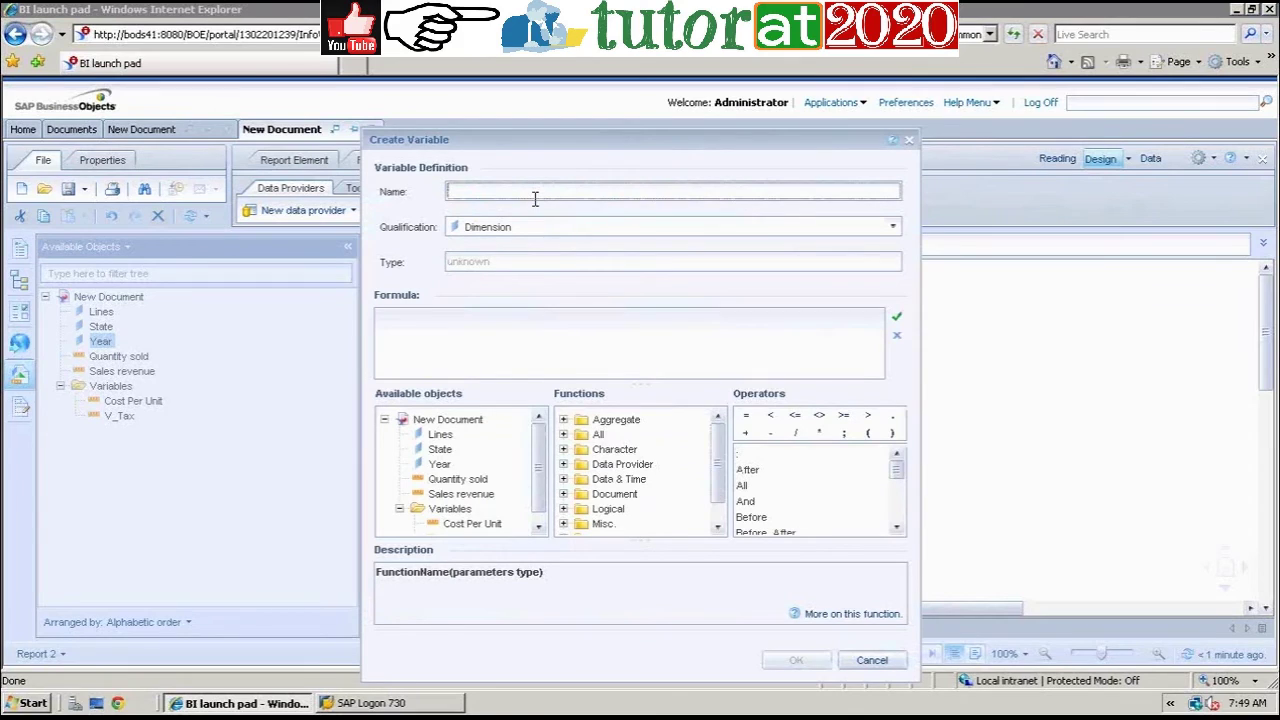
text(V_Shoart)
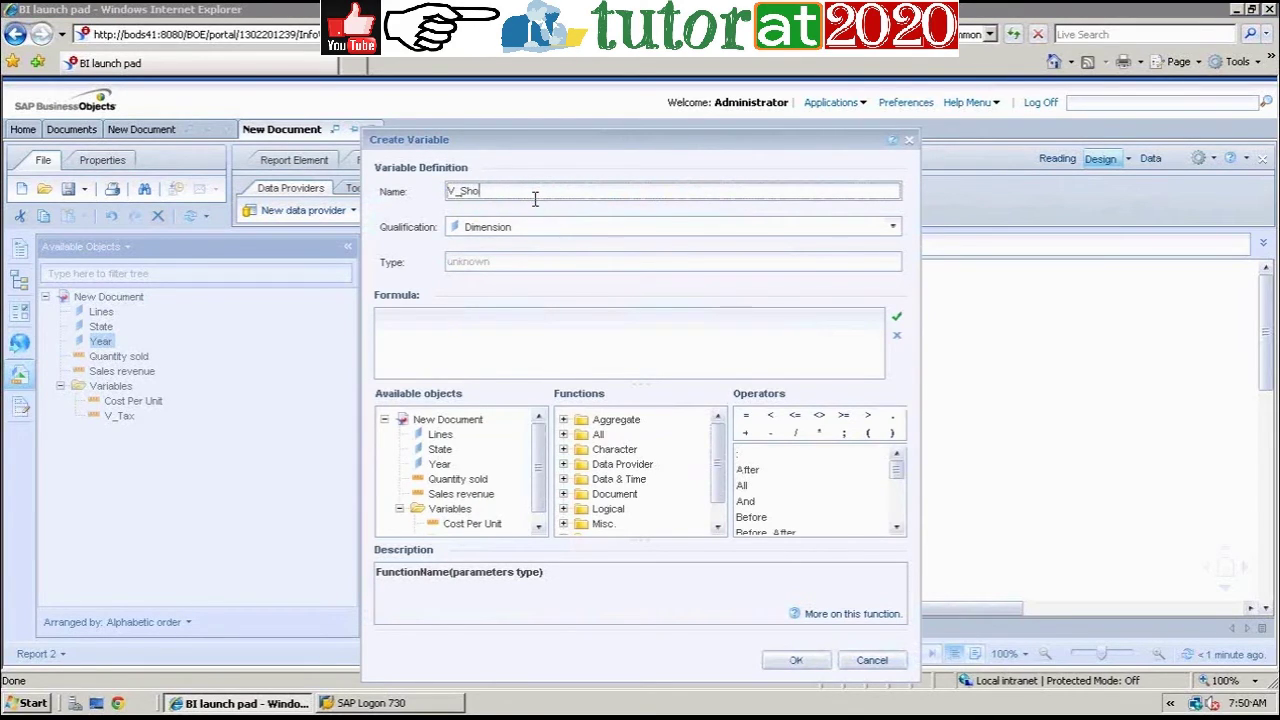
key(BackSpace)
key(BackSpace)
key(BackSpace)
key(BackSpace)
key(BackSpace)
key(BackSpace)
text(State)
Step: Expand the full functions list and view the CurrentUser function's description
mouse_move(720, 478)
mouse_down()
mouse_move(717, 508)
mouse_move(714, 472)
mouse_up()
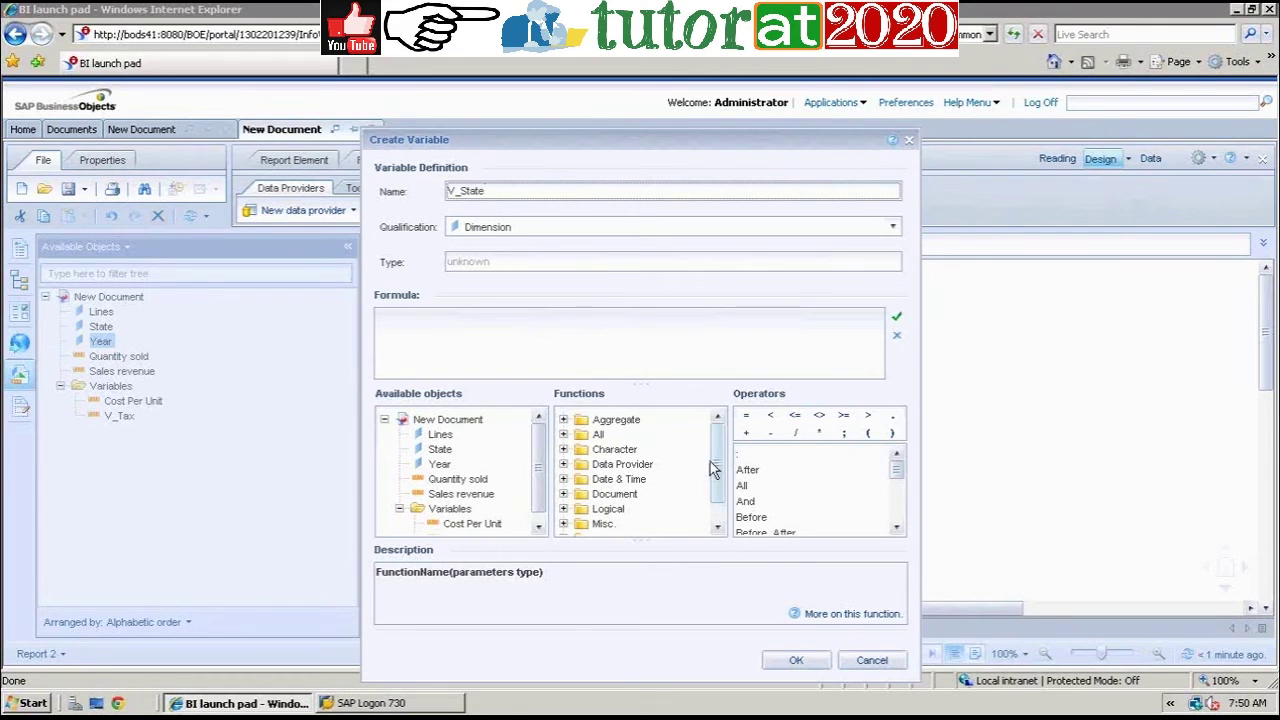
click(565, 442)
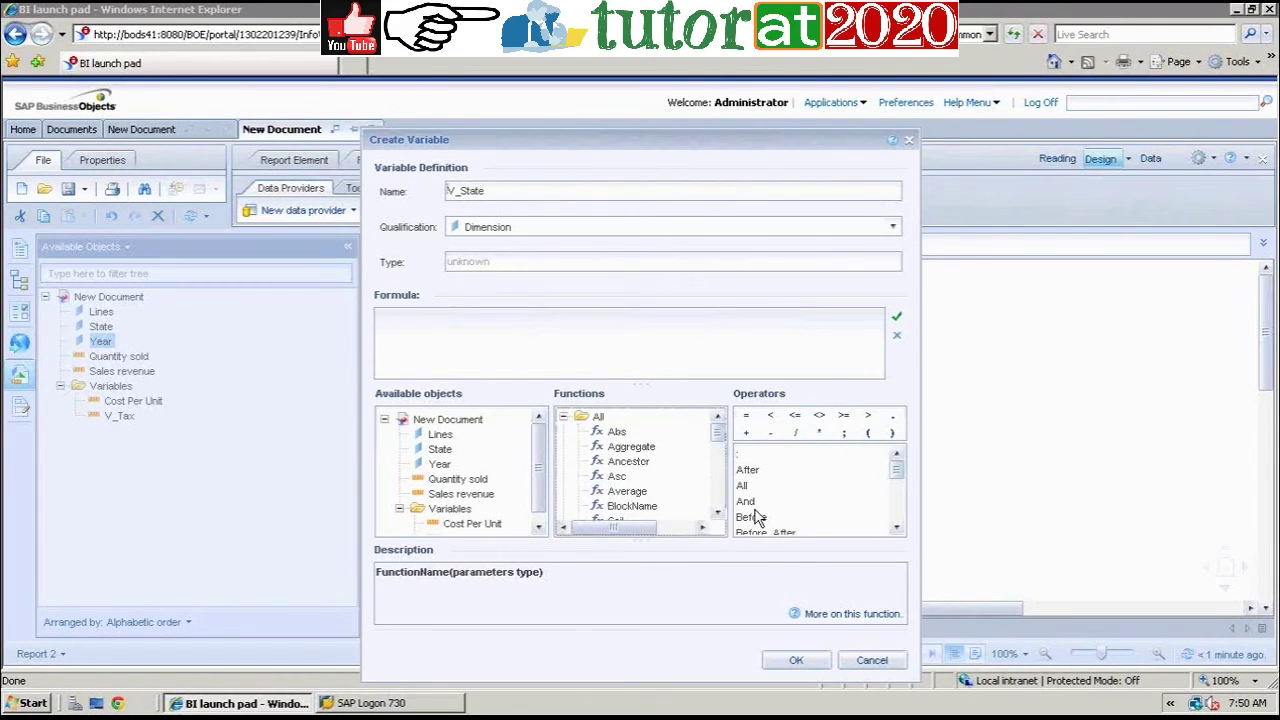
click(718, 513)
click(718, 513)
click(718, 513)
click(718, 513)
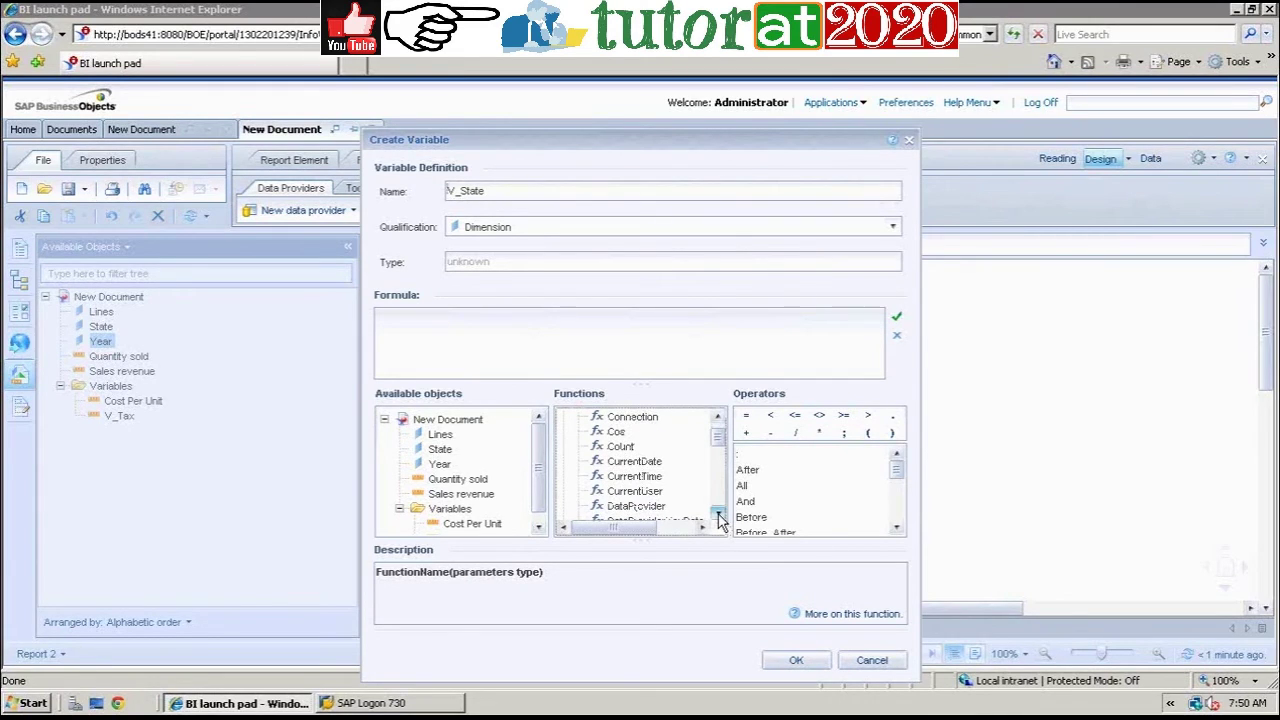
click(648, 492)
click(719, 513)
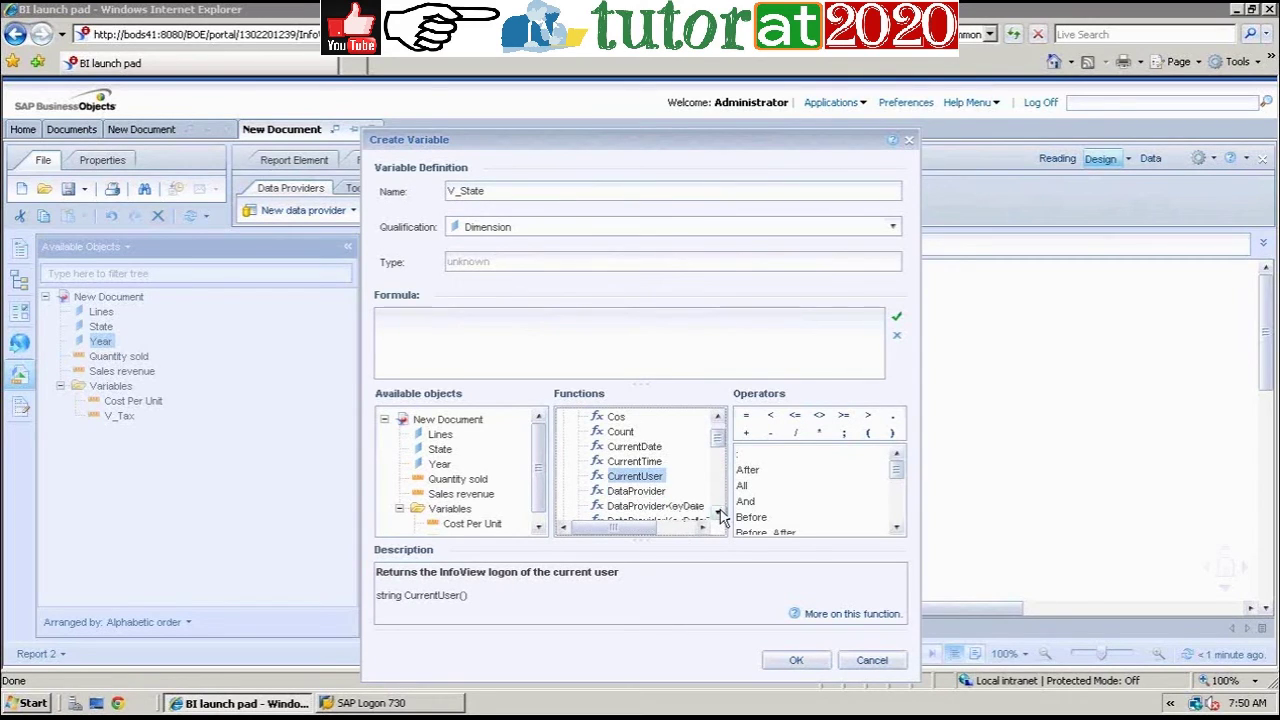
click(719, 513)
click(719, 513)
click(719, 513)
click(719, 513)
click(719, 513)
click(719, 513)
Step: View DayName, DayNumberOfMonth and Lower functions, then cancel V_State without saving
click(642, 477)
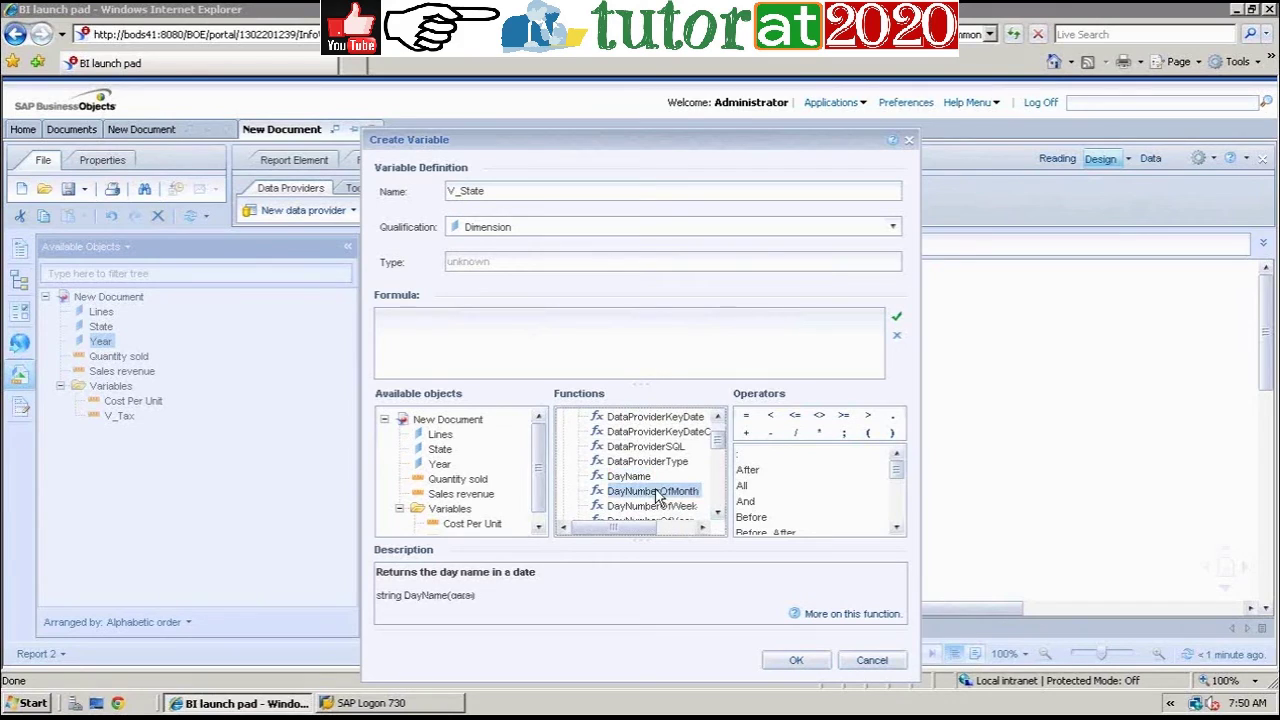
click(655, 492)
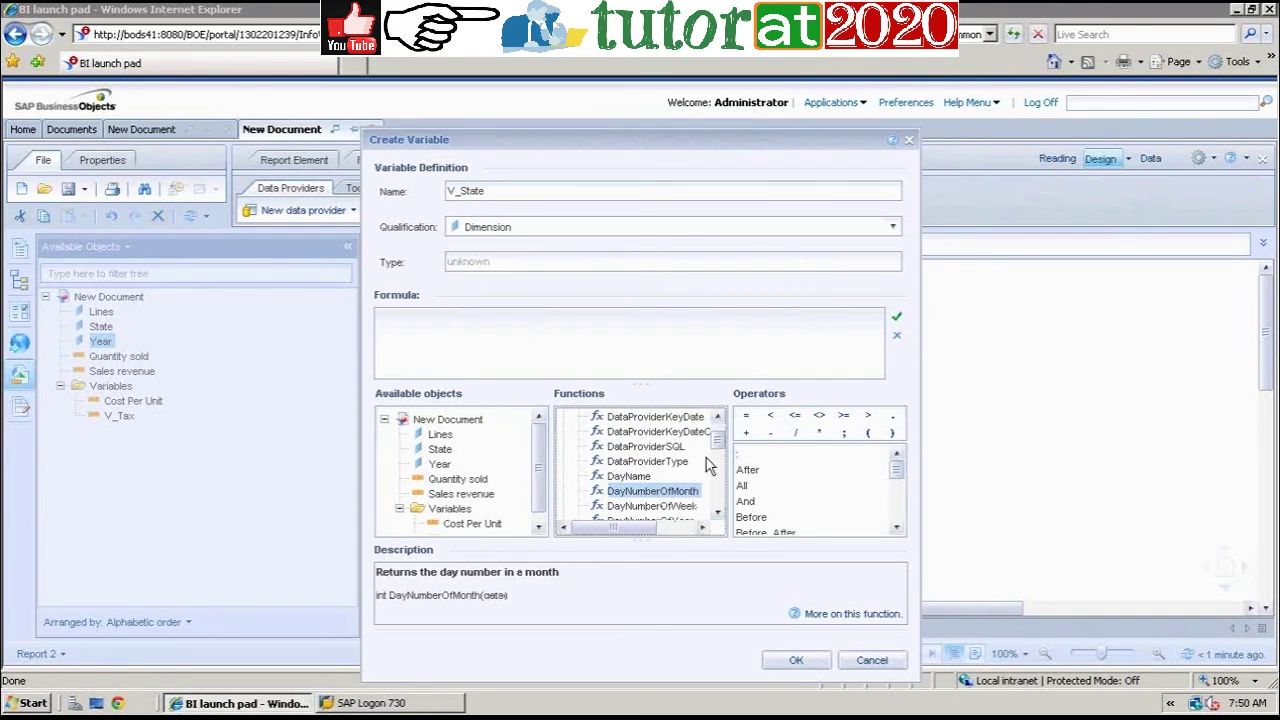
scroll(718, 452, down, 2)
scroll(717, 475, down, 5)
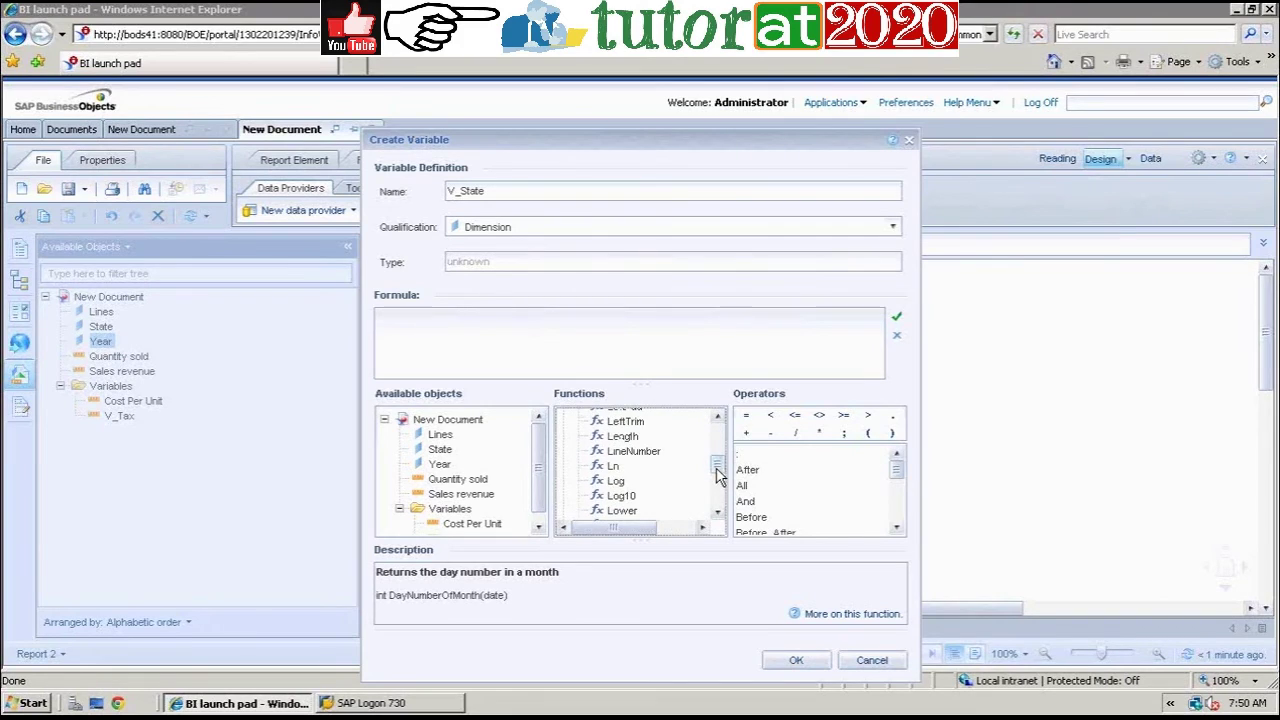
click(627, 511)
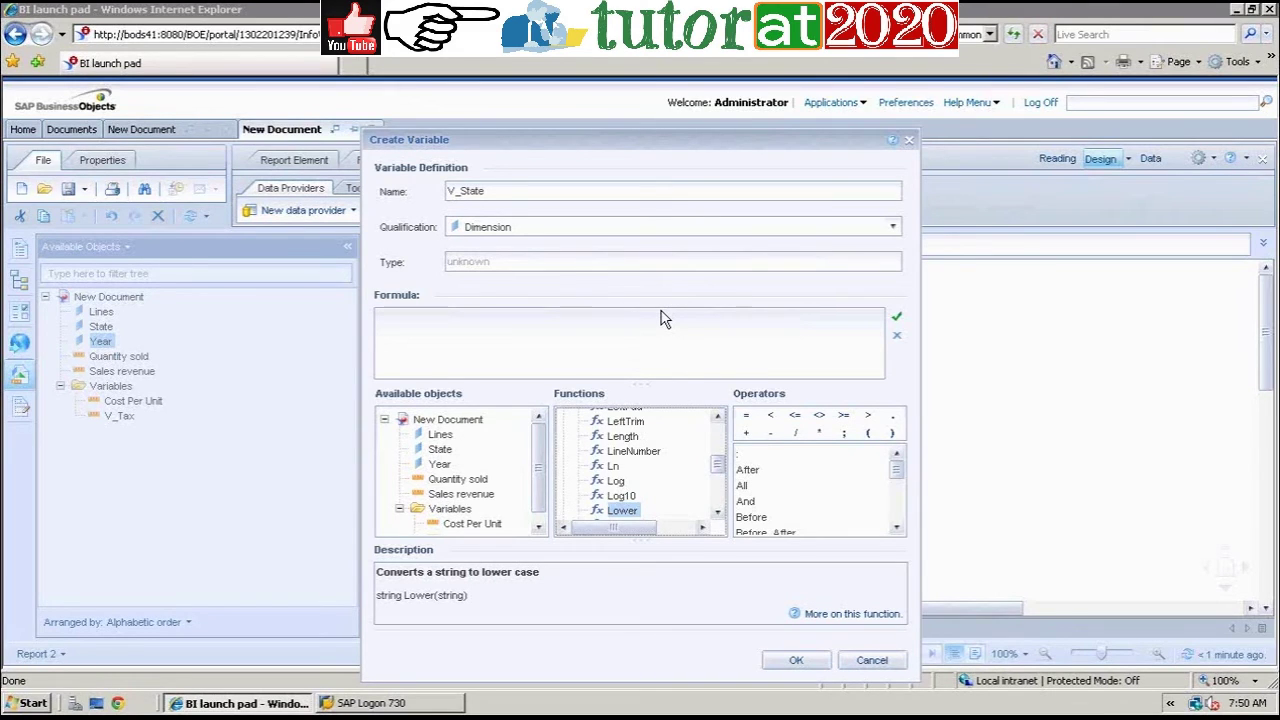
click(872, 661)
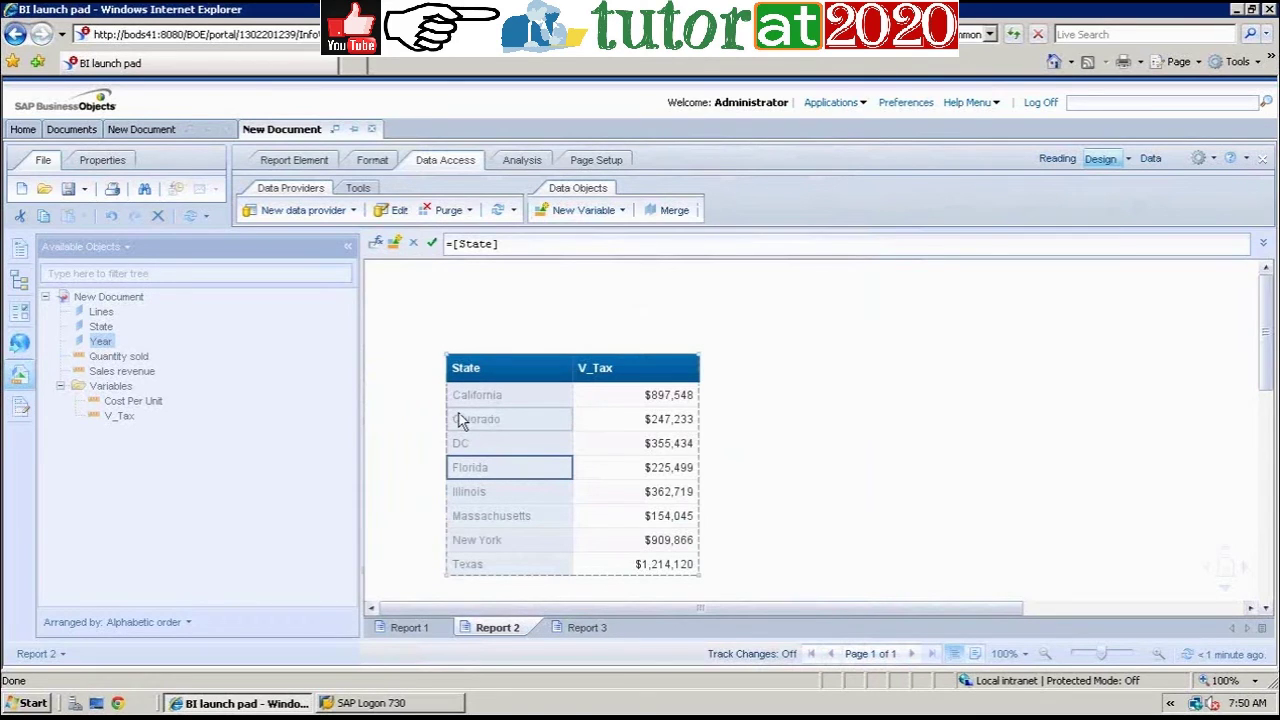
Step: Change the State cell formula to =Lower([State]) and validate it to show lowercase names
click(450, 245)
text(=)
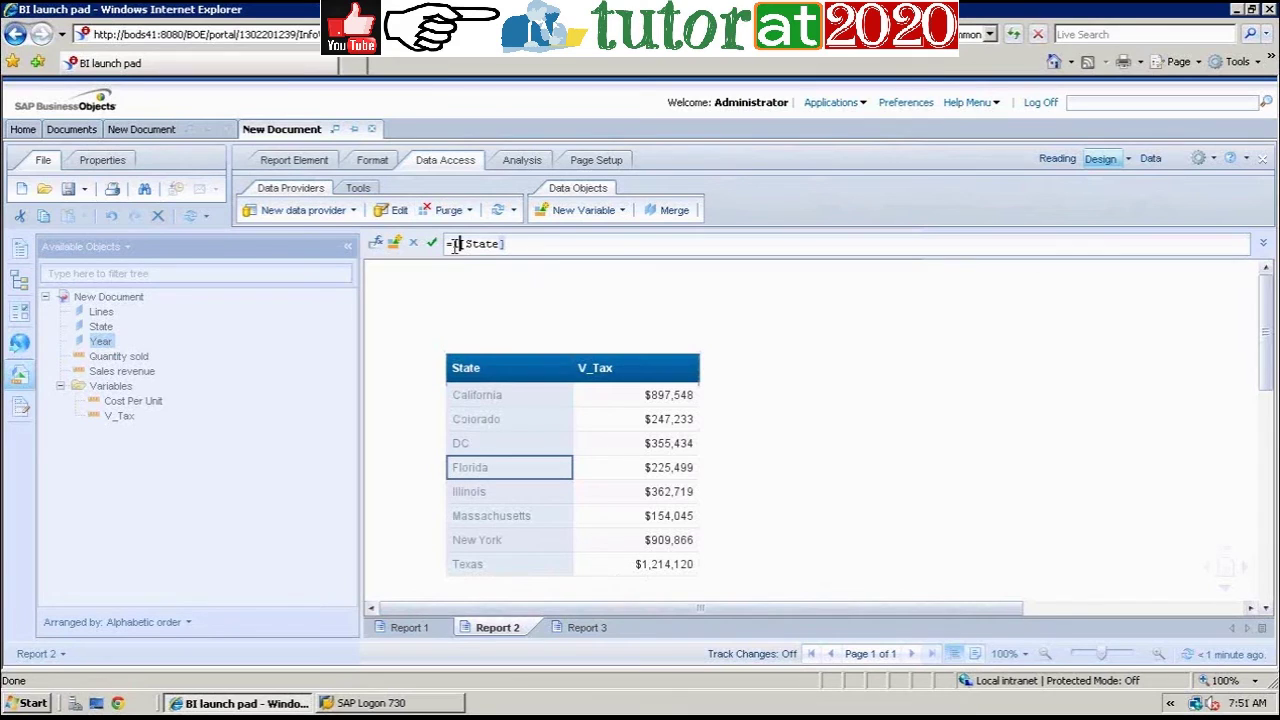
text(Lower()
click(565, 246)
text())
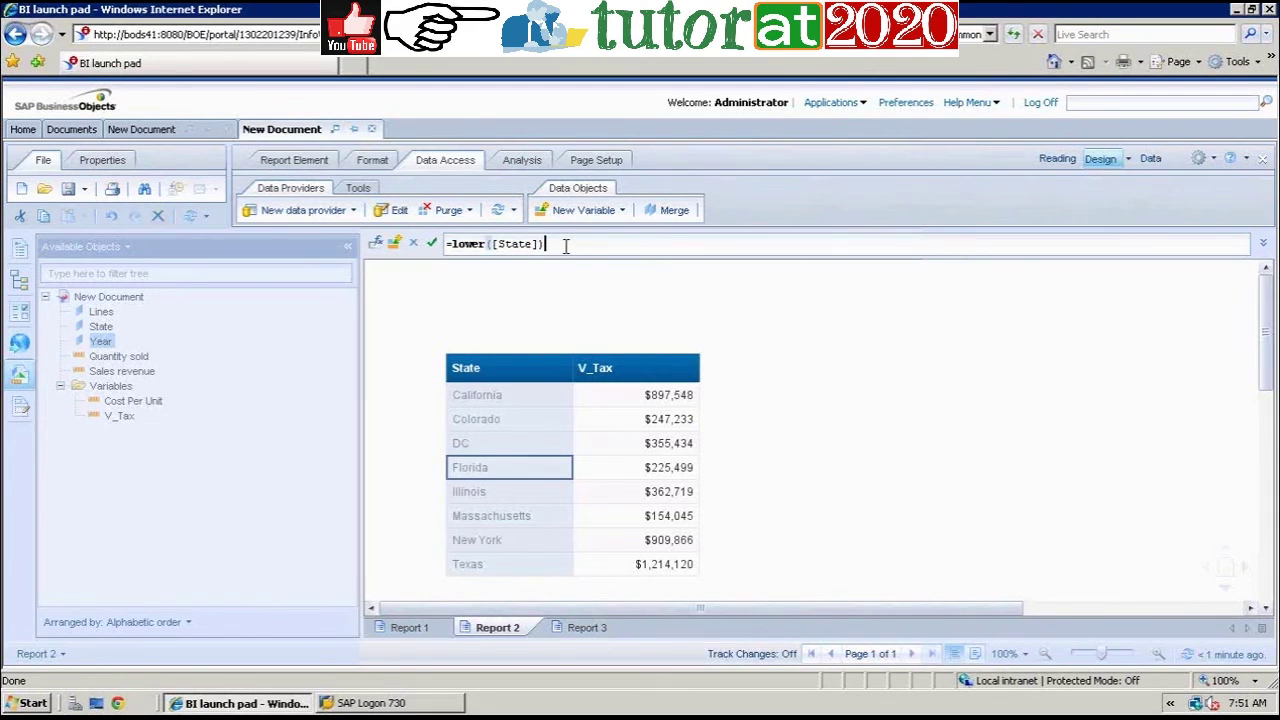
click(567, 252)
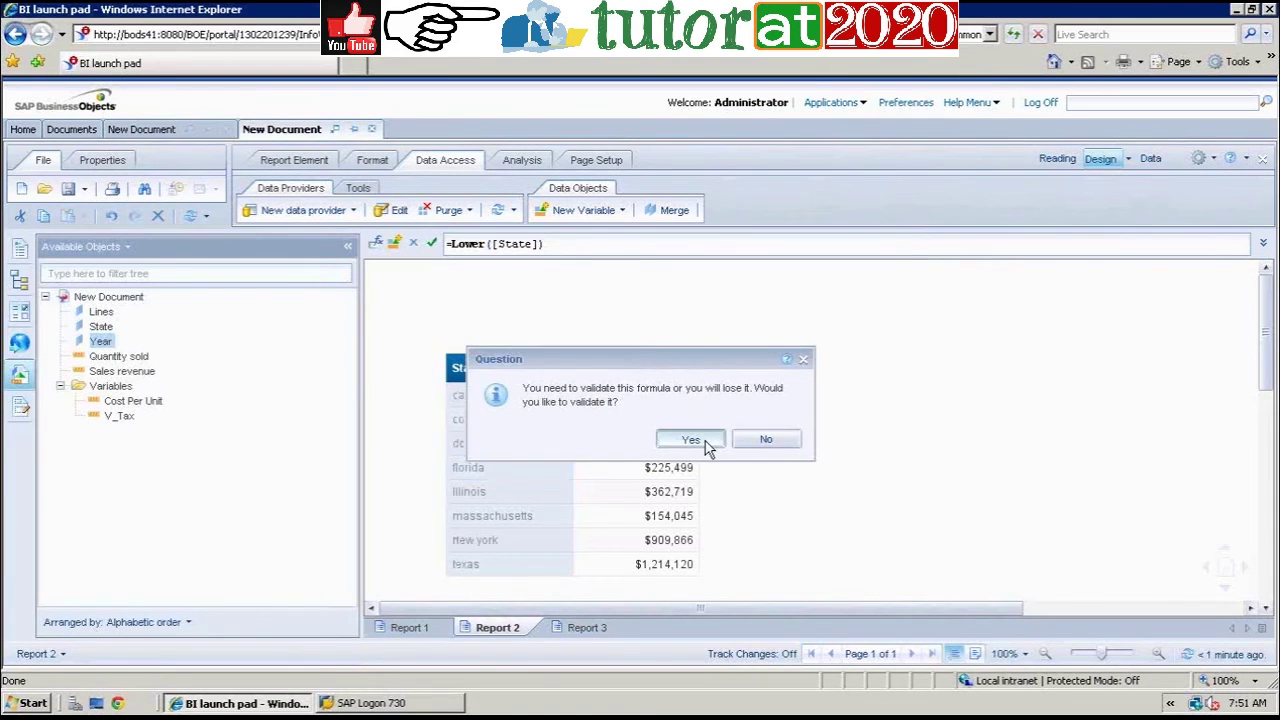
click(692, 439)
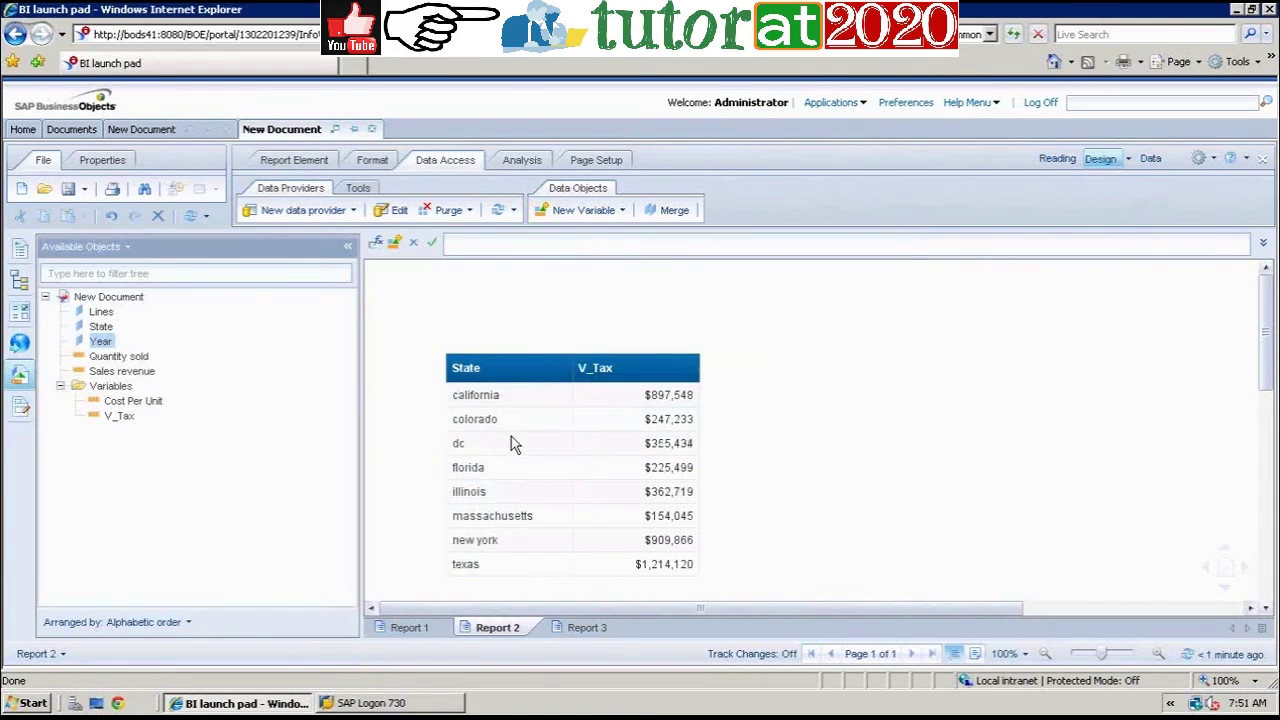
Step: Edit the State formula back to =[State] and begin a new variable
click(491, 244)
key(BackSpace)
key(BackSpace)
key(BackSpace)
key(BackSpace)
key(BackSpace)
key(BackSpace)
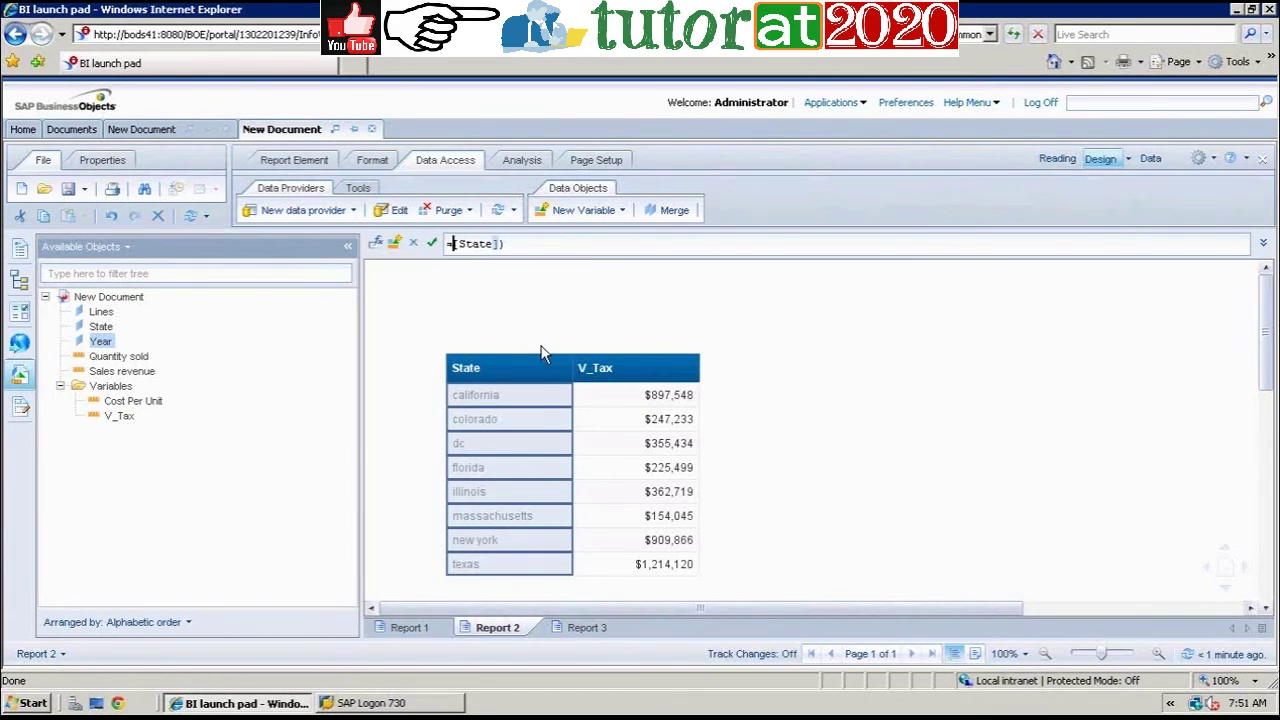
click(527, 244)
key(BackSpace)
click(578, 214)
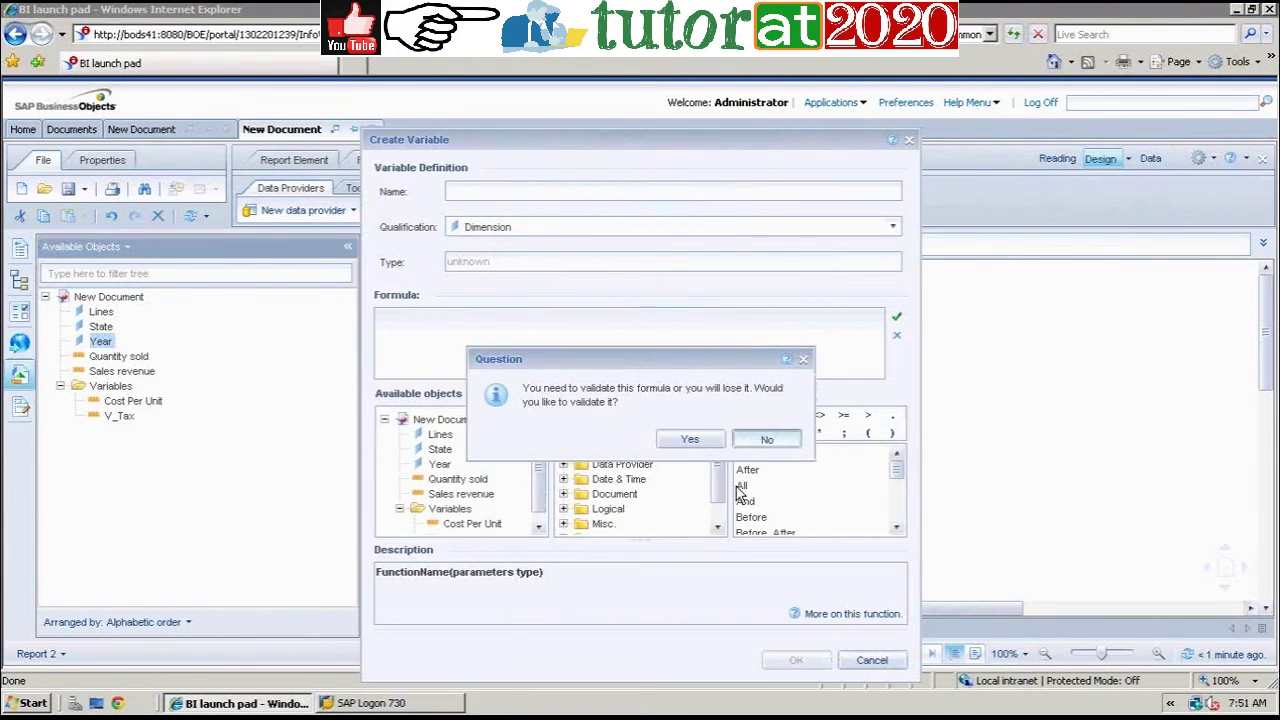
Step: Decline validation, expand All functions, and show the Concatenation function's description
click(778, 441)
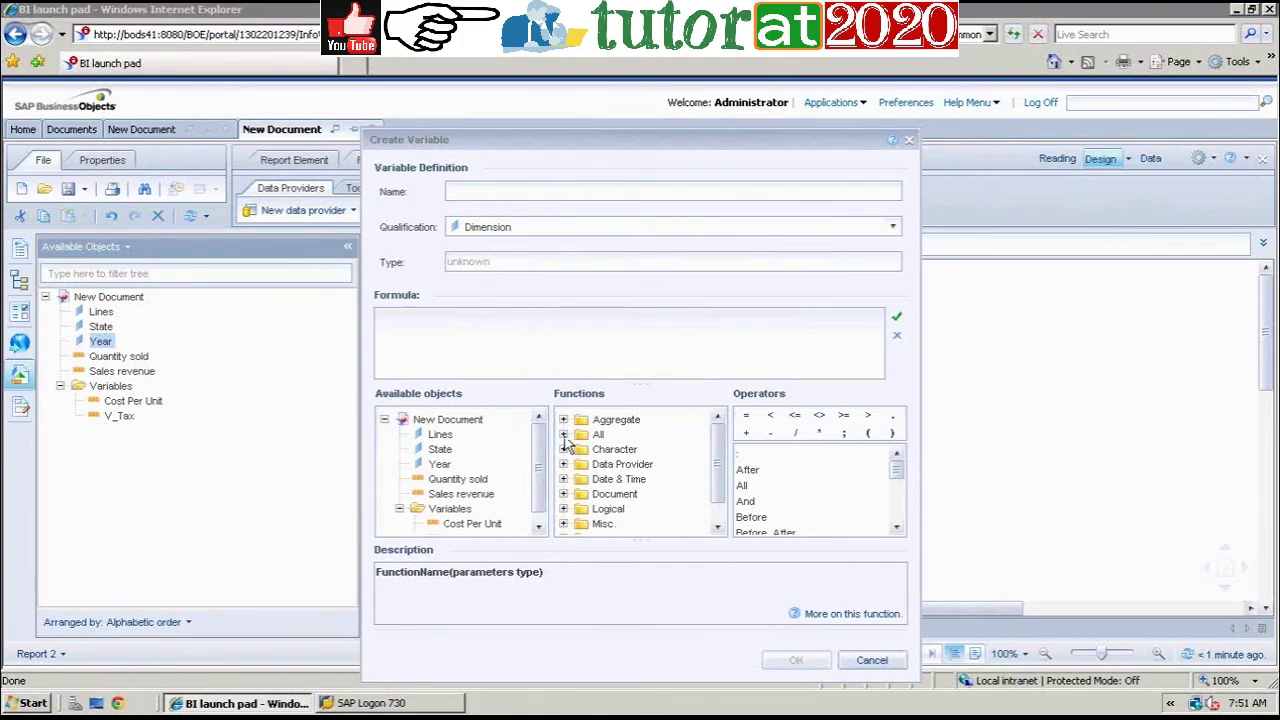
click(563, 436)
click(718, 516)
click(718, 516)
click(719, 517)
click(720, 518)
click(718, 515)
click(718, 515)
click(718, 515)
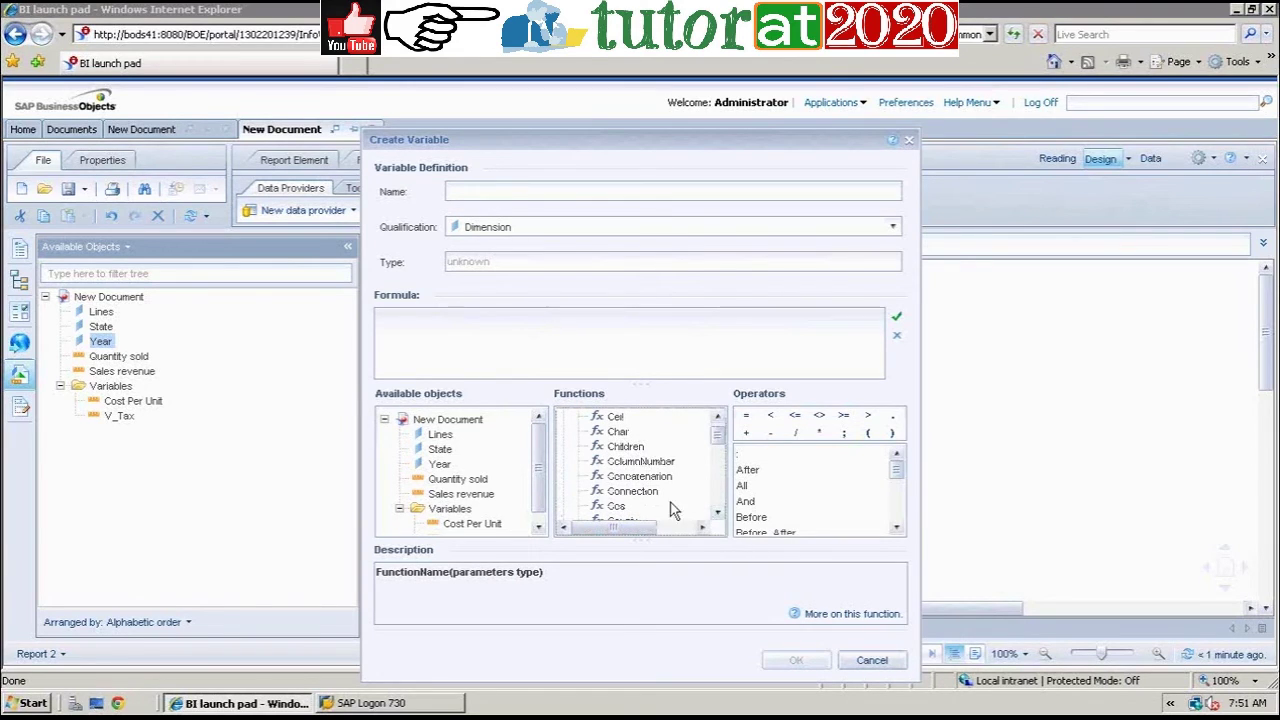
click(647, 477)
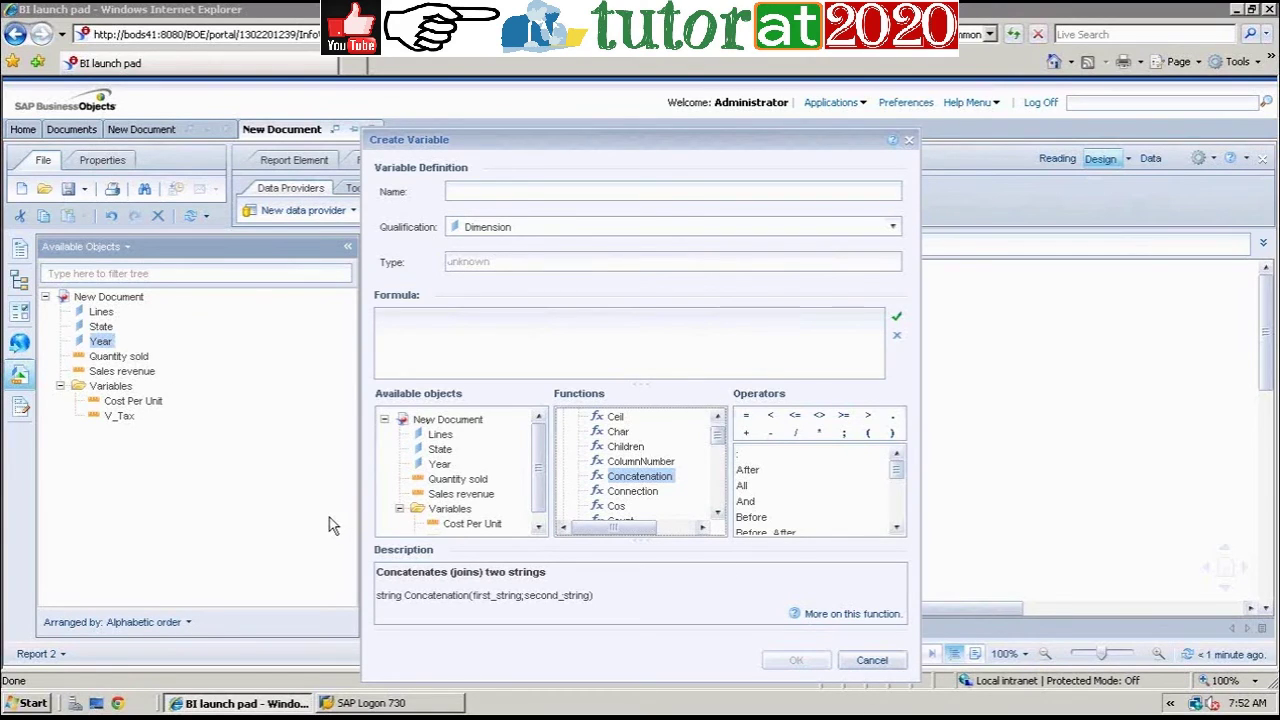
Step: Relocate Concatenation in the functions list and open its full help
click(545, 190)
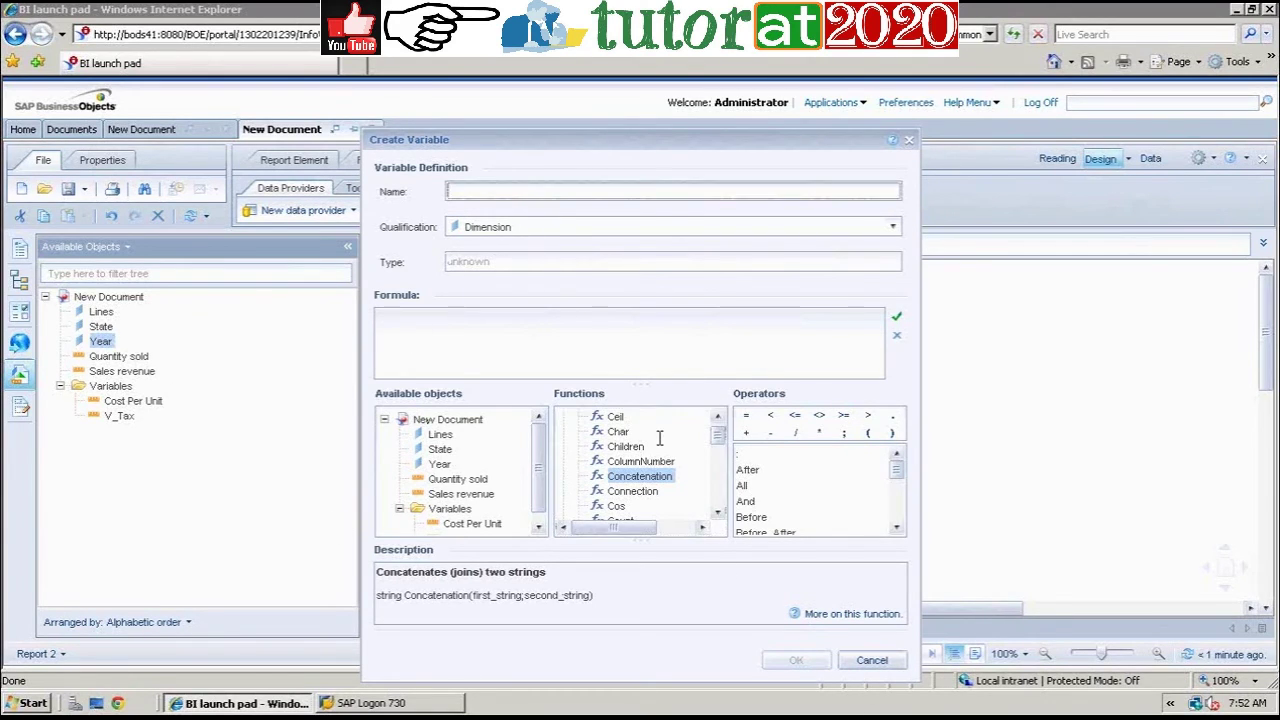
scroll(723, 436, up, 5)
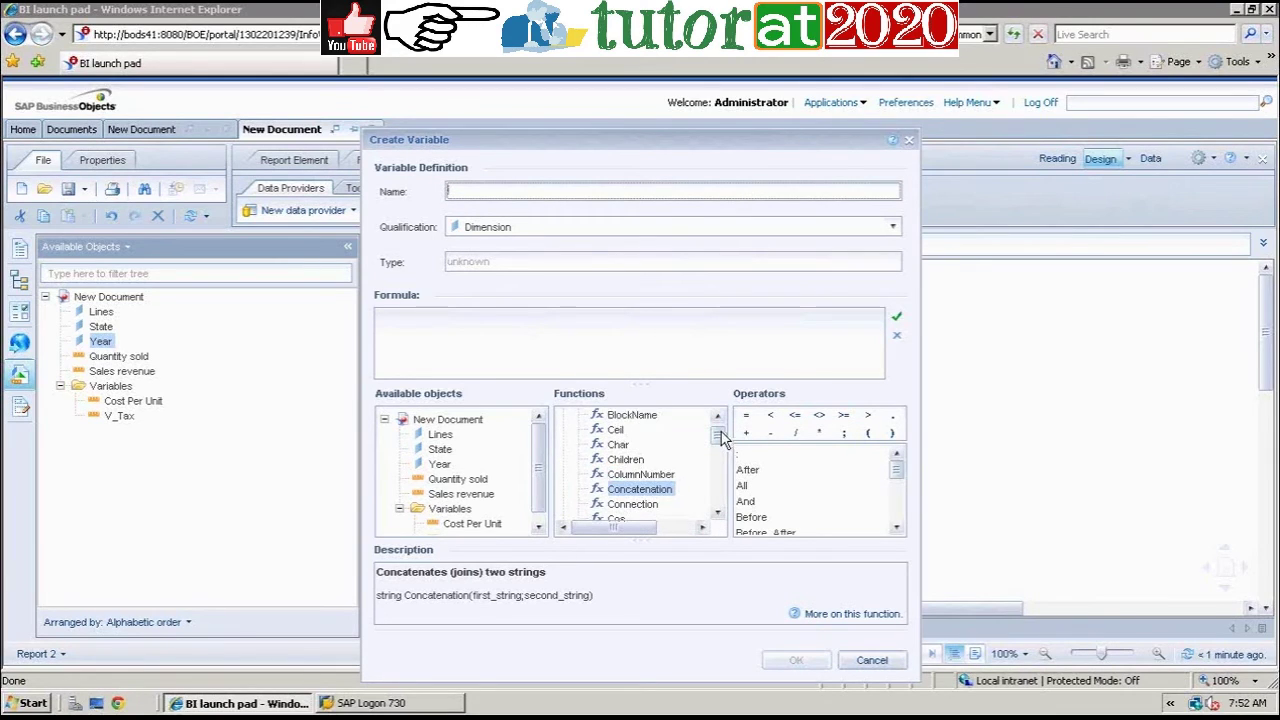
click(717, 512)
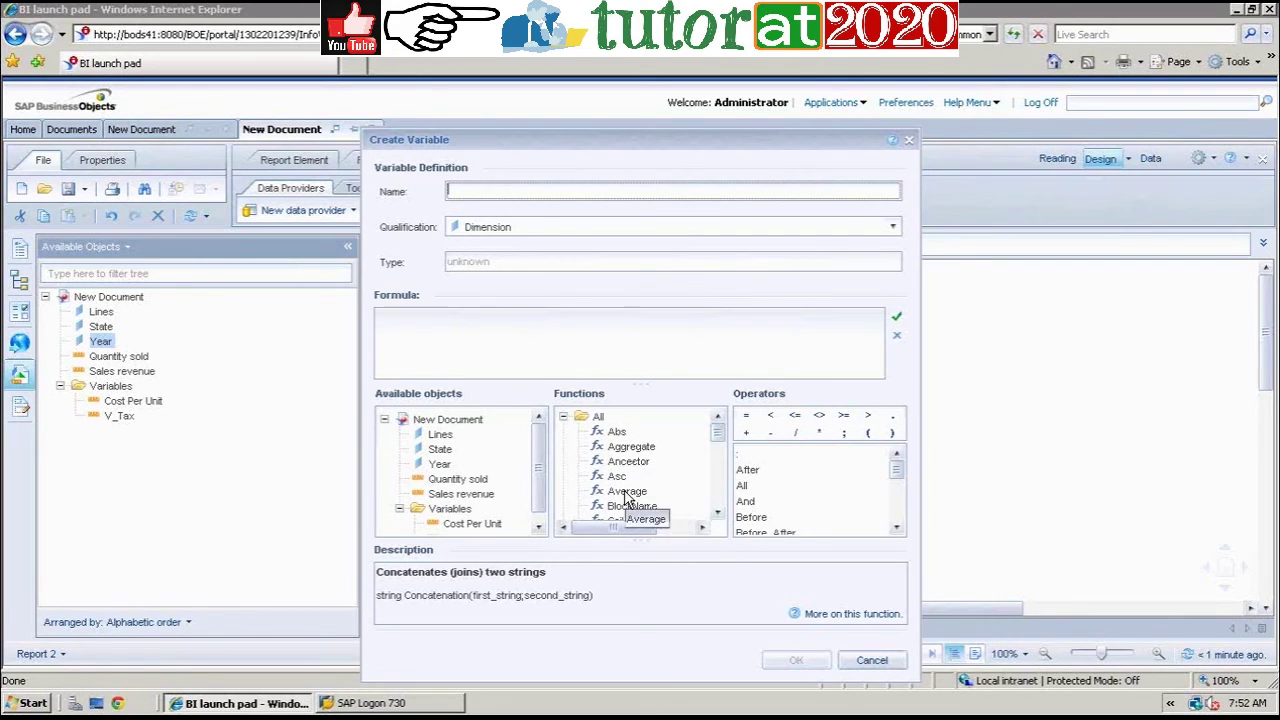
click(718, 514)
click(718, 514)
click(718, 514)
click(718, 514)
click(718, 514)
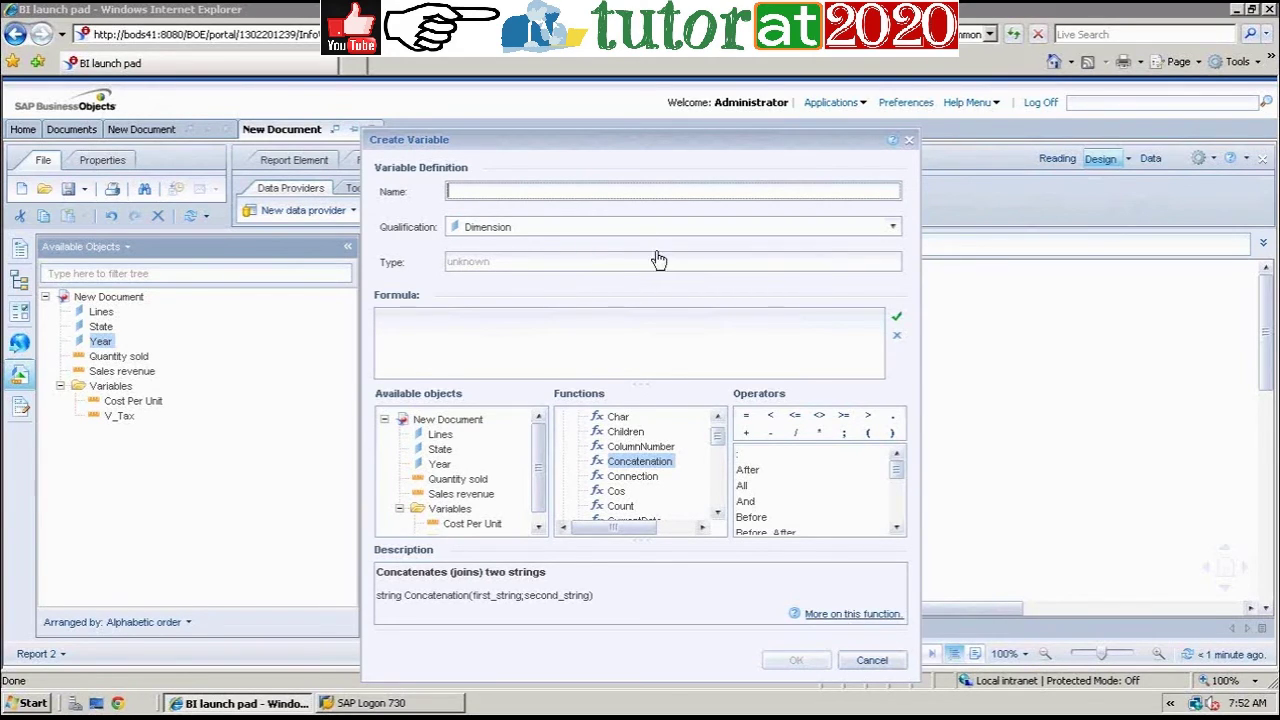
click(851, 614)
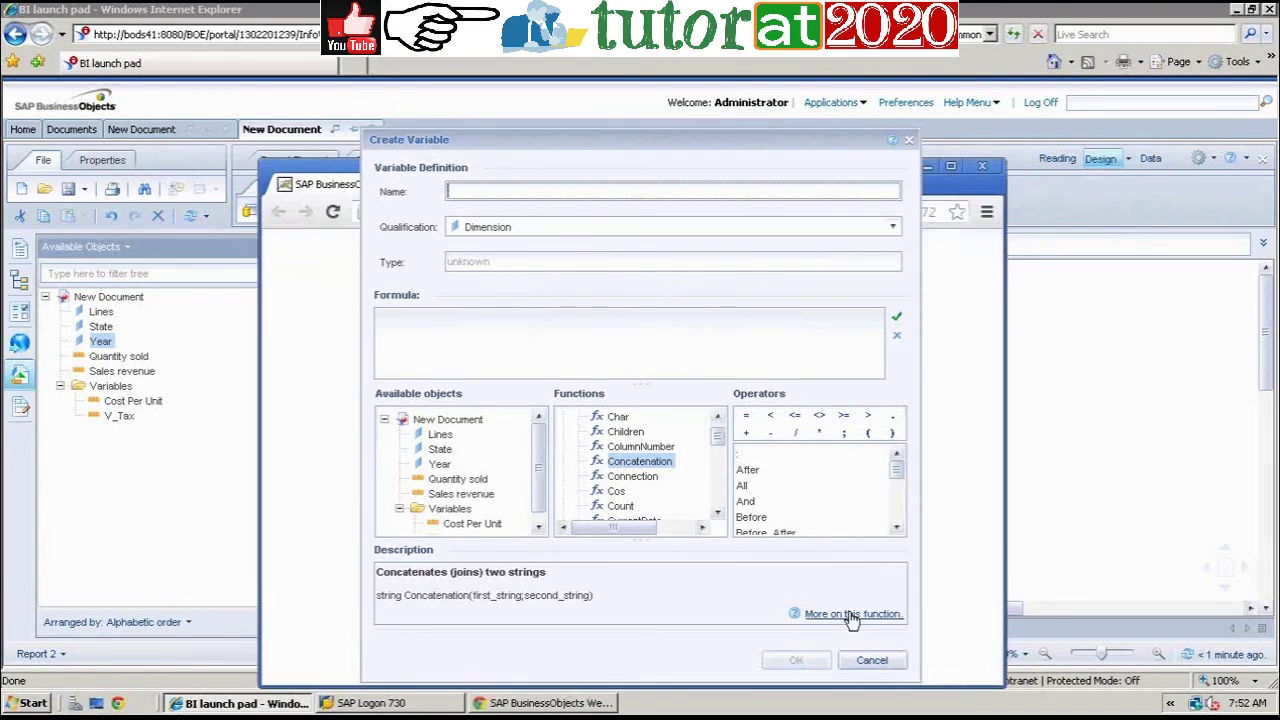
Step: Read both Concatenation help pages in full-screen Chrome, then return to the BI launch pad
click(950, 167)
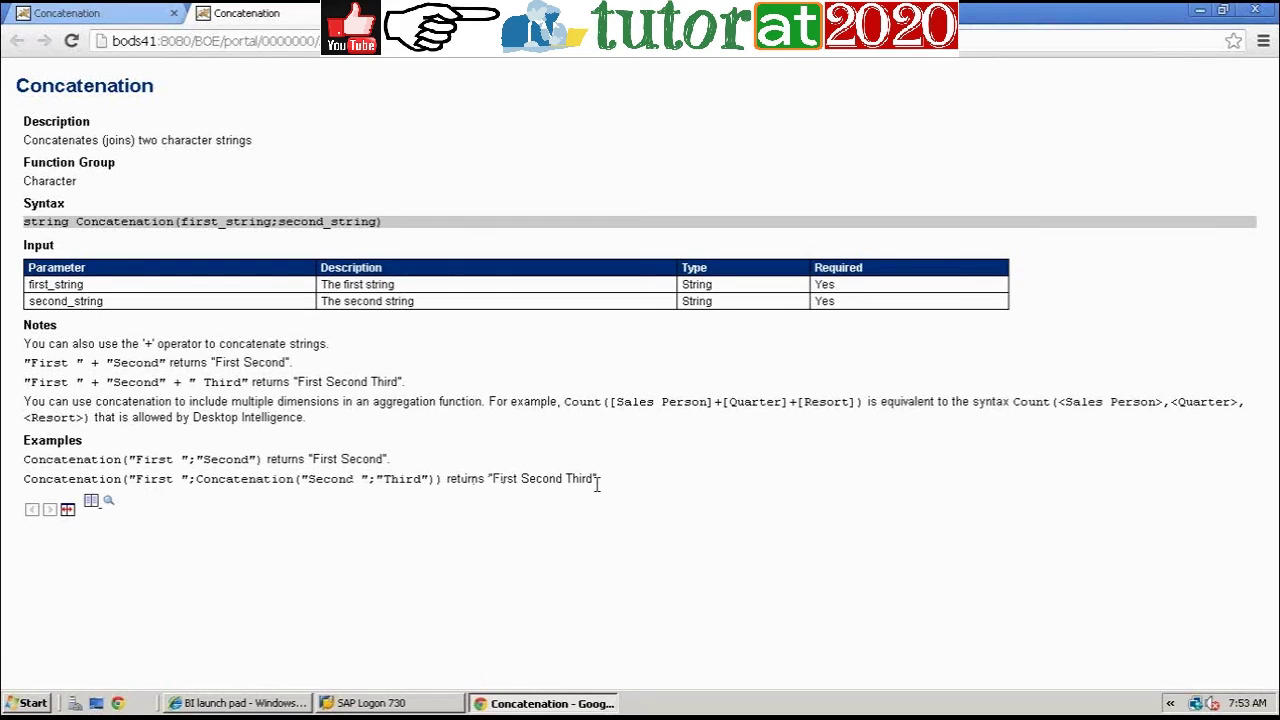
click(75, 10)
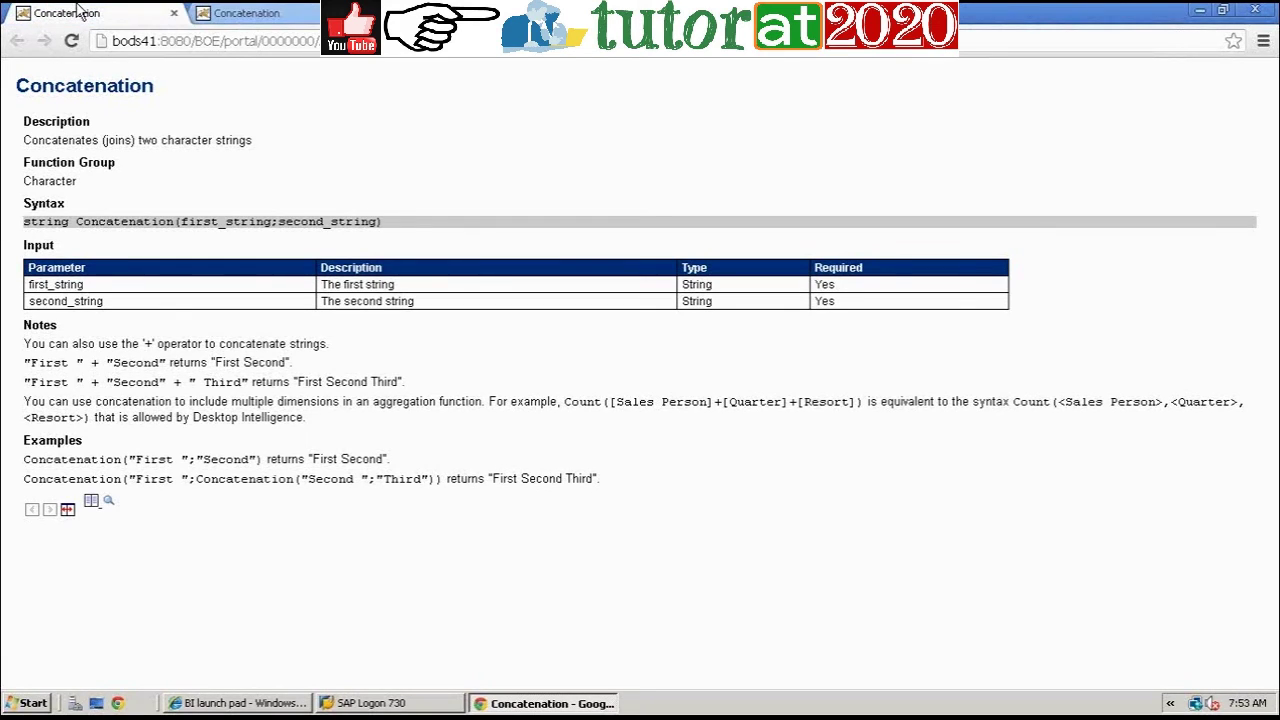
click(258, 14)
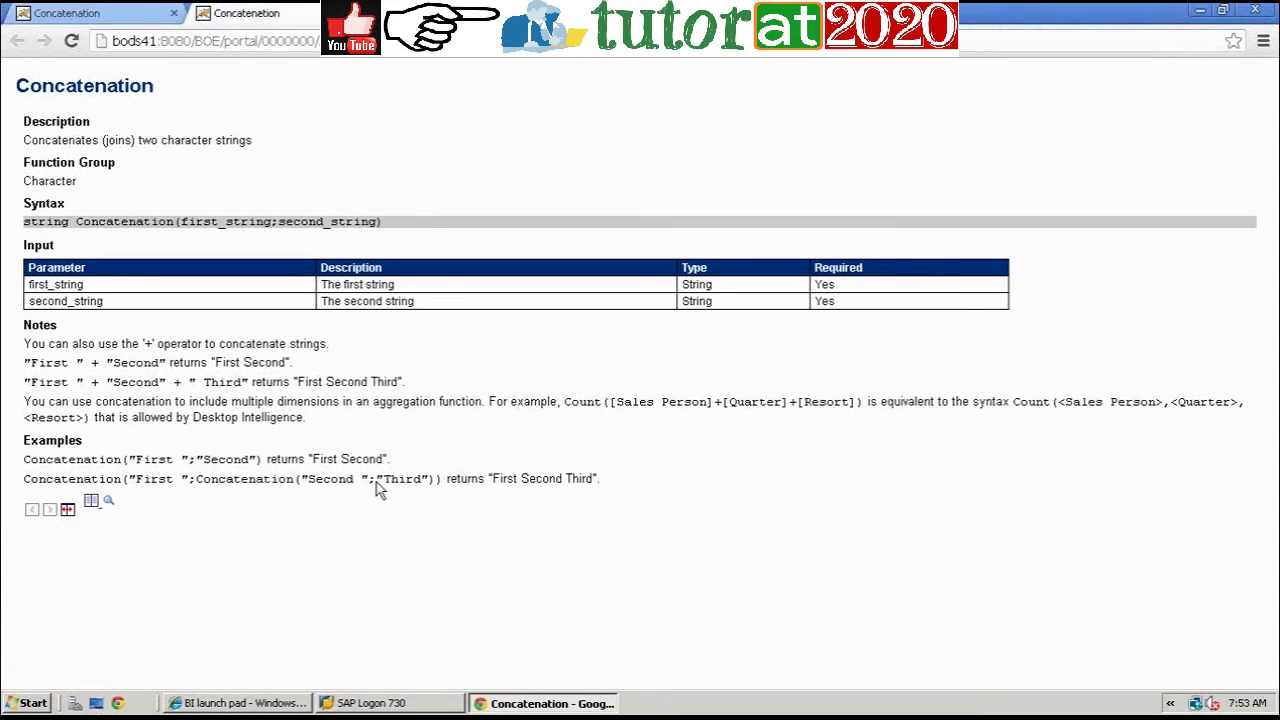
click(288, 704)
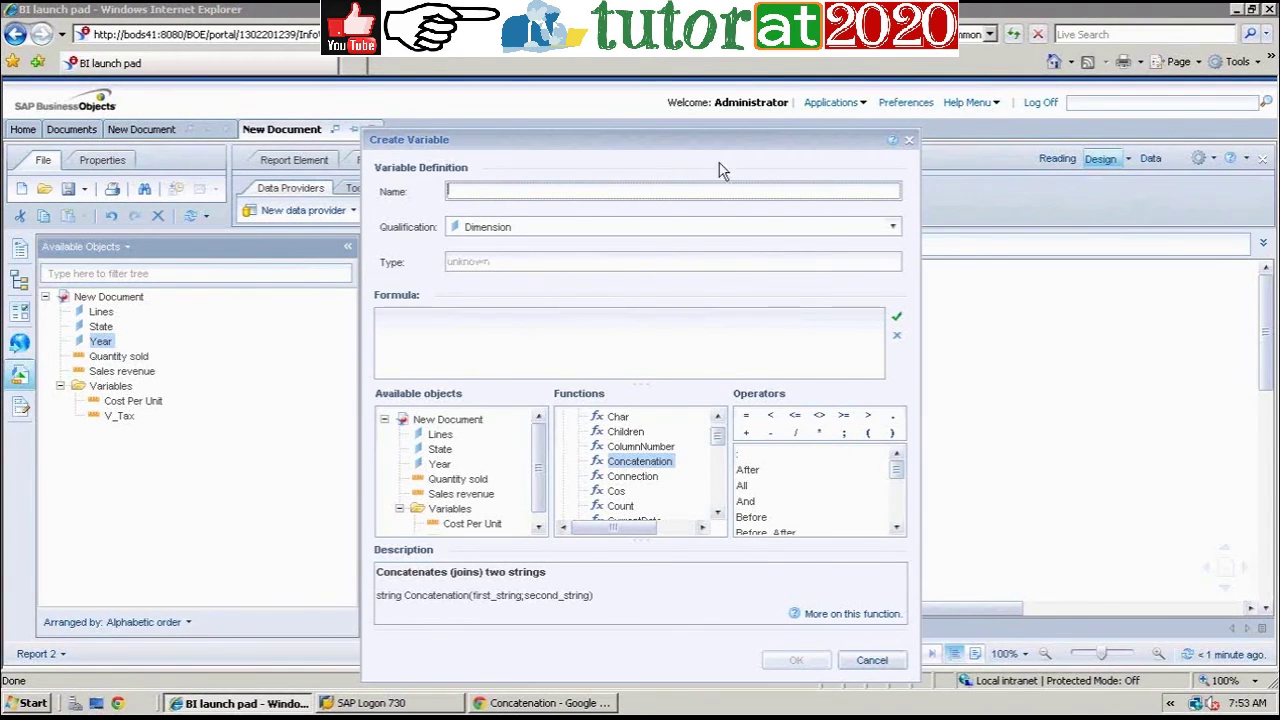
Step: Name the variable V_State and insert the If function into its formula
text(V_Sho)
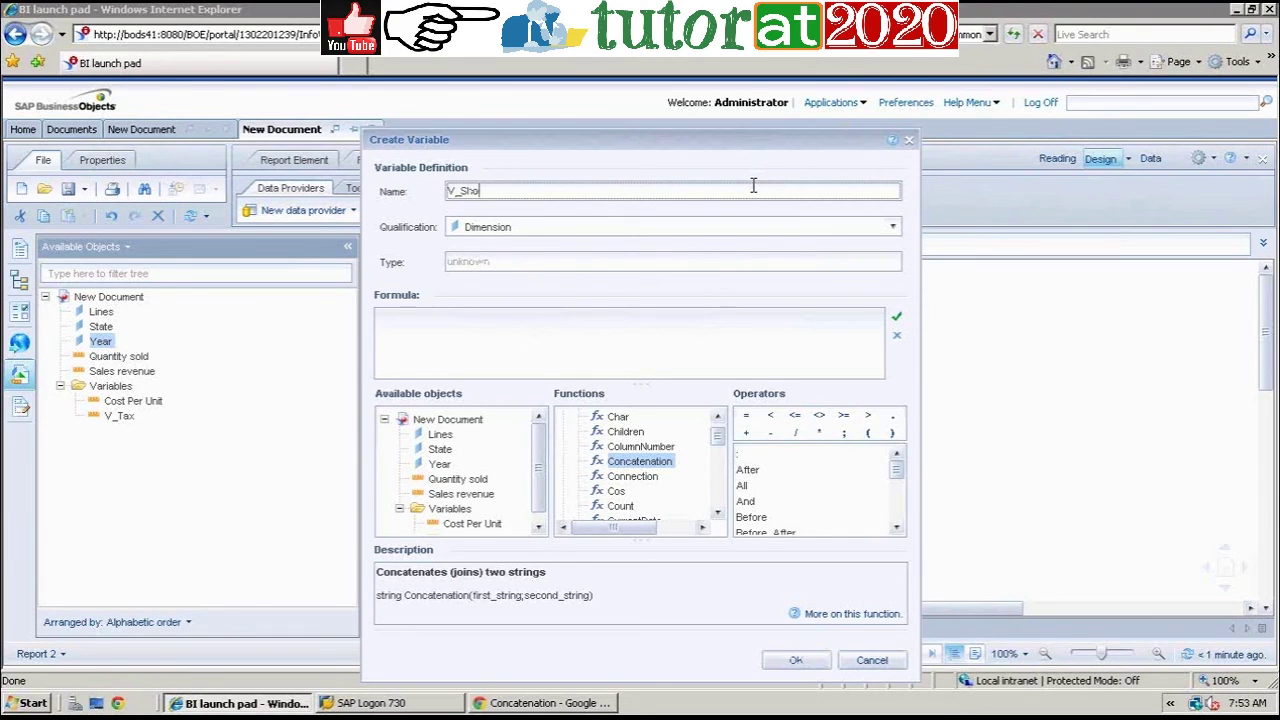
key(BackSpace)
key(BackSpace)
key(BackSpace)
text(State)
click(628, 434)
text(i)
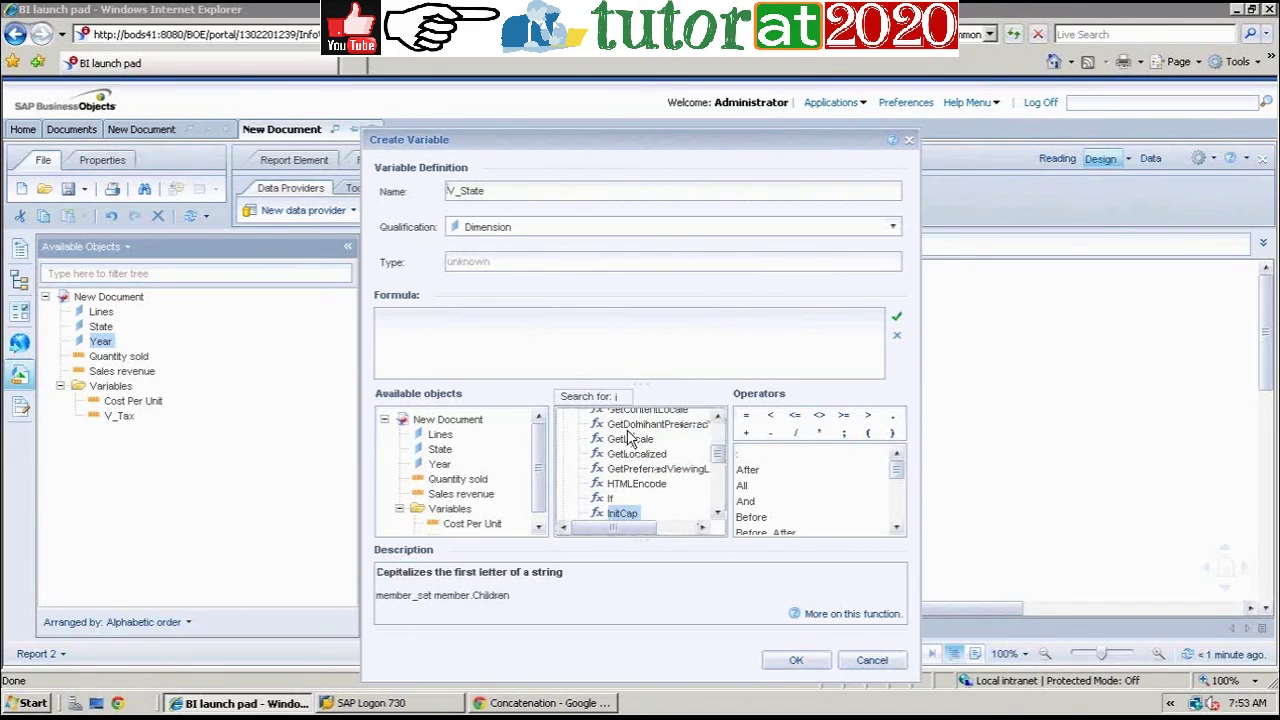
drag(611, 499, 608, 500)
double_click(609, 499)
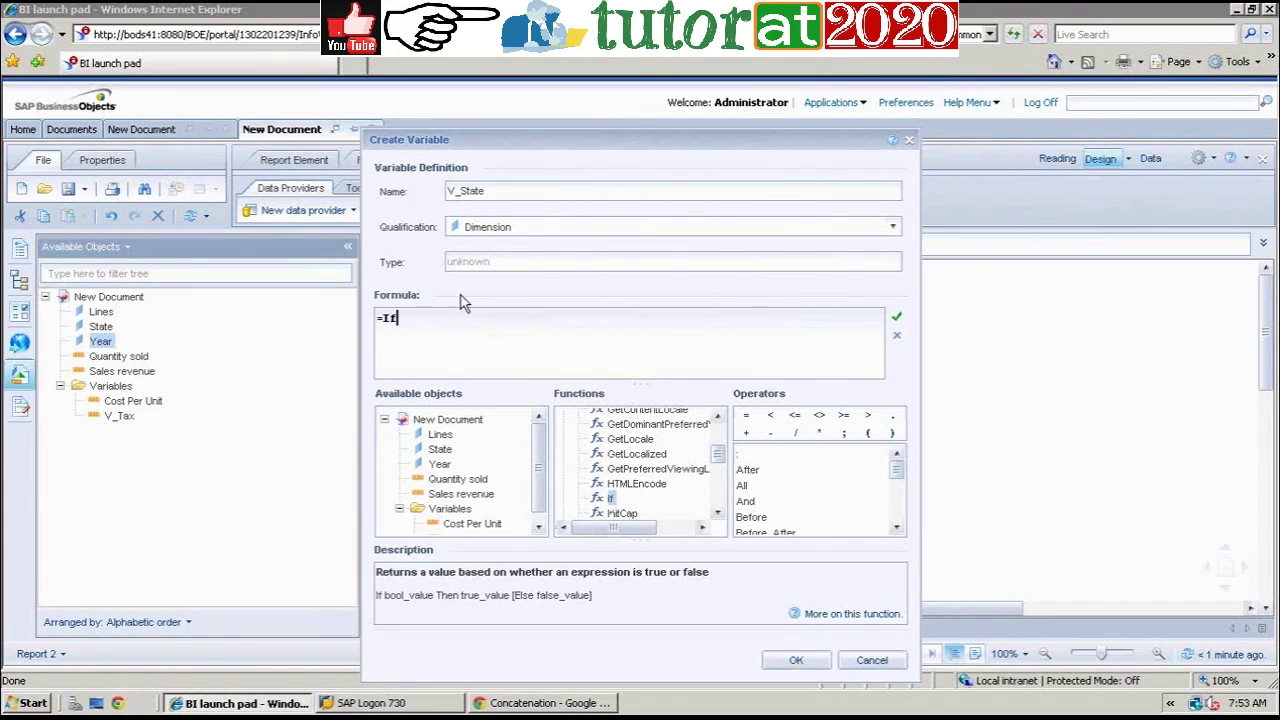
Step: Build the formula If([State]="California") Then "CA" else [State]
drag(440, 449, 428, 362)
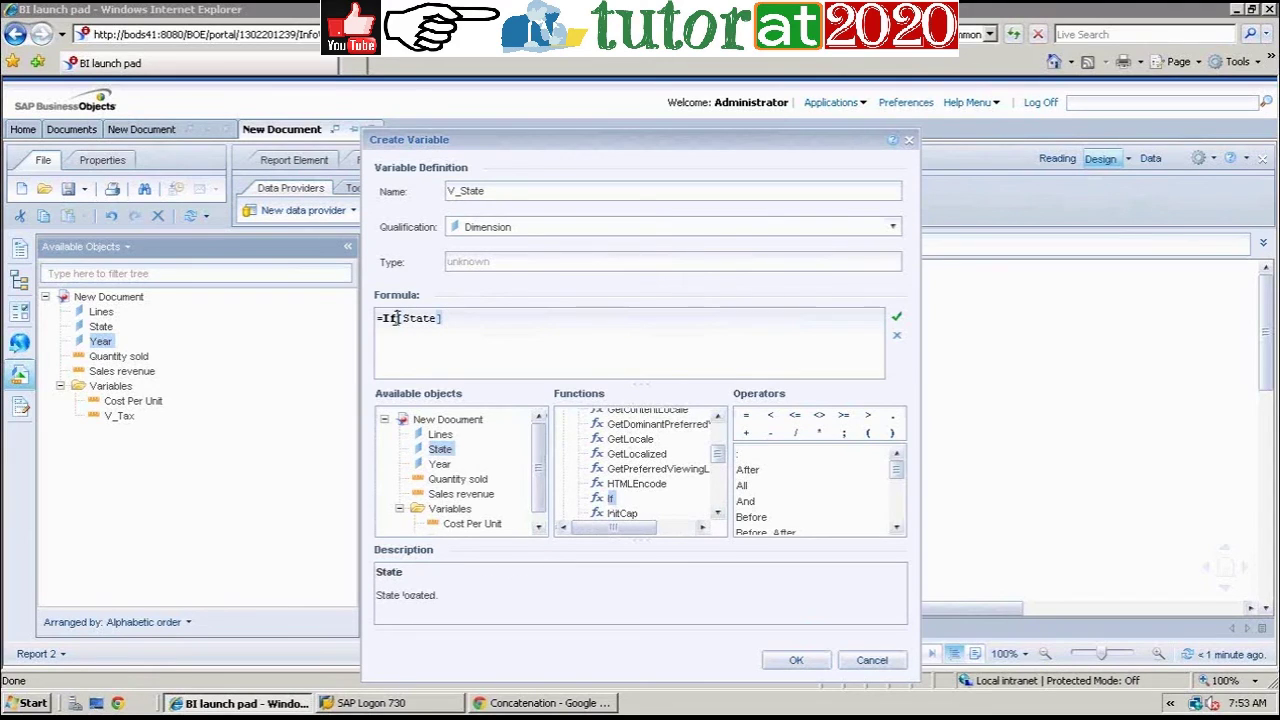
text(()
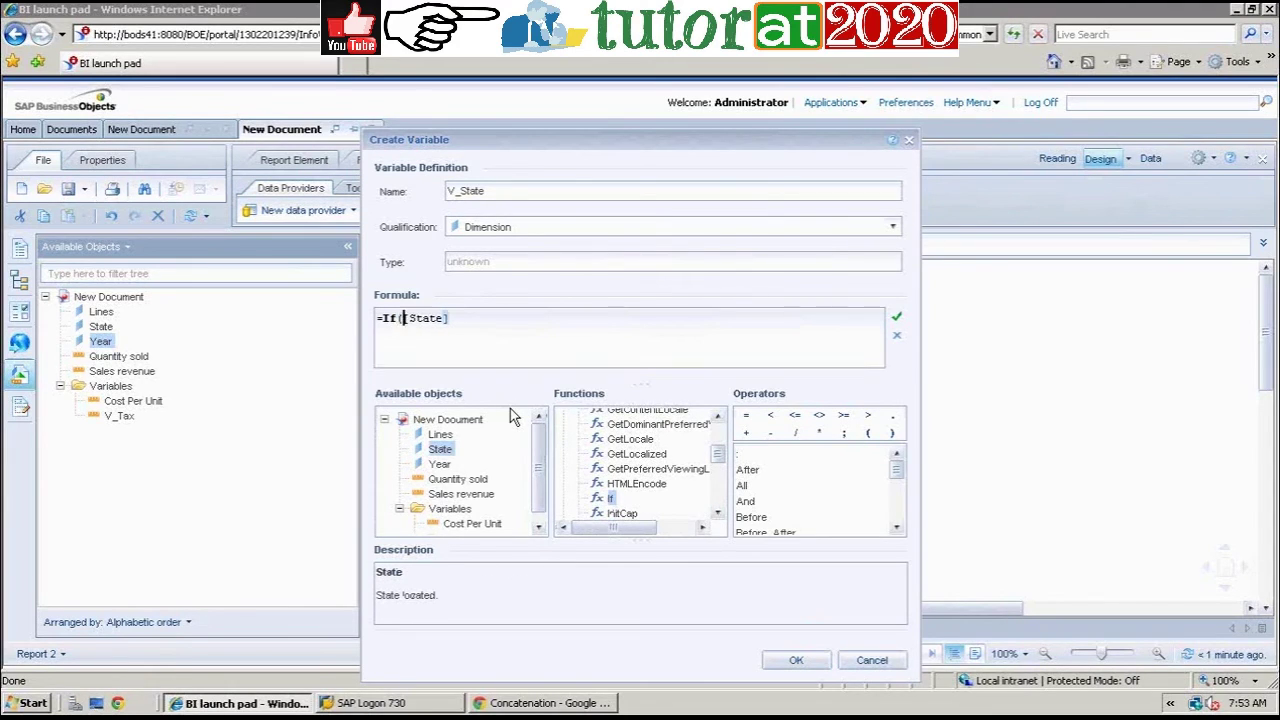
click(483, 317)
text(="California") Then )
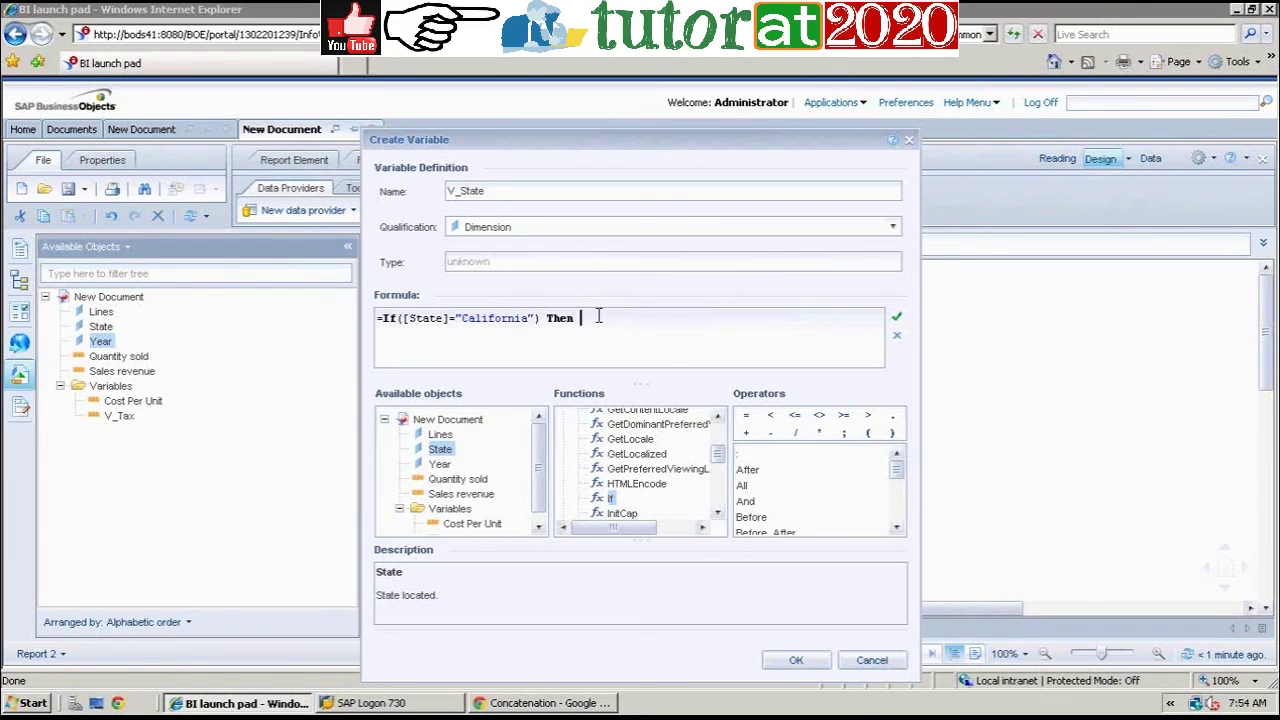
text(CA)
key(Left)
text(")
key(End)
text(" else)
double_click(441, 450)
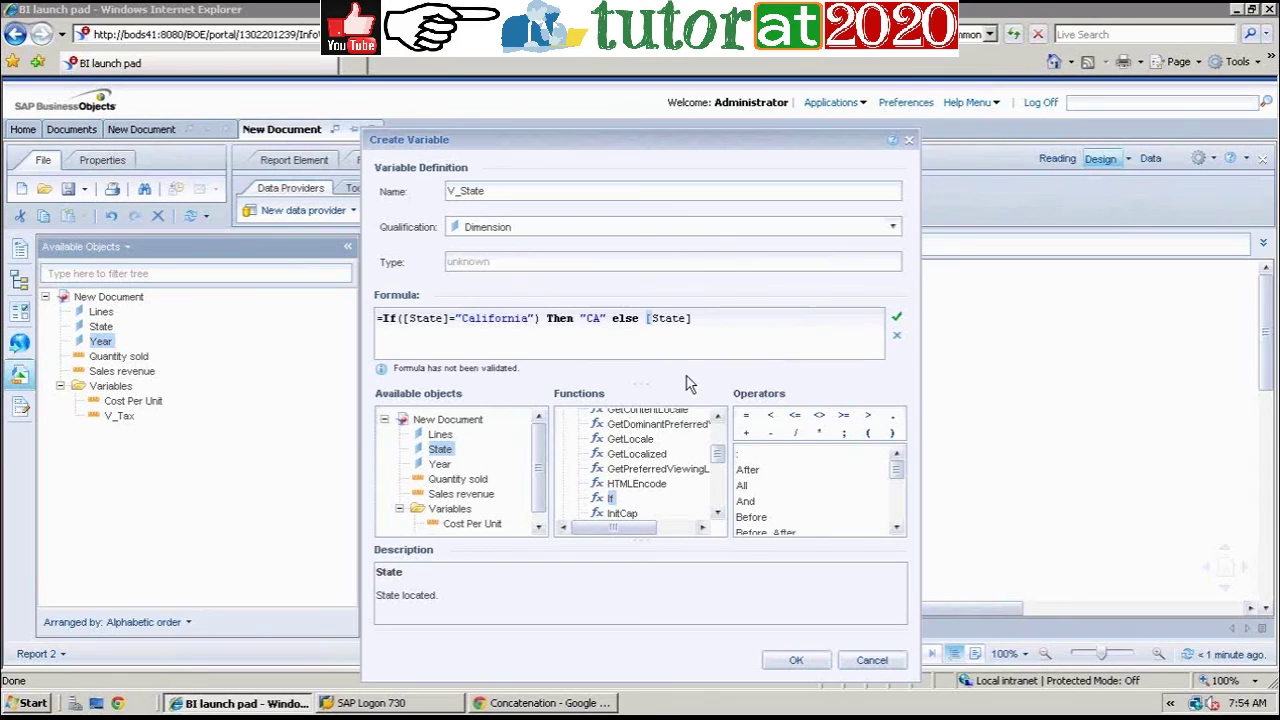
Step: Validate and save V_State, then drop it into the table beside State
click(897, 320)
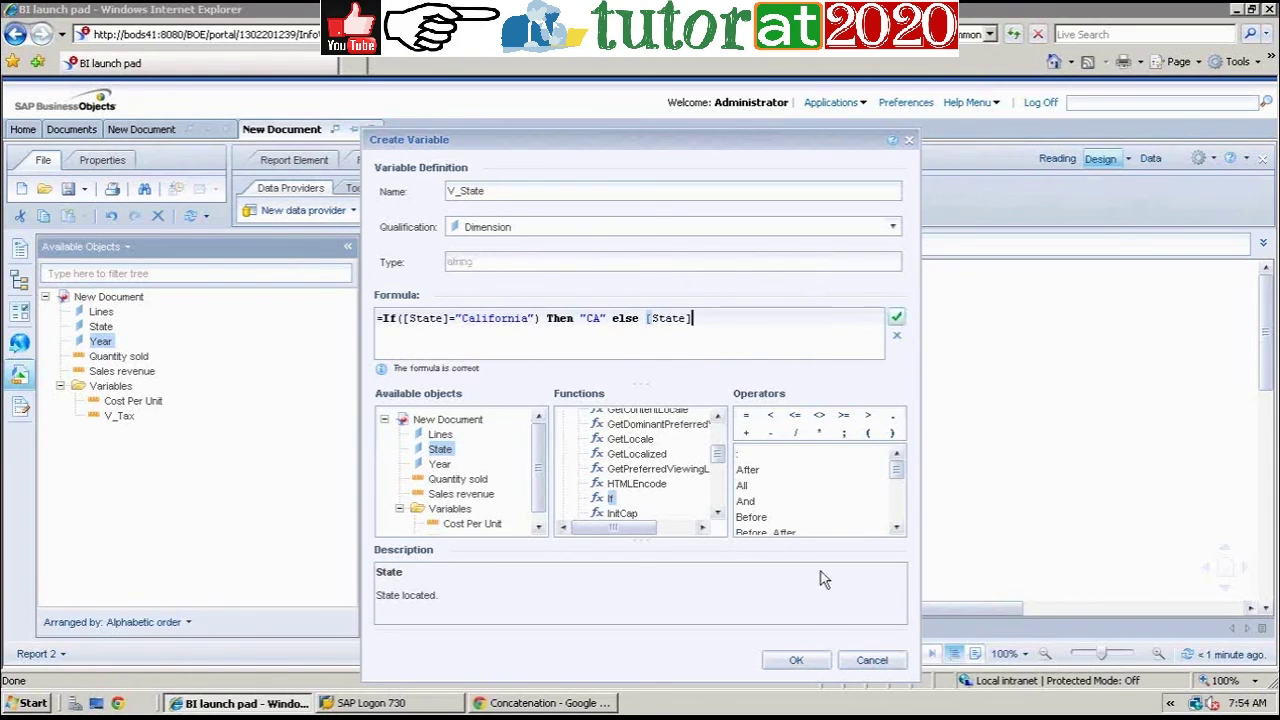
click(812, 664)
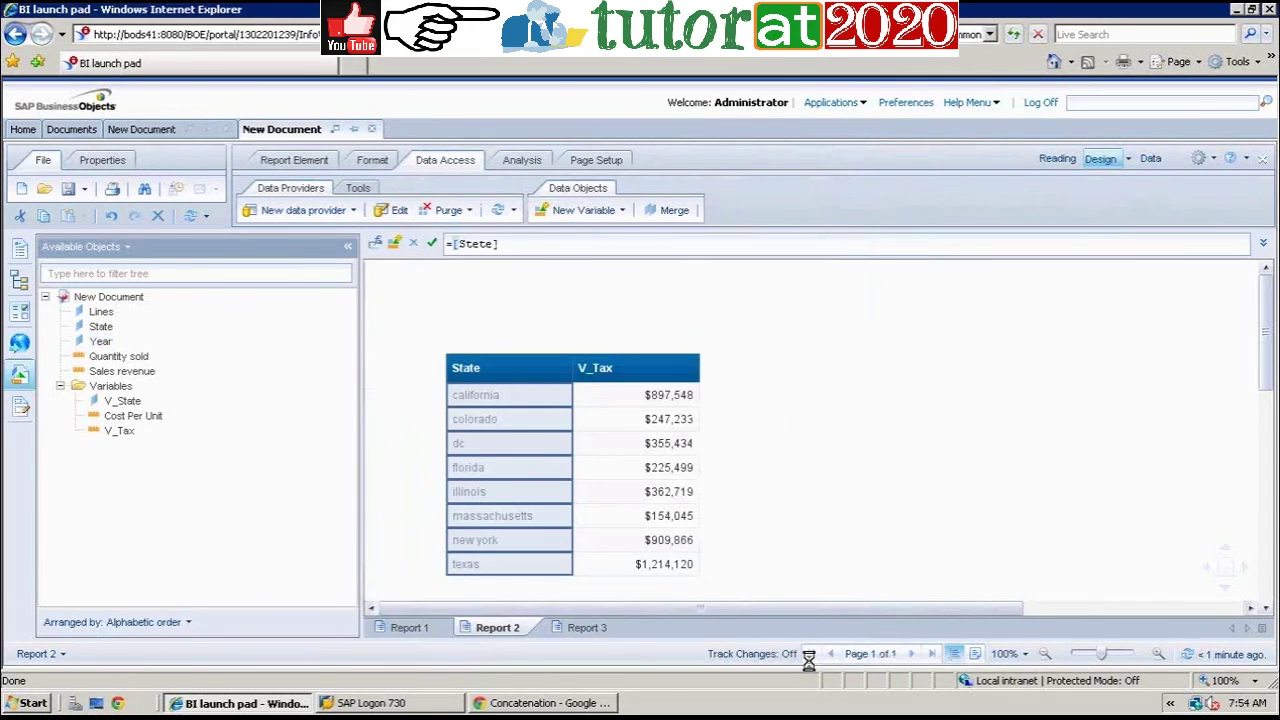
click(890, 492)
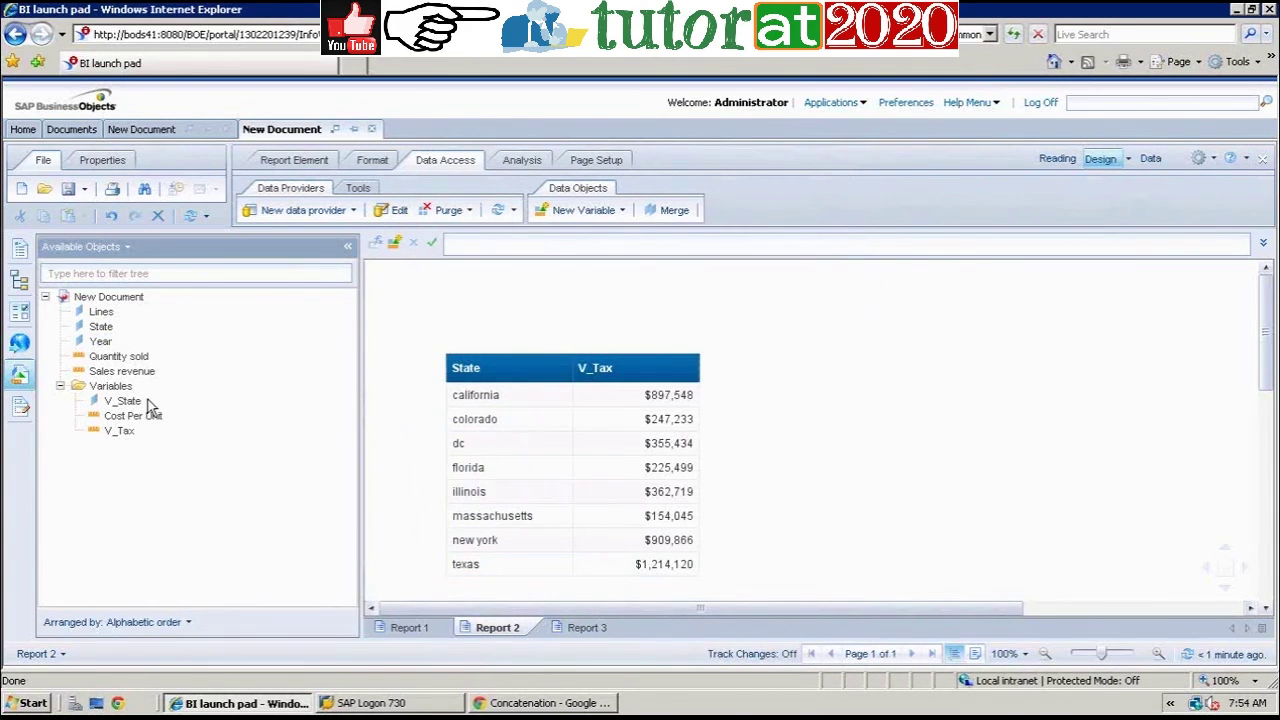
mouse_move(131, 405)
mouse_down()
mouse_move(294, 423)
mouse_move(572, 386)
mouse_move(568, 370)
mouse_up()
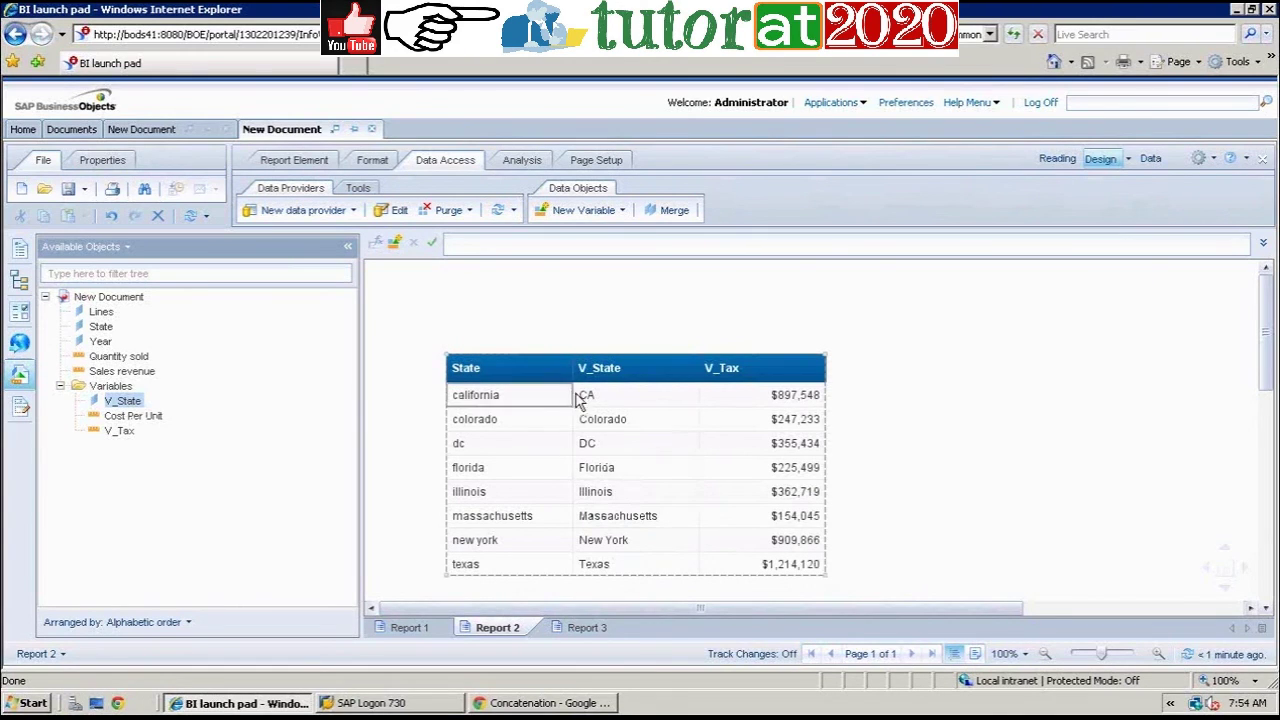
Step: Check the V_State column showing CA, then bring up the V_State variable's context menu
click(603, 399)
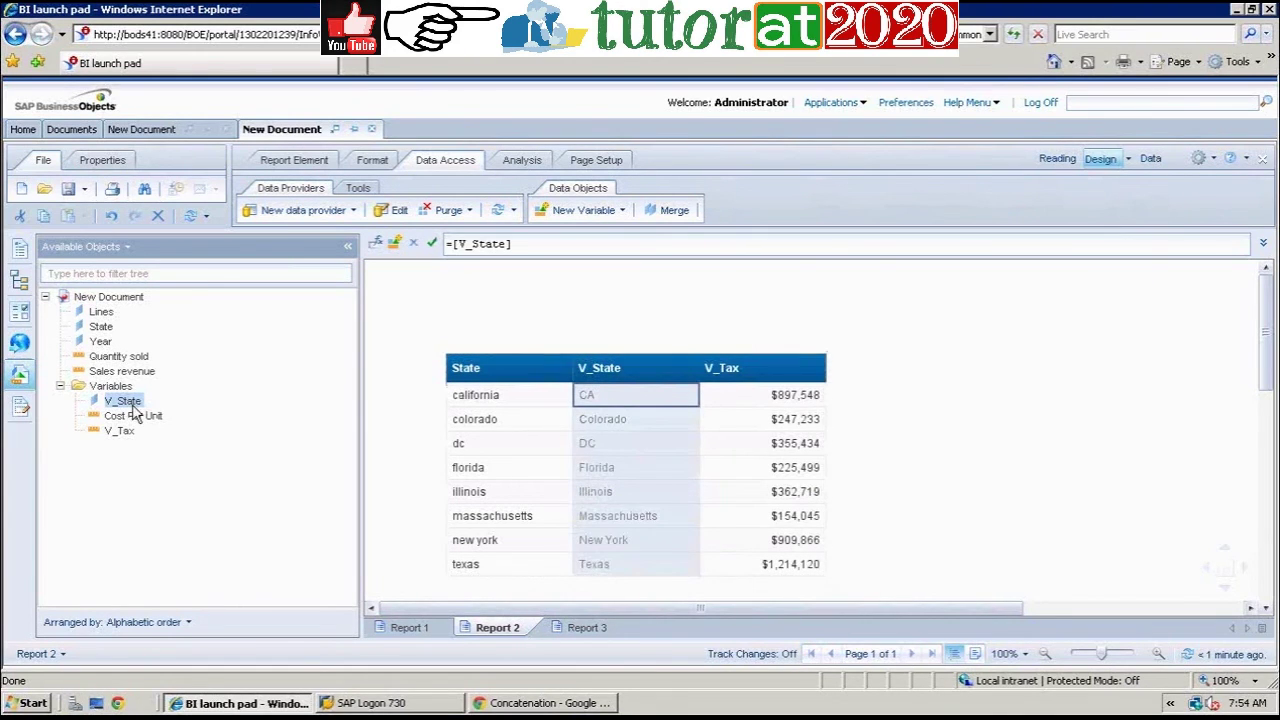
mouse_move(129, 410)
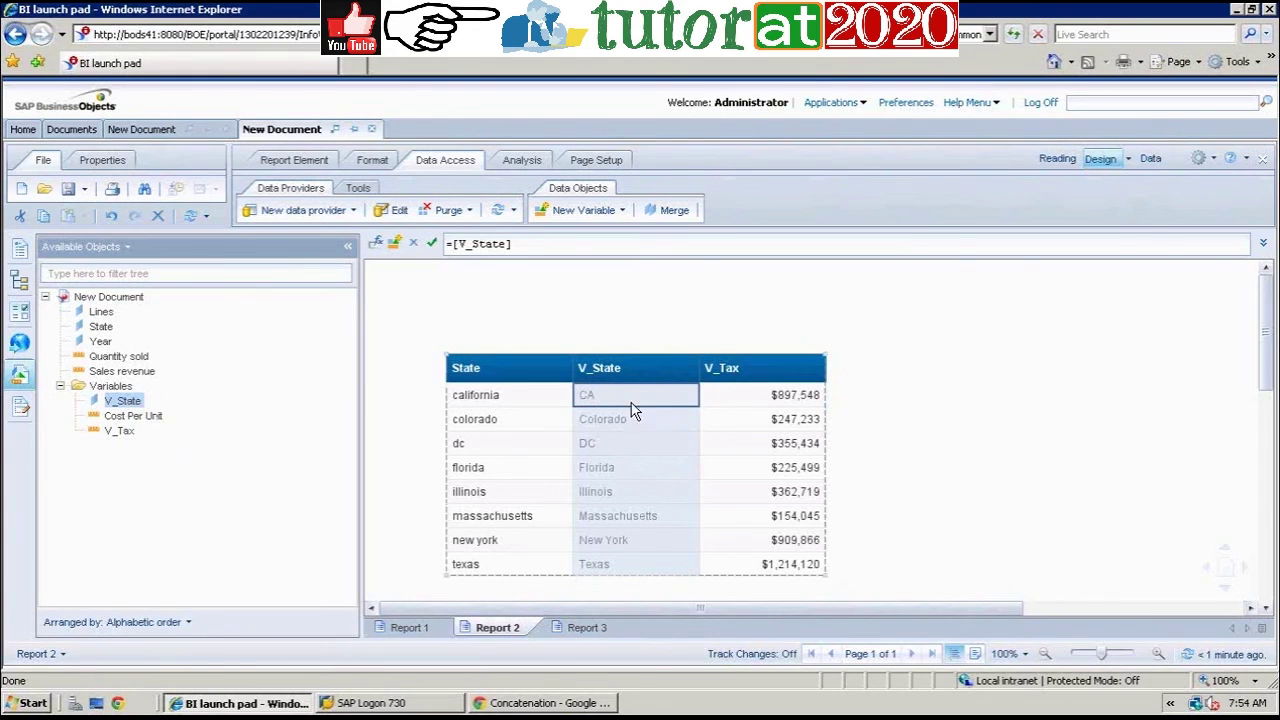
right_click(139, 404)
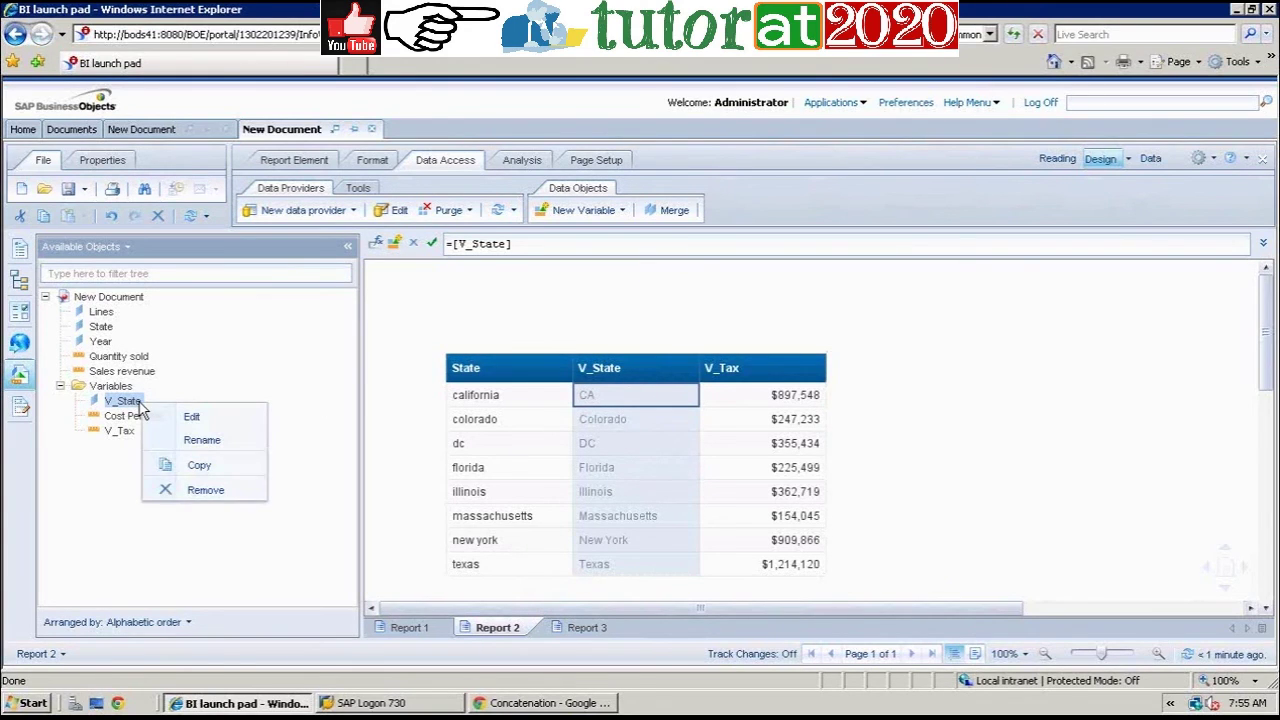
Step: Edit V_State, moving the editor aside, and start an ElseIf on [State] after the CA result
click(200, 416)
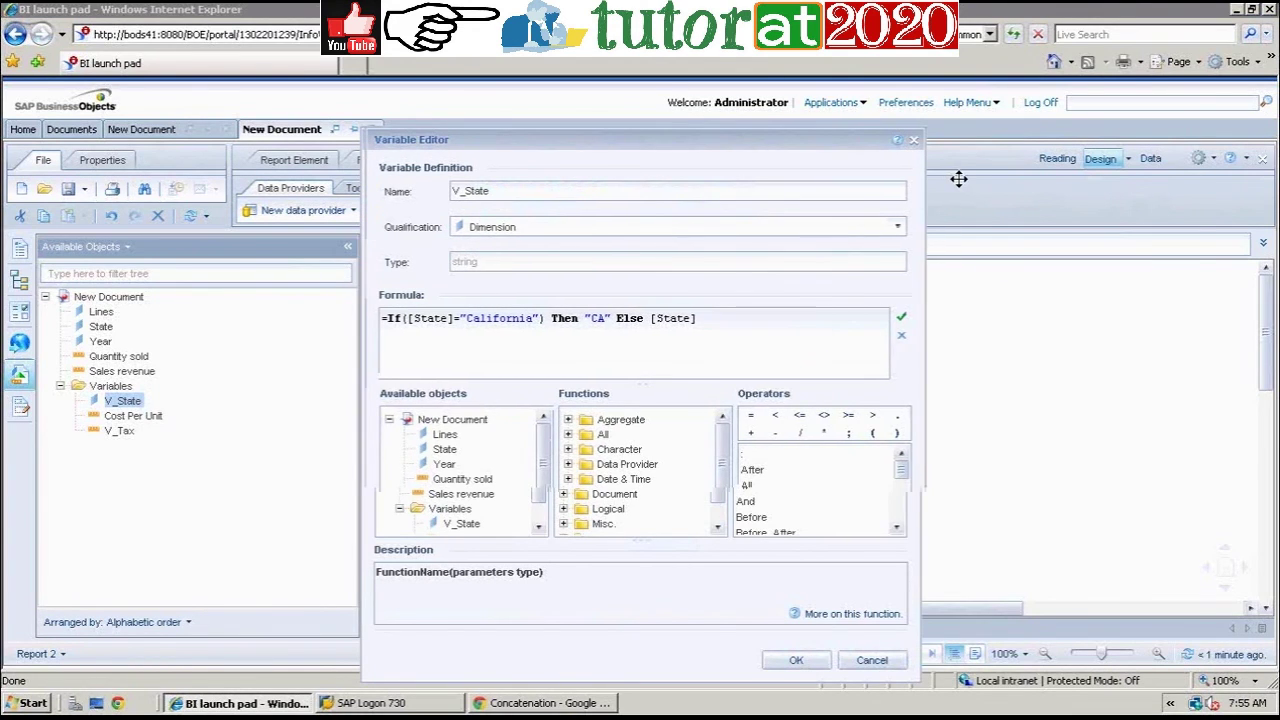
drag(958, 178, 835, 142)
drag(971, 150, 1108, 158)
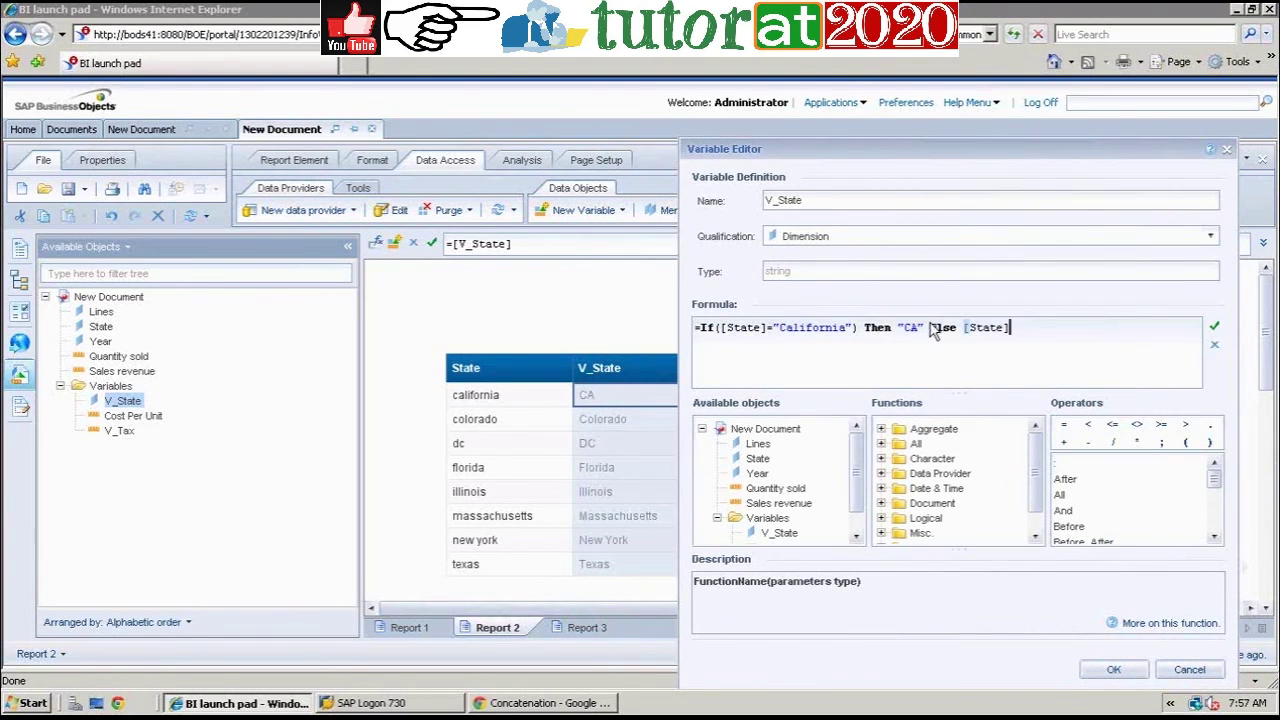
click(931, 327)
text(+)
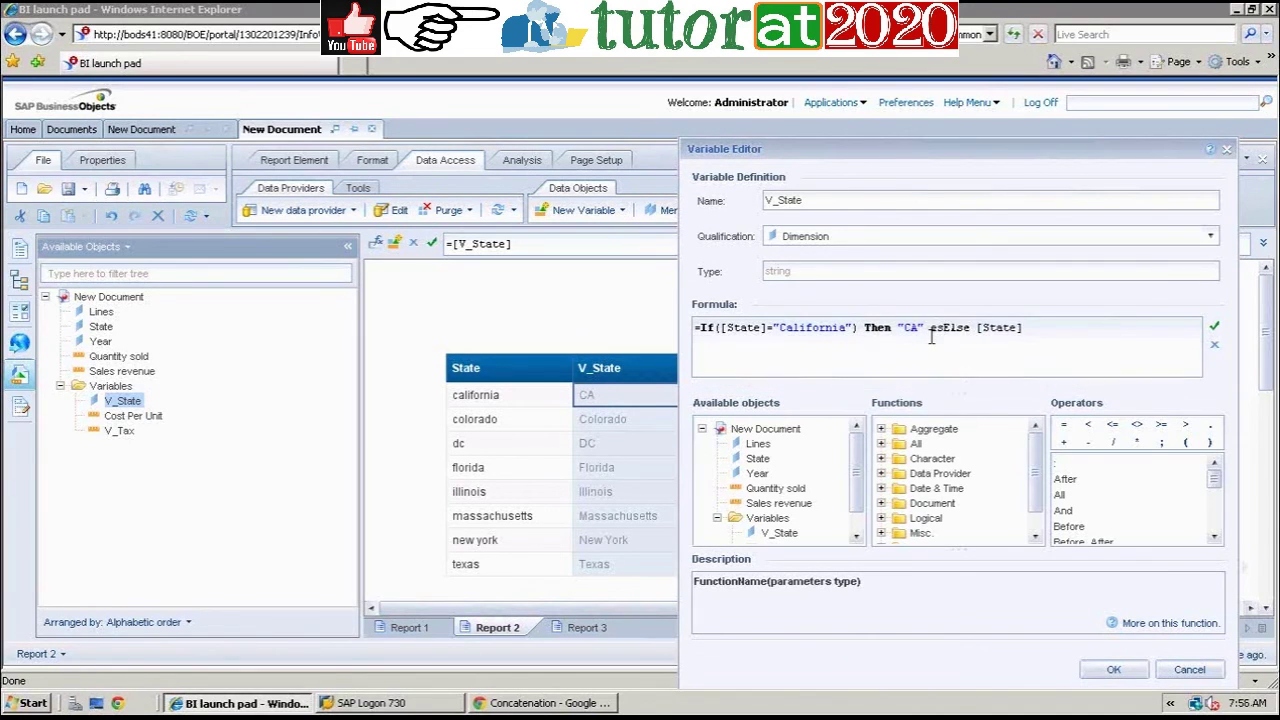
text( seif())
click(763, 460)
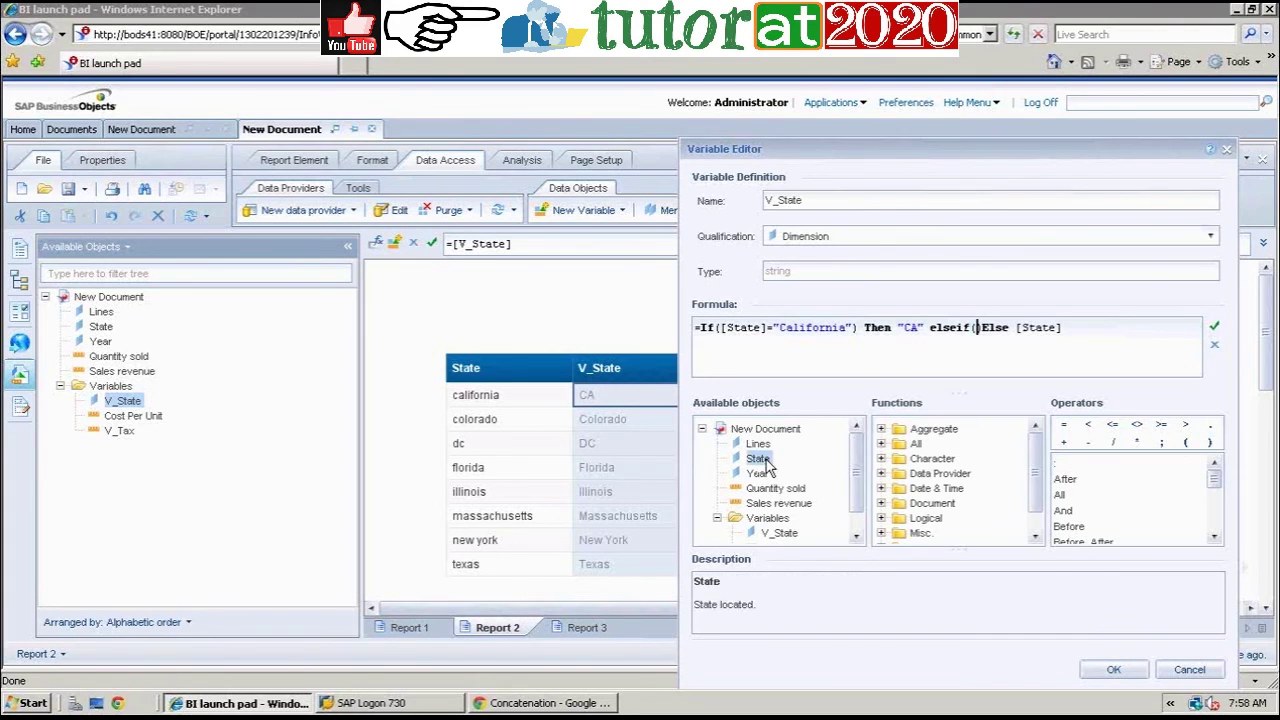
double_click(762, 460)
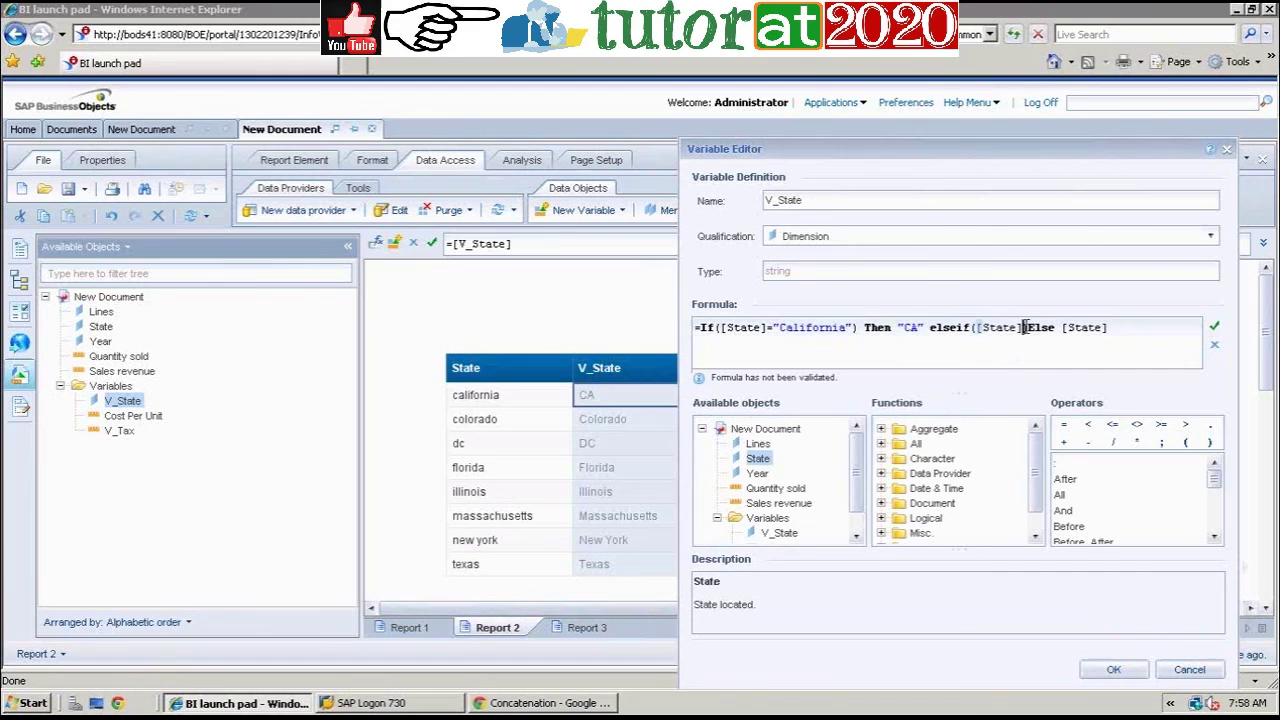
Step: Complete the ElseIf condition comparing State to the quoted Colorado name, followed by Then
text(=C)
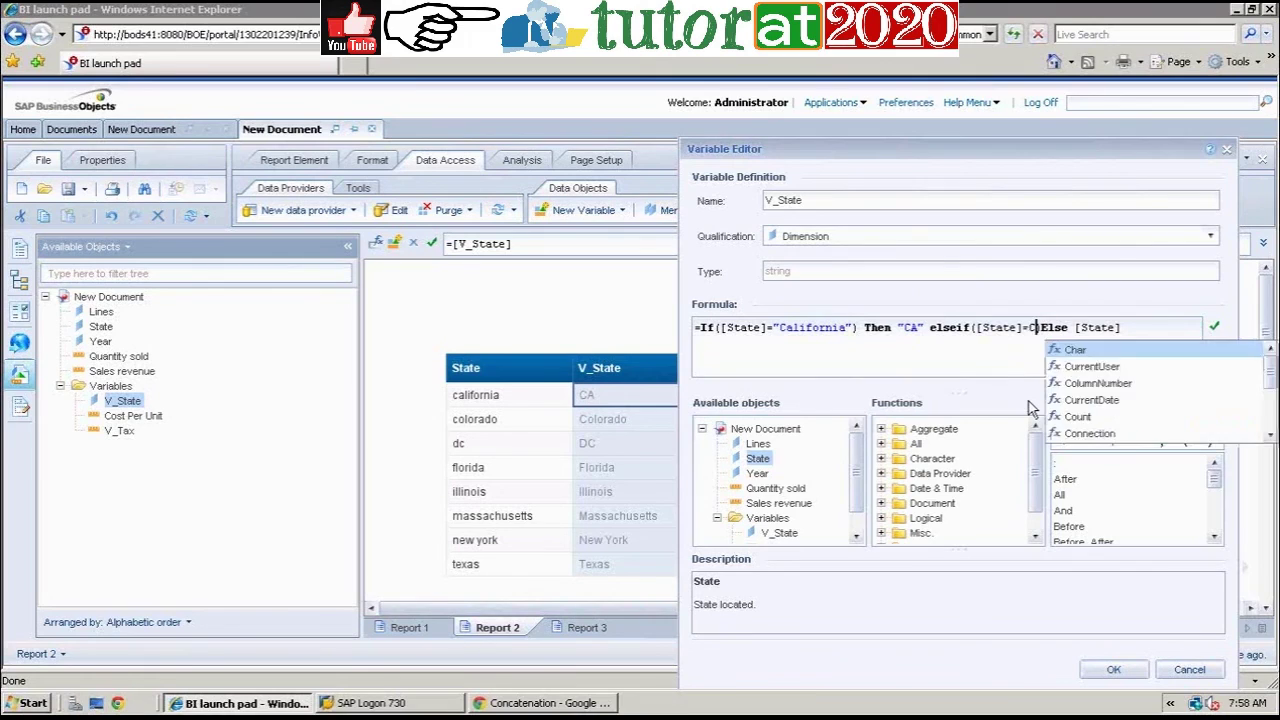
key(BackSpace)
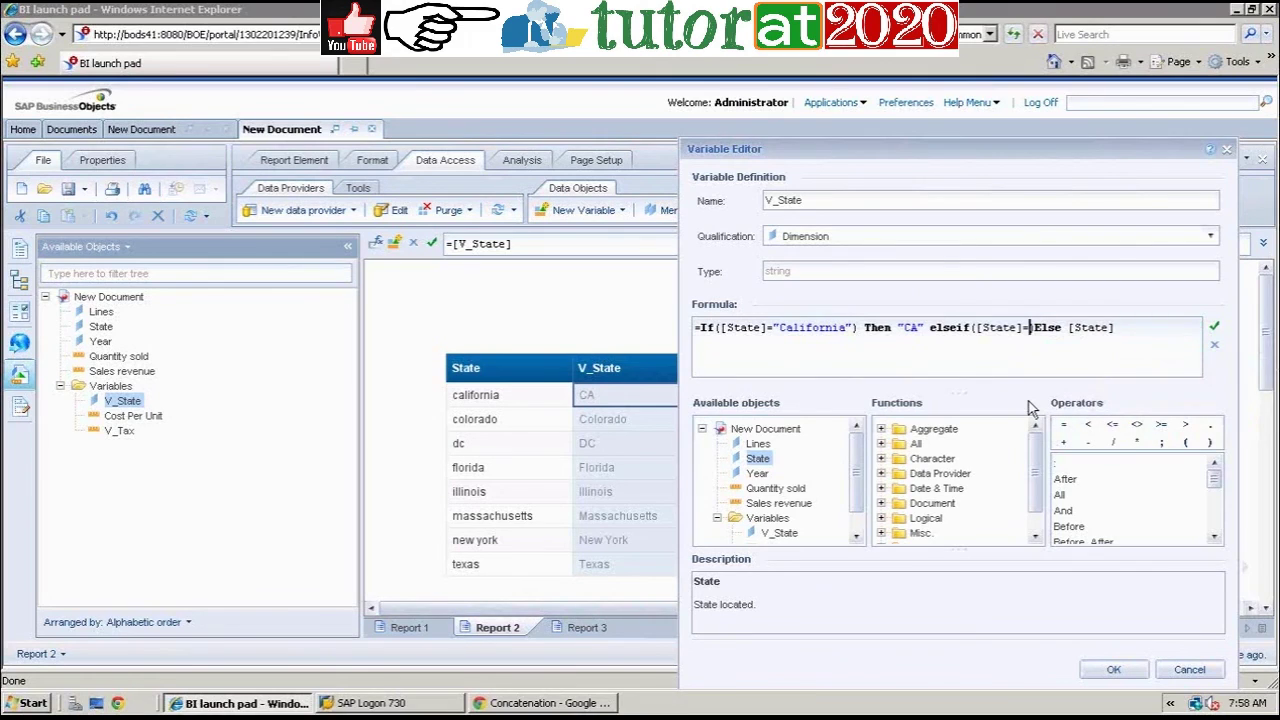
text("")
key(Left)
text(Colar)
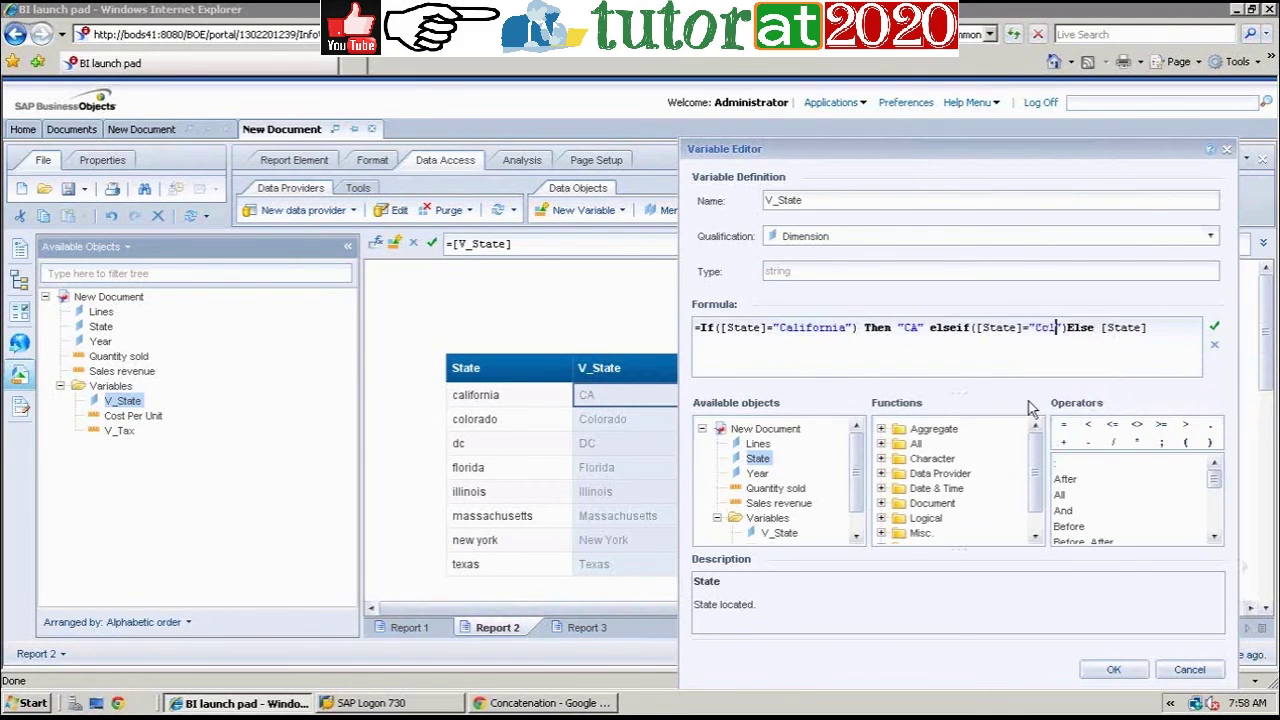
text(ed)
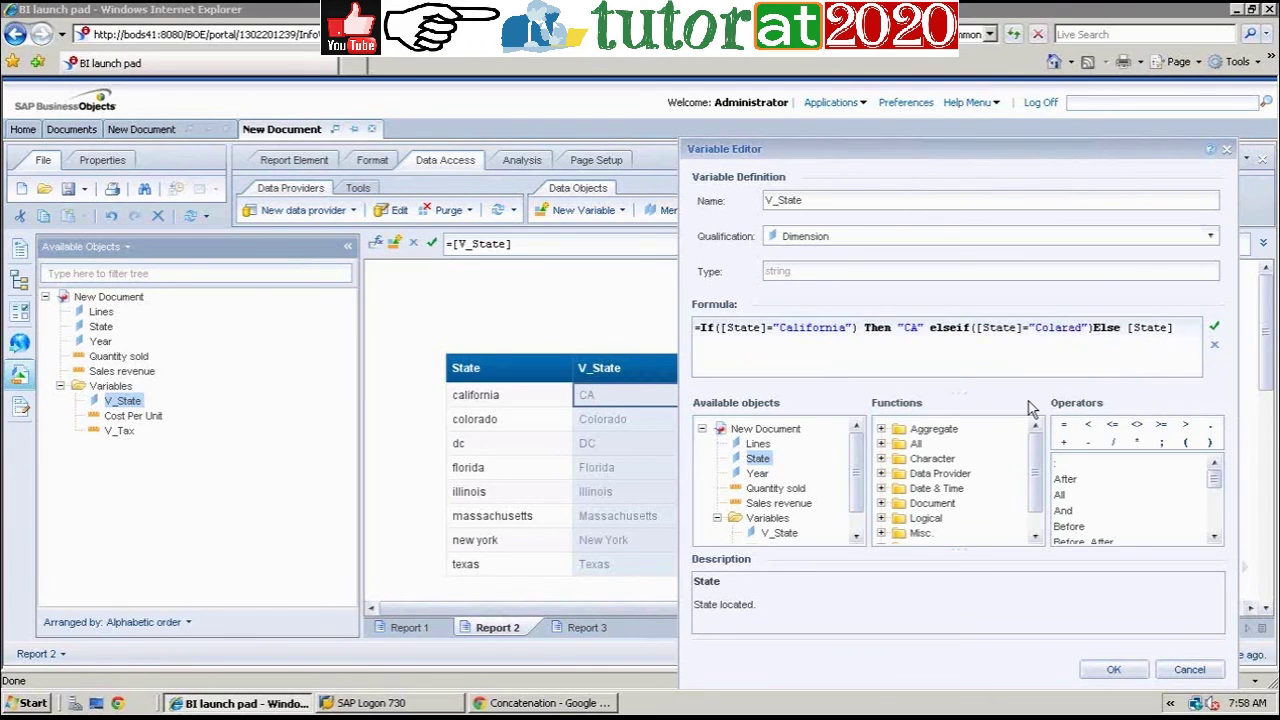
text(o)
click(1106, 333)
text(Then)
Step: Add the "CO" result before Else, validate, save and confirm modifying V_State
drag(834, 165, 537, 110)
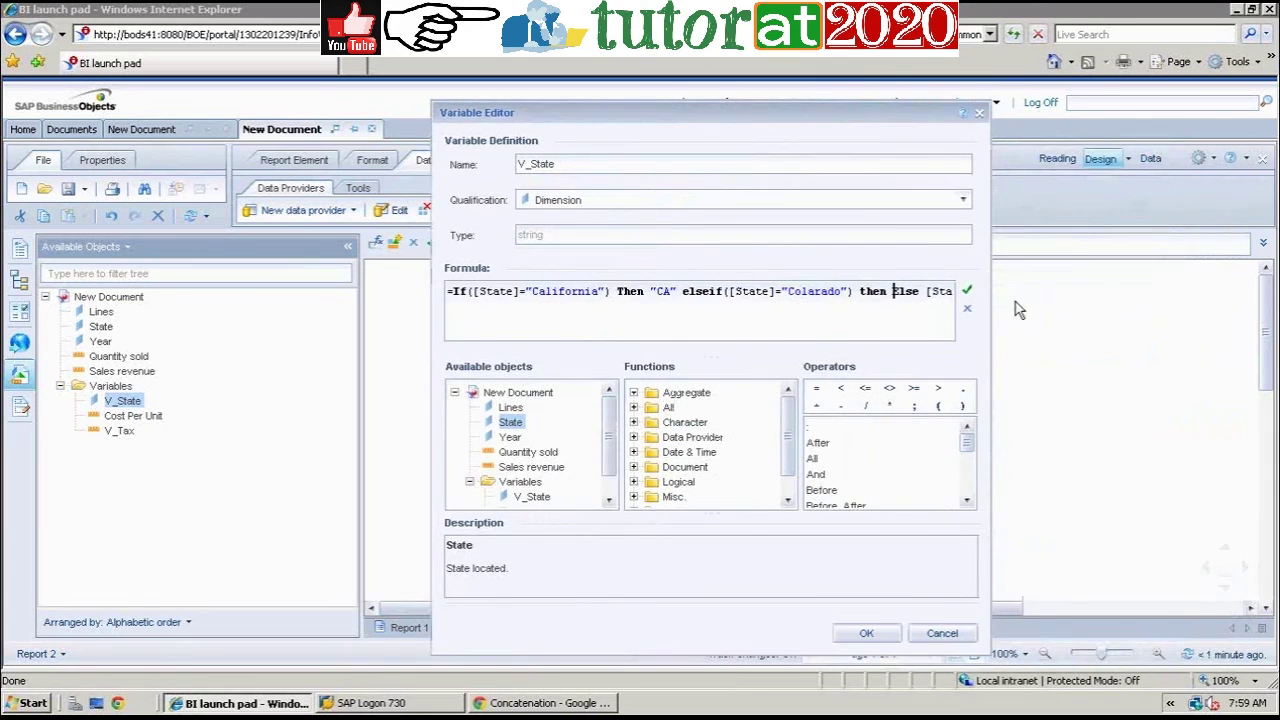
click(892, 290)
text("C)
text(CO)
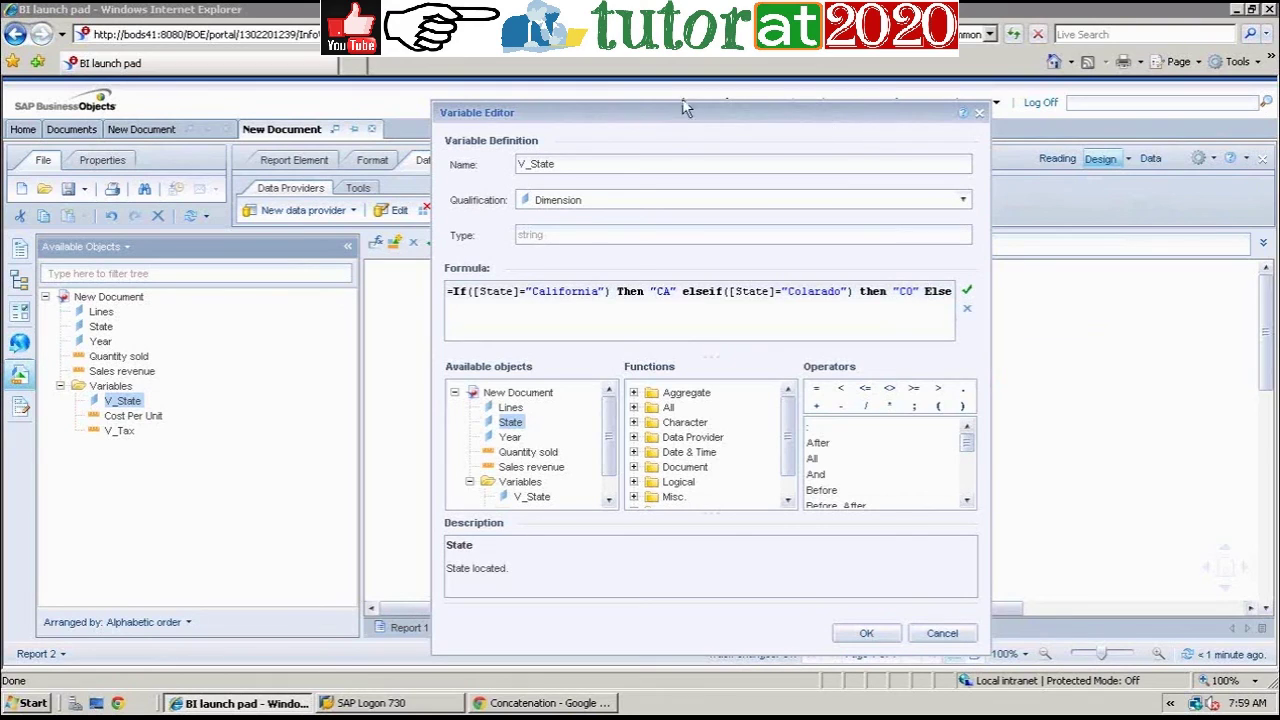
click(967, 292)
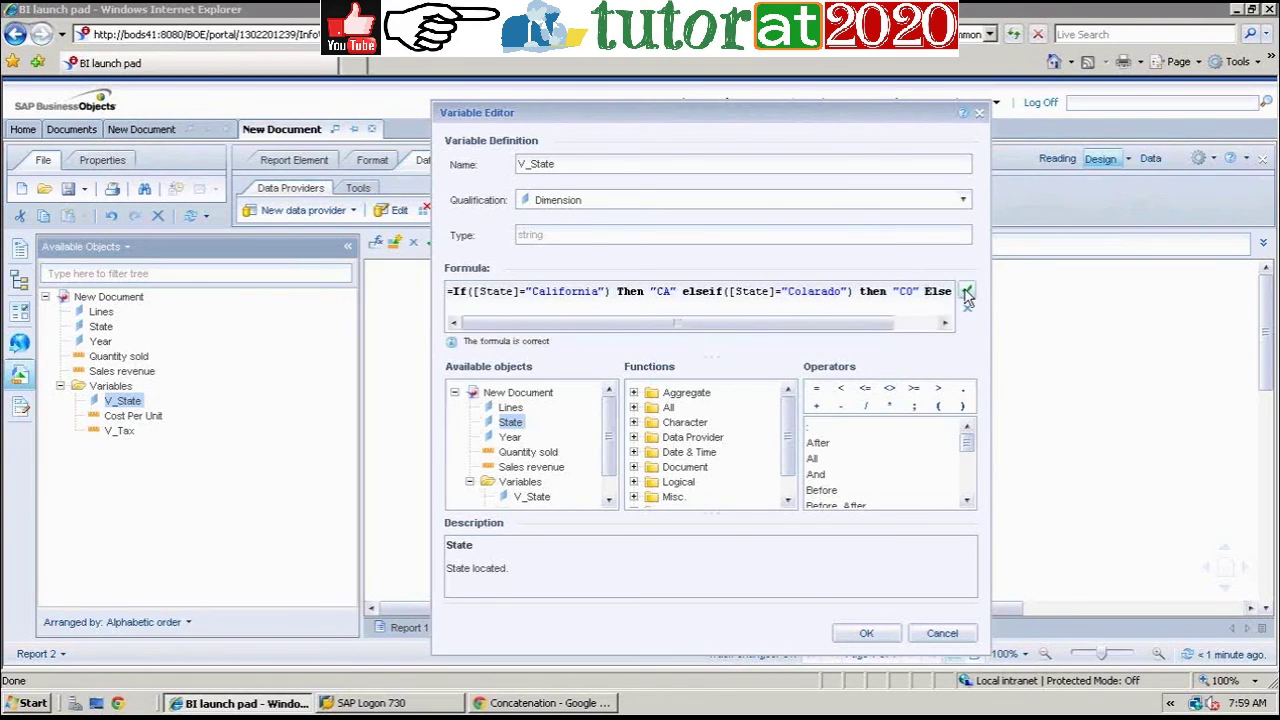
click(864, 634)
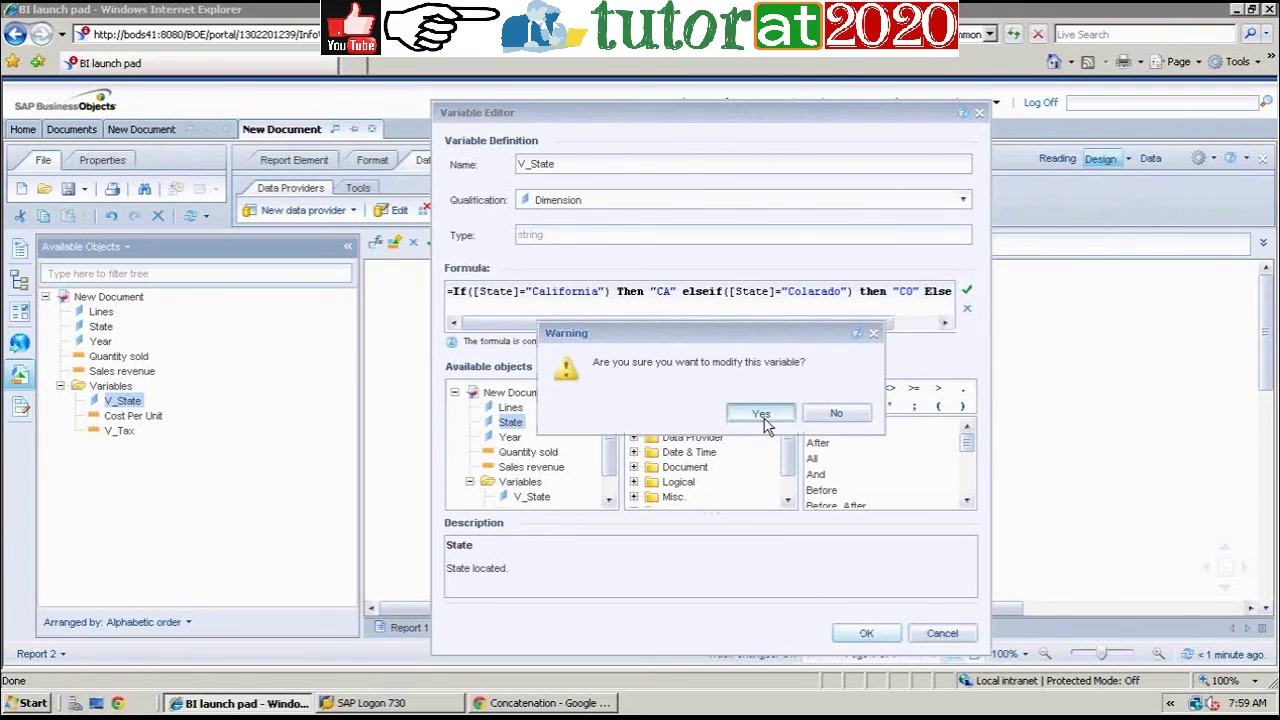
click(764, 419)
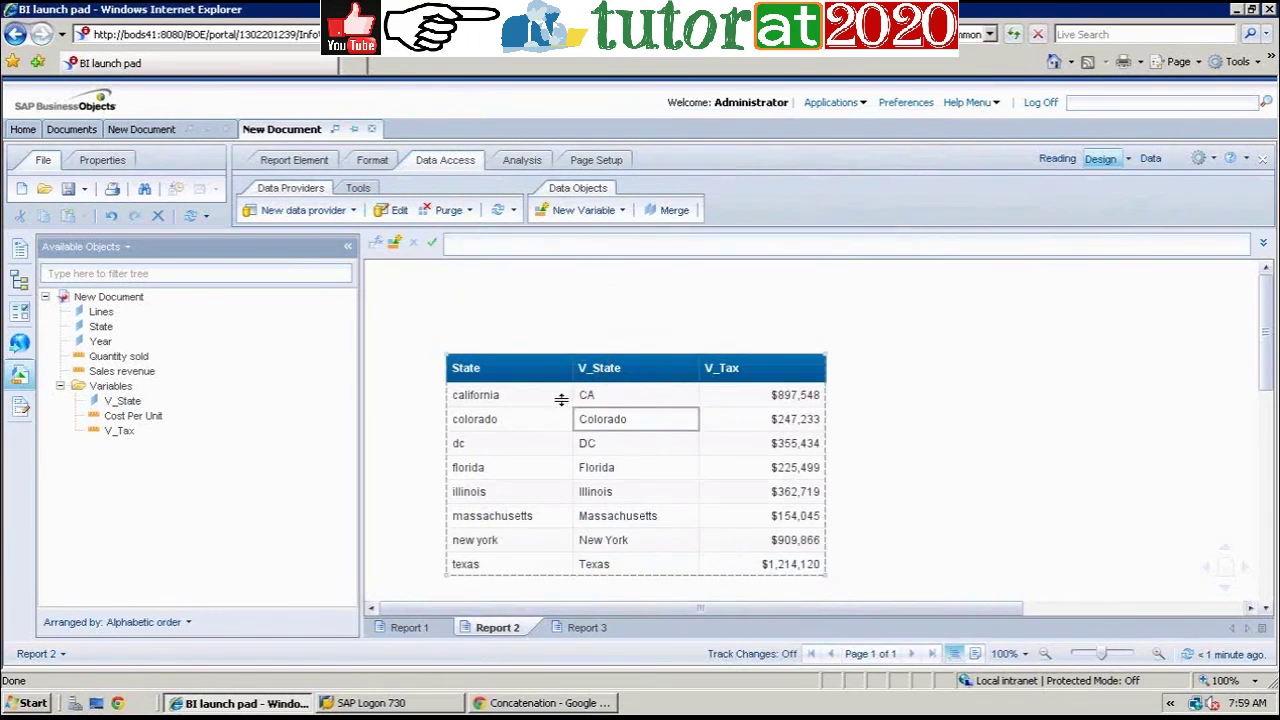
Step: Fix the Colorado spelling in V_State's formula, validate, save and confirm so colorado shows CO
click(638, 426)
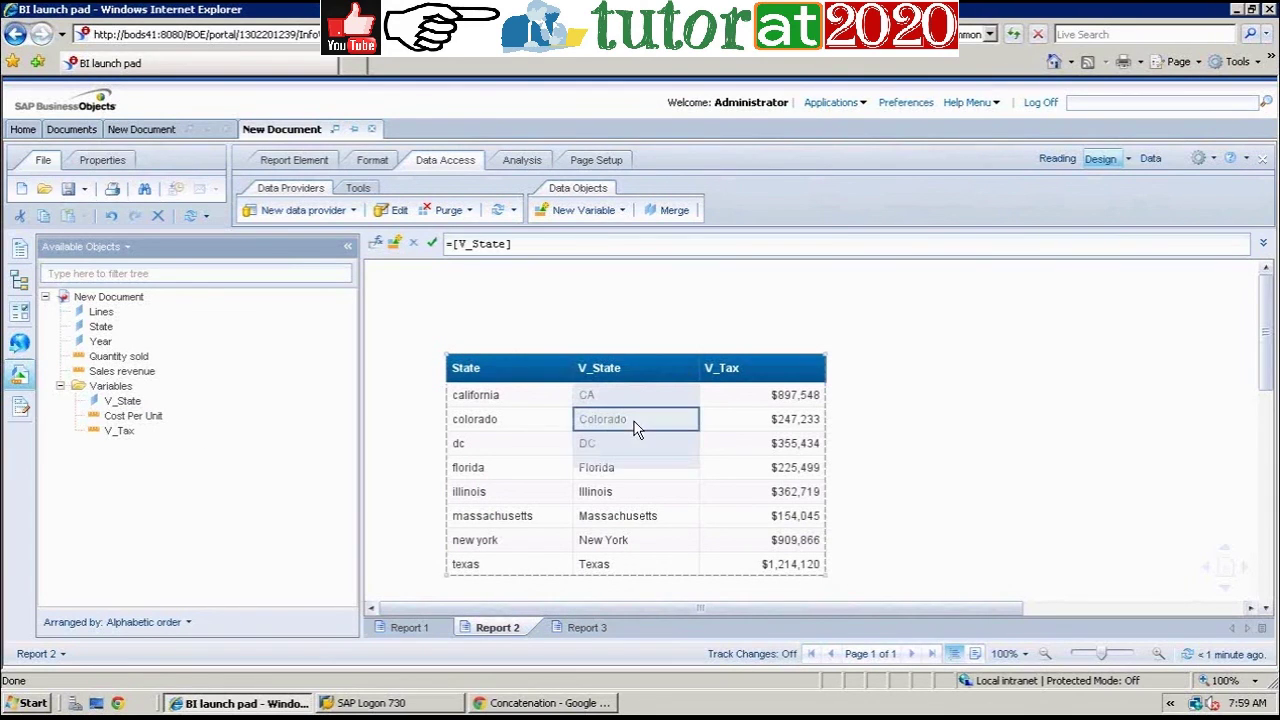
click(126, 402)
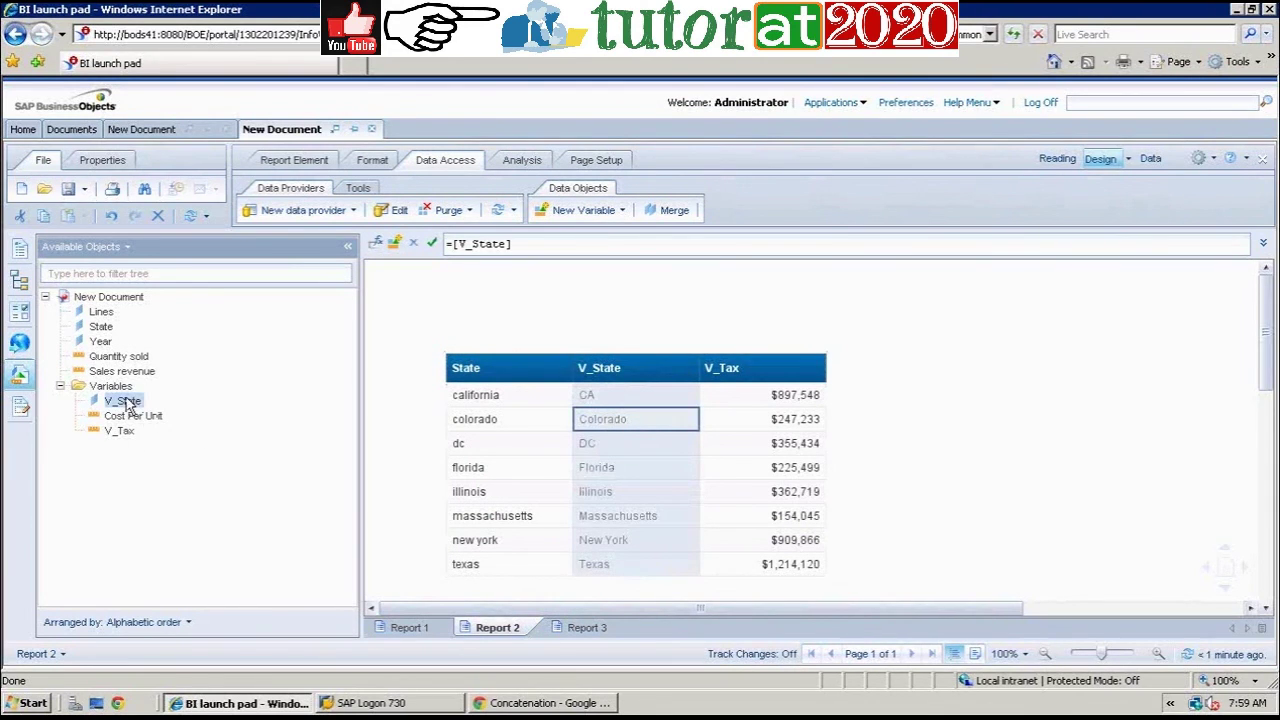
right_click(126, 402)
click(160, 413)
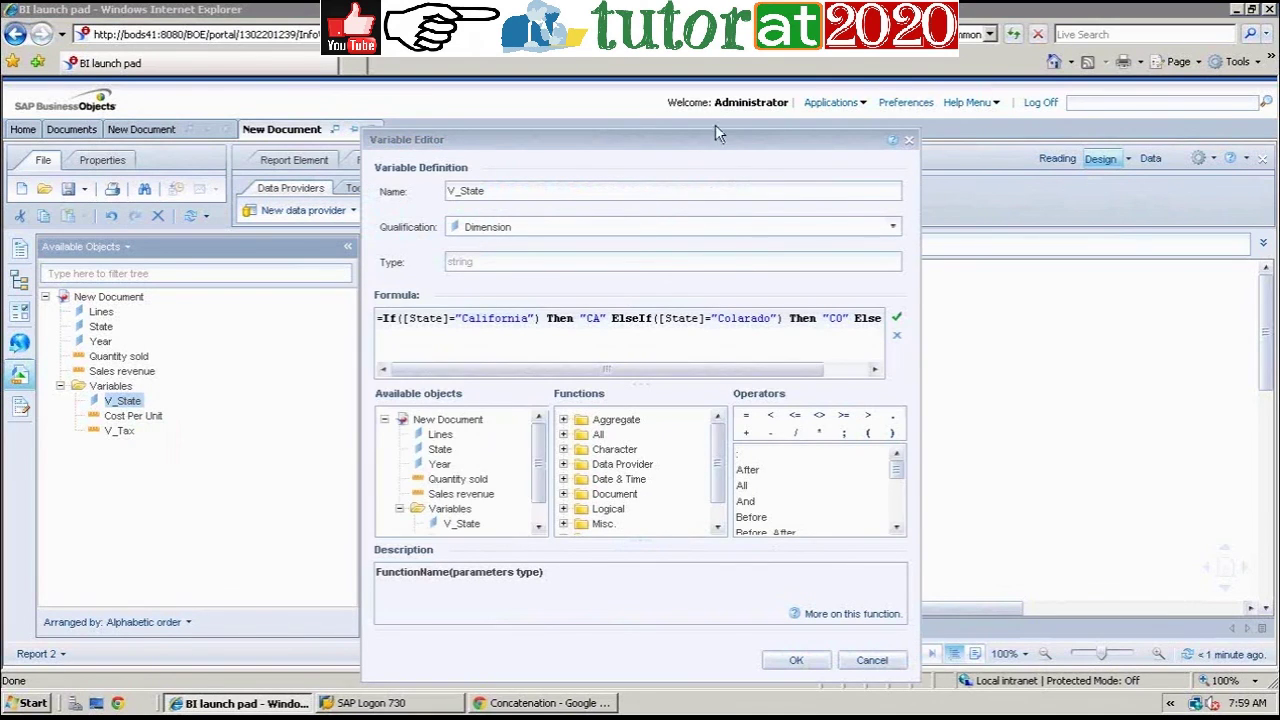
drag(714, 141, 270, 126)
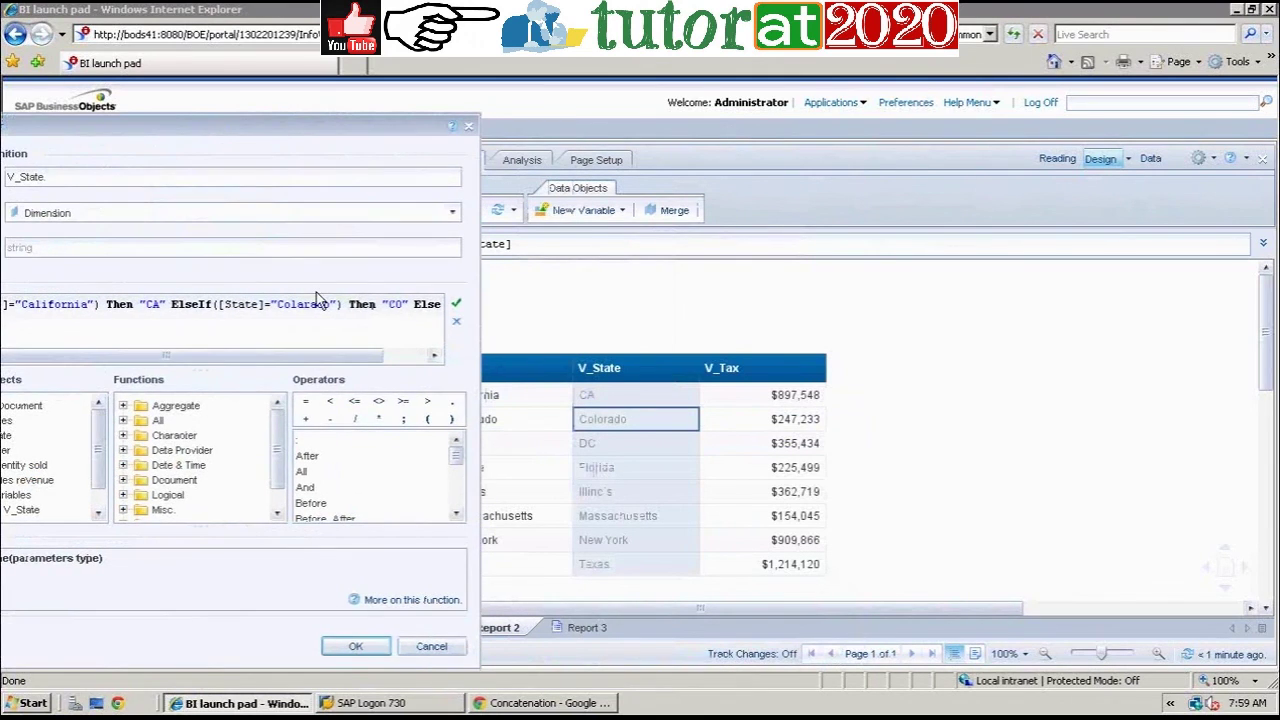
click(366, 355)
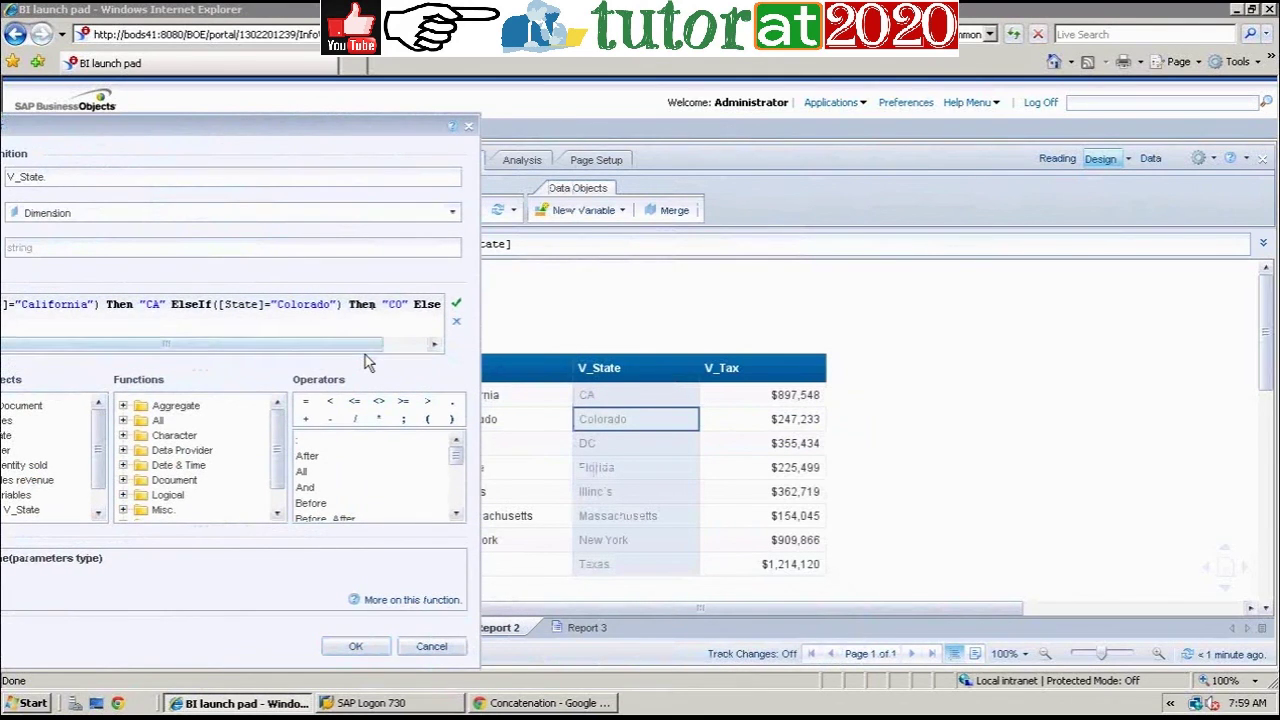
click(455, 309)
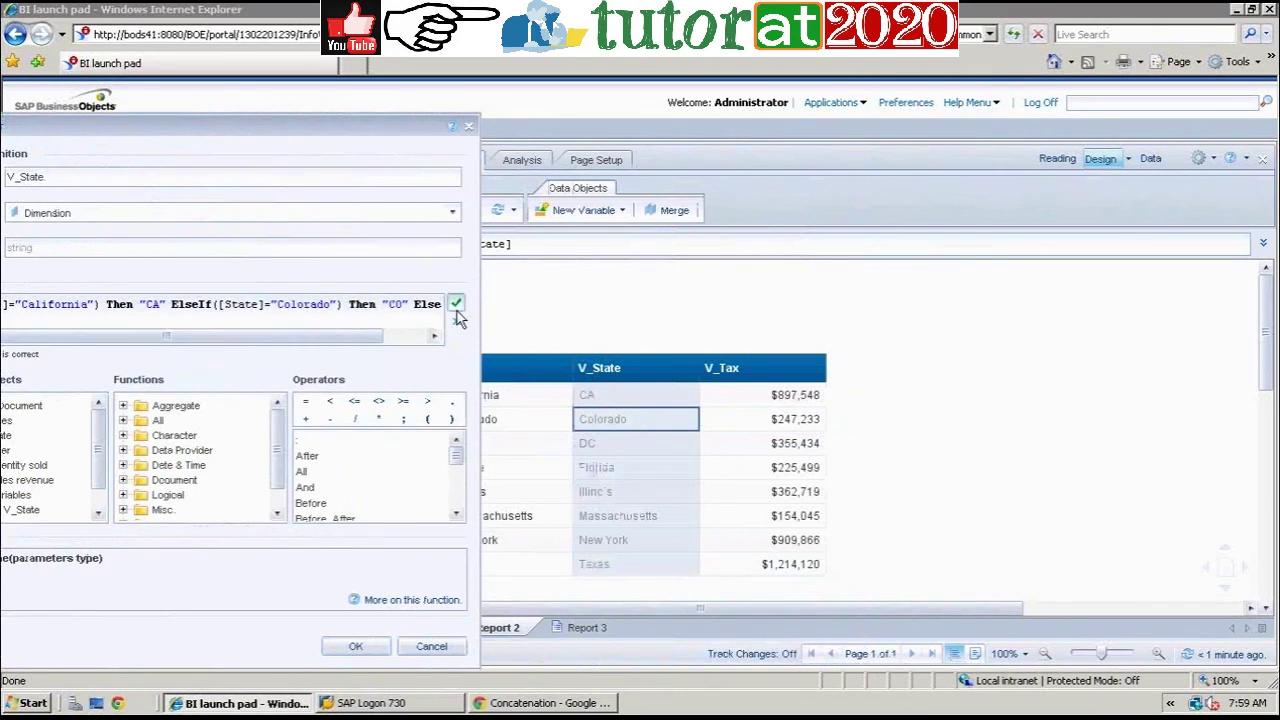
click(350, 646)
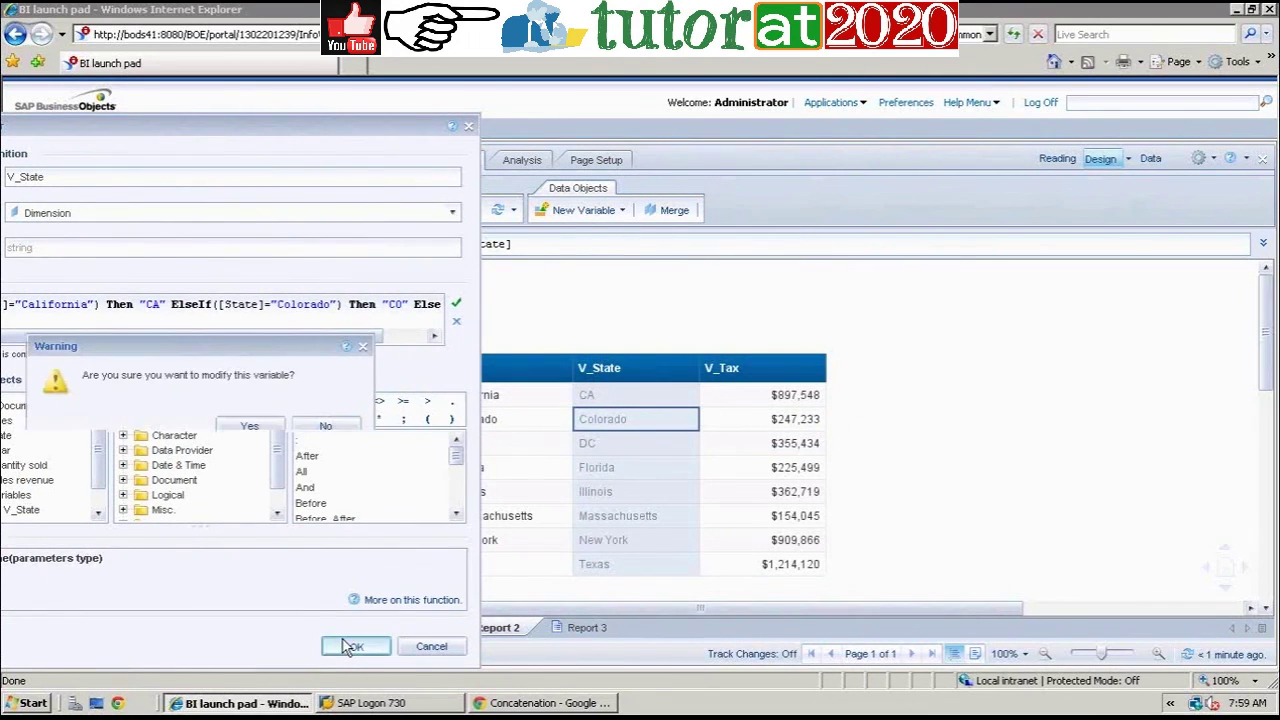
click(250, 426)
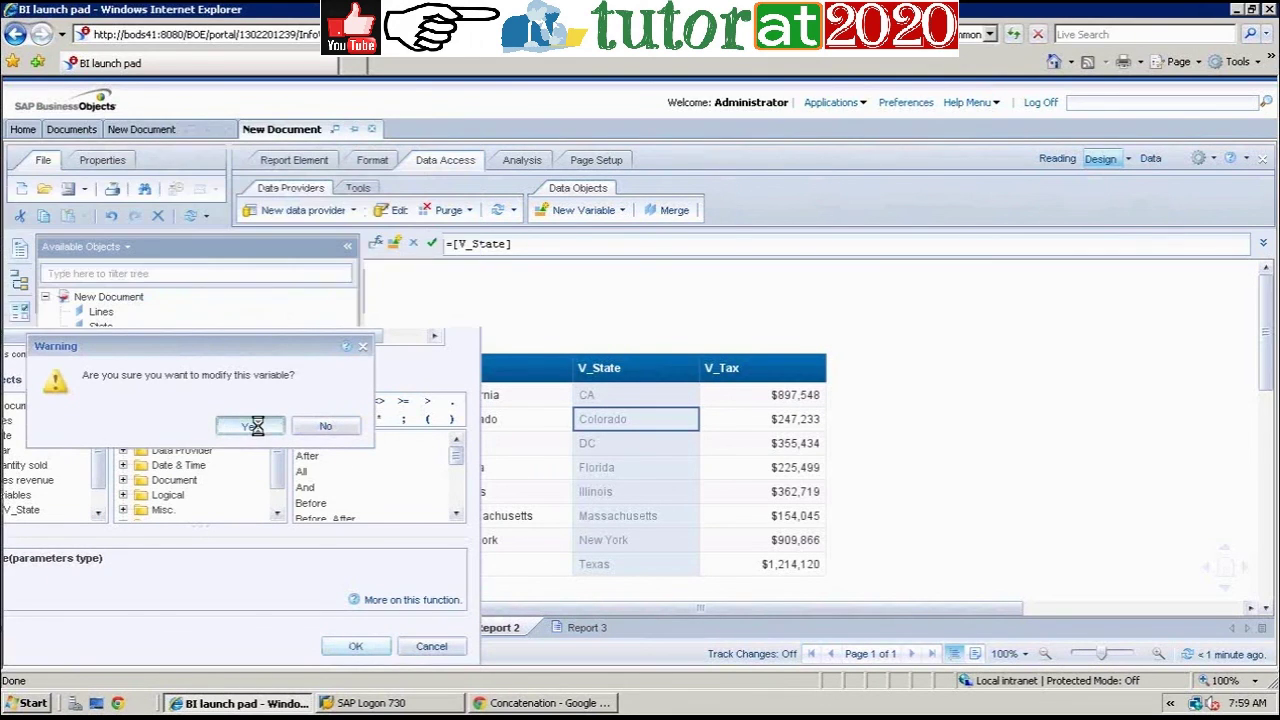
click(632, 465)
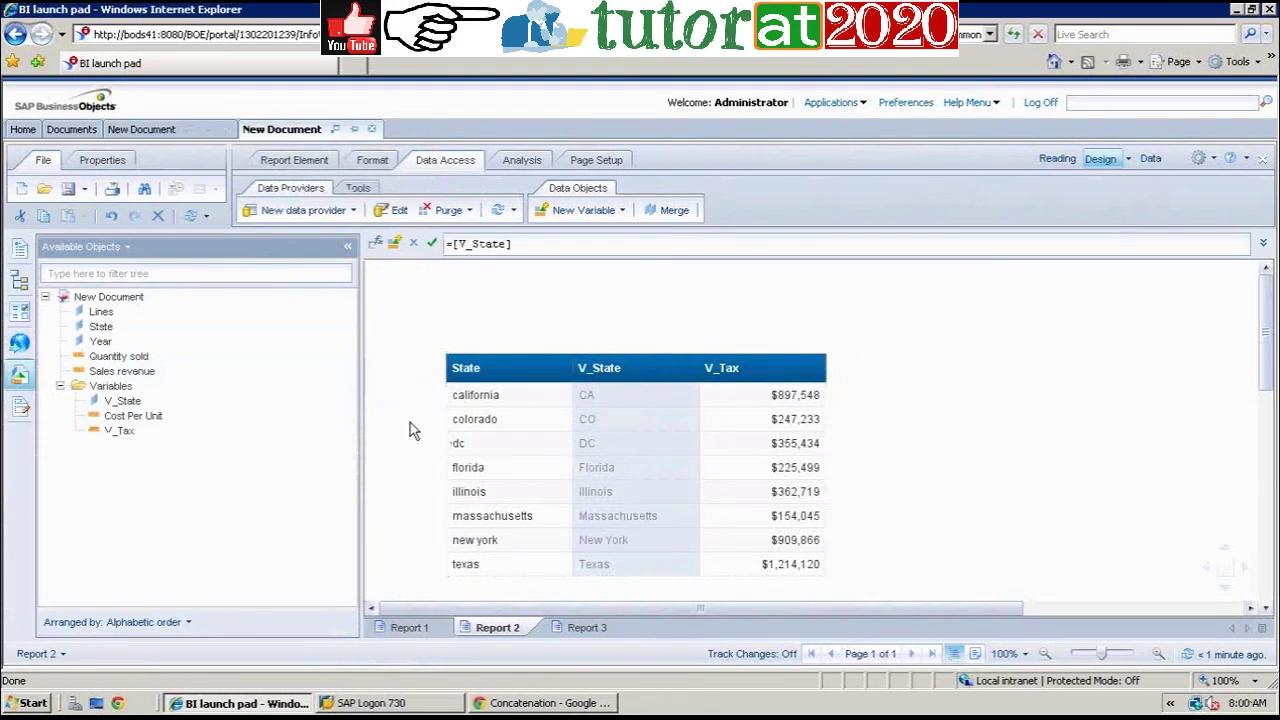
Step: Check the DC value, then on Report 3 drop V_State between Lines and Cost Per Unit
click(668, 445)
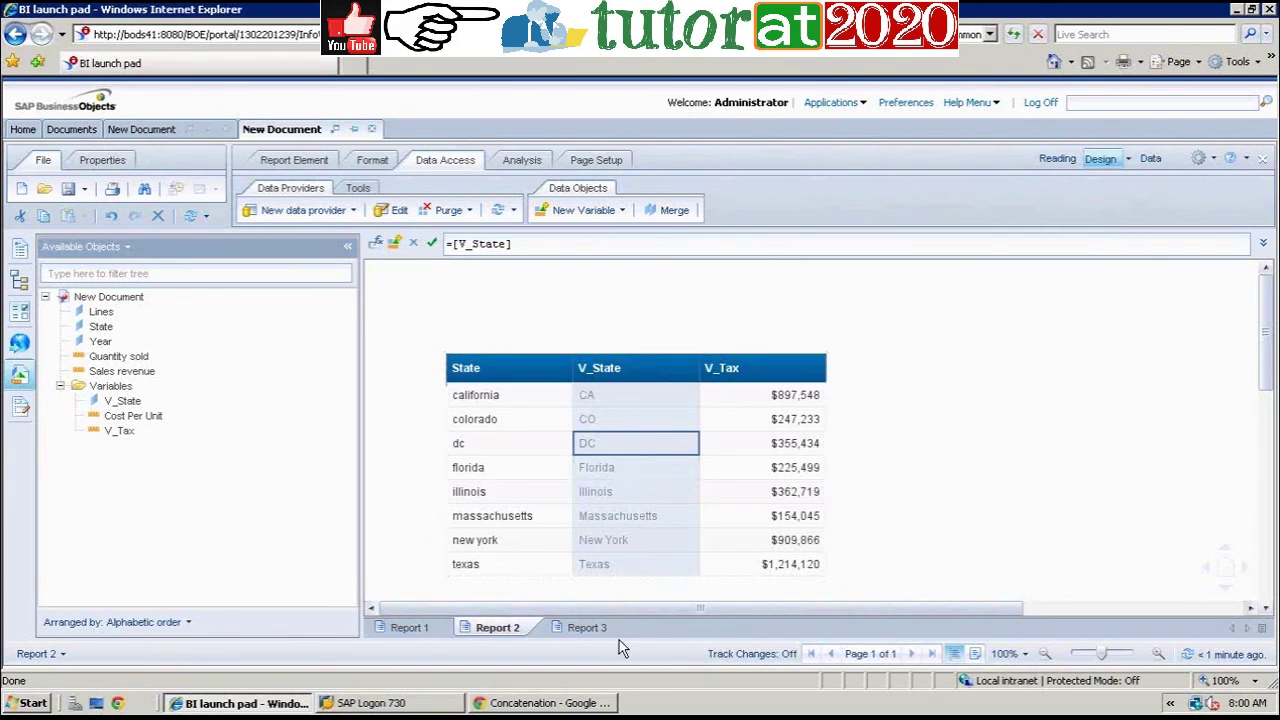
click(594, 627)
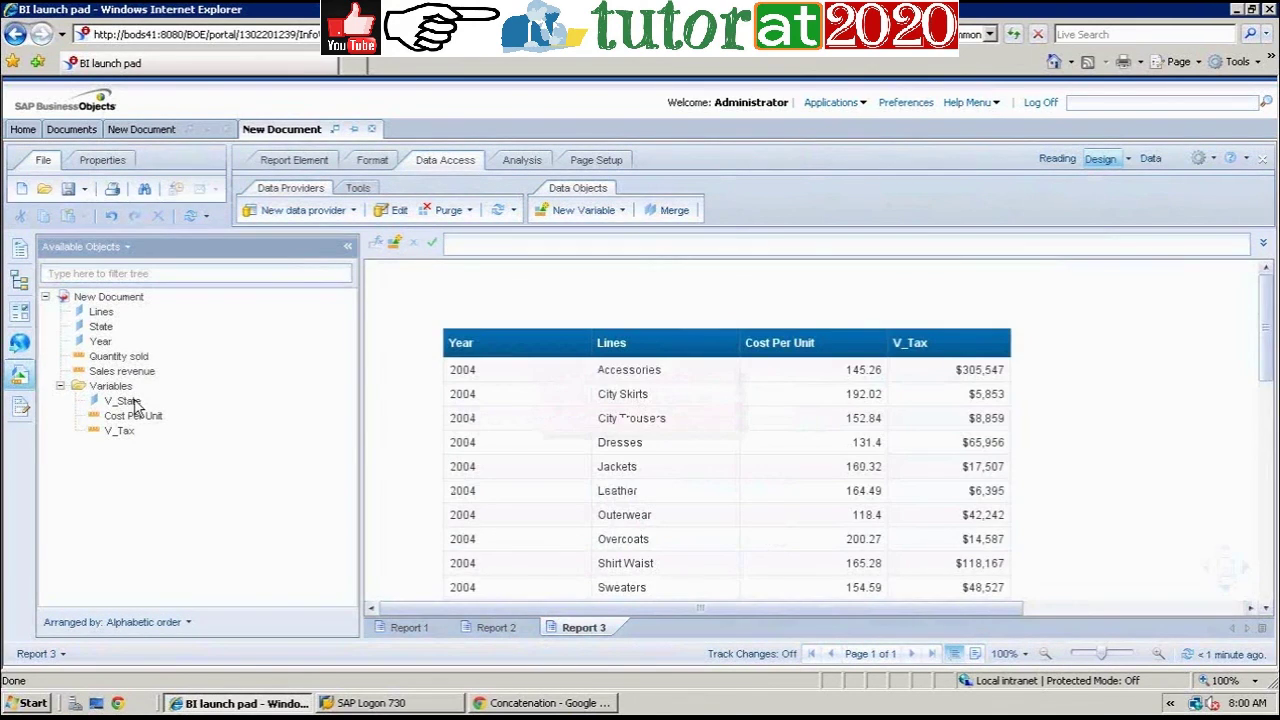
drag(135, 402, 735, 347)
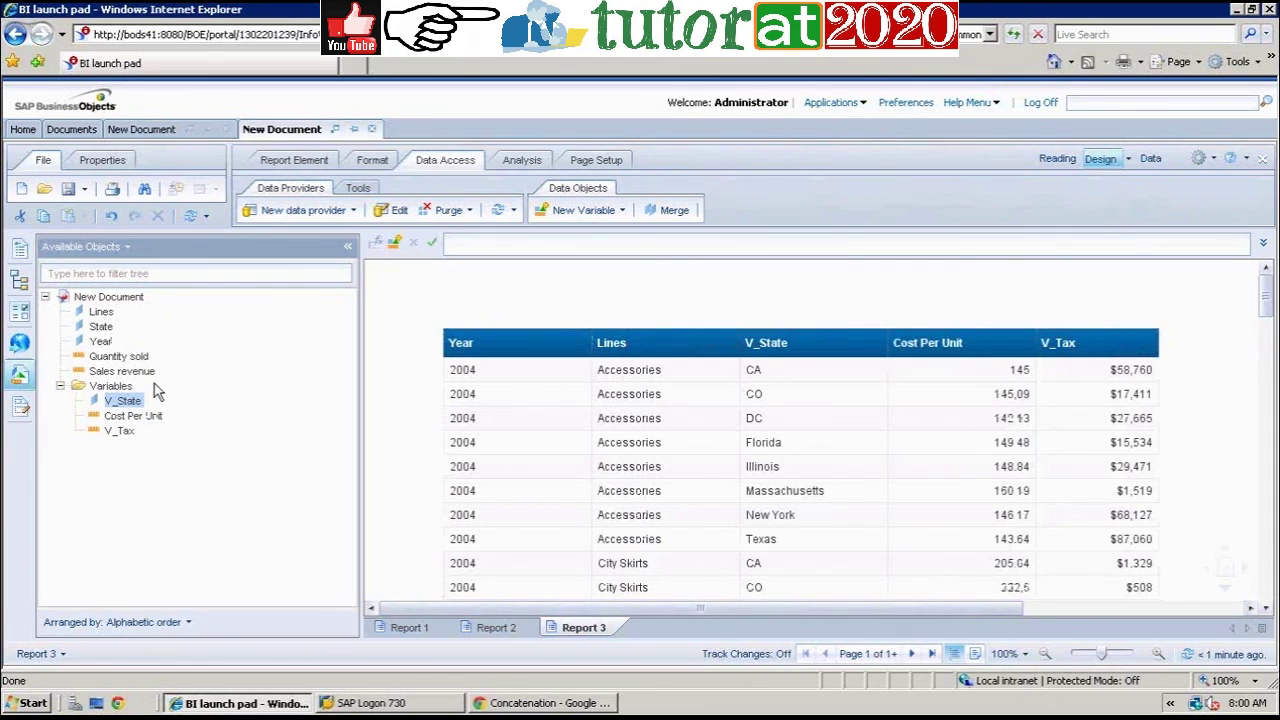
Step: Check the other document's quarterly crosstab, return to the V_State table, then switch to Excel
click(144, 136)
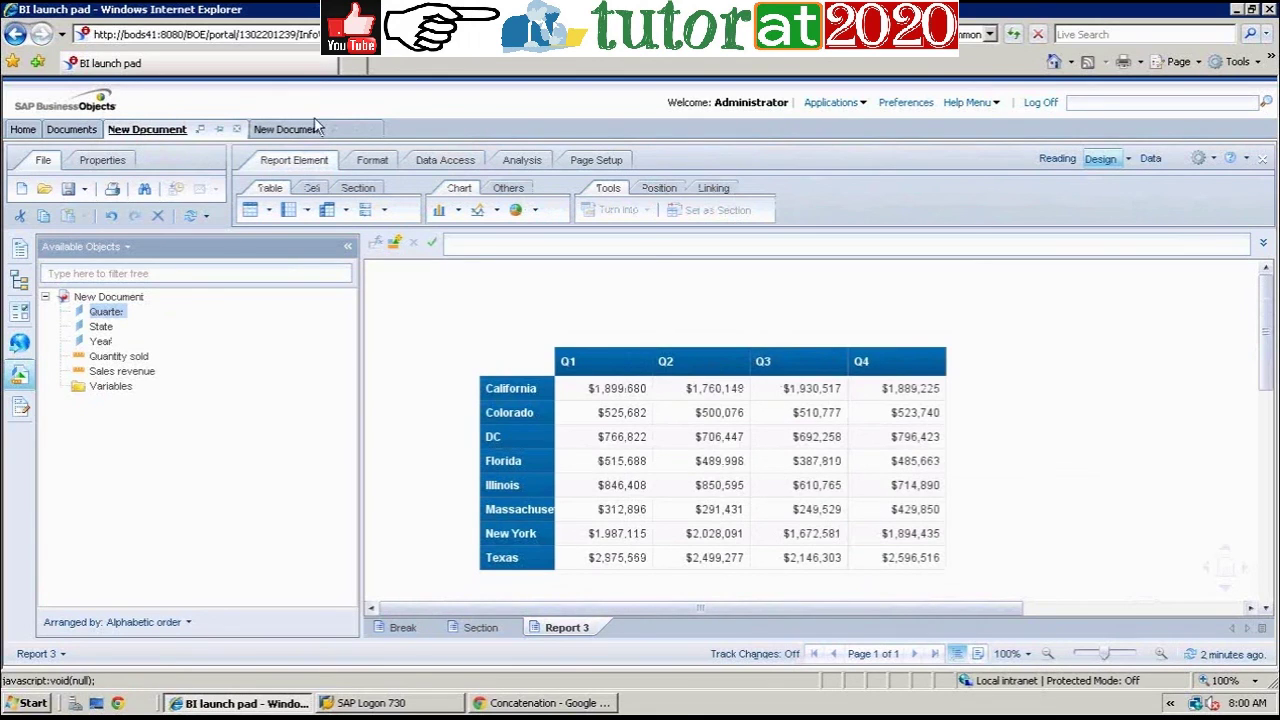
click(287, 130)
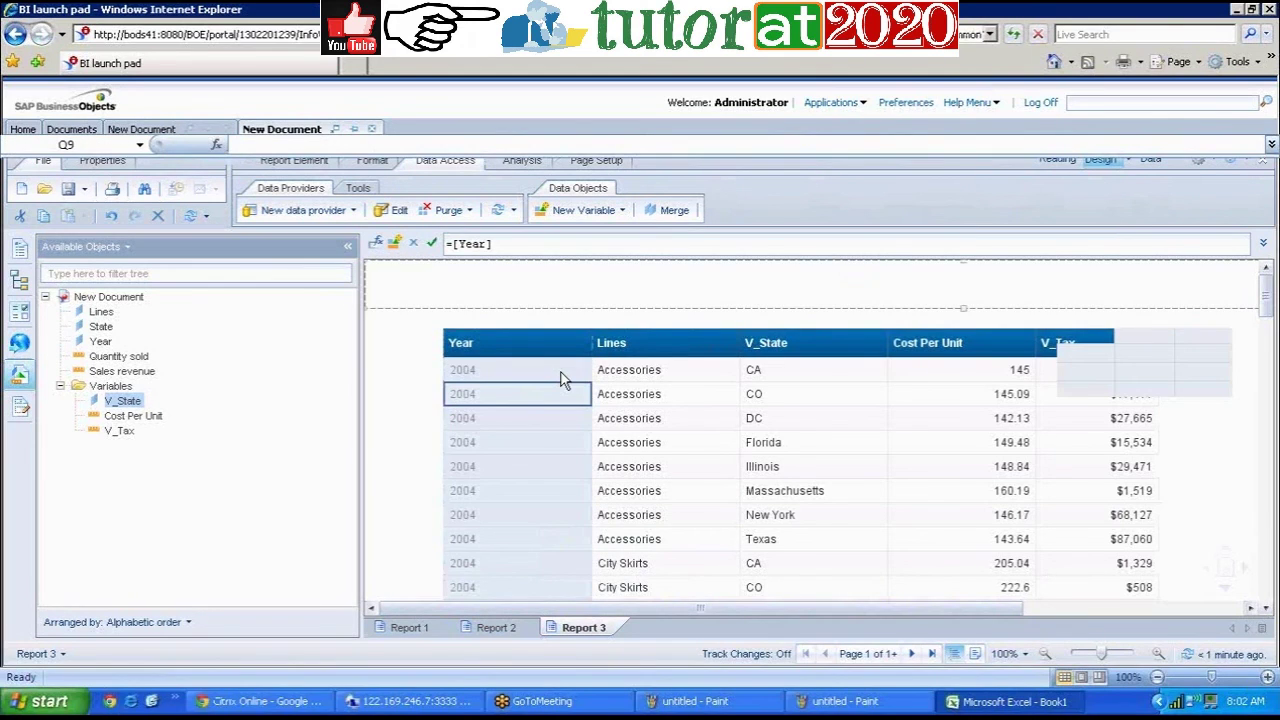
key(alt+Tab)
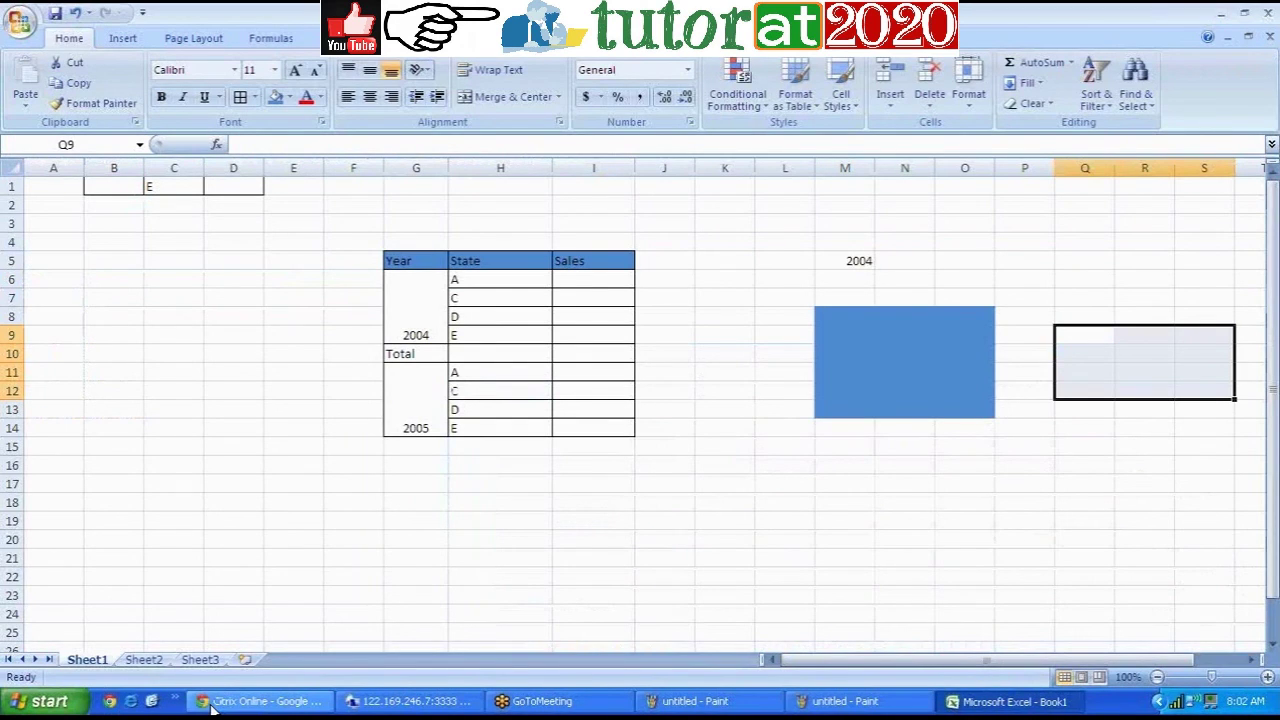
Step: Enter CA 12 and DC 9 in cells F18:G19
click(358, 502)
text(CA)
click(423, 505)
text(12)
double_click(337, 521)
text(DC)
click(400, 519)
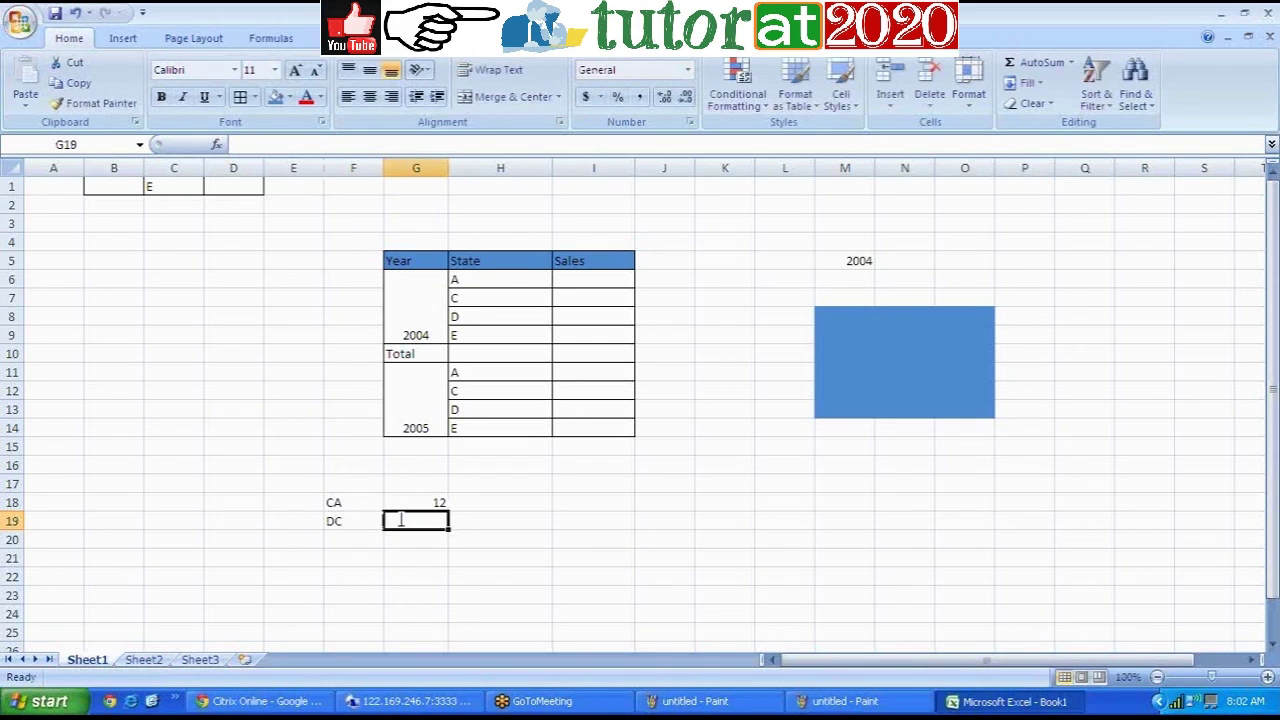
text(9)
Step: Enter FL with value 14 in F20:G20
click(347, 543)
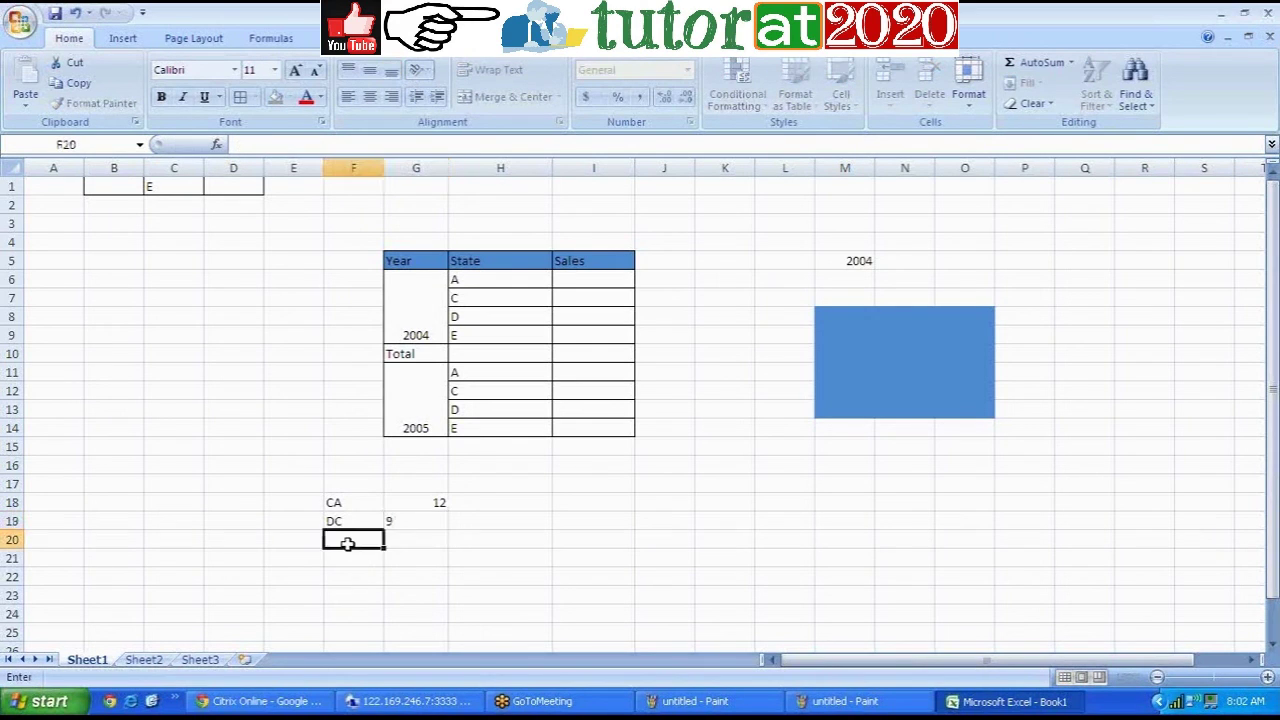
text(FL)
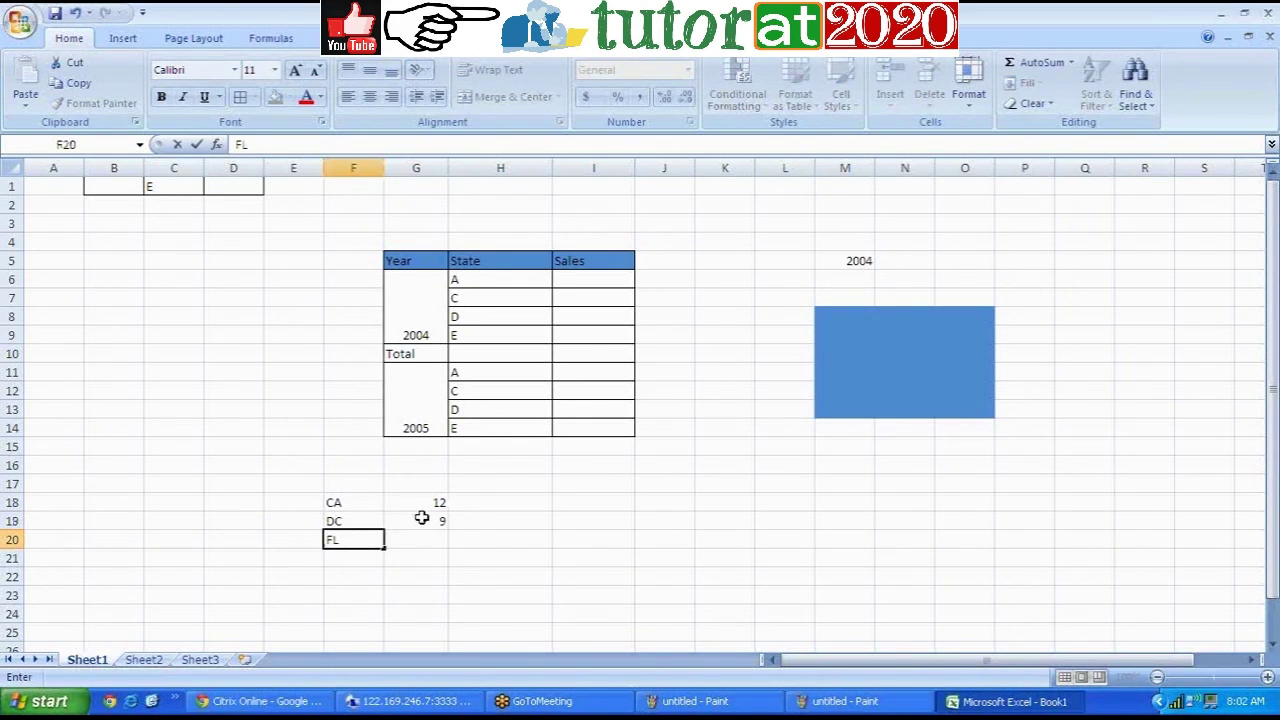
click(422, 538)
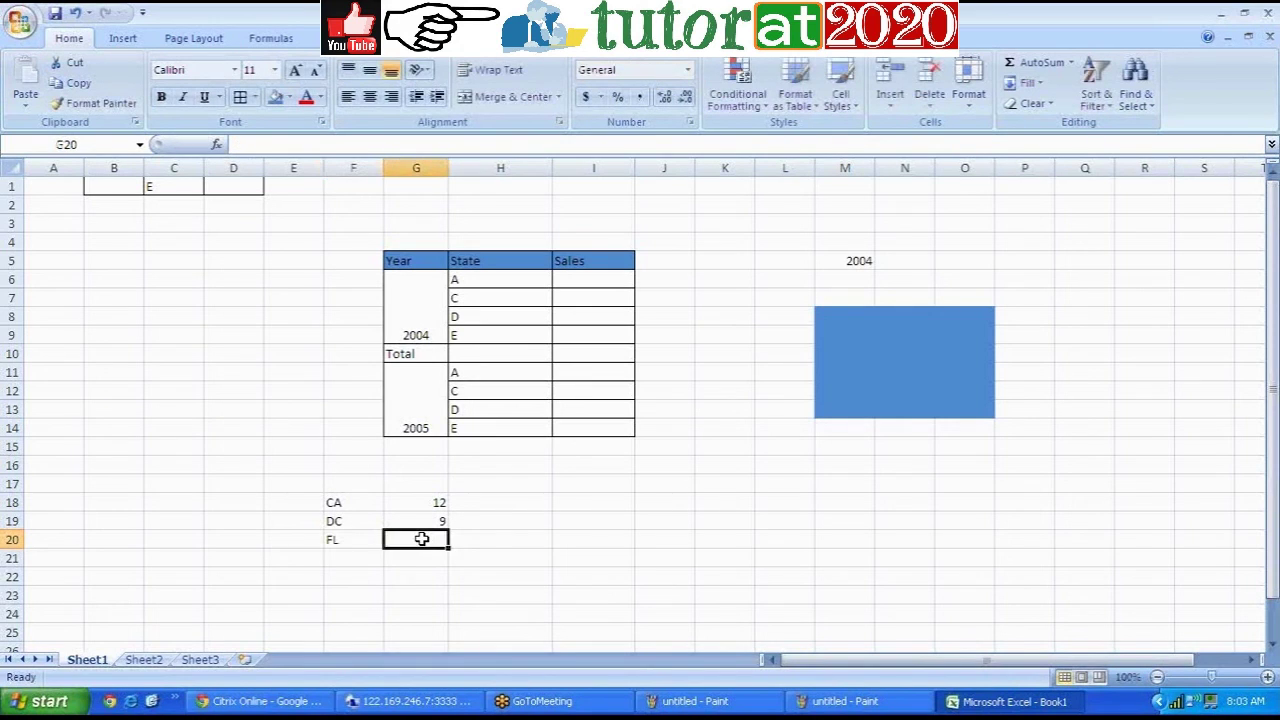
double_click(422, 538)
text(14)
click(371, 558)
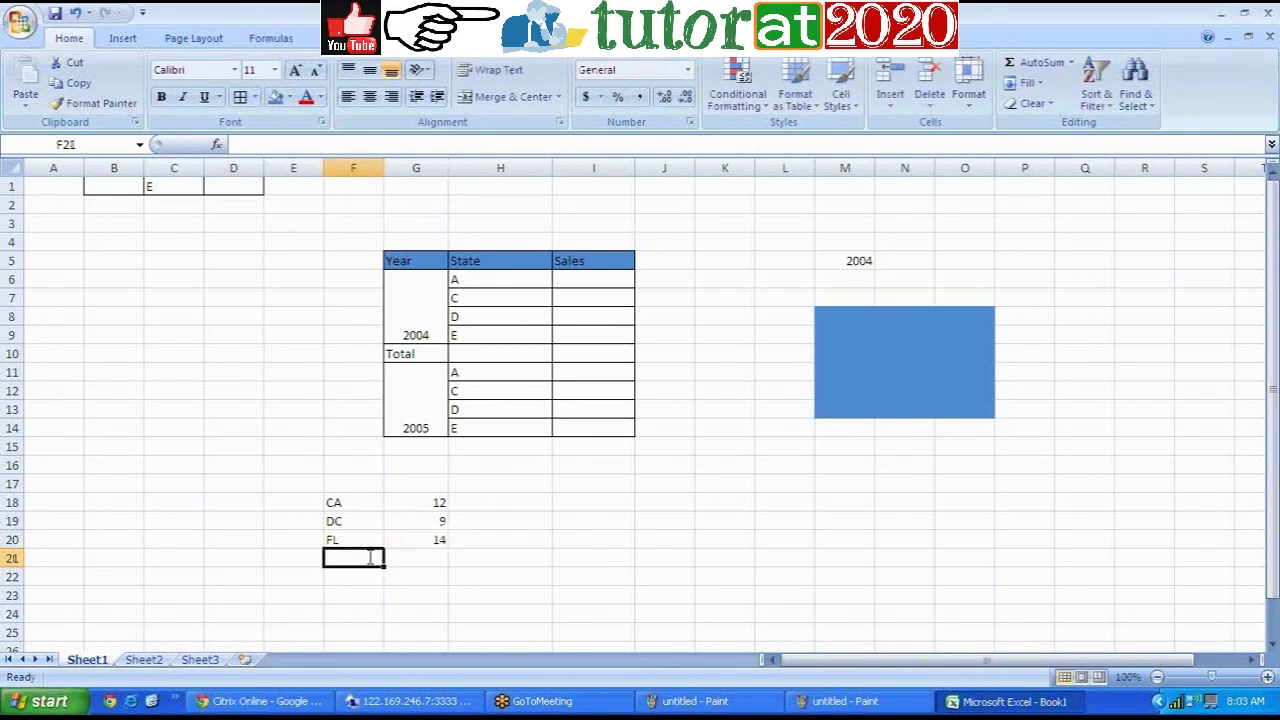
Step: Clear the autocompleted entry in F21 and correct the DC label in F19
text(D)
key(BackSpace)
key(BackSpace)
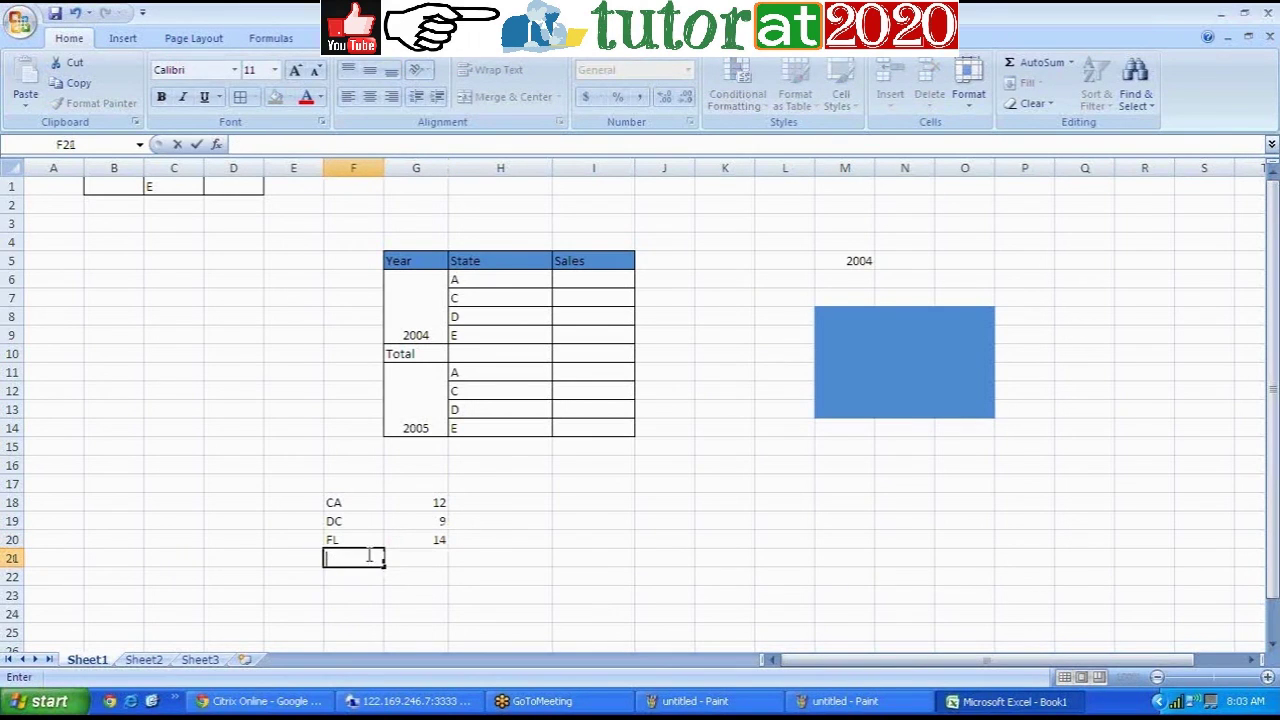
click(346, 519)
double_click(352, 521)
key(BackSpace)
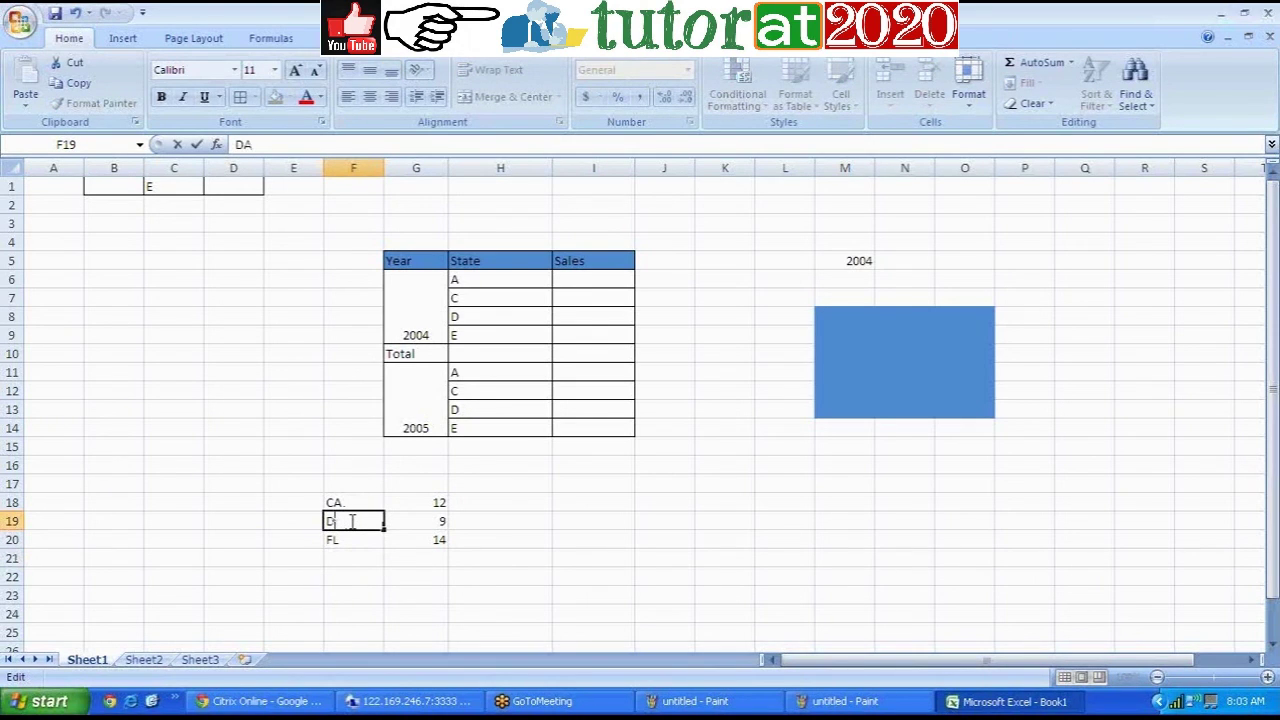
text(C)
click(347, 555)
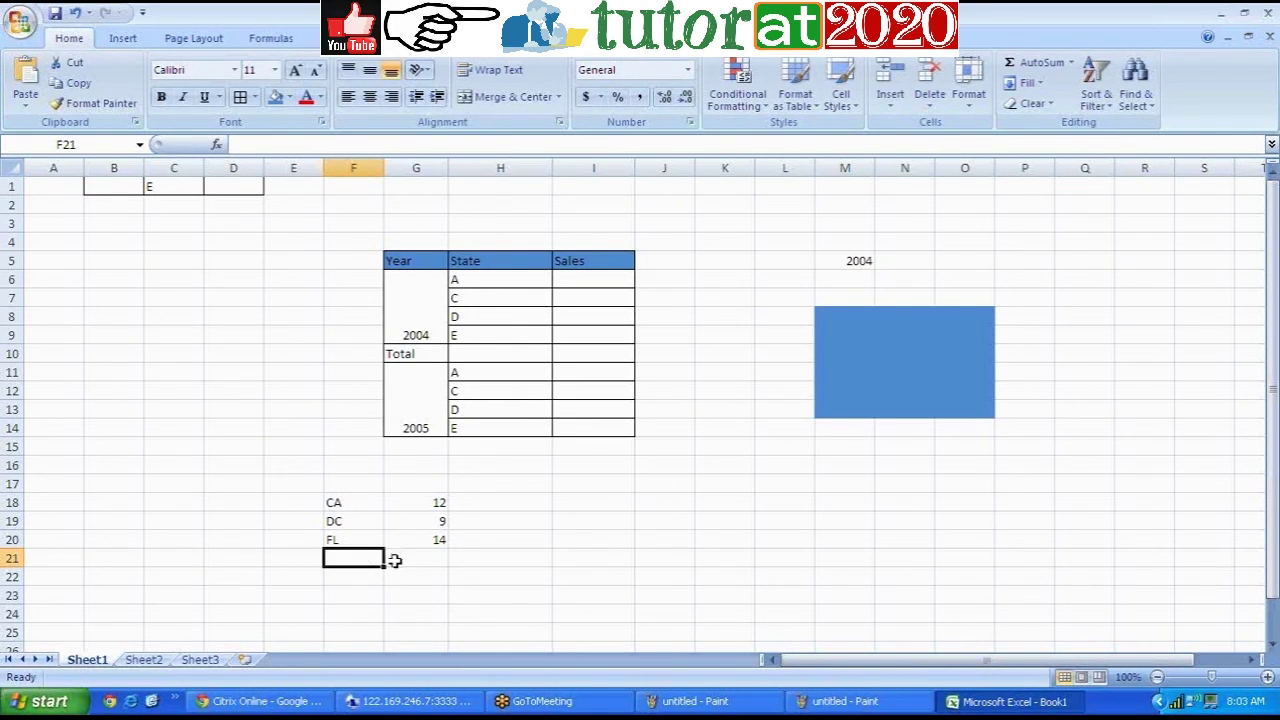
Step: Enter 15 in G21, then return to the BI launch pad session
click(428, 563)
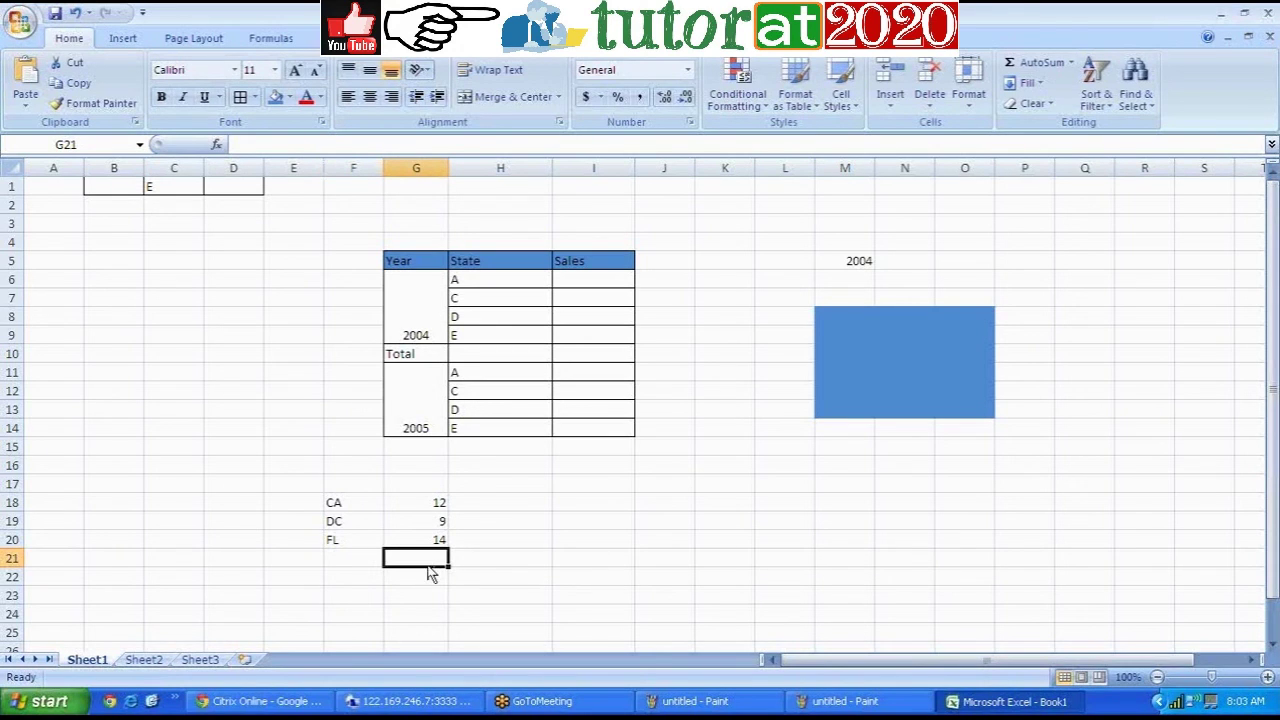
text(5)
click(500, 574)
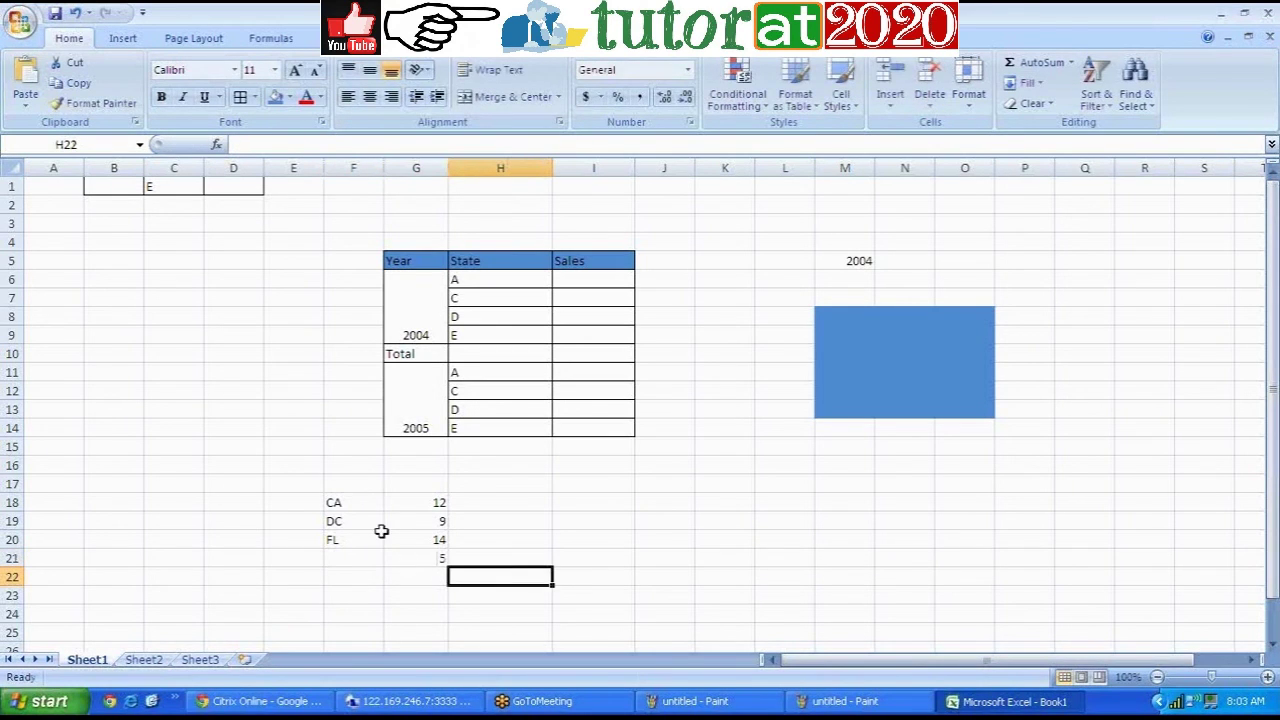
drag(366, 508, 365, 540)
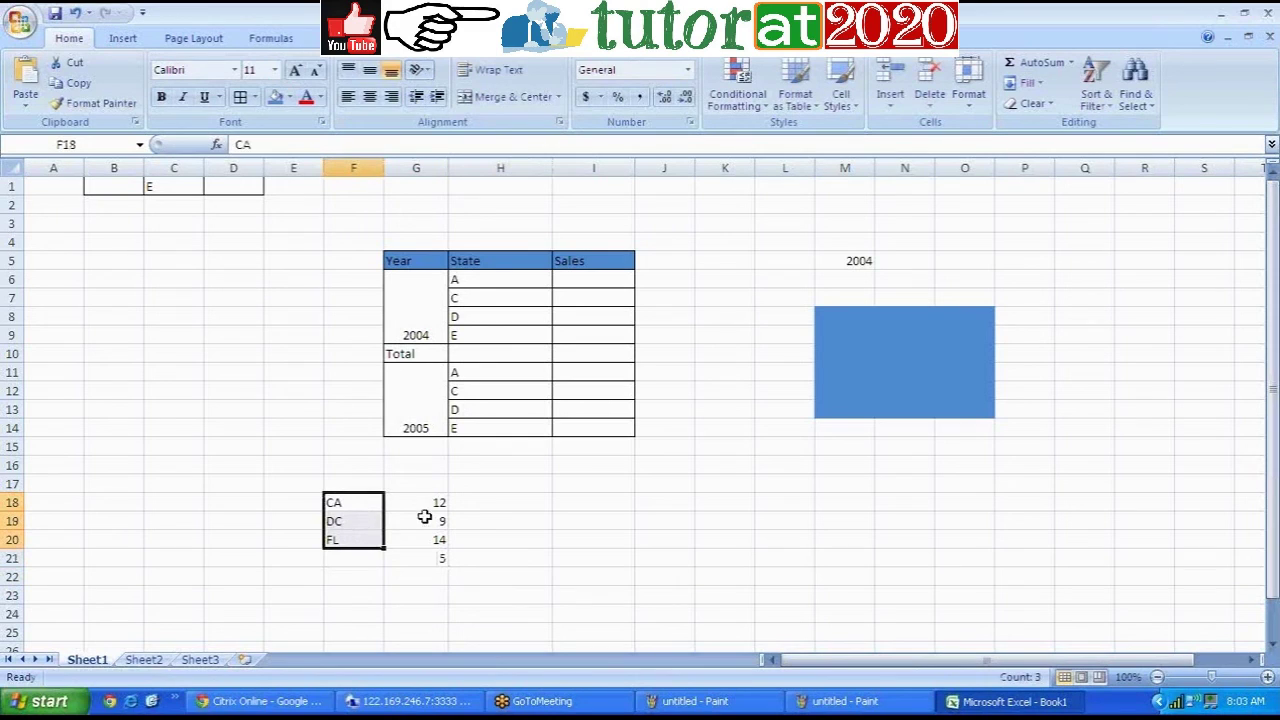
click(431, 560)
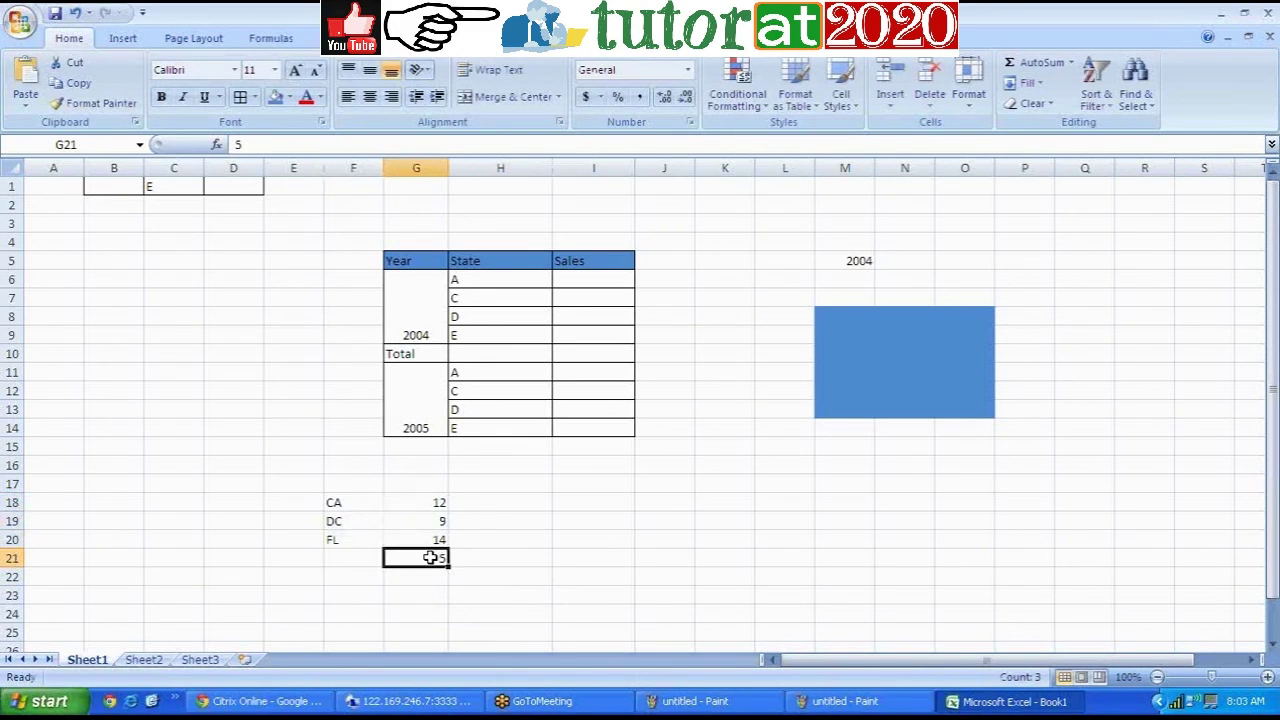
double_click(426, 559)
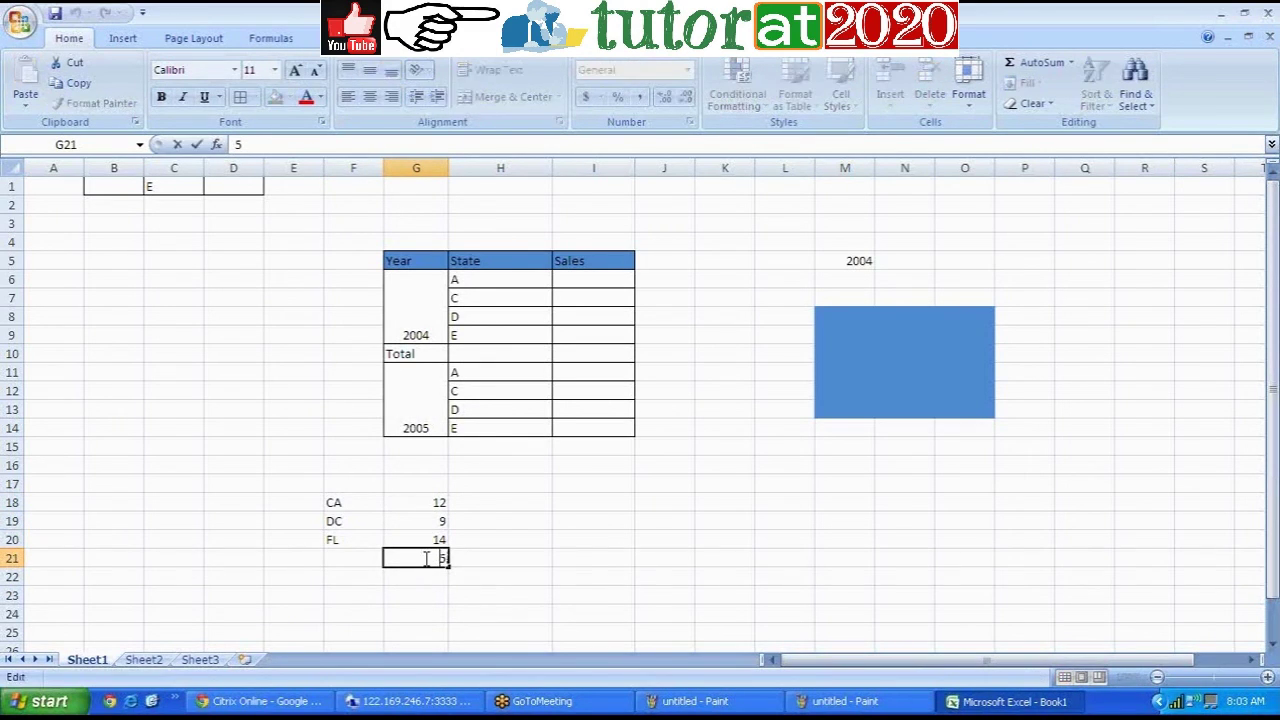
text(1)
click(515, 578)
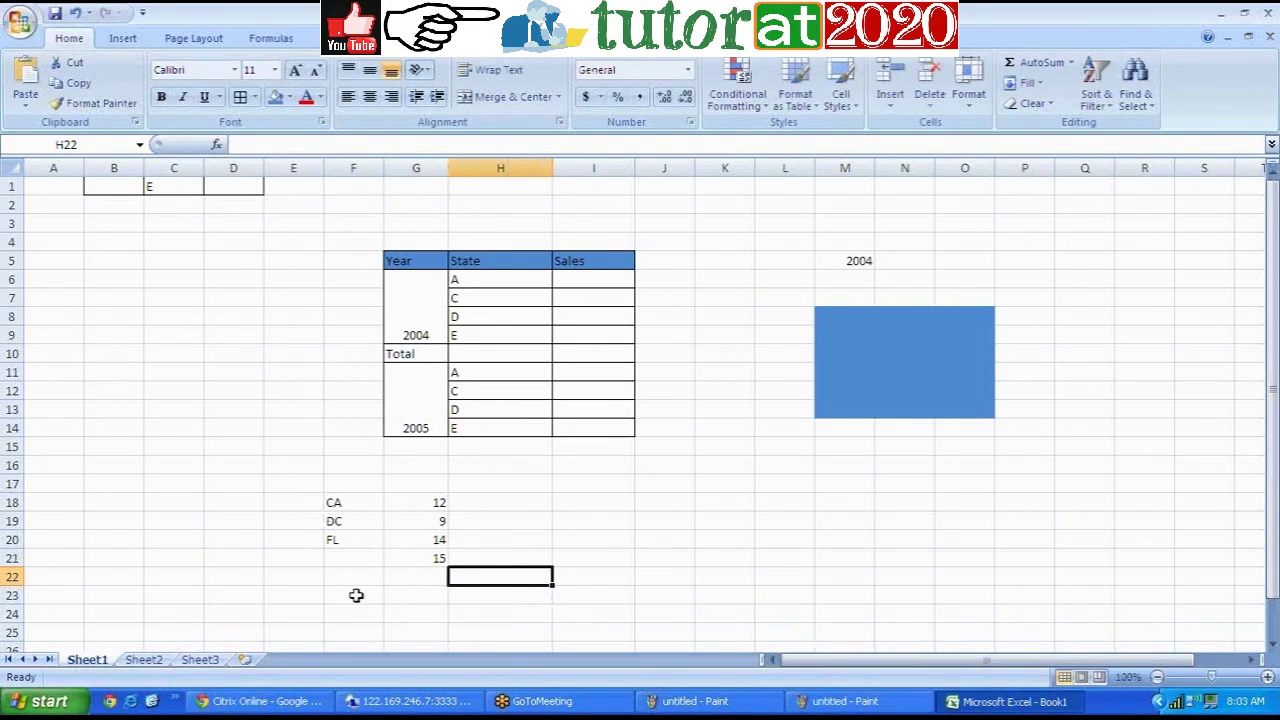
click(421, 703)
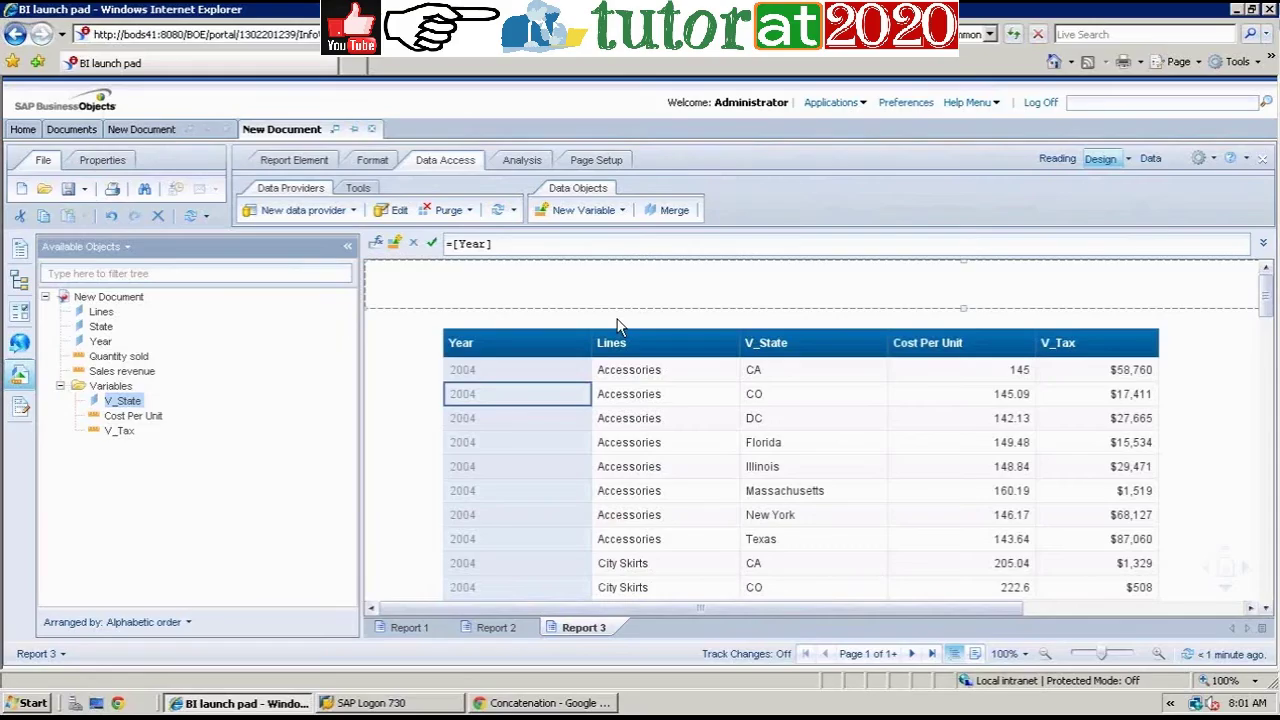
Step: Add City from the Store folder to the query's result objects and rerun the query
click(1212, 400)
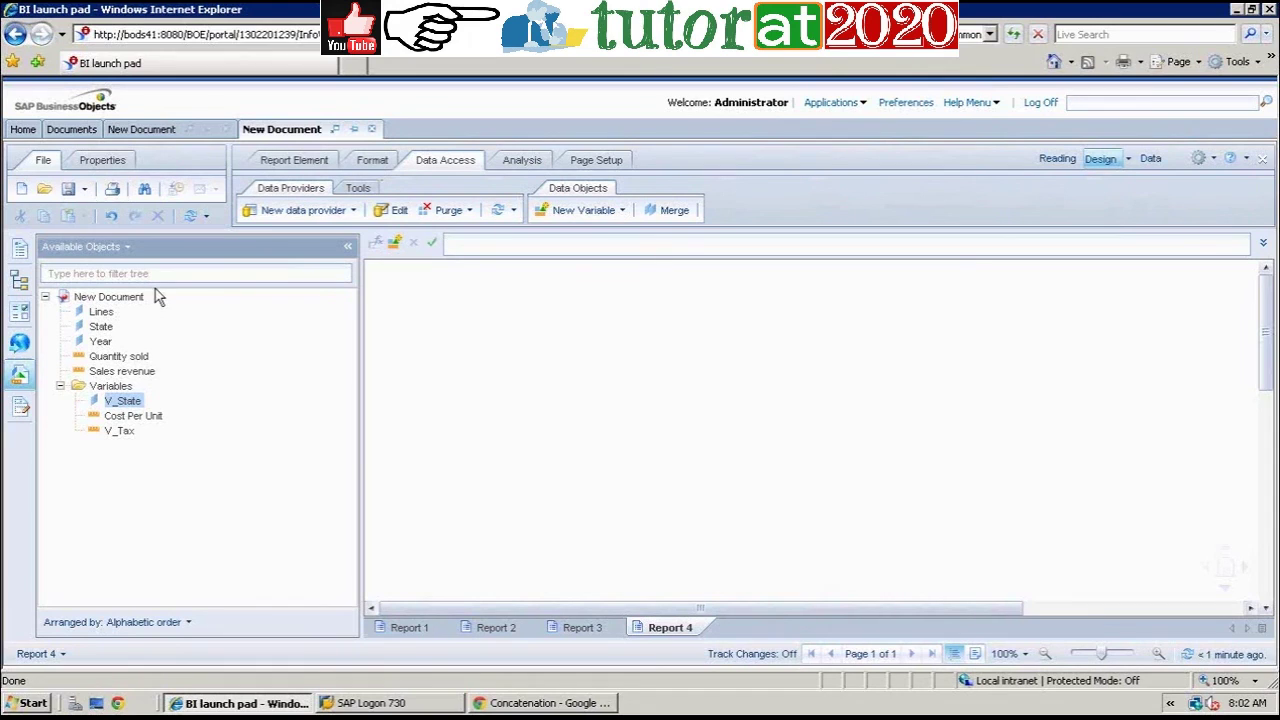
click(396, 211)
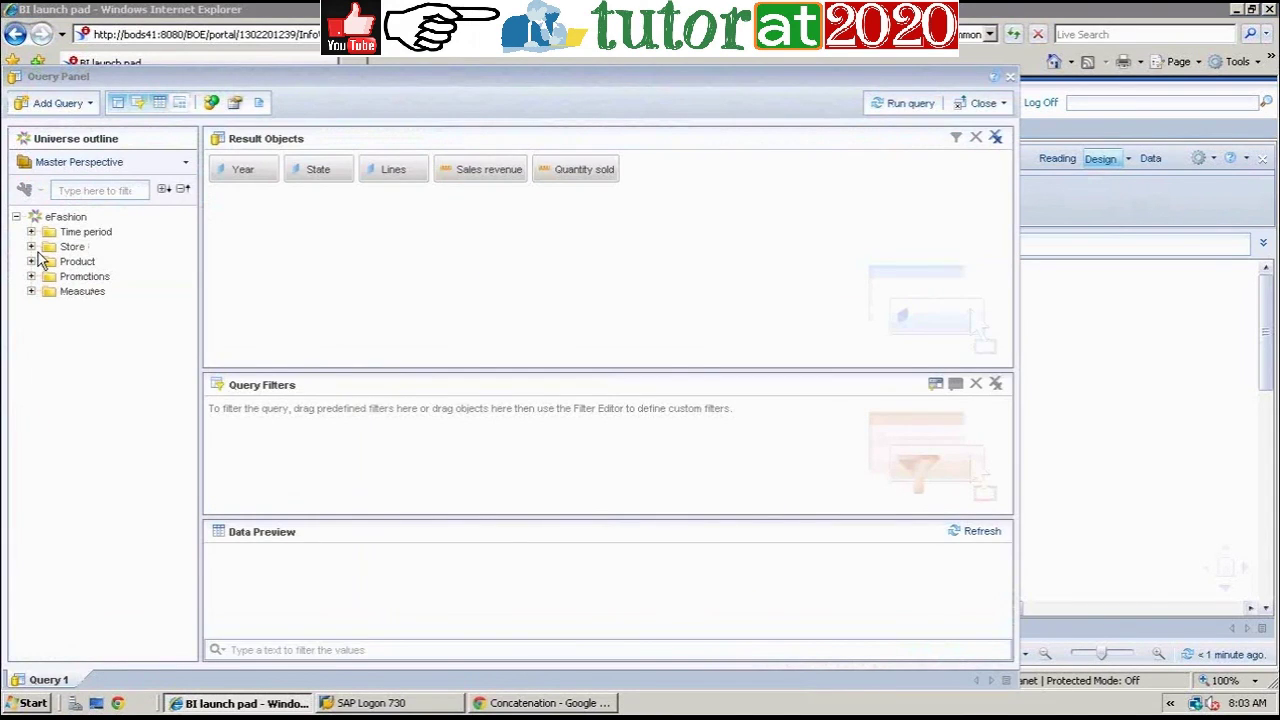
click(31, 246)
double_click(83, 276)
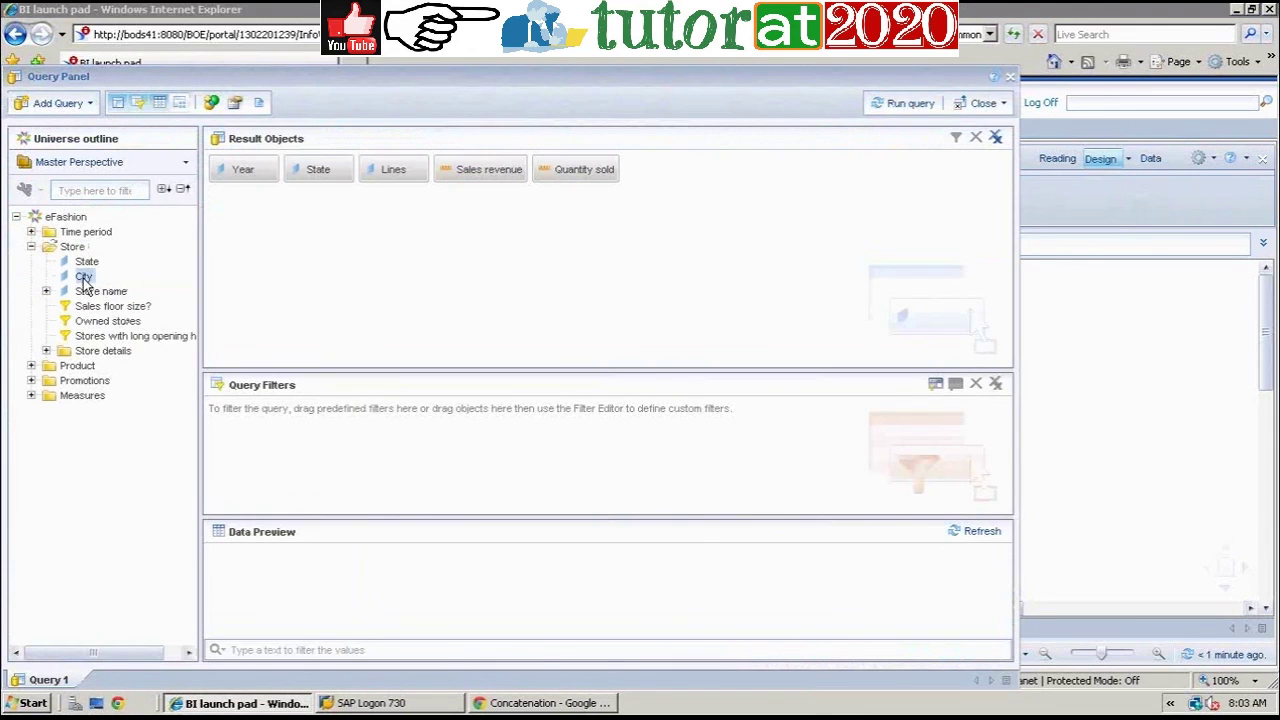
click(889, 103)
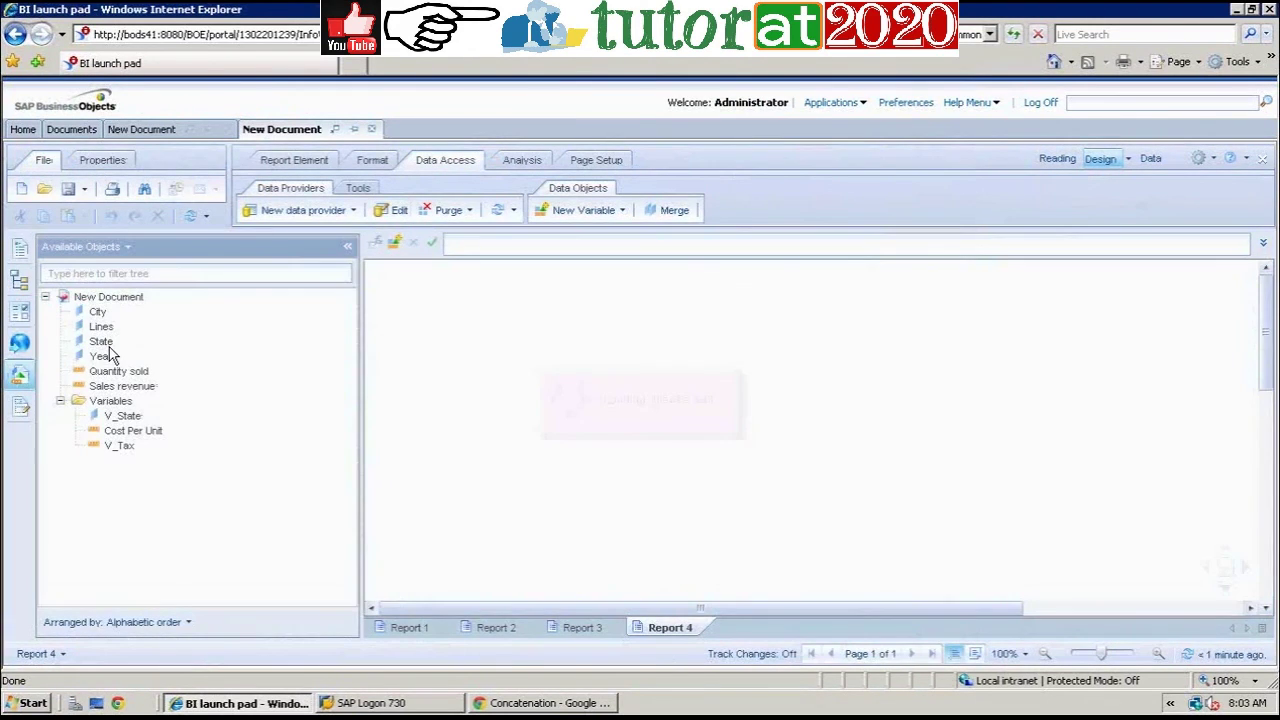
Step: Build a State, City and Sales revenue table on Report 4
click(101, 342)
drag(484, 376, 481, 360)
click(98, 312)
drag(558, 374, 548, 366)
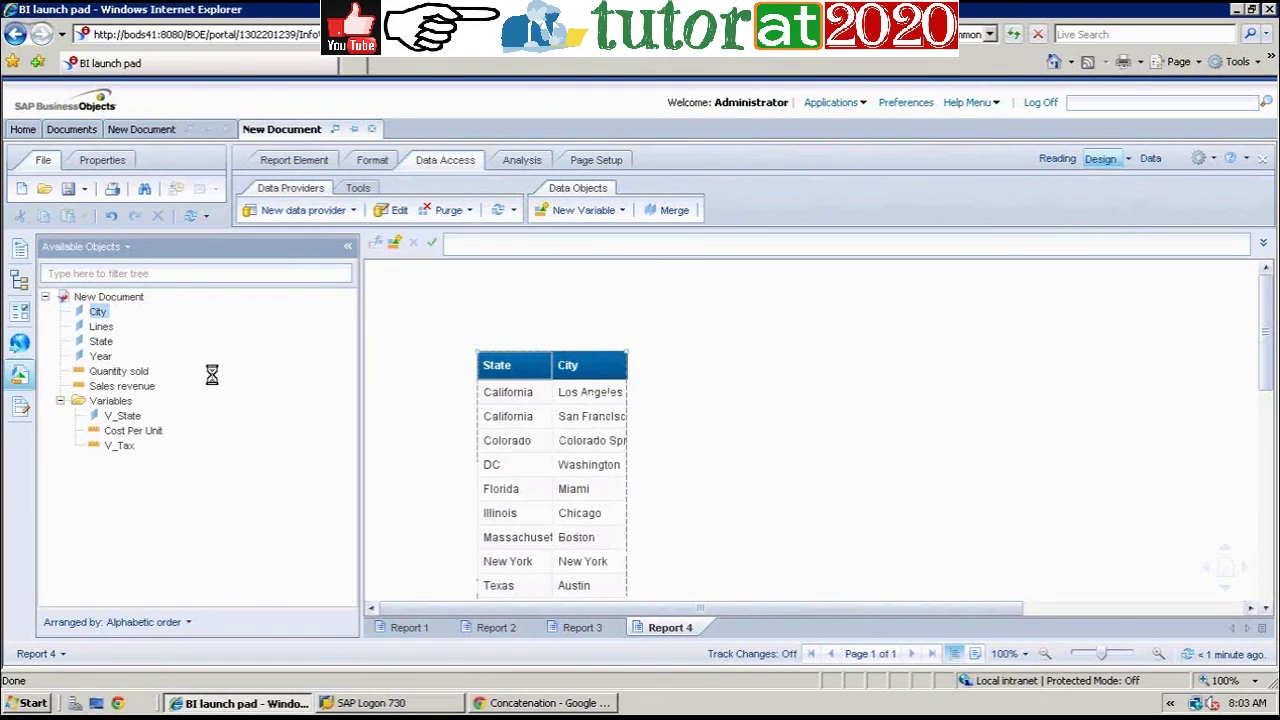
click(118, 392)
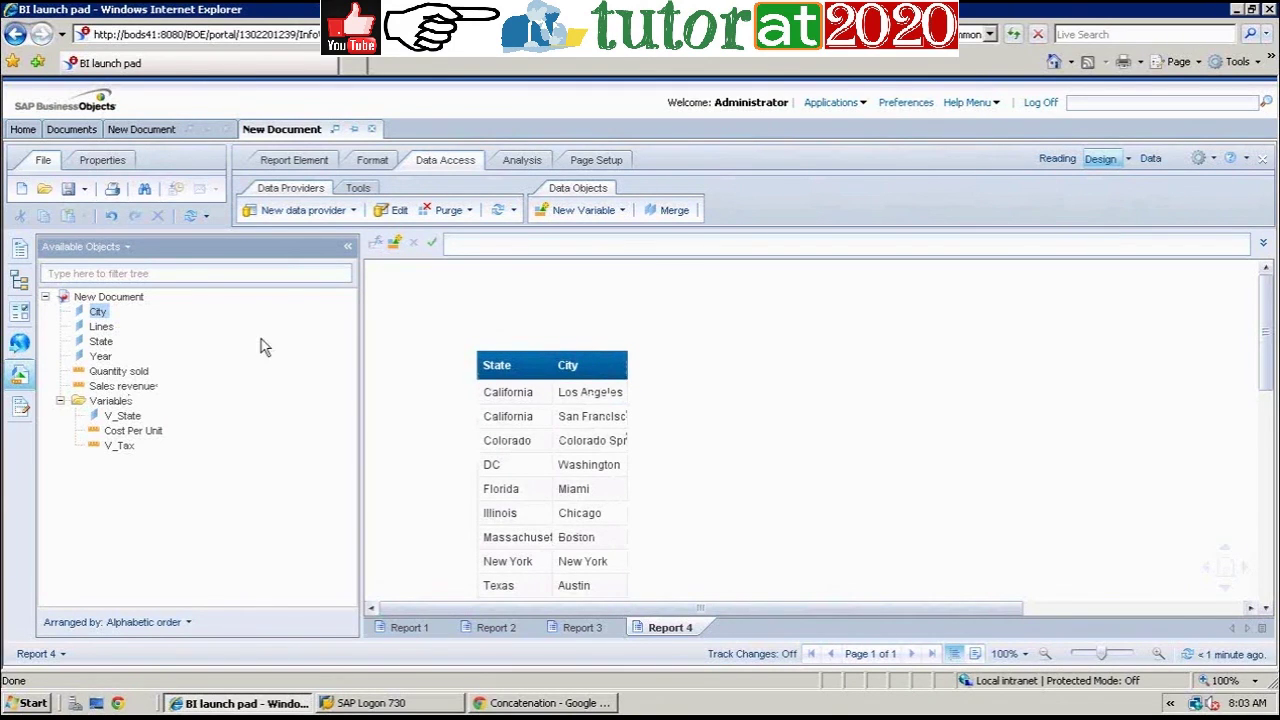
click(622, 366)
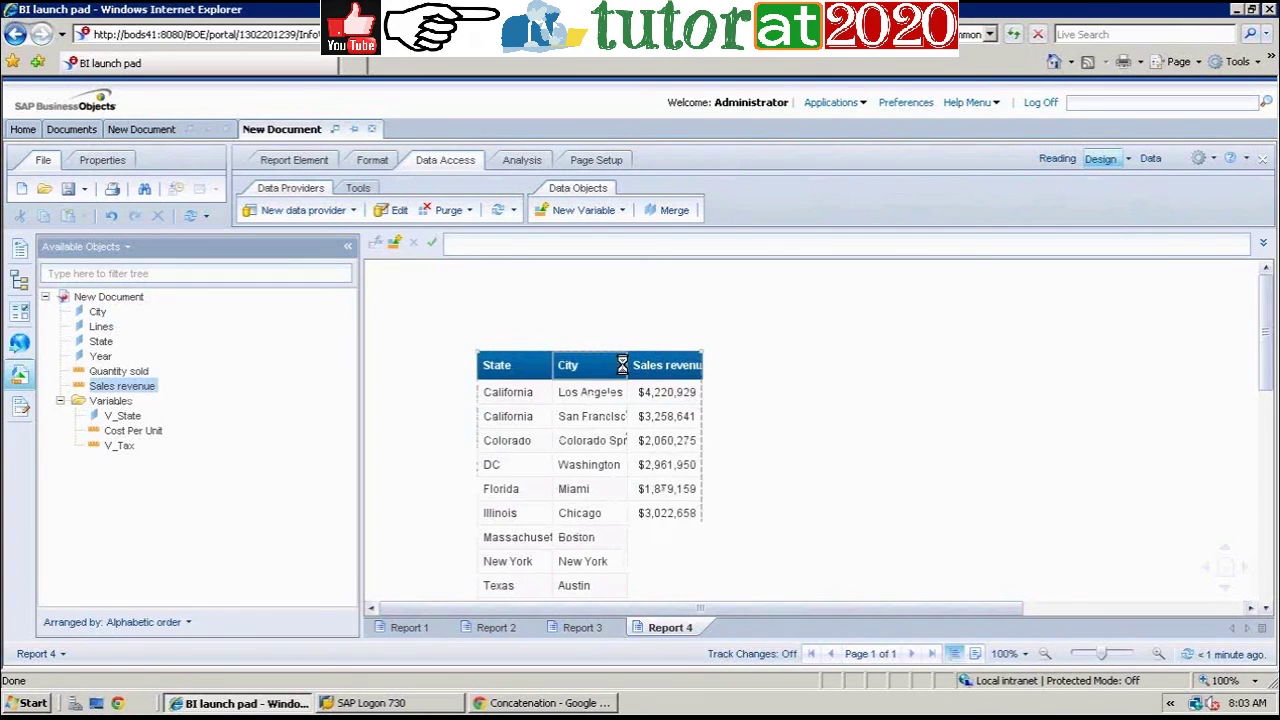
Step: Widen the State, City and Sales revenue columns so headers and values are readable
drag(553, 365, 563, 365)
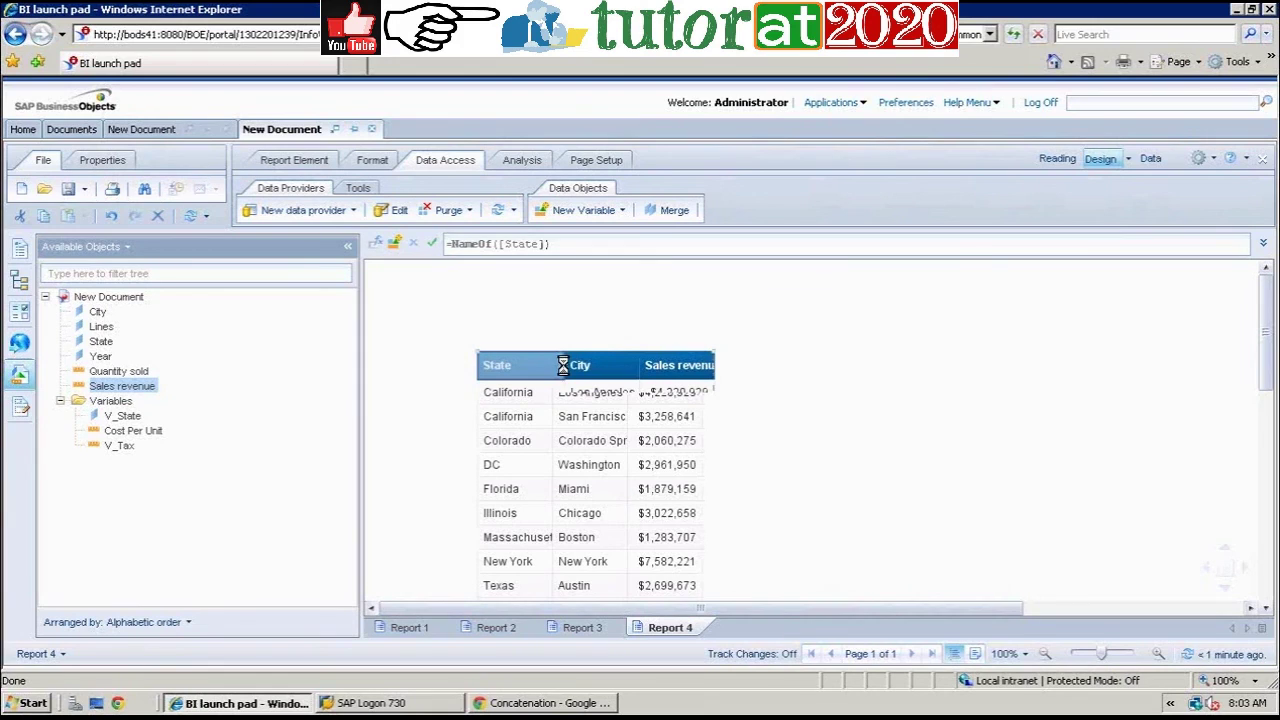
drag(627, 365, 649, 365)
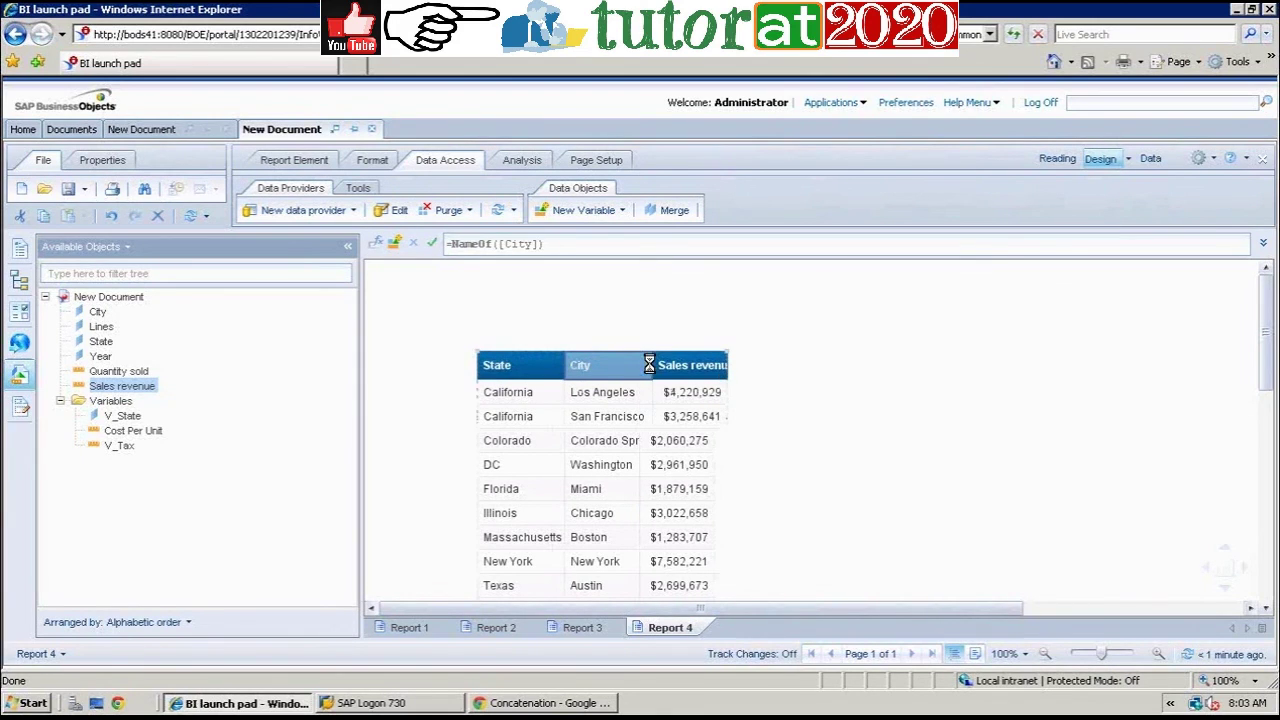
click(700, 365)
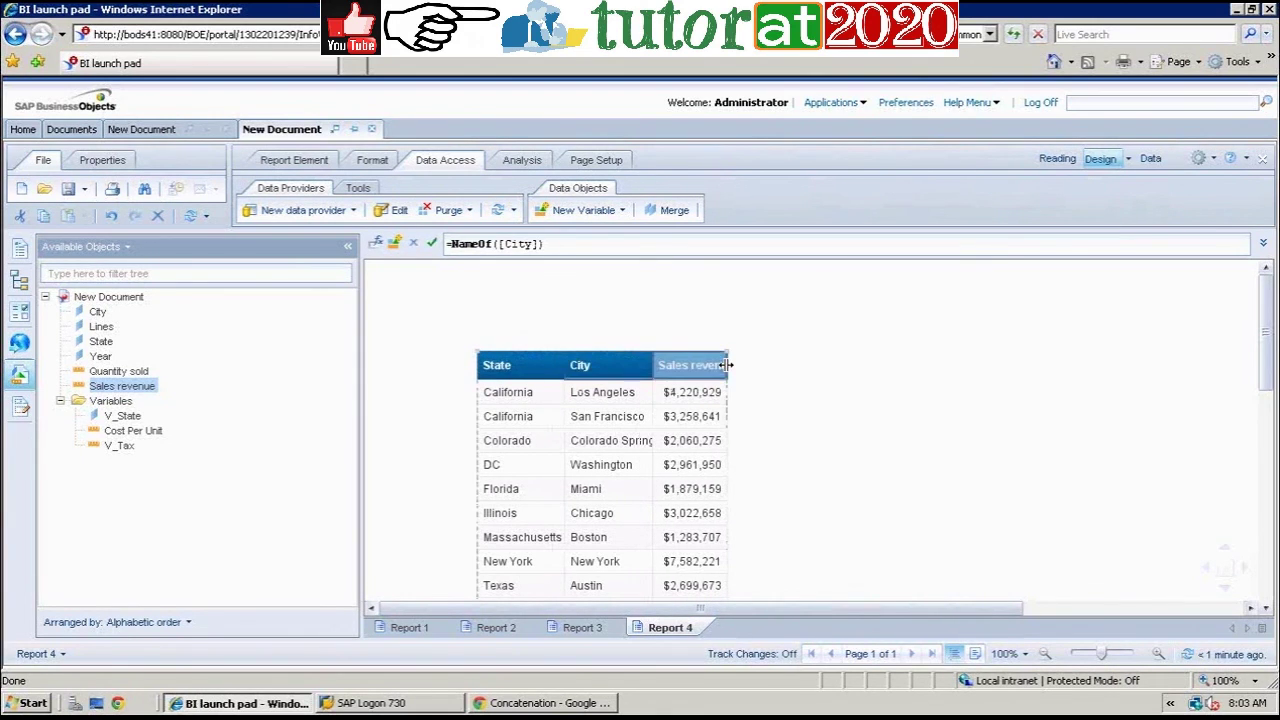
drag(725, 365, 752, 365)
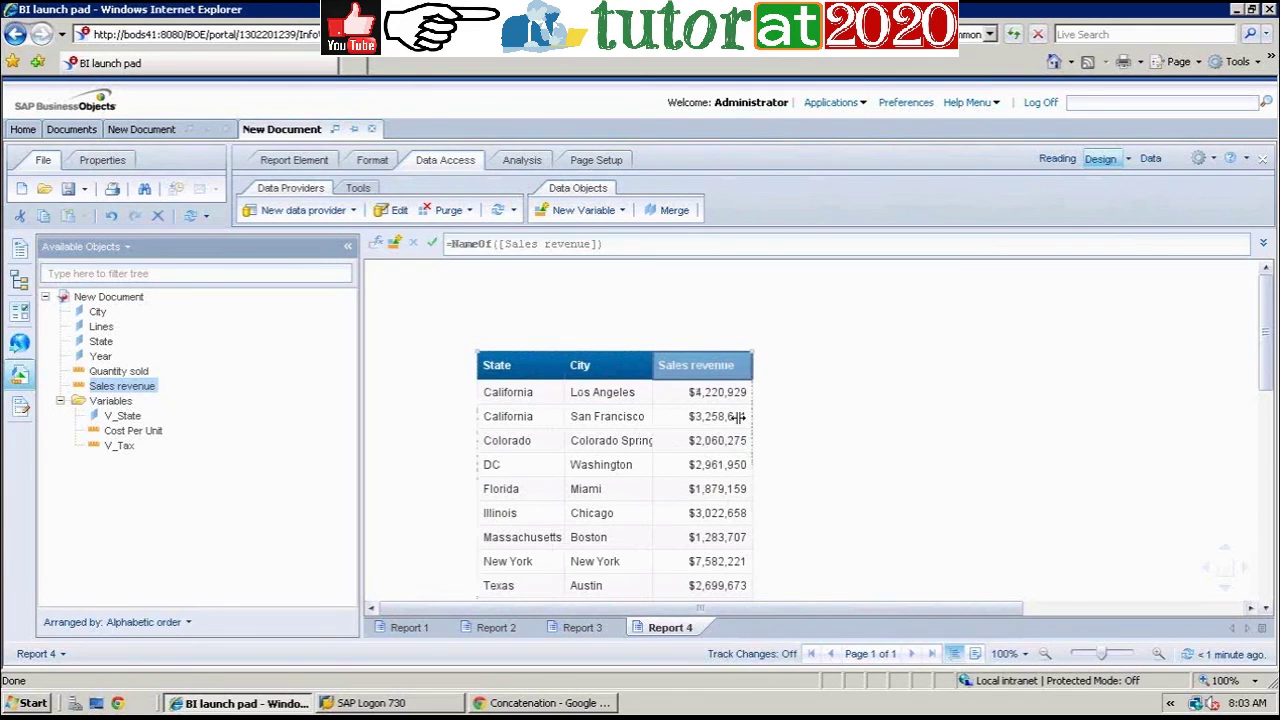
click(541, 420)
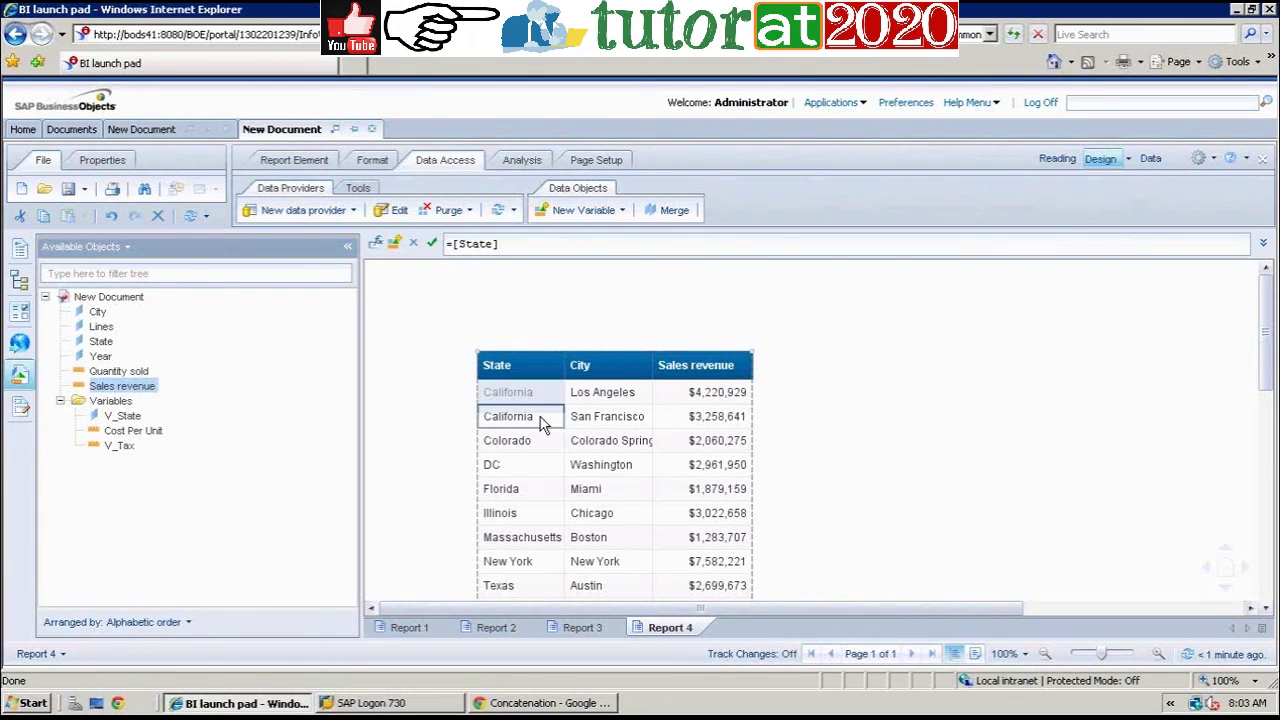
Step: Apply a break on State so the table splits into one block per state
click(515, 160)
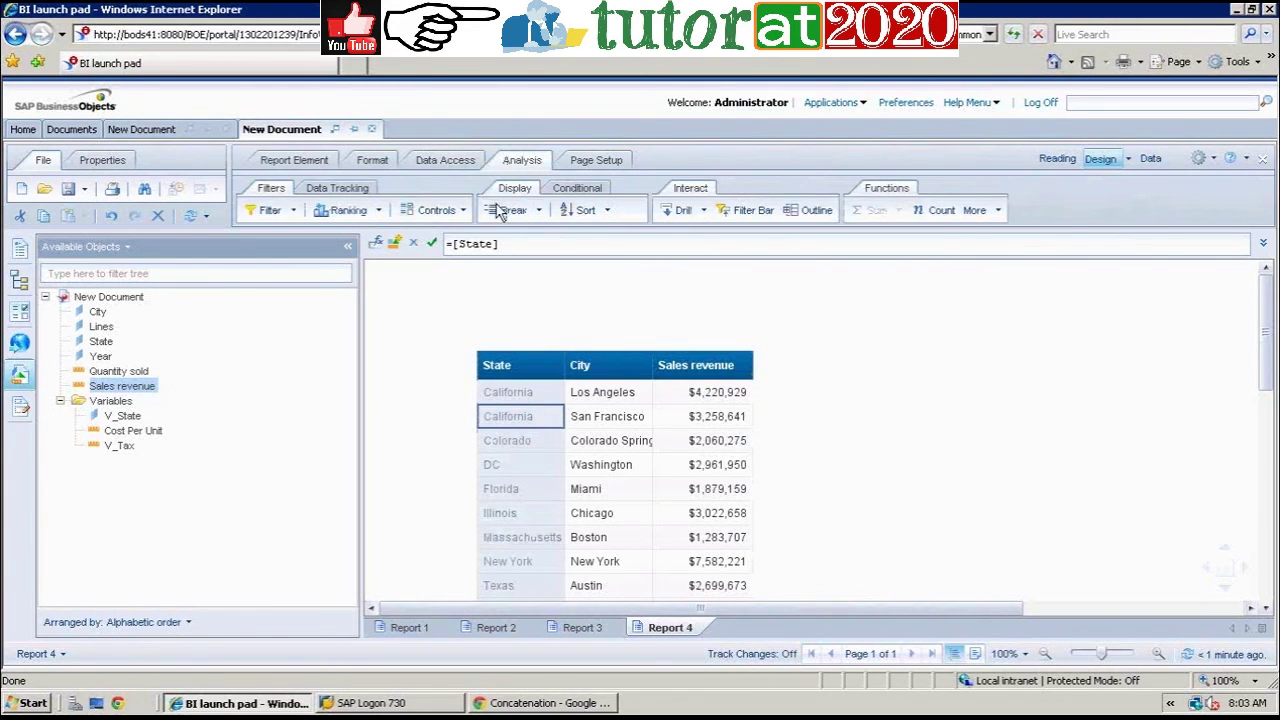
click(508, 210)
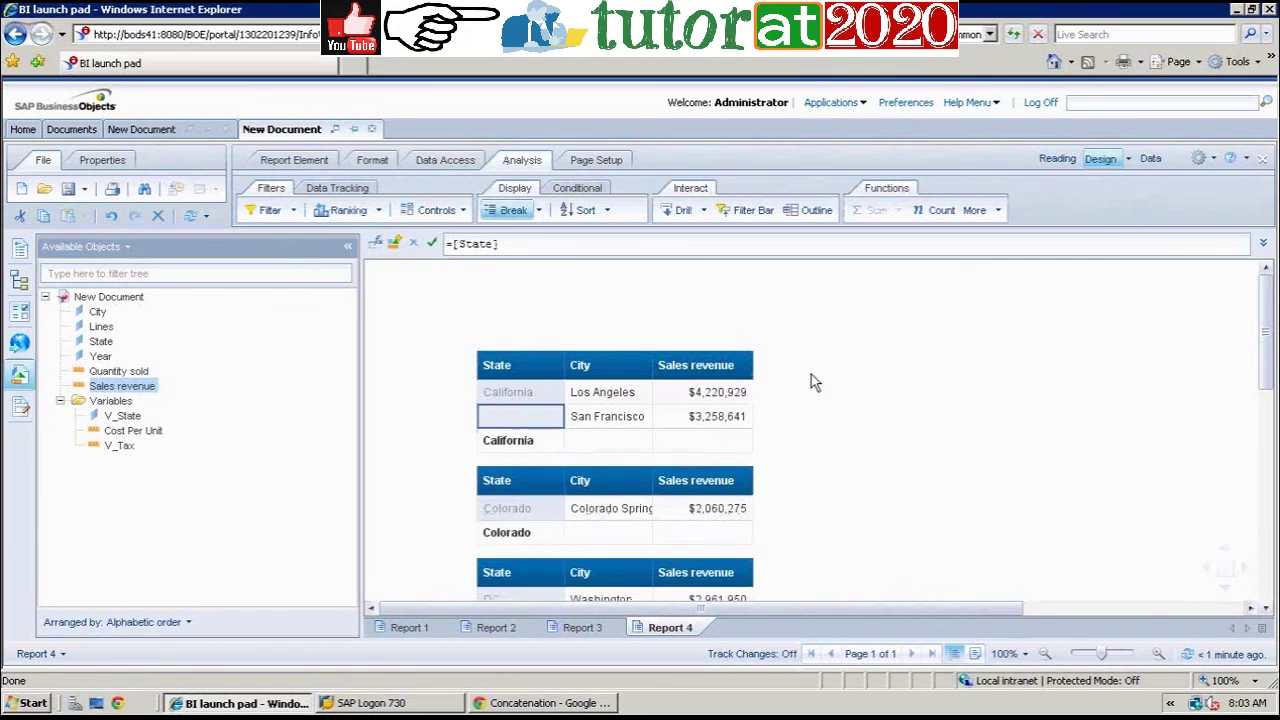
click(892, 410)
Step: Add Sum subtotals of Sales revenue to each State block
click(712, 416)
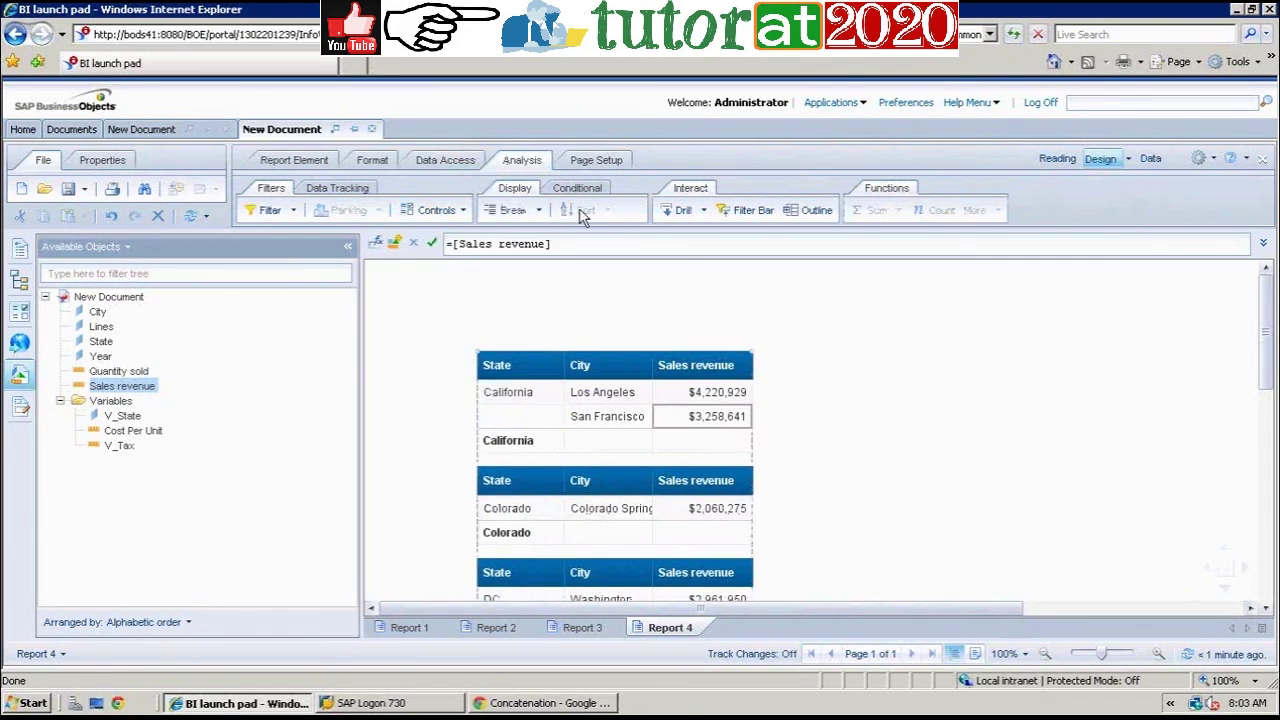
click(540, 211)
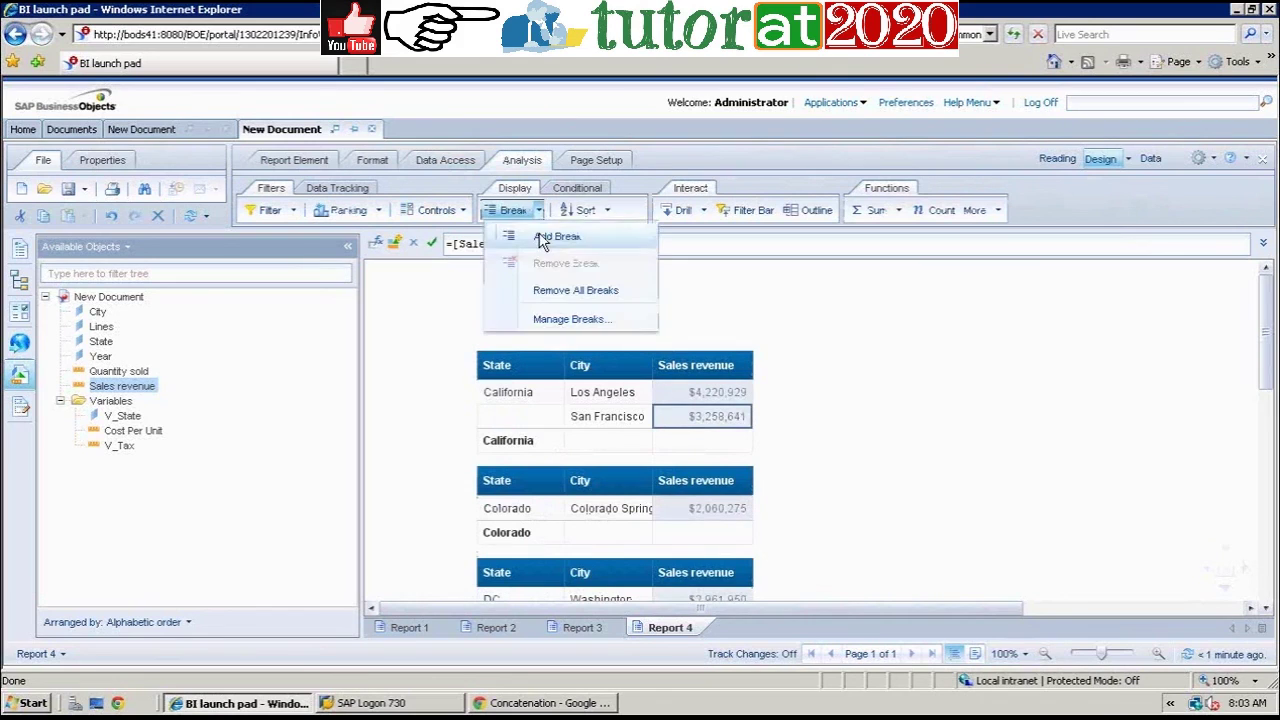
click(899, 211)
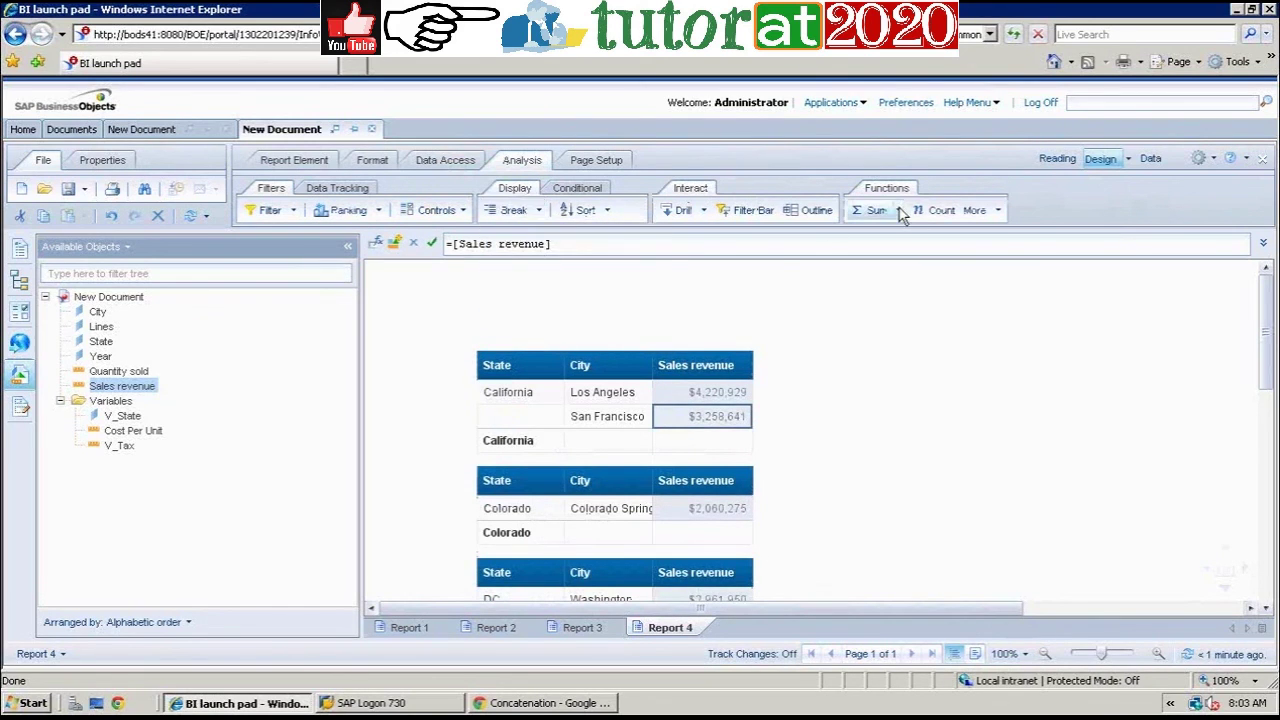
click(899, 211)
click(899, 230)
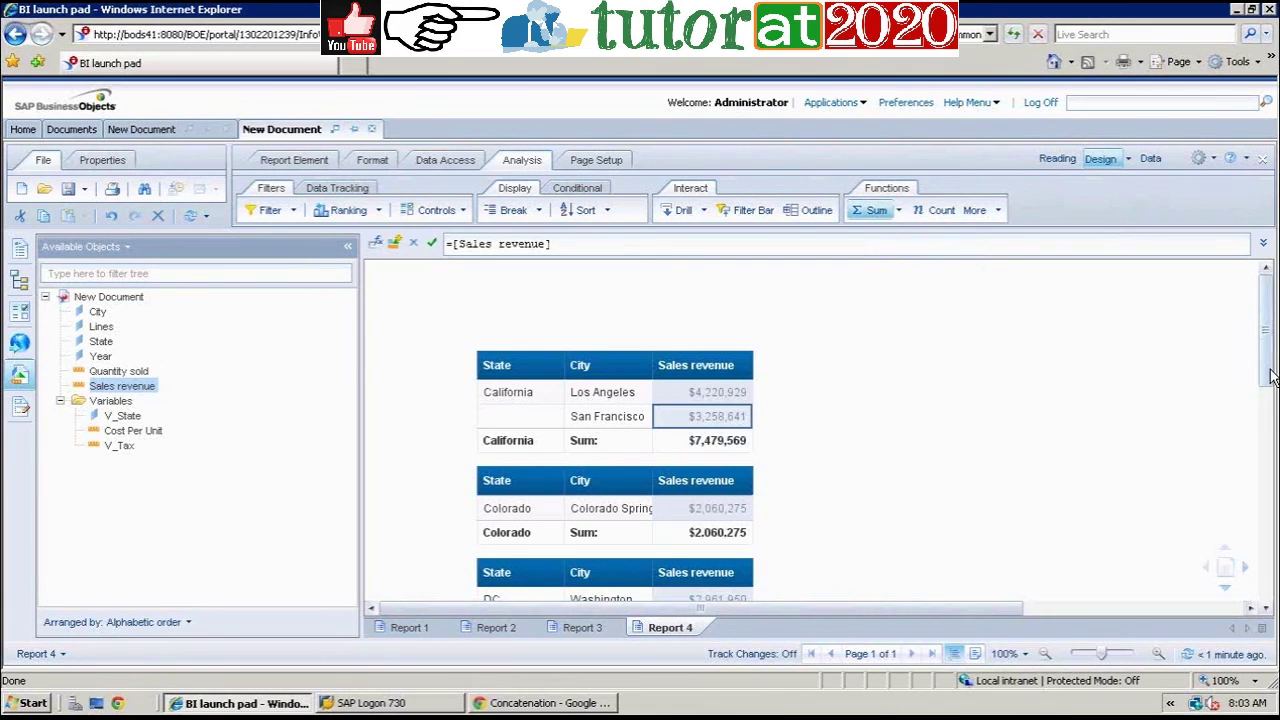
click(995, 401)
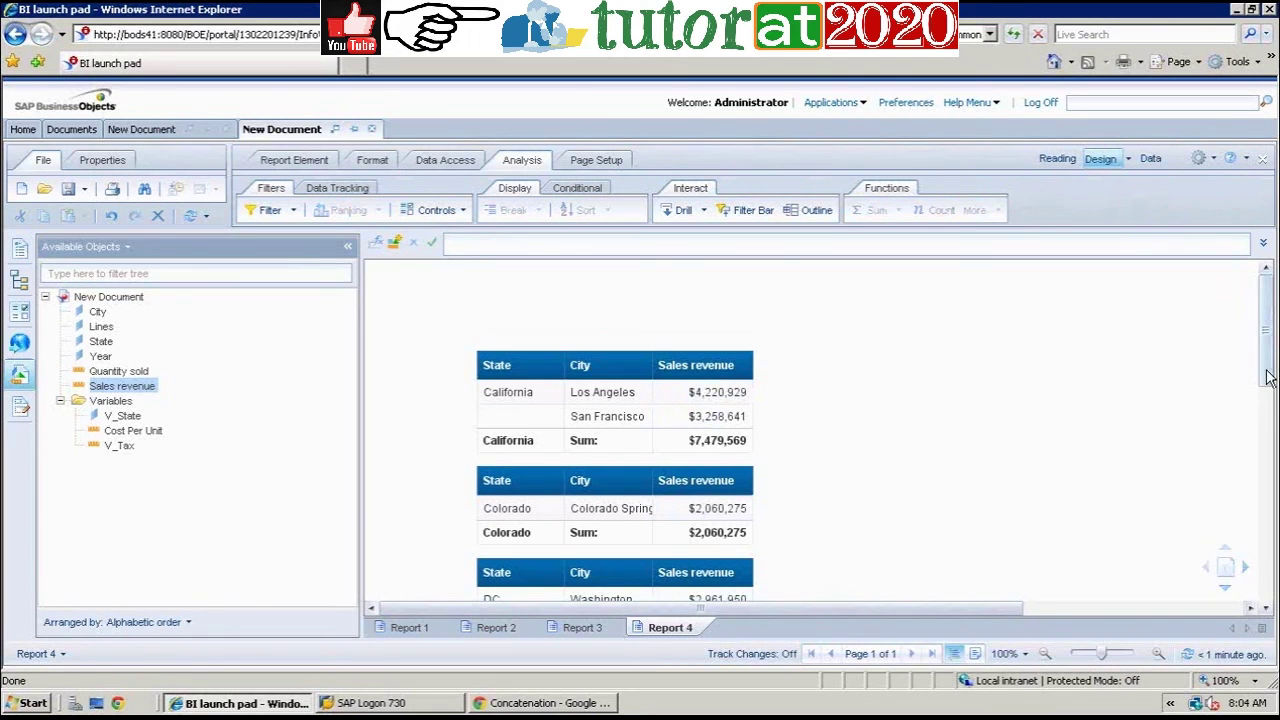
scroll(1266, 390, down, 2)
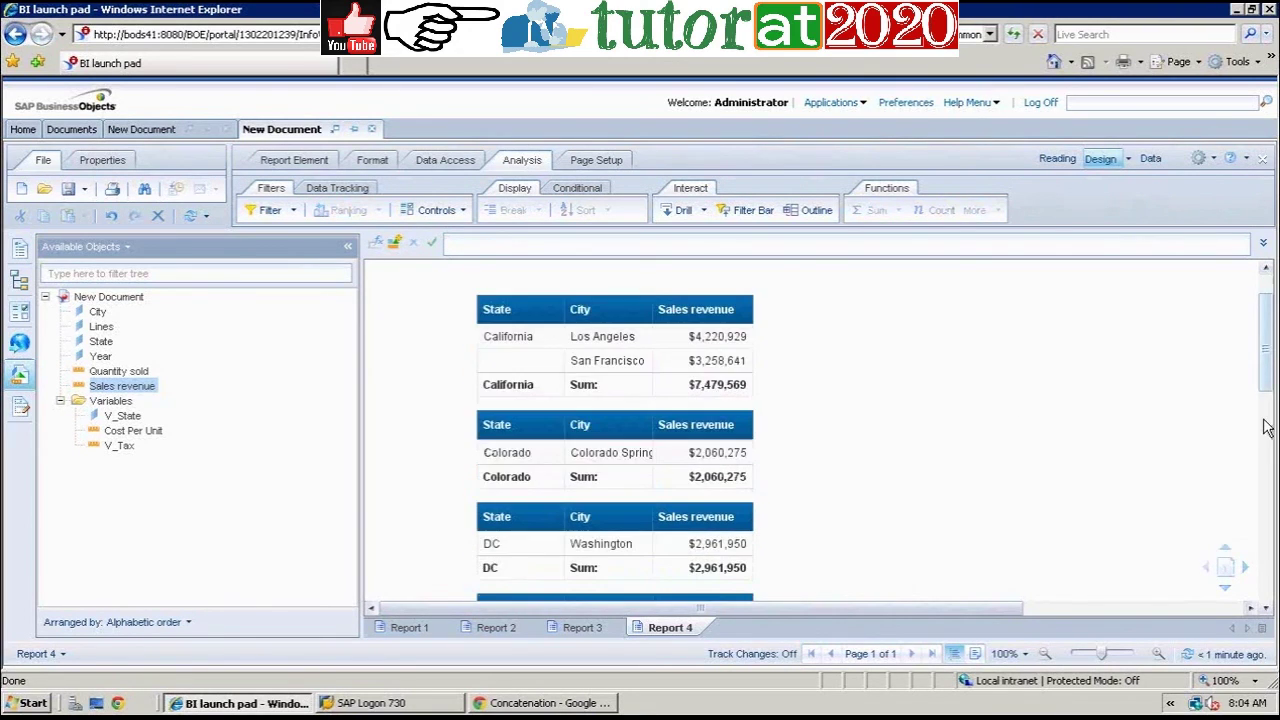
scroll(1263, 435, down, 8)
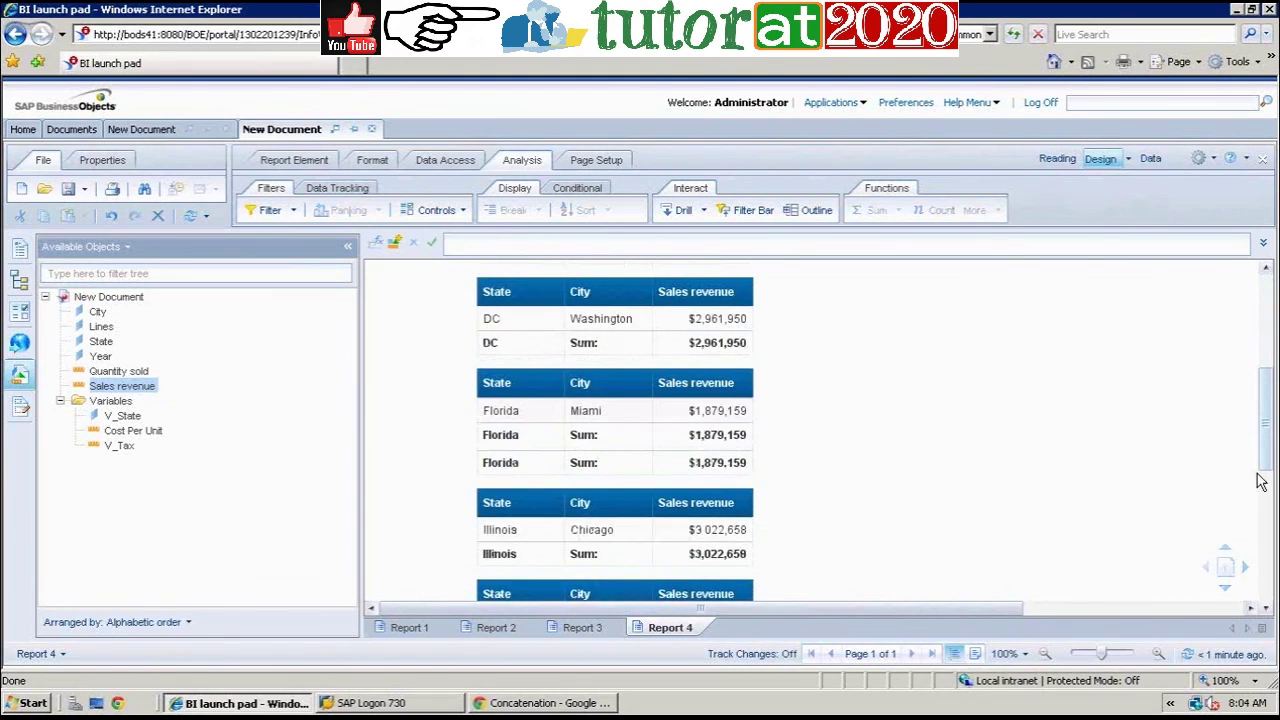
scroll(1260, 482, down, 1)
scroll(1262, 490, down, 5)
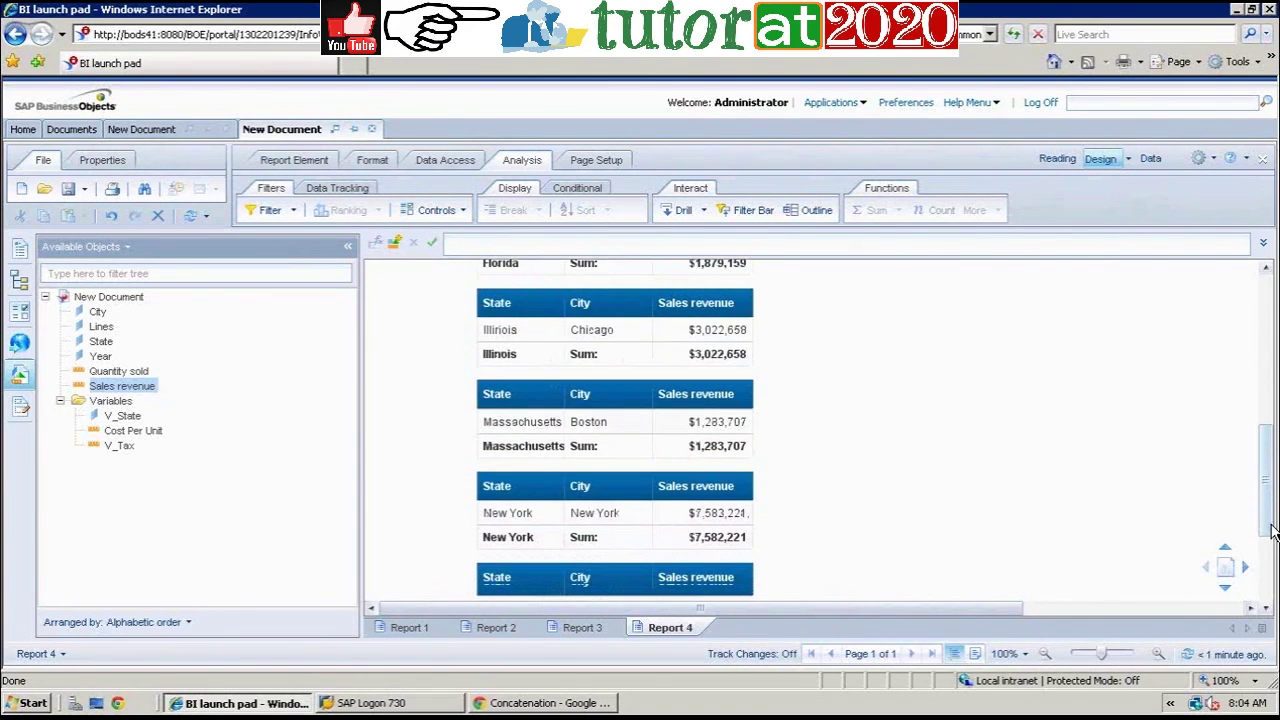
scroll(1272, 532, down, 1)
scroll(1272, 532, down, 2)
click(527, 498)
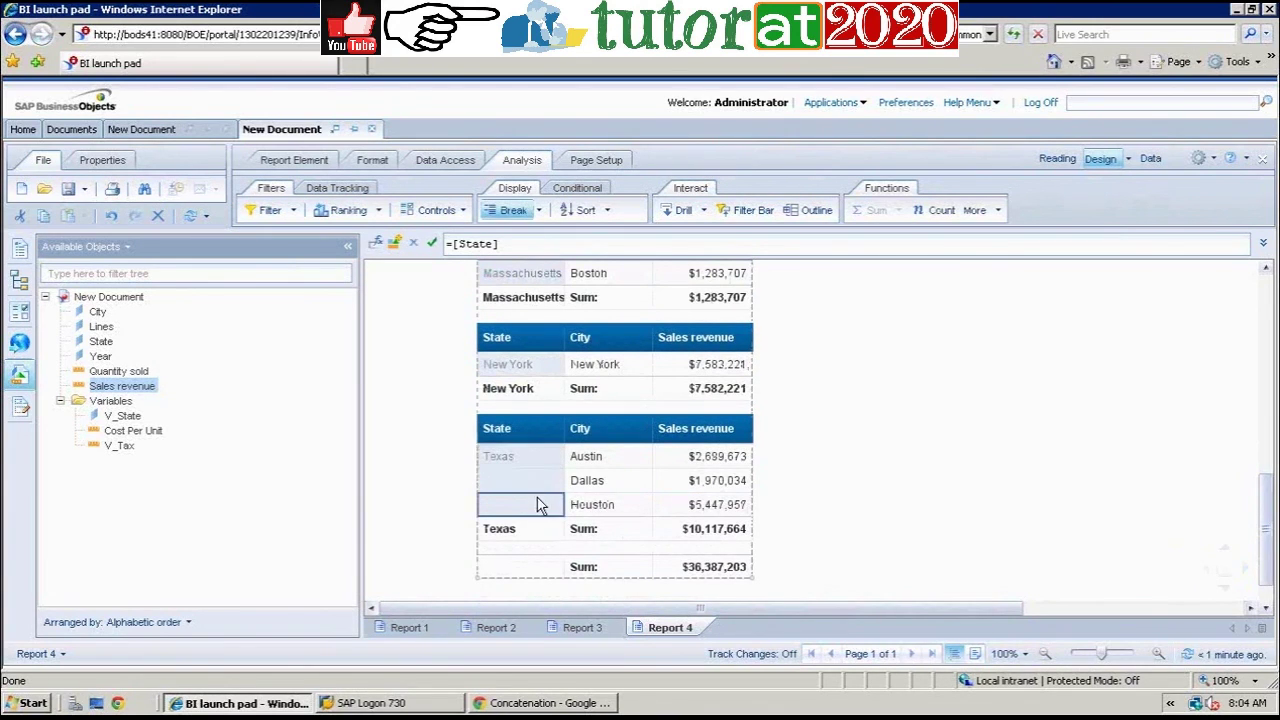
scroll(1272, 512, up, 3)
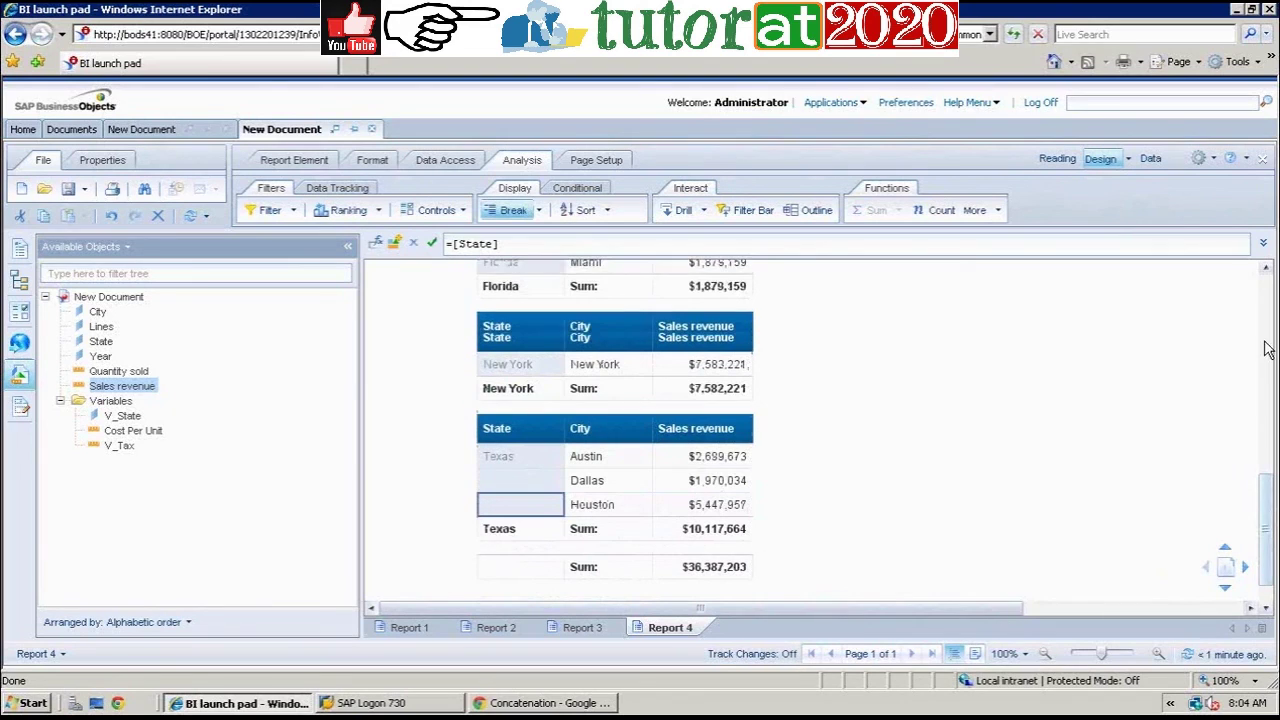
scroll(1268, 343, up, 5)
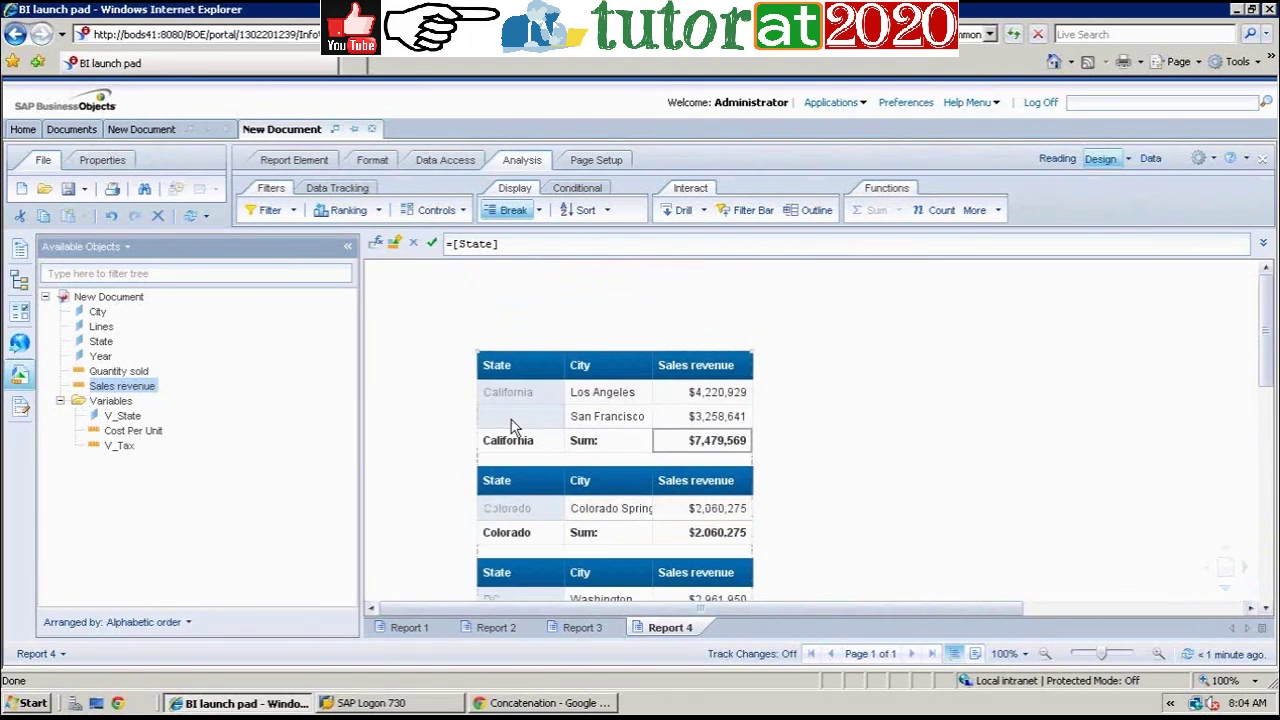
click(983, 443)
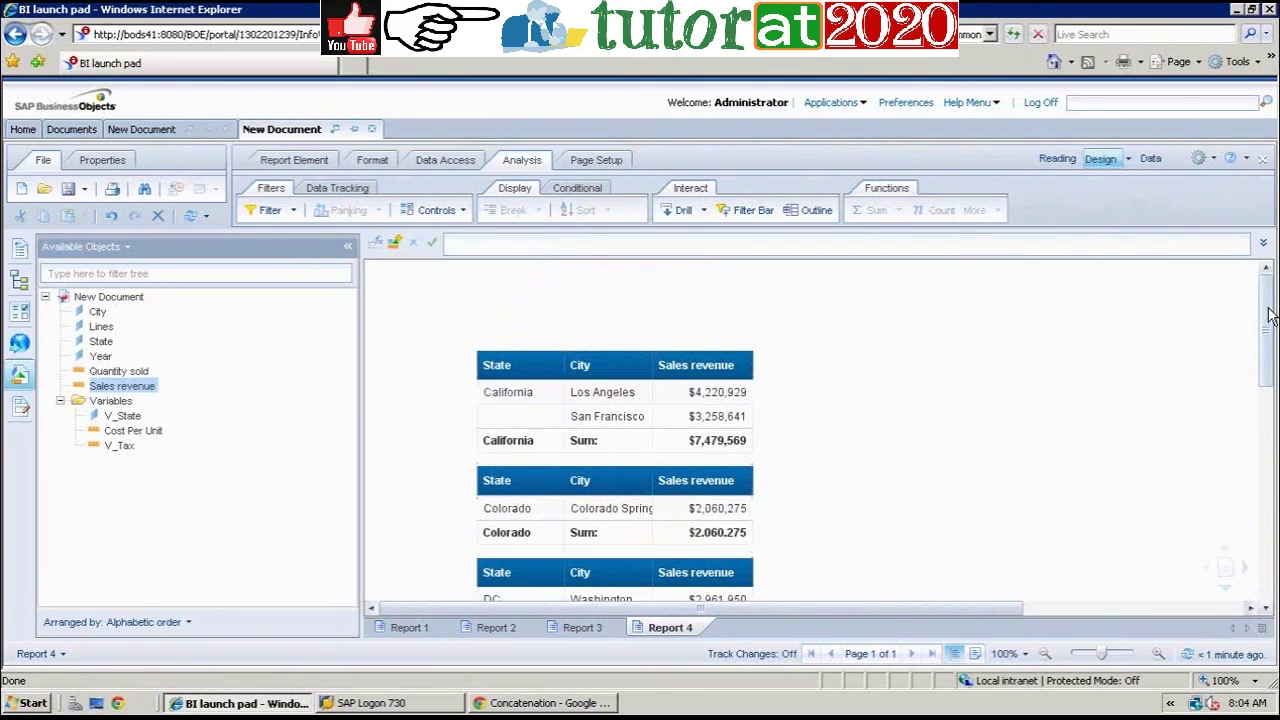
drag(1268, 315, 1270, 552)
click(545, 445)
click(716, 445)
click(714, 488)
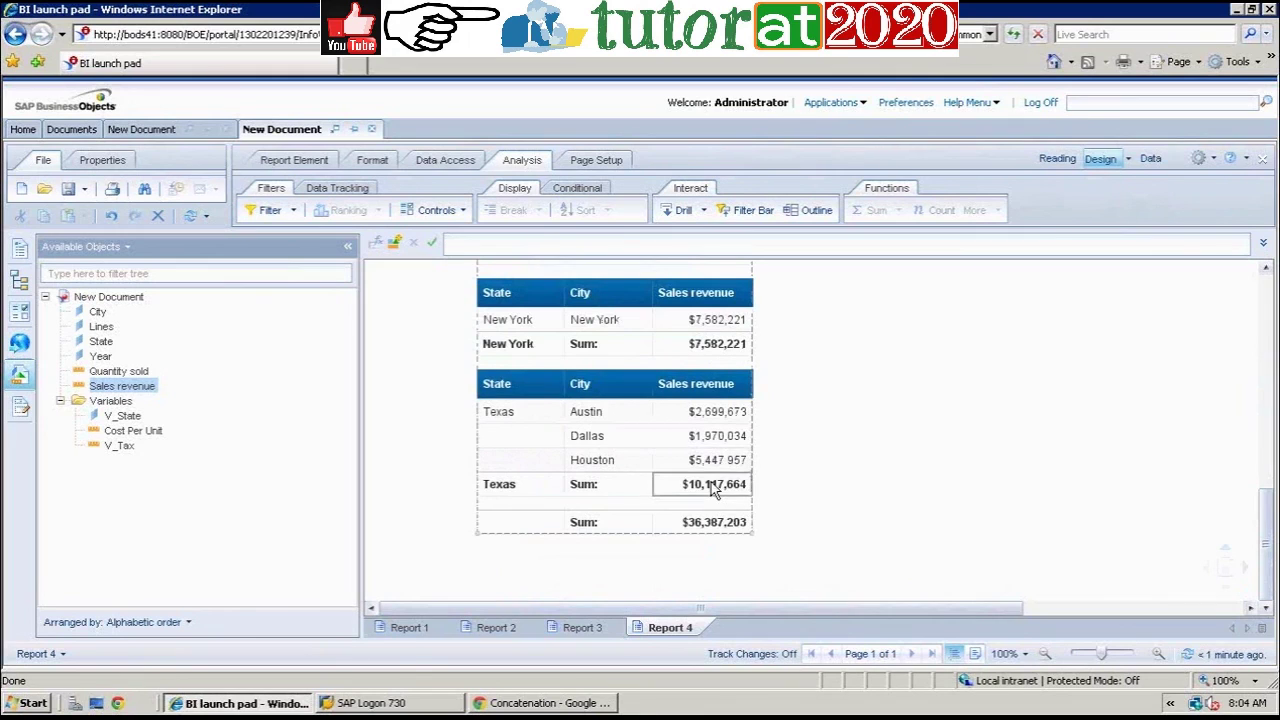
click(711, 488)
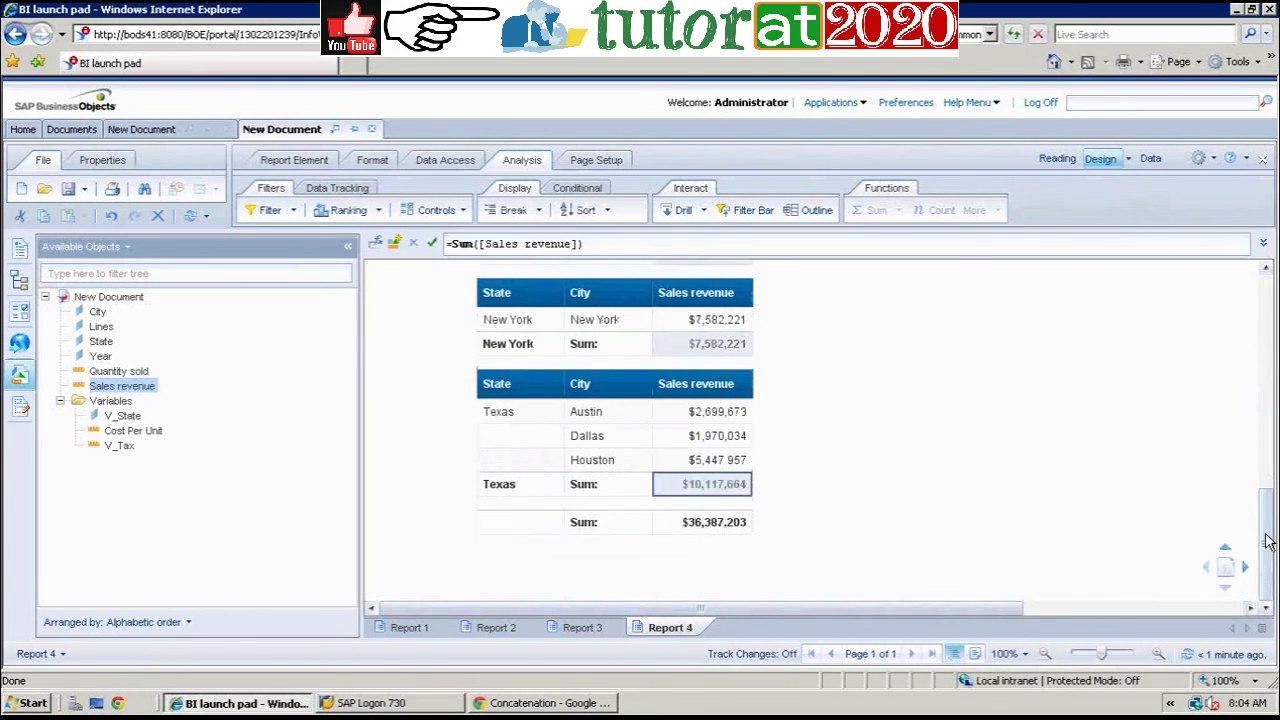
scroll(1267, 540, up, 5)
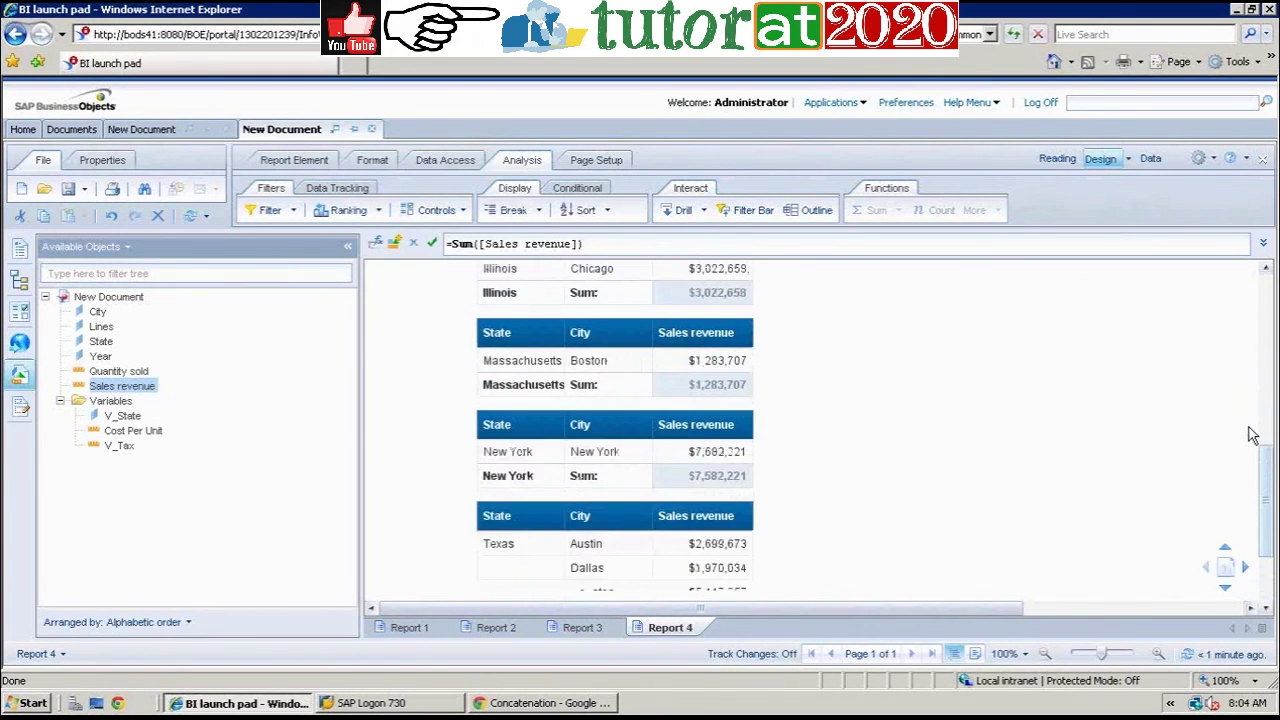
scroll(1254, 372, up, 5)
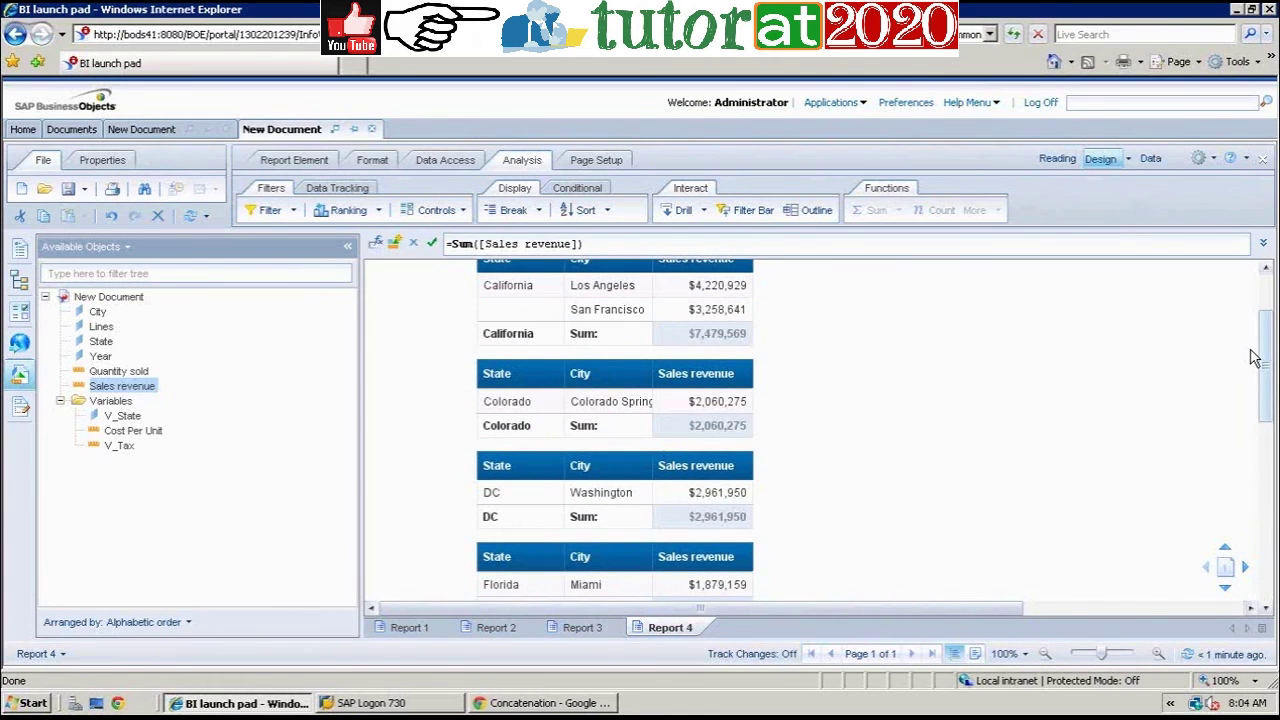
scroll(1254, 358, up, 1)
scroll(1257, 390, down, 1)
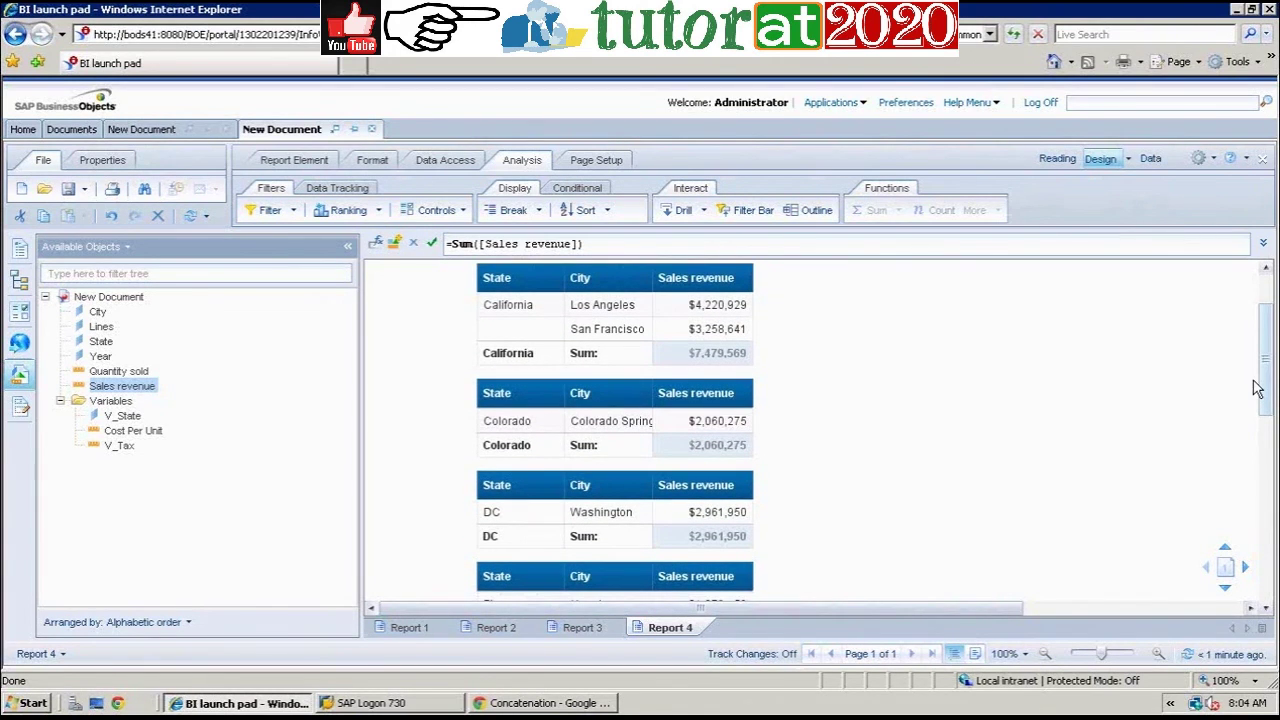
scroll(1257, 390, down, 2)
scroll(1260, 420, down, 3)
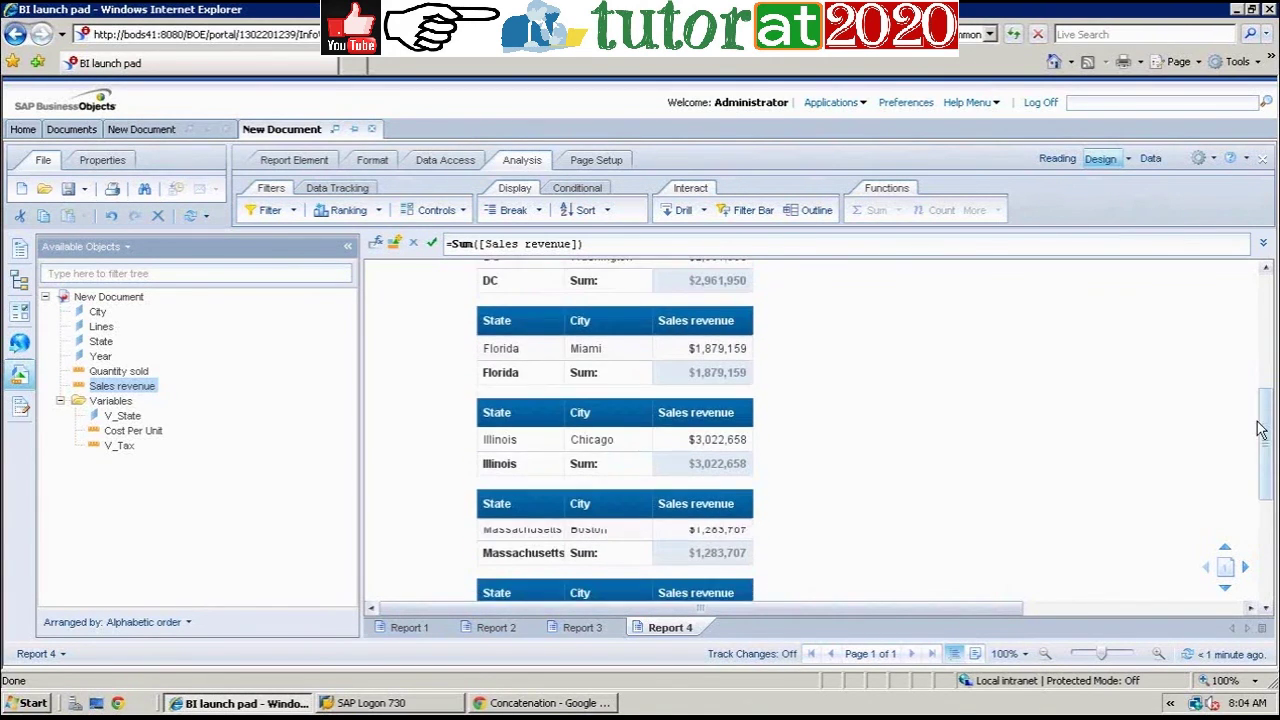
scroll(1258, 415, up, 2)
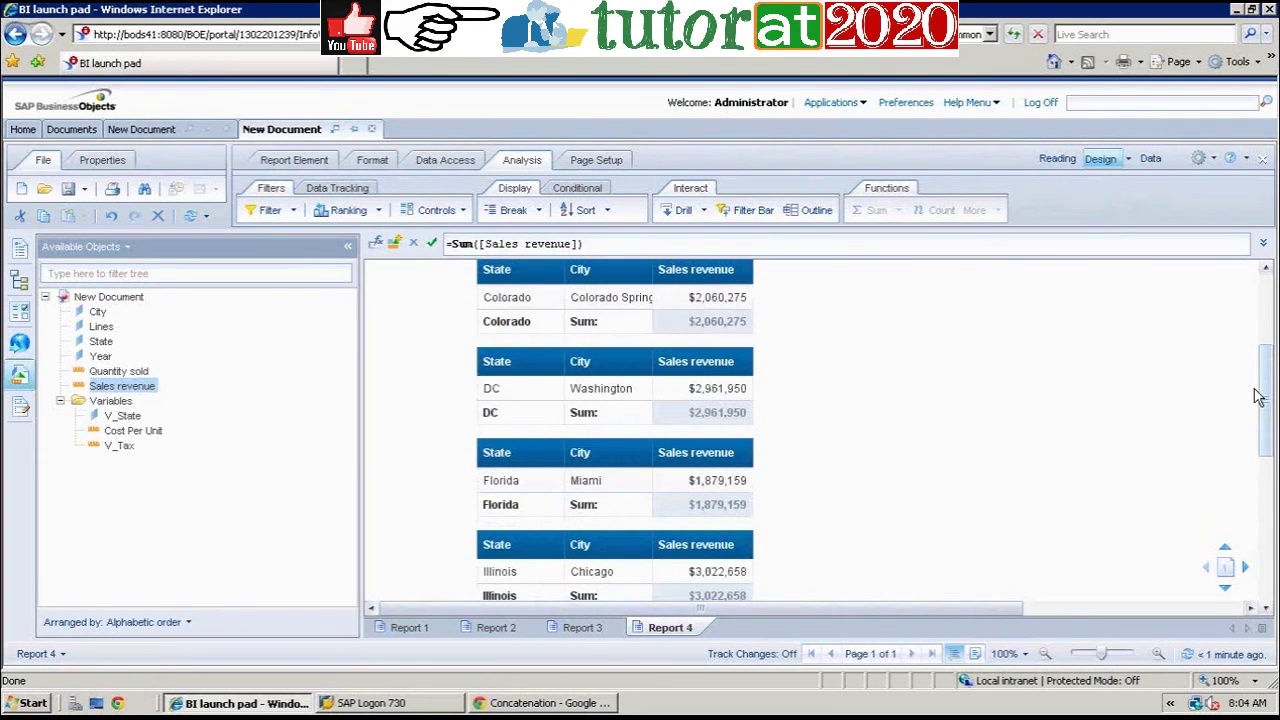
scroll(1258, 397, up, 2)
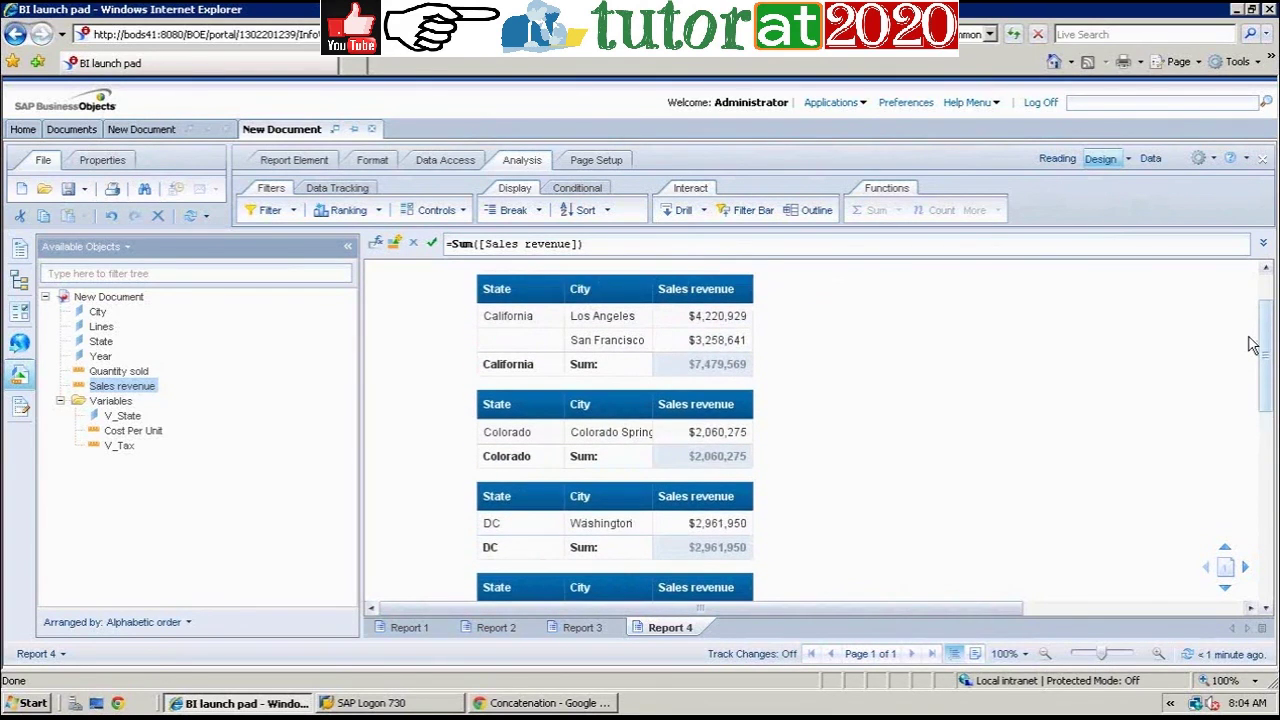
scroll(1252, 343, up, 1)
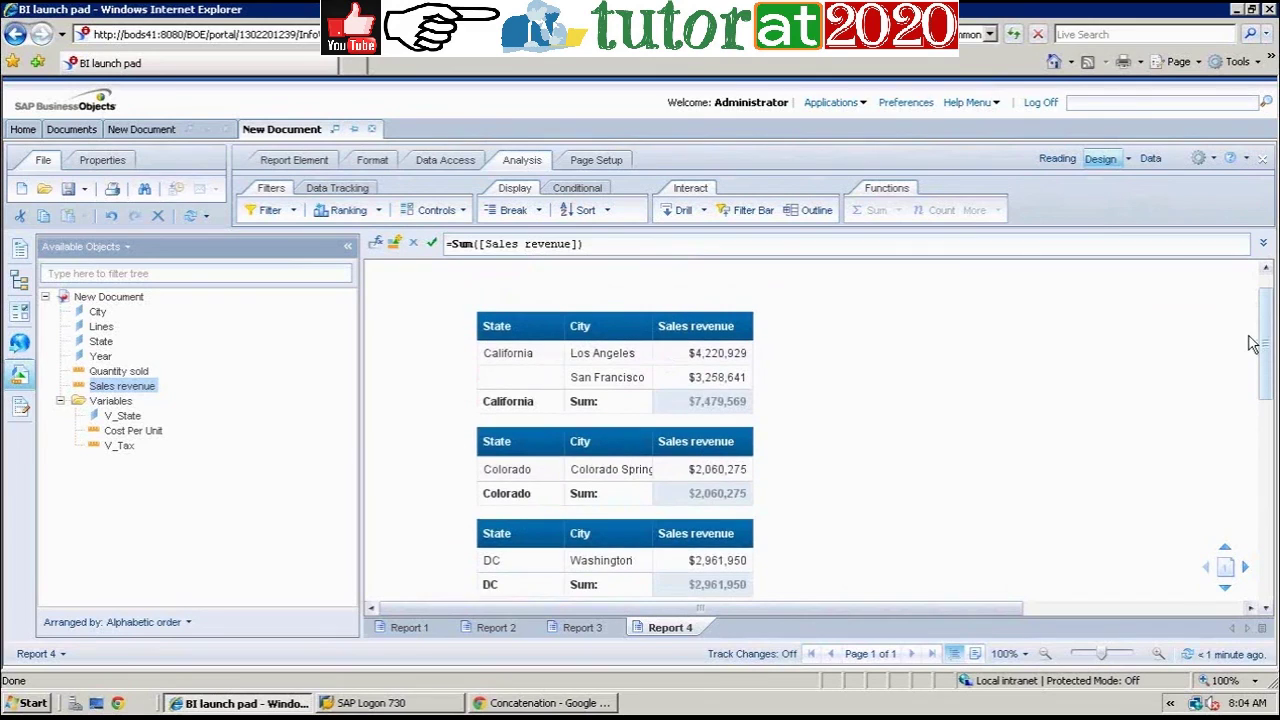